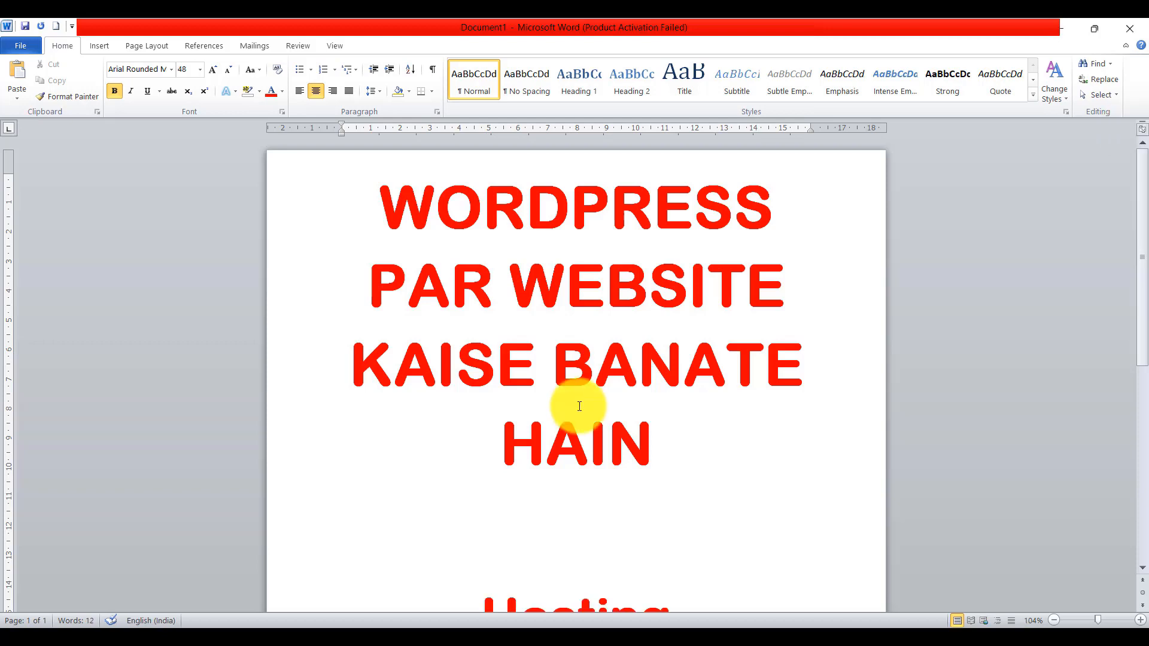
- Highlight the Hosting step, then compare plan domain allowances: Single Domain, 5 Domain, Unlimited Domain
{"action": "scroll", "coordinate": [595, 405], "scroll_direction": "down", "scroll_amount": 5}
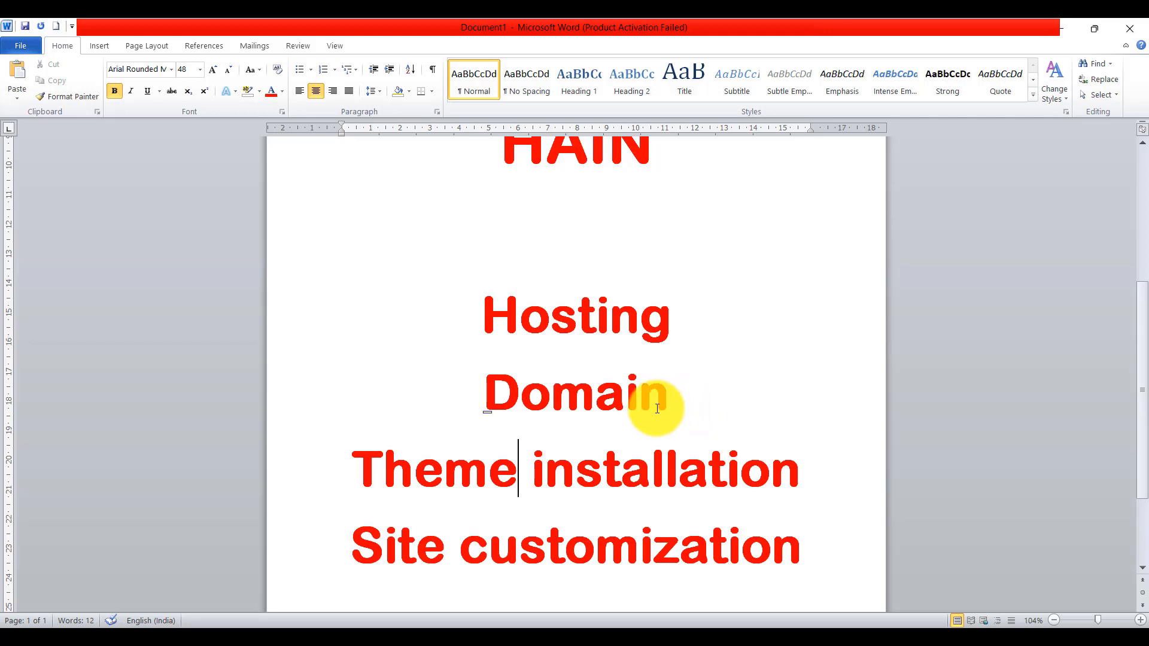
{"action": "scroll", "coordinate": [653, 411], "scroll_direction": "up", "scroll_amount": 5}
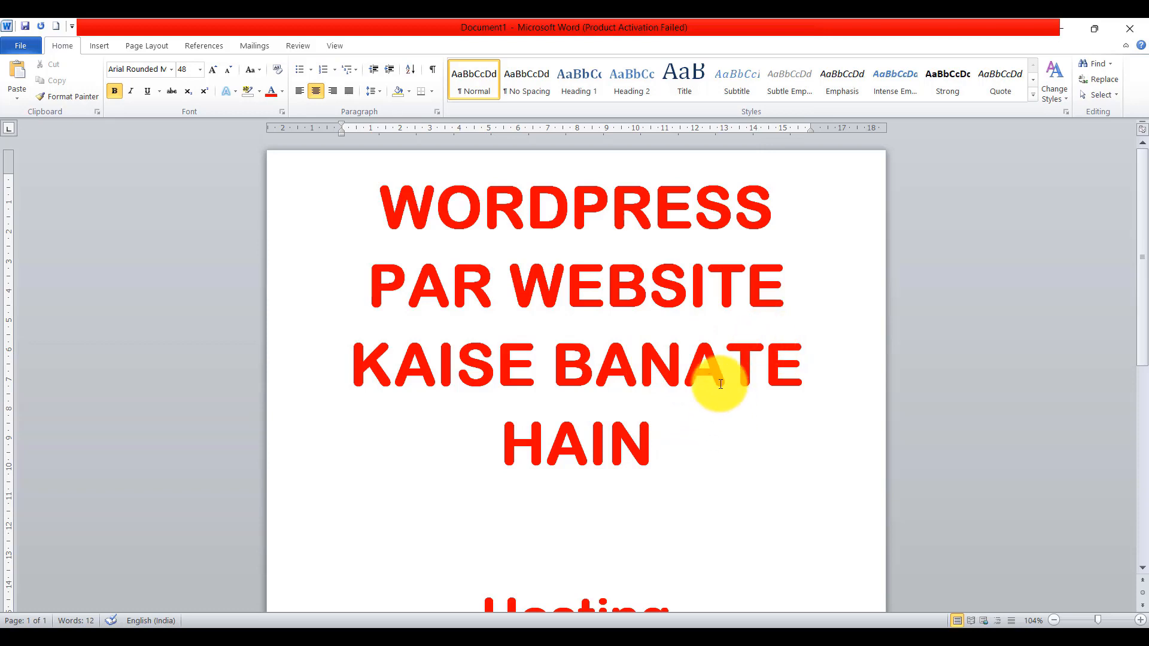
{"action": "scroll", "coordinate": [579, 301], "scroll_direction": "down", "scroll_amount": 5}
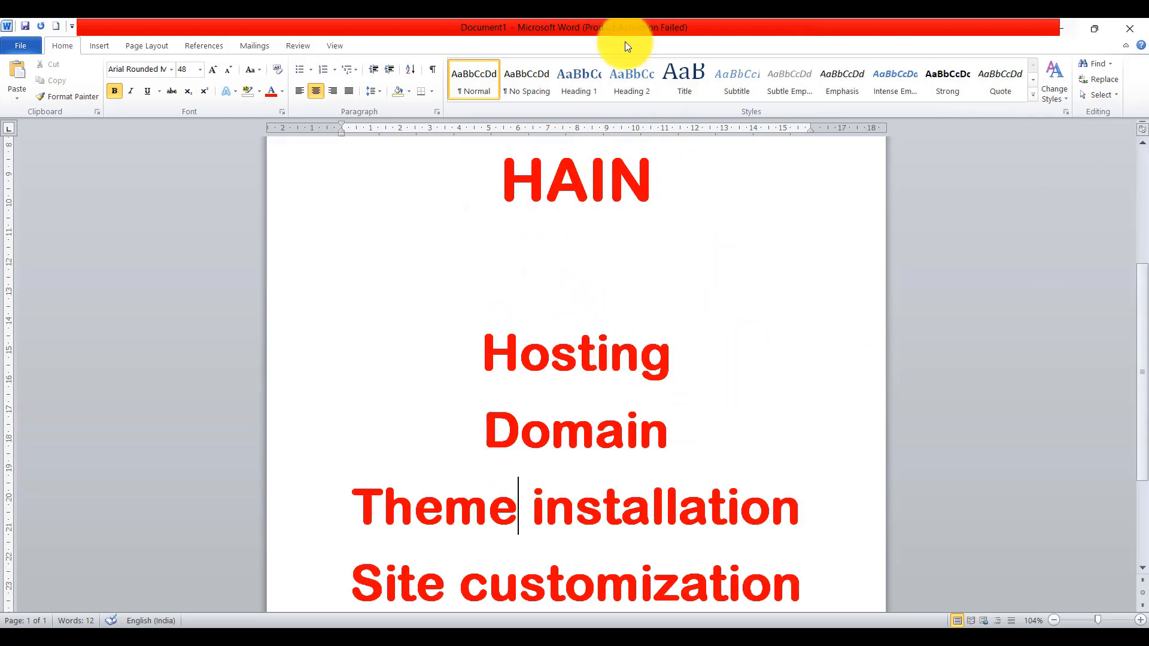
{"action": "left_click_drag", "start_coordinate": [483, 353], "coordinate": [725, 341]}
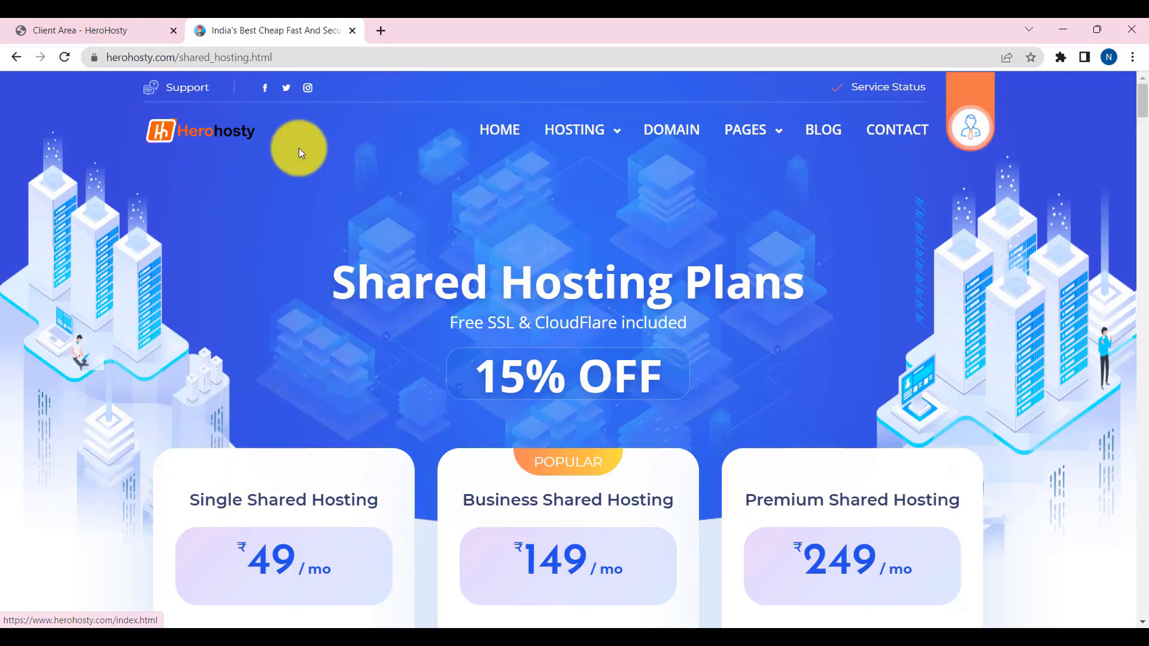
{"action": "scroll", "coordinate": [540, 418], "scroll_direction": "down", "scroll_amount": 5}
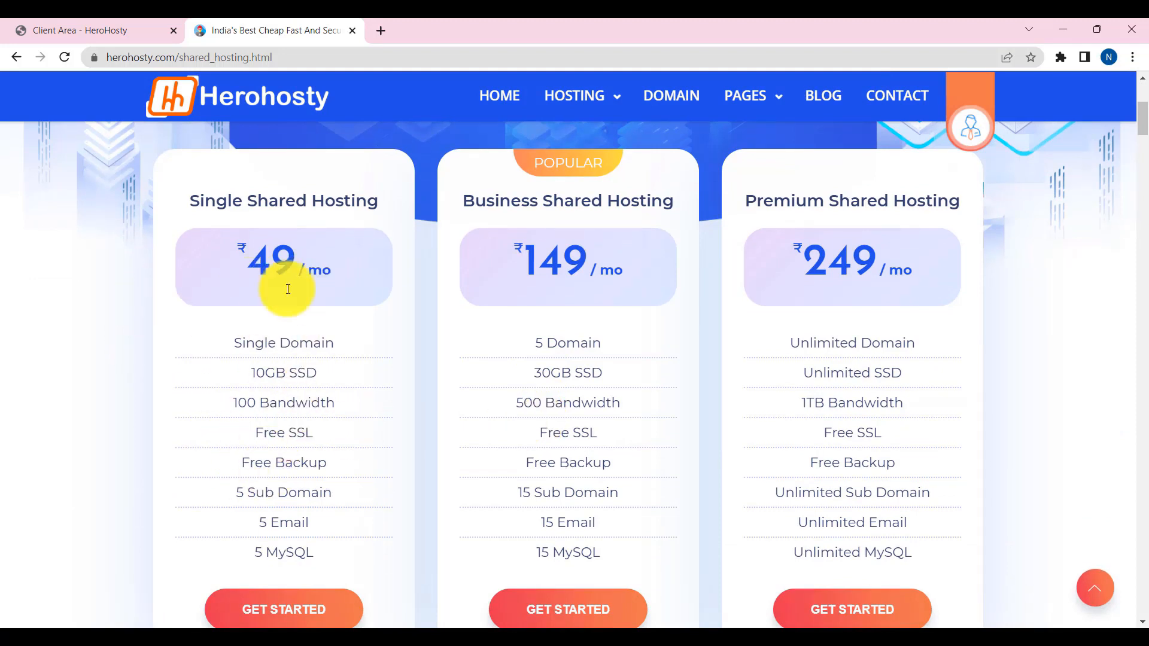
{"action": "left_click_drag", "start_coordinate": [234, 344], "coordinate": [335, 344]}
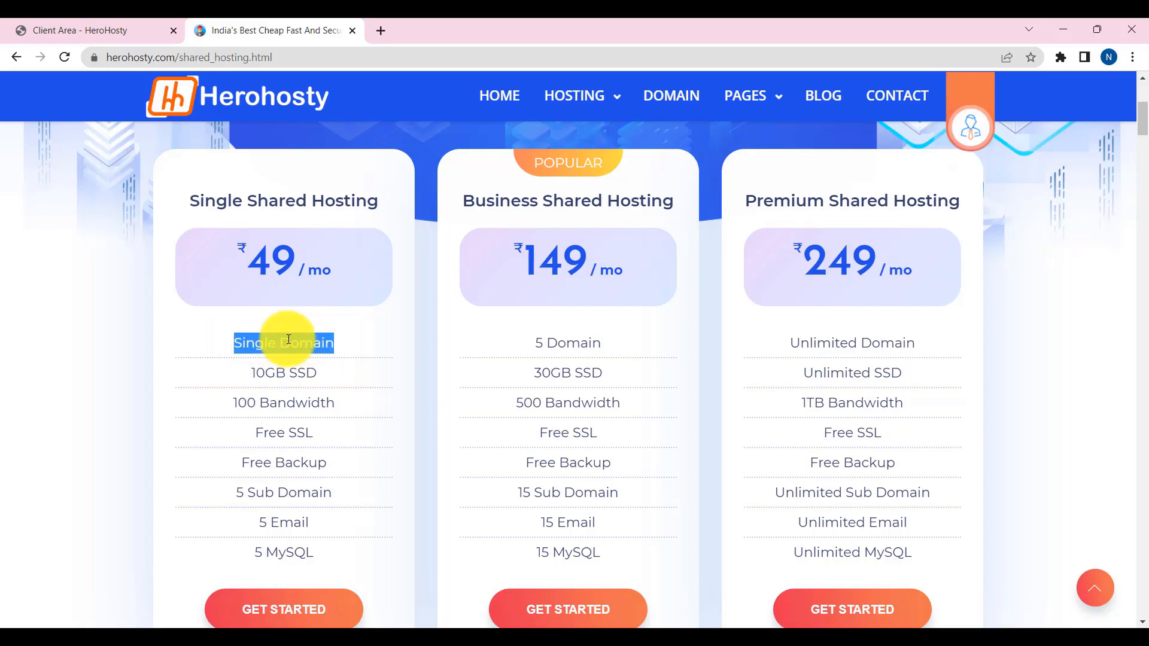
{"action": "left_click_drag", "start_coordinate": [526, 341], "coordinate": [600, 341]}
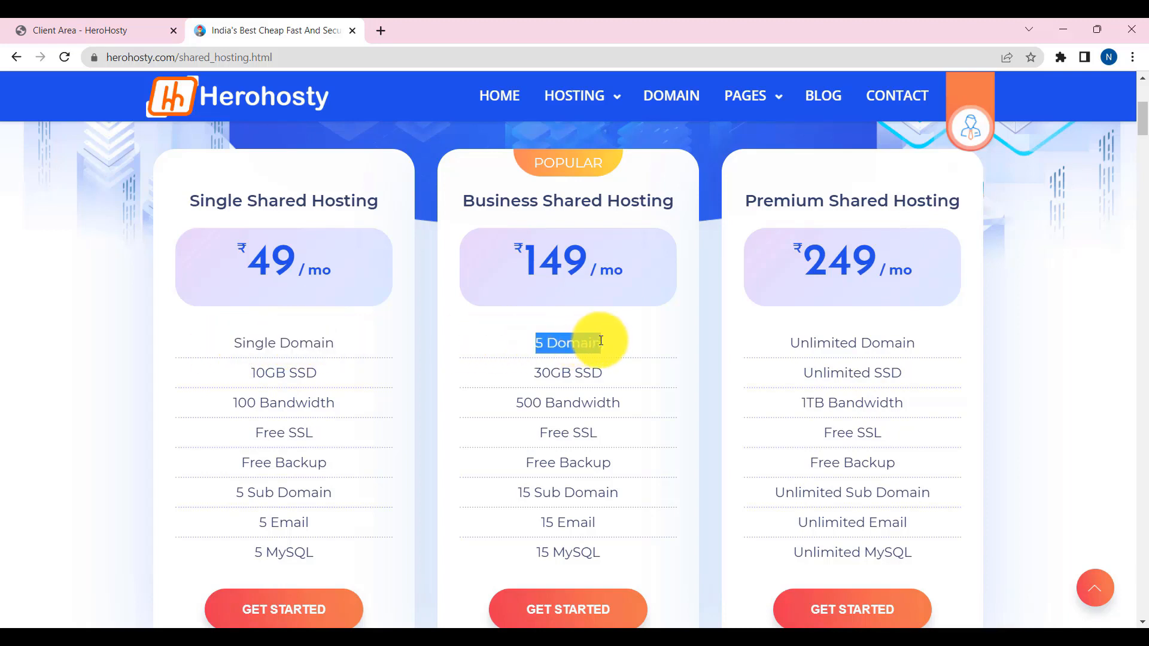
{"action": "left_click", "coordinate": [822, 340]}
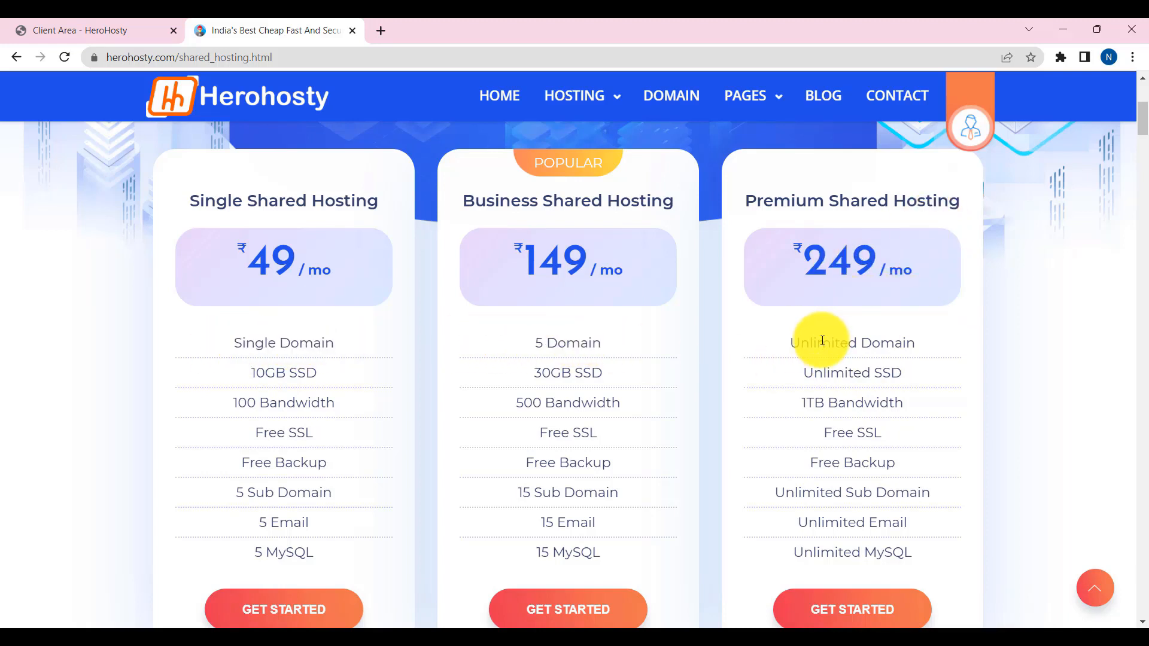
{"action": "left_click_drag", "start_coordinate": [821, 341], "coordinate": [926, 345]}
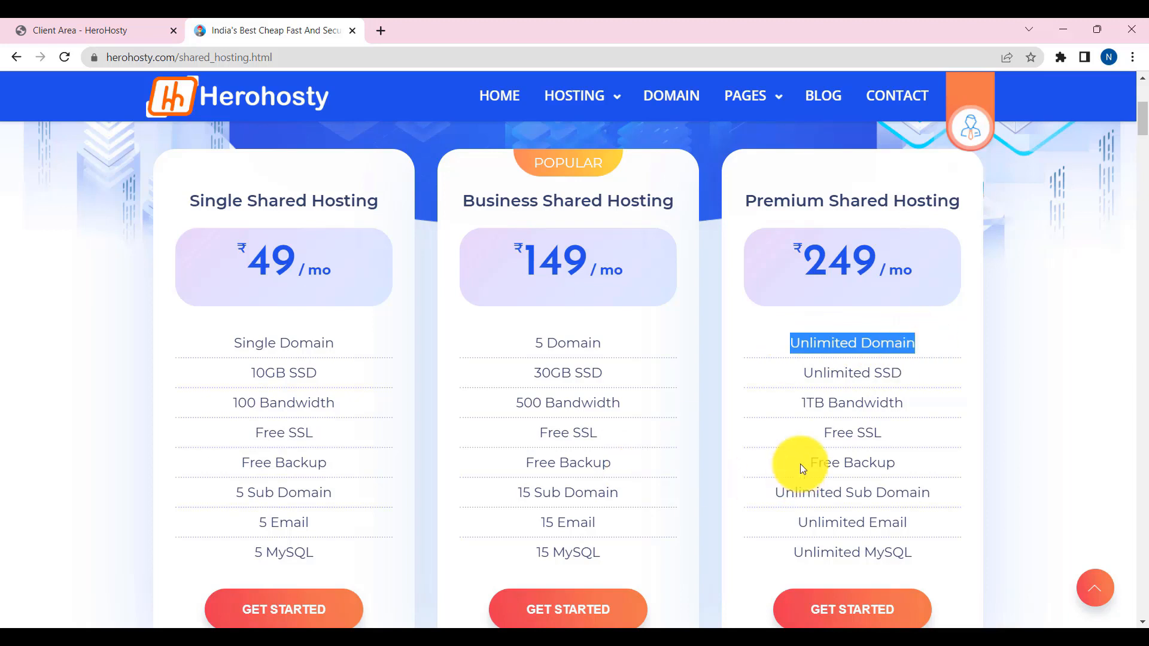
- Point out the Single plan's per-month price and its 10GB SSD storage
{"action": "mouse_move", "coordinate": [332, 263]}
{"action": "left_mouse_down"}
{"action": "mouse_move", "coordinate": [308, 256]}
{"action": "mouse_move", "coordinate": [321, 258]}
{"action": "left_mouse_up"}
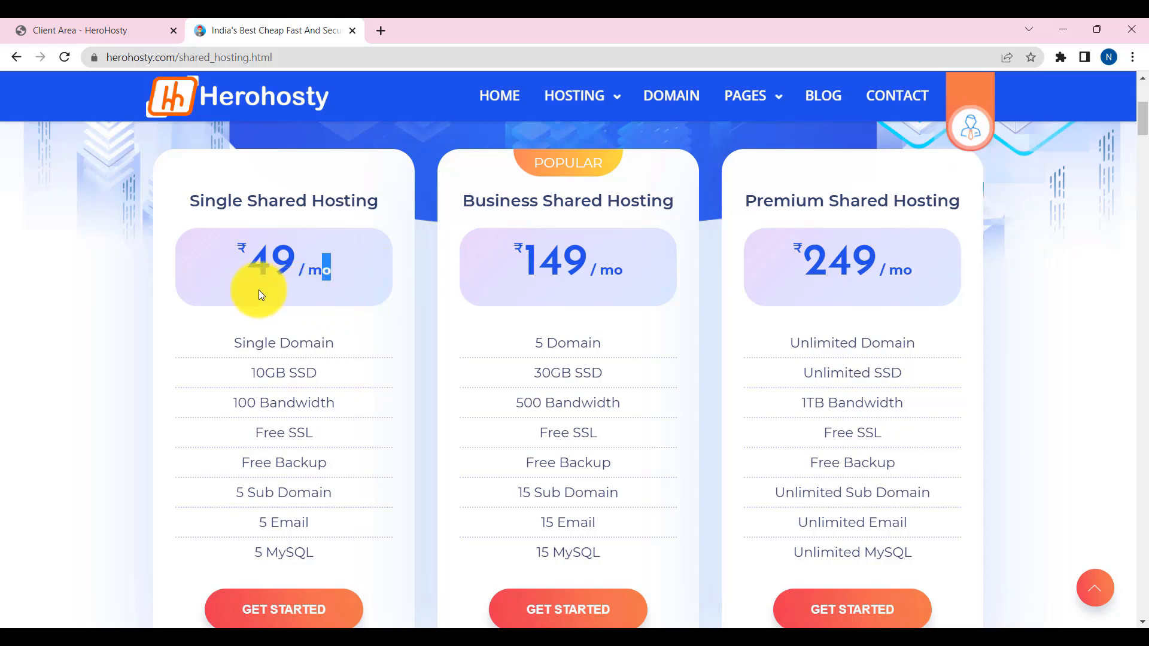
{"action": "left_click_drag", "start_coordinate": [246, 374], "coordinate": [334, 392]}
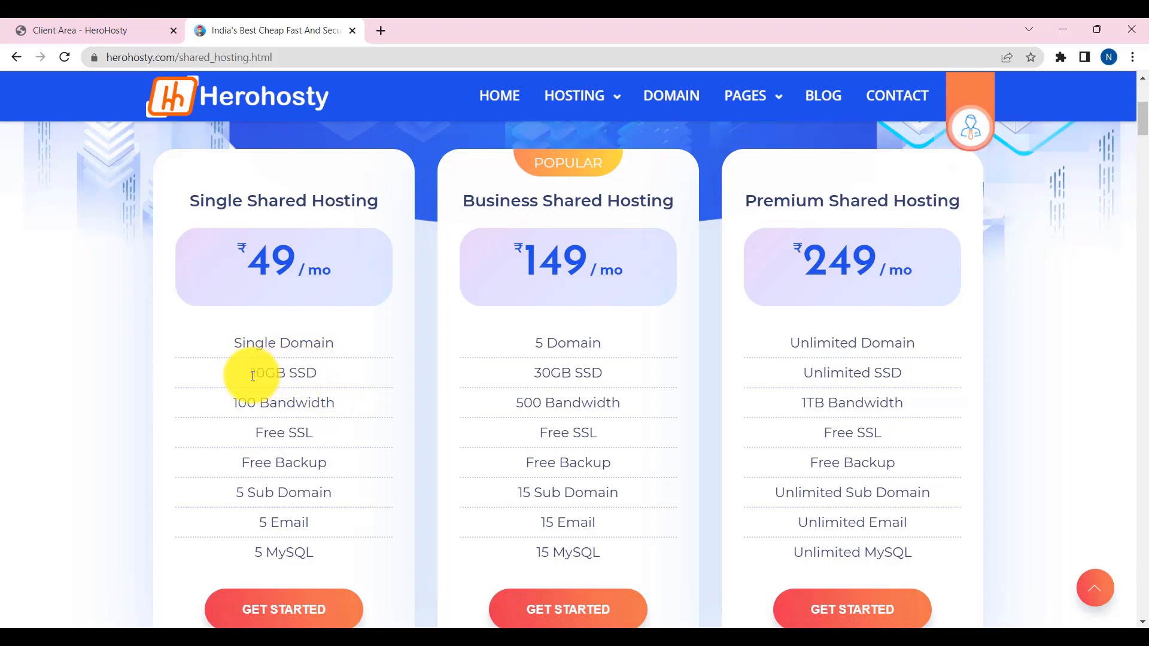
{"action": "left_click_drag", "start_coordinate": [237, 372], "coordinate": [328, 378]}
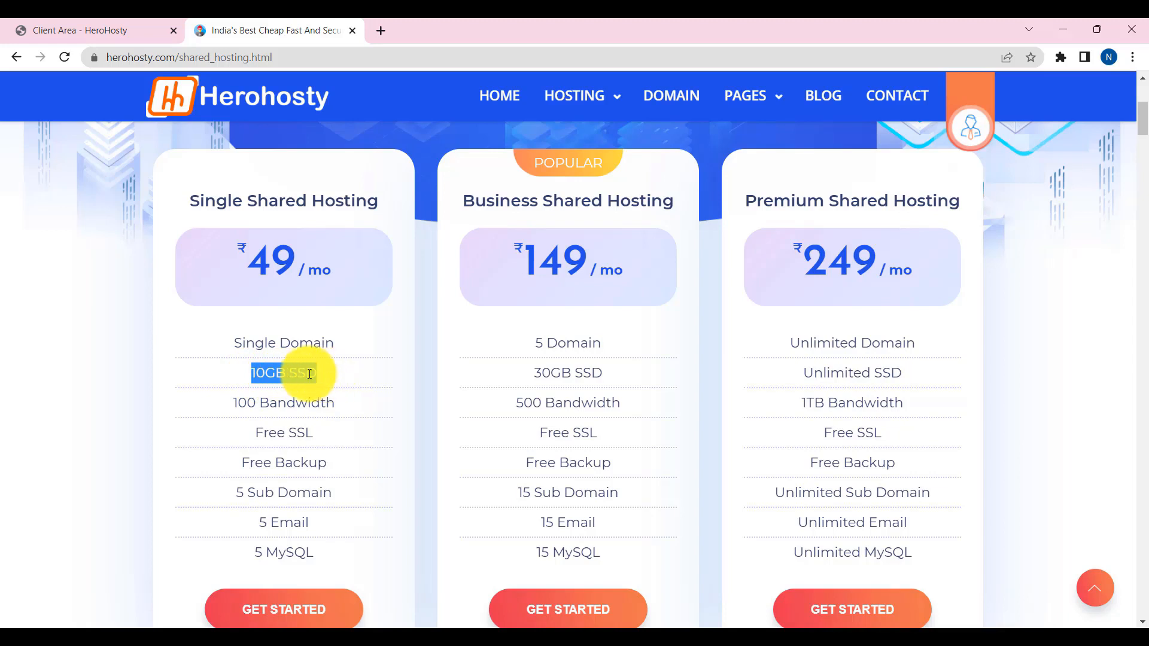
{"action": "left_click", "coordinate": [224, 375]}
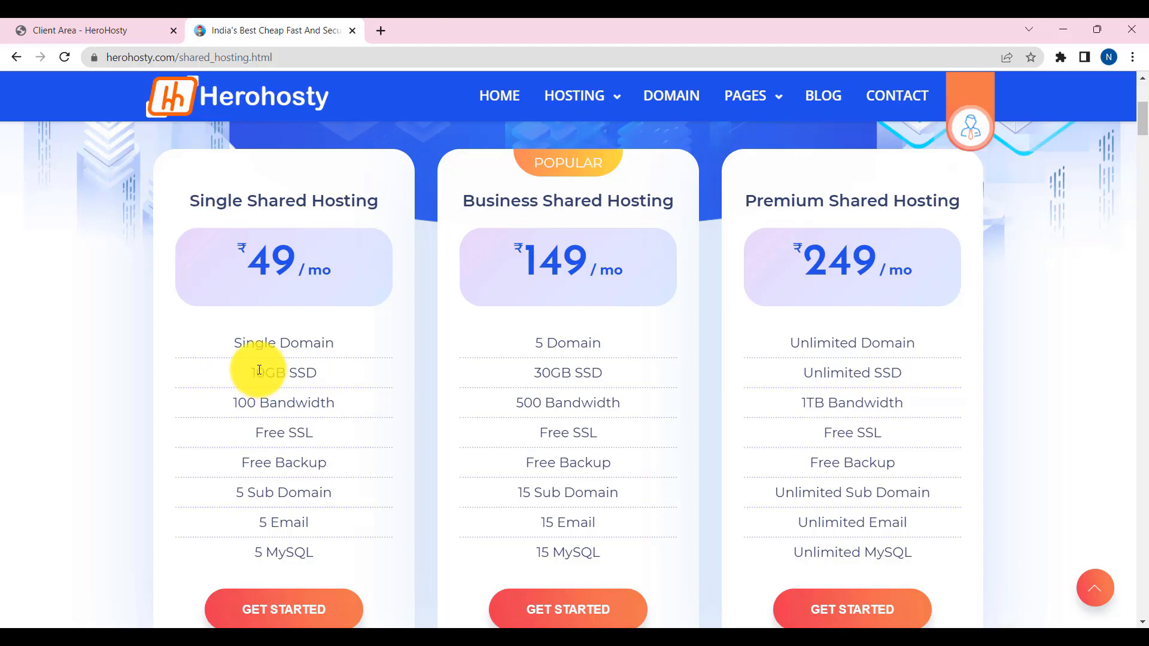
{"action": "scroll", "coordinate": [874, 262], "scroll_direction": "down", "scroll_amount": 20}
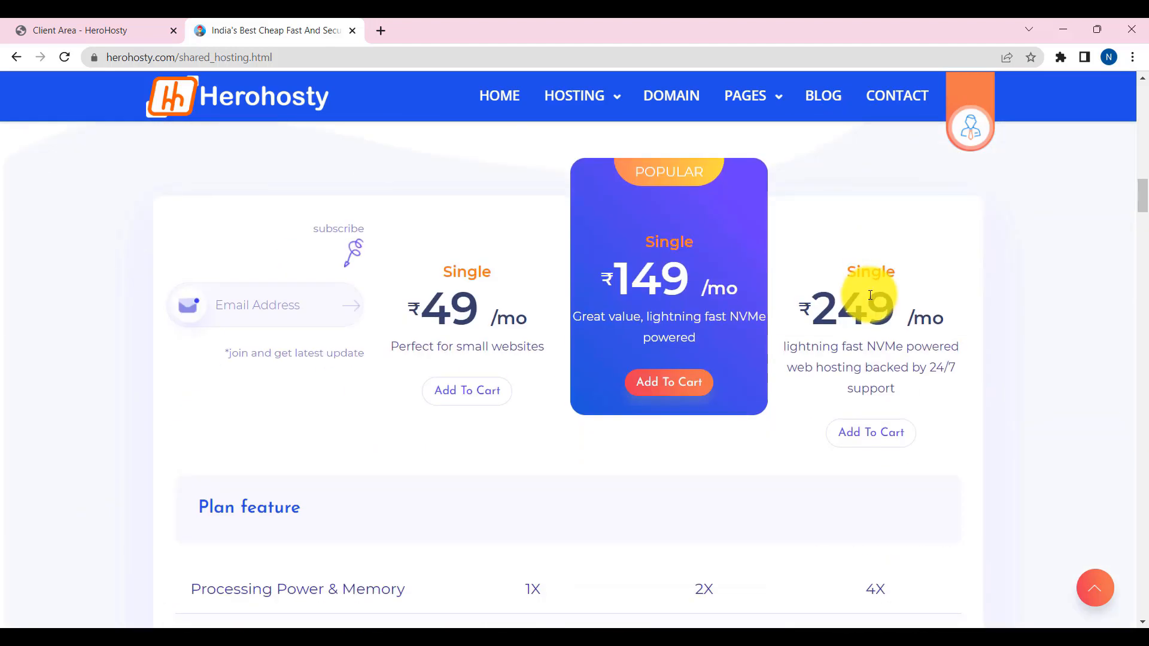
{"action": "scroll", "coordinate": [868, 306], "scroll_direction": "up", "scroll_amount": 8}
{"action": "scroll", "coordinate": [866, 302], "scroll_direction": "up", "scroll_amount": 10}
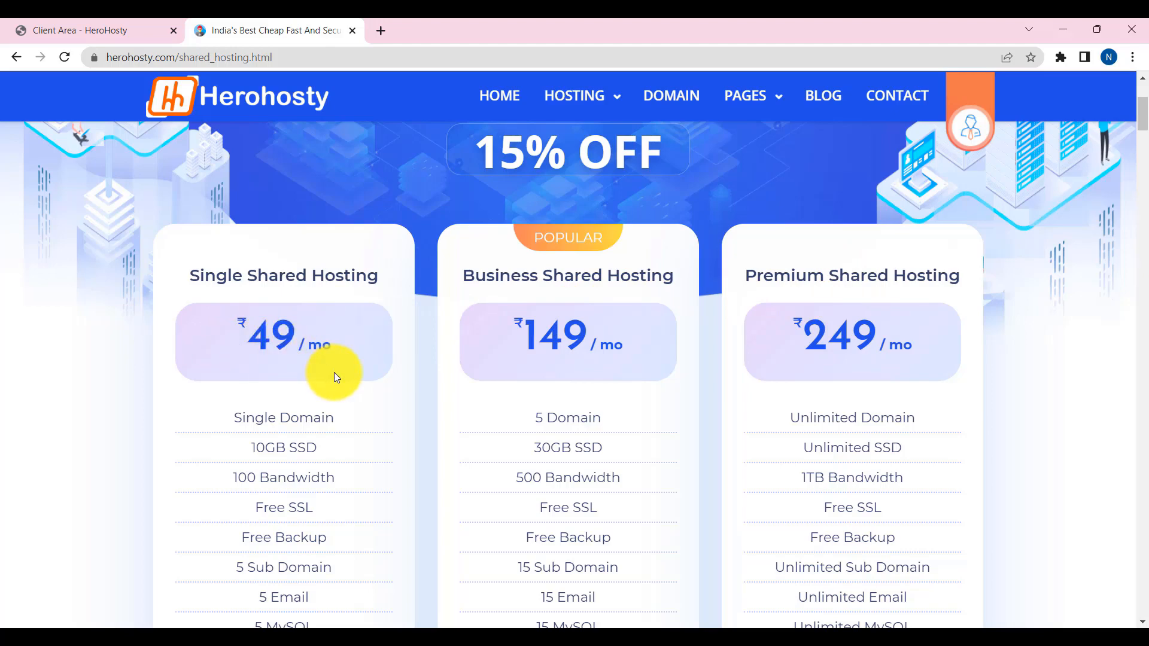
{"action": "scroll", "coordinate": [334, 372], "scroll_direction": "down", "scroll_amount": 6}
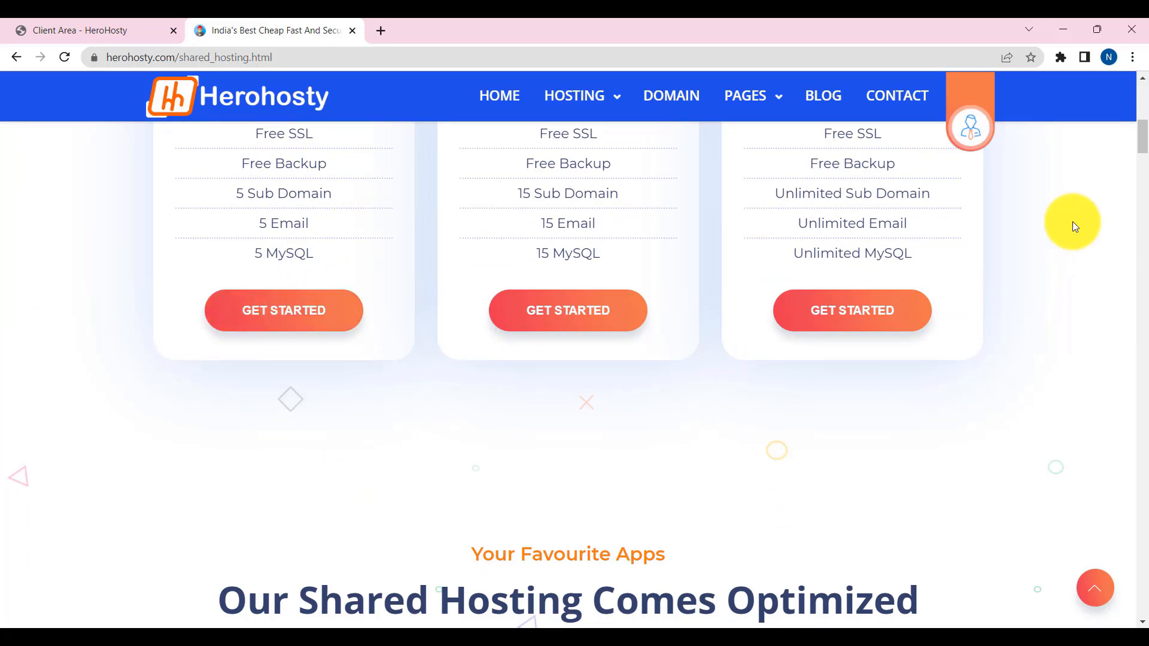
{"action": "scroll", "coordinate": [326, 320], "scroll_direction": "up", "scroll_amount": 6}
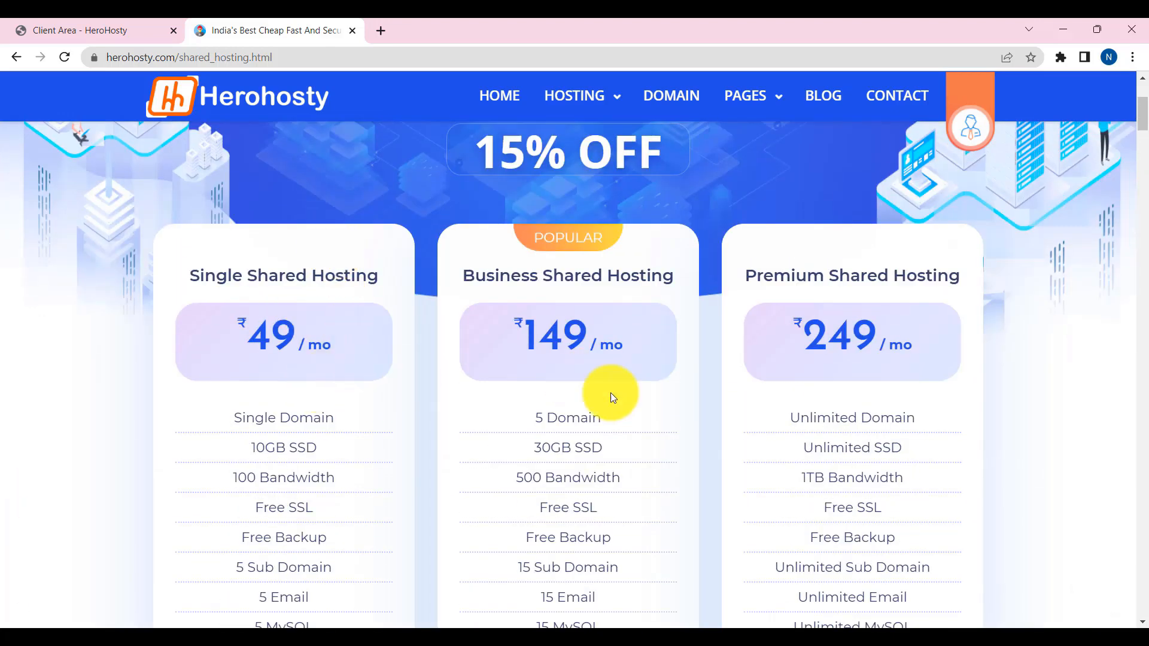
{"action": "scroll", "coordinate": [566, 425], "scroll_direction": "down", "scroll_amount": 6}
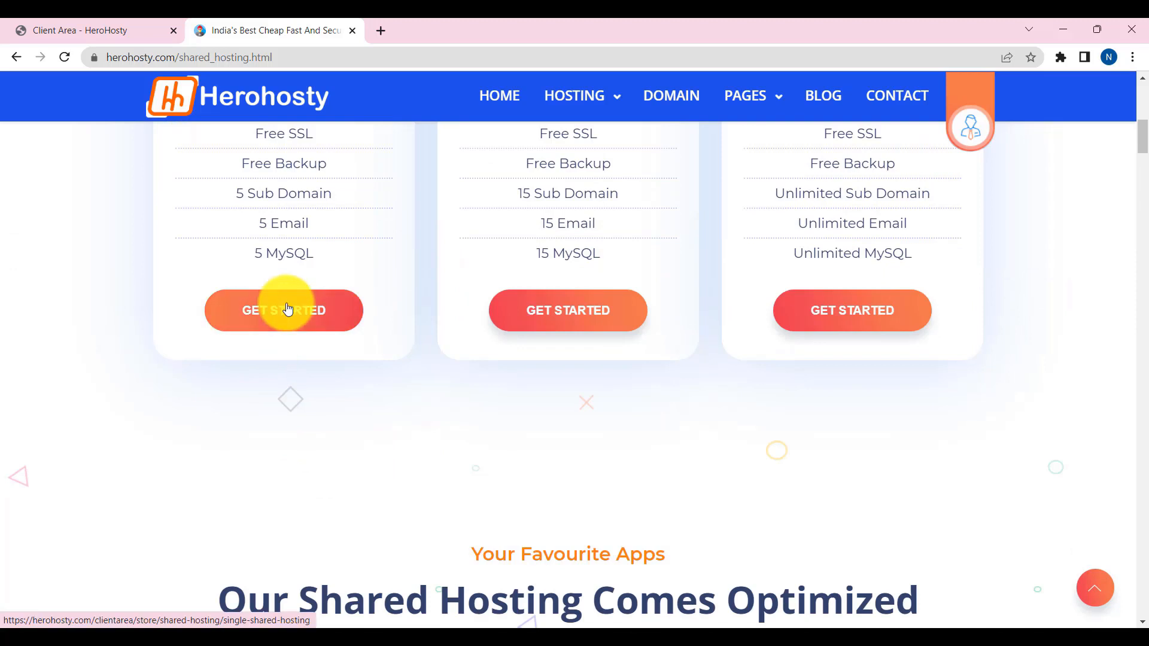
- Order Single Shared Hosting using the existing domain blowyourmind.xyz
{"action": "left_click", "coordinate": [280, 315]}
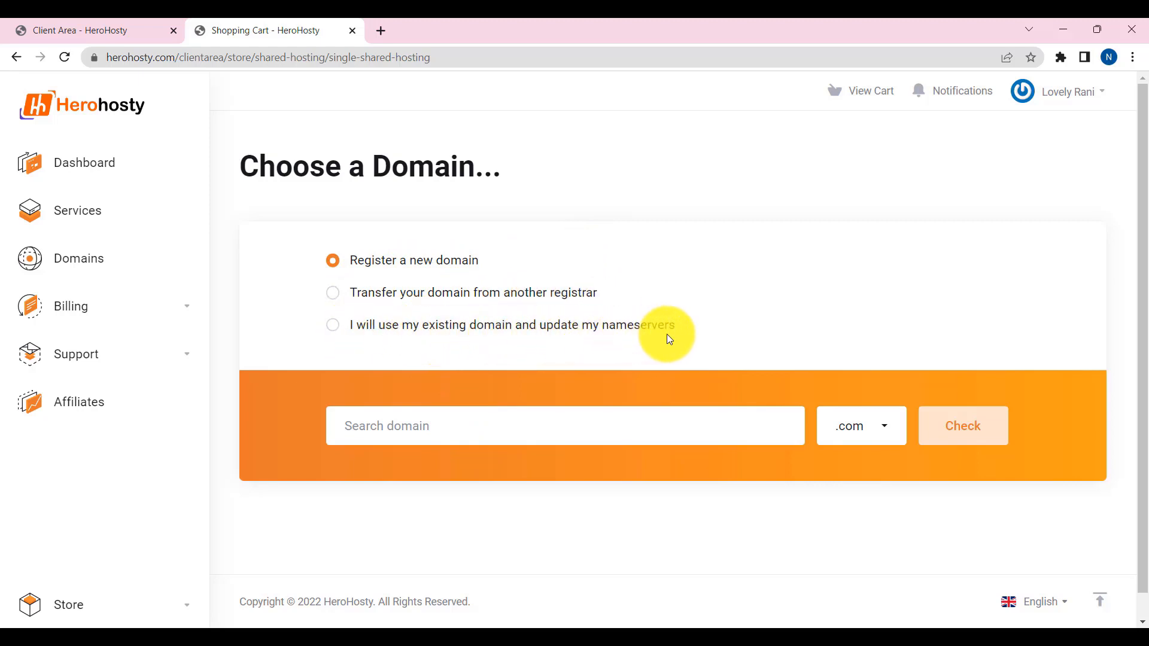
{"action": "left_click", "coordinate": [333, 331]}
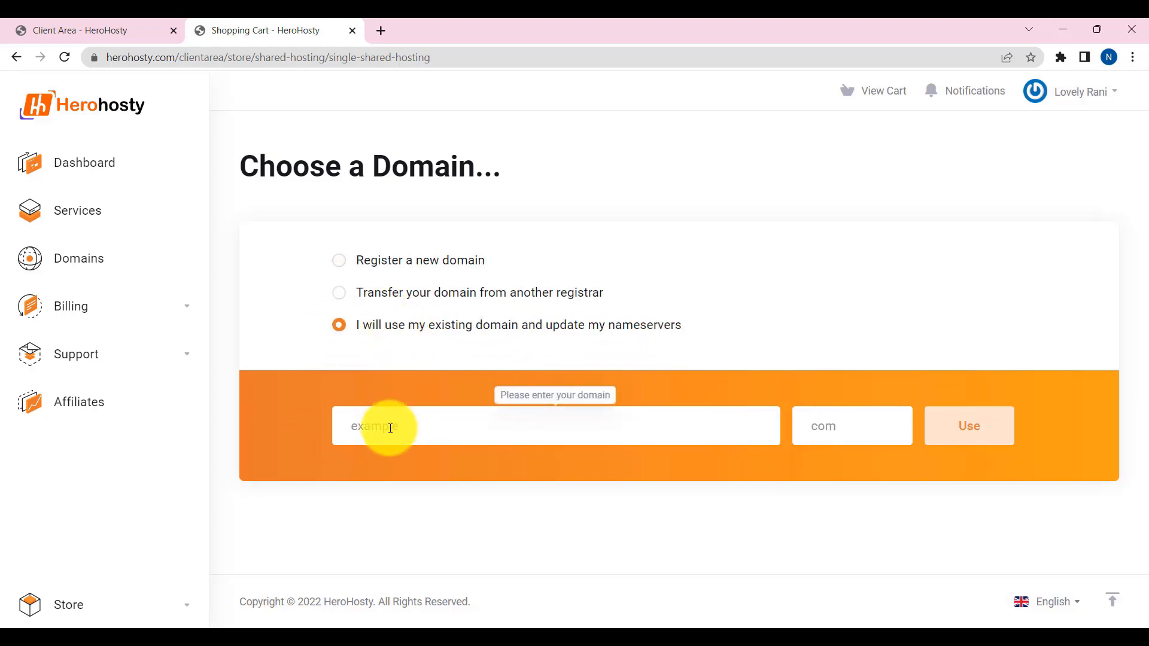
{"action": "type", "text": "blowyourmind"}
{"action": "key", "text": "Tab"}
{"action": "type", "text": "xyz"}
{"action": "left_click", "coordinate": [987, 437]}
{"action": "scroll", "coordinate": [444, 560], "scroll_direction": "down", "scroll_amount": 2}
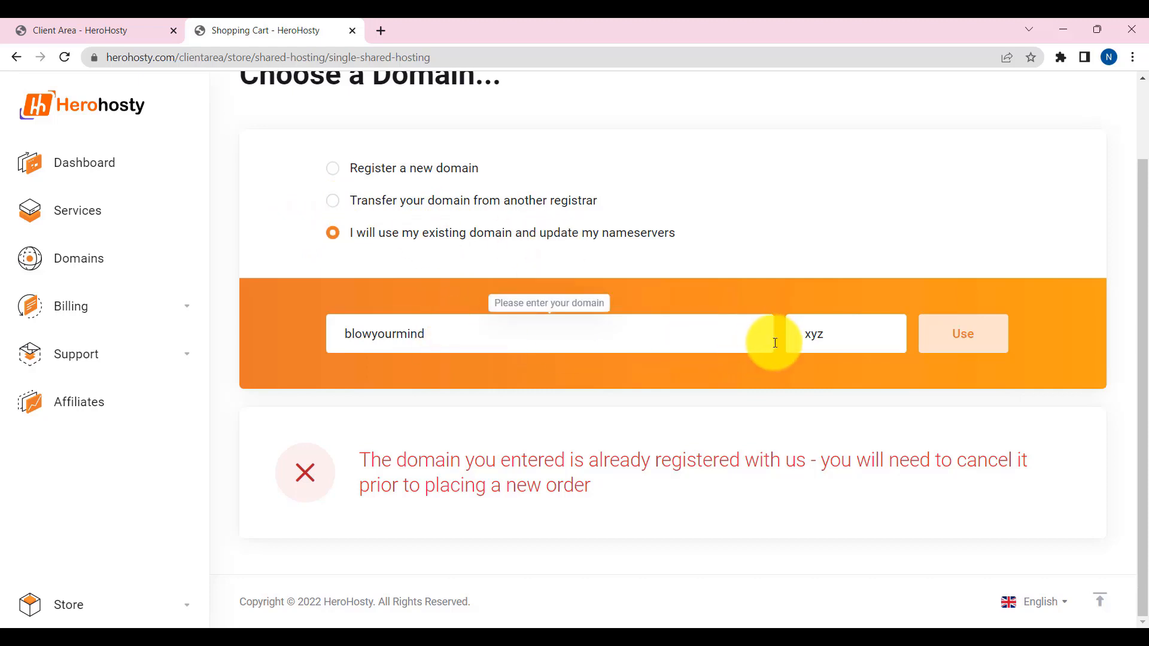
- Highlight the xyz extension, then go back to the client area dashboard
{"action": "double_click", "coordinate": [855, 335]}
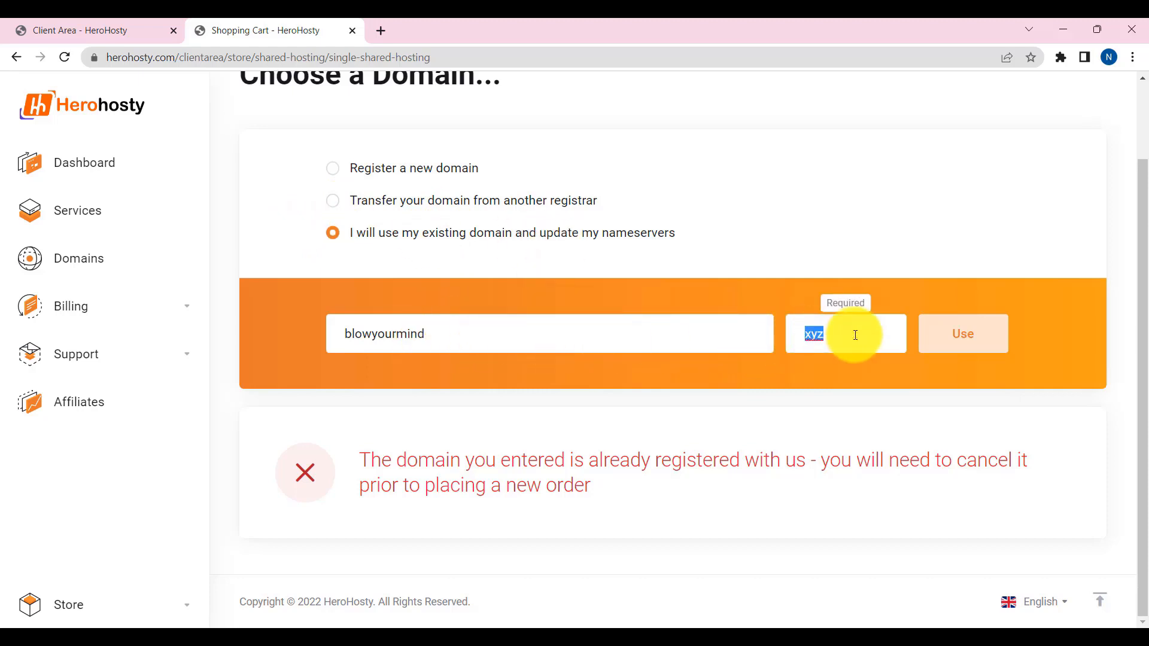
{"action": "left_click", "coordinate": [817, 336]}
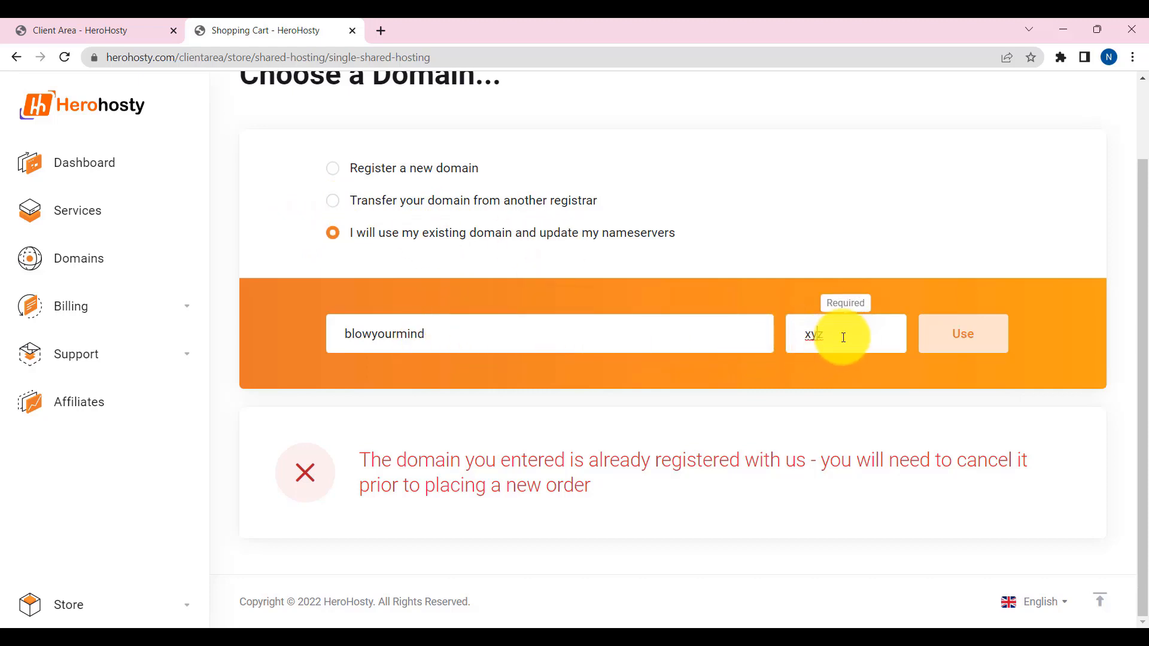
{"action": "double_click", "coordinate": [842, 337]}
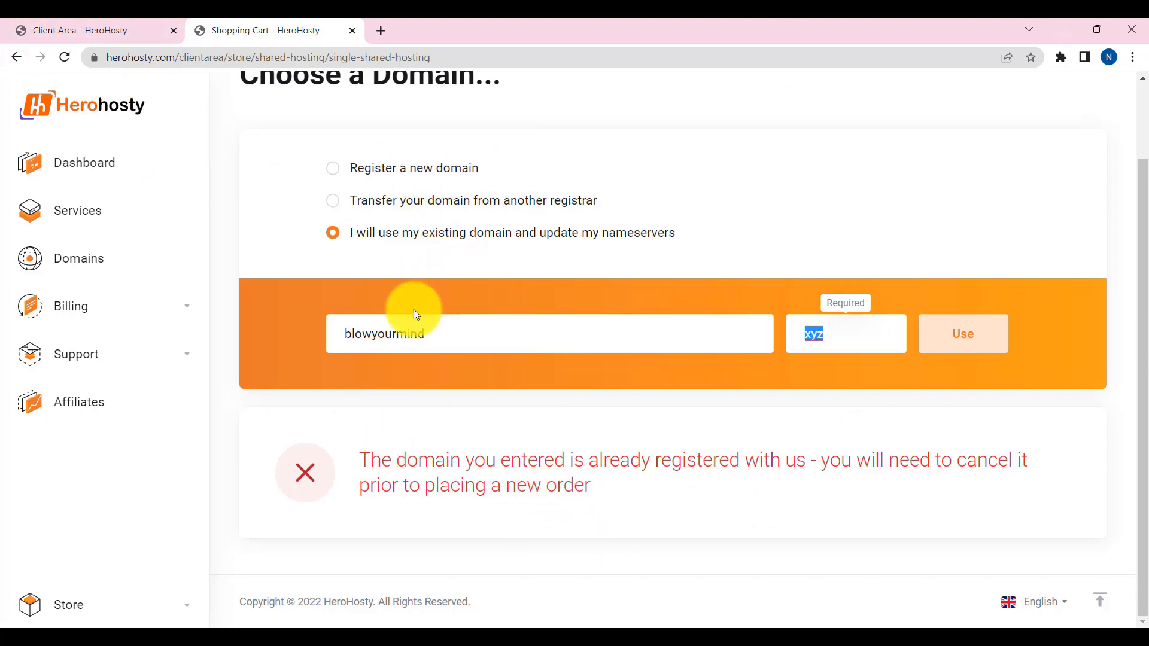
{"action": "left_click", "coordinate": [22, 30]}
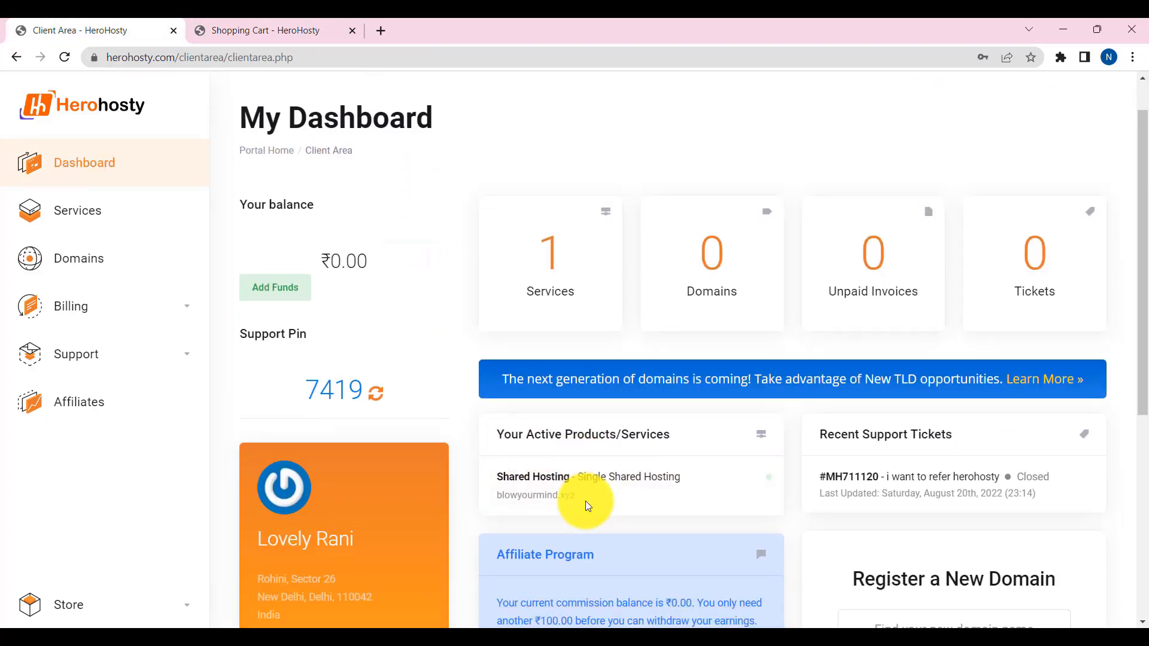
- From the dashboard, open the Shared Hosting service details and choose Login to cPanel
{"action": "scroll", "coordinate": [569, 478], "scroll_direction": "down", "scroll_amount": 1}
{"action": "left_click", "coordinate": [295, 28]}
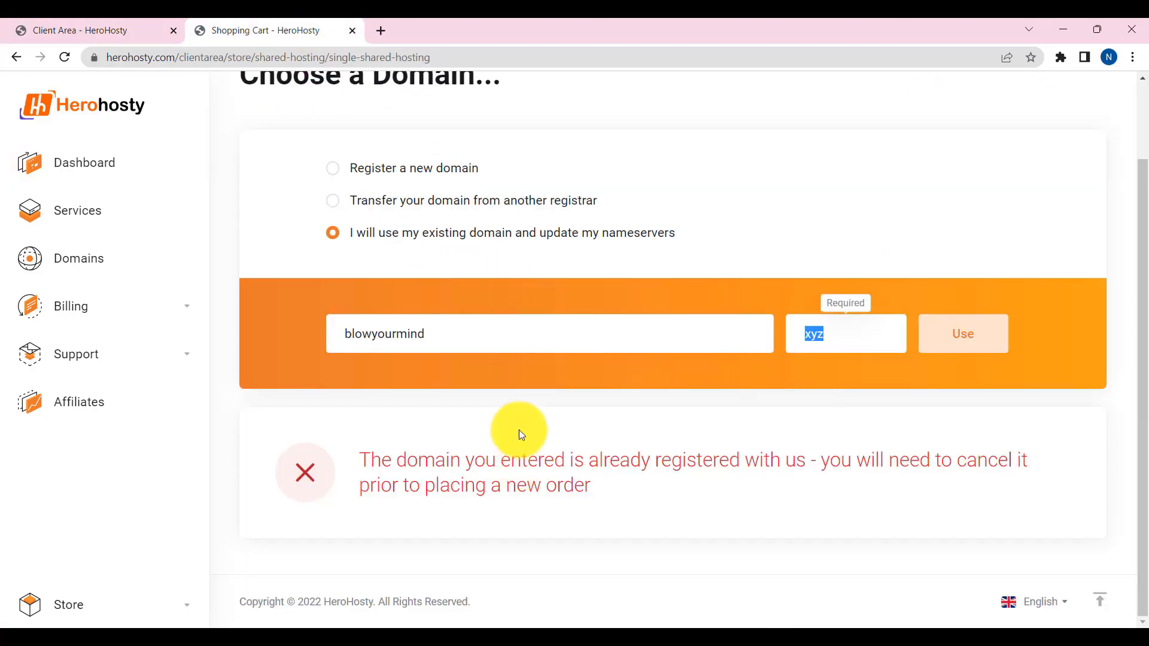
{"action": "left_click", "coordinate": [110, 29]}
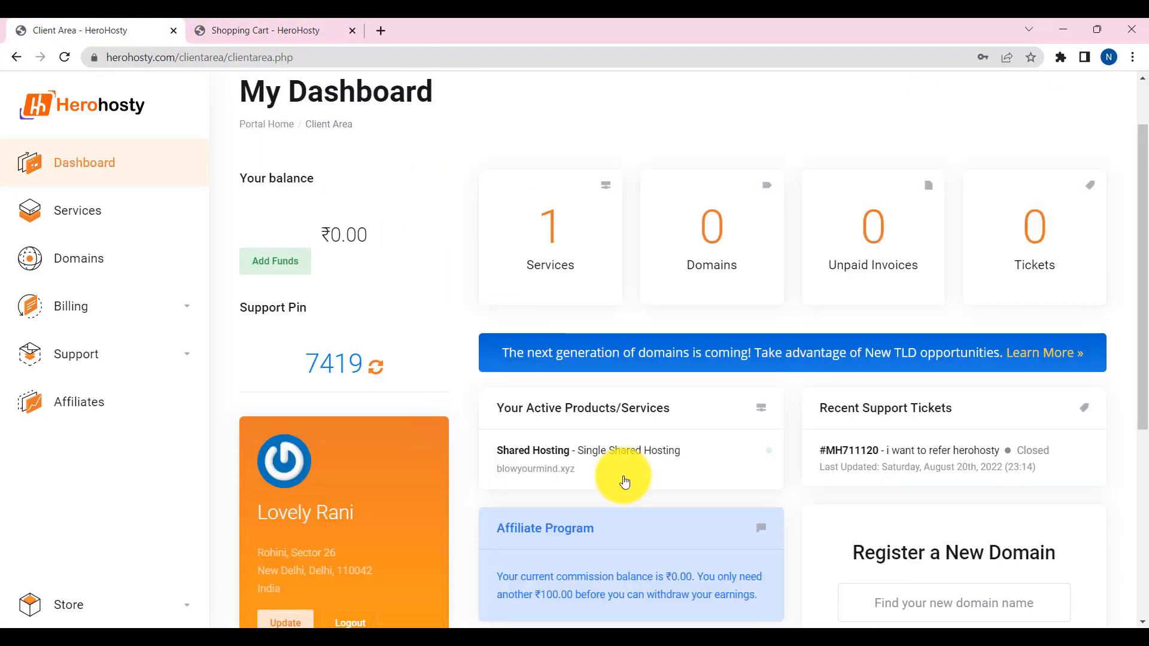
{"action": "scroll", "coordinate": [594, 485], "scroll_direction": "down", "scroll_amount": 1}
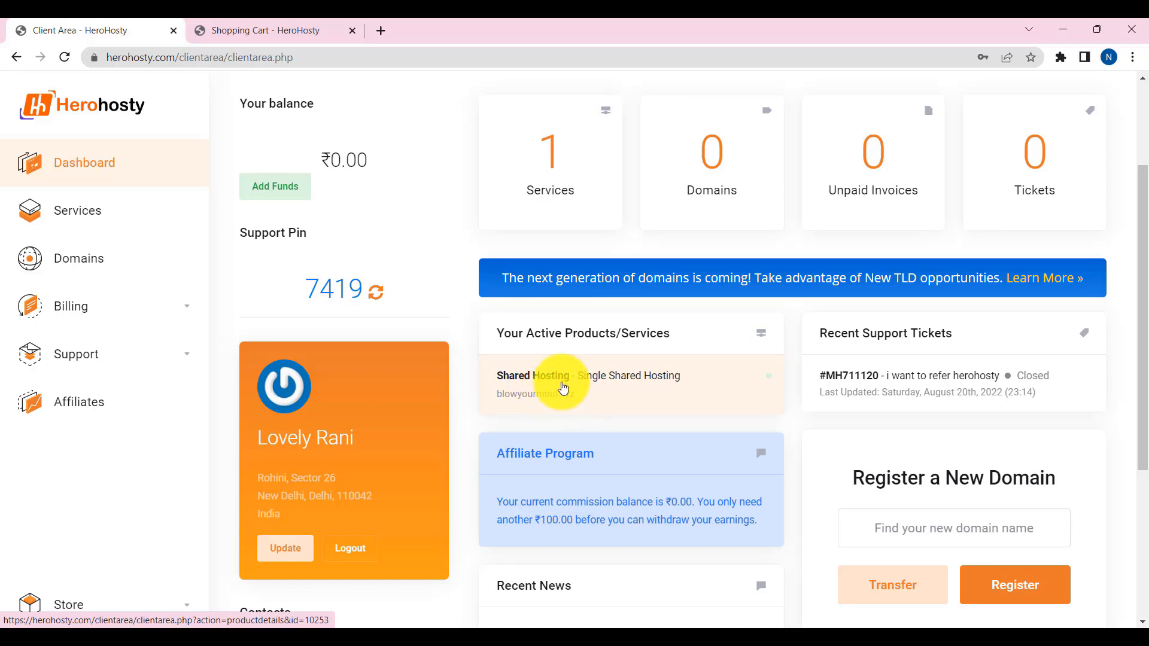
{"action": "left_click", "coordinate": [553, 389]}
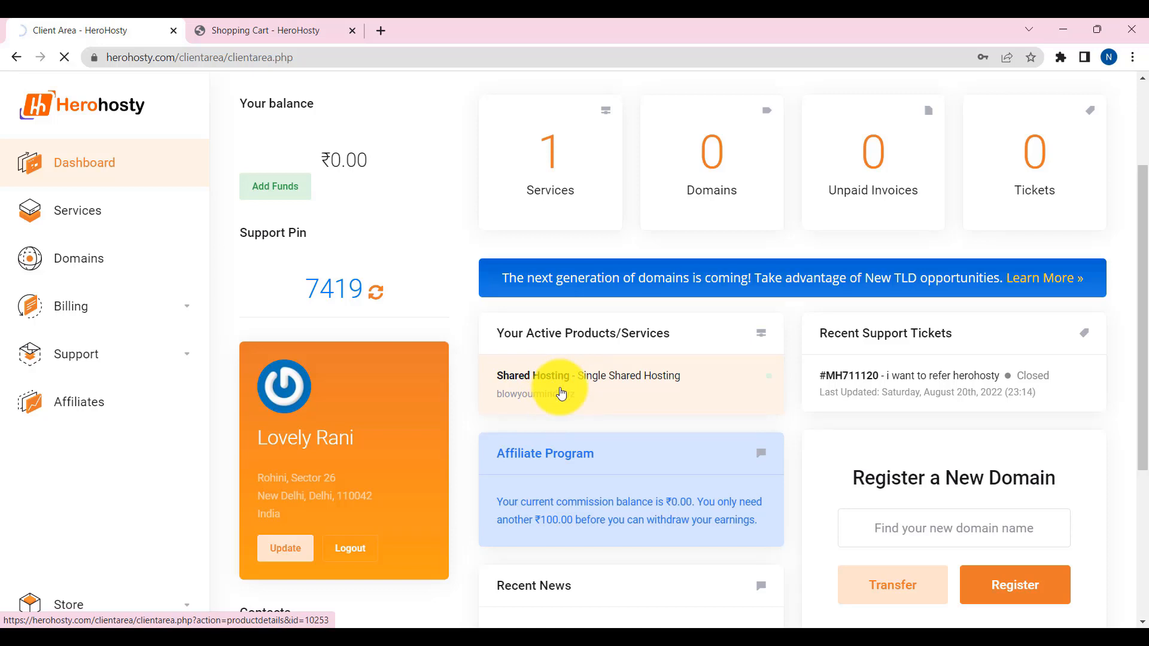
{"action": "scroll", "coordinate": [424, 419], "scroll_direction": "down", "scroll_amount": 2}
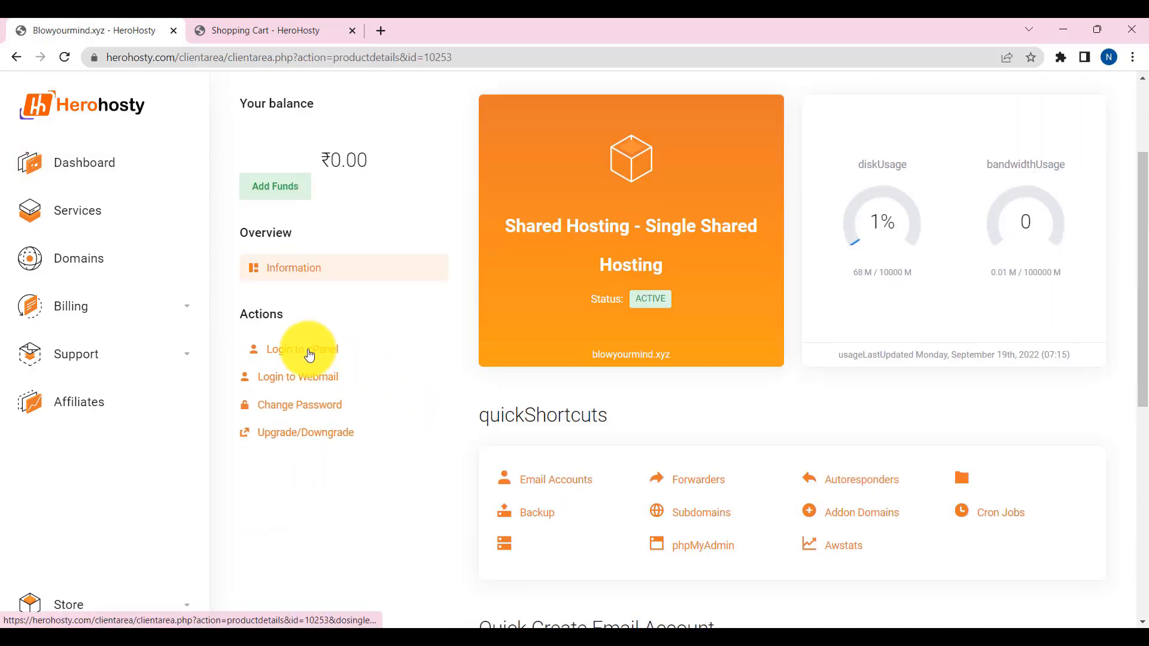
{"action": "left_click", "coordinate": [309, 355]}
{"action": "scroll", "coordinate": [458, 429], "scroll_direction": "down", "scroll_amount": 6}
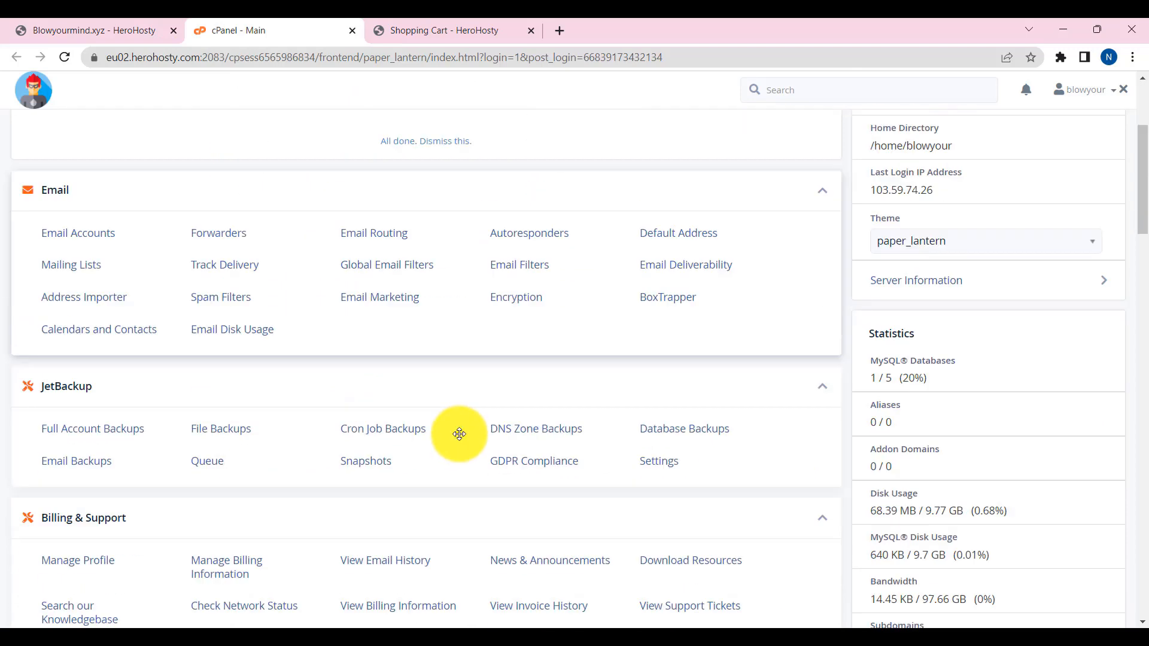
- Scroll through the cPanel main page to review the hosting tools
{"action": "scroll", "coordinate": [283, 428], "scroll_direction": "down", "scroll_amount": 20}
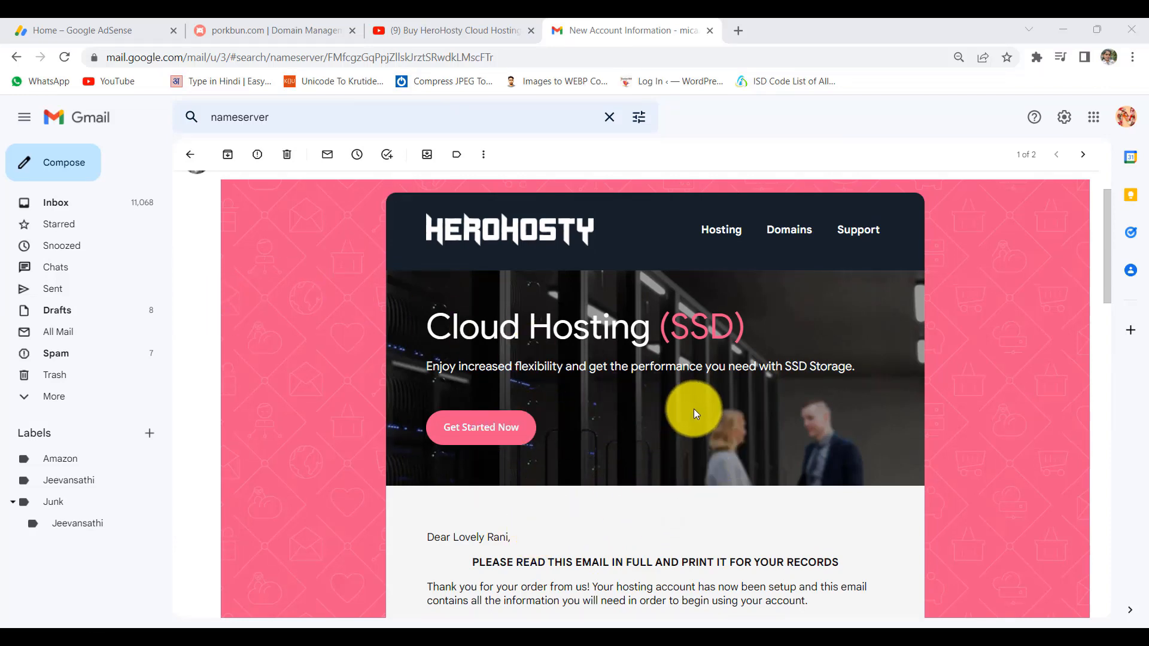
{"action": "scroll", "coordinate": [694, 407], "scroll_direction": "down", "scroll_amount": 3}
{"action": "scroll", "coordinate": [623, 414], "scroll_direction": "down", "scroll_amount": 3}
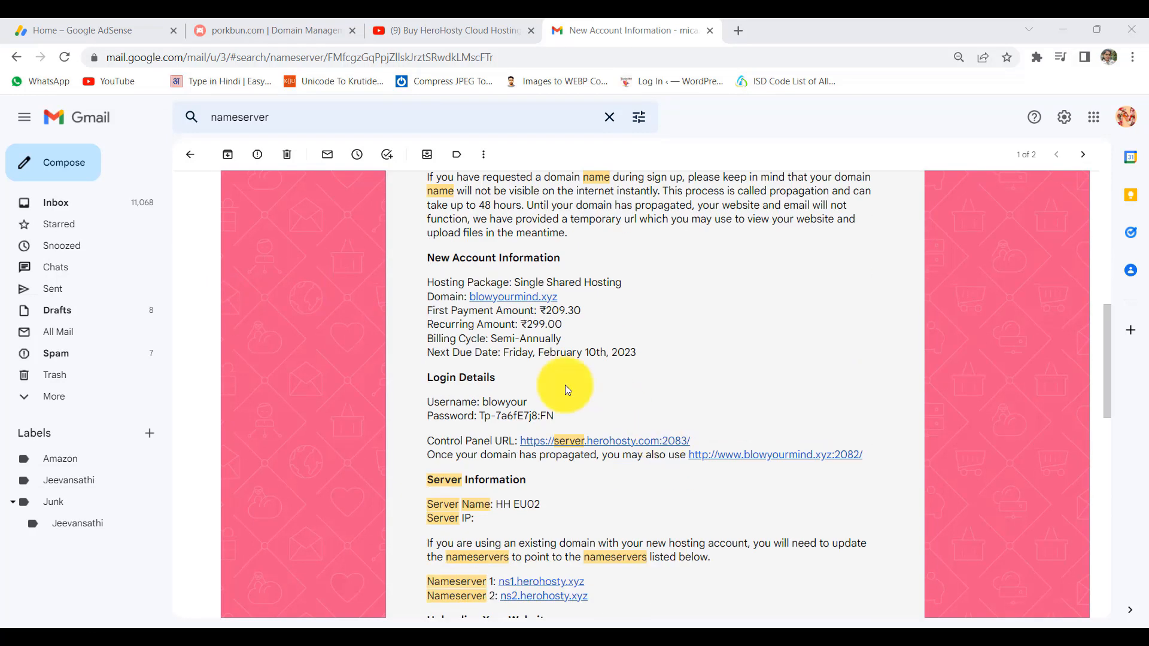
{"action": "left_click_drag", "start_coordinate": [424, 293], "coordinate": [560, 294]}
{"action": "scroll", "coordinate": [490, 245], "scroll_direction": "down", "scroll_amount": 3}
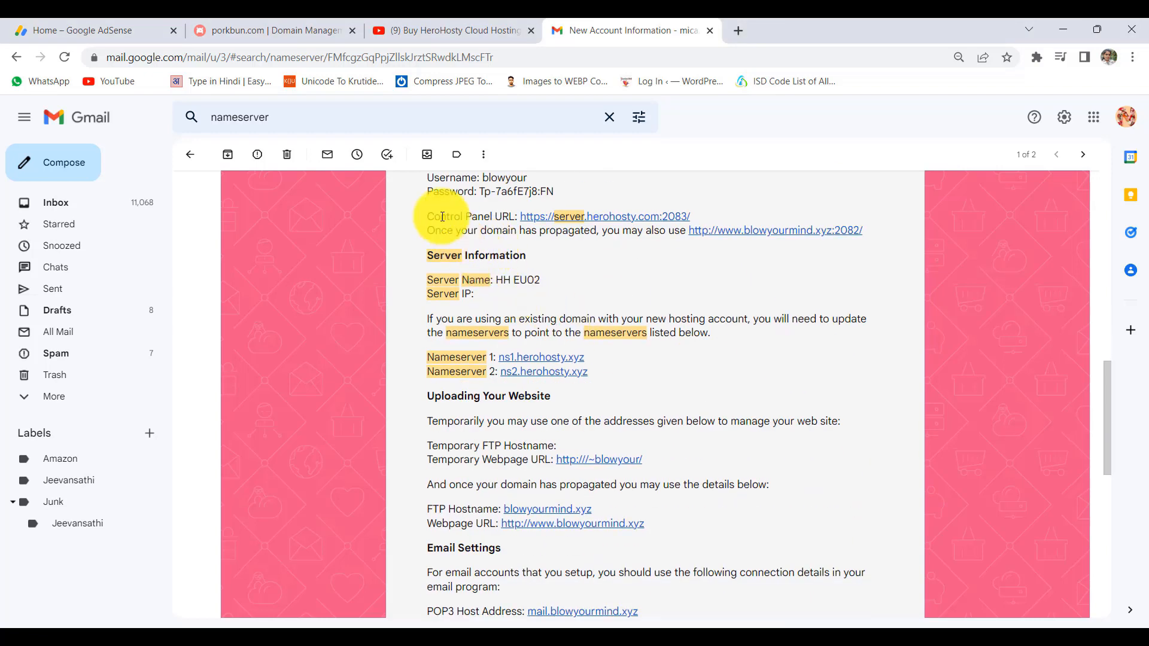
{"action": "scroll", "coordinate": [573, 242], "scroll_direction": "down", "scroll_amount": 1}
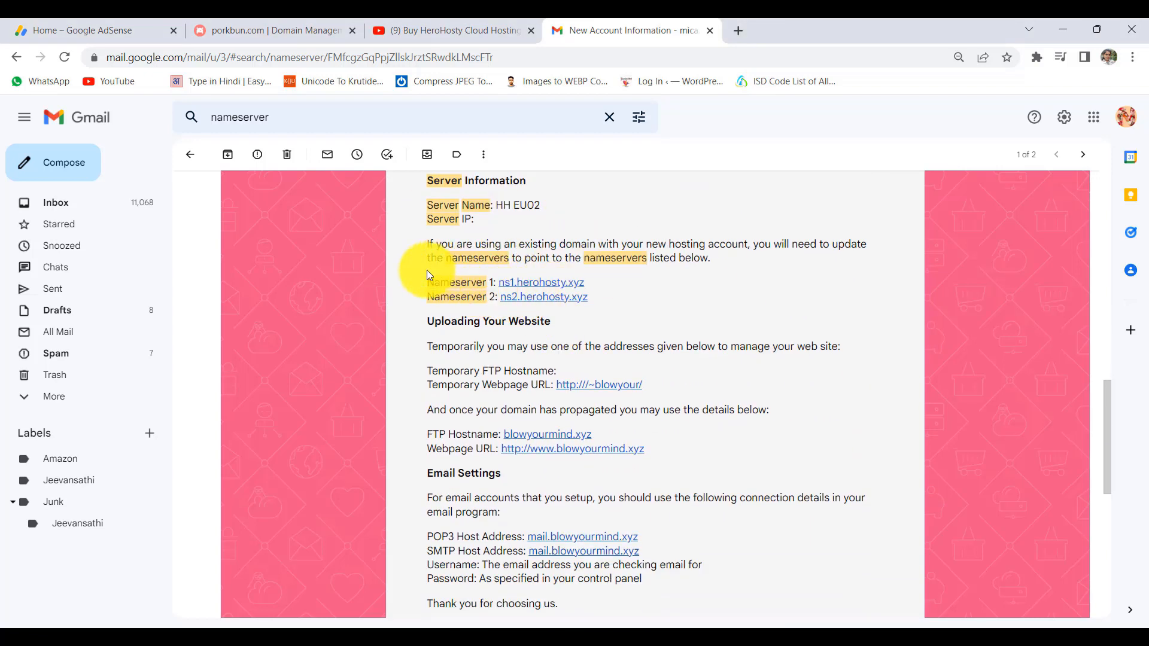
{"action": "left_click_drag", "start_coordinate": [417, 275], "coordinate": [658, 294]}
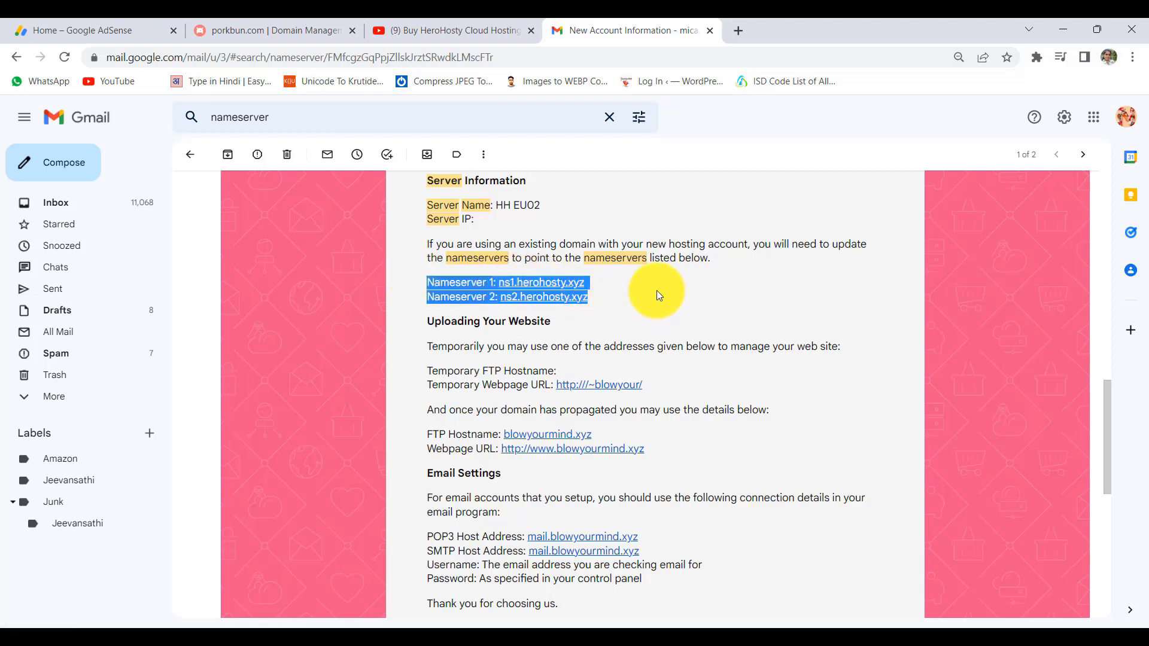
{"action": "left_click", "coordinate": [630, 299]}
{"action": "left_click_drag", "start_coordinate": [418, 278], "coordinate": [623, 302]}
{"action": "left_click", "coordinate": [639, 296]}
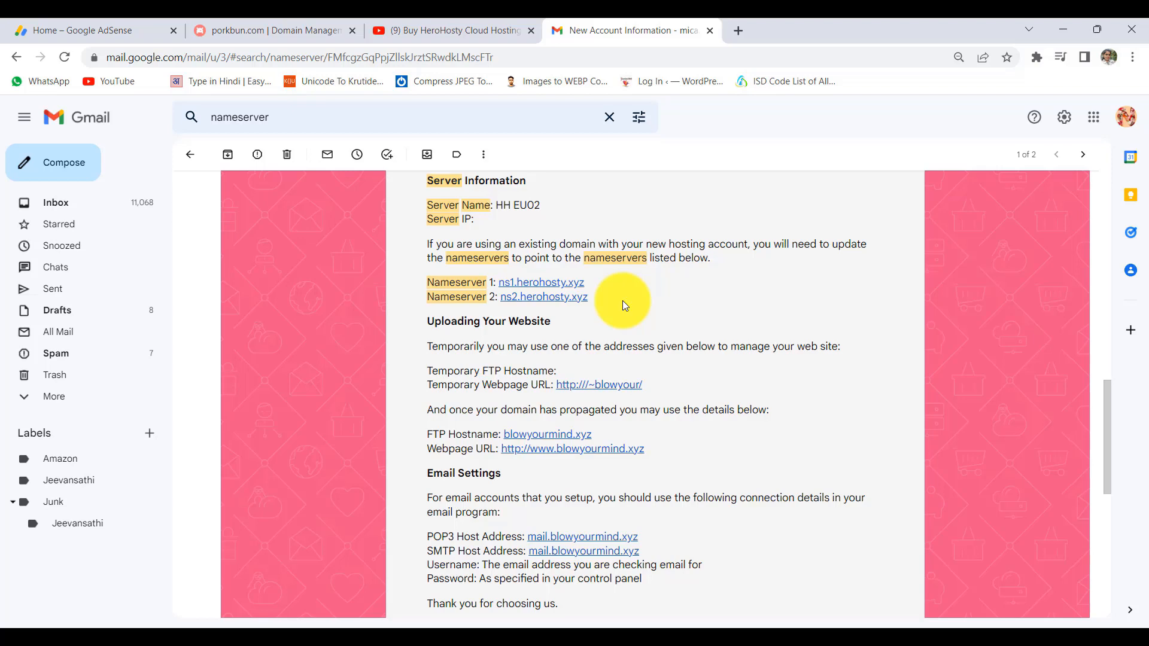
{"action": "scroll", "coordinate": [598, 383], "scroll_direction": "up", "scroll_amount": 4}
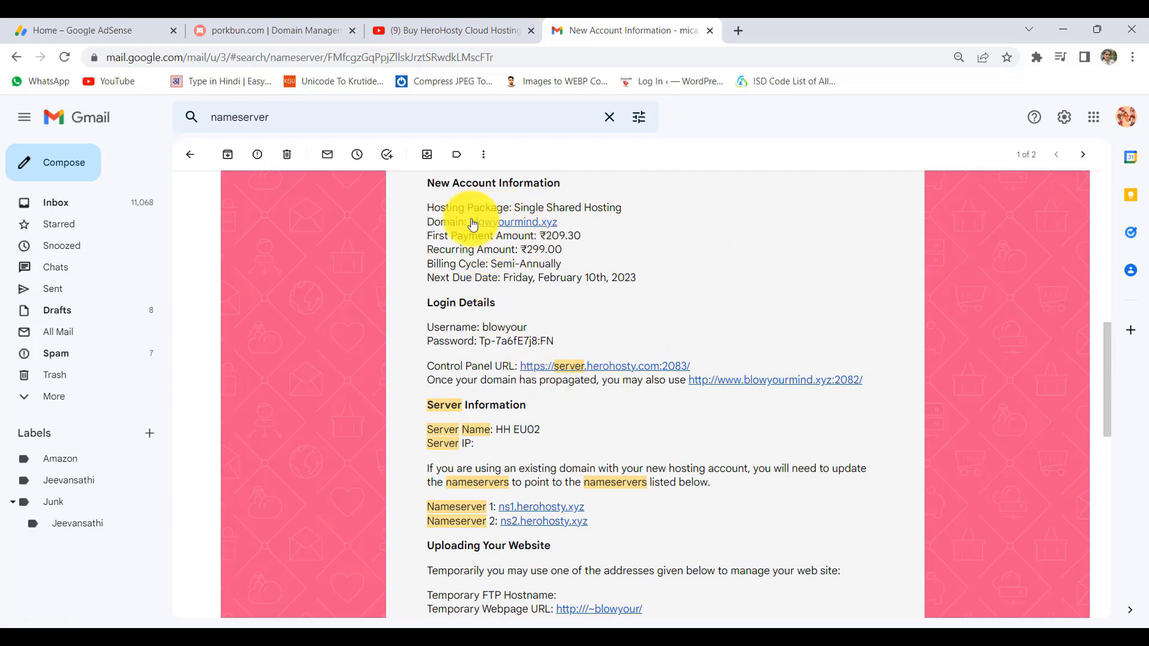
- Open blowyourmind.xyz's details in Porkbun and mark its four current authoritative nameservers
{"action": "left_click", "coordinate": [266, 27]}
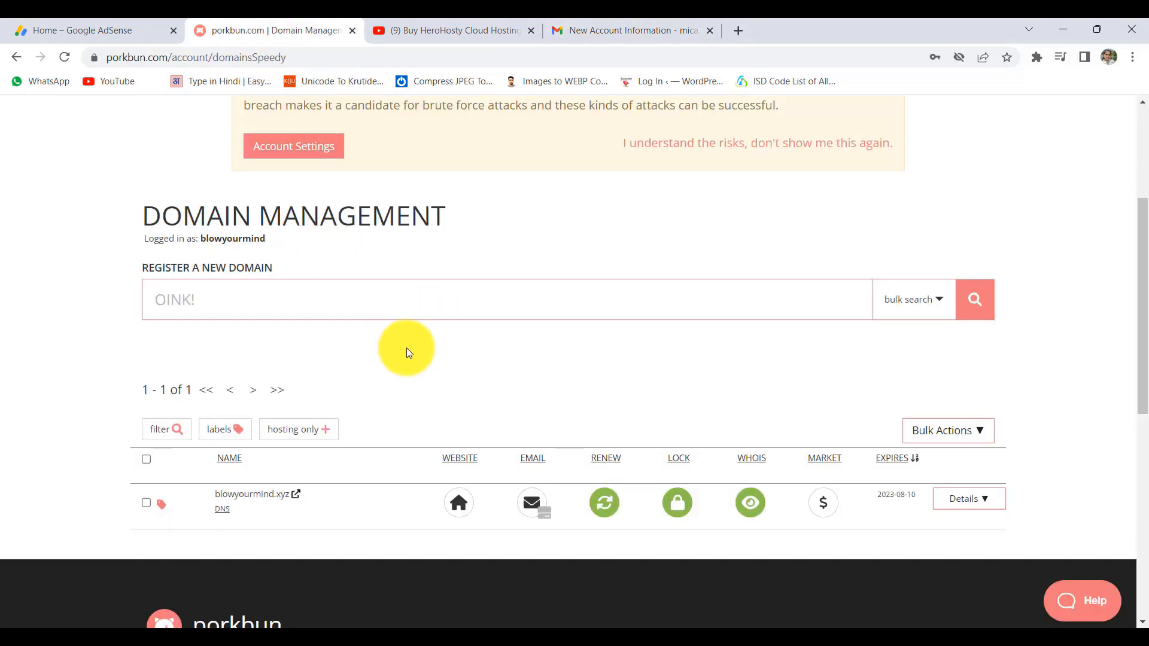
{"action": "scroll", "coordinate": [479, 371], "scroll_direction": "down", "scroll_amount": 3}
{"action": "scroll", "coordinate": [454, 356], "scroll_direction": "up", "scroll_amount": 6}
{"action": "scroll", "coordinate": [411, 368], "scroll_direction": "down", "scroll_amount": 8}
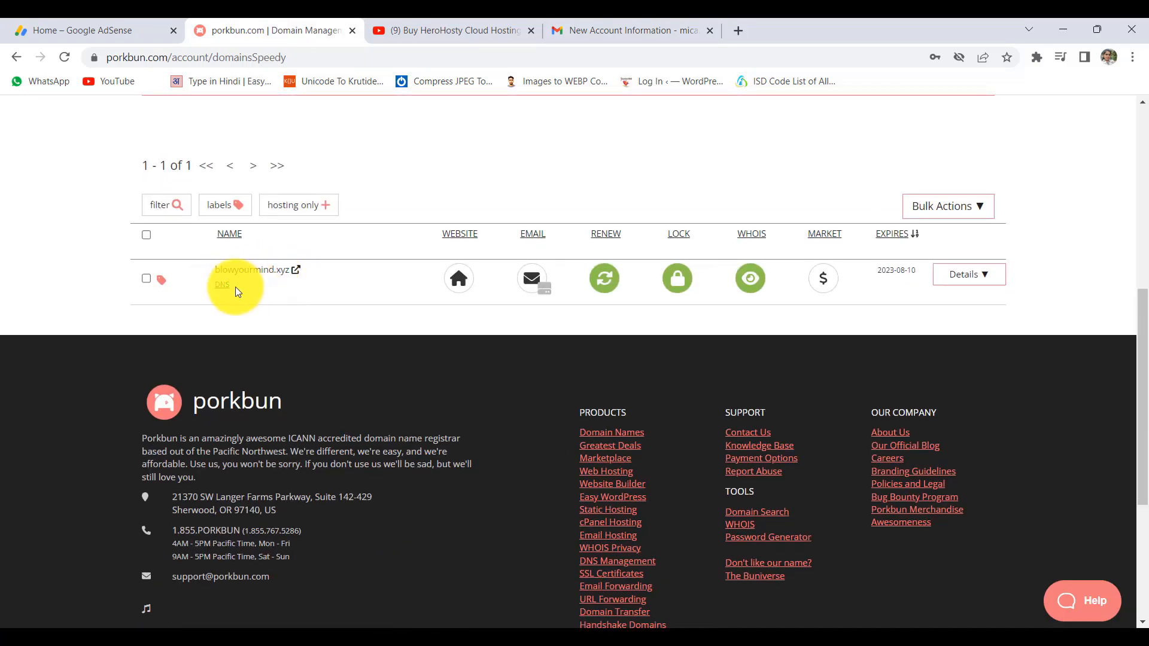
{"action": "left_click", "coordinate": [965, 279]}
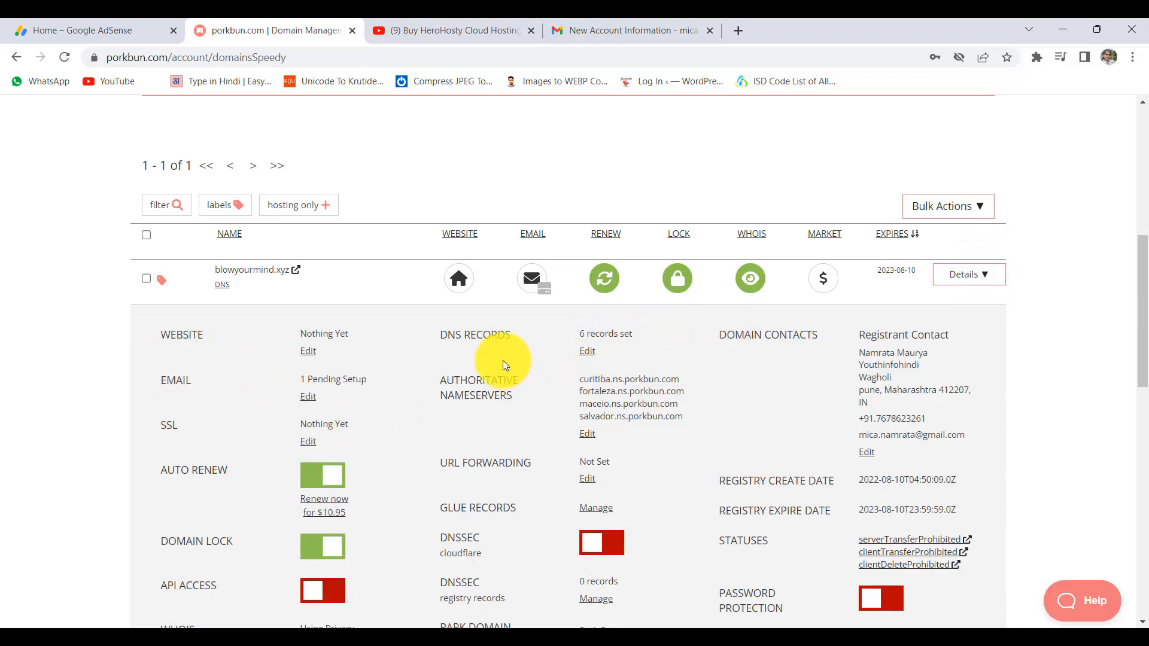
{"action": "left_click_drag", "start_coordinate": [444, 381], "coordinate": [525, 397]}
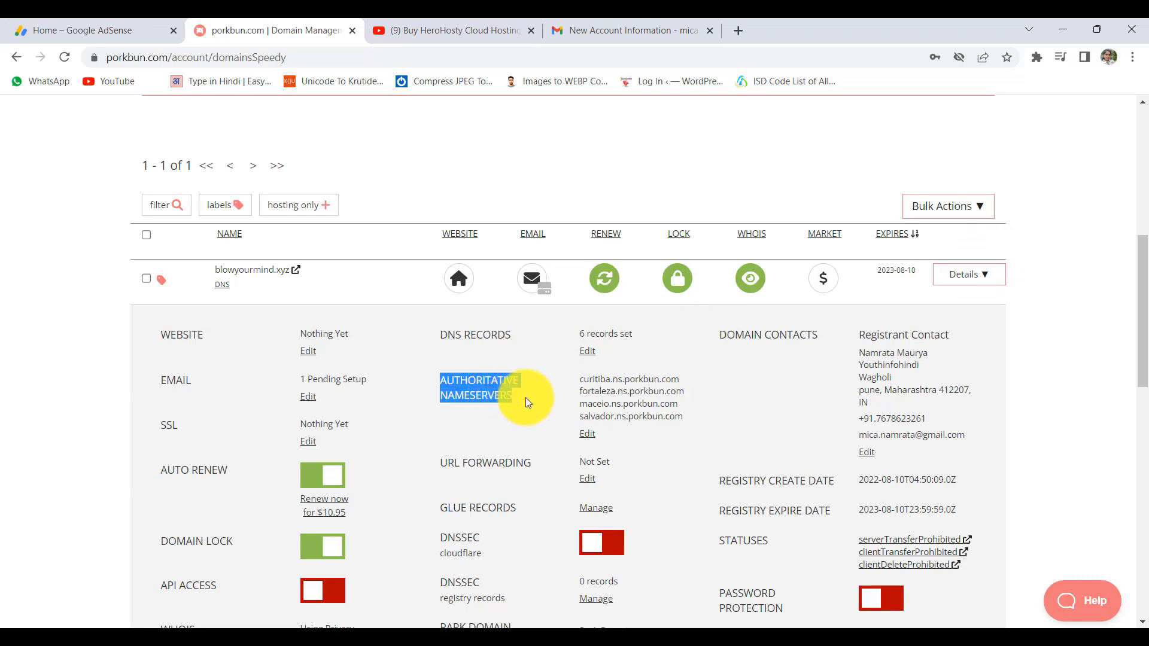
{"action": "left_click", "coordinate": [448, 382]}
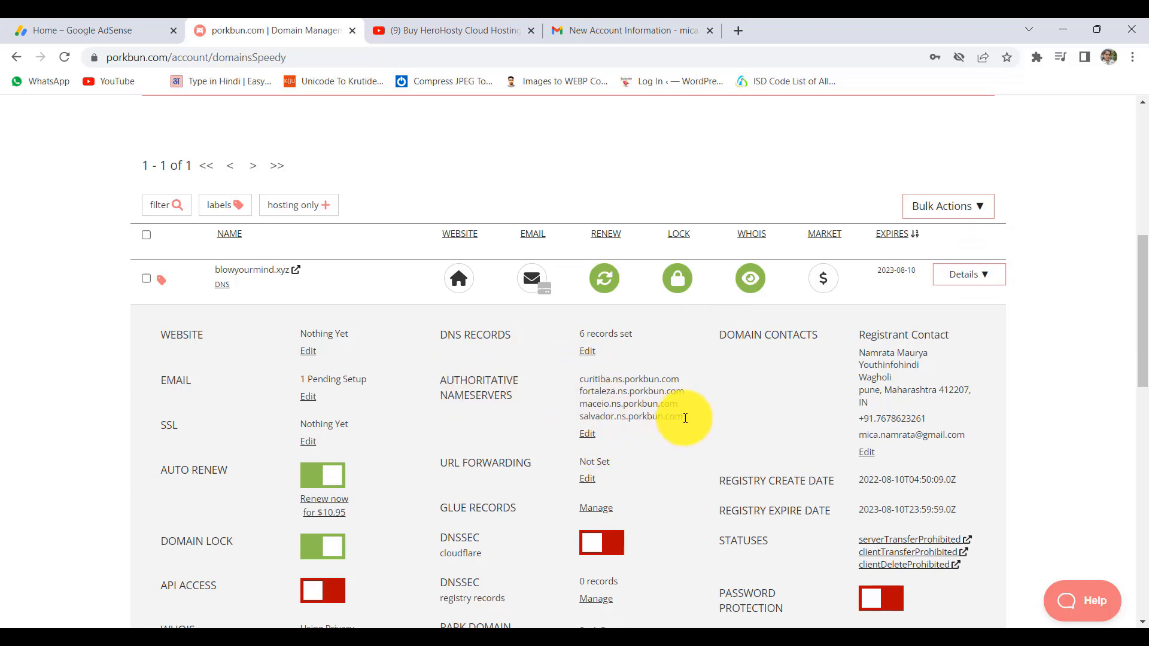
{"action": "left_click_drag", "start_coordinate": [681, 416], "coordinate": [579, 383]}
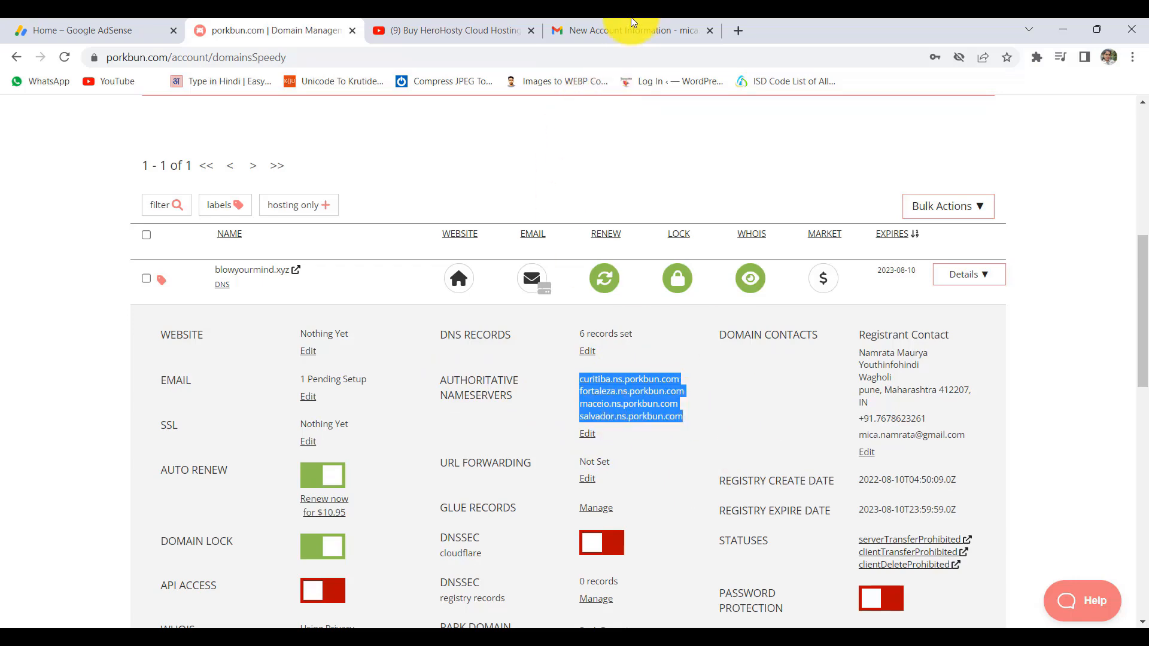
- Open the nameserver editor and select all four existing Porkbun nameserver lines
{"action": "left_click", "coordinate": [646, 29]}
{"action": "scroll", "coordinate": [551, 496], "scroll_direction": "down", "scroll_amount": 5}
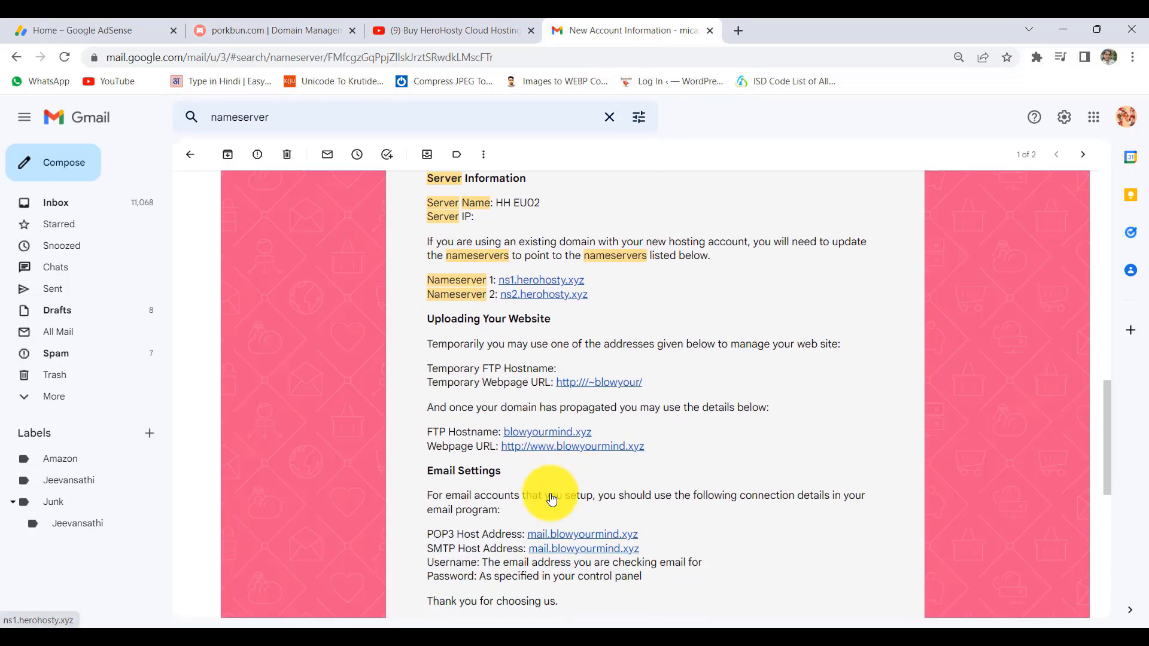
{"action": "key", "text": "ctrl+2"}
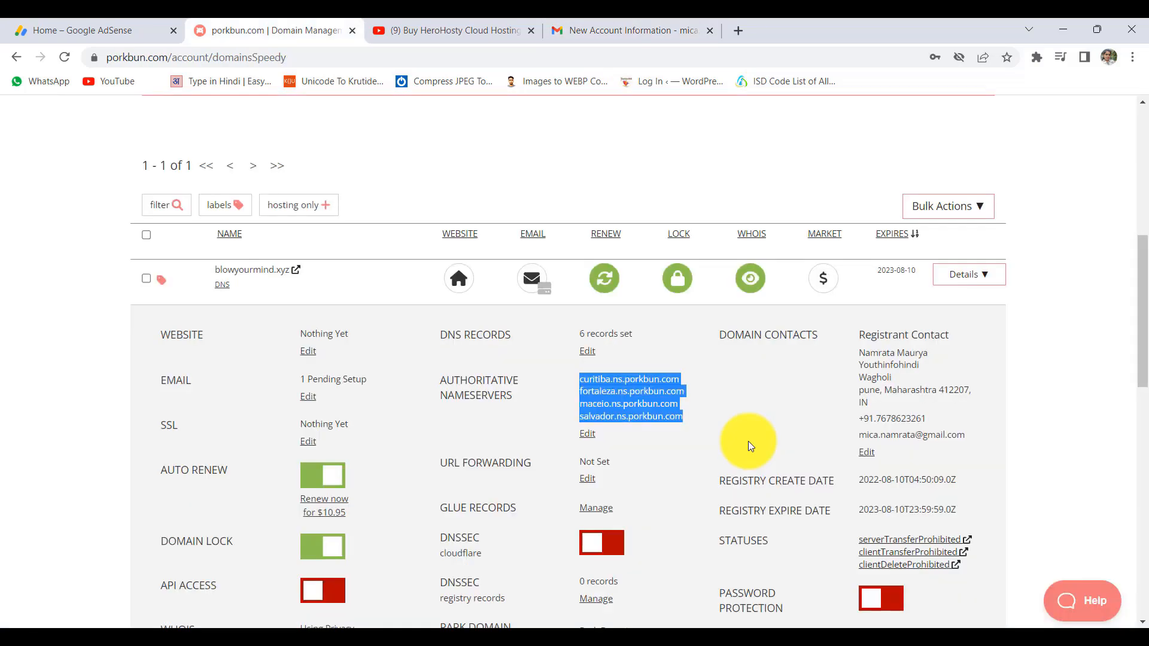
{"action": "left_click", "coordinate": [587, 439]}
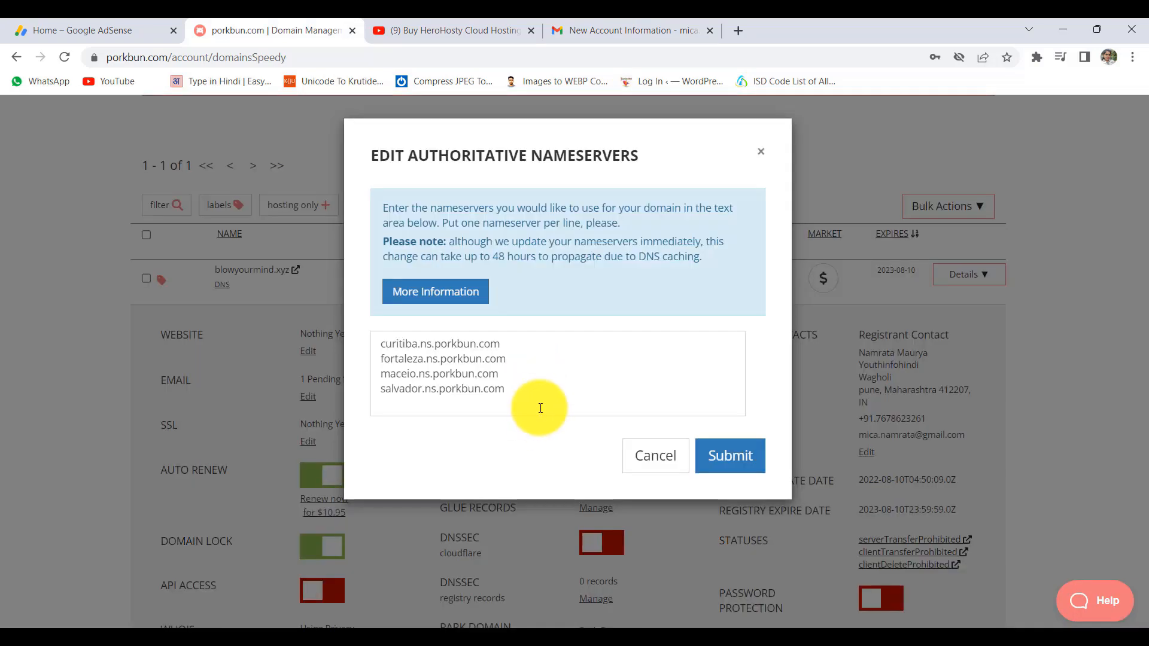
{"action": "left_click_drag", "start_coordinate": [526, 397], "coordinate": [353, 349]}
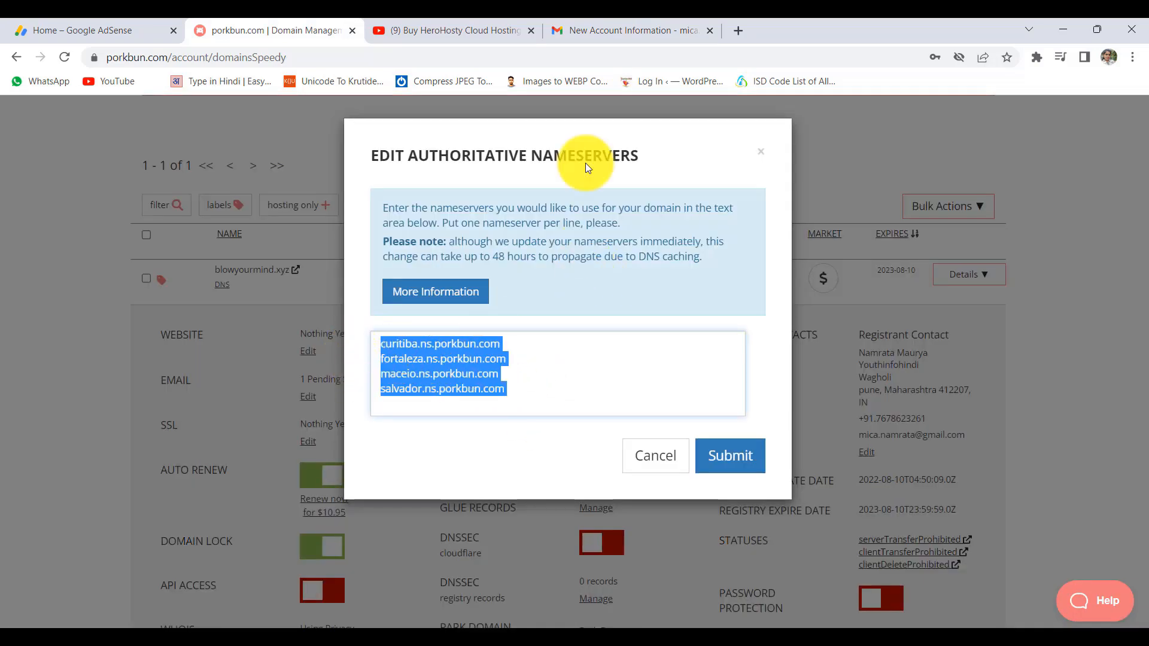
- Replace them with ns1.herohosty.xyz and ns2.herohosty.xyz copied from the email, and submit
{"action": "left_click", "coordinate": [589, 26]}
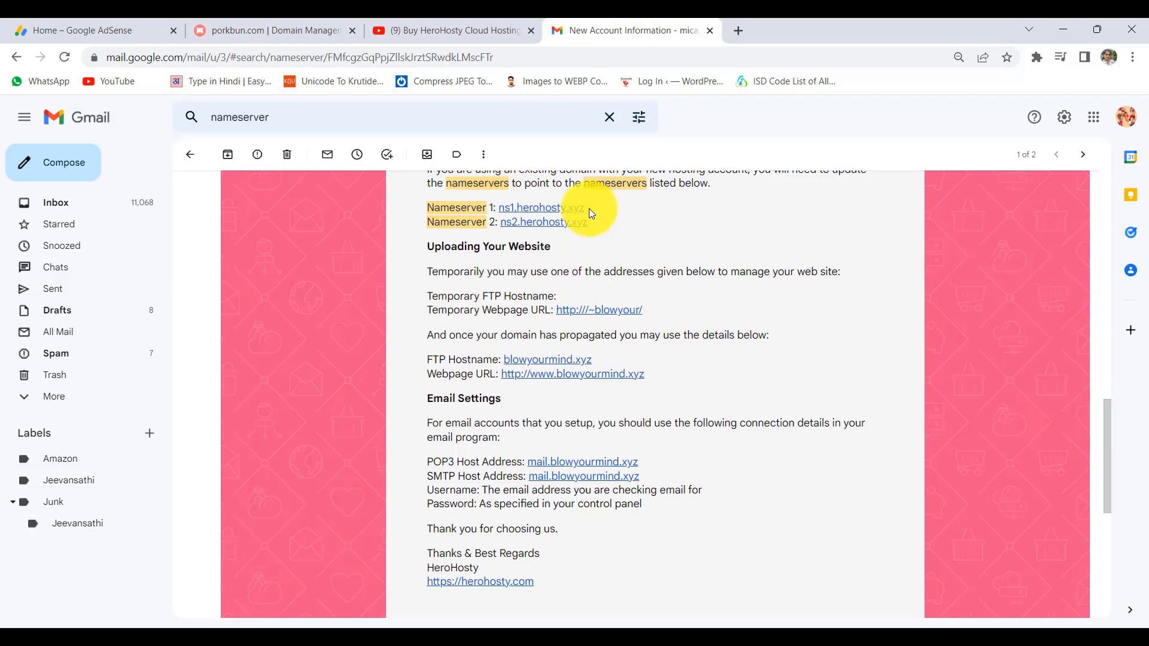
{"action": "left_click_drag", "start_coordinate": [594, 218], "coordinate": [504, 208]}
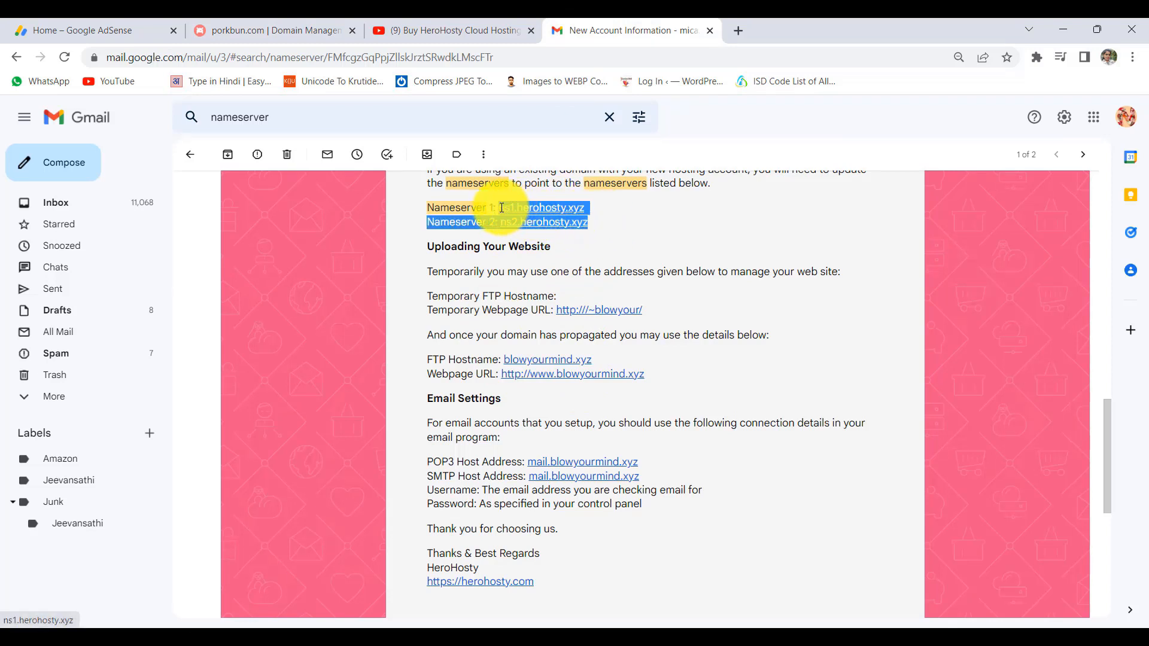
{"action": "left_click_drag", "start_coordinate": [606, 203], "coordinate": [502, 207]}
{"action": "key", "text": "ctrl+c"}
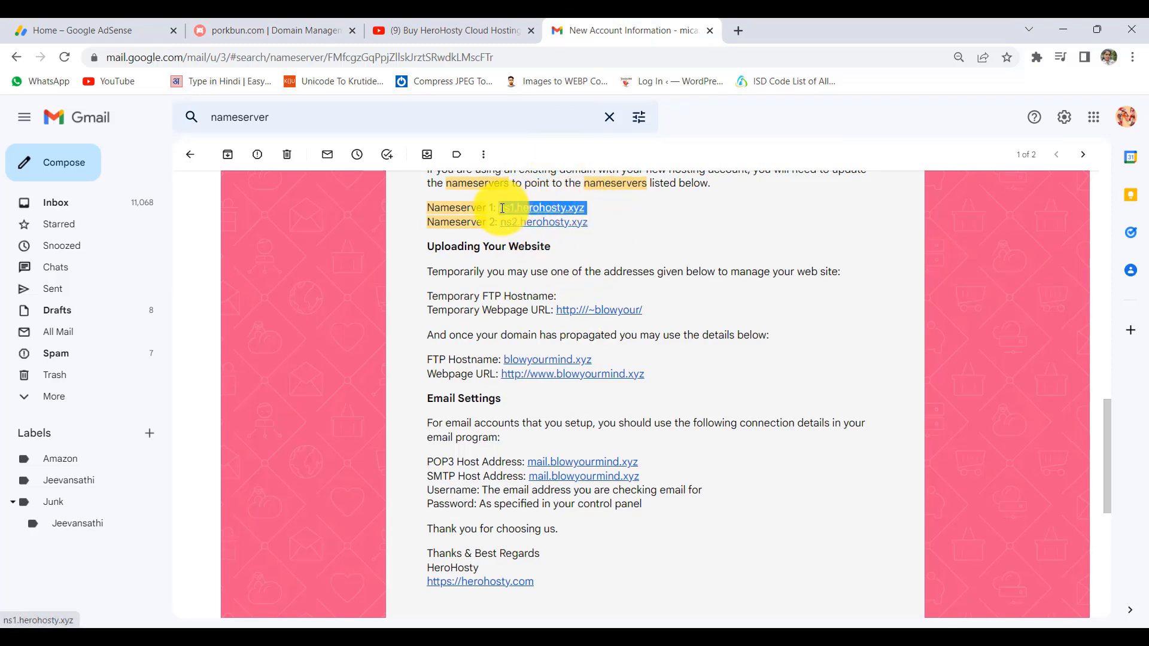
{"action": "left_click", "coordinate": [264, 30]}
{"action": "key", "text": "ctrl+a"}
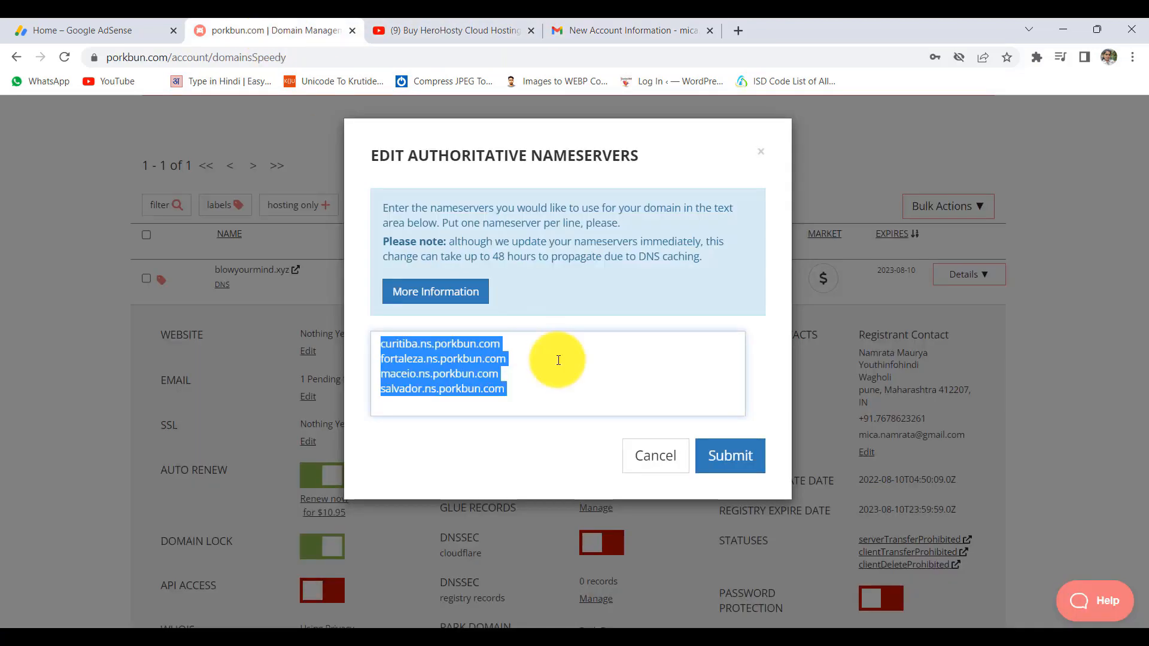
{"action": "key", "text": "ctrl+v"}
{"action": "key", "text": "Return"}
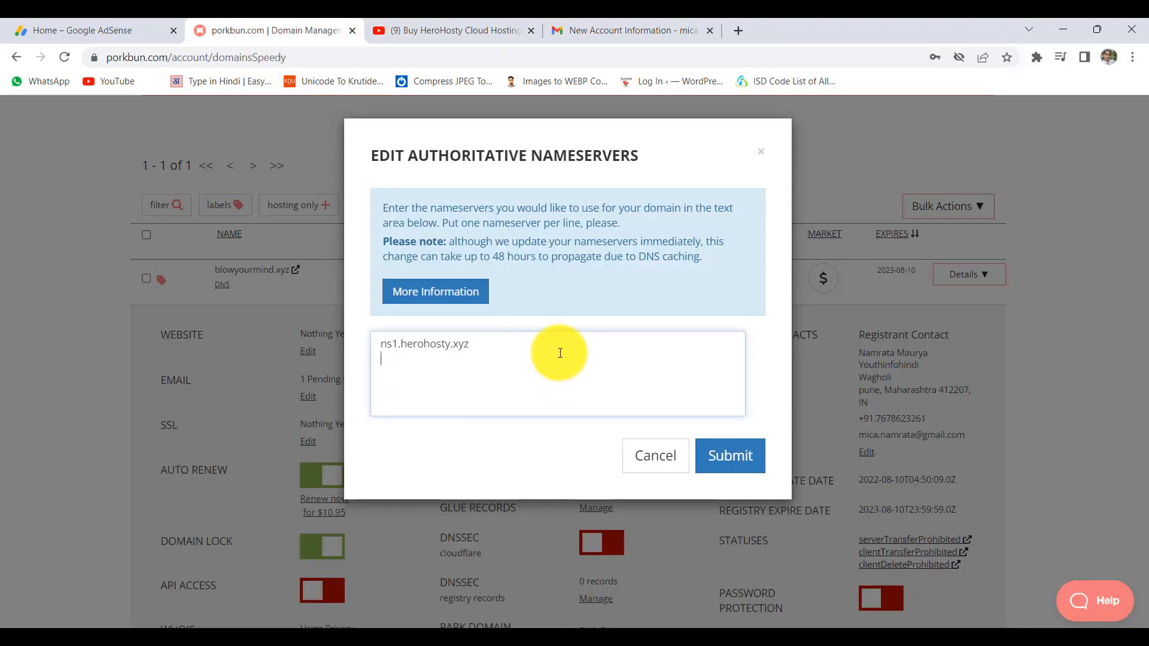
{"action": "left_click", "coordinate": [593, 30]}
{"action": "left_click_drag", "start_coordinate": [602, 222], "coordinate": [499, 223]}
{"action": "key", "text": "ctrl+c"}
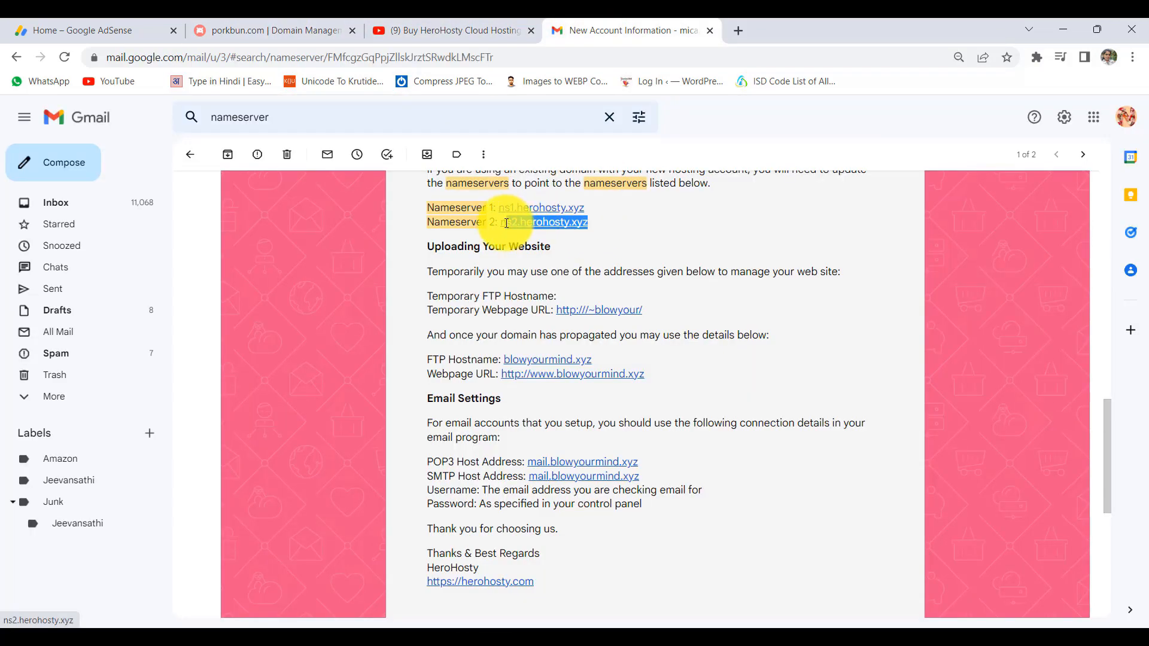
{"action": "left_click", "coordinate": [277, 23]}
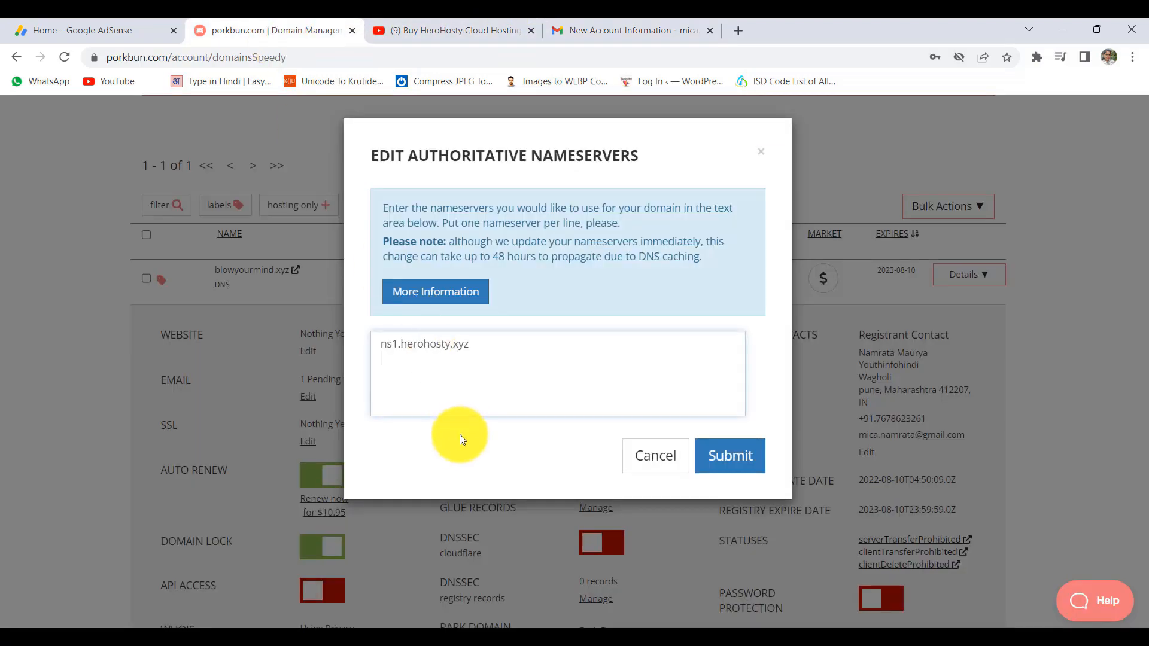
{"action": "key", "text": "ctrl+v"}
{"action": "left_click", "coordinate": [721, 458]}
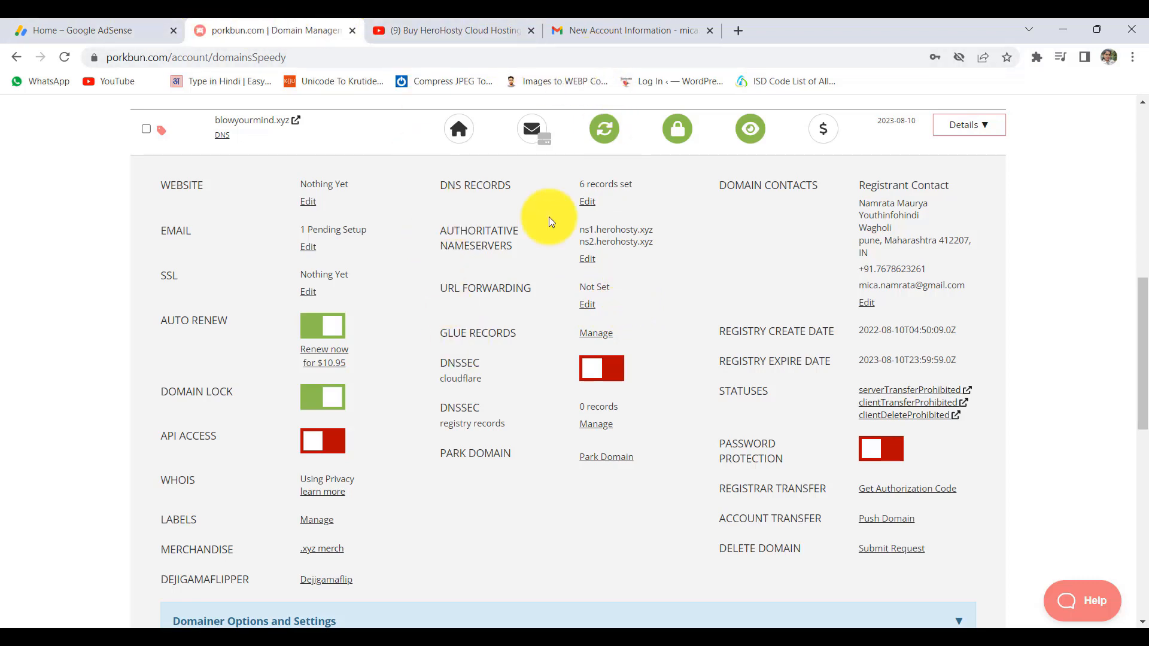
- Review the domain's DNS records, then switch to HeroHosty's Product Details window
{"action": "scroll", "coordinate": [566, 340], "scroll_direction": "up", "scroll_amount": 3}
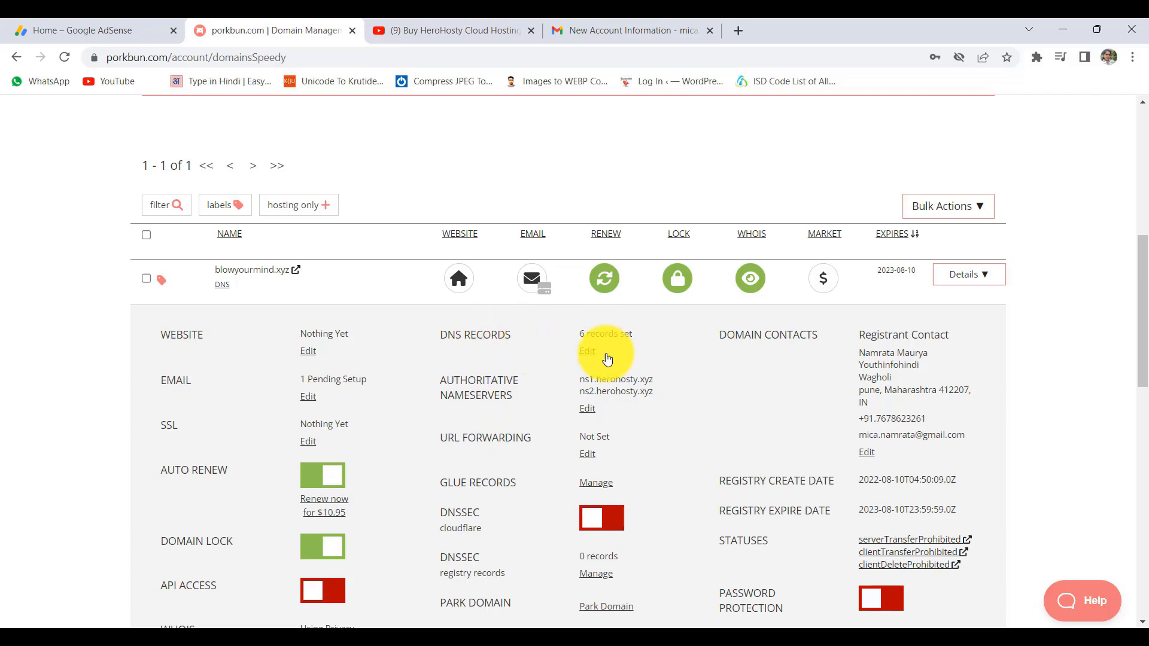
{"action": "left_click", "coordinate": [587, 353]}
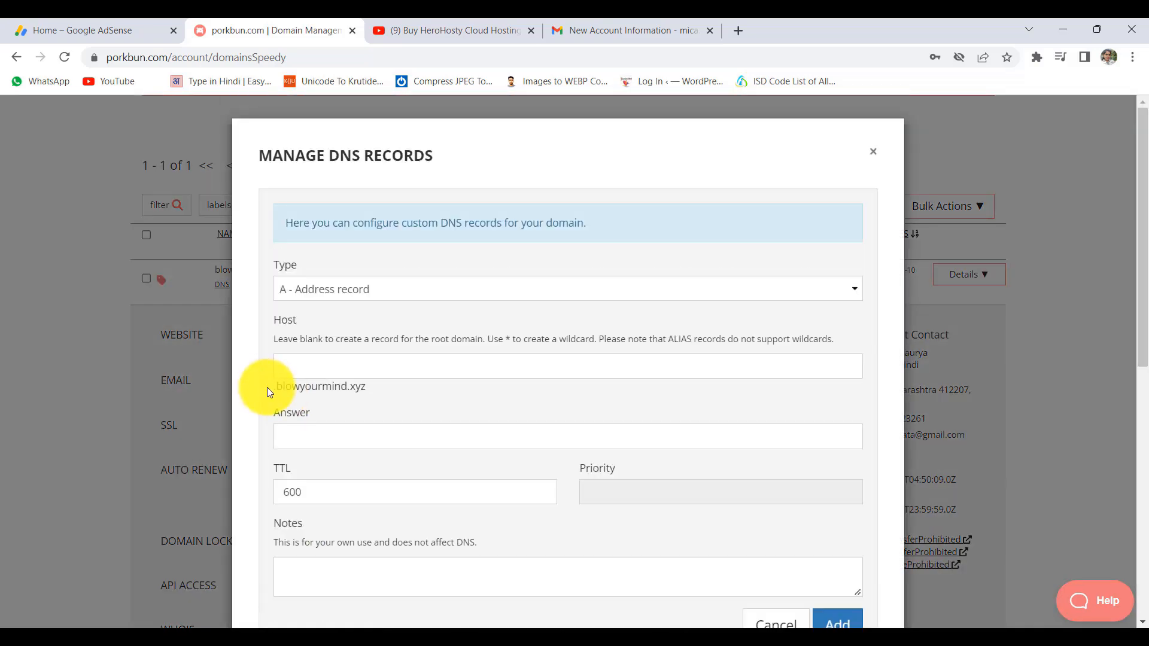
{"action": "left_click_drag", "start_coordinate": [268, 388], "coordinate": [367, 389]}
{"action": "scroll", "coordinate": [428, 417], "scroll_direction": "down", "scroll_amount": 2}
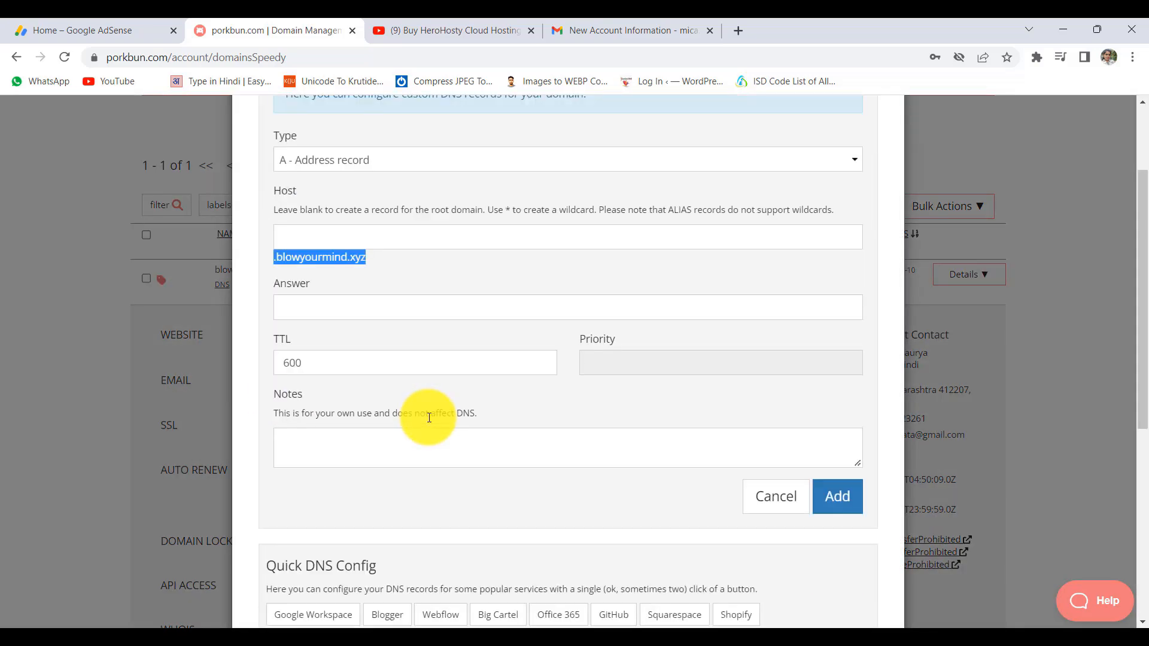
{"action": "scroll", "coordinate": [429, 417], "scroll_direction": "down", "scroll_amount": 6}
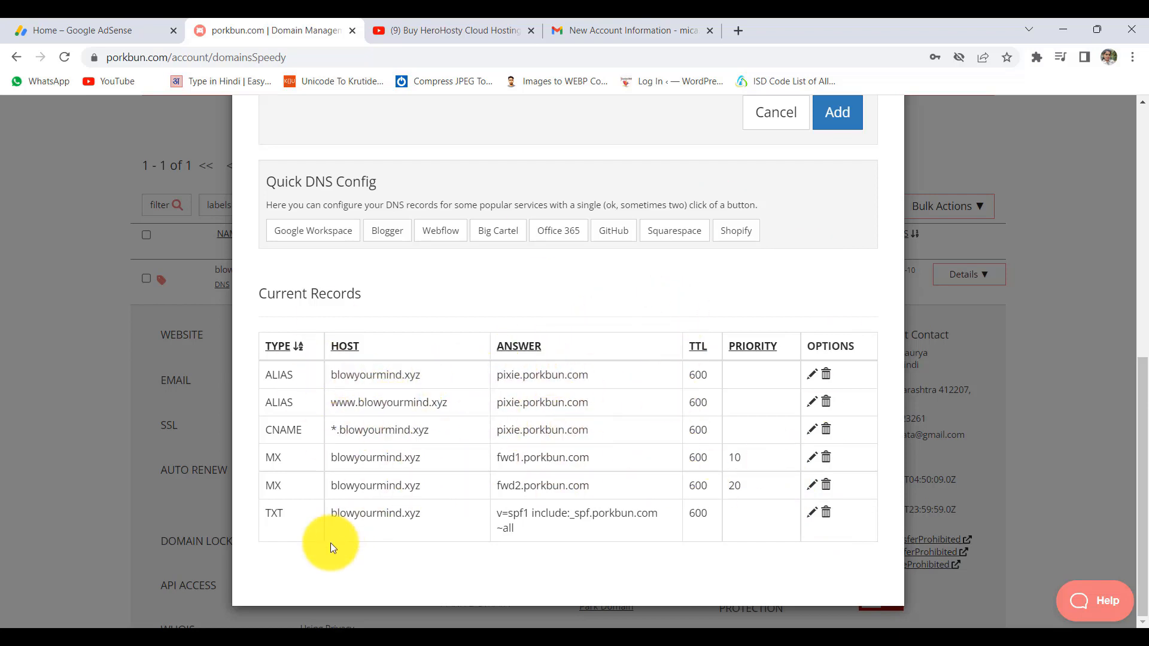
{"action": "left_click", "coordinate": [263, 641]}
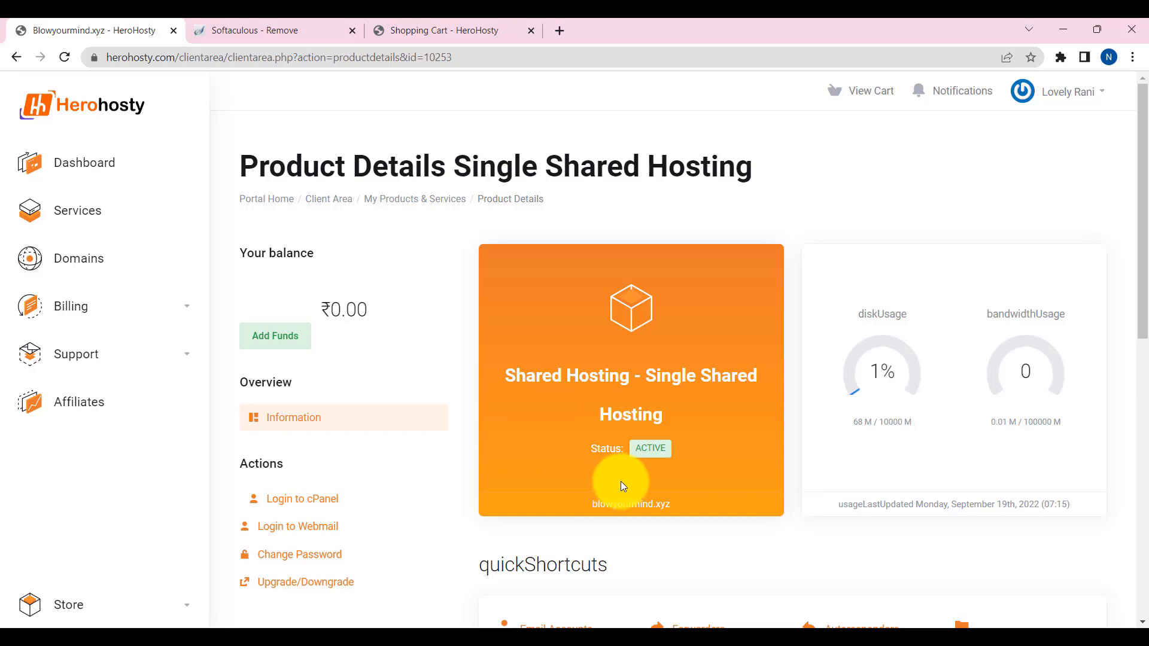
- Log into cPanel from Product Details and open WordPress in the Softaculous Apps Installer
{"action": "scroll", "coordinate": [616, 517], "scroll_direction": "down", "scroll_amount": 5}
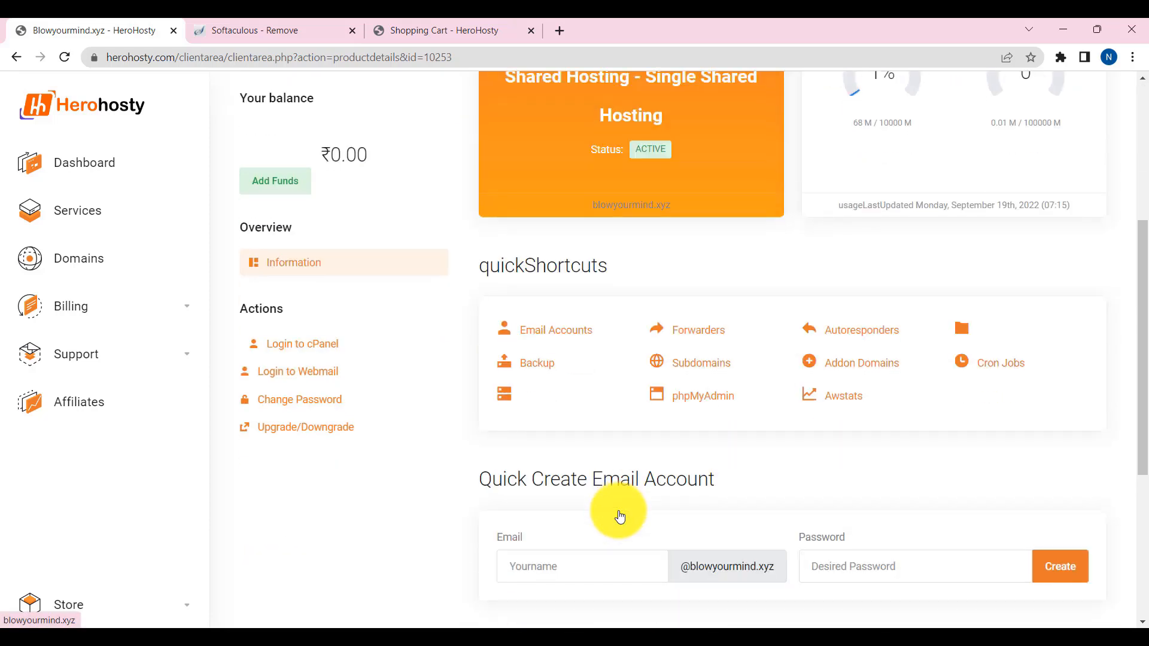
{"action": "scroll", "coordinate": [637, 482], "scroll_direction": "up", "scroll_amount": 5}
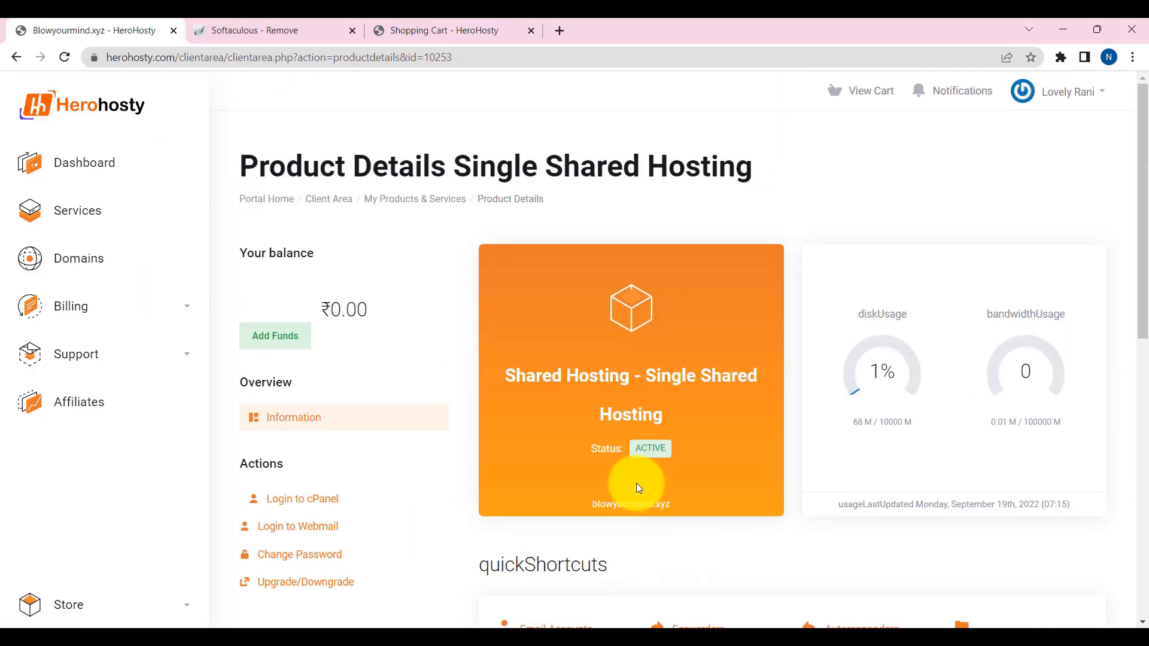
{"action": "left_click", "coordinate": [318, 500]}
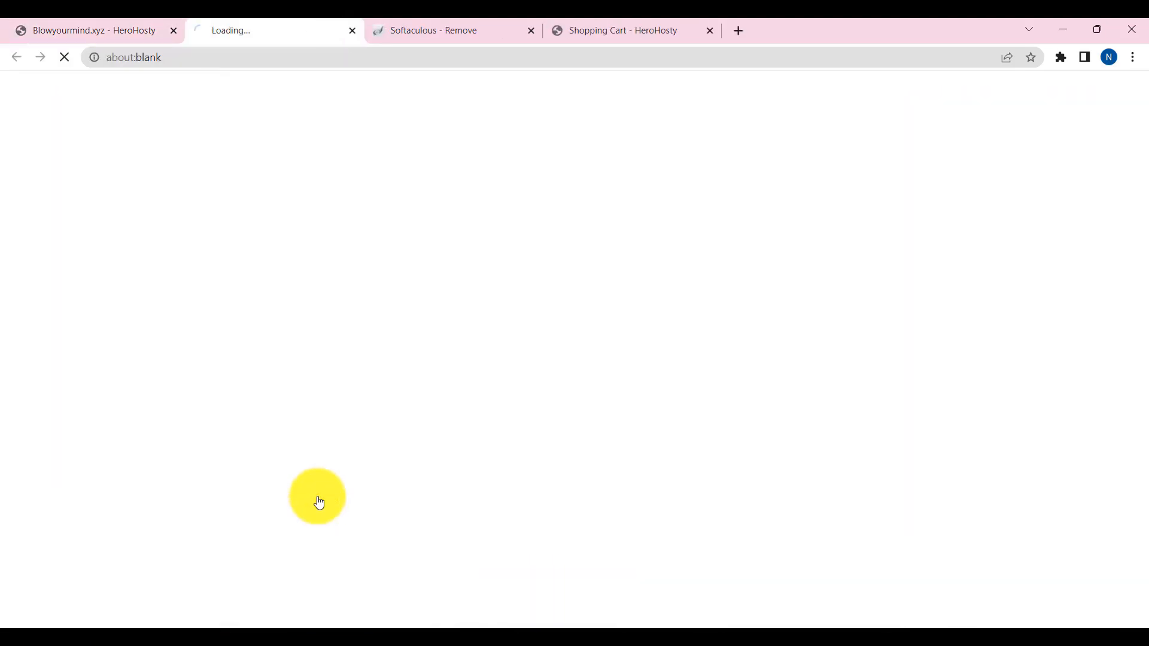
{"action": "scroll", "coordinate": [179, 499], "scroll_direction": "down", "scroll_amount": 6}
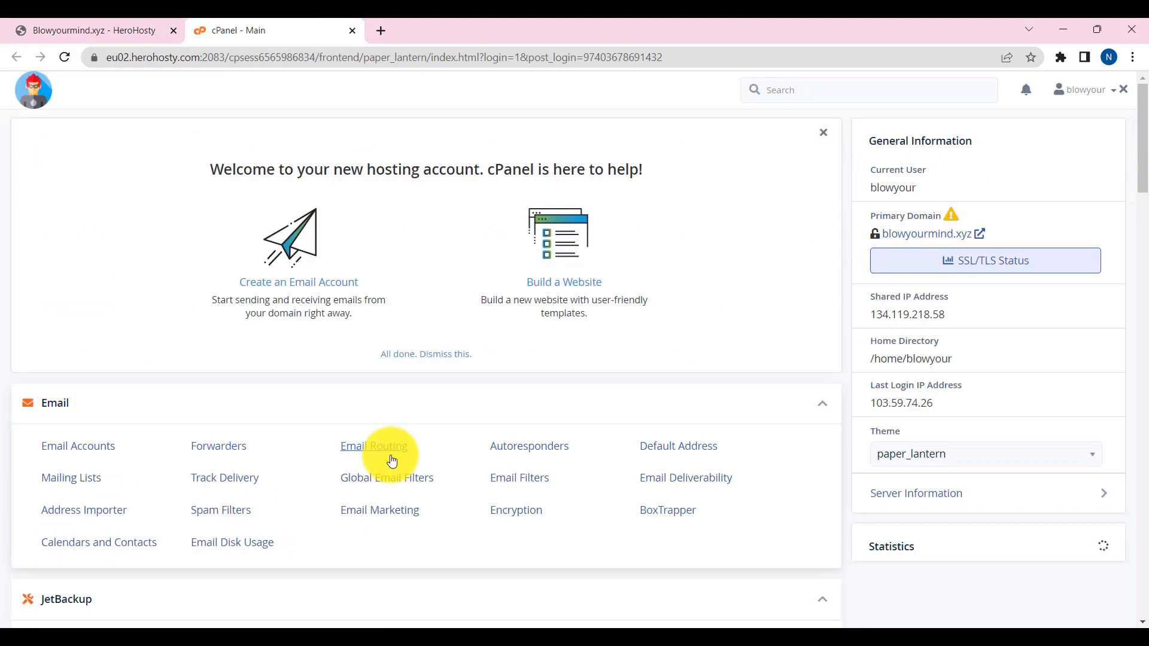
{"action": "scroll", "coordinate": [386, 460], "scroll_direction": "down", "scroll_amount": 14}
{"action": "scroll", "coordinate": [390, 461], "scroll_direction": "down", "scroll_amount": 15}
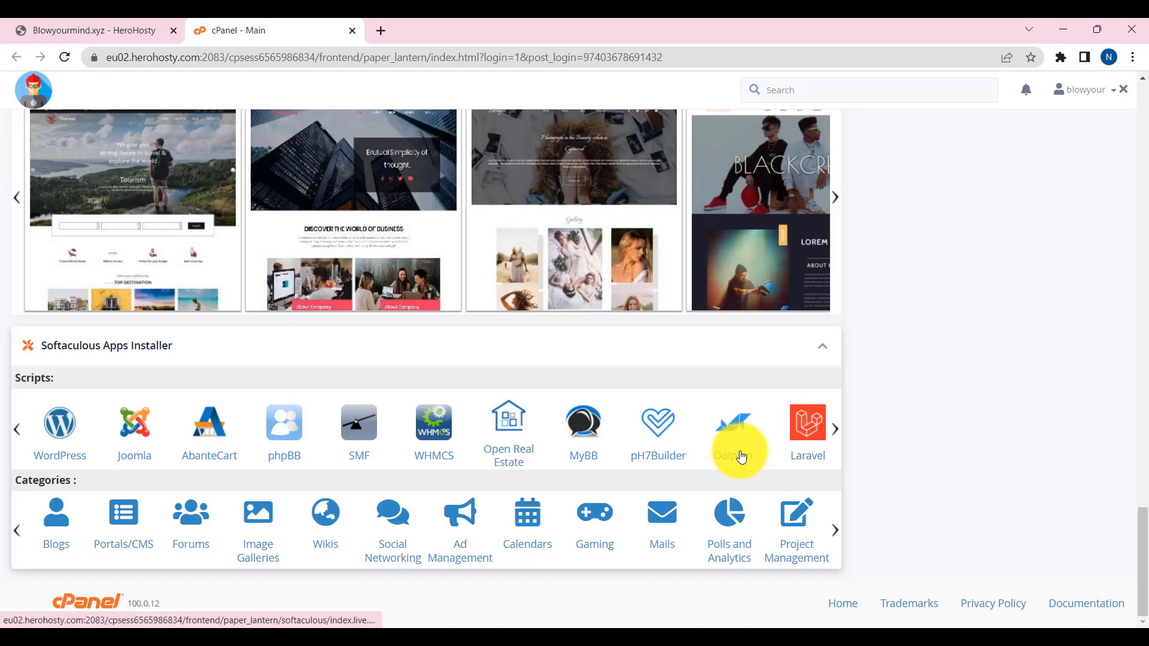
{"action": "left_click", "coordinate": [63, 431]}
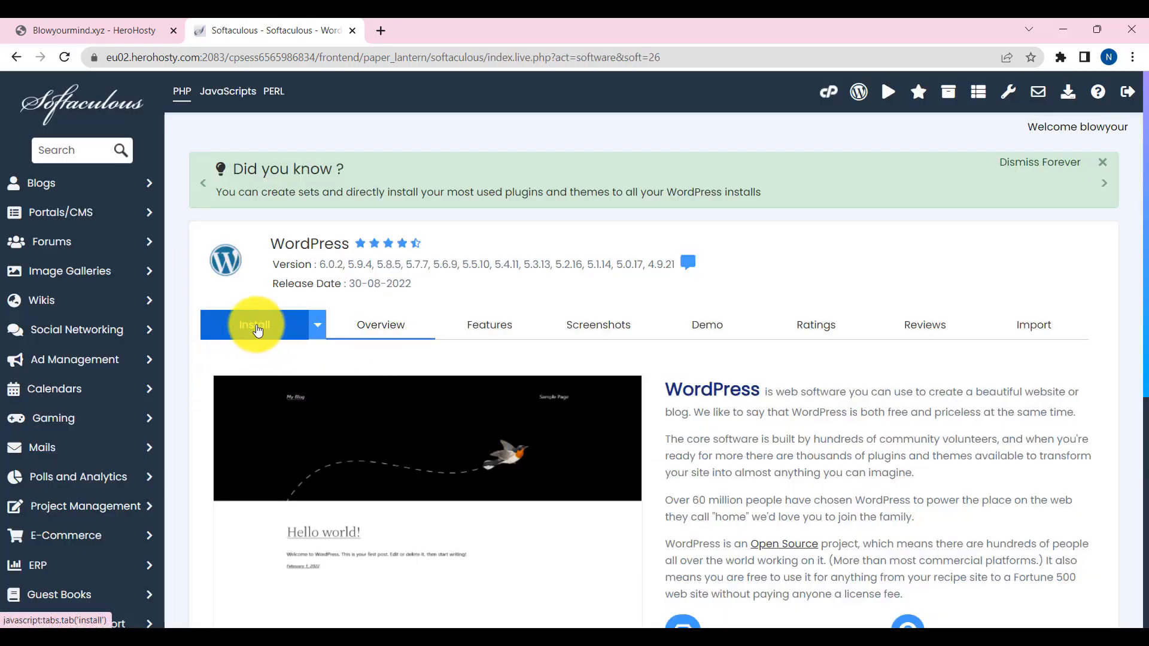
{"action": "left_click", "coordinate": [256, 326]}
{"action": "scroll", "coordinate": [559, 483], "scroll_direction": "down", "scroll_amount": 2}
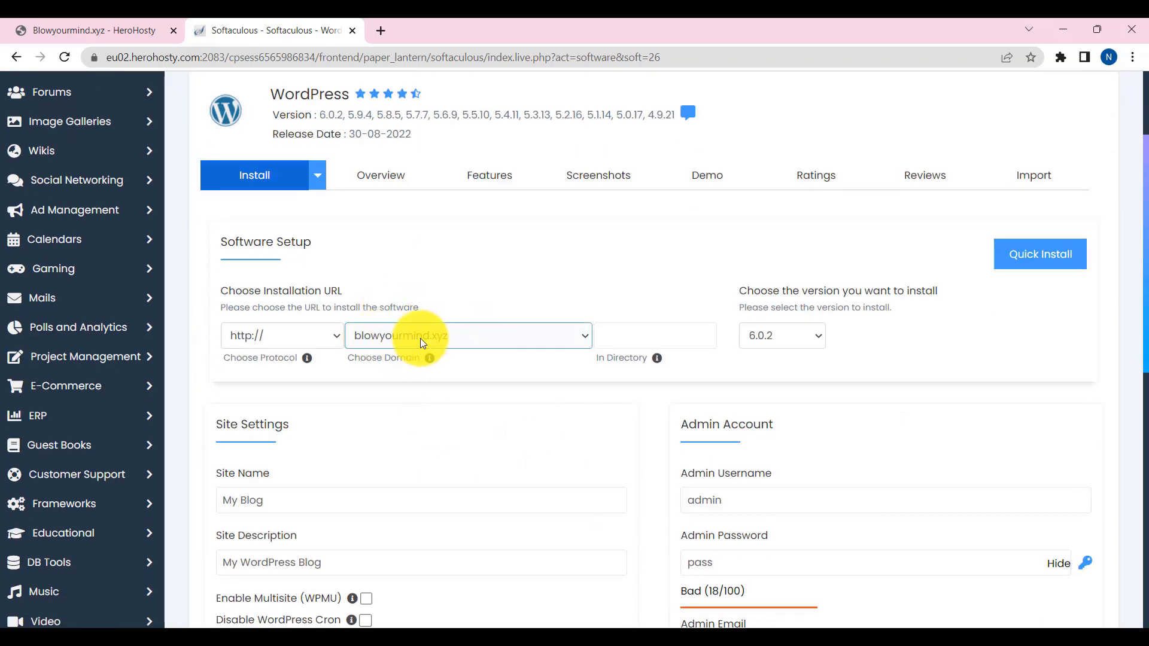
{"action": "left_click", "coordinate": [325, 336]}
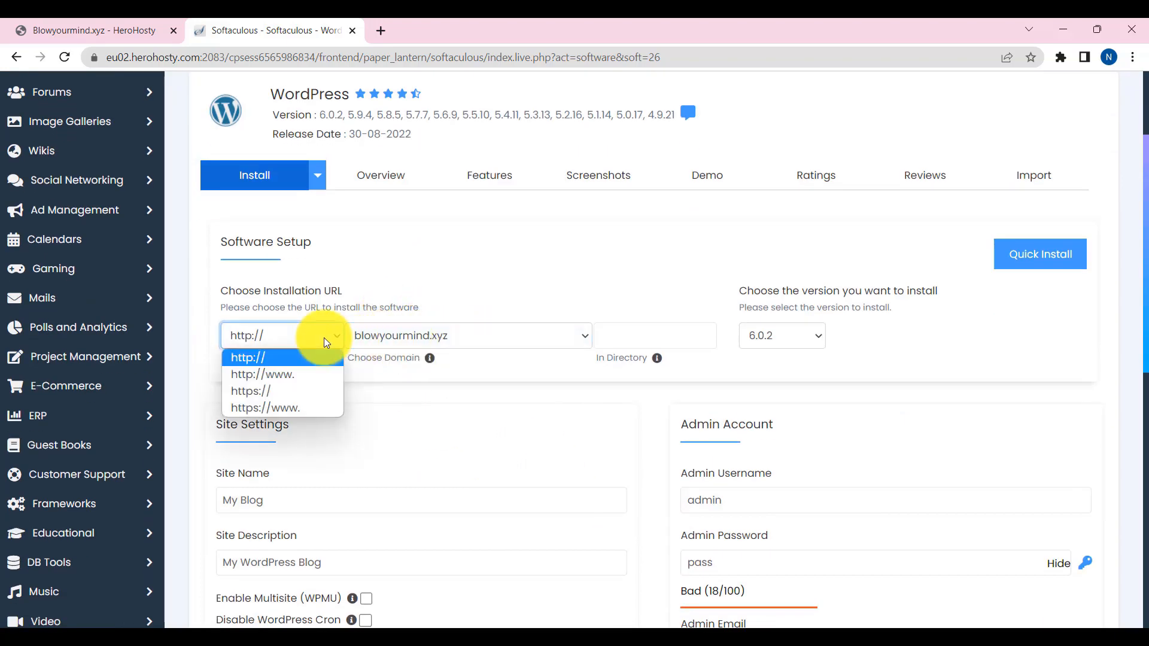
{"action": "left_click", "coordinate": [299, 408]}
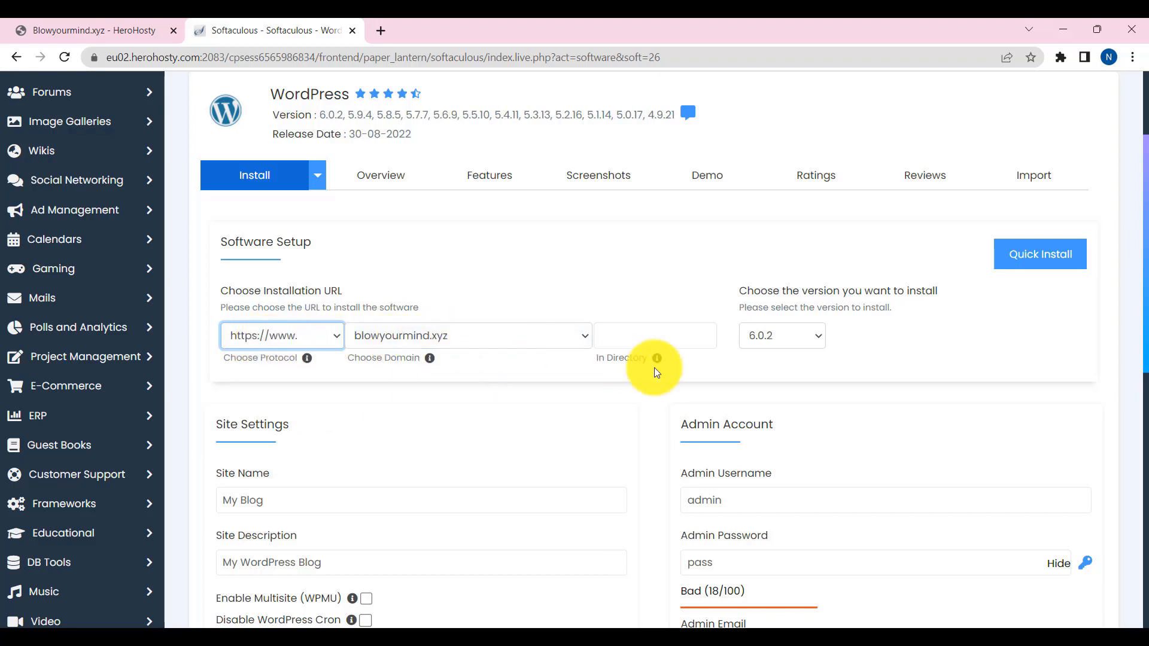
{"action": "scroll", "coordinate": [419, 389], "scroll_direction": "down", "scroll_amount": 6}
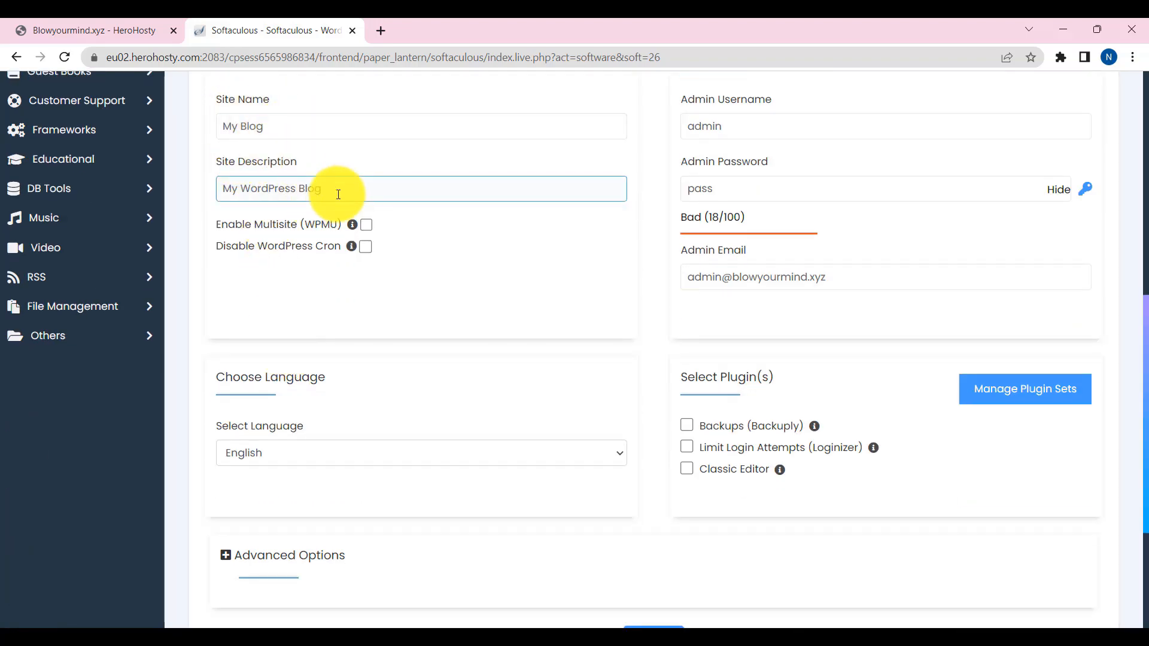
{"action": "scroll", "coordinate": [417, 303], "scroll_direction": "up", "scroll_amount": 1}
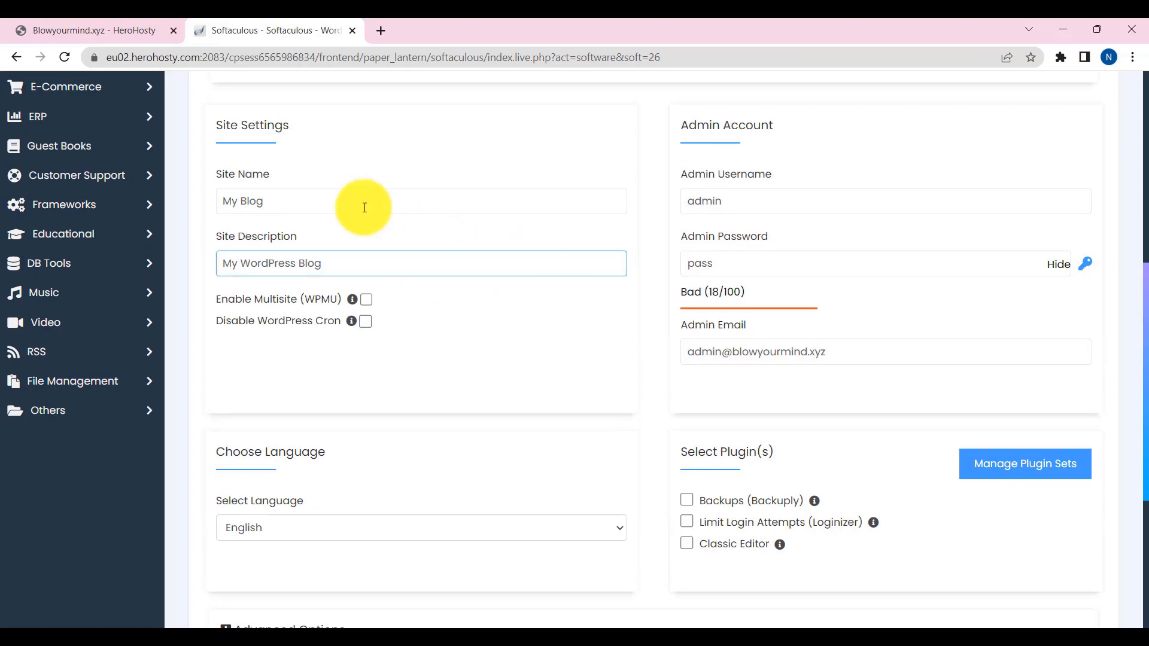
- Replace the default admin username with a saved one, edit the password and admin e-mail
{"action": "double_click", "coordinate": [733, 210]}
{"action": "type", "text": "na"}
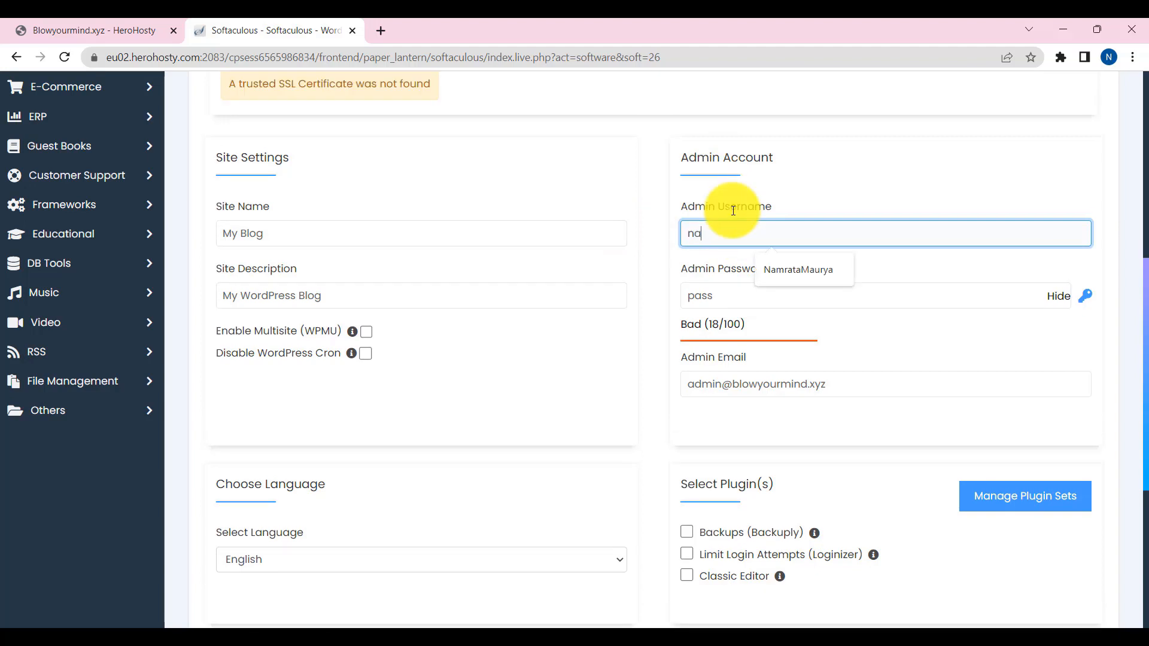
{"action": "type", "text": "m"}
{"action": "left_click", "coordinate": [792, 268]}
{"action": "scroll", "coordinate": [792, 268], "scroll_direction": "down", "scroll_amount": 2}
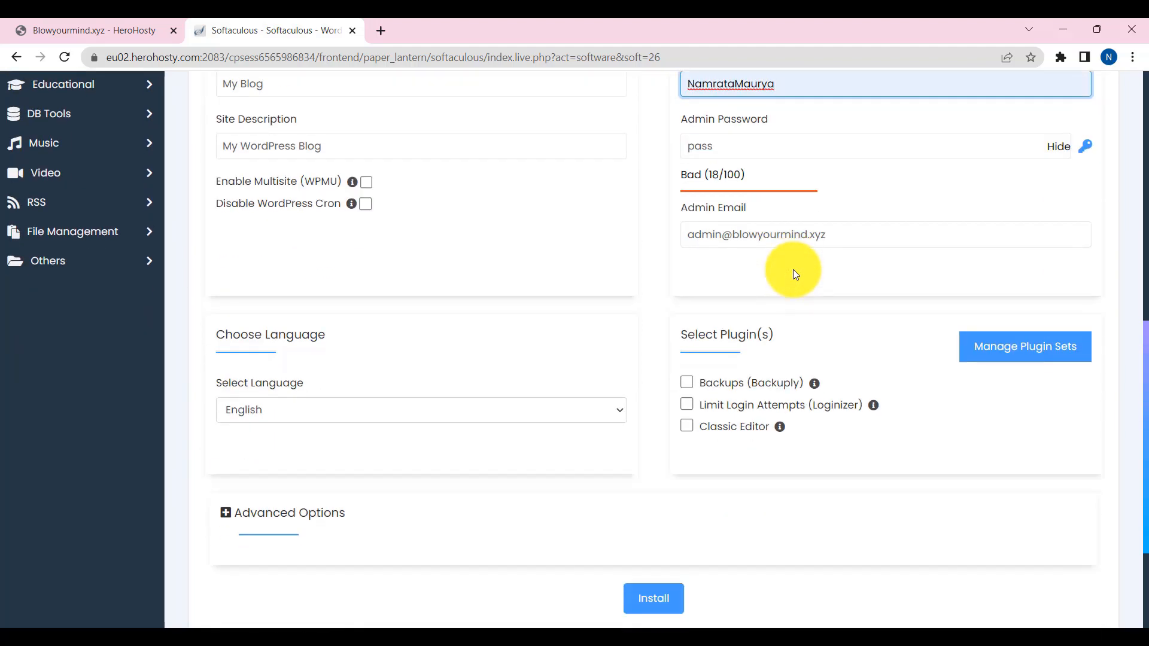
{"action": "left_click", "coordinate": [742, 142]}
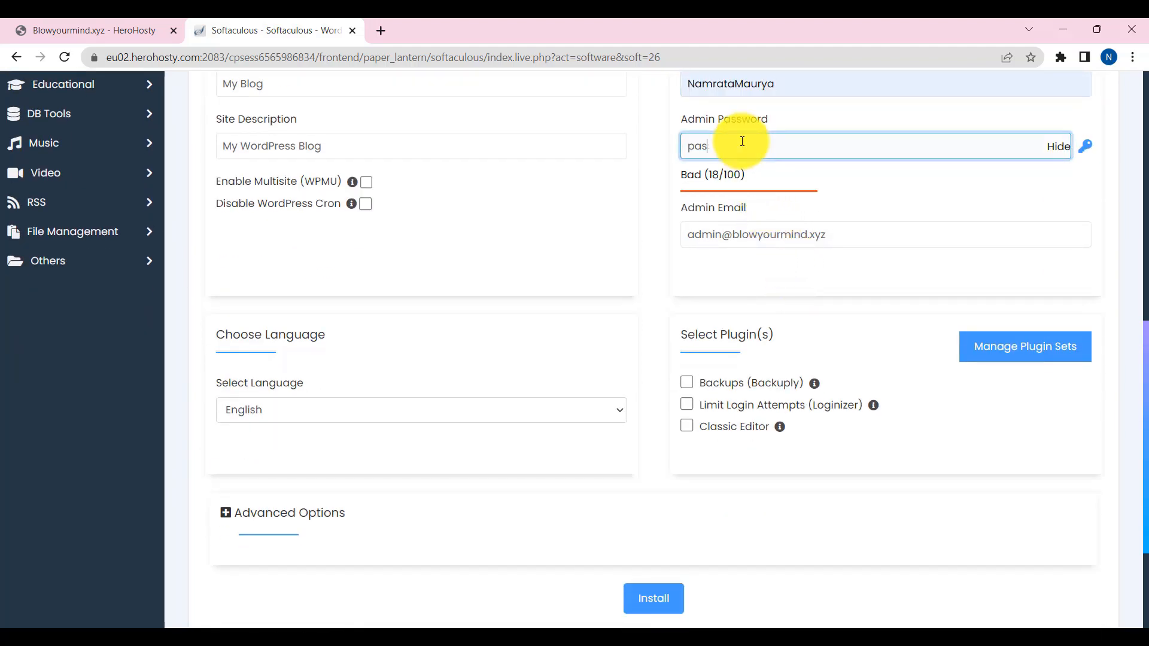
{"action": "left_click", "coordinate": [1059, 152]}
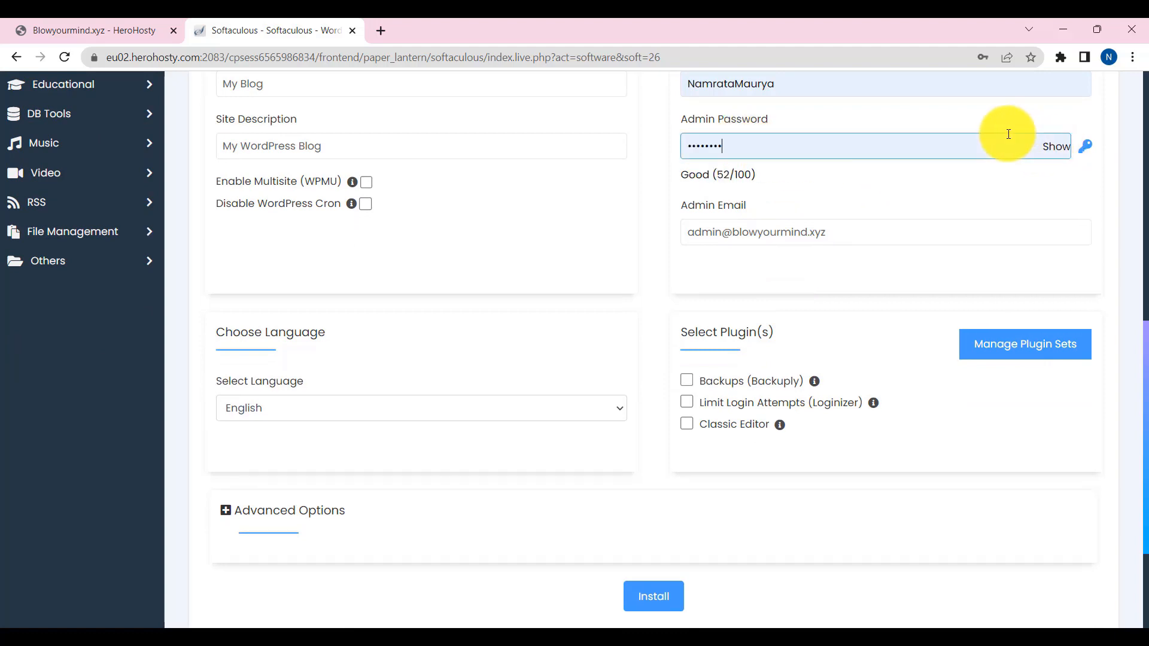
{"action": "left_click_drag", "start_coordinate": [843, 235], "coordinate": [691, 214]}
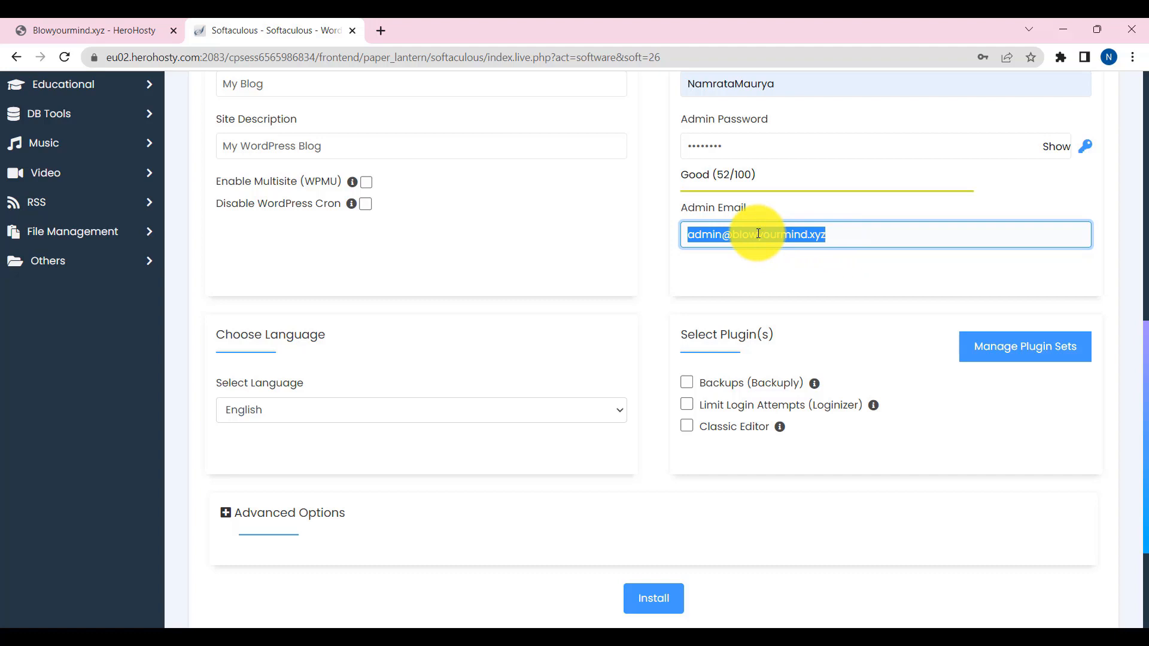
{"action": "left_click_drag", "start_coordinate": [731, 233], "coordinate": [636, 238]}
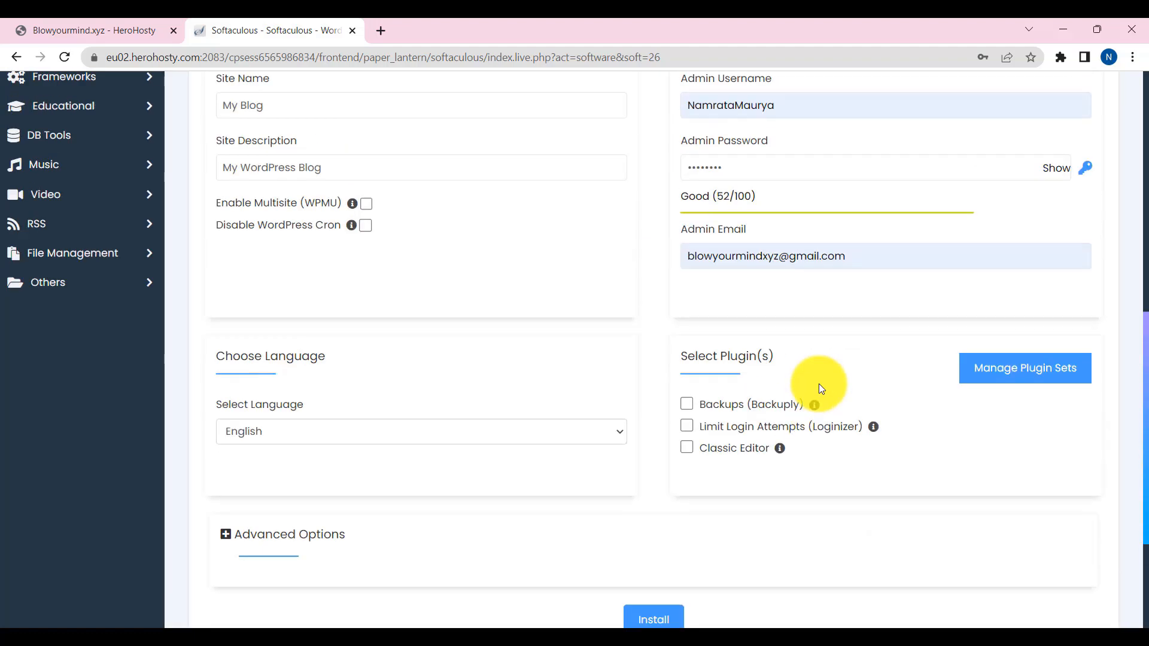
- Send installation details to the suggested e-mail, install, and open the new site in a new tab
{"action": "scroll", "coordinate": [820, 384], "scroll_direction": "down", "scroll_amount": 3}
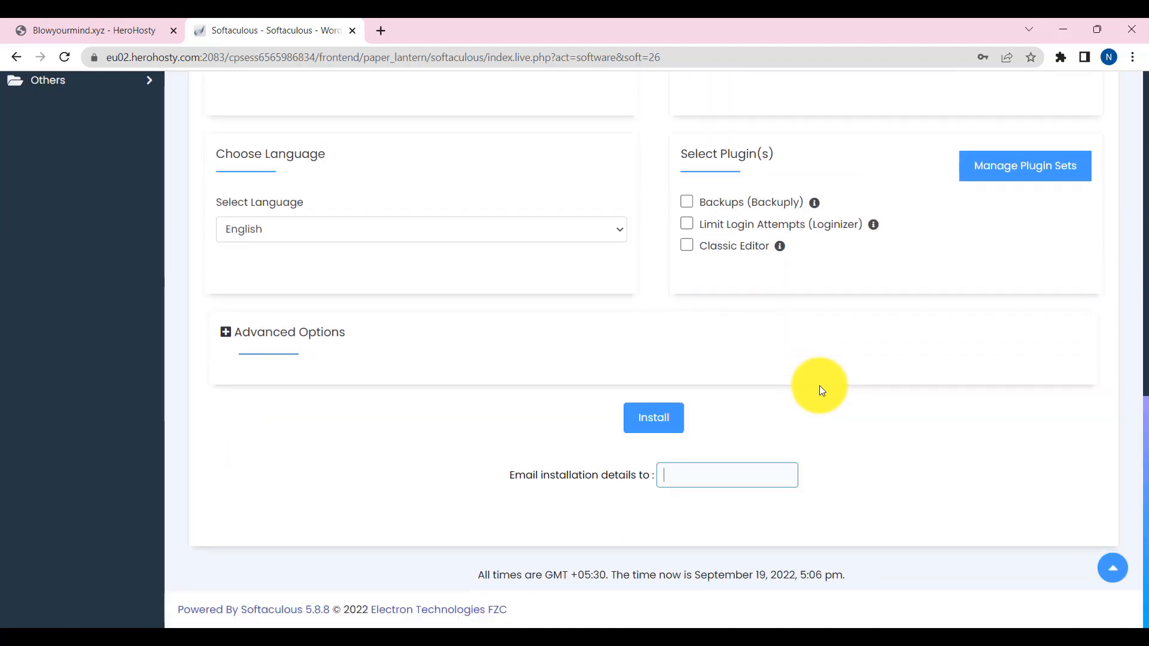
{"action": "left_click", "coordinate": [688, 477]}
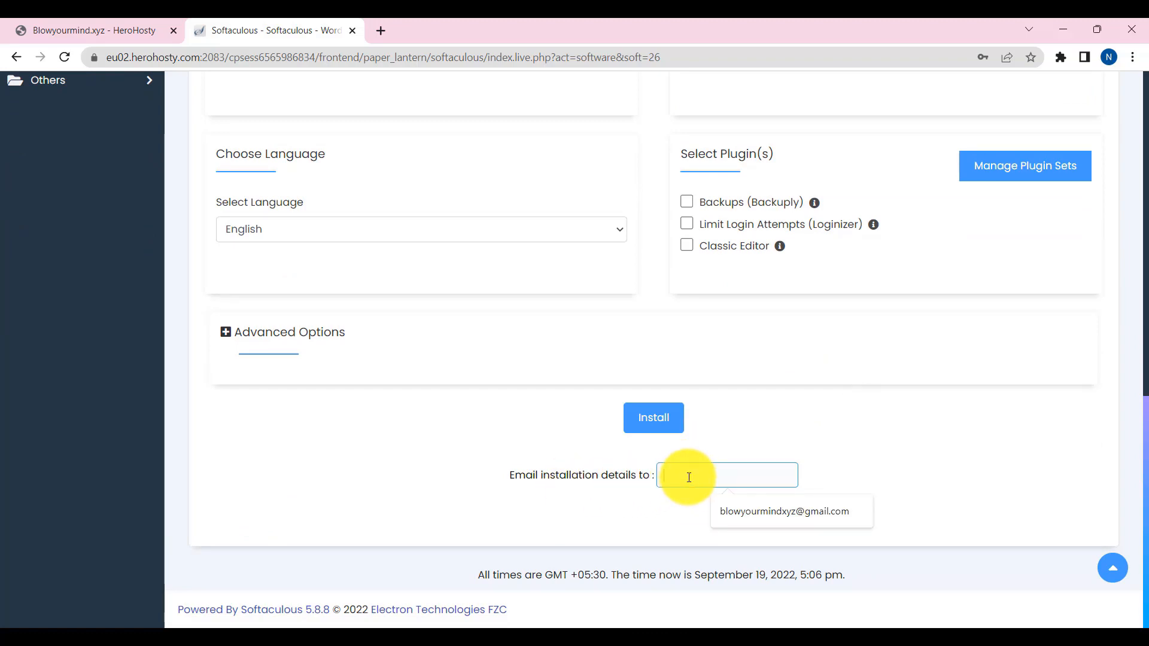
{"action": "key", "text": "Down"}
{"action": "key", "text": "Return"}
{"action": "left_click", "coordinate": [657, 419]}
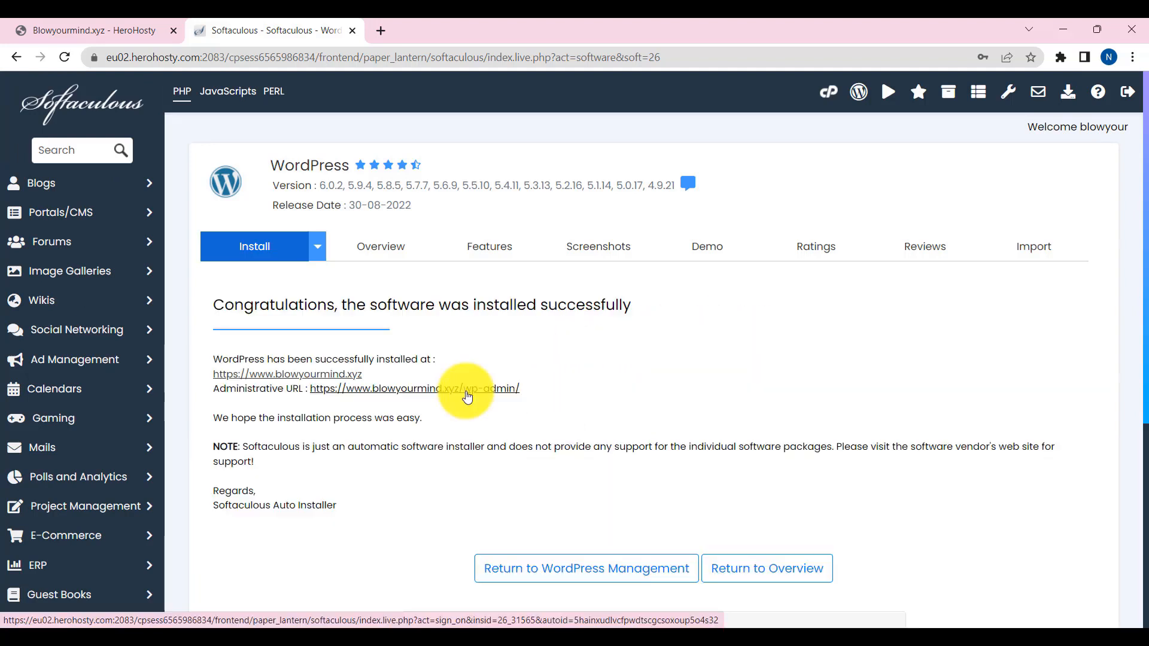
{"action": "right_click", "coordinate": [424, 395]}
{"action": "left_click", "coordinate": [454, 403]}
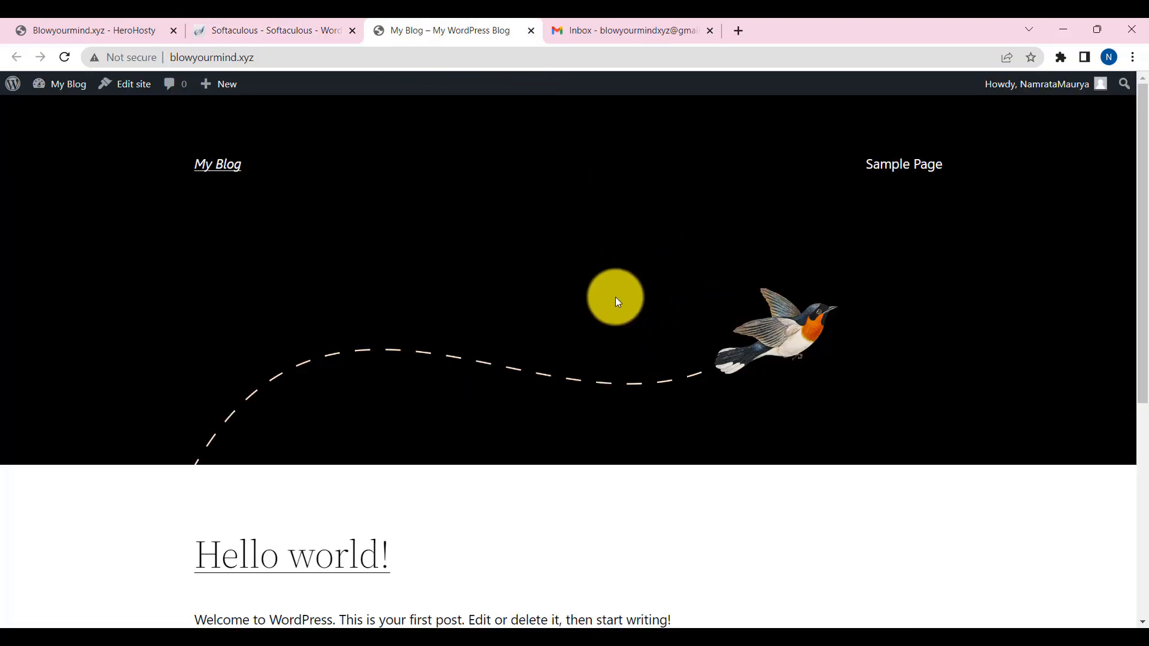
- Scroll through the My Blog home page, check the login tab, then return to Softaculous details
{"action": "scroll", "coordinate": [576, 322], "scroll_direction": "down", "scroll_amount": 6}
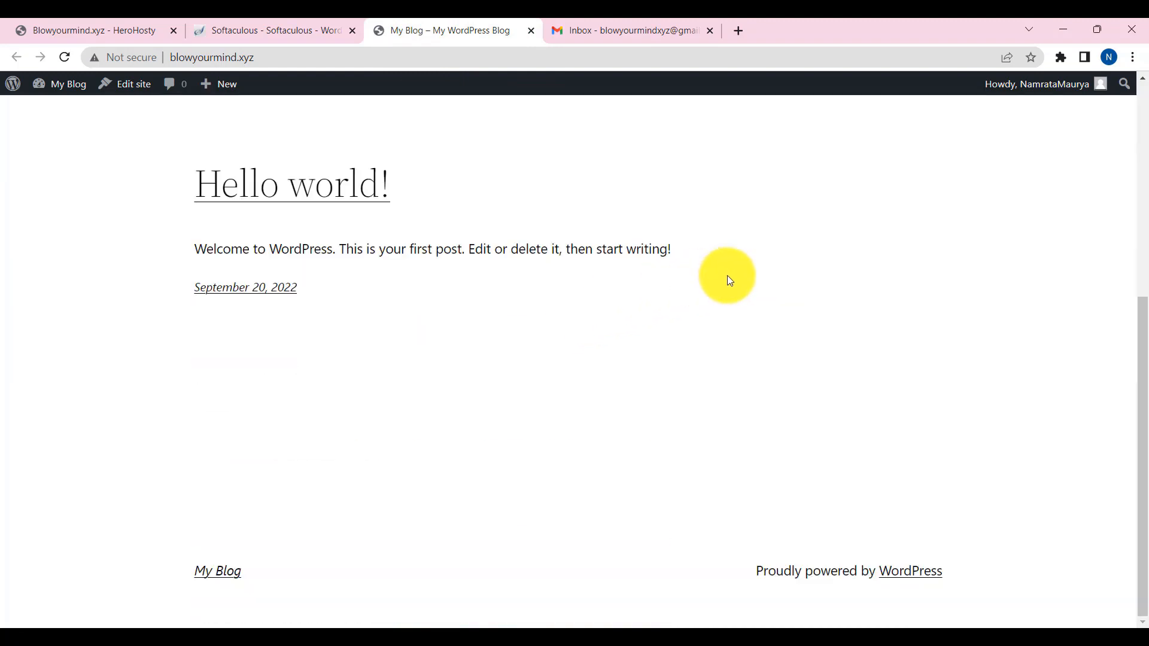
{"action": "scroll", "coordinate": [549, 251], "scroll_direction": "up", "scroll_amount": 6}
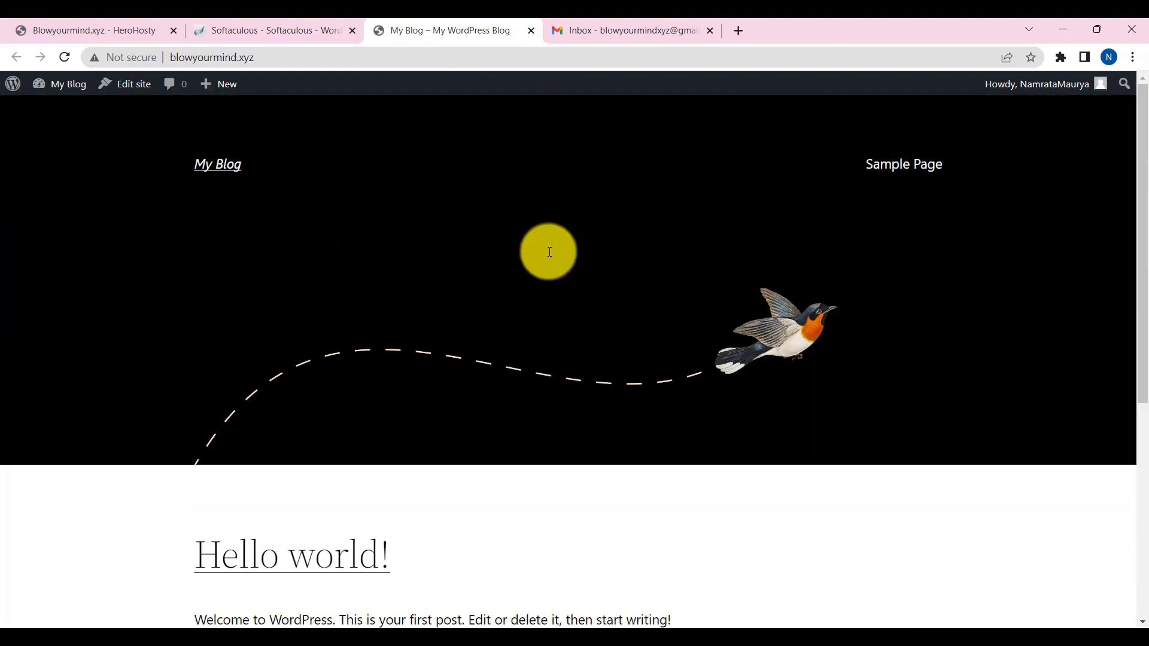
{"action": "scroll", "coordinate": [549, 251], "scroll_direction": "down", "scroll_amount": 6}
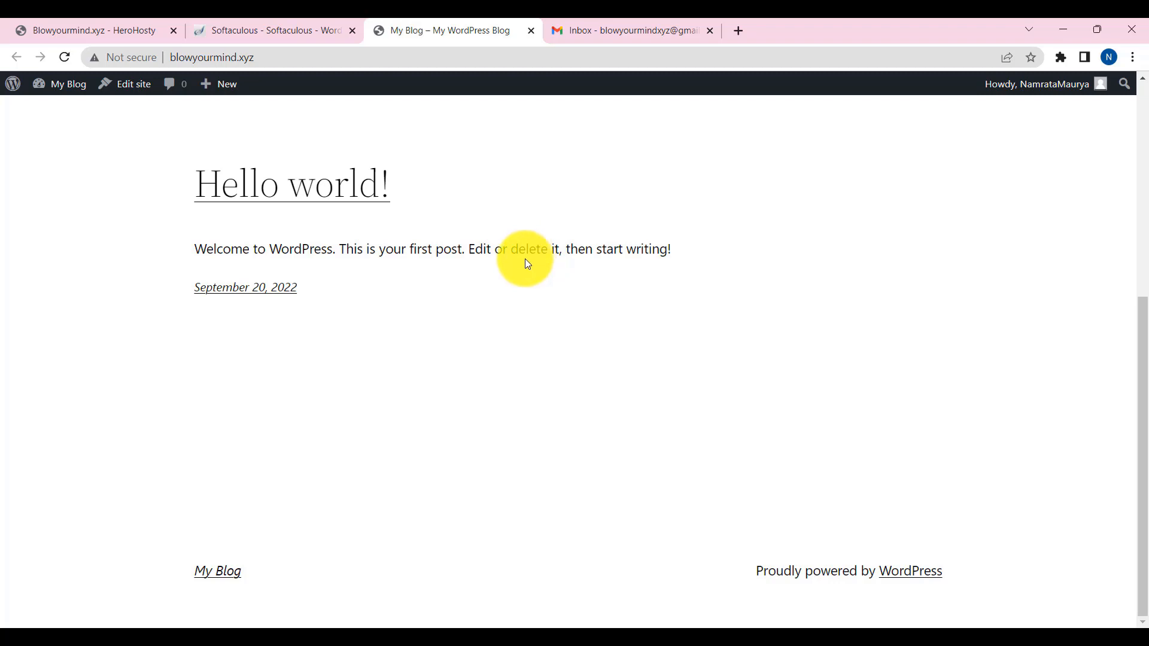
{"action": "scroll", "coordinate": [524, 259], "scroll_direction": "up", "scroll_amount": 6}
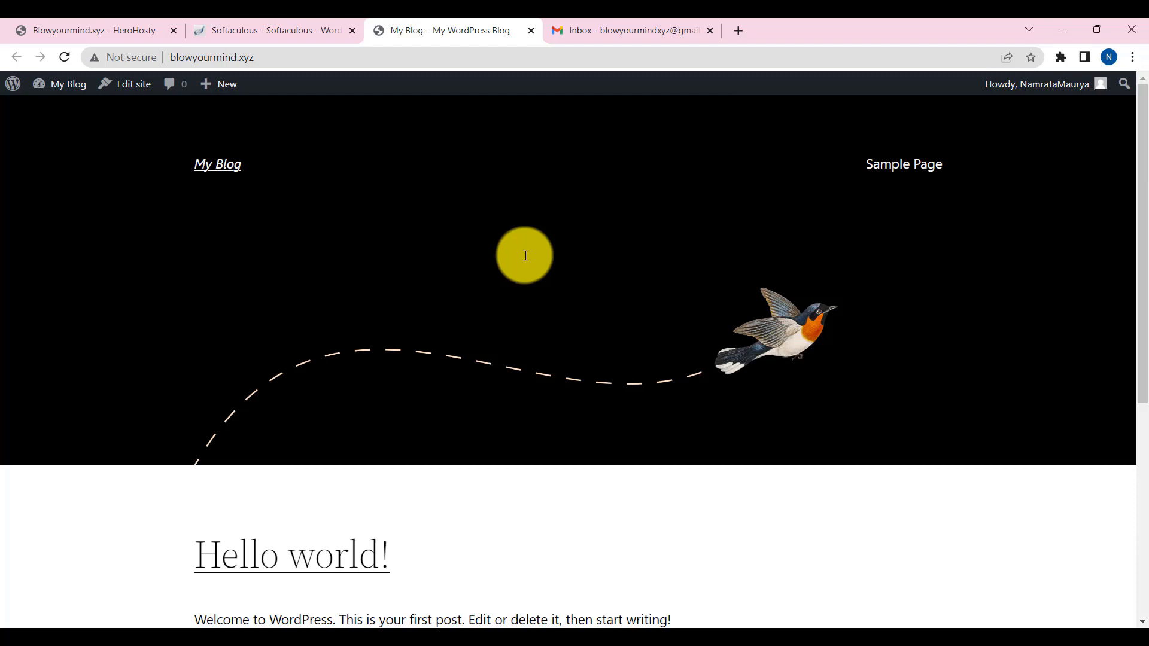
{"action": "scroll", "coordinate": [643, 453], "scroll_direction": "down", "scroll_amount": 5}
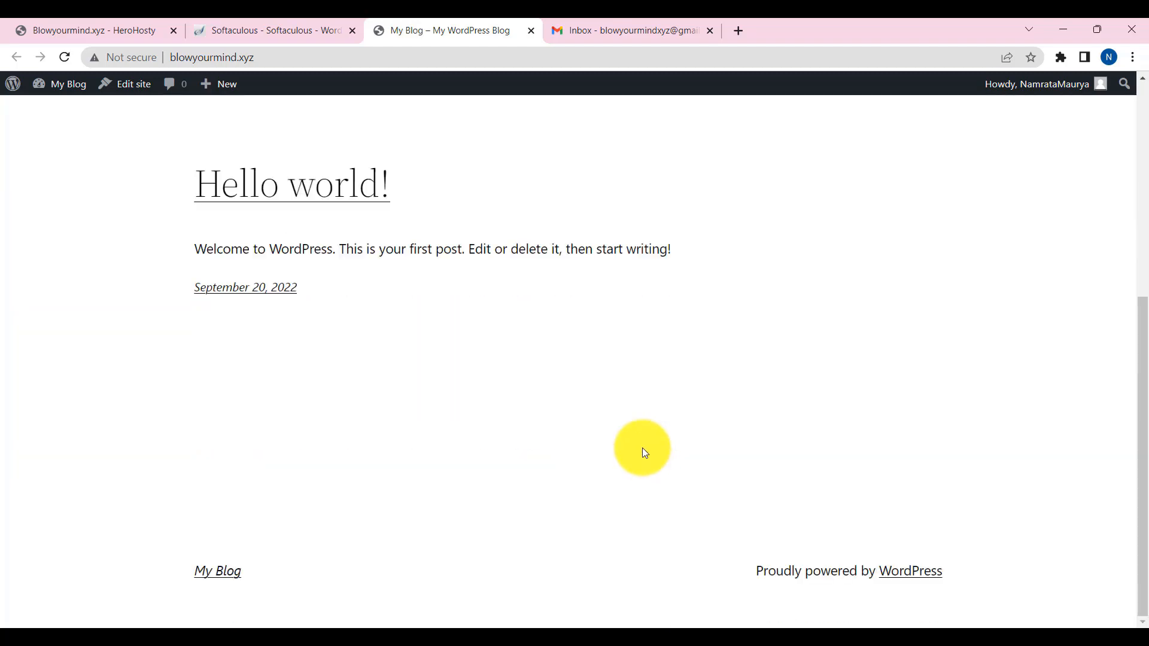
{"action": "scroll", "coordinate": [642, 449], "scroll_direction": "up", "scroll_amount": 5}
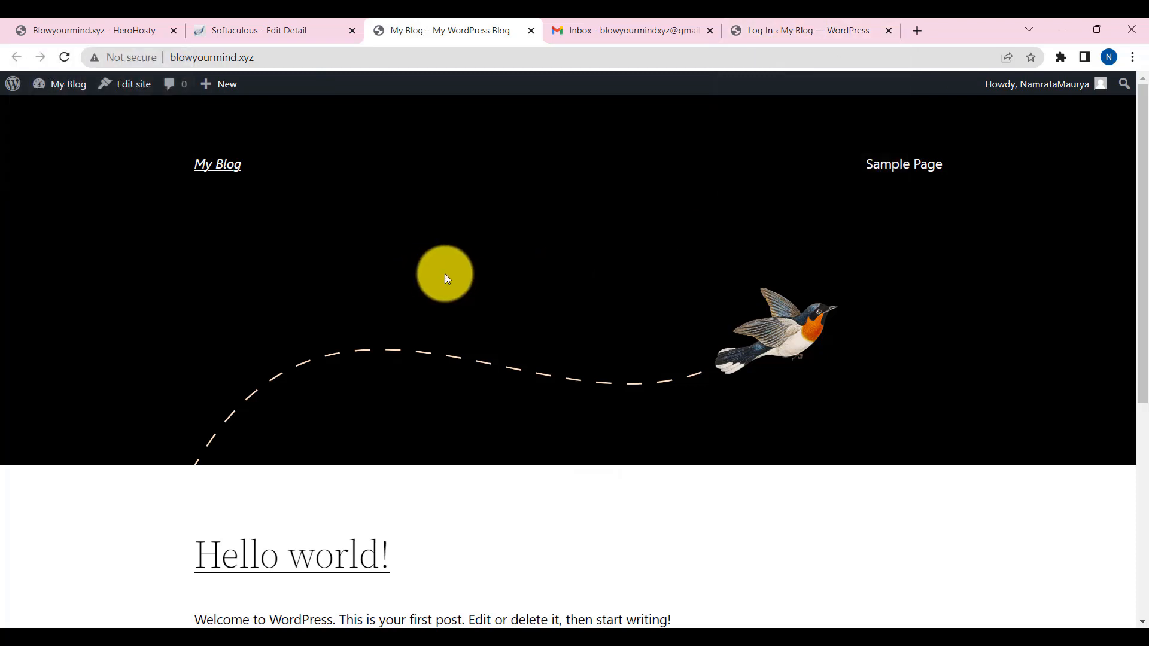
{"action": "left_click", "coordinate": [828, 22]}
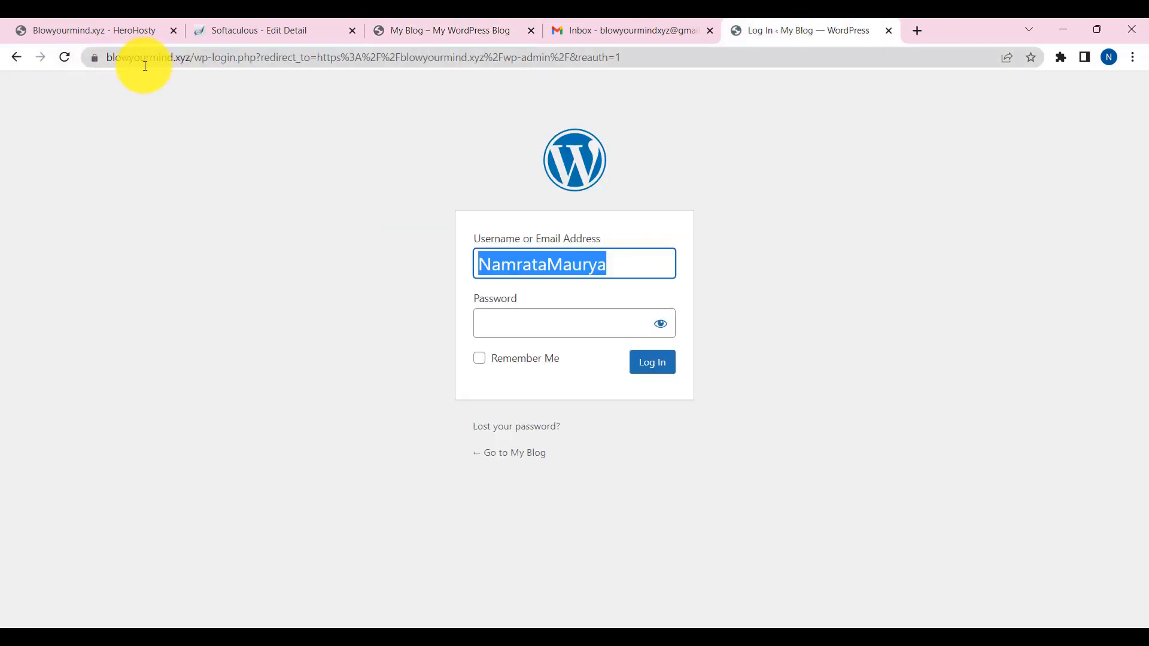
{"action": "left_click", "coordinate": [242, 32]}
- Select the Admin URL, then log in with the prefilled username and the account password
{"action": "scroll", "coordinate": [557, 418], "scroll_direction": "down", "scroll_amount": 3}
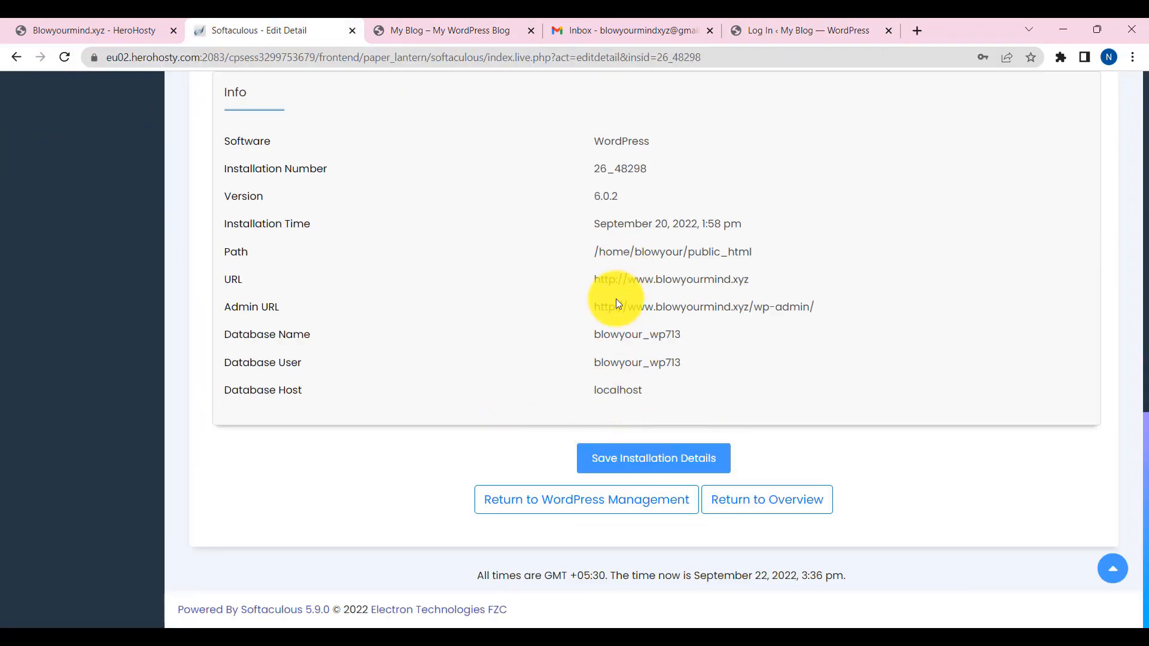
{"action": "left_click_drag", "start_coordinate": [832, 313], "coordinate": [591, 306]}
{"action": "left_click", "coordinate": [778, 25]}
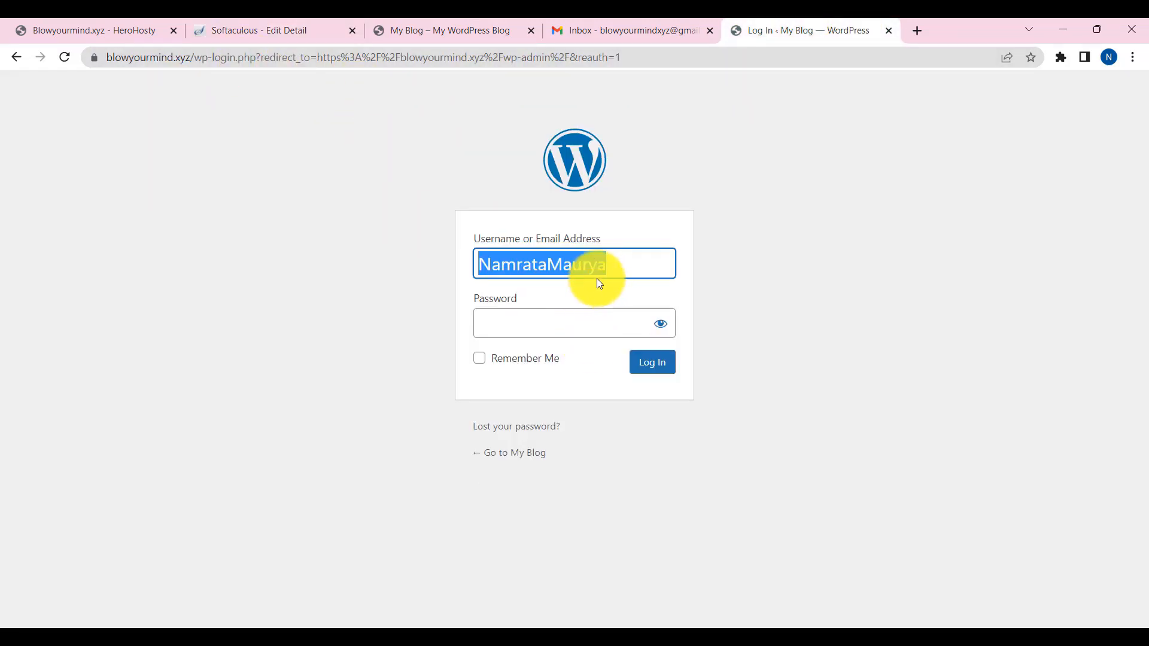
{"action": "left_click", "coordinate": [625, 269]}
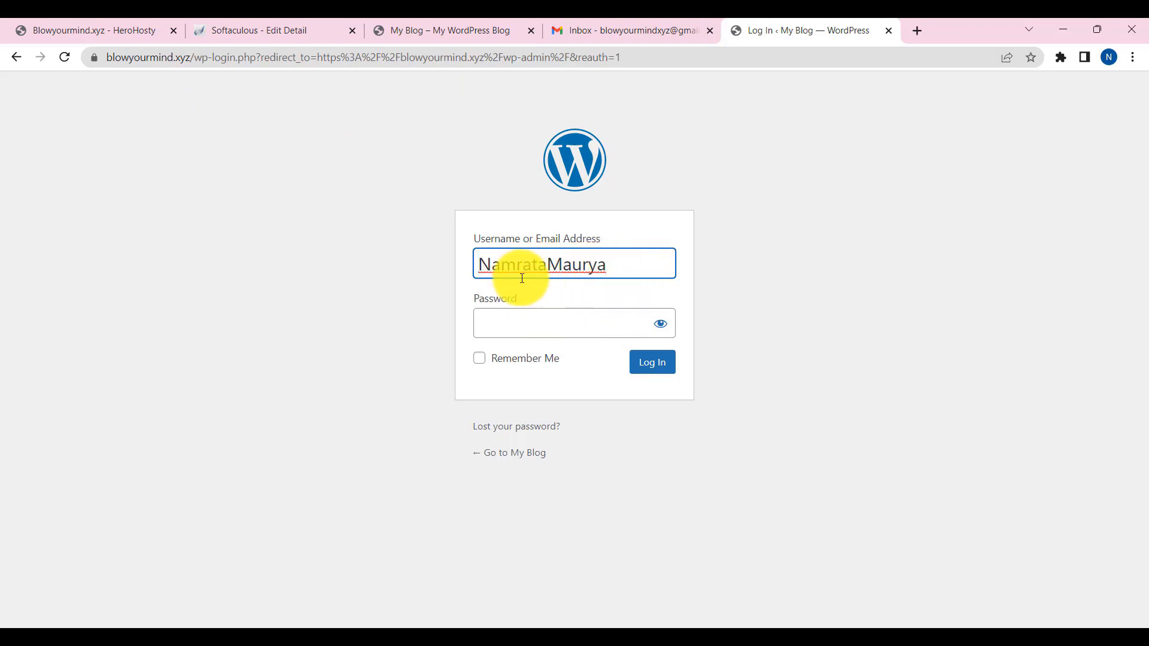
{"action": "left_click", "coordinate": [543, 324]}
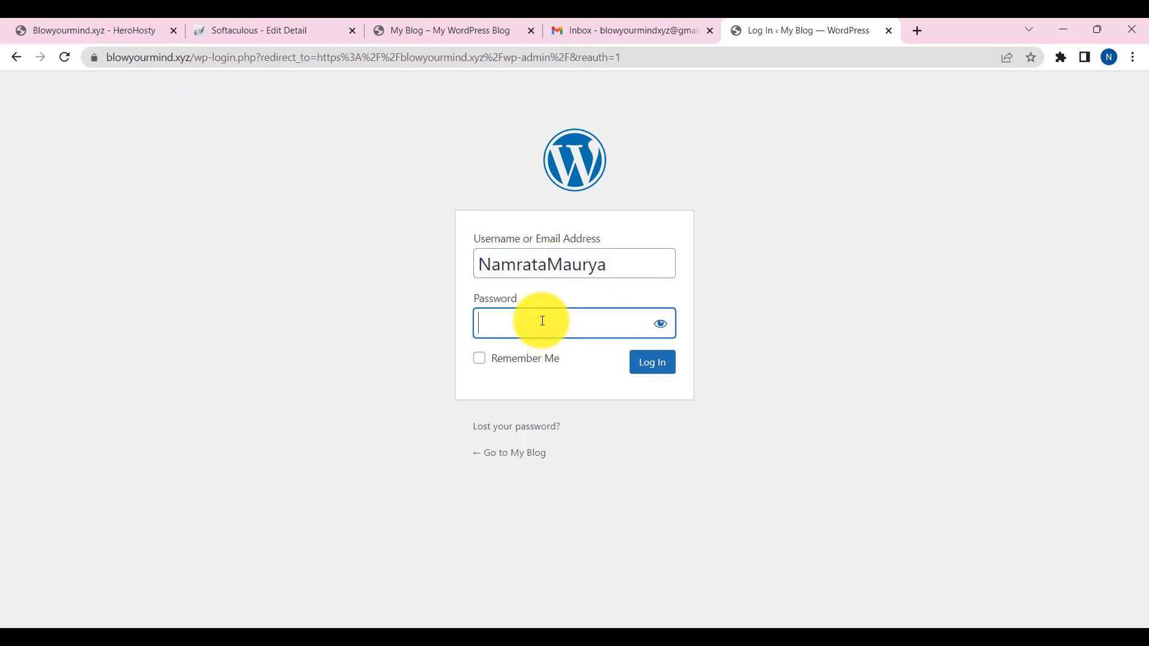
{"action": "type", "text": "****"}
{"action": "key", "text": "Return"}
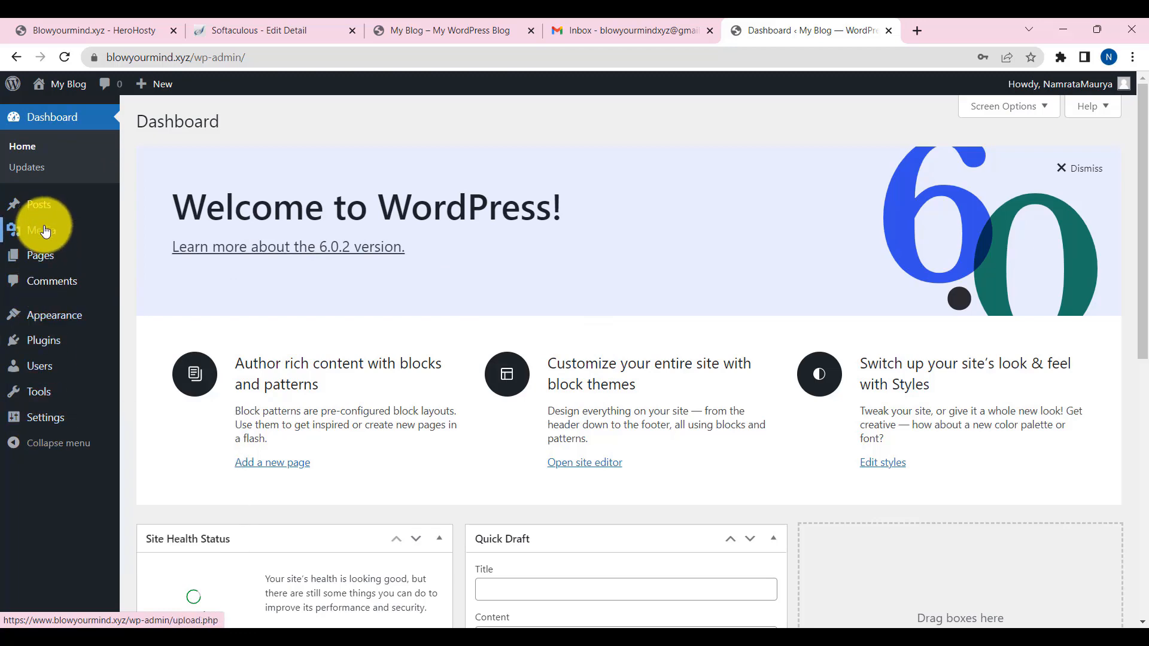
- View the public front page, then go from the Dashboard to Appearance > Themes
{"action": "left_click", "coordinate": [449, 27]}
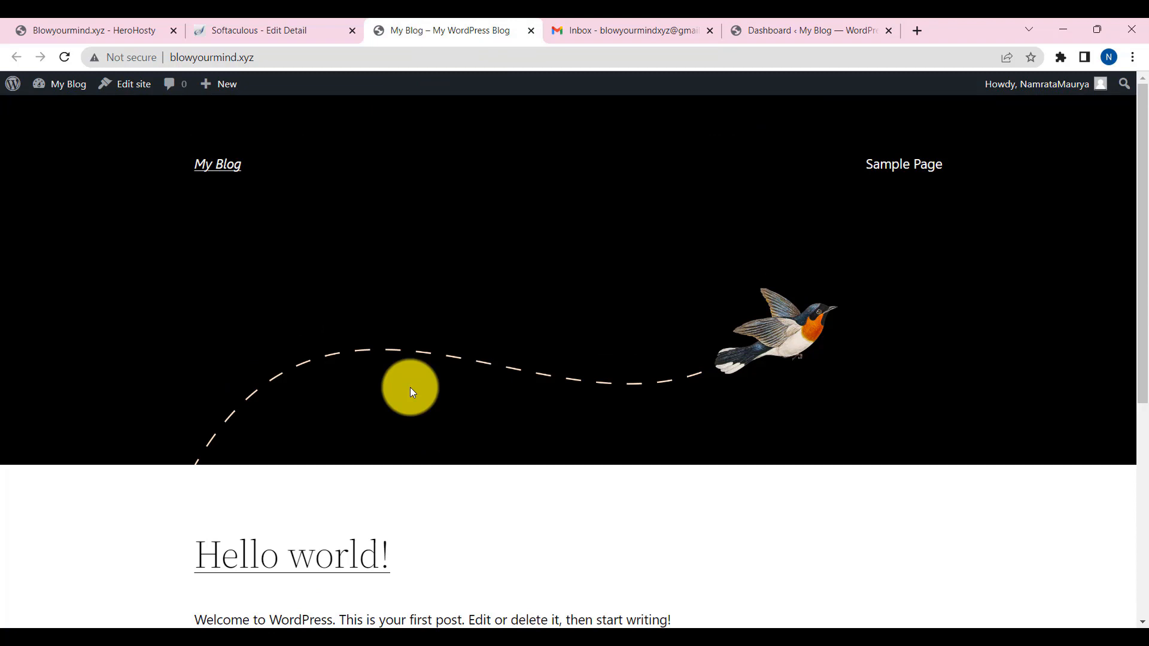
{"action": "left_click", "coordinate": [768, 29]}
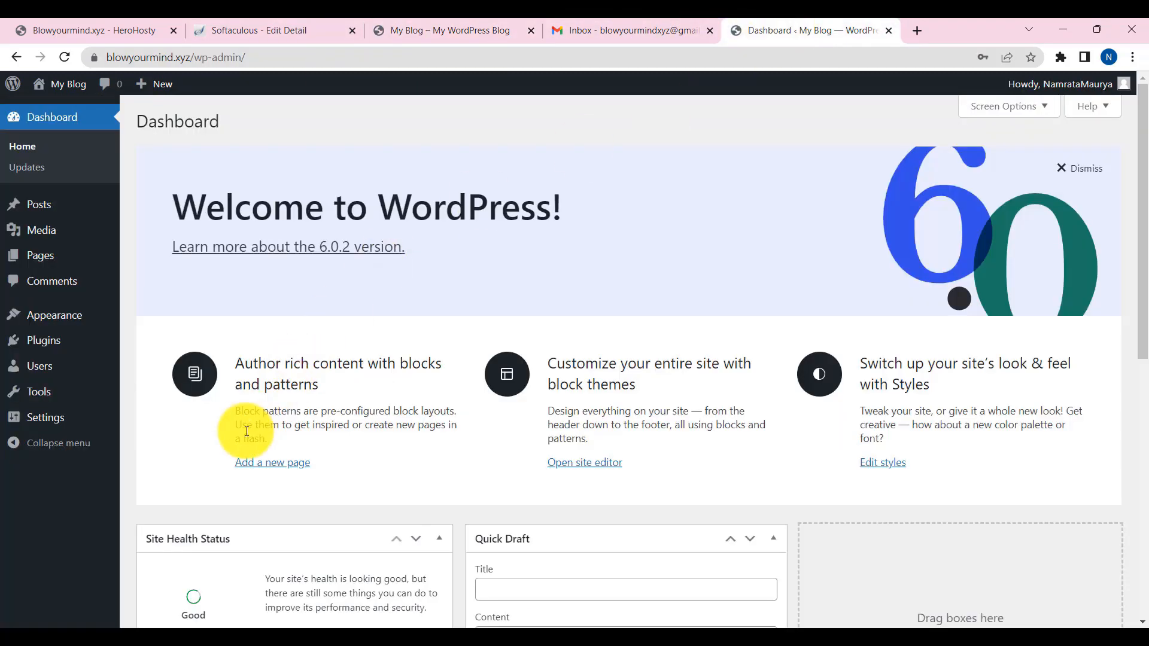
{"action": "mouse_move", "coordinate": [66, 315]}
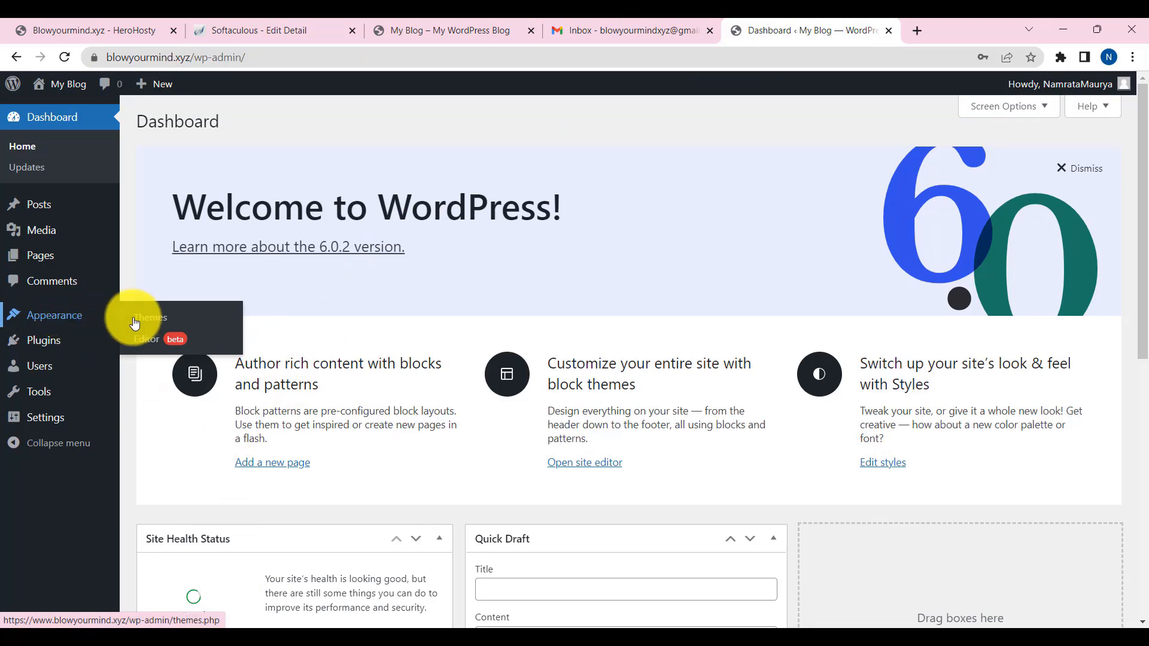
{"action": "left_click", "coordinate": [151, 324]}
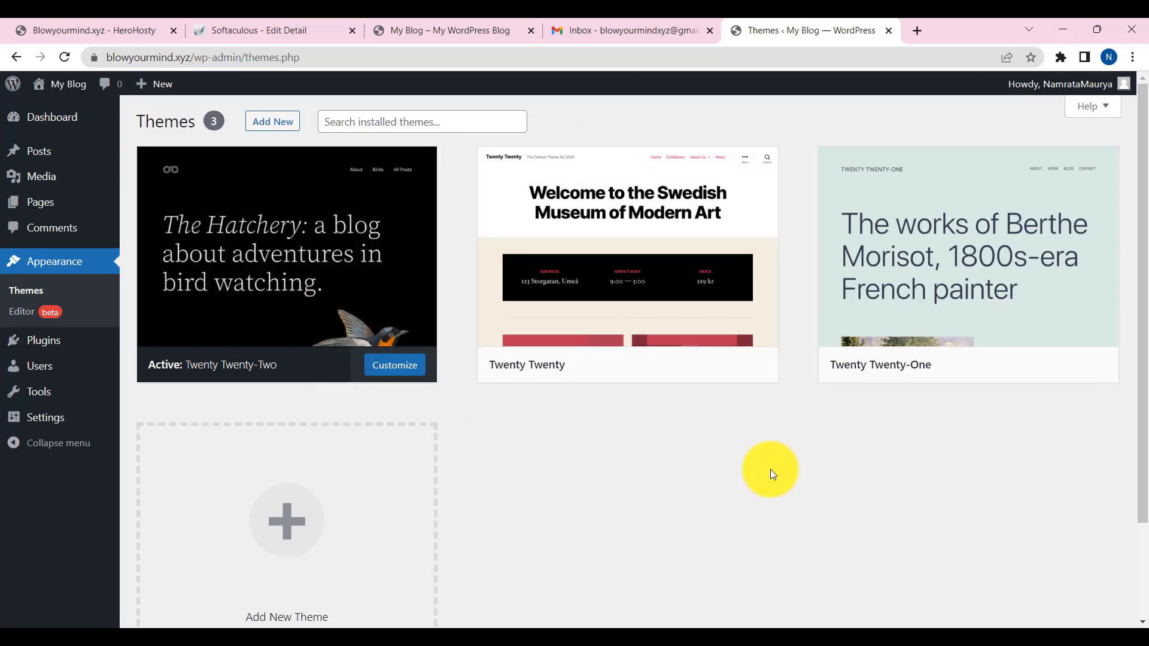
{"action": "scroll", "coordinate": [338, 416], "scroll_direction": "down", "scroll_amount": 2}
{"action": "scroll", "coordinate": [336, 411], "scroll_direction": "up", "scroll_amount": 2}
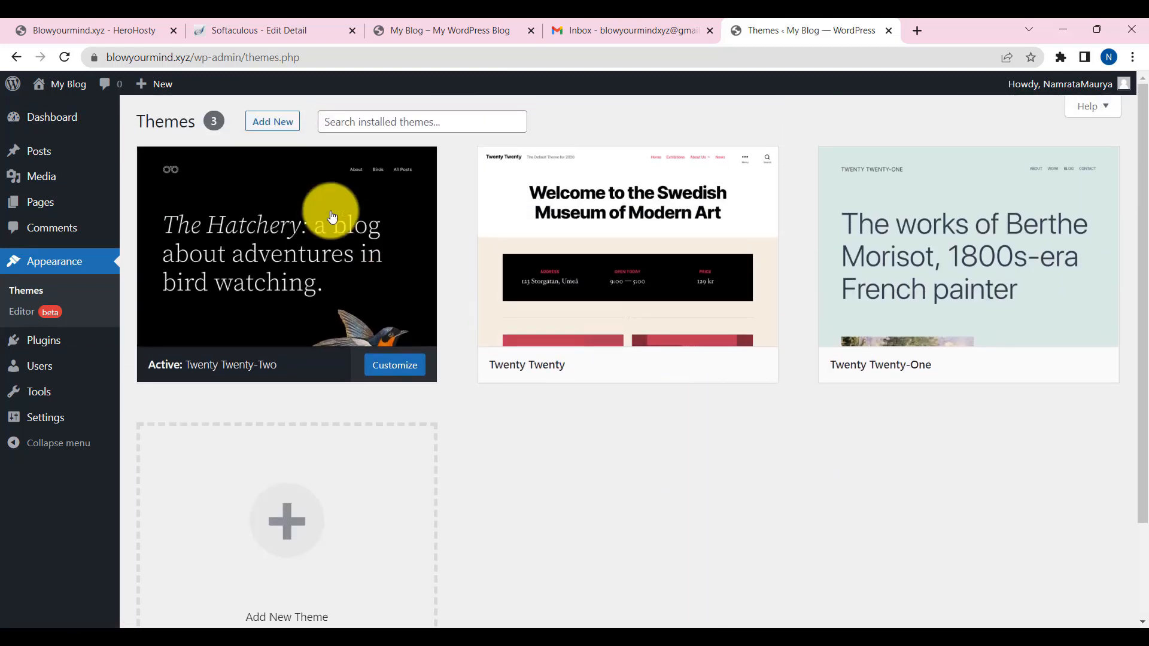
- Browse the Popular themes under Add New, then search the theme directory for 'astra'
{"action": "left_click", "coordinate": [278, 123]}
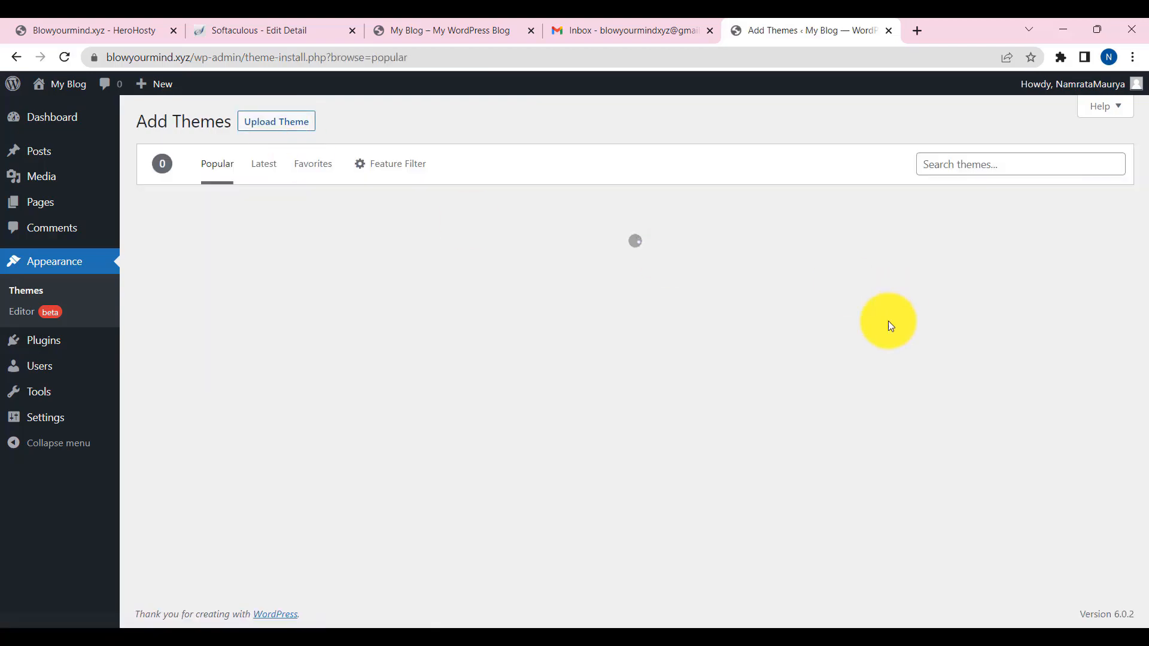
{"action": "scroll", "coordinate": [764, 538], "scroll_direction": "down", "scroll_amount": 4}
{"action": "scroll", "coordinate": [829, 515], "scroll_direction": "down", "scroll_amount": 20}
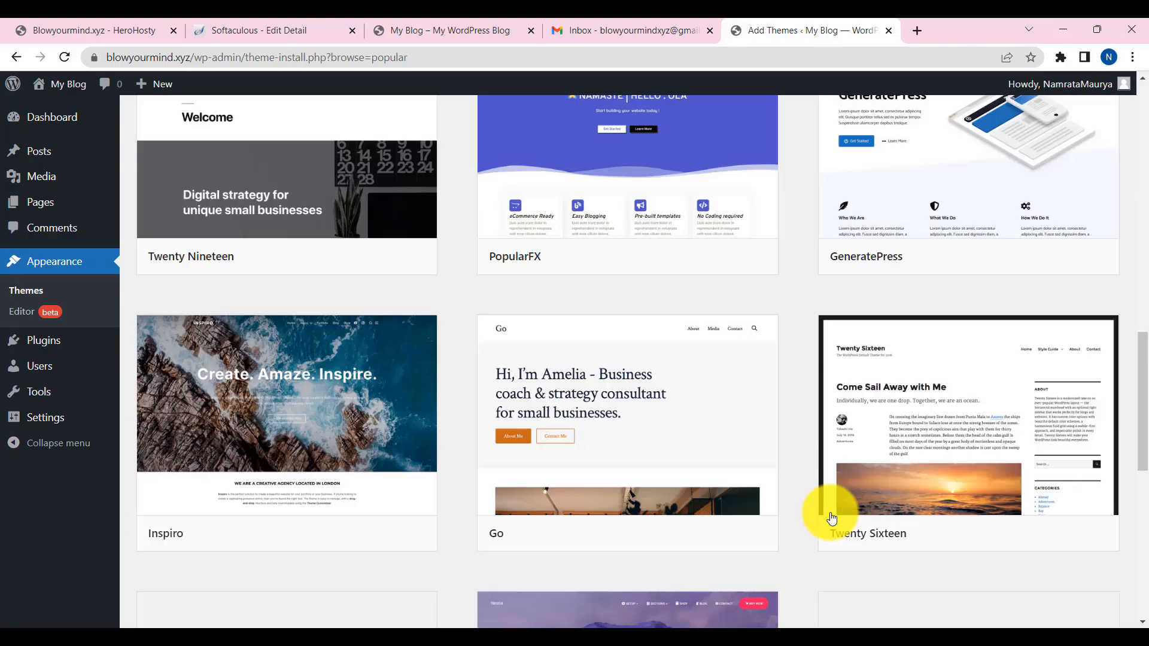
{"action": "scroll", "coordinate": [832, 518], "scroll_direction": "down", "scroll_amount": 20}
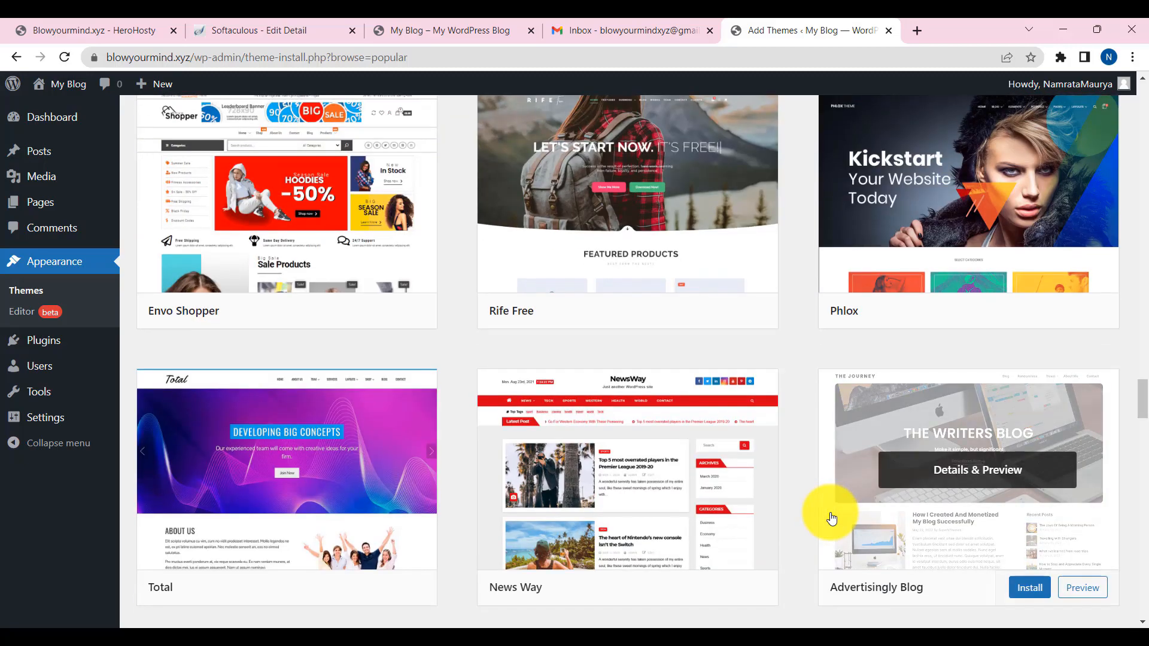
{"action": "scroll", "coordinate": [832, 518], "scroll_direction": "up", "scroll_amount": 20}
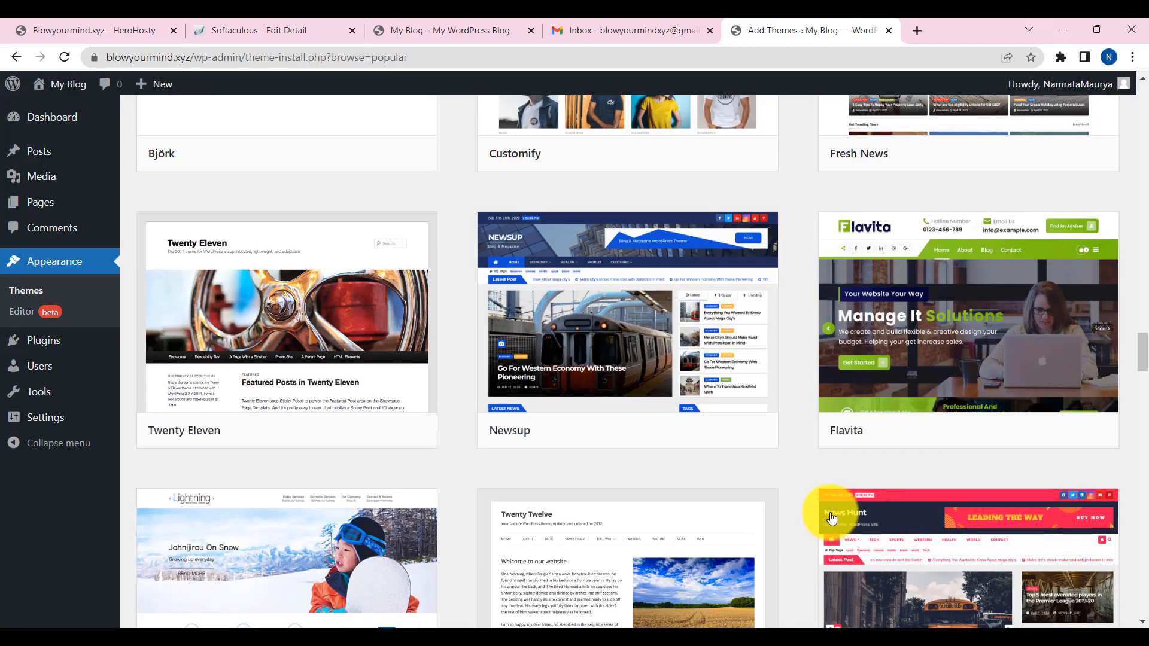
{"action": "scroll", "coordinate": [881, 458], "scroll_direction": "up", "scroll_amount": 20}
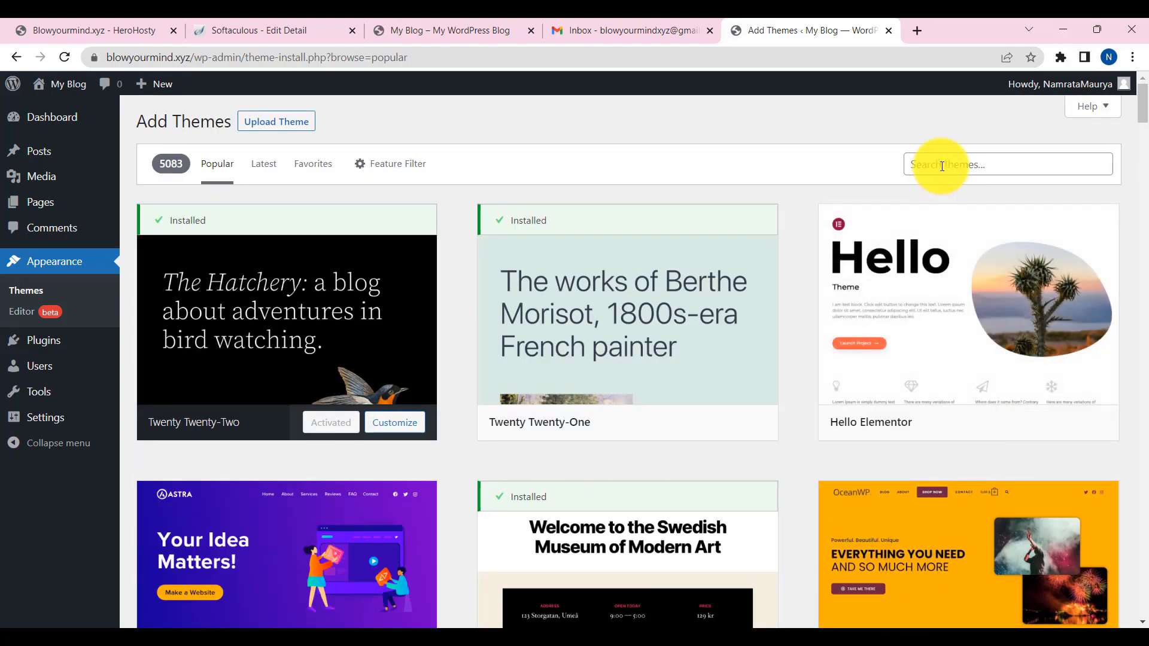
{"action": "left_click", "coordinate": [942, 166]}
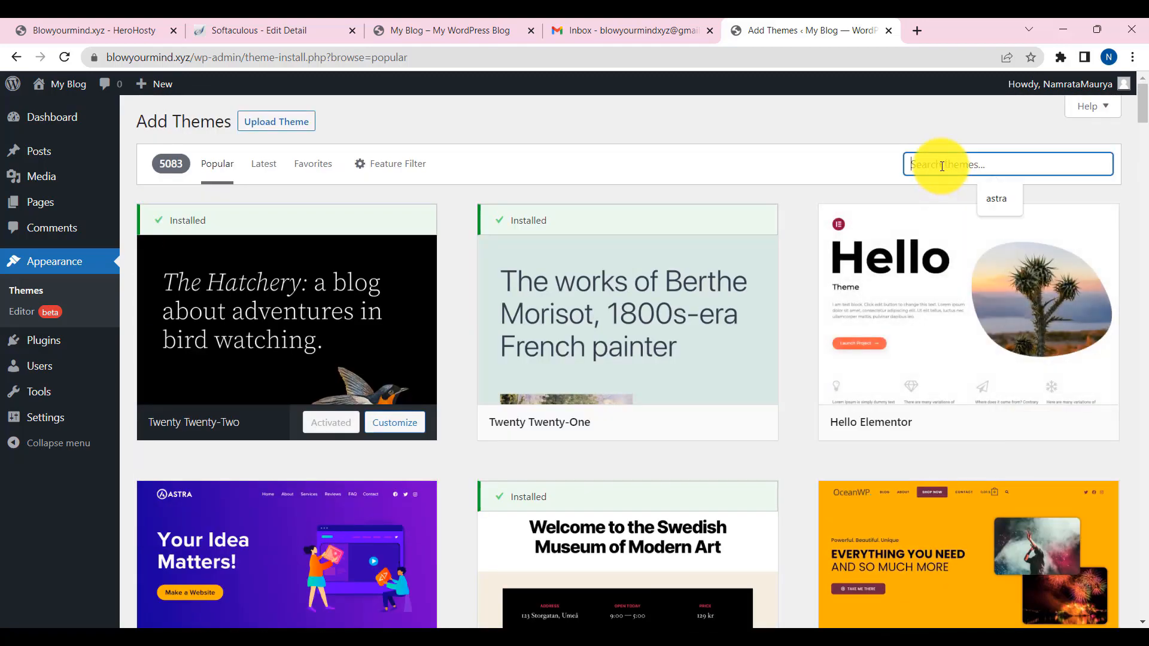
{"action": "left_click", "coordinate": [1000, 196]}
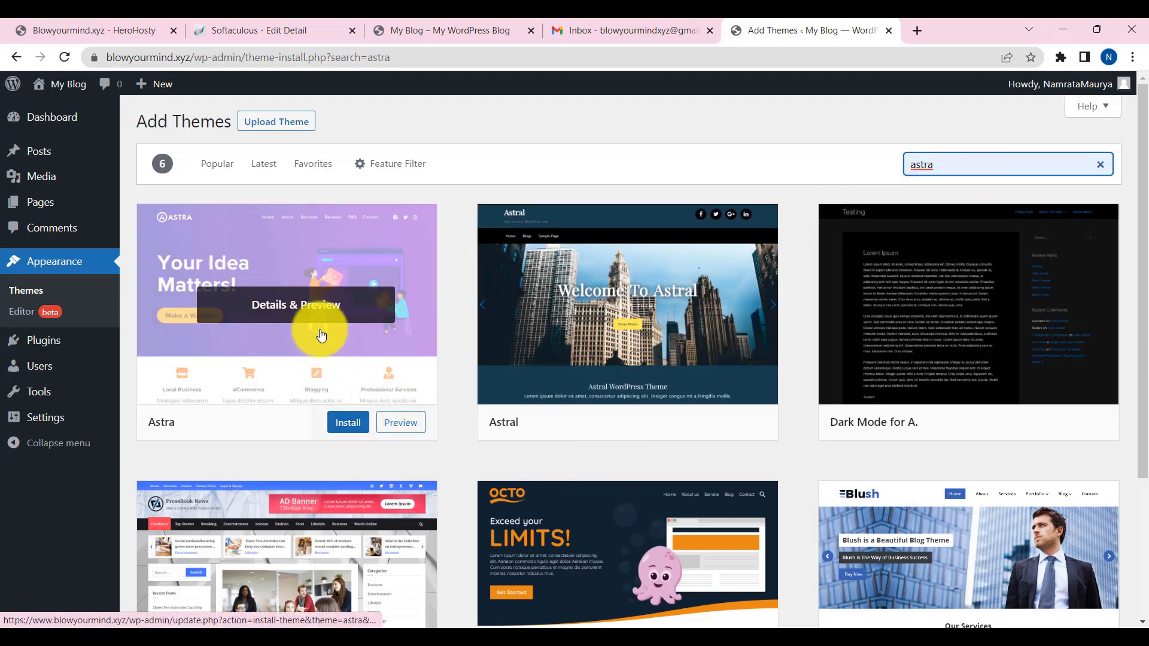
- View Astra's screenshot full-size in a new tab, then close it
{"action": "right_click", "coordinate": [313, 309]}
{"action": "left_click", "coordinate": [355, 324]}
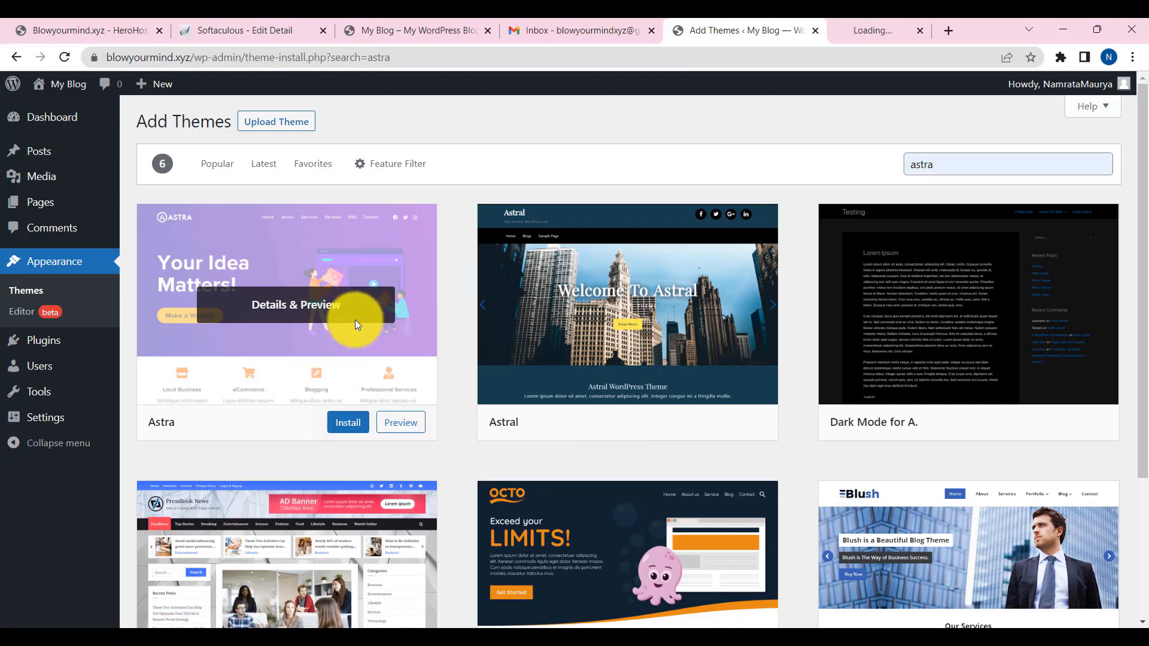
{"action": "left_click", "coordinate": [892, 23]}
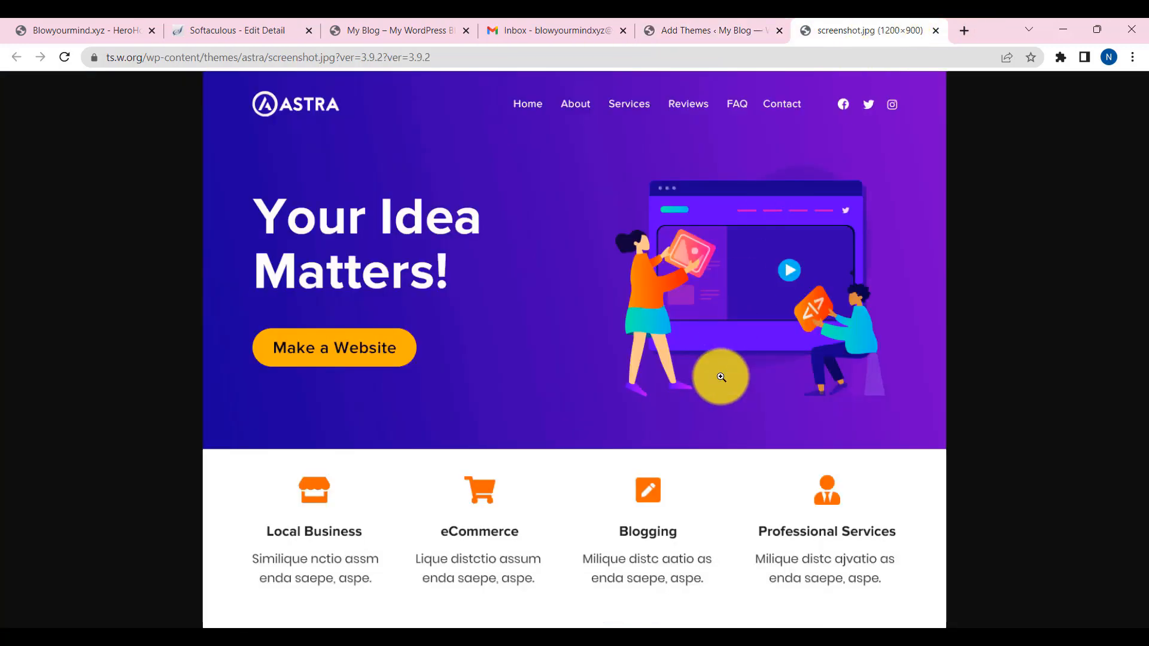
{"action": "left_click", "coordinate": [935, 30]}
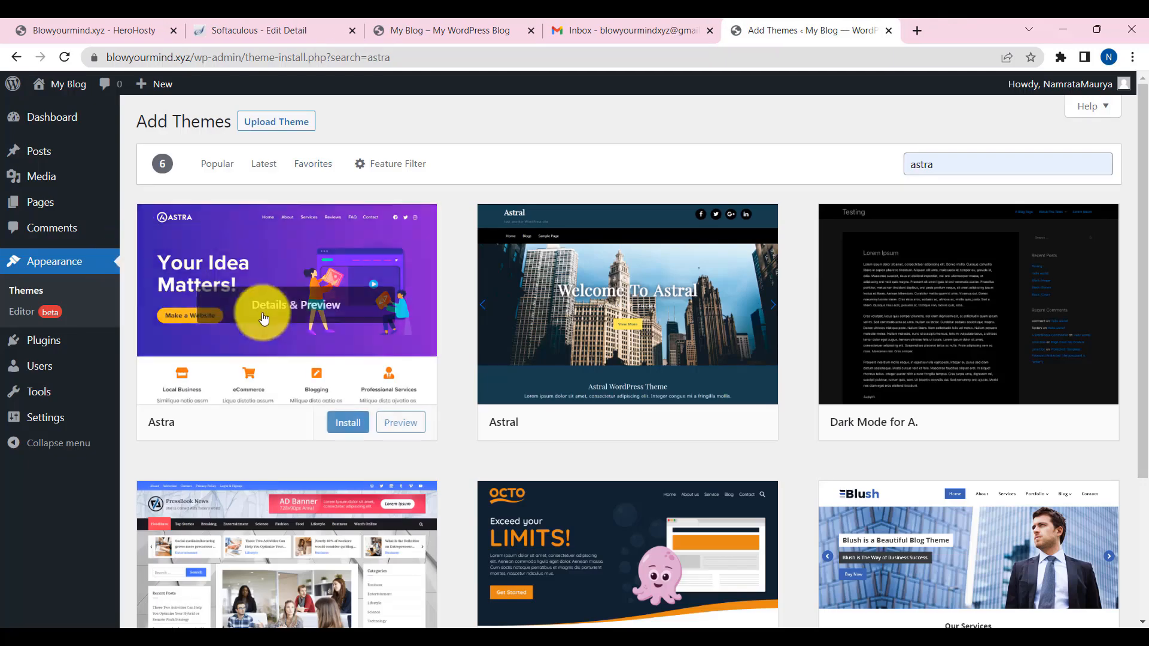
- Preview Astra's details, install the theme, and activate it
{"action": "left_click", "coordinate": [302, 312]}
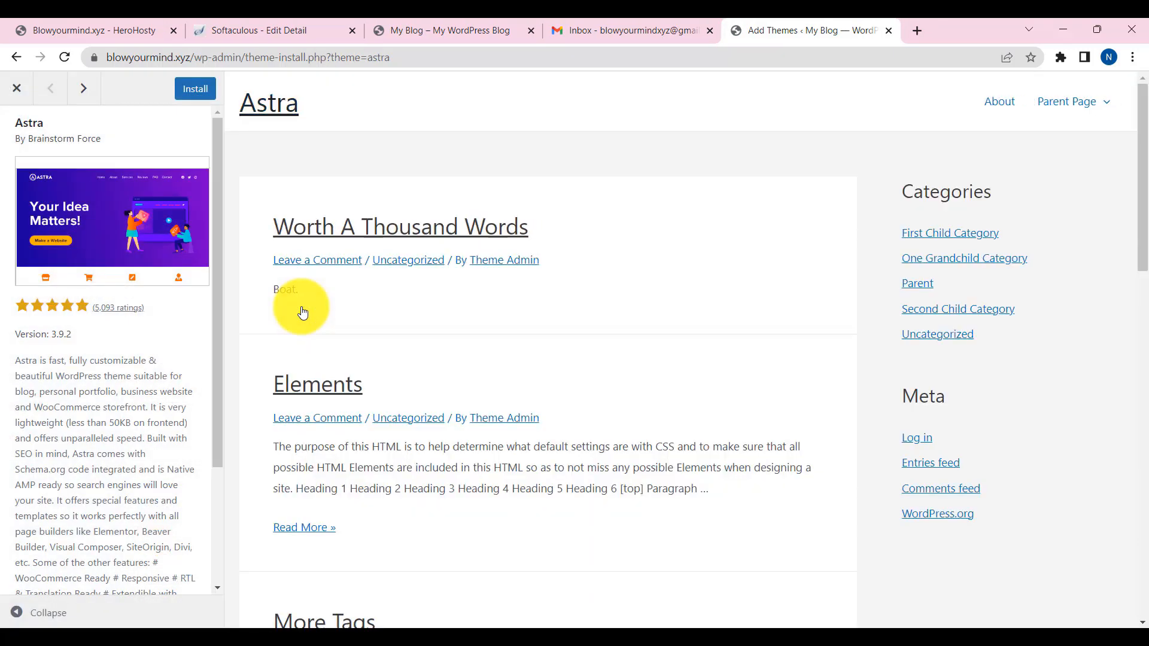
{"action": "scroll", "coordinate": [407, 383], "scroll_direction": "down", "scroll_amount": 10}
{"action": "scroll", "coordinate": [410, 390], "scroll_direction": "up", "scroll_amount": 10}
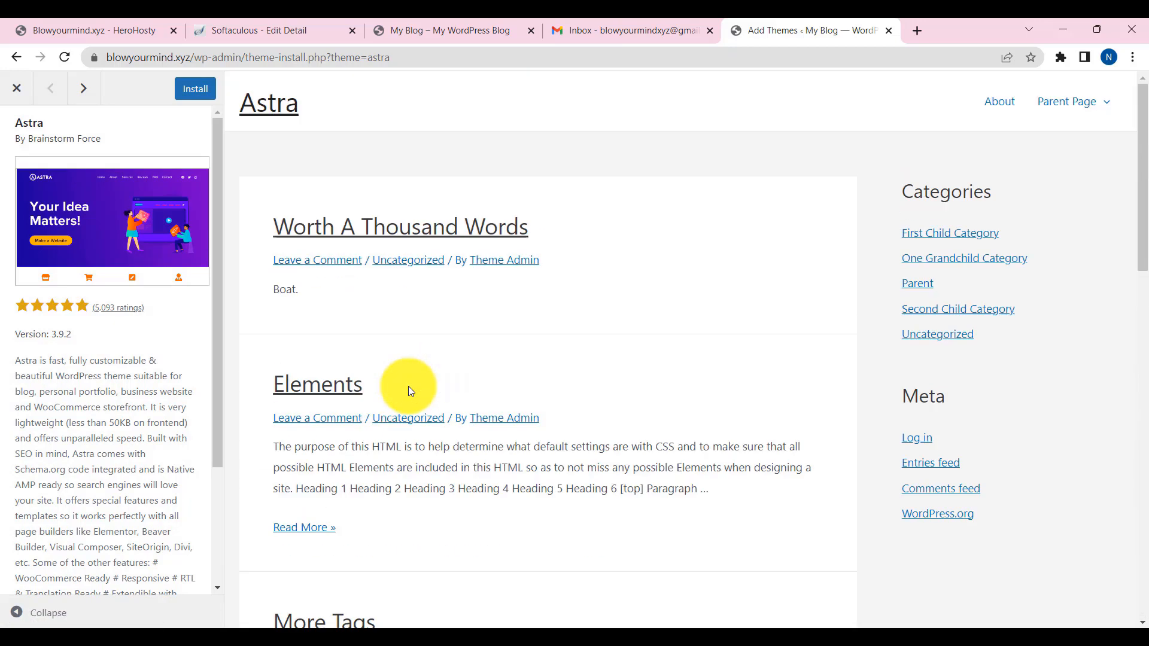
{"action": "left_click", "coordinate": [191, 96]}
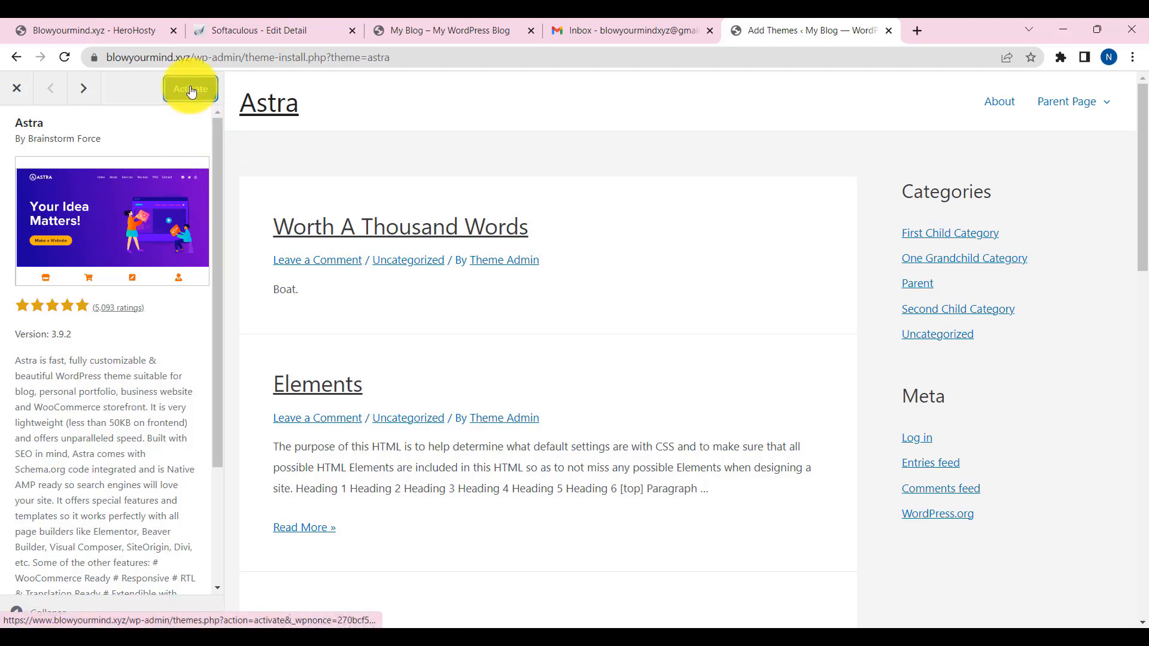
{"action": "left_click", "coordinate": [188, 94]}
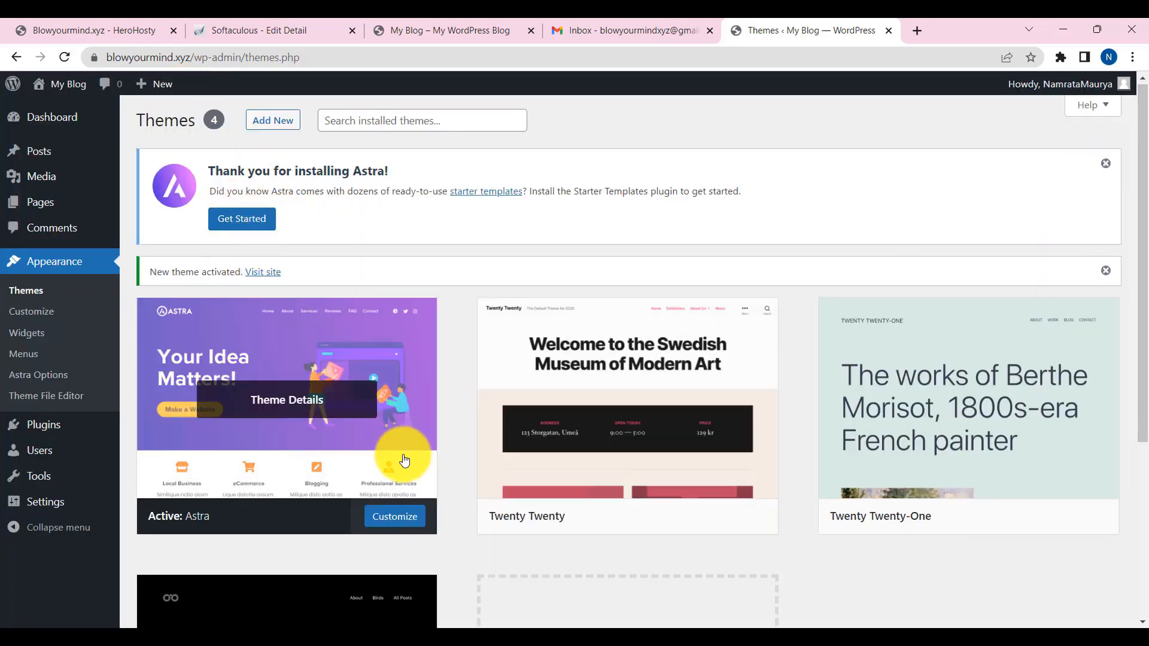
{"action": "scroll", "coordinate": [352, 365], "scroll_direction": "down", "scroll_amount": 3}
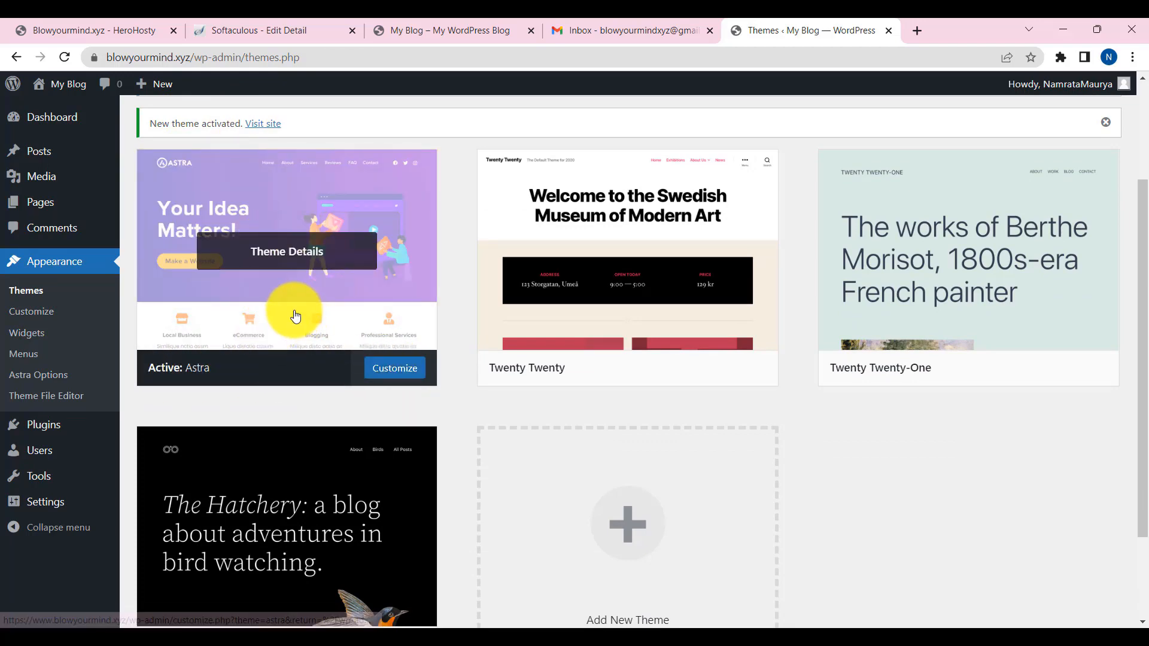
- Reload the blog's front page to check the Astra look, then return to the Themes admin page
{"action": "left_click", "coordinate": [419, 30]}
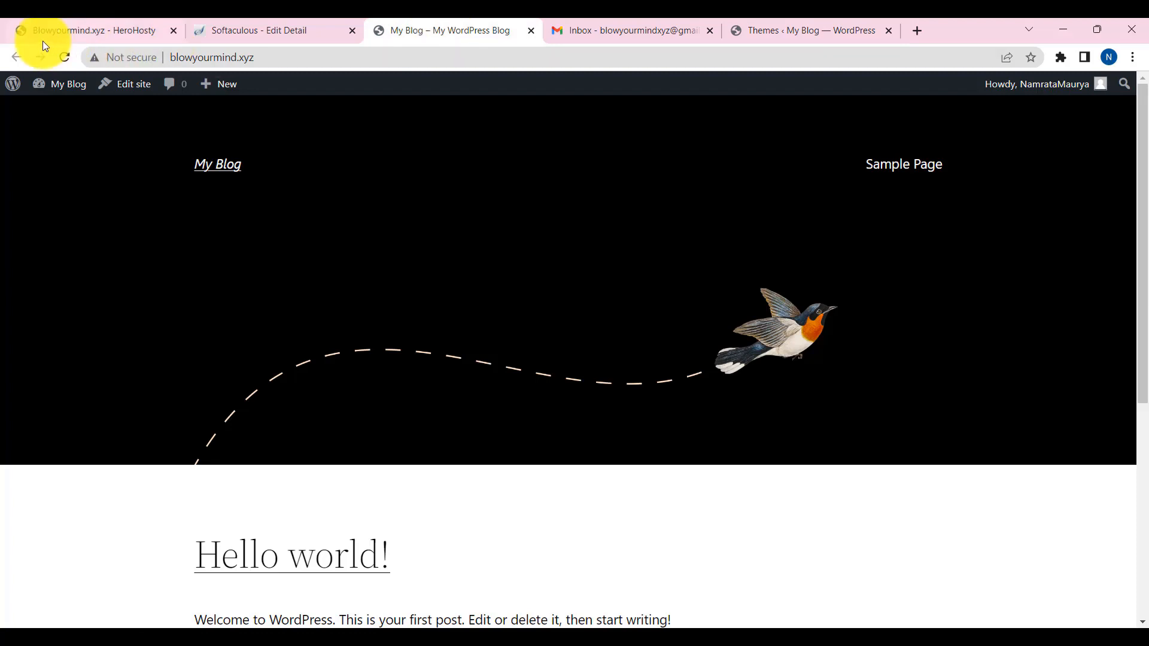
{"action": "left_click", "coordinate": [63, 57]}
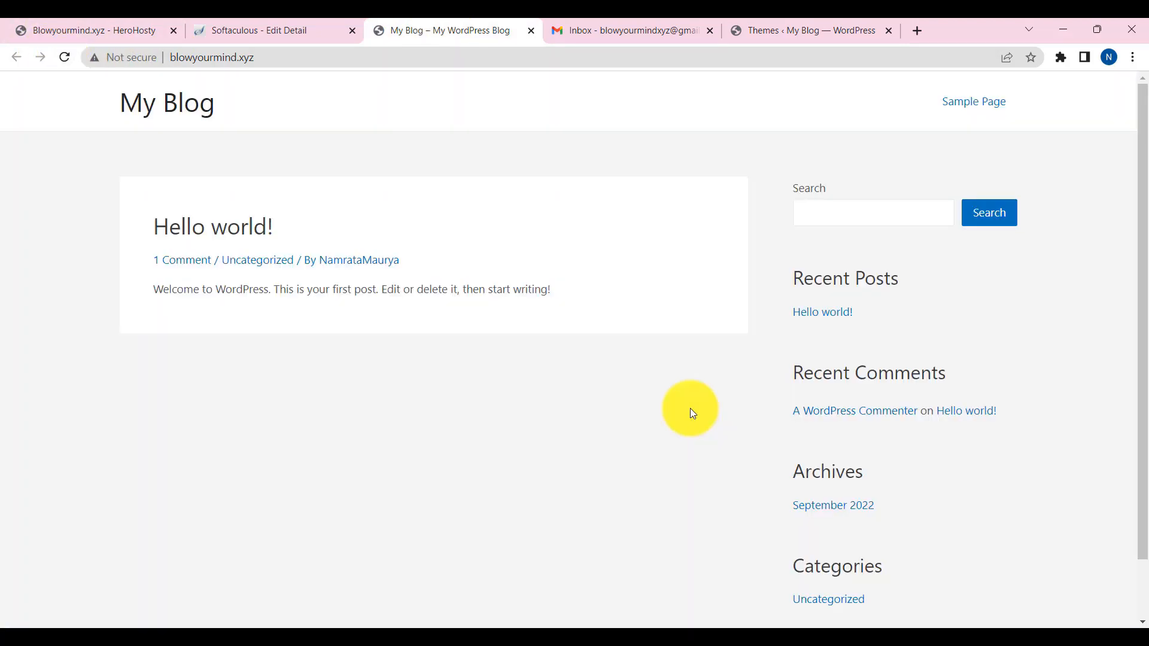
{"action": "scroll", "coordinate": [541, 351], "scroll_direction": "down", "scroll_amount": 1}
{"action": "scroll", "coordinate": [542, 351], "scroll_direction": "up", "scroll_amount": 1}
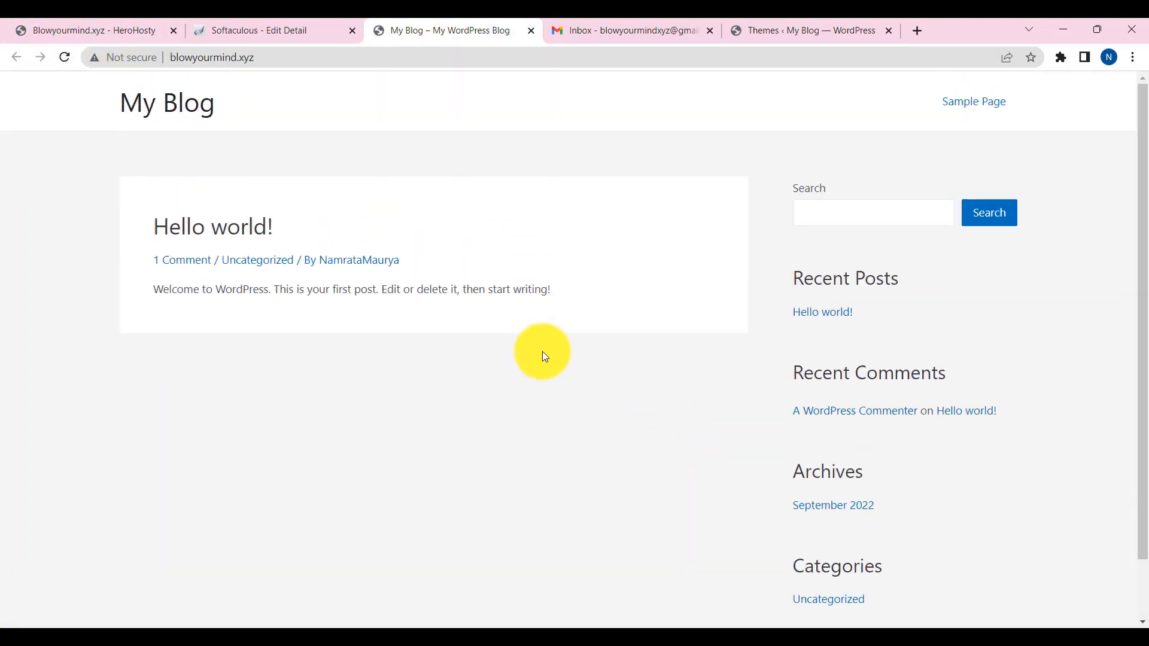
{"action": "scroll", "coordinate": [542, 351], "scroll_direction": "down", "scroll_amount": 1}
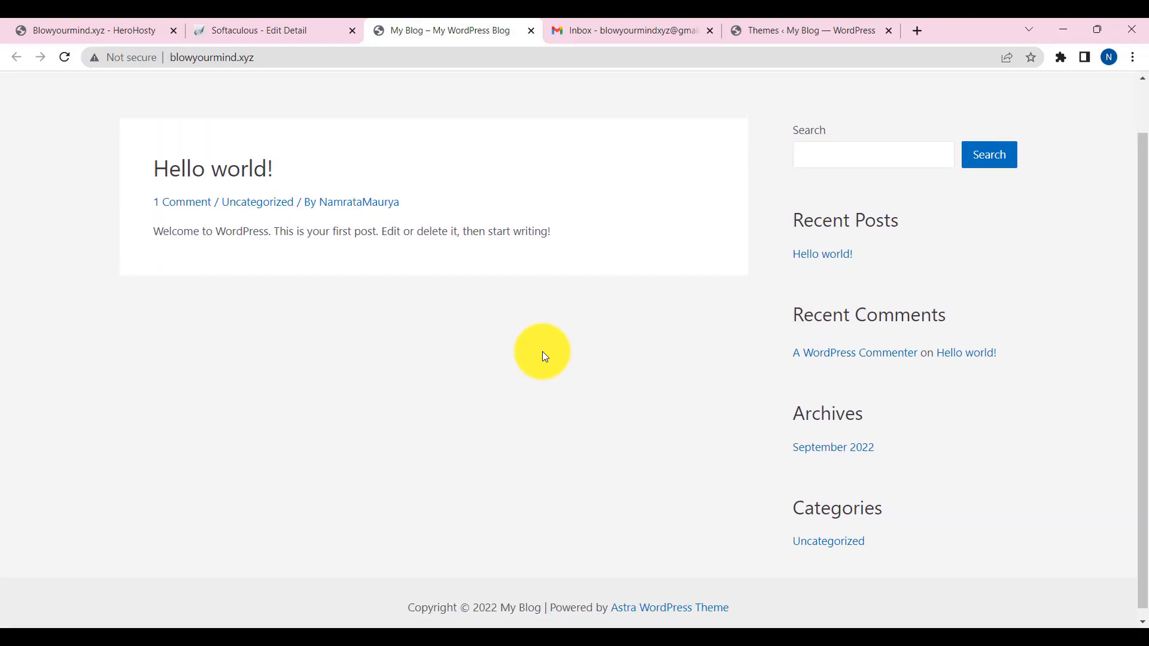
{"action": "scroll", "coordinate": [542, 351], "scroll_direction": "up", "scroll_amount": 1}
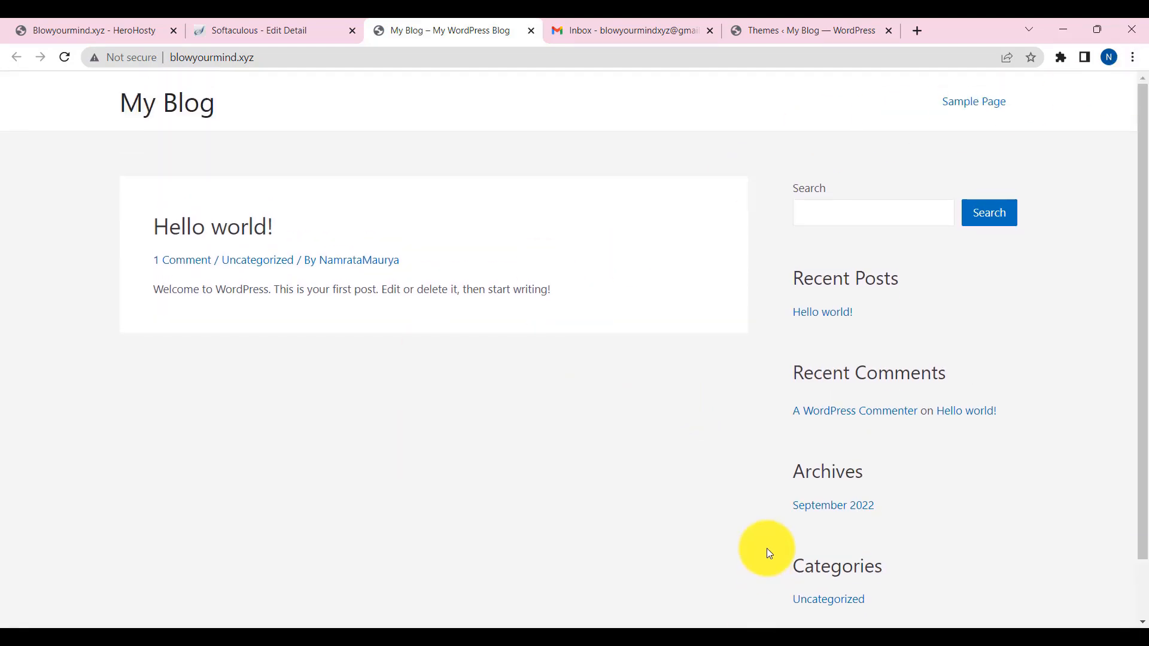
{"action": "scroll", "coordinate": [607, 465], "scroll_direction": "down", "scroll_amount": 1}
{"action": "scroll", "coordinate": [544, 399], "scroll_direction": "up", "scroll_amount": 1}
{"action": "left_click", "coordinate": [825, 32]}
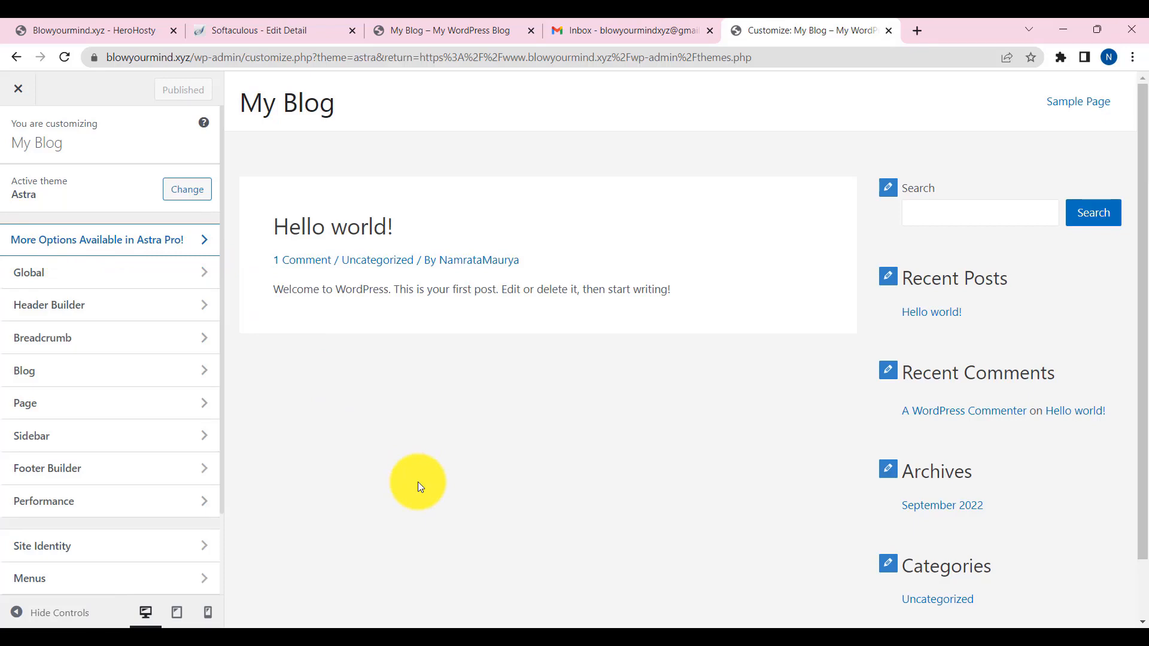
- Open youthinfohindi.com in a new tab and scroll through the site for reference
{"action": "left_click", "coordinate": [915, 33]}
{"action": "type", "text": "youthinfohindi.com"}
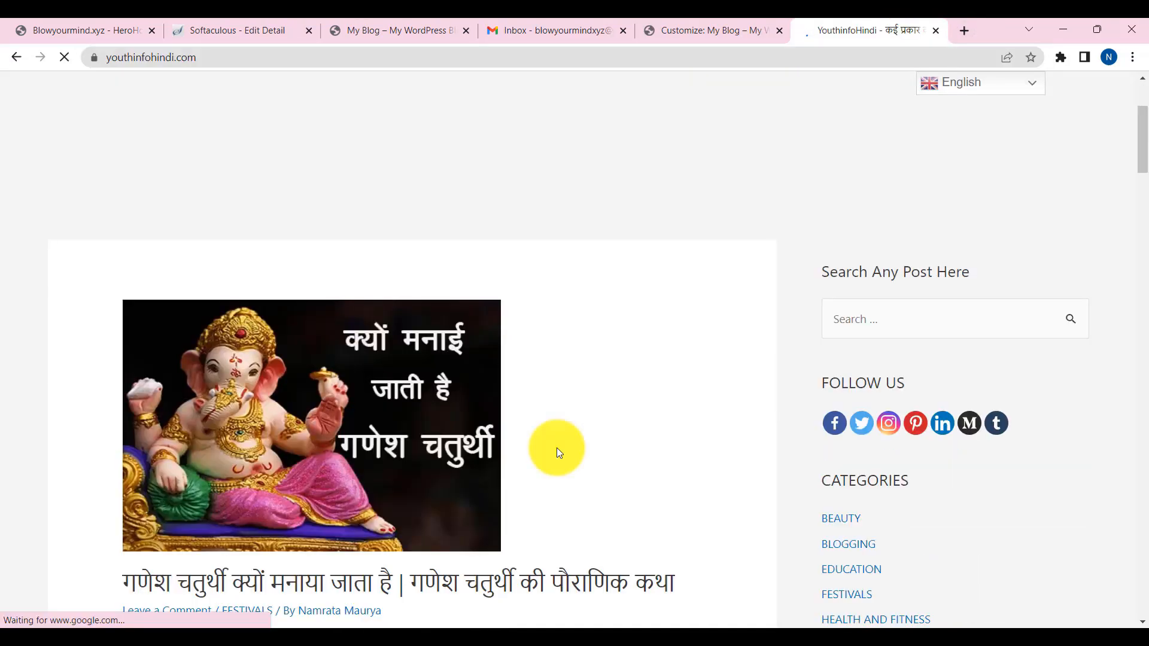
{"action": "scroll", "coordinate": [557, 447], "scroll_direction": "down", "scroll_amount": 15}
{"action": "scroll", "coordinate": [556, 448], "scroll_direction": "down", "scroll_amount": 10}
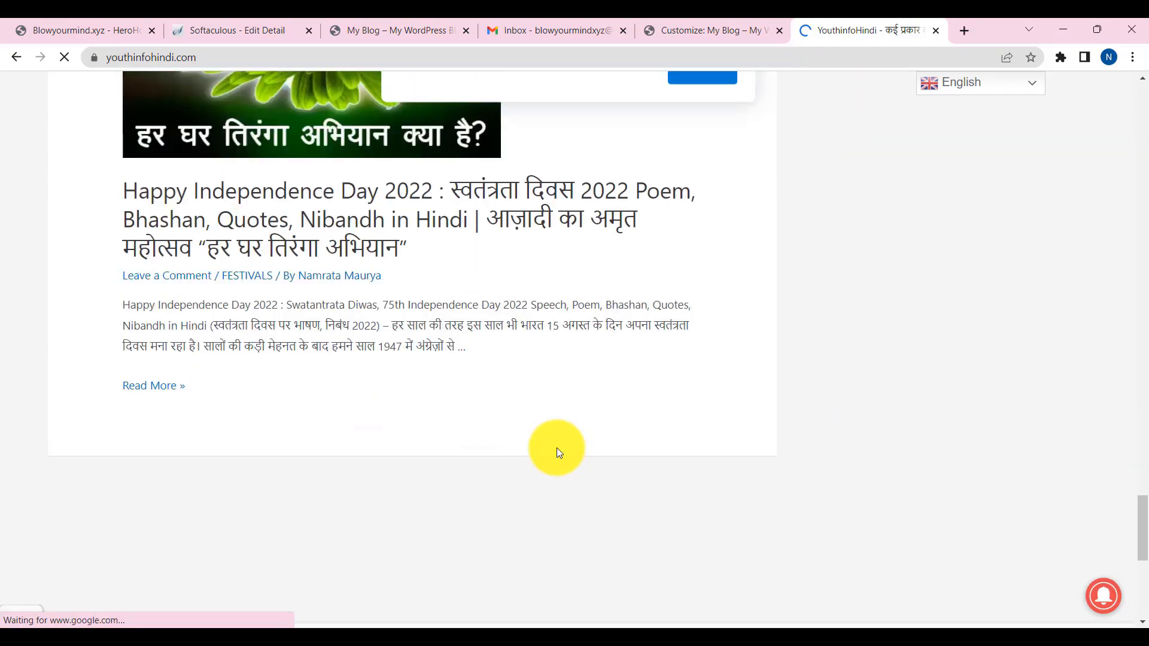
{"action": "scroll", "coordinate": [649, 364], "scroll_direction": "up", "scroll_amount": 15}
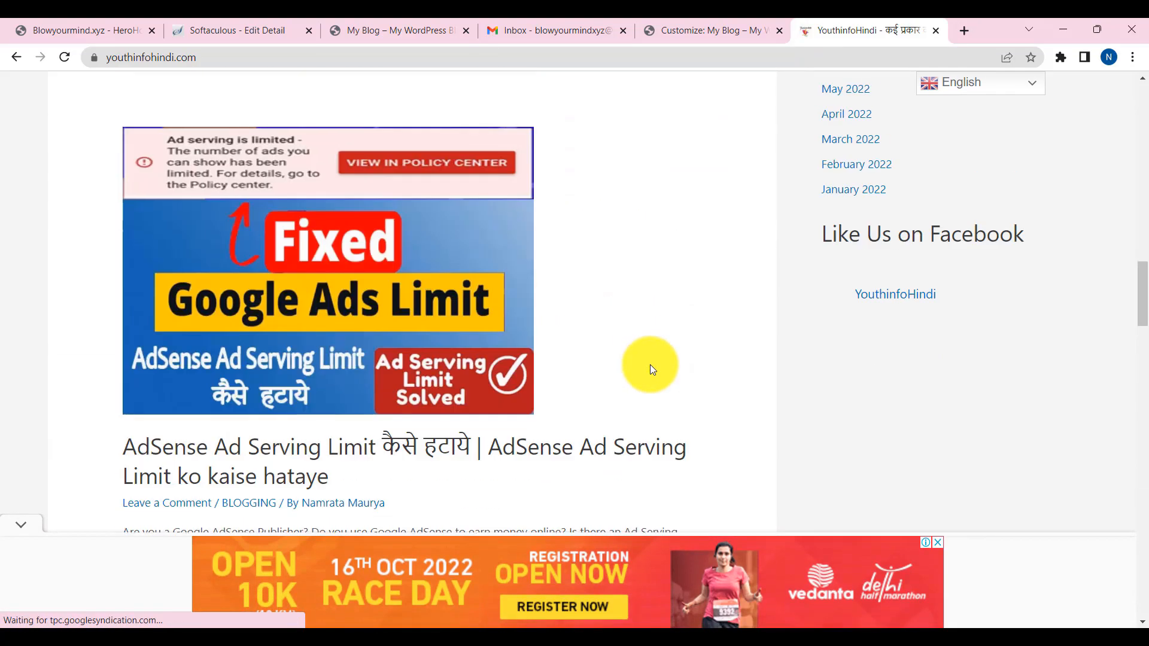
{"action": "scroll", "coordinate": [649, 365], "scroll_direction": "up", "scroll_amount": 5}
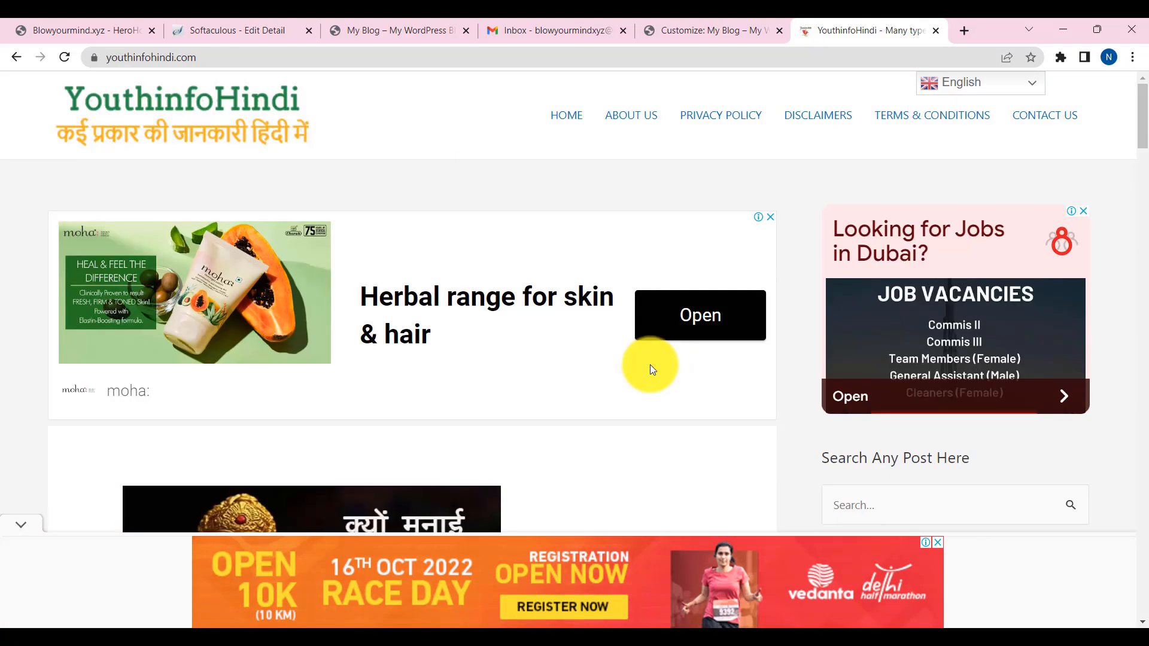
{"action": "scroll", "coordinate": [649, 364], "scroll_direction": "down", "scroll_amount": 15}
{"action": "scroll", "coordinate": [649, 364], "scroll_direction": "down", "scroll_amount": 11}
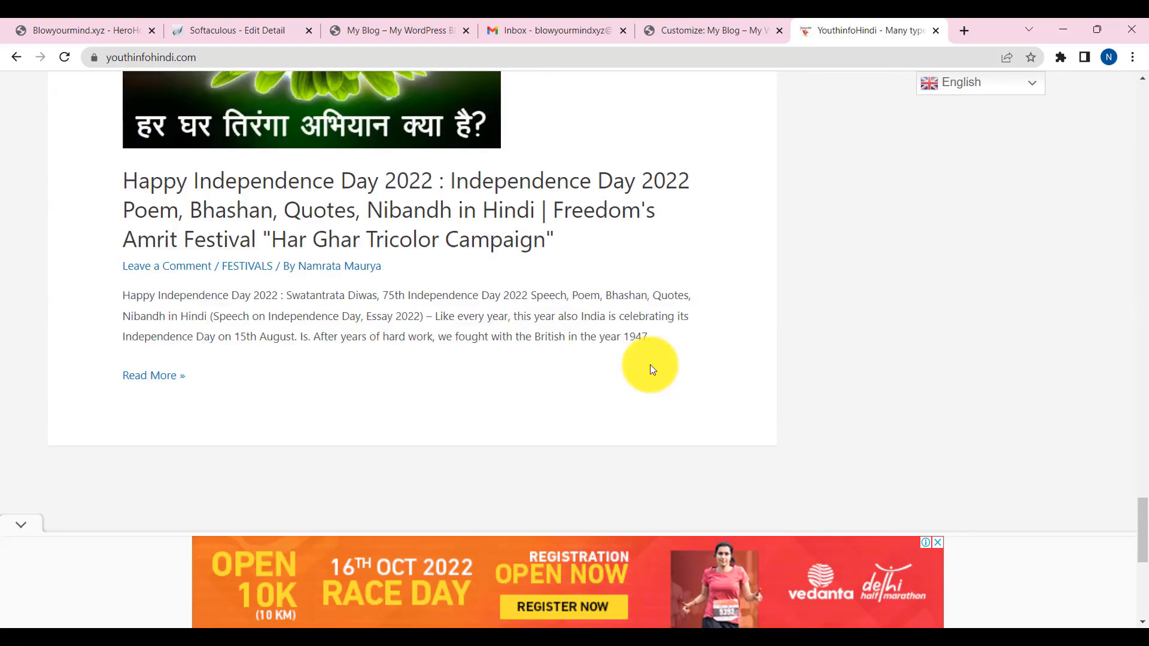
{"action": "scroll", "coordinate": [650, 364], "scroll_direction": "up", "scroll_amount": 8}
{"action": "left_click_drag", "start_coordinate": [1141, 454], "coordinate": [1142, 564]}
{"action": "scroll", "coordinate": [796, 441], "scroll_direction": "up", "scroll_amount": 20}
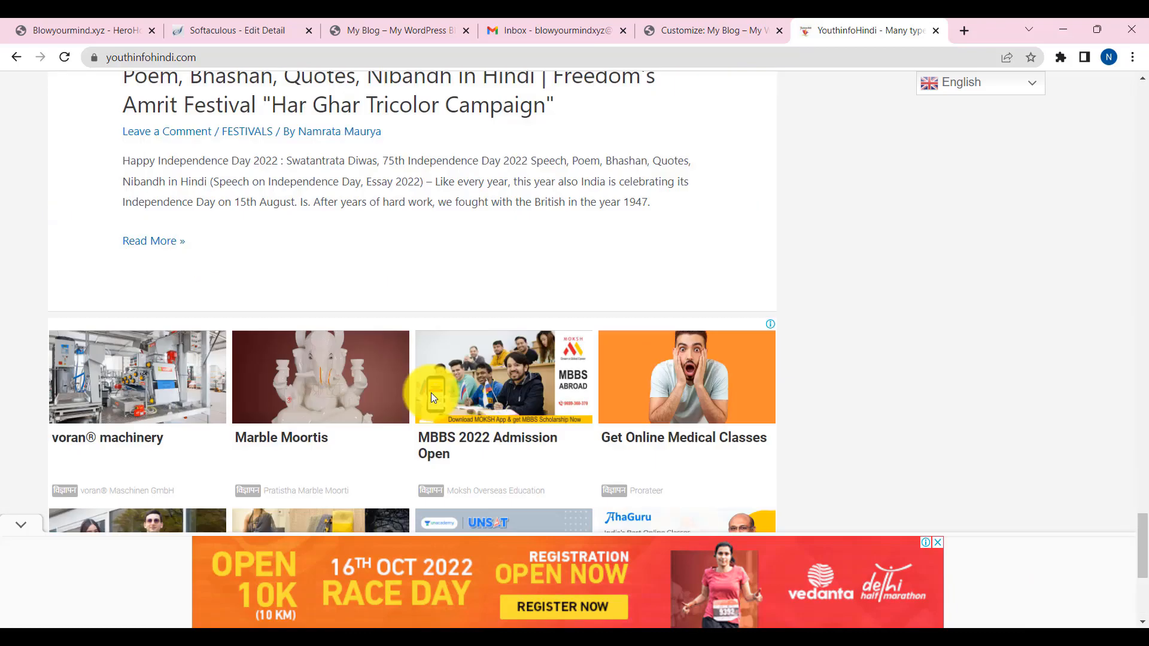
{"action": "scroll", "coordinate": [804, 443], "scroll_direction": "down", "scroll_amount": 6}
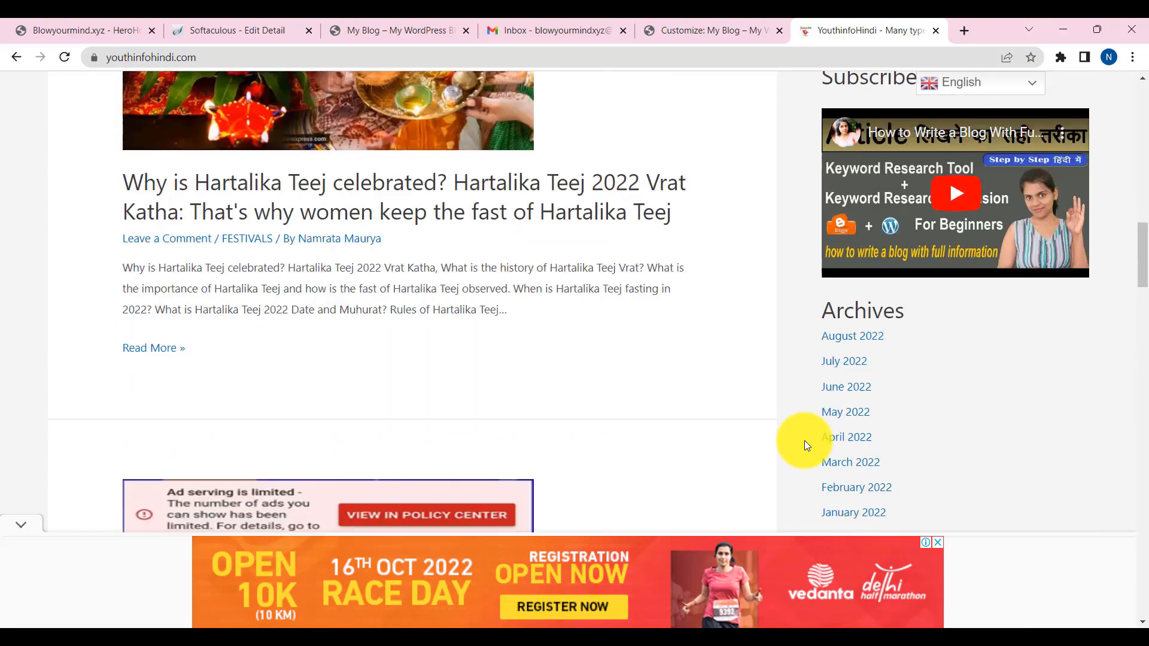
{"action": "scroll", "coordinate": [929, 303], "scroll_direction": "up", "scroll_amount": 1}
{"action": "scroll", "coordinate": [969, 398], "scroll_direction": "up", "scroll_amount": 7}
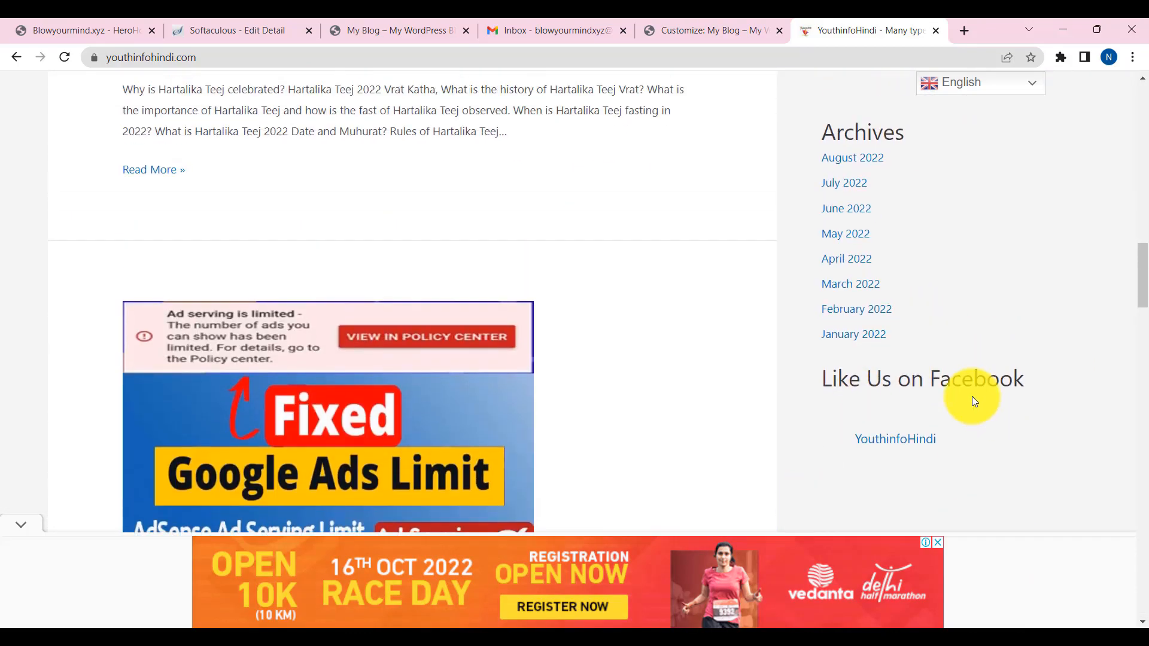
{"action": "scroll", "coordinate": [982, 426], "scroll_direction": "up", "scroll_amount": 10}
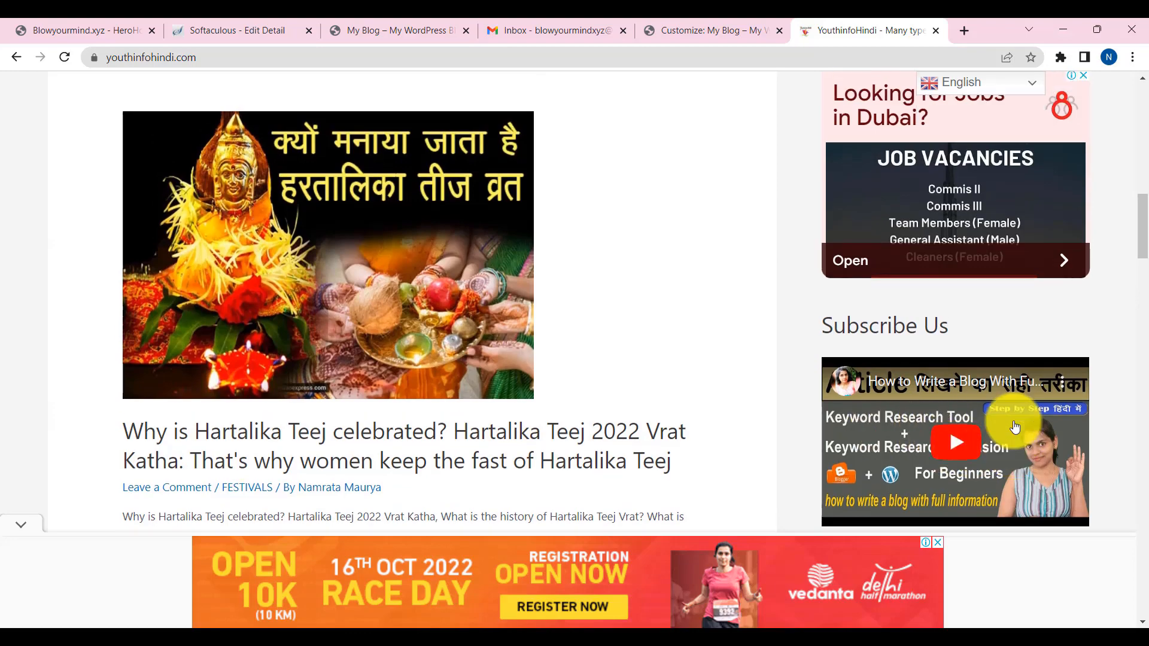
{"action": "scroll", "coordinate": [956, 398], "scroll_direction": "down", "scroll_amount": 4}
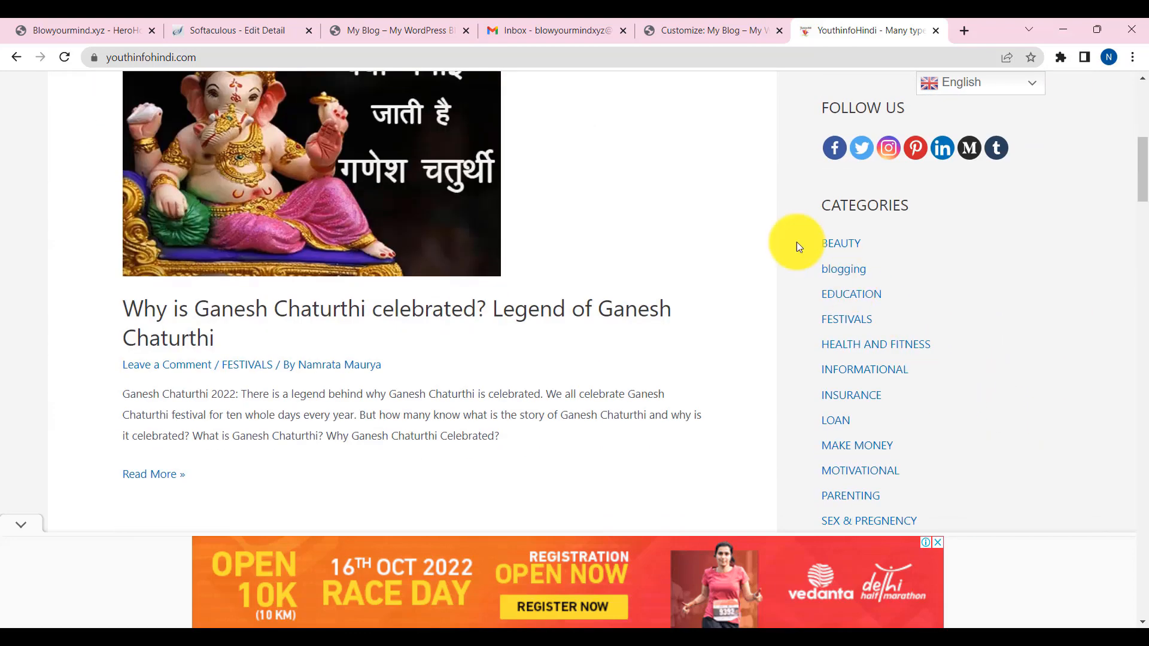
{"action": "scroll", "coordinate": [867, 449], "scroll_direction": "up", "scroll_amount": 9}
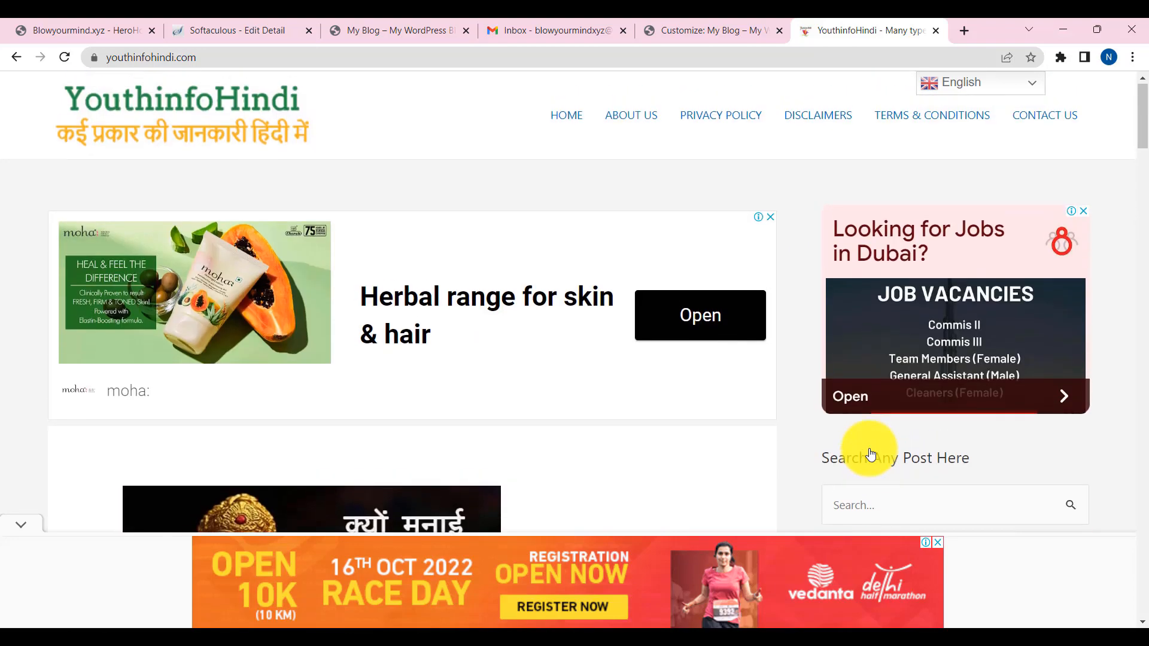
{"action": "scroll", "coordinate": [851, 385], "scroll_direction": "down", "scroll_amount": 3}
{"action": "scroll", "coordinate": [931, 350], "scroll_direction": "up", "scroll_amount": 3}
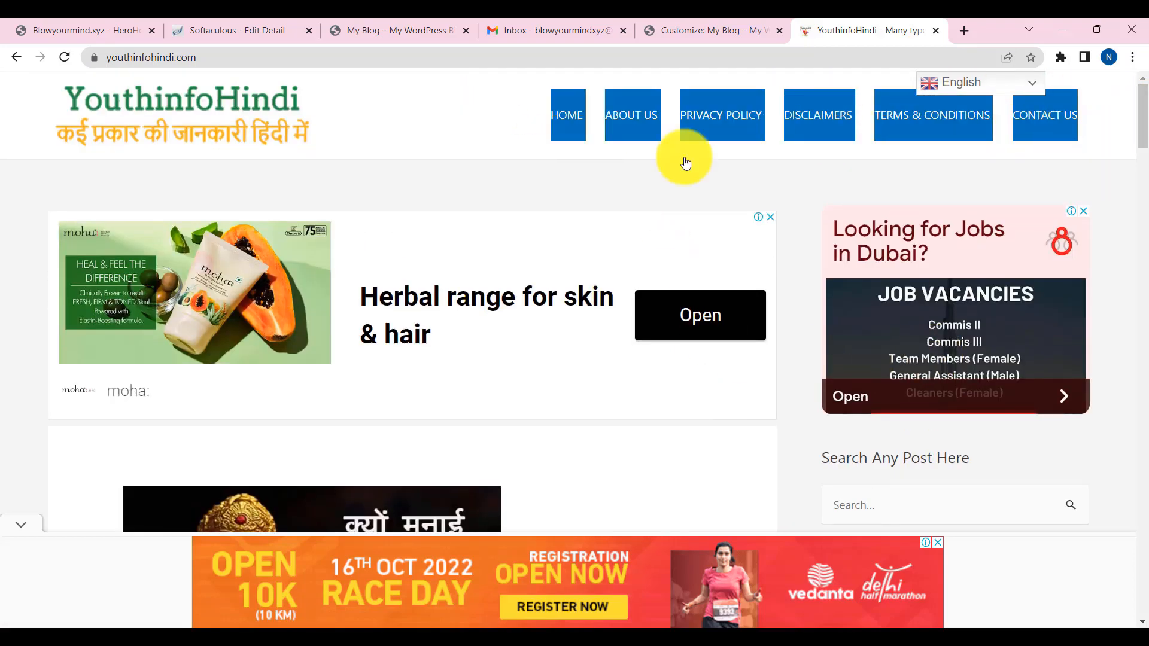
- Compare the YouthinfoHindi tab with the My Blog customizer, ending back in the customizer
{"action": "left_click", "coordinate": [682, 29]}
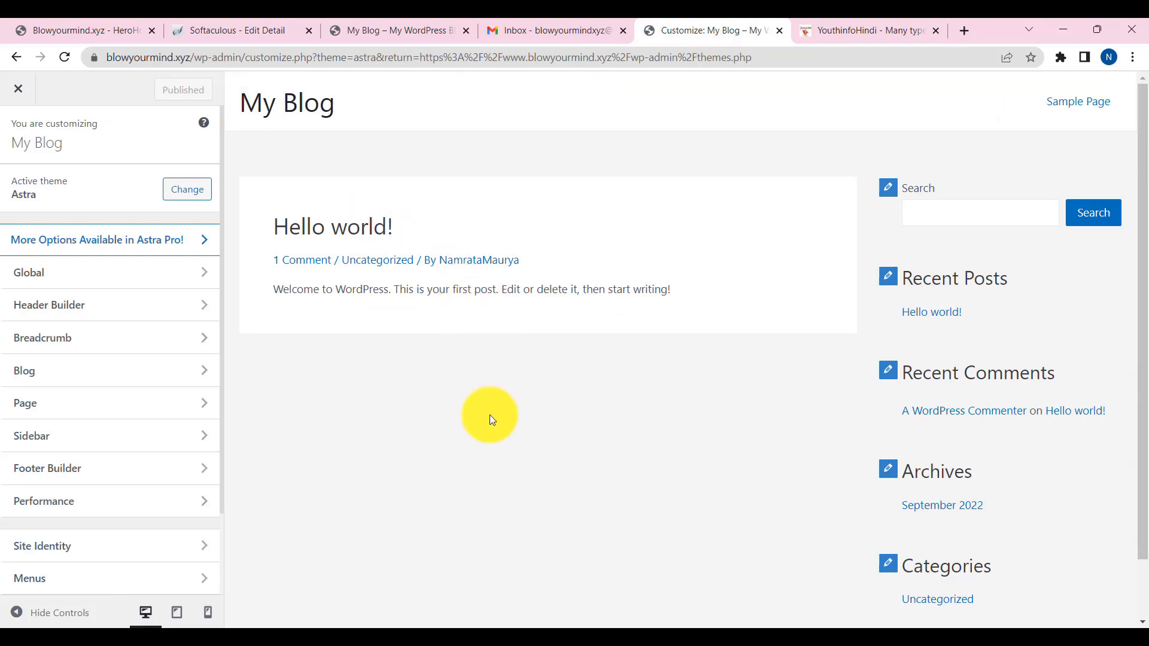
{"action": "left_click", "coordinate": [805, 26]}
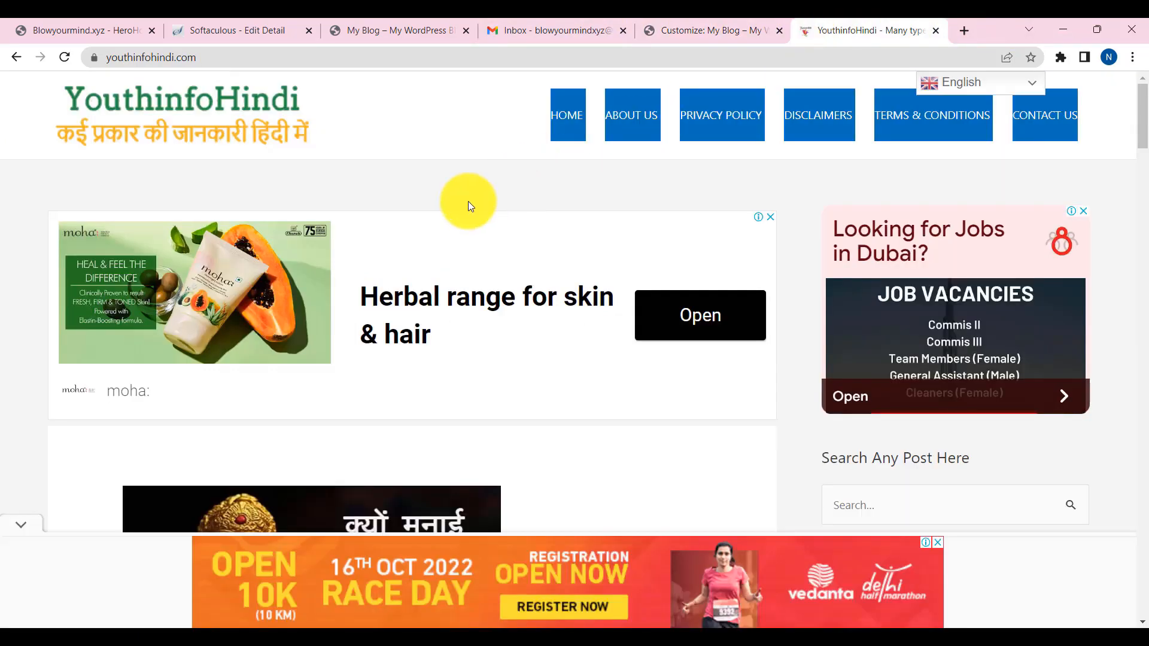
{"action": "left_click", "coordinate": [736, 27]}
{"action": "left_click", "coordinate": [199, 203]}
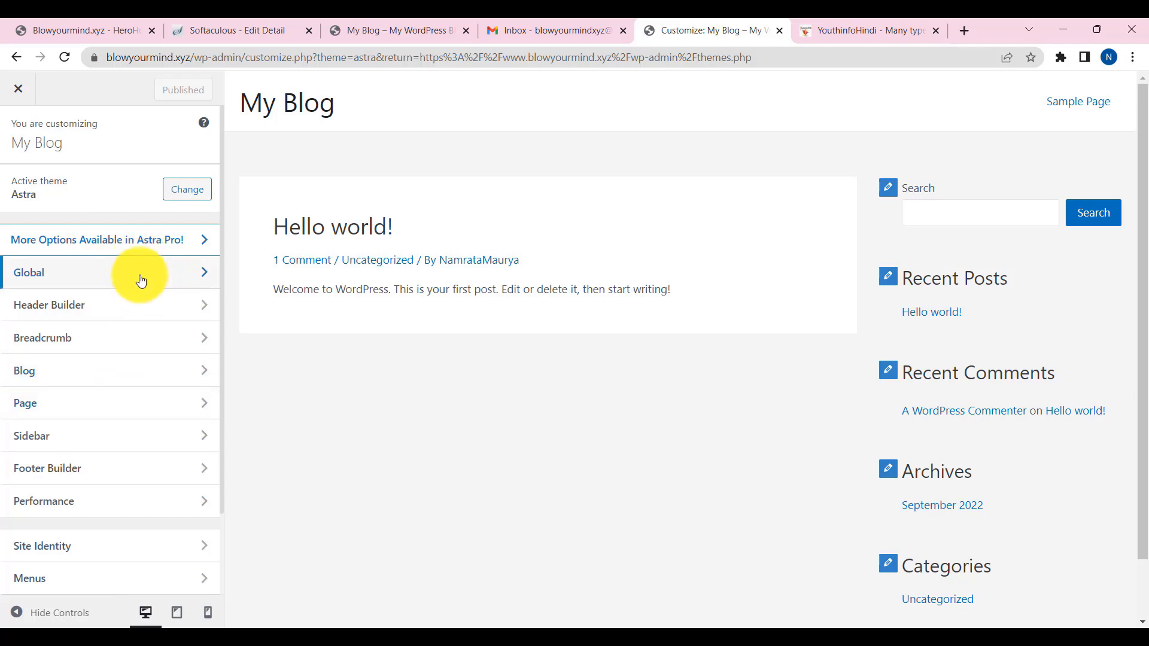
- In Header Builder > Site Title & Logo, replace the title 'My Blog' with 'Blow Your Mind'
{"action": "left_click", "coordinate": [126, 316]}
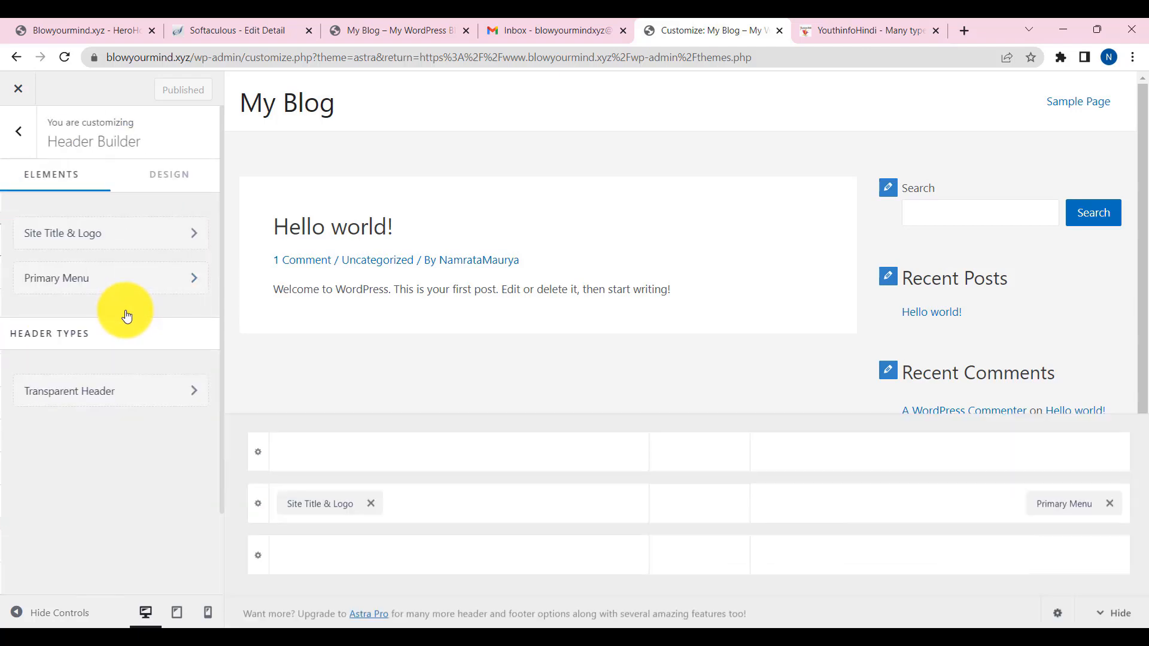
{"action": "left_click", "coordinate": [97, 238]}
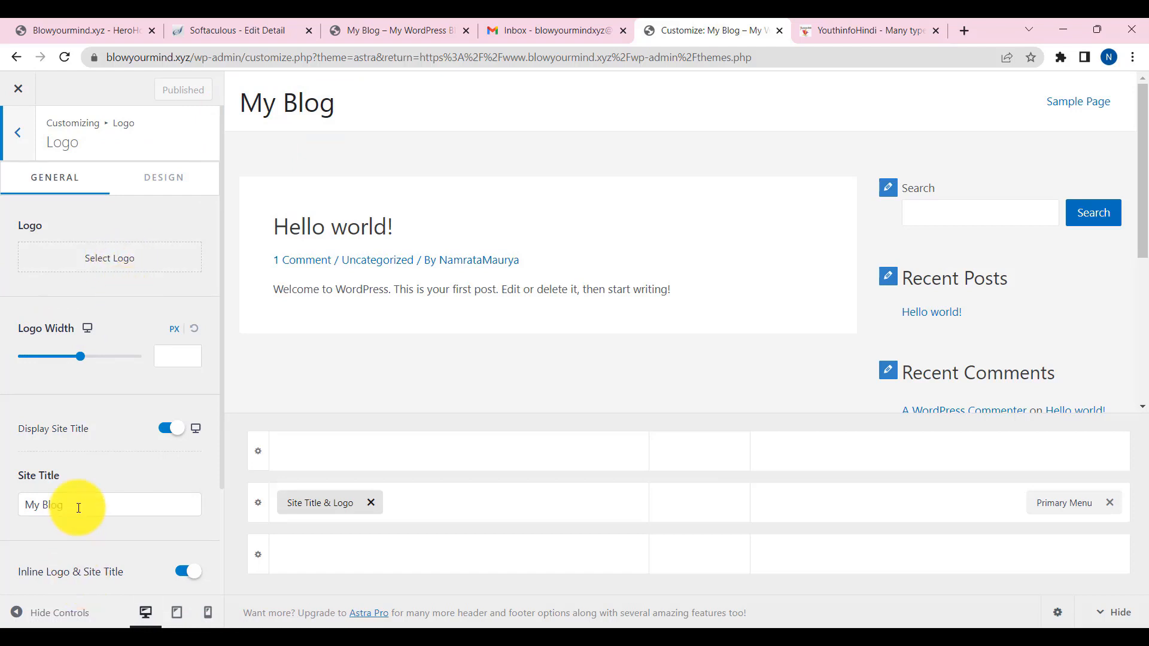
{"action": "left_click_drag", "start_coordinate": [77, 505], "coordinate": [1, 506]}
{"action": "type", "text": "Blow Your Mind"}
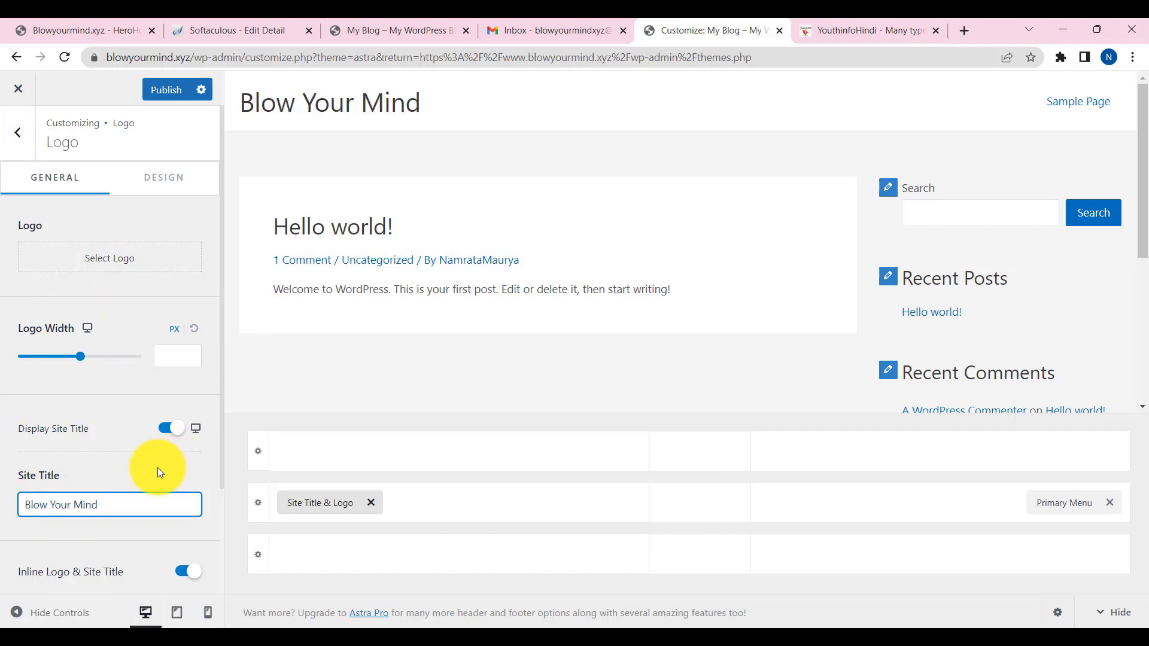
{"action": "scroll", "coordinate": [156, 468], "scroll_direction": "down", "scroll_amount": 2}
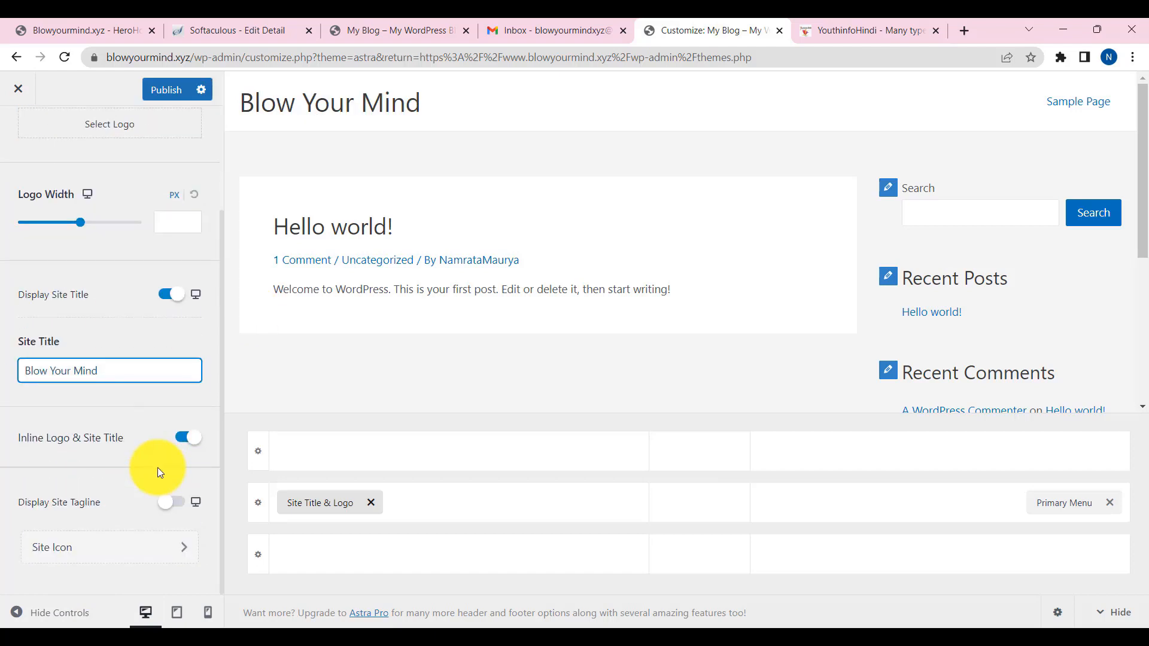
{"action": "scroll", "coordinate": [106, 267], "scroll_direction": "up", "scroll_amount": 2}
- Upload Downloads\cropped-12 as the logo, shift the crop box over the whole image, and crop it
{"action": "left_click", "coordinate": [104, 265]}
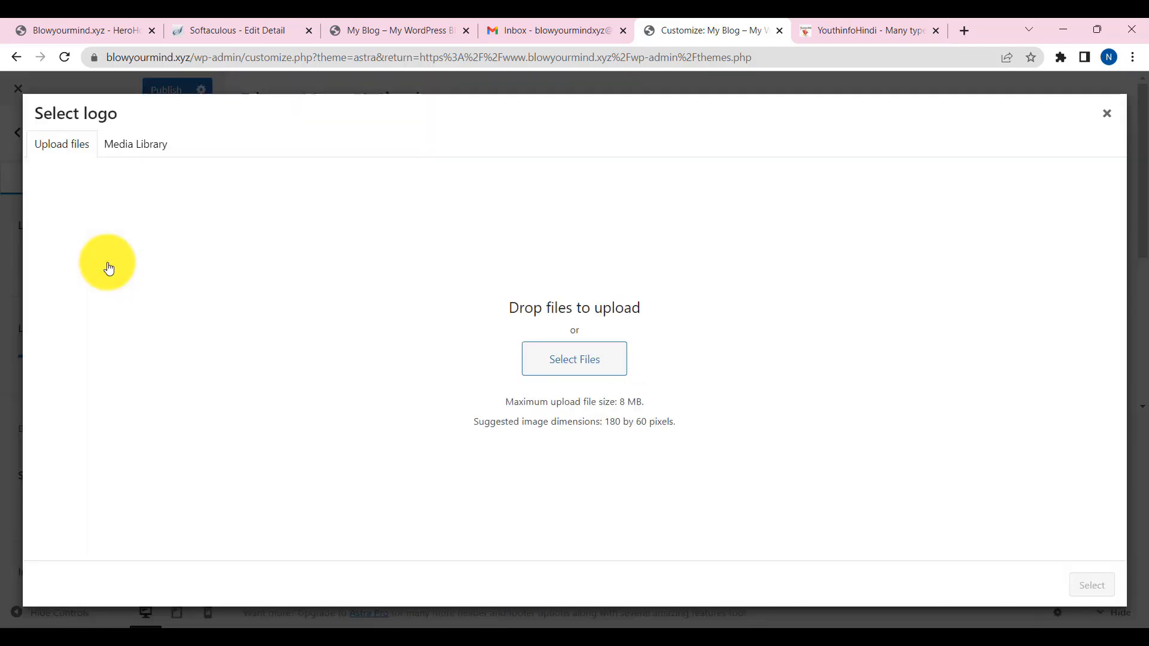
{"action": "left_click", "coordinate": [568, 357]}
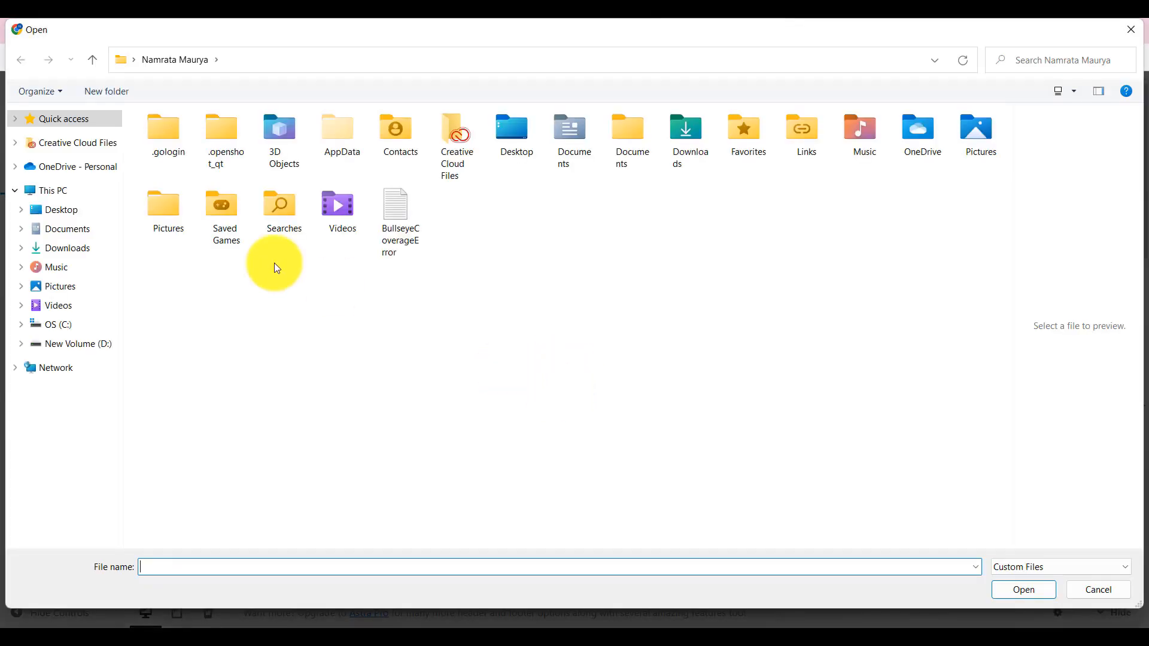
{"action": "left_click", "coordinate": [66, 248]}
{"action": "scroll", "coordinate": [463, 359], "scroll_direction": "down", "scroll_amount": 5}
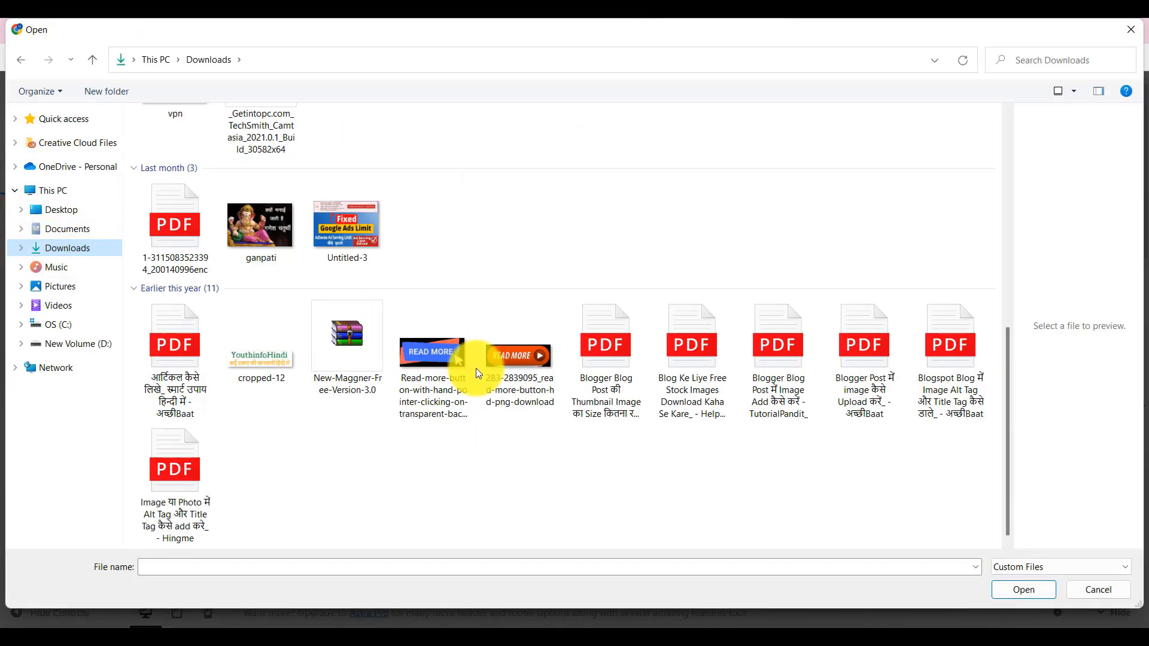
{"action": "left_click", "coordinate": [259, 365]}
{"action": "left_click", "coordinate": [1033, 595]}
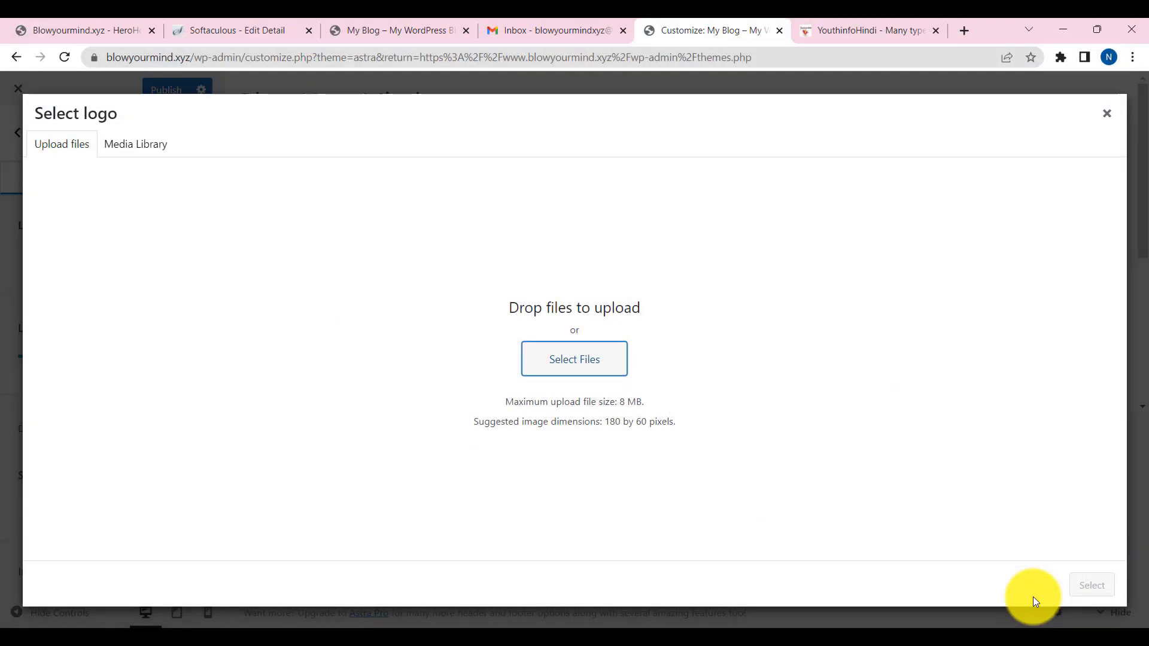
{"action": "left_click", "coordinate": [1093, 585]}
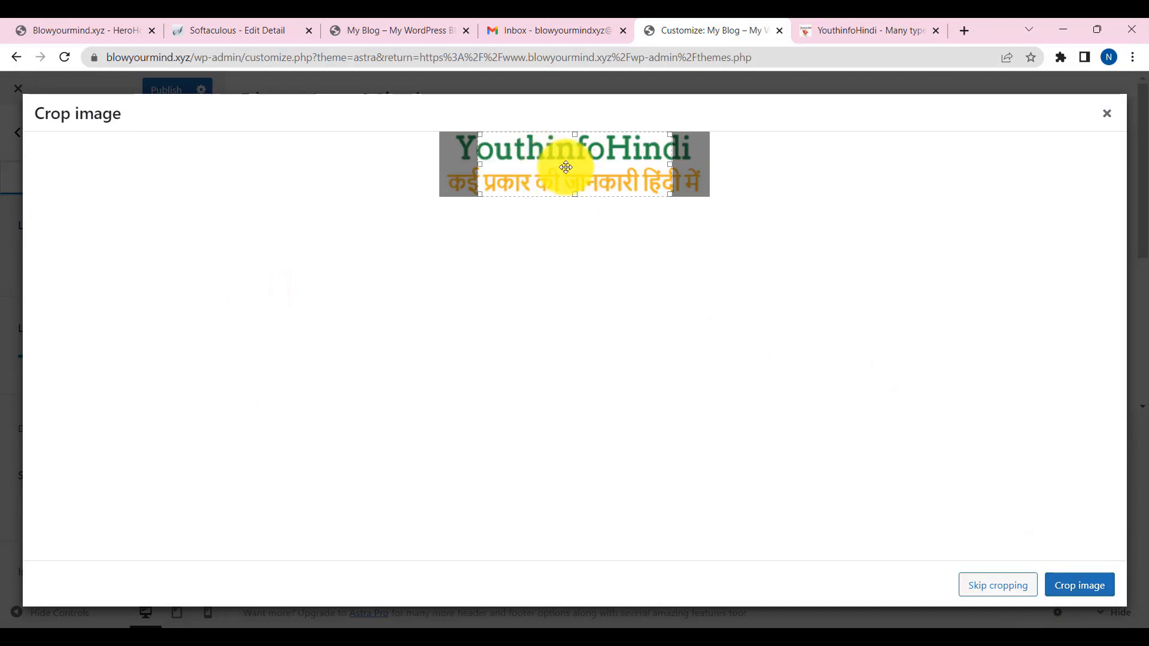
{"action": "left_click_drag", "start_coordinate": [564, 166], "coordinate": [710, 169]}
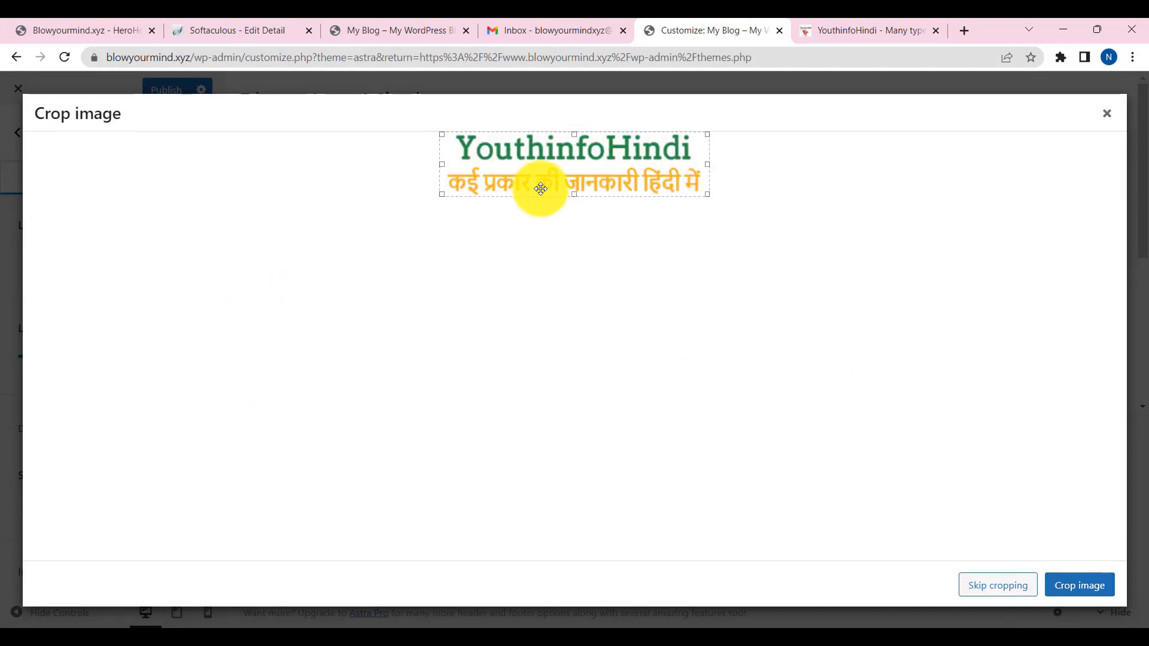
{"action": "left_click", "coordinate": [1085, 591]}
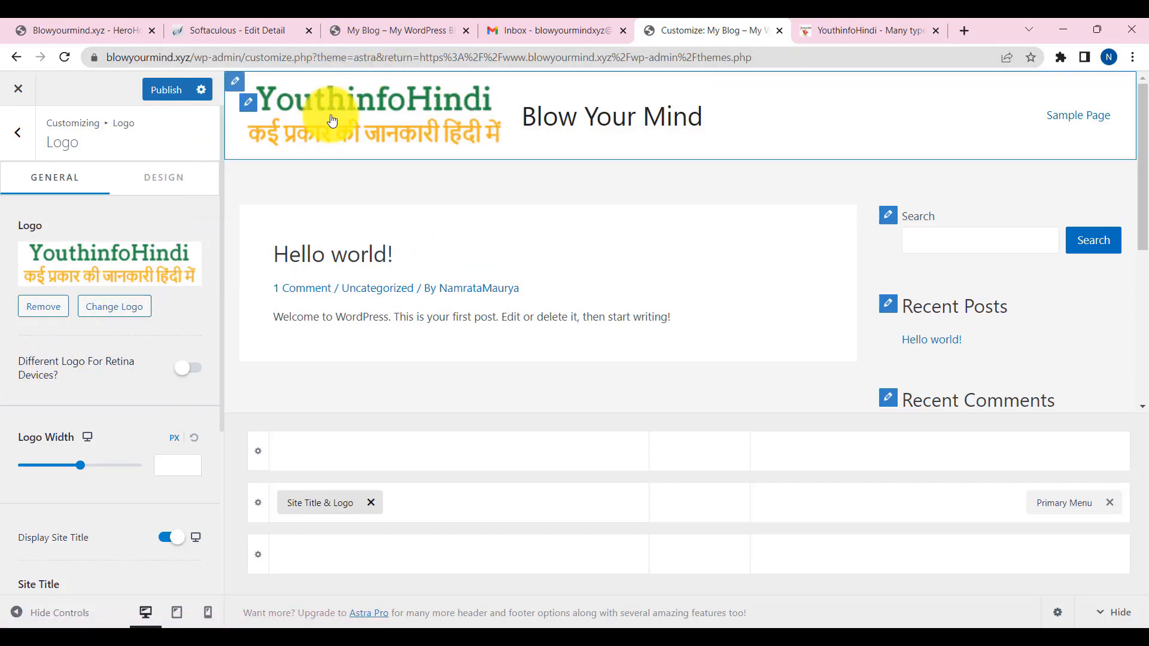
- Remove the logo from the header, recheck the YouthinfoHindi site, and go to the site icon settings
{"action": "left_click", "coordinate": [44, 313]}
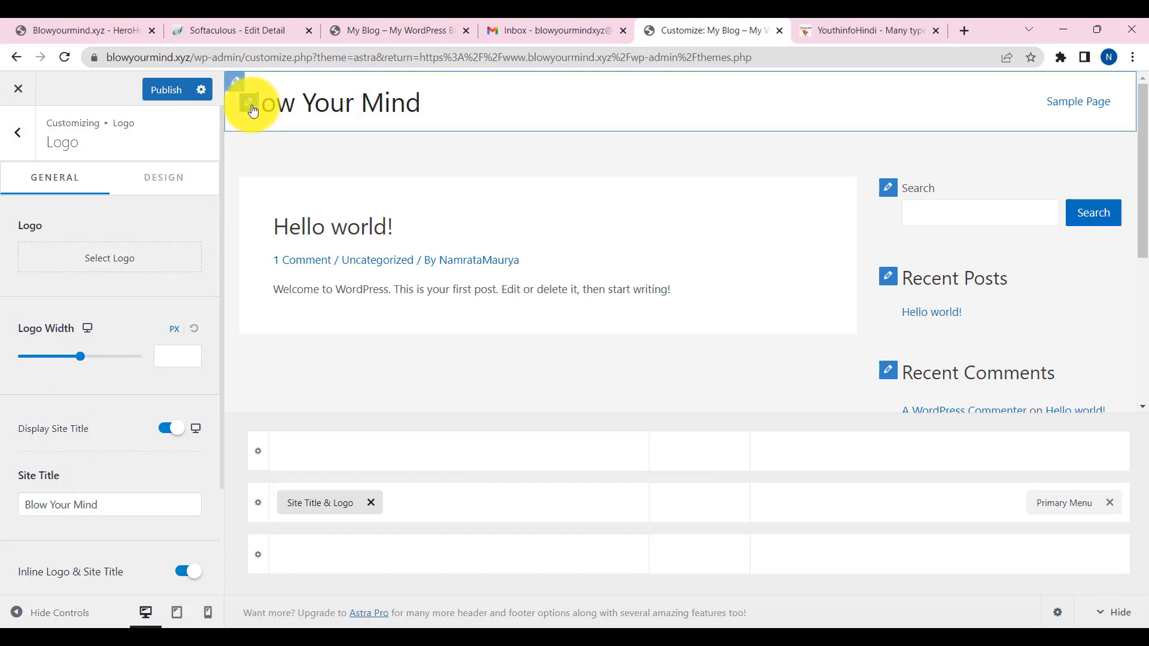
{"action": "scroll", "coordinate": [50, 457], "scroll_direction": "down", "scroll_amount": 2}
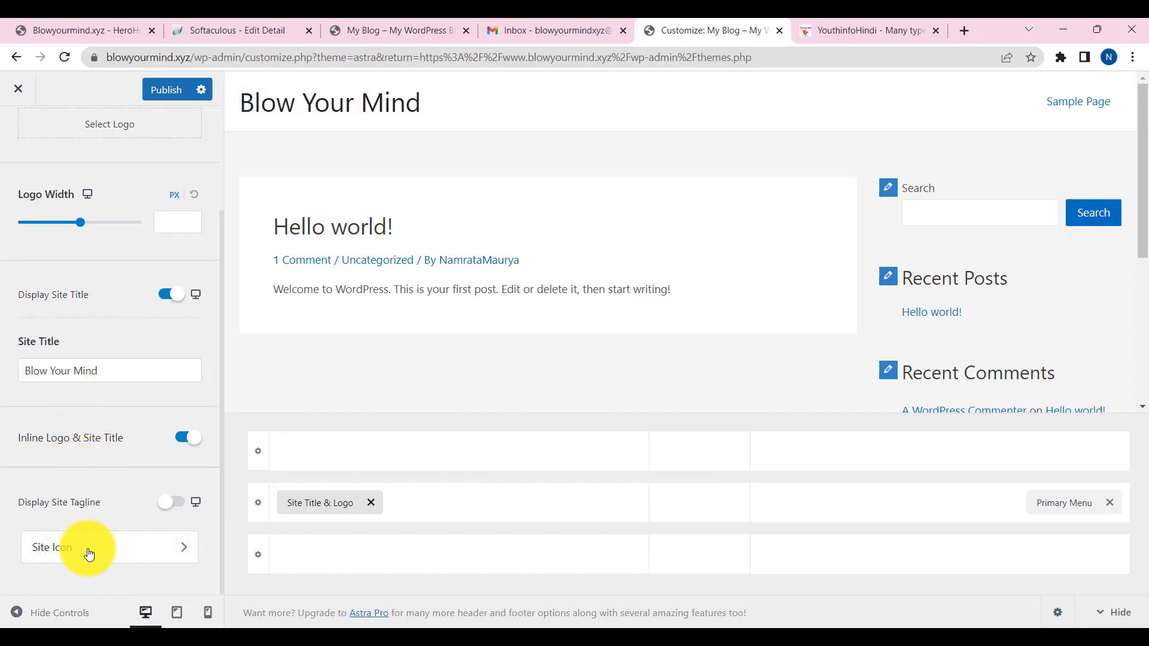
{"action": "left_click", "coordinate": [834, 27]}
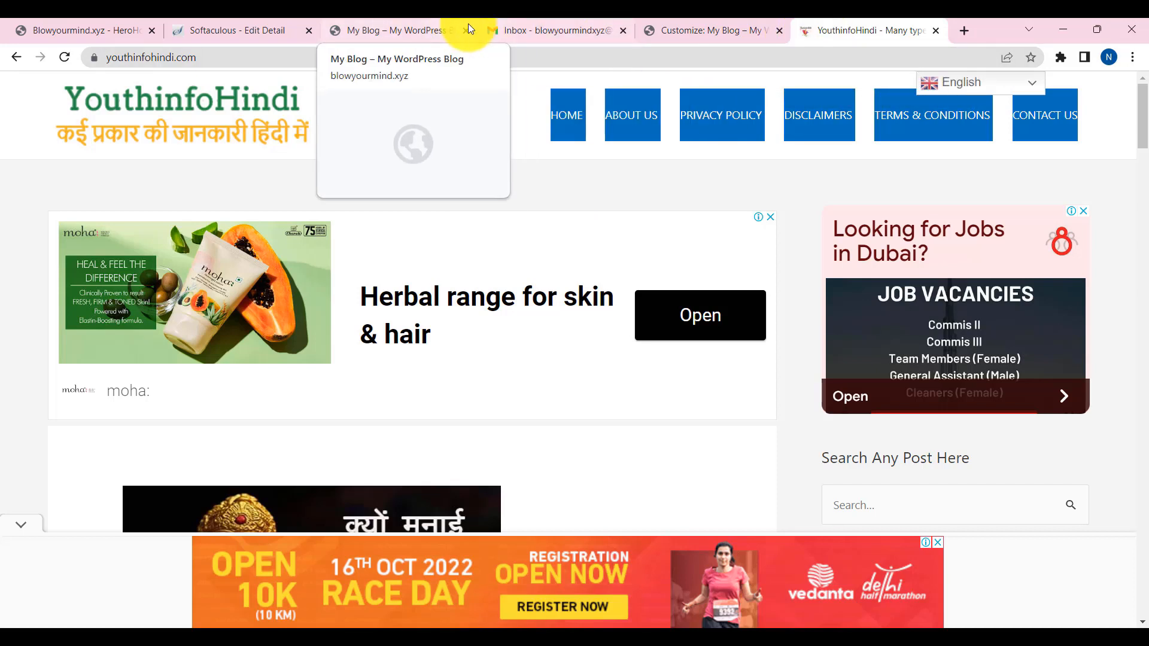
{"action": "left_click", "coordinate": [670, 30]}
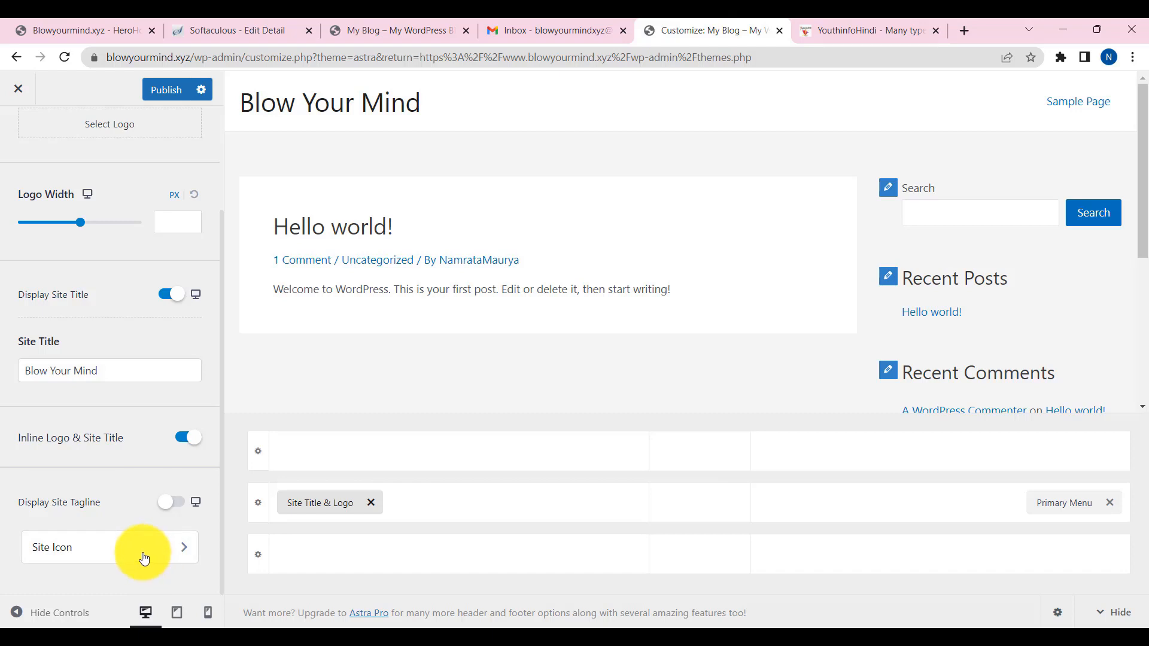
{"action": "left_click", "coordinate": [107, 559]}
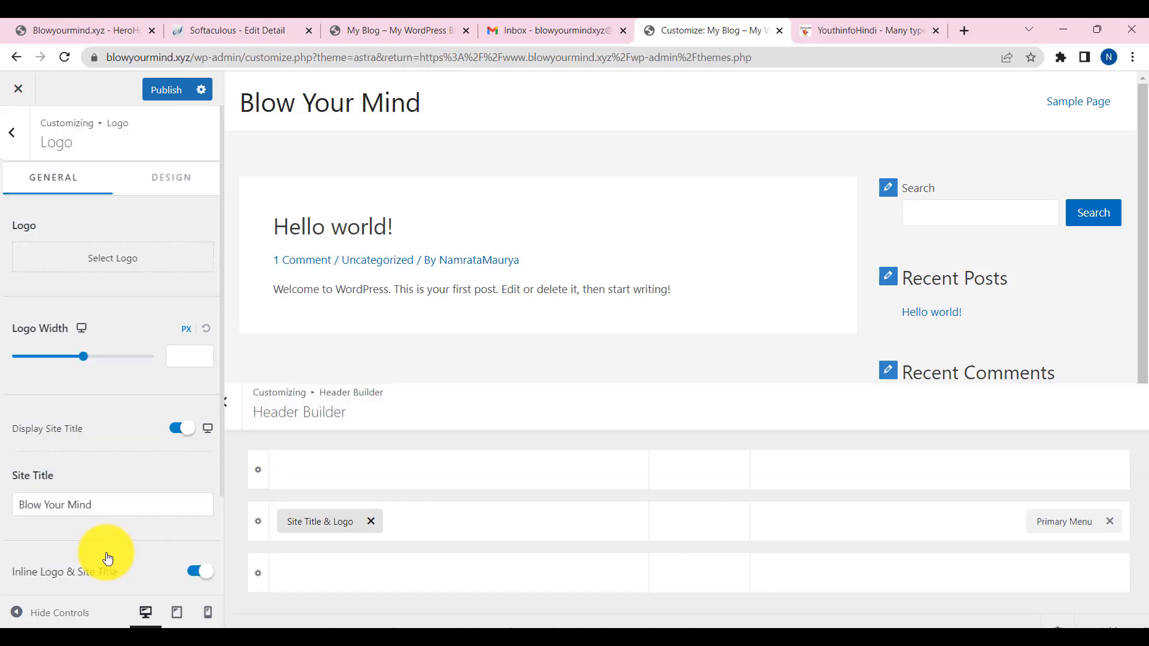
{"action": "left_click", "coordinate": [116, 275]}
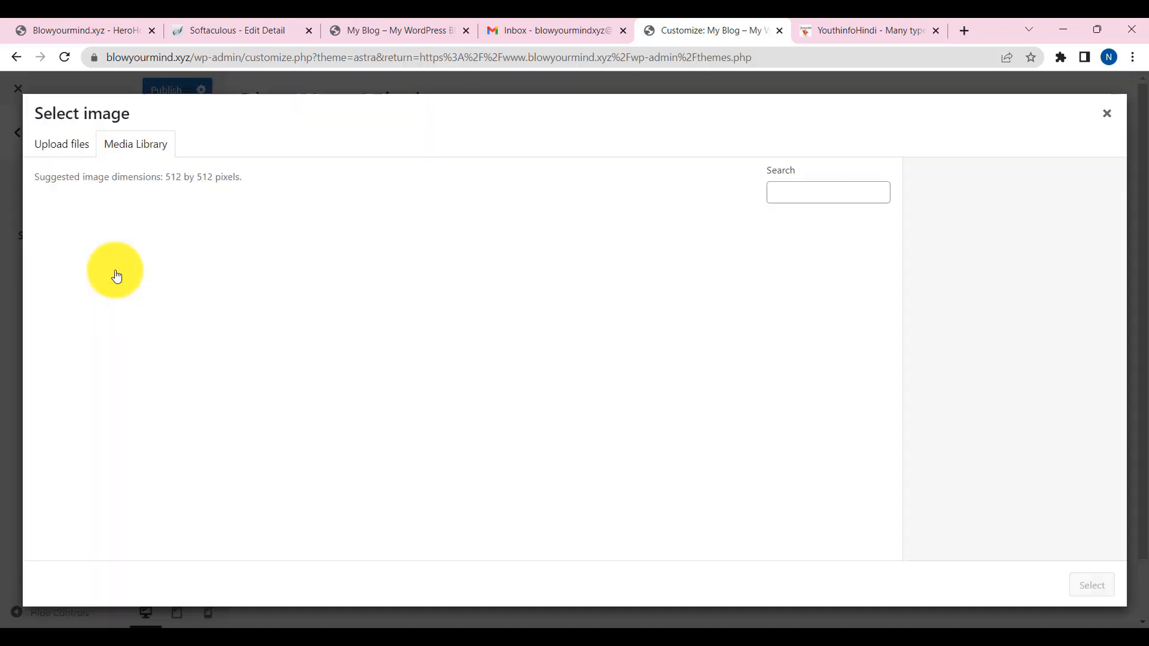
{"action": "left_click", "coordinate": [188, 267]}
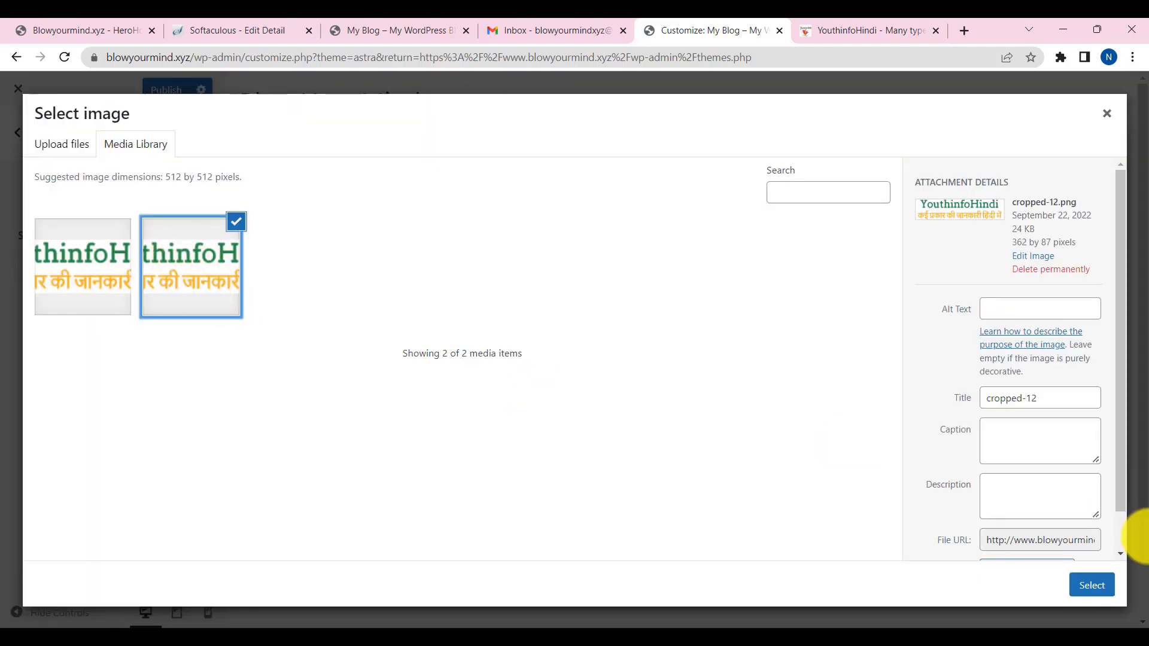
{"action": "left_click", "coordinate": [1112, 584]}
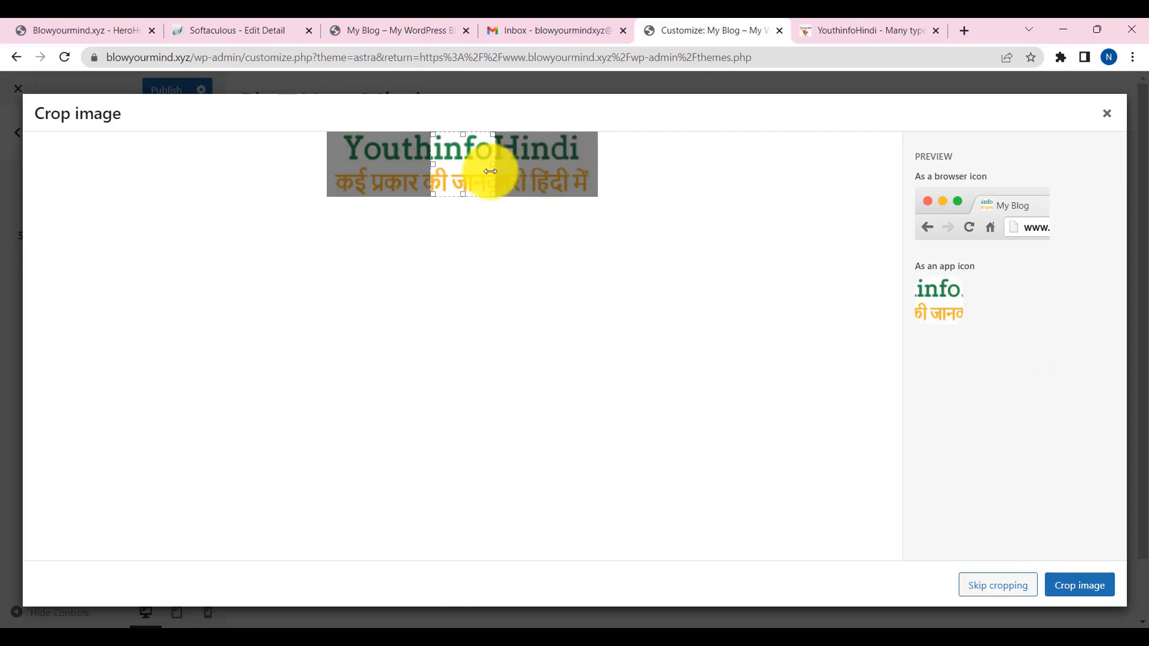
{"action": "left_click_drag", "start_coordinate": [478, 164], "coordinate": [344, 174]}
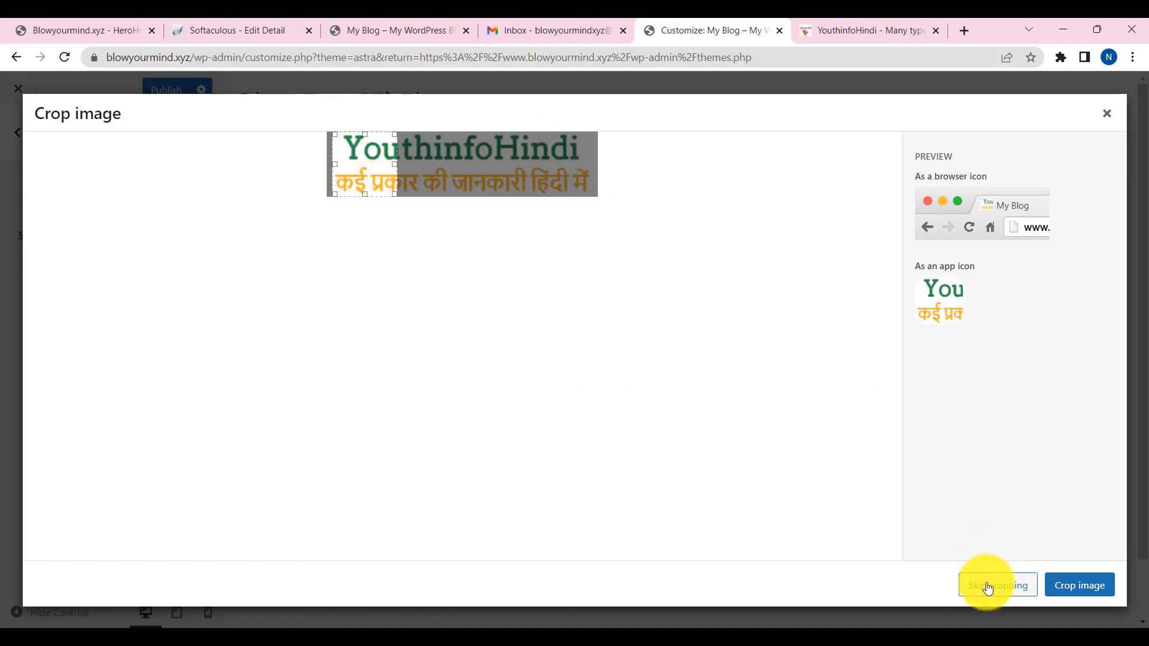
{"action": "left_click", "coordinate": [998, 585]}
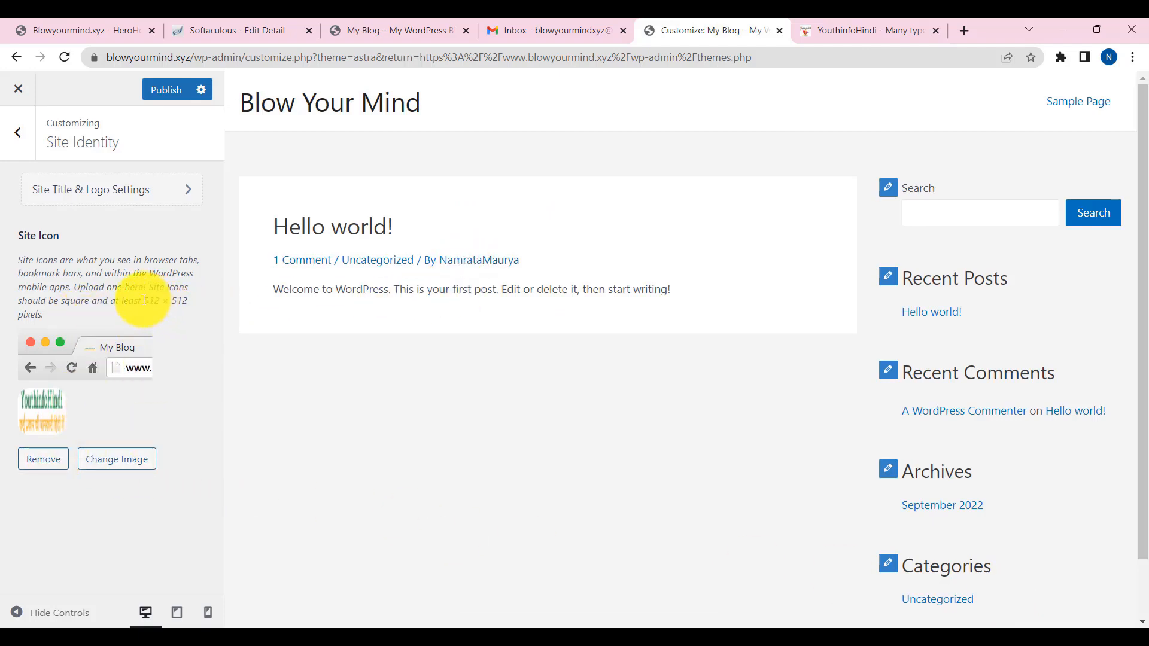
{"action": "left_click_drag", "start_coordinate": [143, 300], "coordinate": [200, 305]}
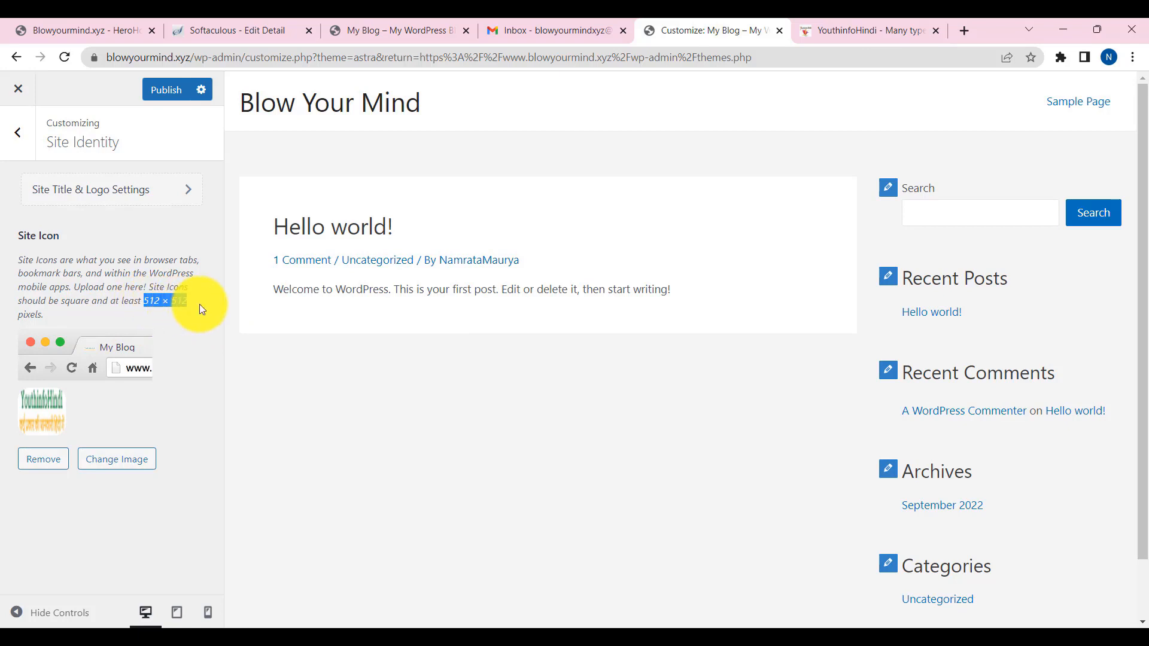
{"action": "left_click", "coordinate": [58, 462]}
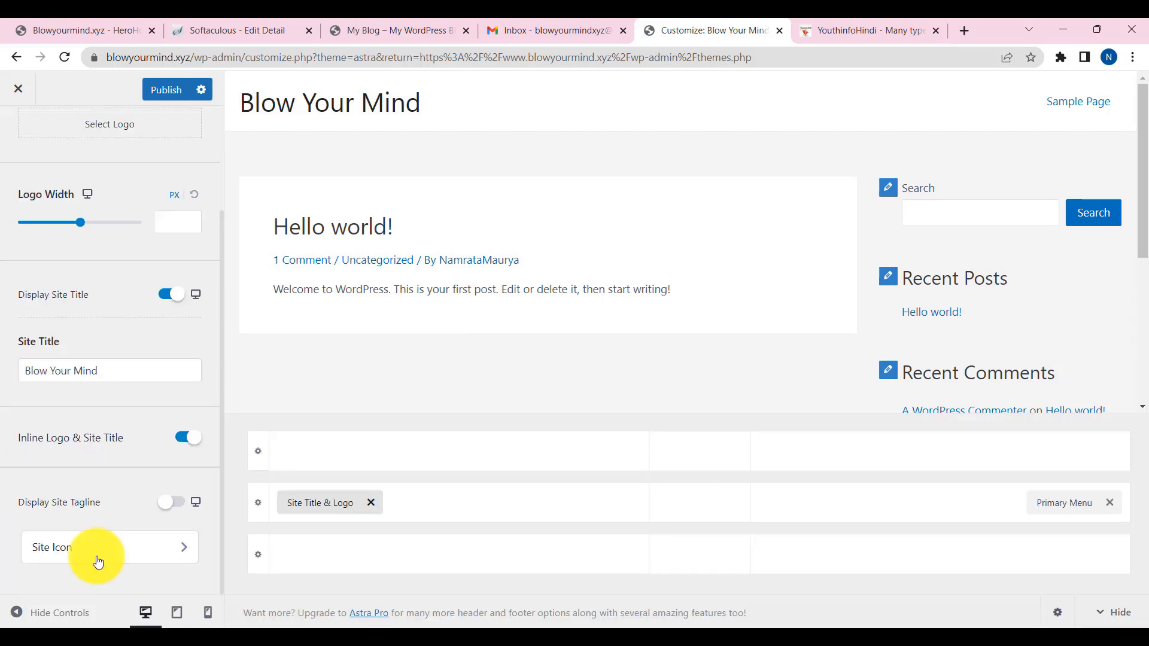
{"action": "scroll", "coordinate": [100, 446], "scroll_direction": "up", "scroll_amount": 3}
- Inspect the Primary Menu configuration and menu locations, then back out to the root customizer sections
{"action": "left_click", "coordinate": [23, 142]}
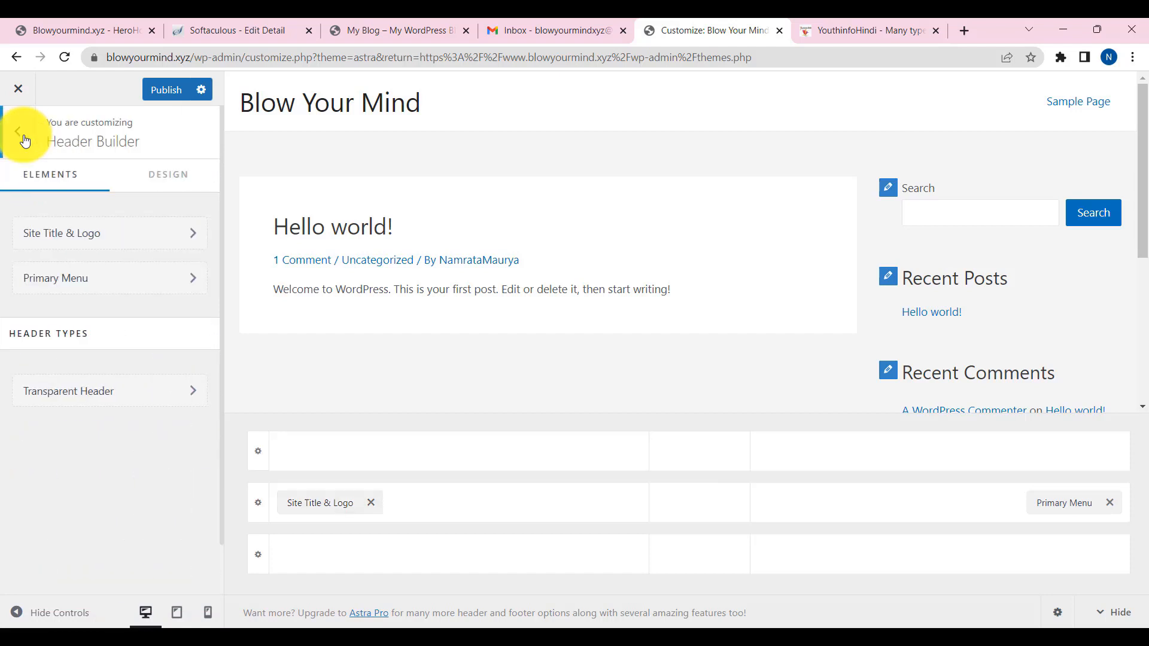
{"action": "left_click", "coordinate": [75, 278]}
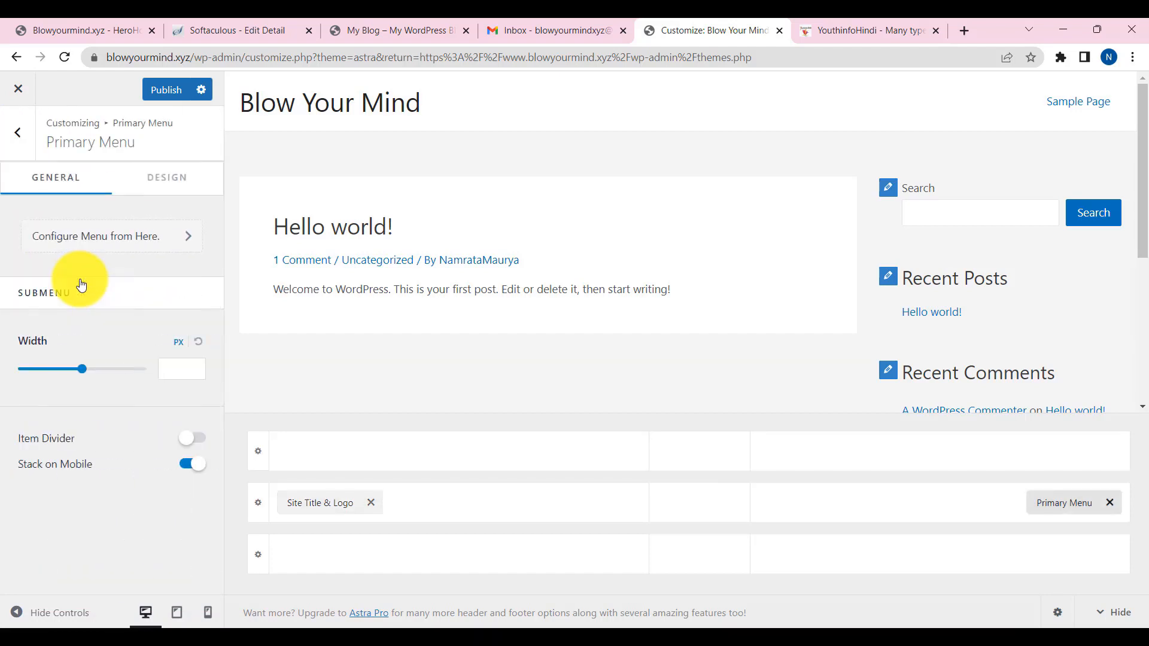
{"action": "left_click", "coordinate": [119, 242]}
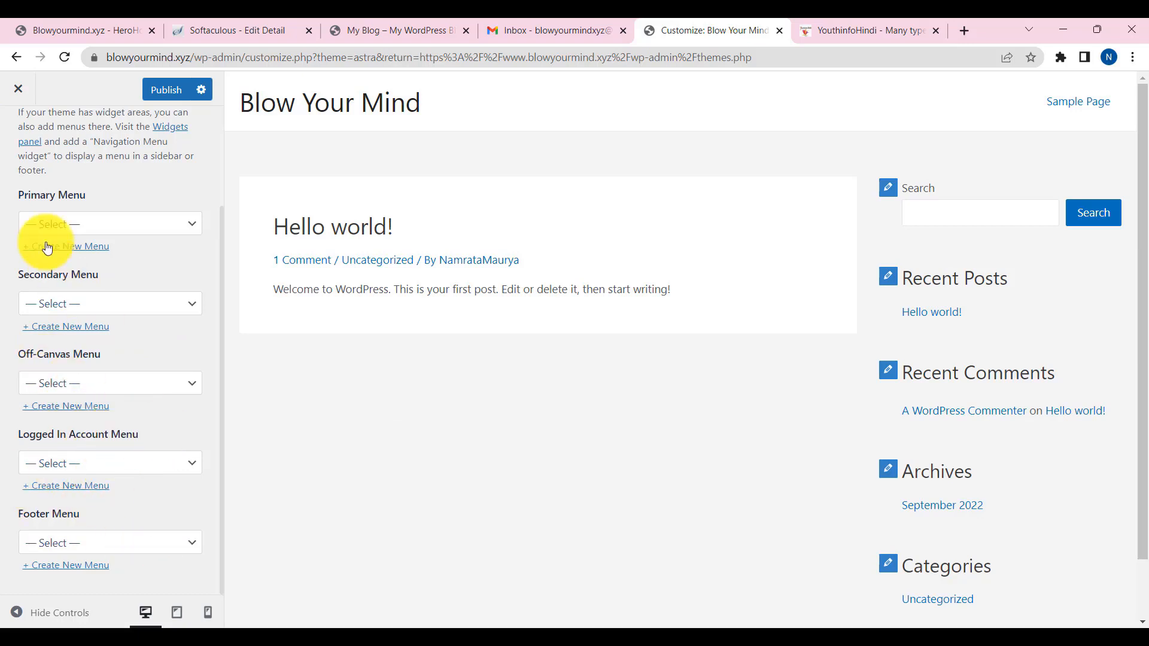
{"action": "scroll", "coordinate": [48, 209], "scroll_direction": "up", "scroll_amount": 3}
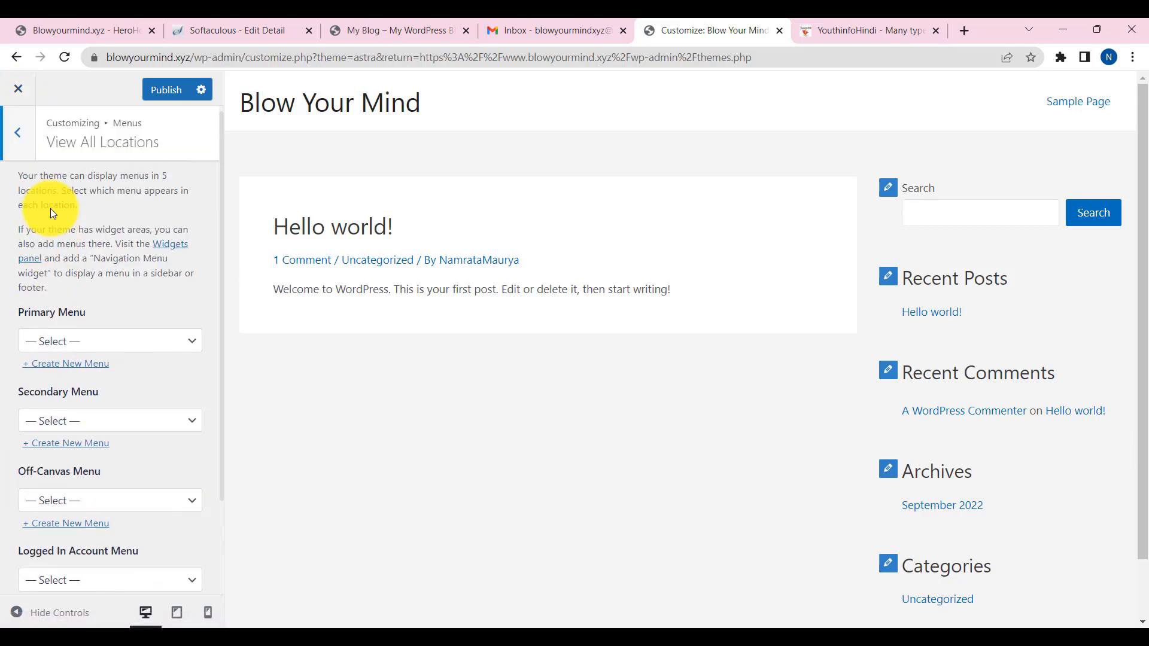
{"action": "left_click", "coordinate": [19, 130]}
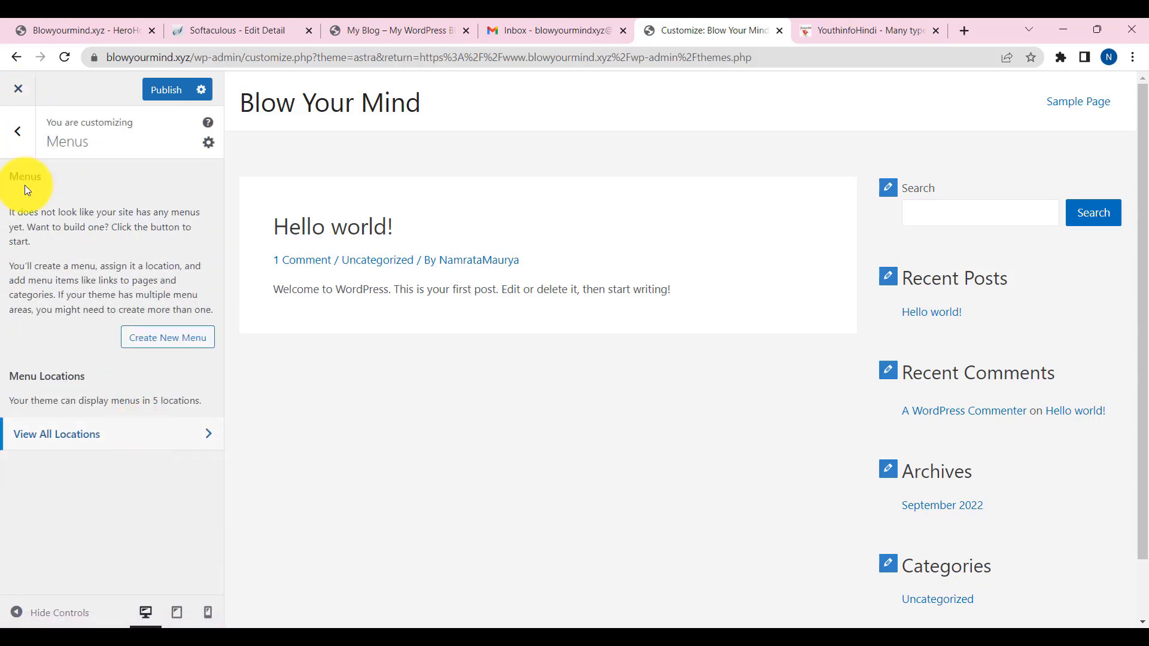
{"action": "left_click", "coordinate": [18, 133]}
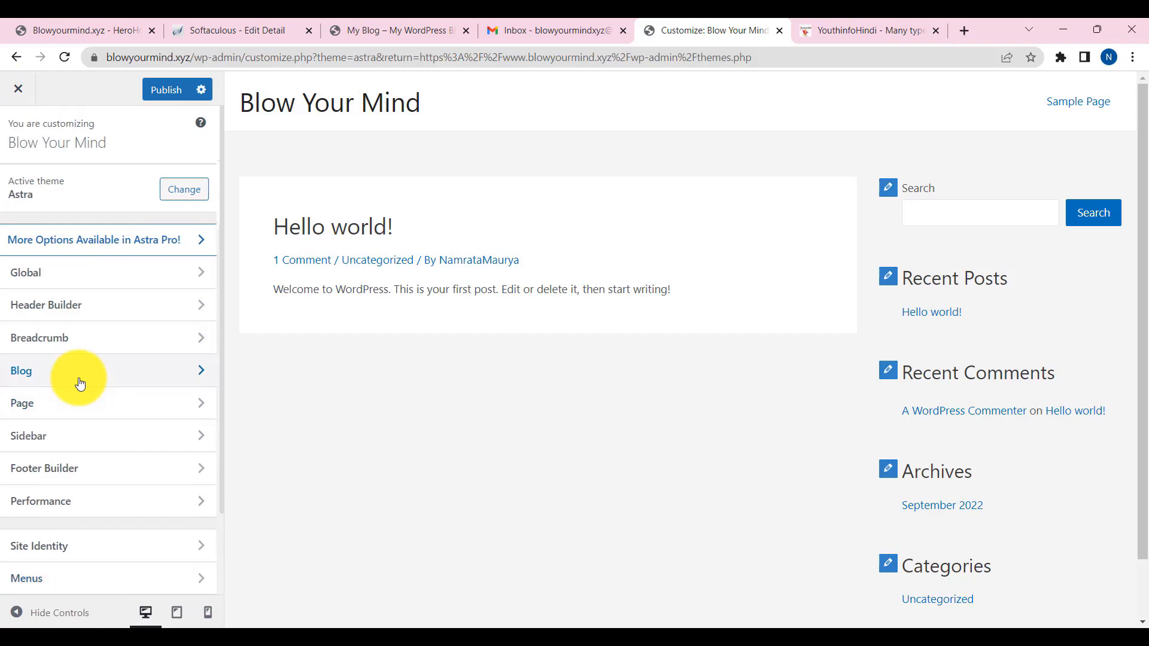
- Review the Blog > Blog / Archive General options, where post content is set to Excerpt
{"action": "left_click", "coordinate": [79, 377]}
{"action": "left_click", "coordinate": [102, 189]}
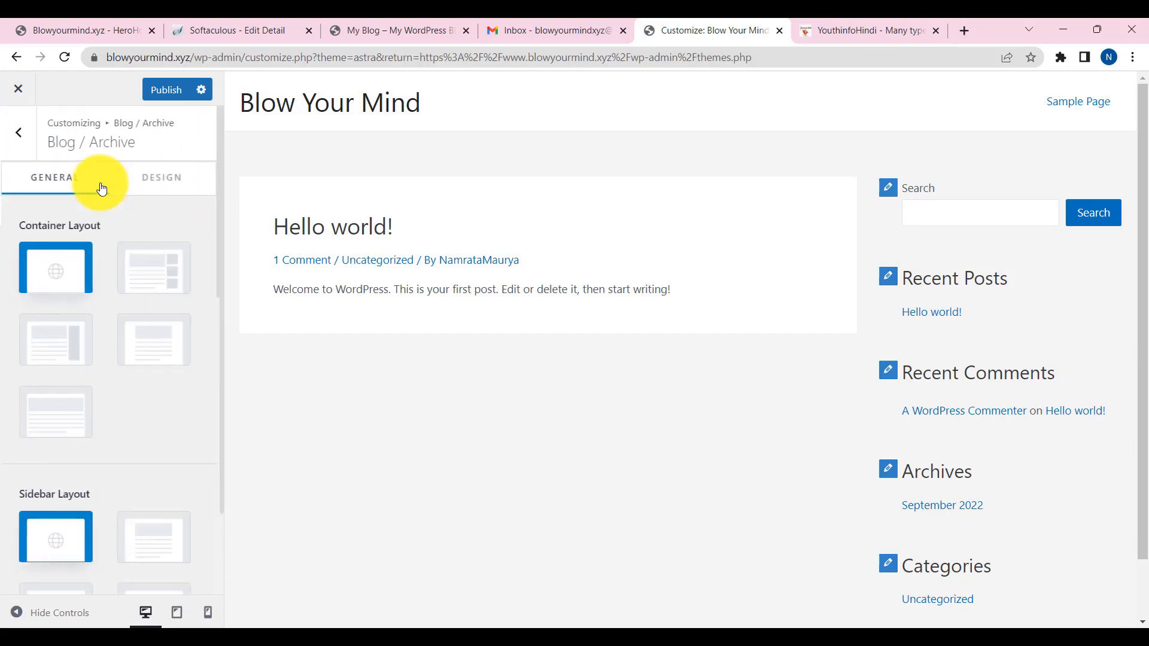
{"action": "scroll", "coordinate": [99, 224], "scroll_direction": "down", "scroll_amount": 4}
{"action": "scroll", "coordinate": [106, 306], "scroll_direction": "down", "scroll_amount": 4}
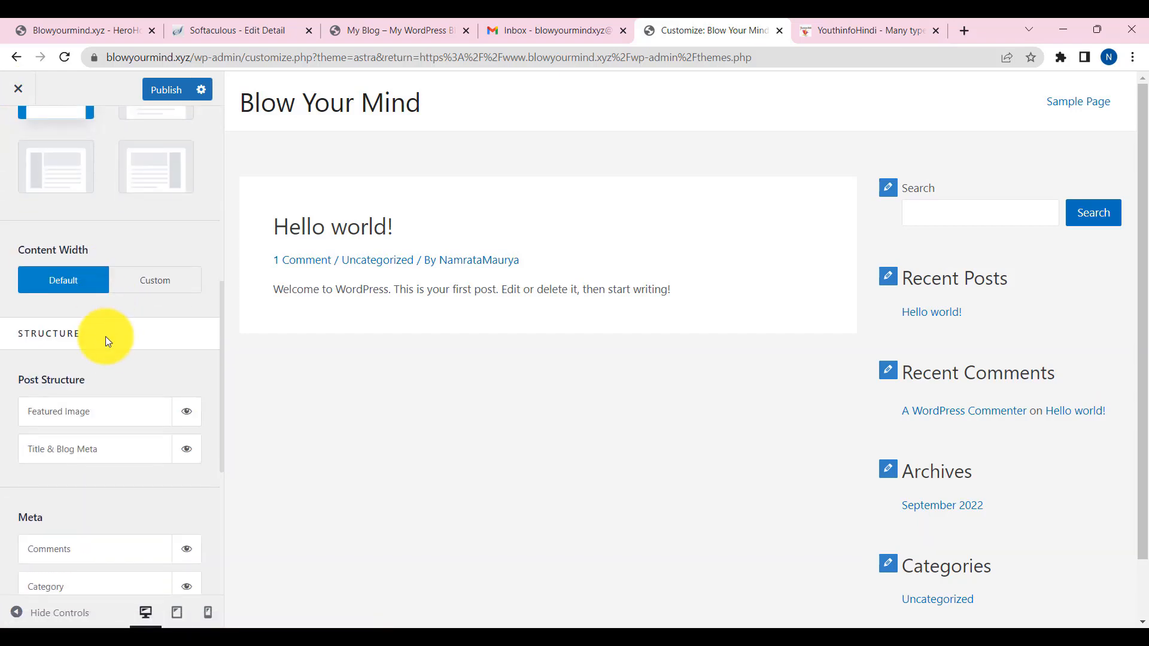
{"action": "scroll", "coordinate": [105, 357], "scroll_direction": "down", "scroll_amount": 5}
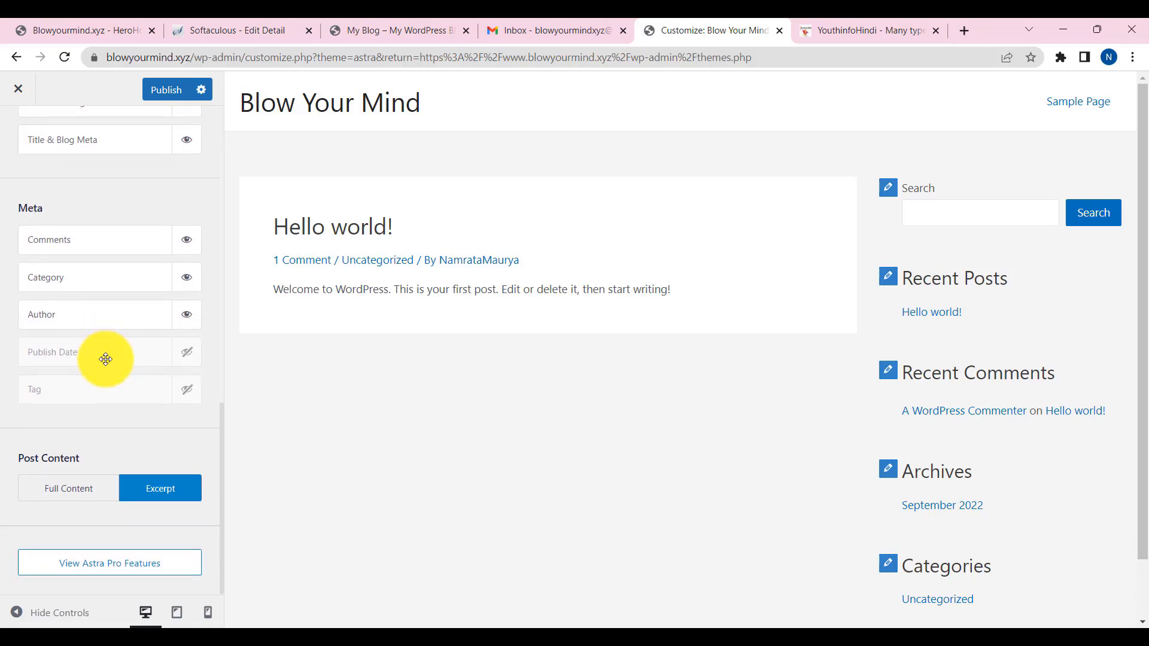
{"action": "scroll", "coordinate": [106, 359], "scroll_direction": "up", "scroll_amount": 2}
{"action": "scroll", "coordinate": [105, 359], "scroll_direction": "up", "scroll_amount": 6}
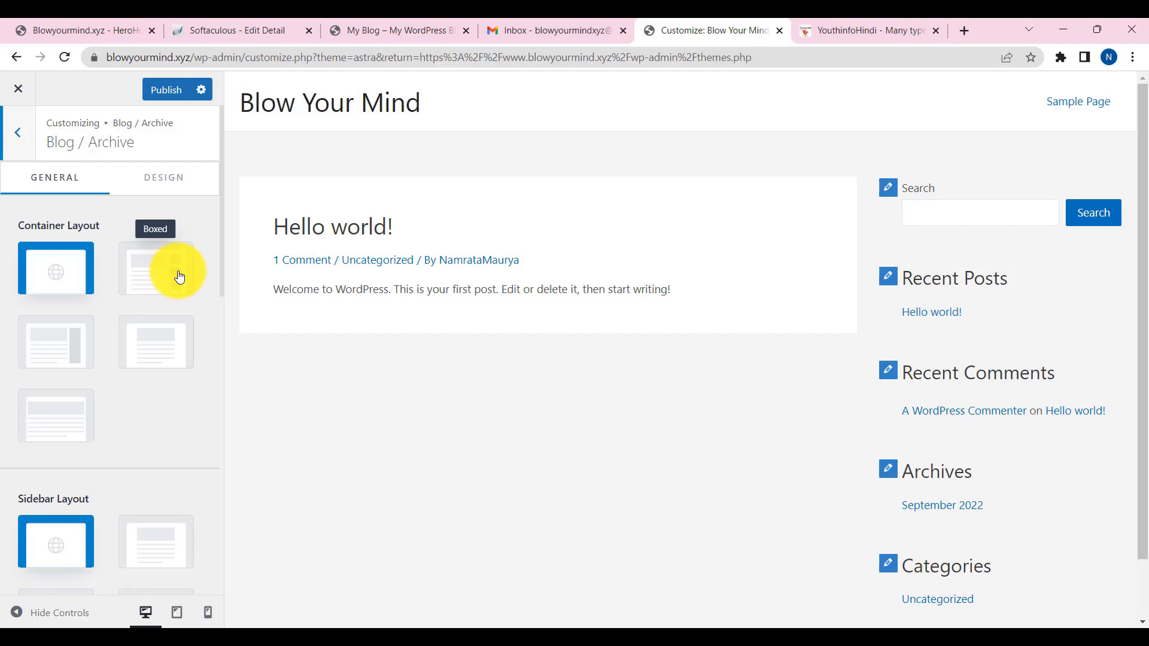
{"action": "scroll", "coordinate": [555, 378], "scroll_direction": "down", "scroll_amount": 2}
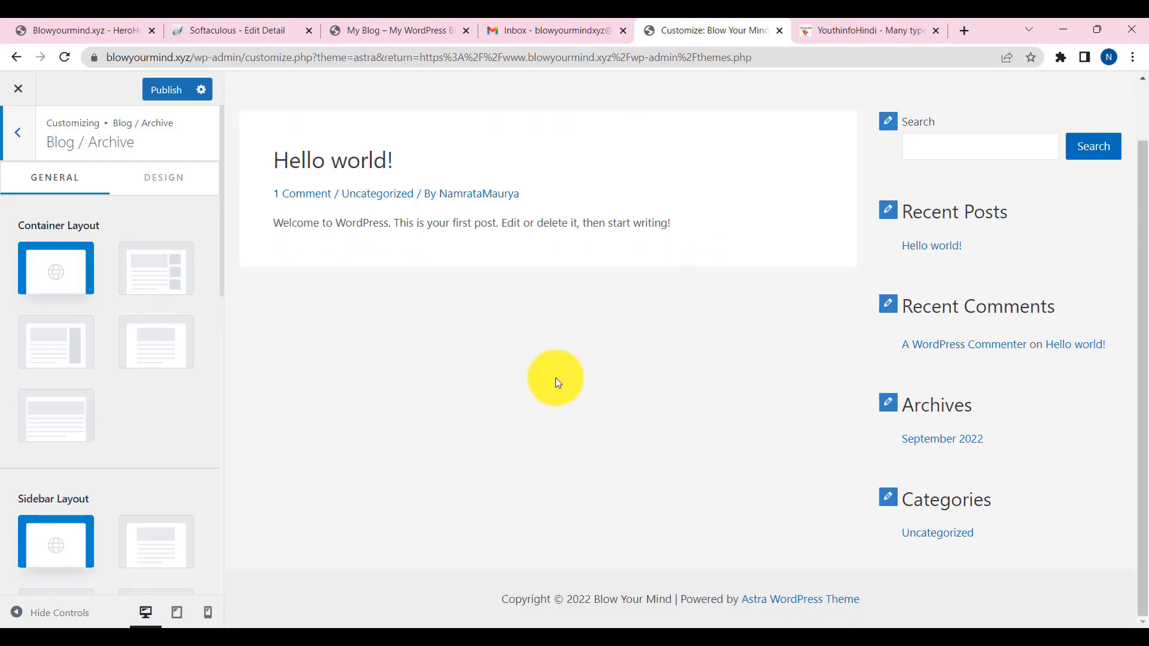
{"action": "scroll", "coordinate": [468, 391], "scroll_direction": "up", "scroll_amount": 2}
{"action": "scroll", "coordinate": [114, 469], "scroll_direction": "down", "scroll_amount": 6}
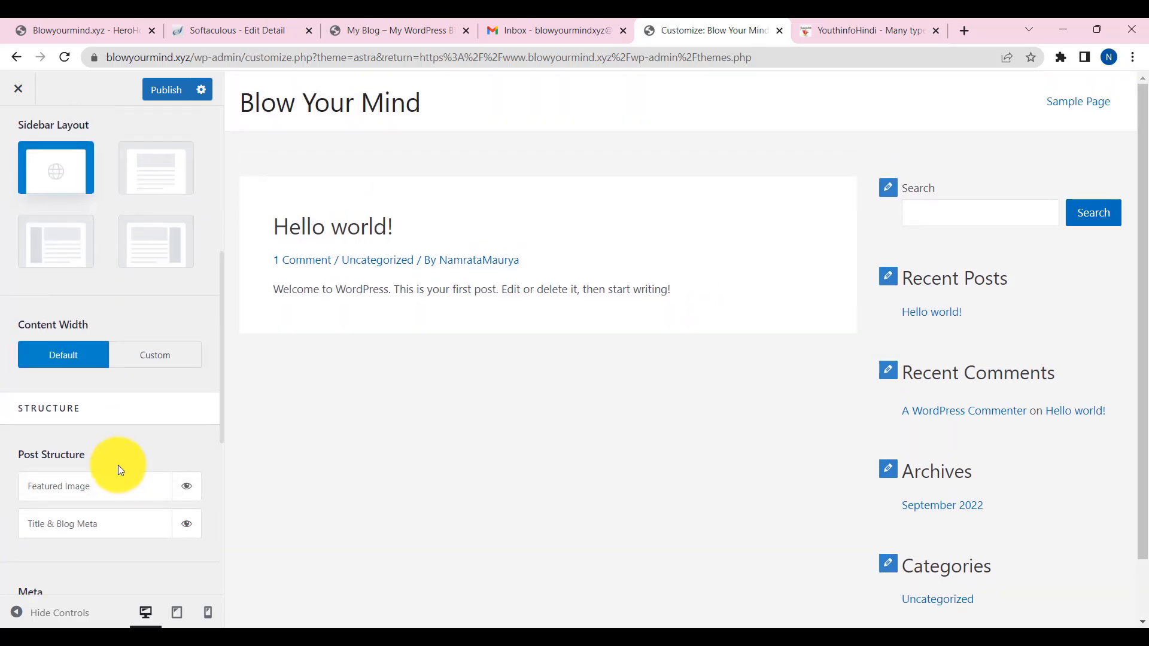
{"action": "scroll", "coordinate": [117, 464], "scroll_direction": "down", "scroll_amount": 5}
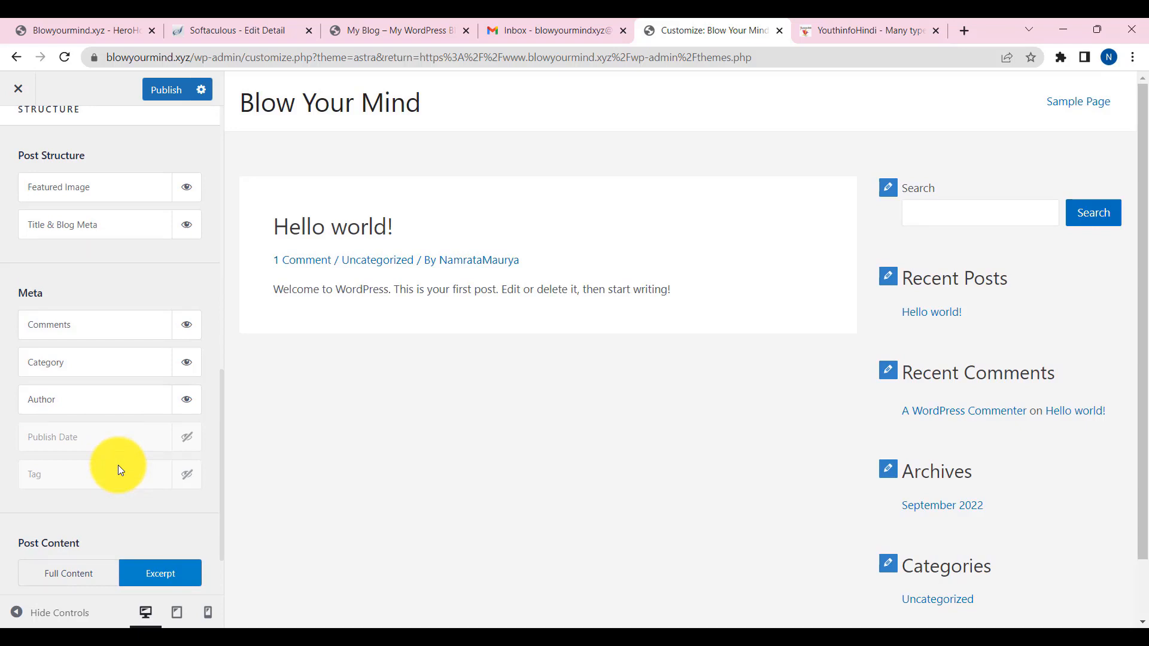
{"action": "scroll", "coordinate": [145, 435], "scroll_direction": "up", "scroll_amount": 10}
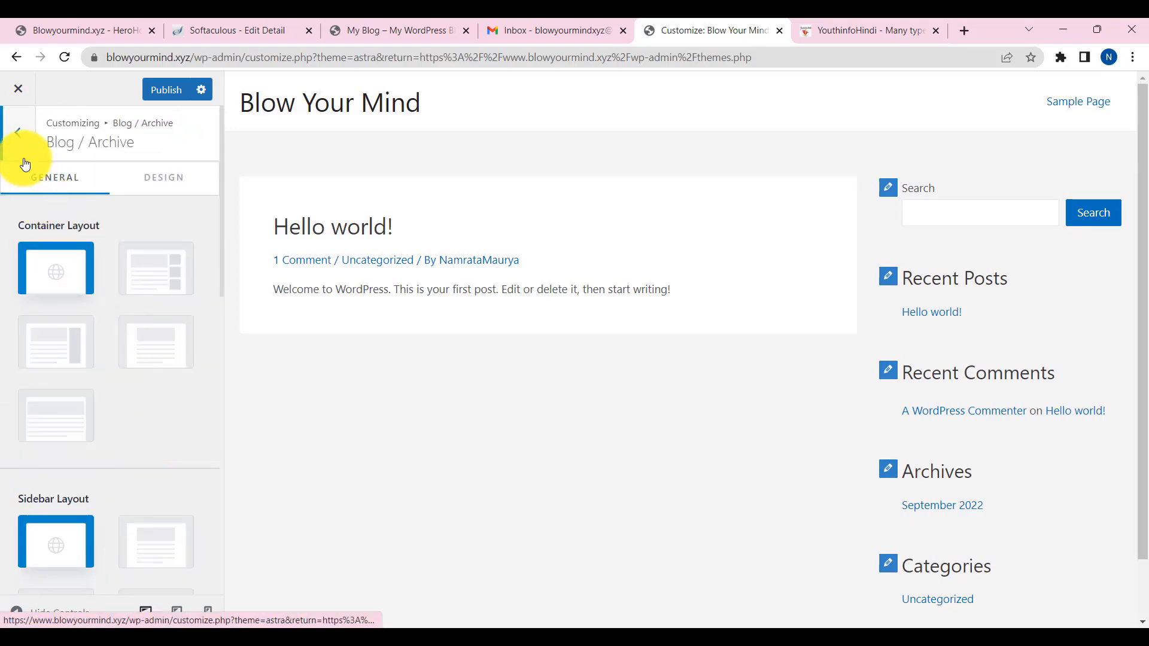
- Look through the Sidebar and Page layout settings, then open Footer Builder showing its Copyright element
{"action": "left_click", "coordinate": [19, 141]}
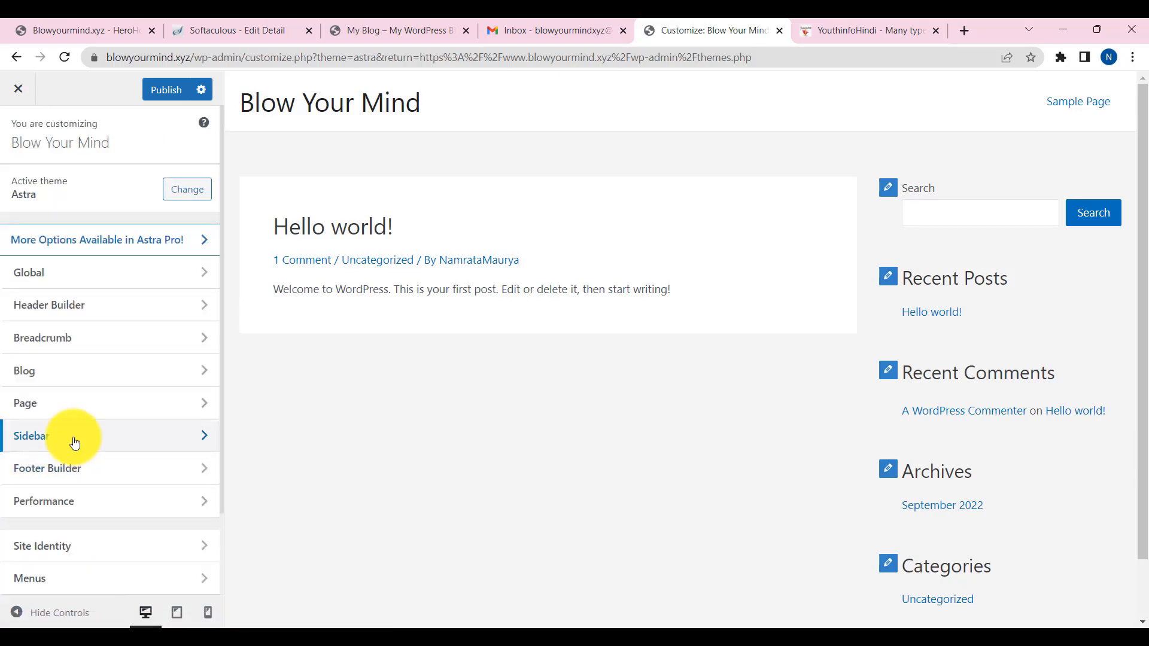
{"action": "left_click", "coordinate": [75, 442]}
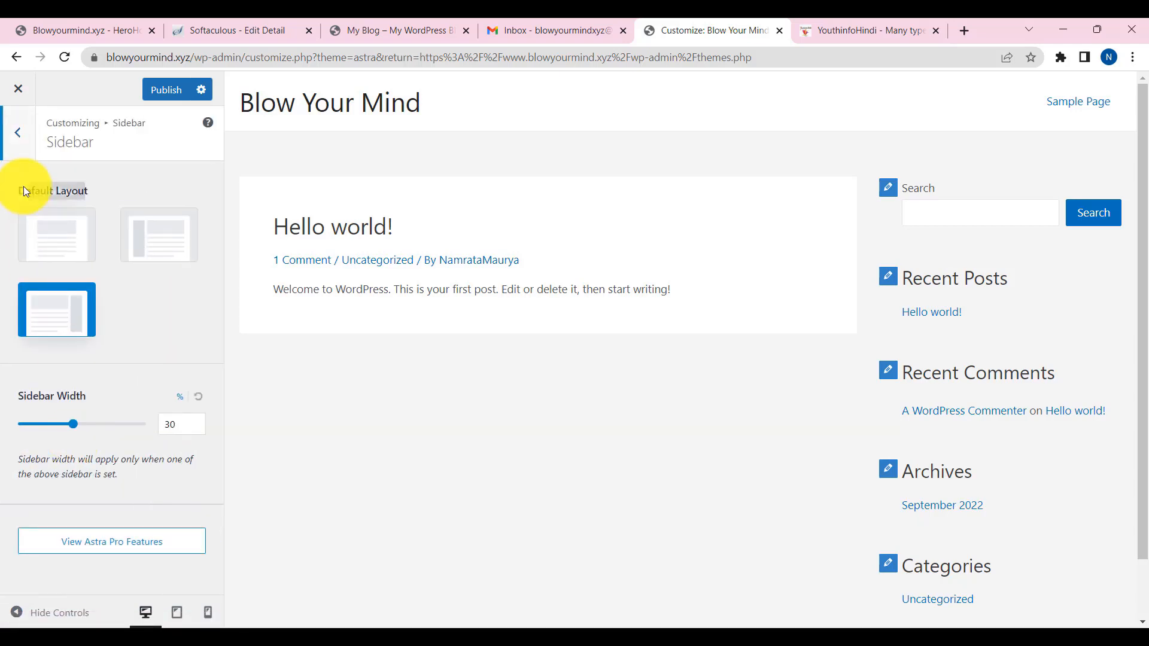
{"action": "left_click", "coordinate": [17, 134]}
{"action": "left_click", "coordinate": [58, 402]}
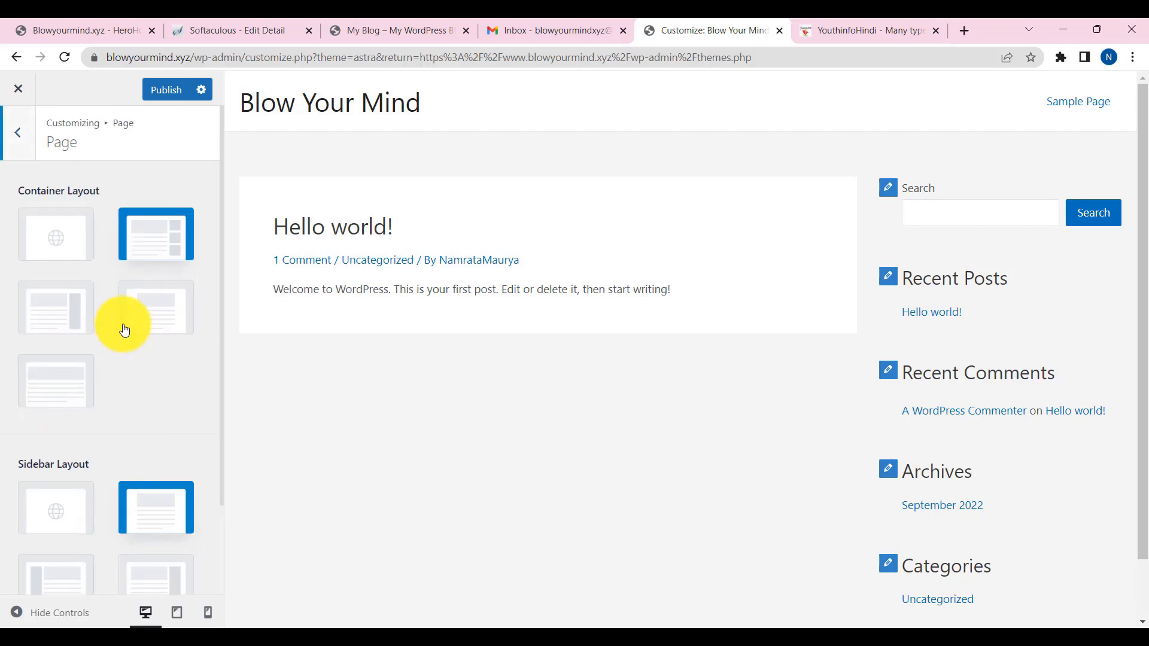
{"action": "scroll", "coordinate": [120, 323], "scroll_direction": "down", "scroll_amount": 2}
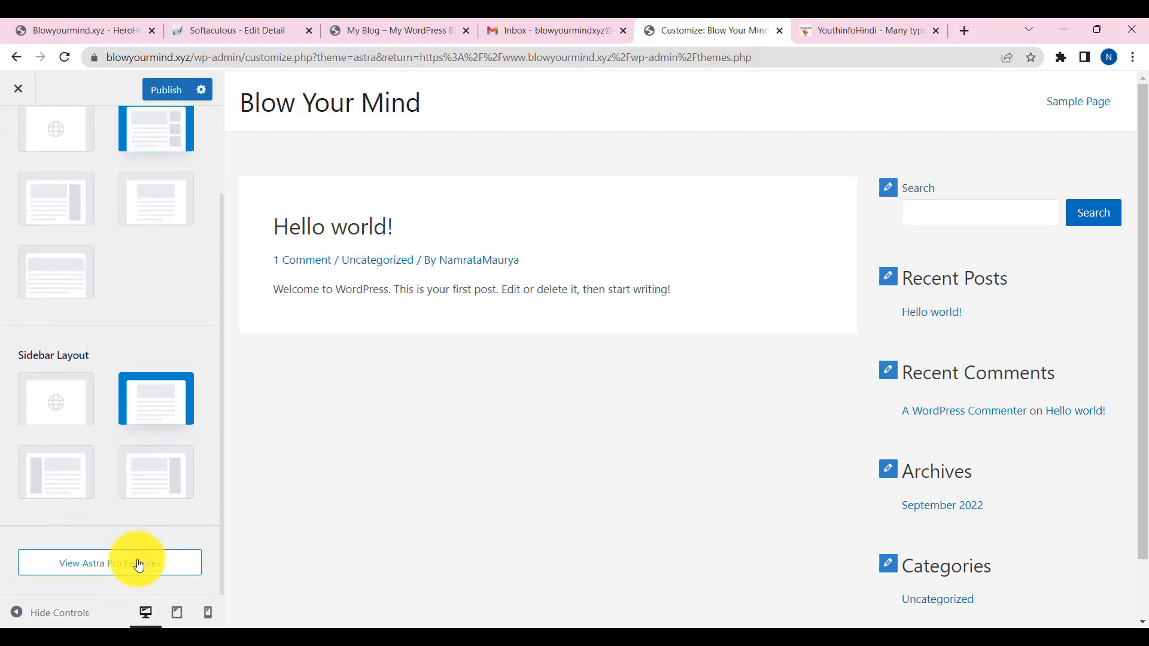
{"action": "scroll", "coordinate": [46, 180], "scroll_direction": "up", "scroll_amount": 3}
{"action": "left_click", "coordinate": [18, 130]}
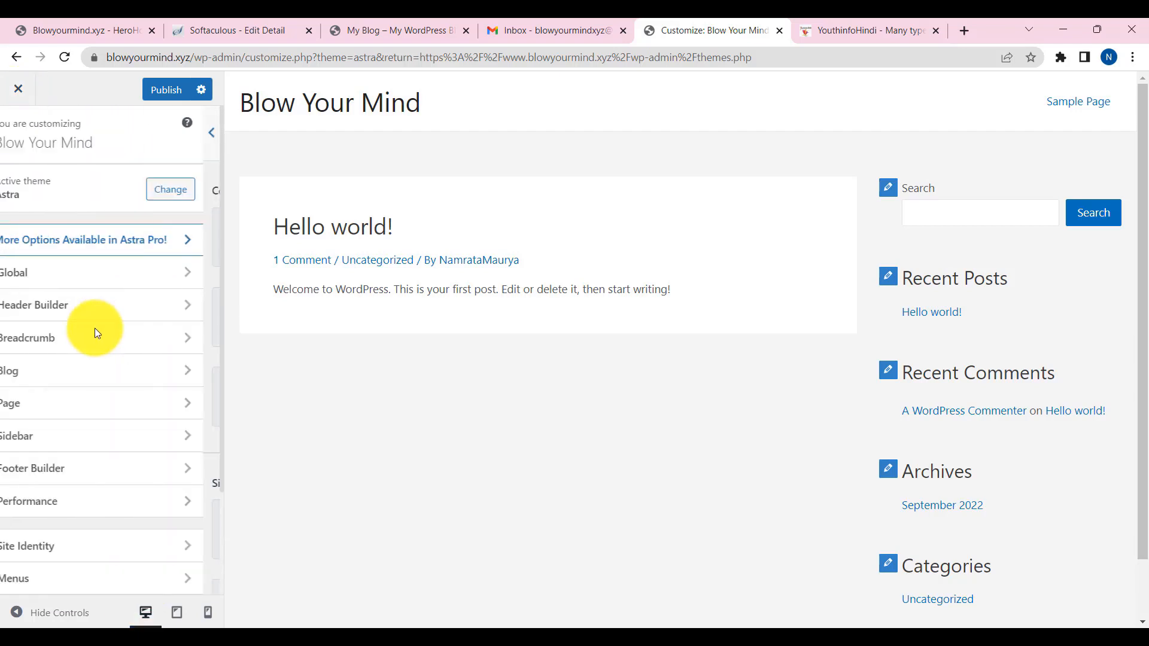
{"action": "left_click", "coordinate": [70, 443]}
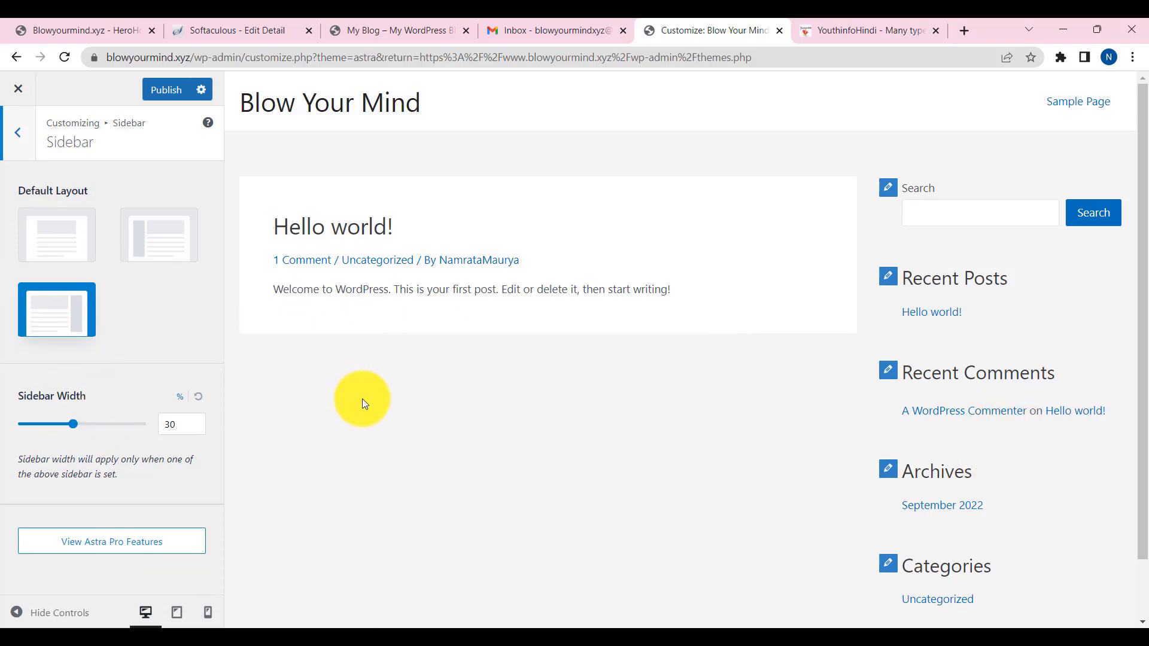
{"action": "left_click", "coordinate": [20, 135]}
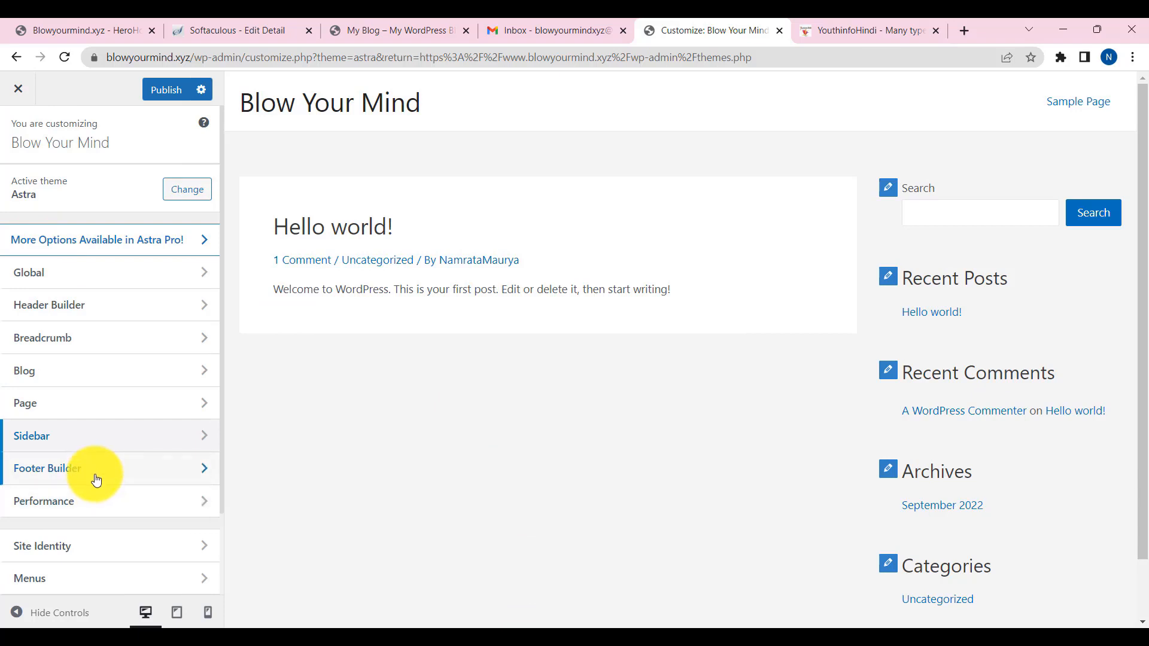
{"action": "left_click", "coordinate": [76, 470]}
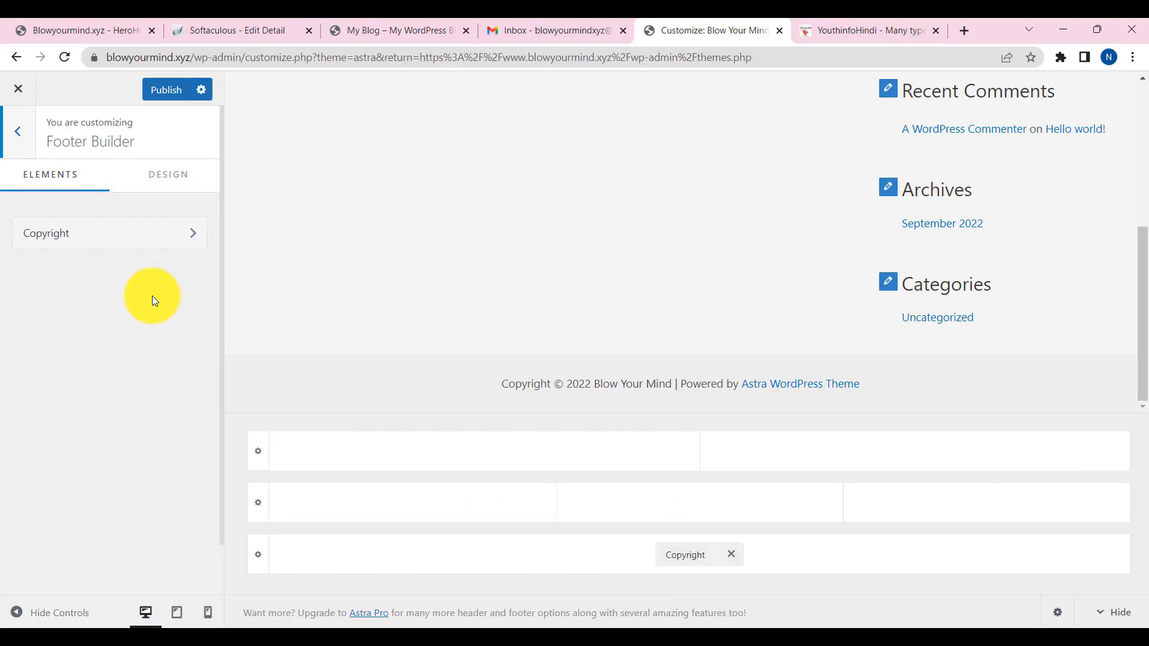
- Replace 'Copyright' with 'Blowyourmind' in the footer credit and publish the change
{"action": "left_click", "coordinate": [150, 236]}
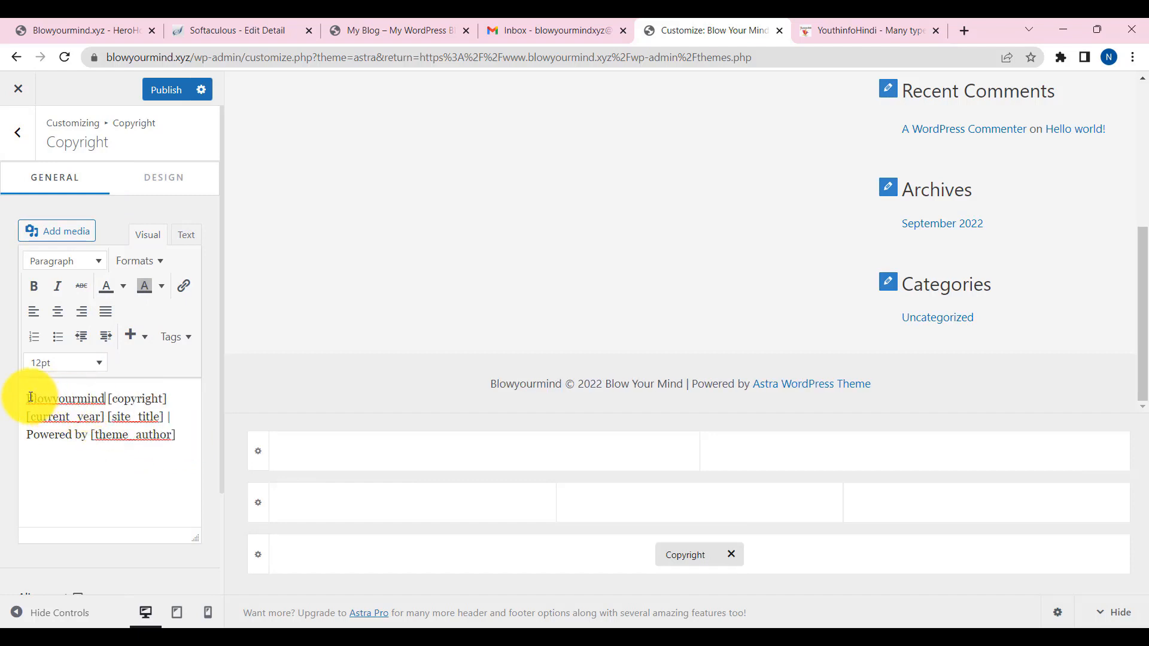
{"action": "left_click_drag", "start_coordinate": [27, 398], "coordinate": [90, 398]}
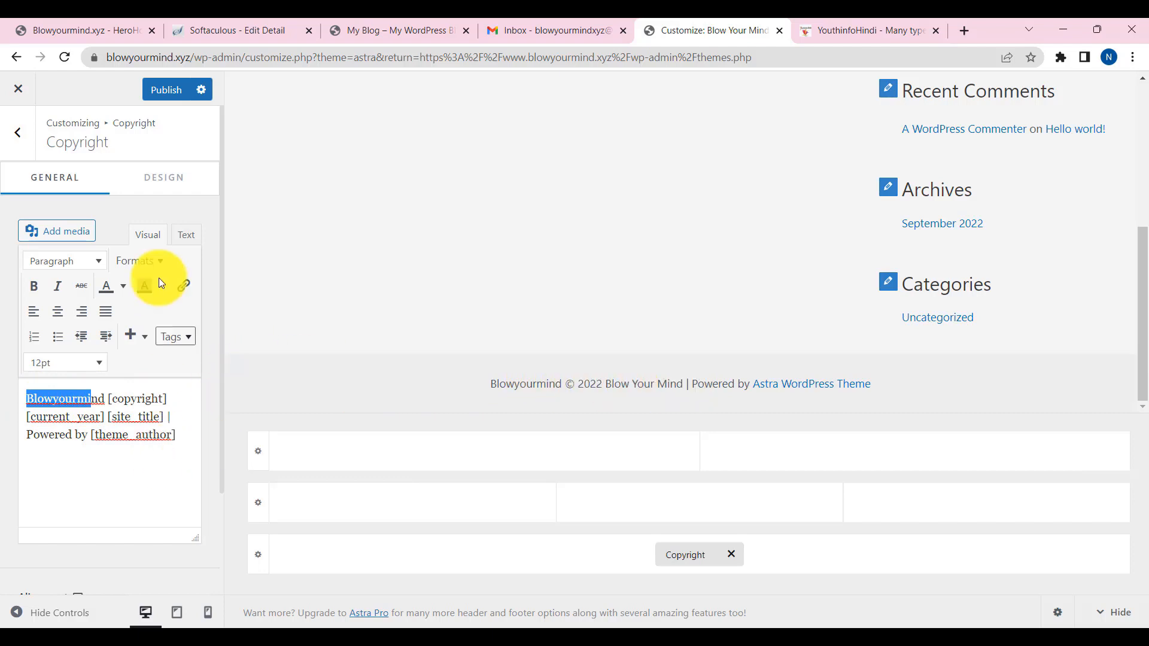
{"action": "left_click", "coordinate": [165, 91]}
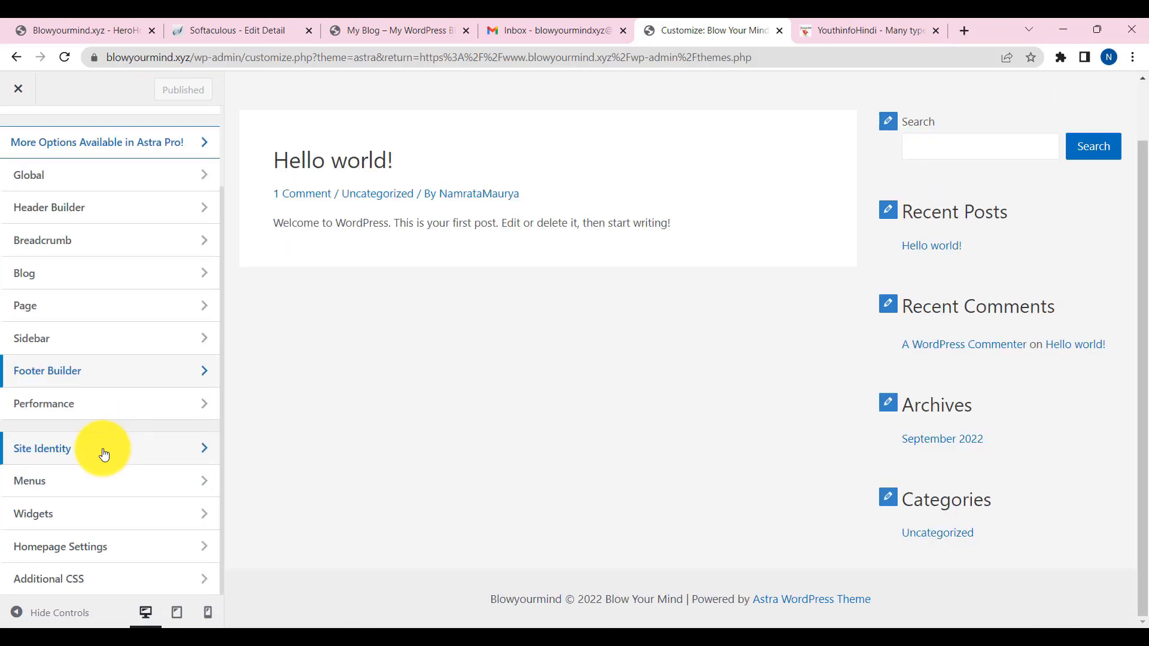
{"action": "left_click", "coordinate": [102, 449]}
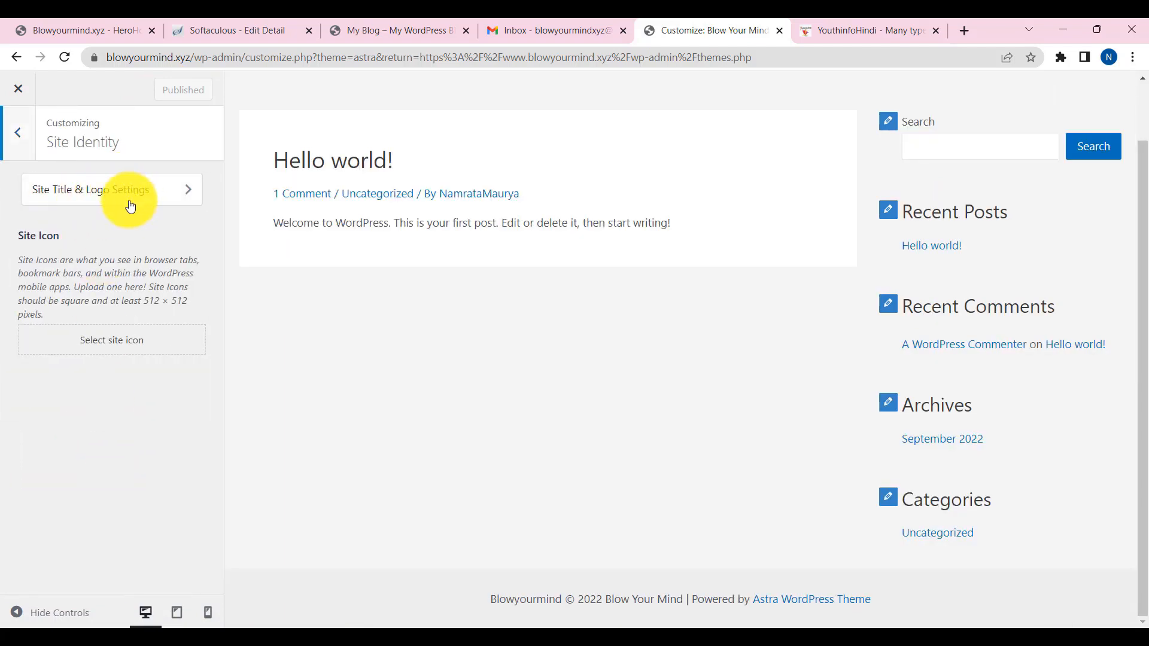
{"action": "left_click", "coordinate": [18, 134]}
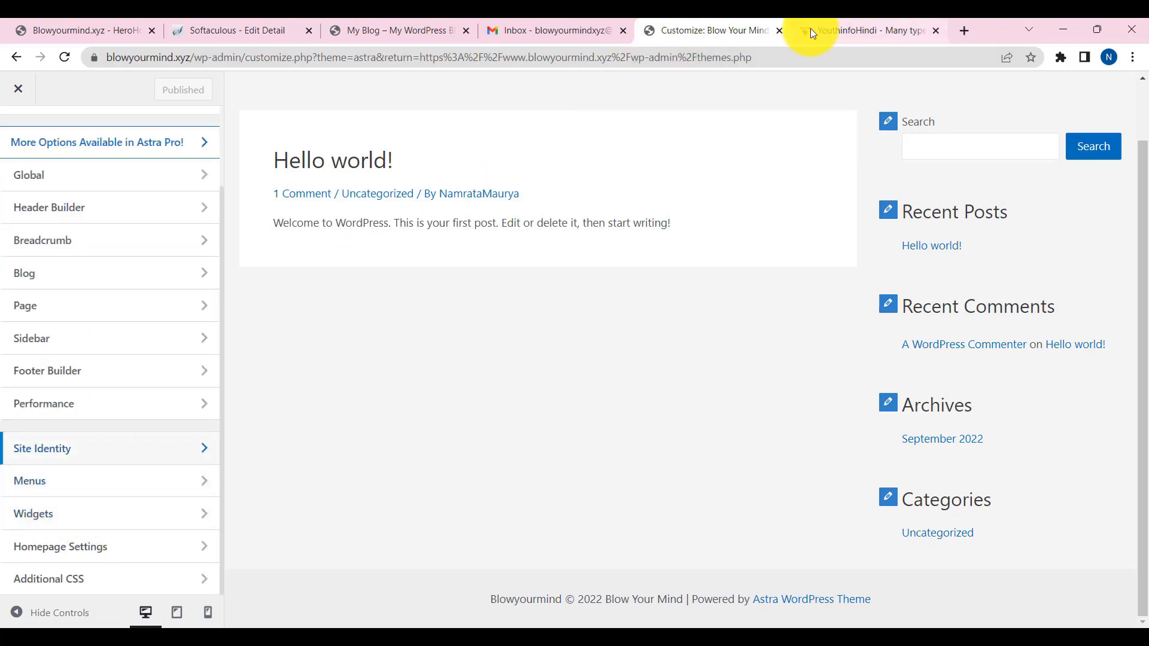
{"action": "left_click", "coordinate": [93, 485]}
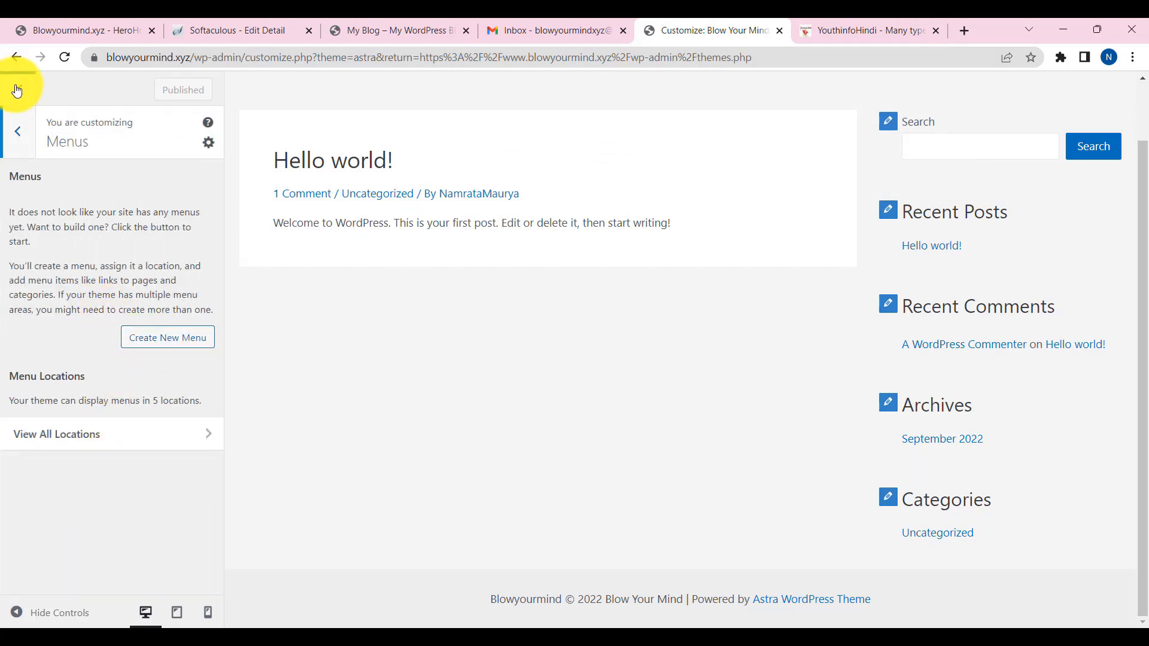
{"action": "left_click", "coordinate": [19, 133]}
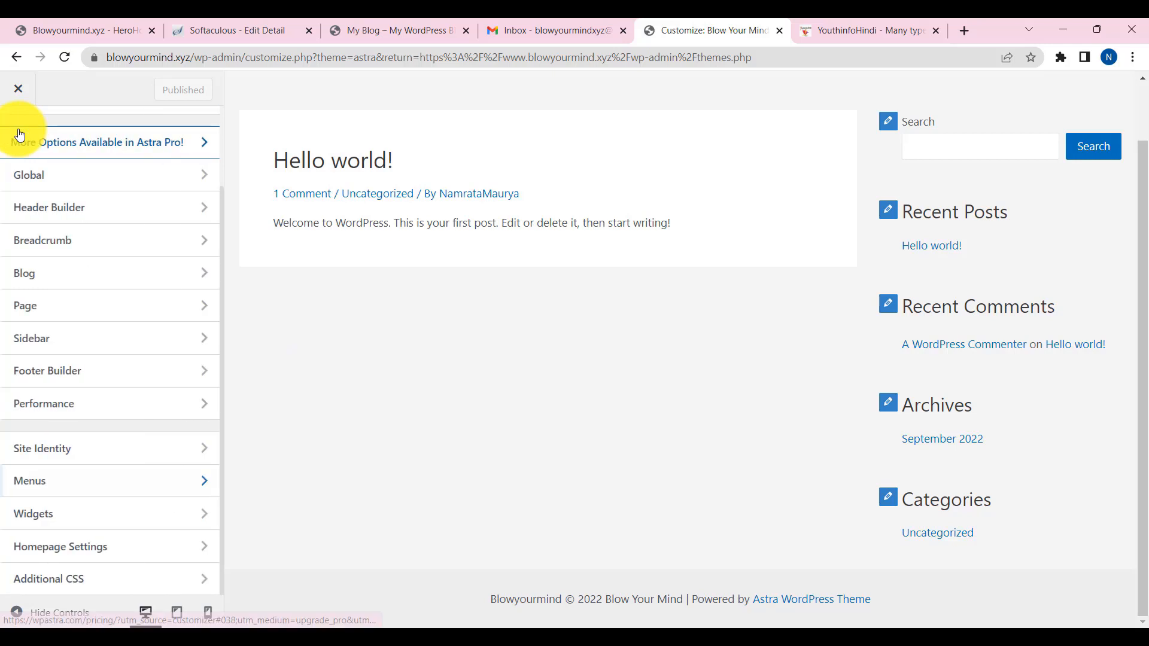
{"action": "left_click", "coordinate": [65, 517]}
{"action": "left_click", "coordinate": [80, 283]}
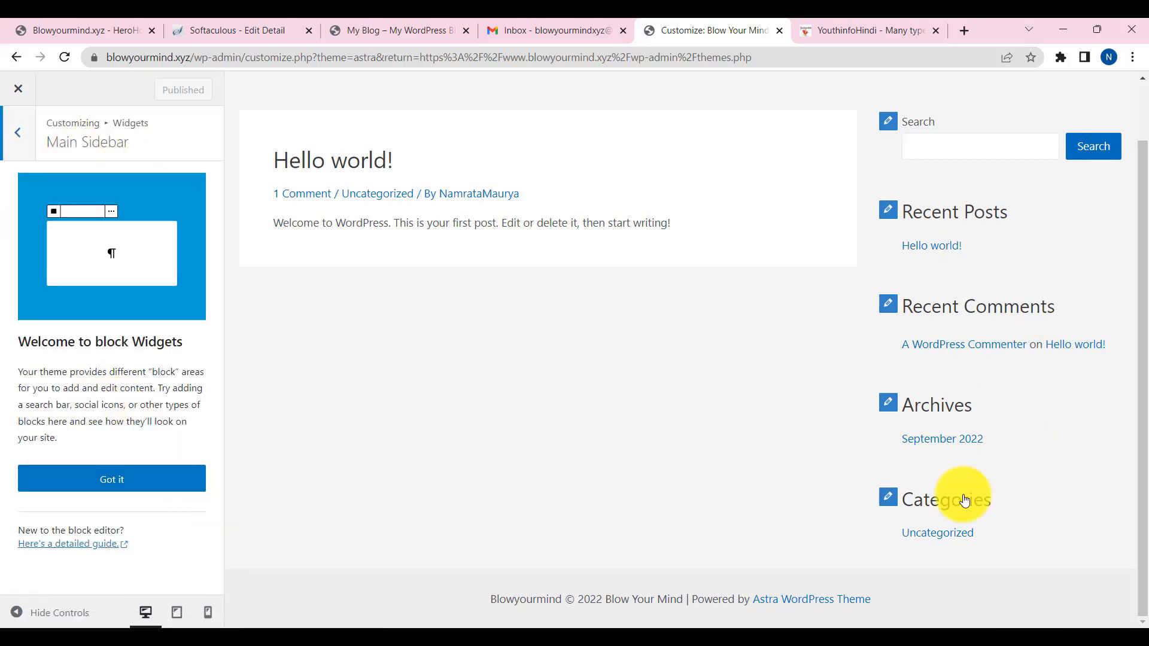
{"action": "left_click", "coordinate": [123, 479]}
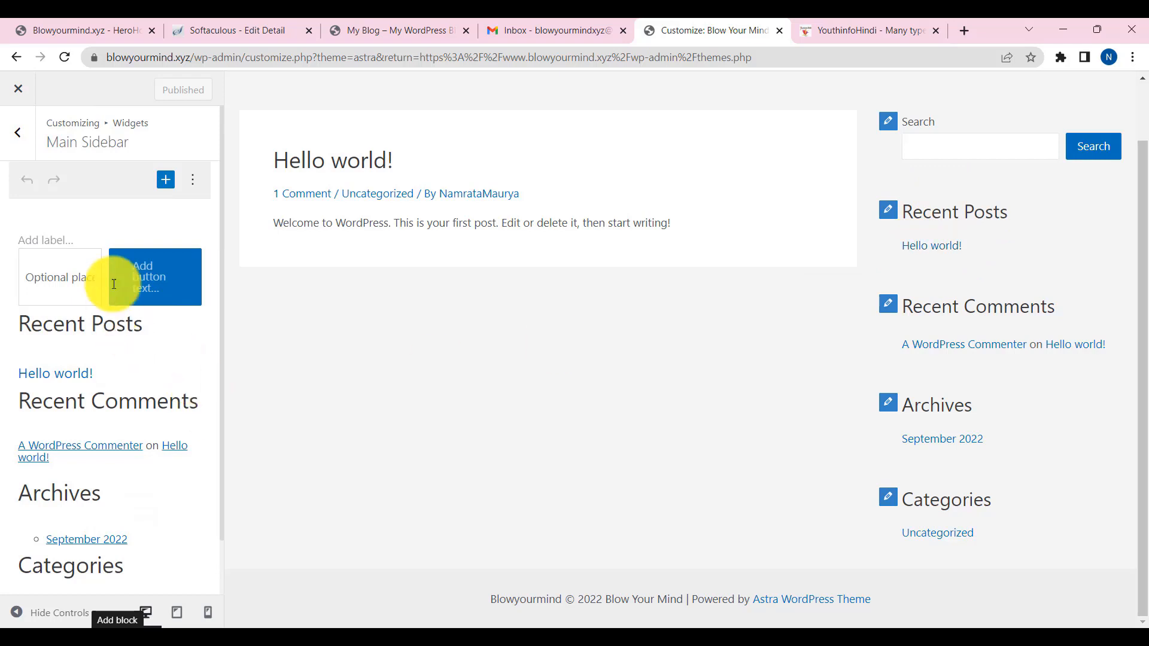
{"action": "scroll", "coordinate": [98, 451], "scroll_direction": "down", "scroll_amount": 1}
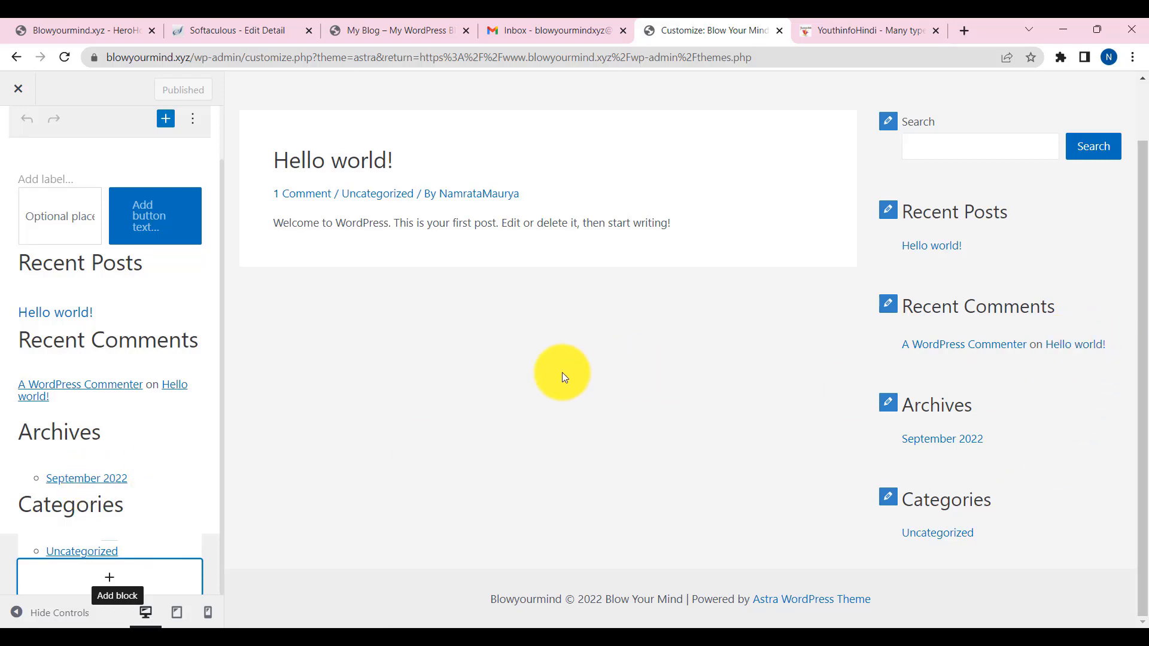
{"action": "scroll", "coordinate": [562, 372], "scroll_direction": "up", "scroll_amount": 2}
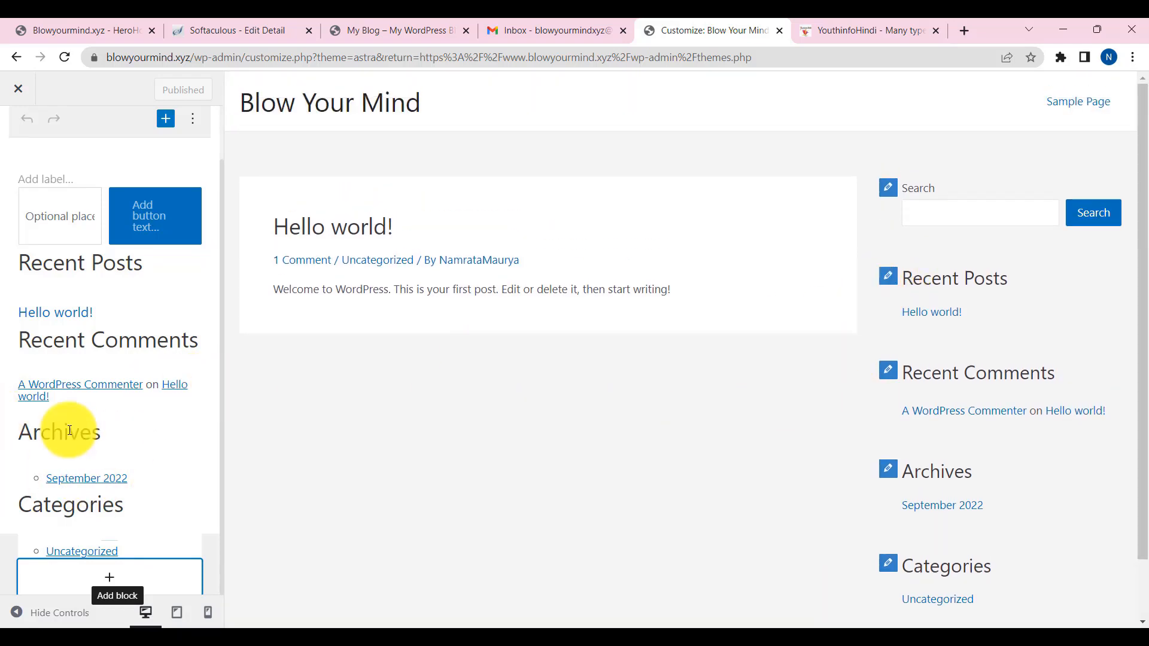
{"action": "left_click", "coordinate": [887, 276]}
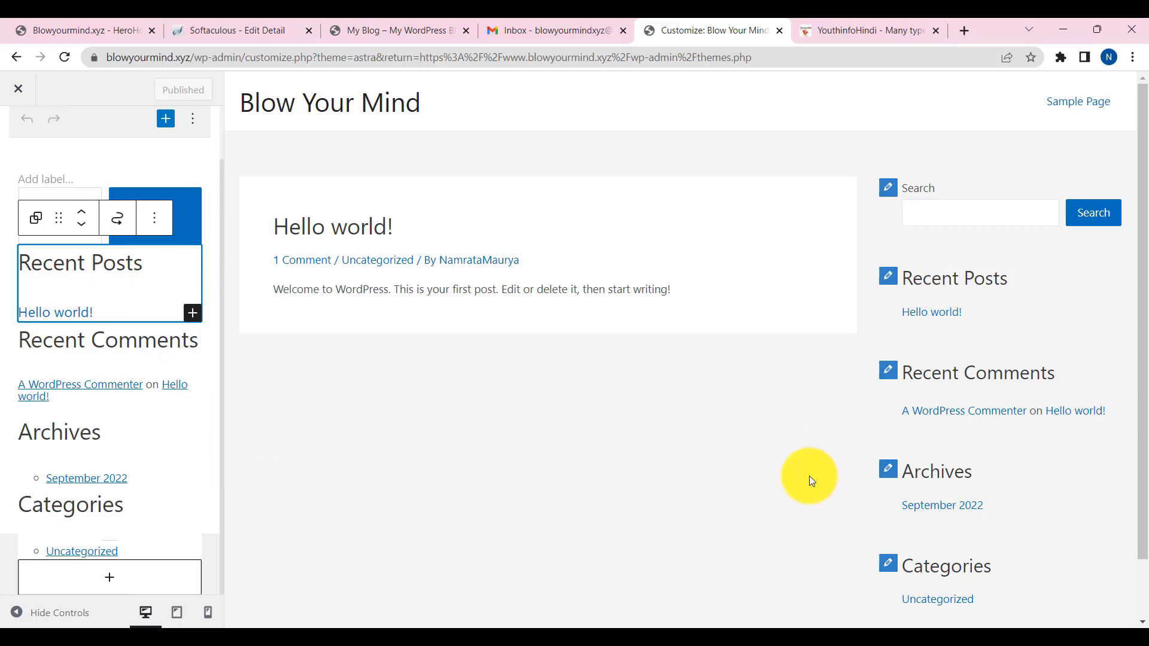
{"action": "left_click", "coordinate": [15, 135]}
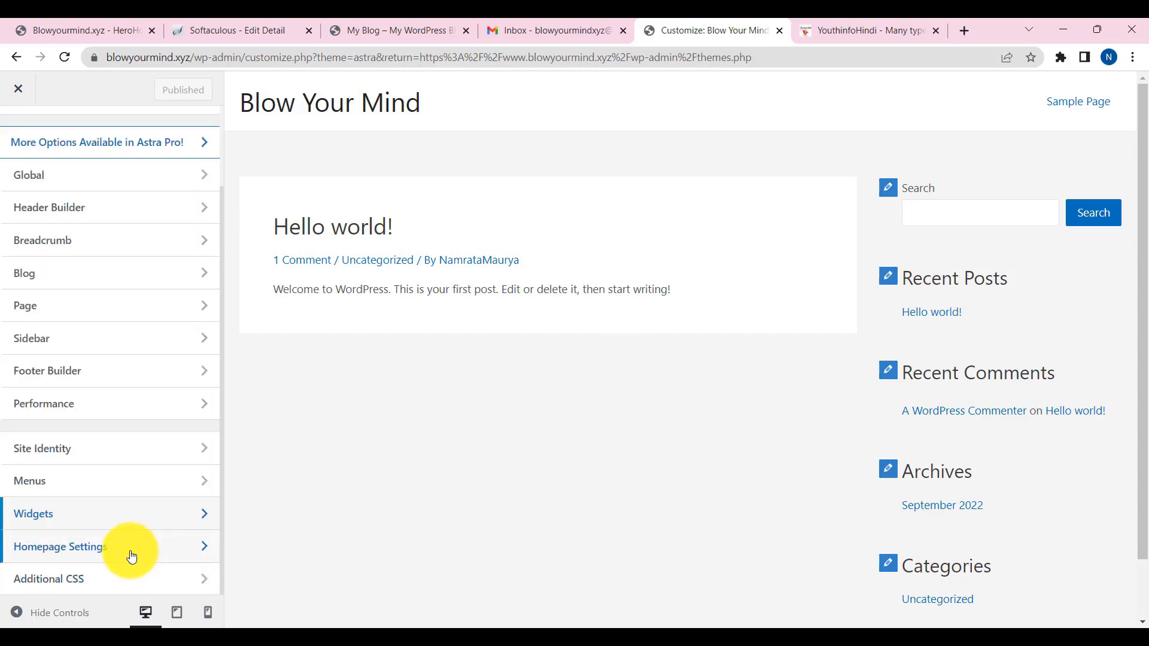
{"action": "left_click", "coordinate": [132, 555]}
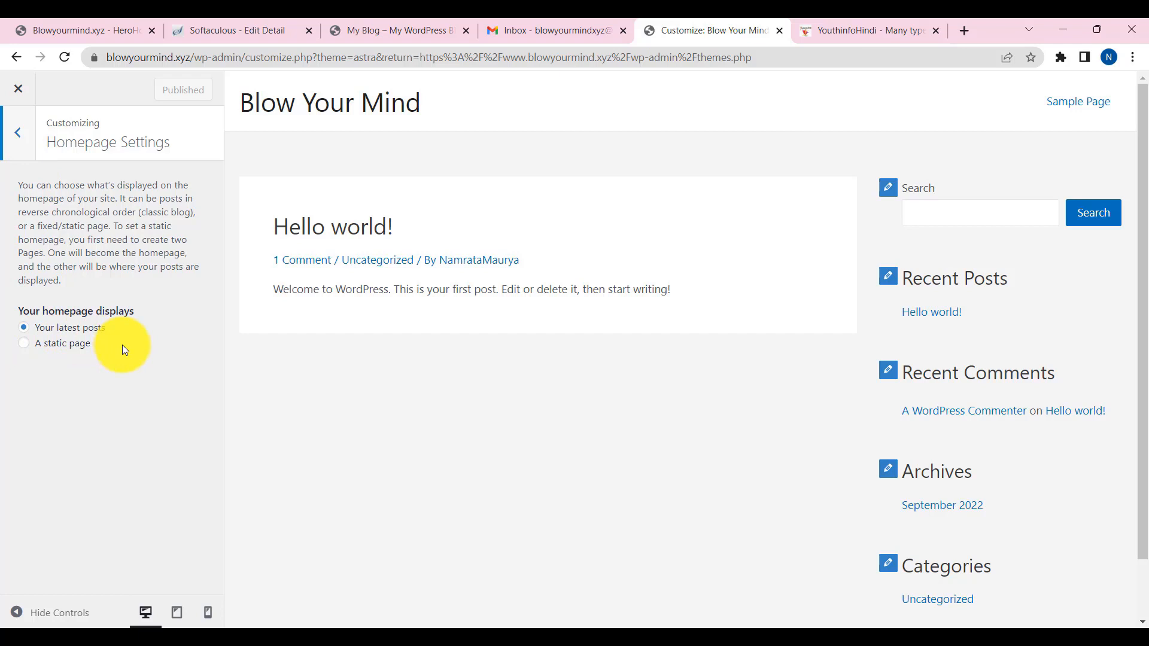
- Keep 'Your latest posts' as the homepage and close the Customizer to the Themes page
{"action": "left_click", "coordinate": [21, 131]}
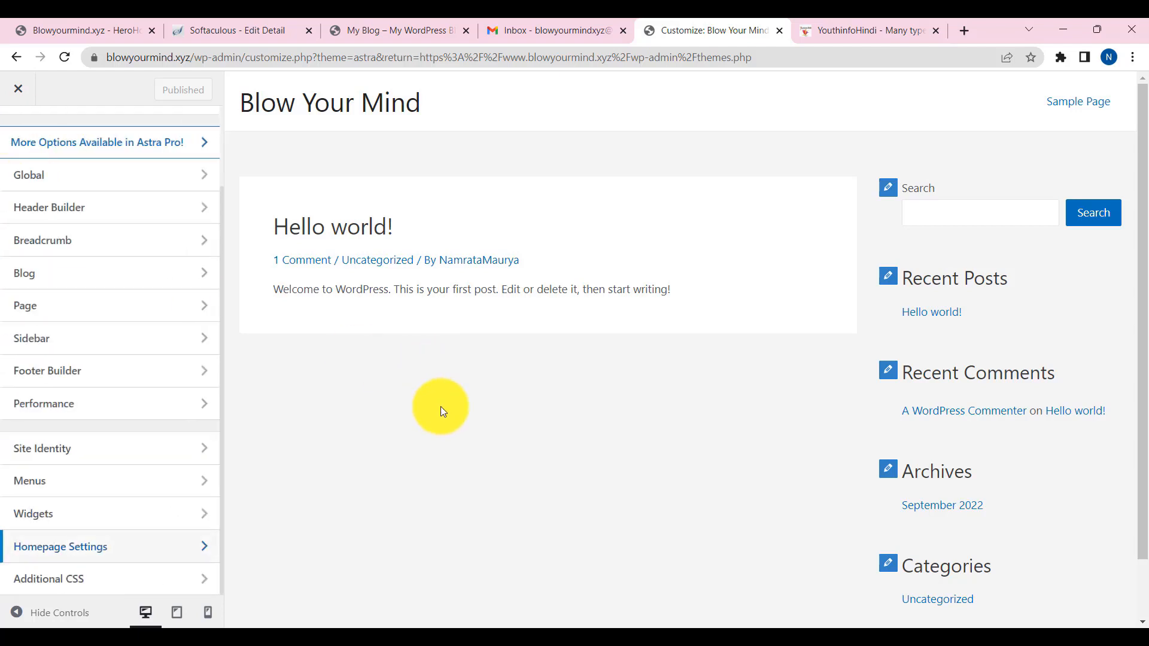
{"action": "scroll", "coordinate": [426, 380], "scroll_direction": "down", "scroll_amount": 2}
{"action": "scroll", "coordinate": [426, 378], "scroll_direction": "up", "scroll_amount": 2}
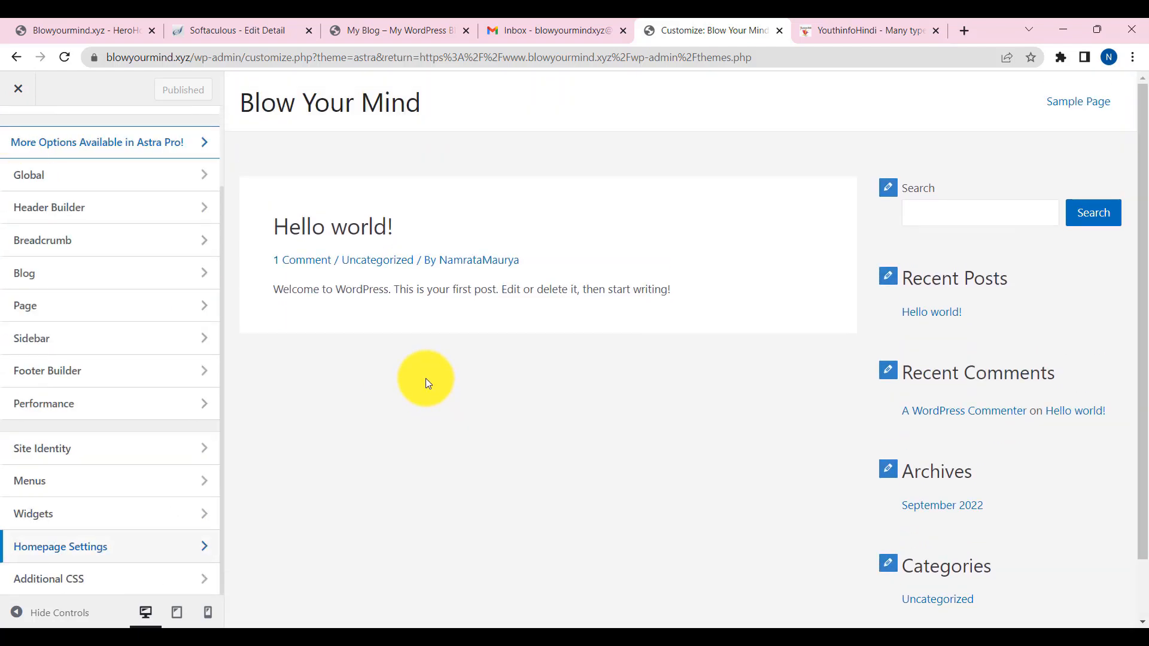
{"action": "left_click", "coordinate": [20, 96]}
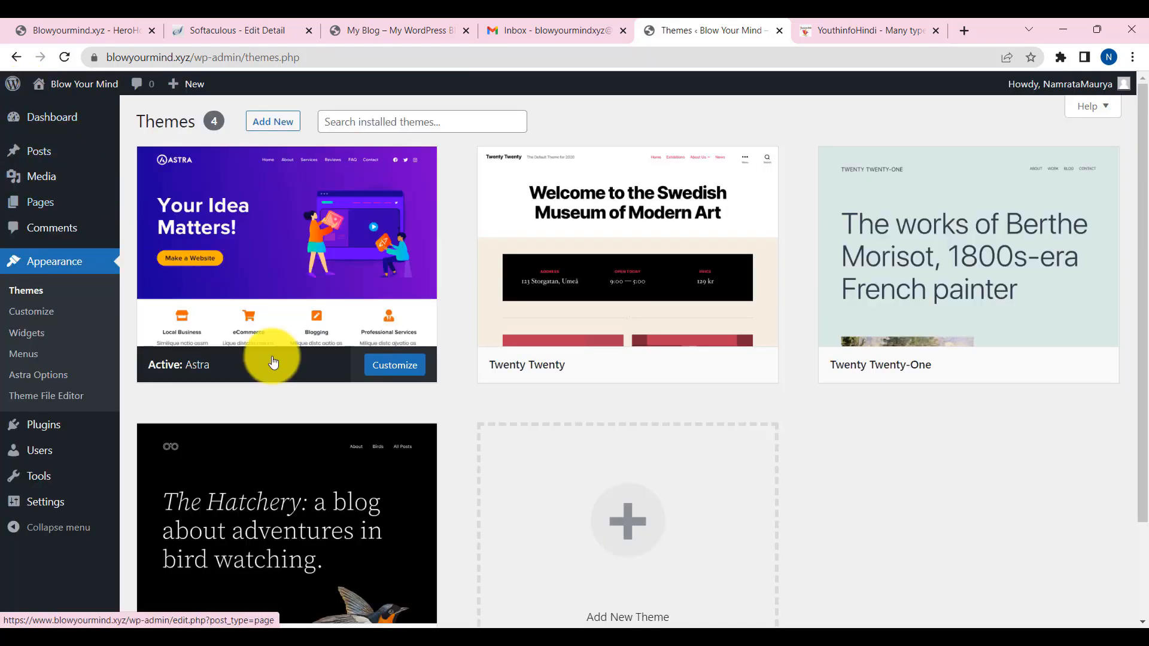
- Go to the Dashboard and dismiss the Welcome to WordPress panel
{"action": "left_click", "coordinate": [51, 121]}
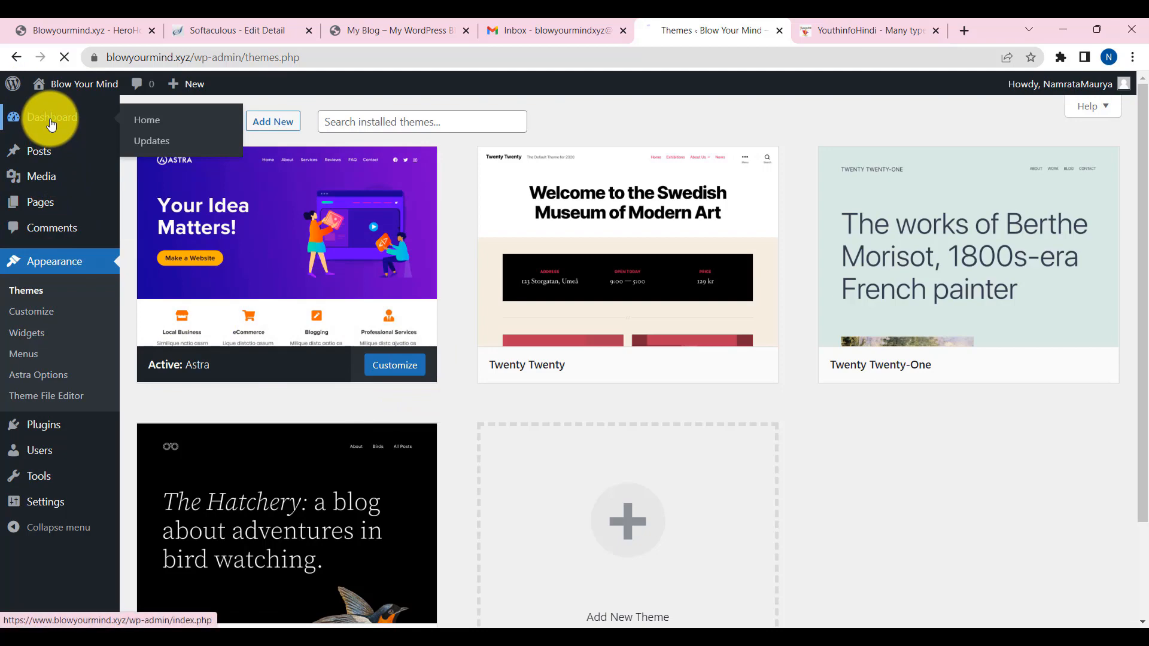
{"action": "scroll", "coordinate": [737, 411], "scroll_direction": "down", "scroll_amount": 8}
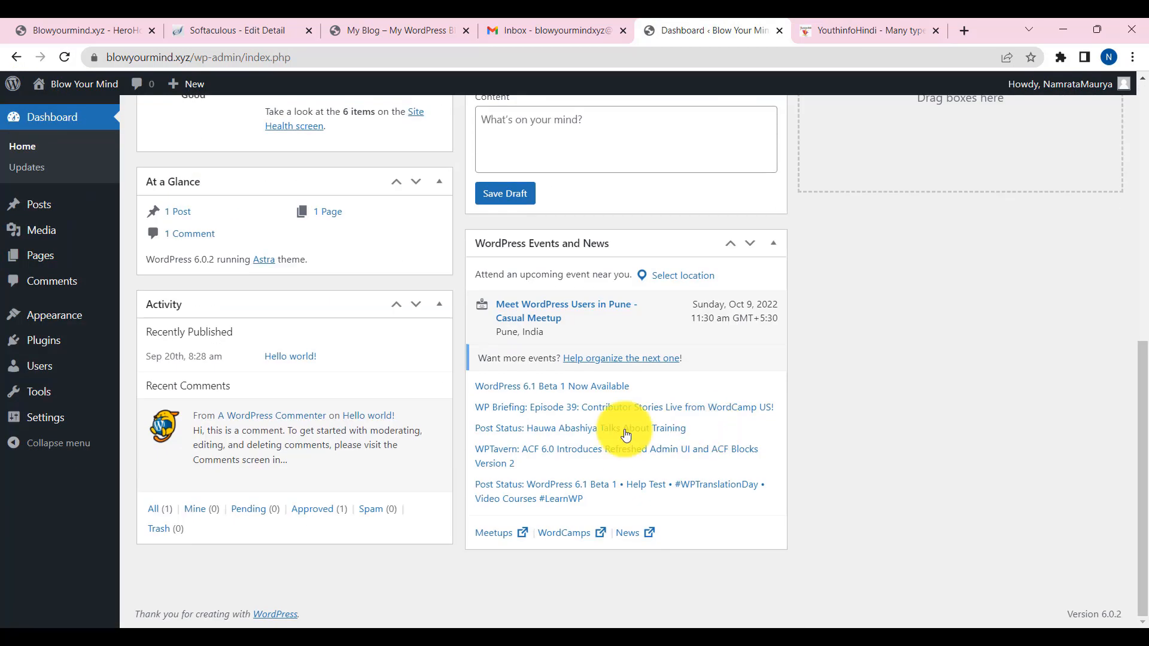
{"action": "scroll", "coordinate": [490, 454], "scroll_direction": "up", "scroll_amount": 4}
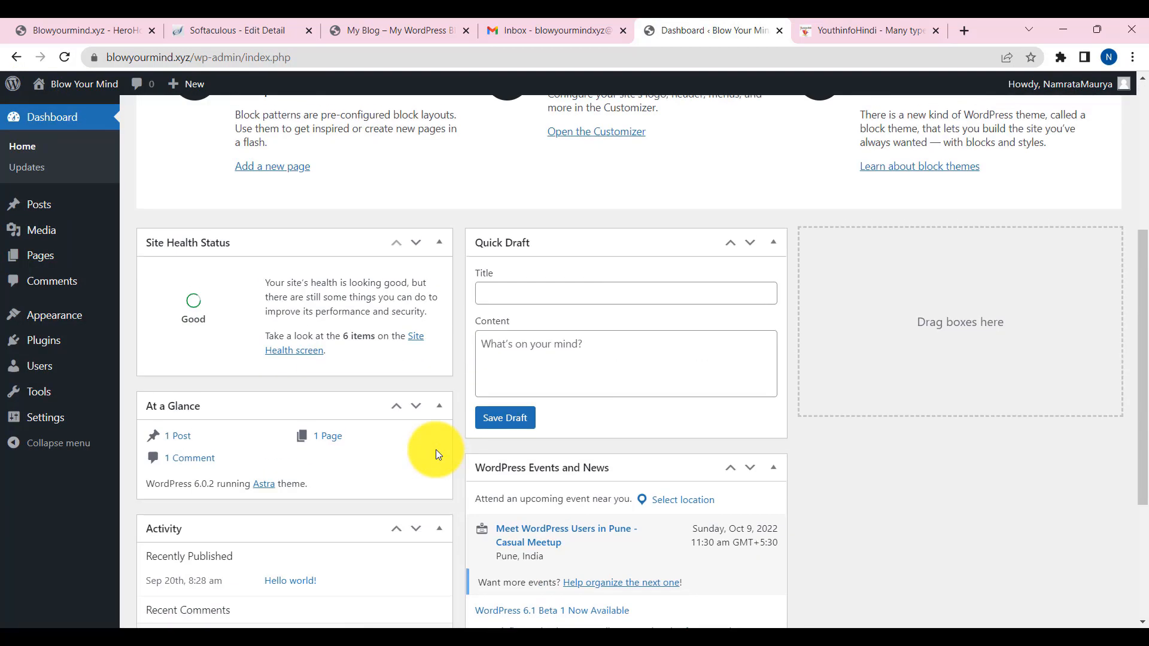
{"action": "scroll", "coordinate": [435, 450], "scroll_direction": "up", "scroll_amount": 5}
{"action": "left_click", "coordinate": [1098, 178]}
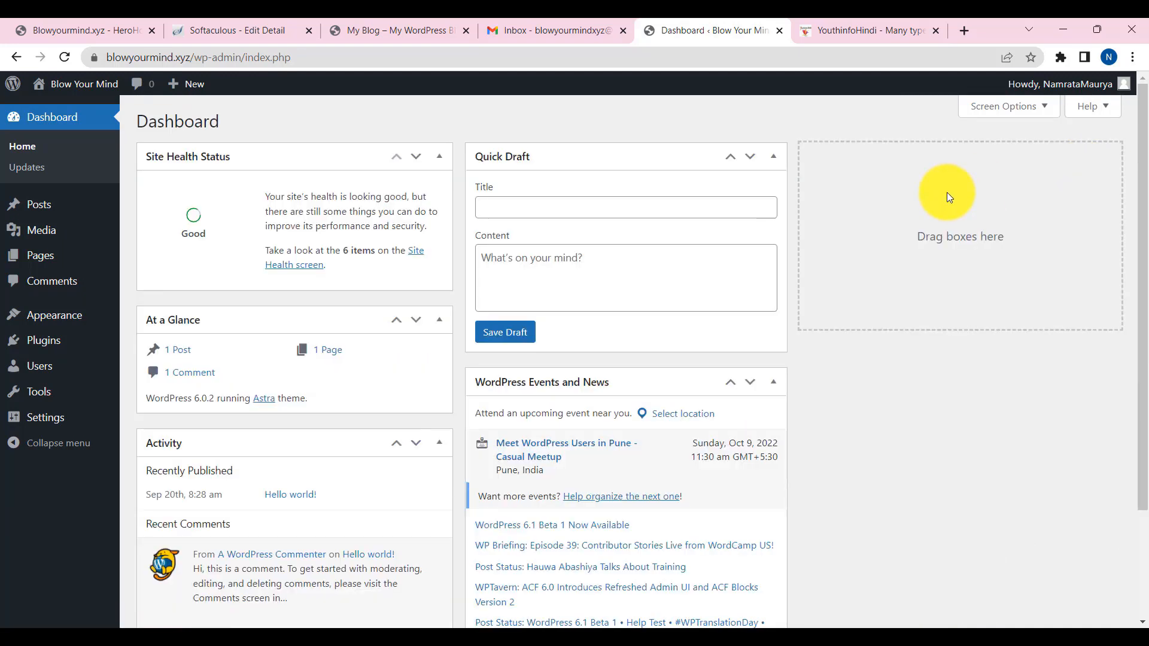
- Select all pages and bulk-move Privacy Policy and Sample Page to the Trash
{"action": "mouse_move", "coordinate": [46, 260]}
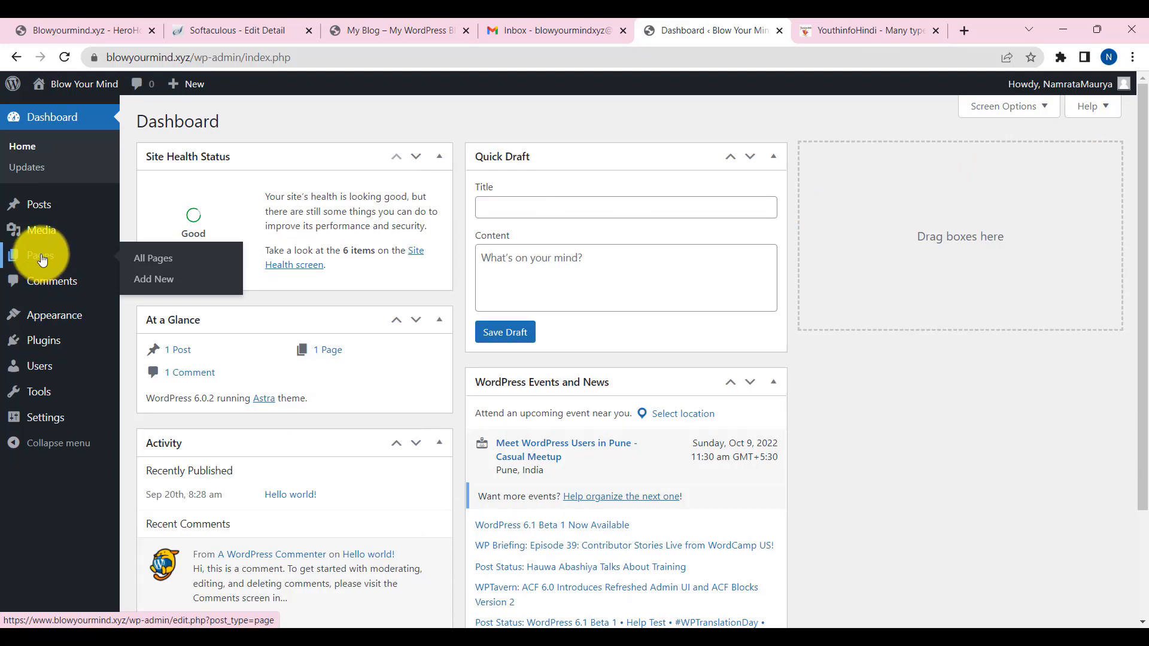
{"action": "left_click", "coordinate": [42, 258]}
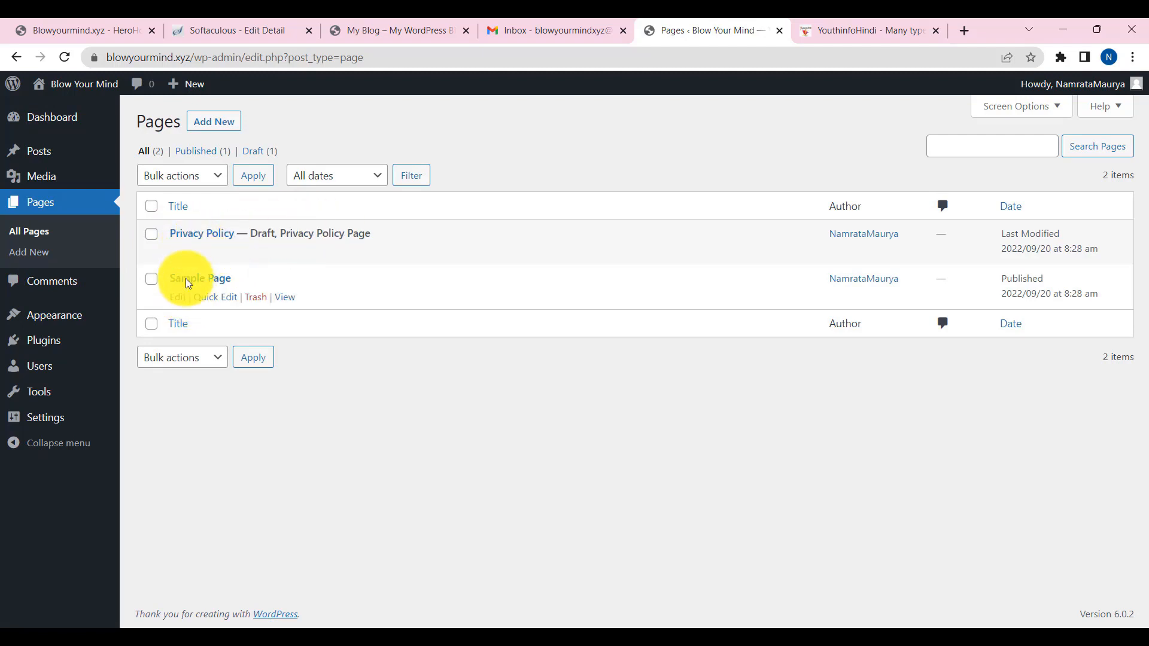
{"action": "left_click", "coordinate": [151, 206]}
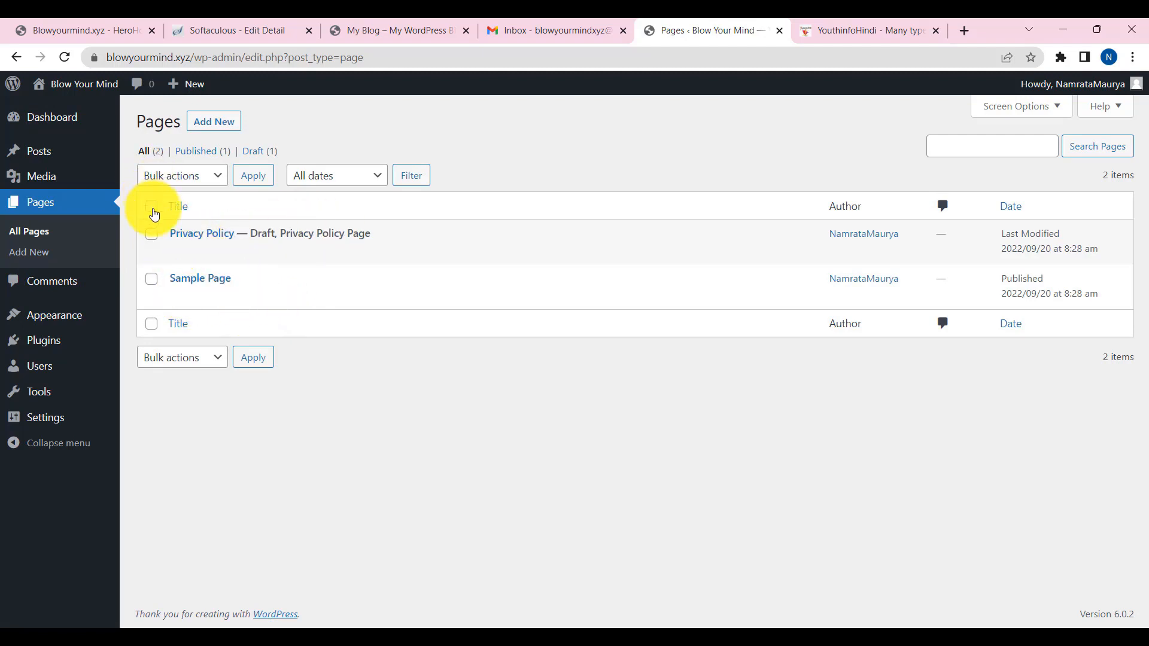
{"action": "left_click", "coordinate": [212, 359]}
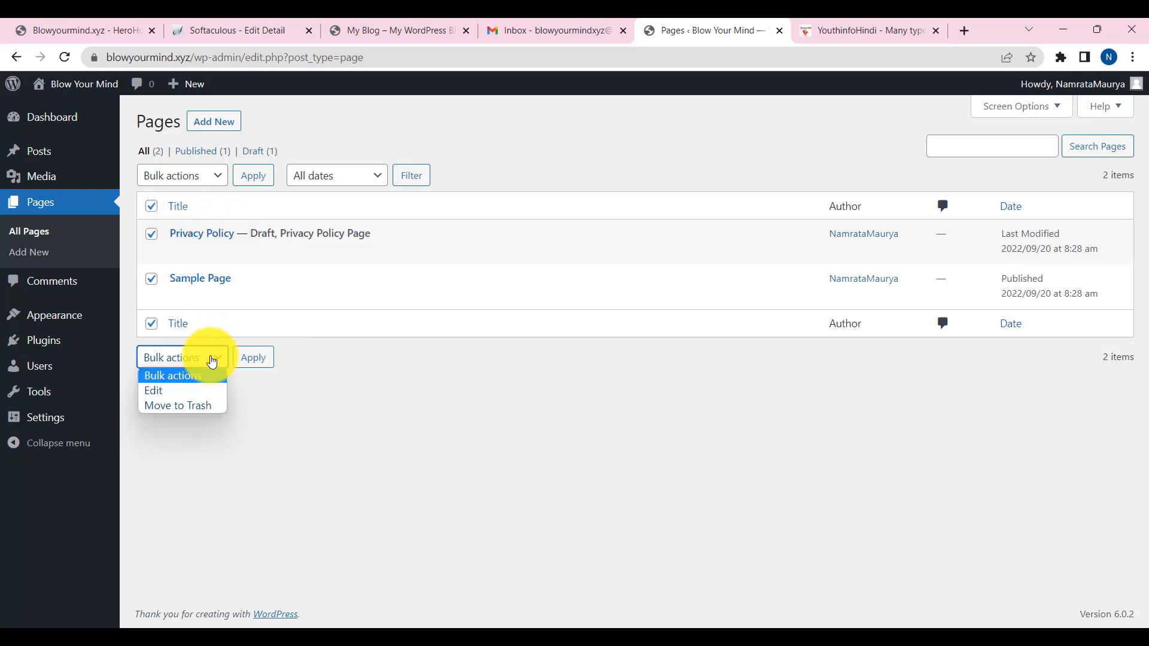
{"action": "left_click", "coordinate": [195, 406]}
{"action": "left_click", "coordinate": [252, 360]}
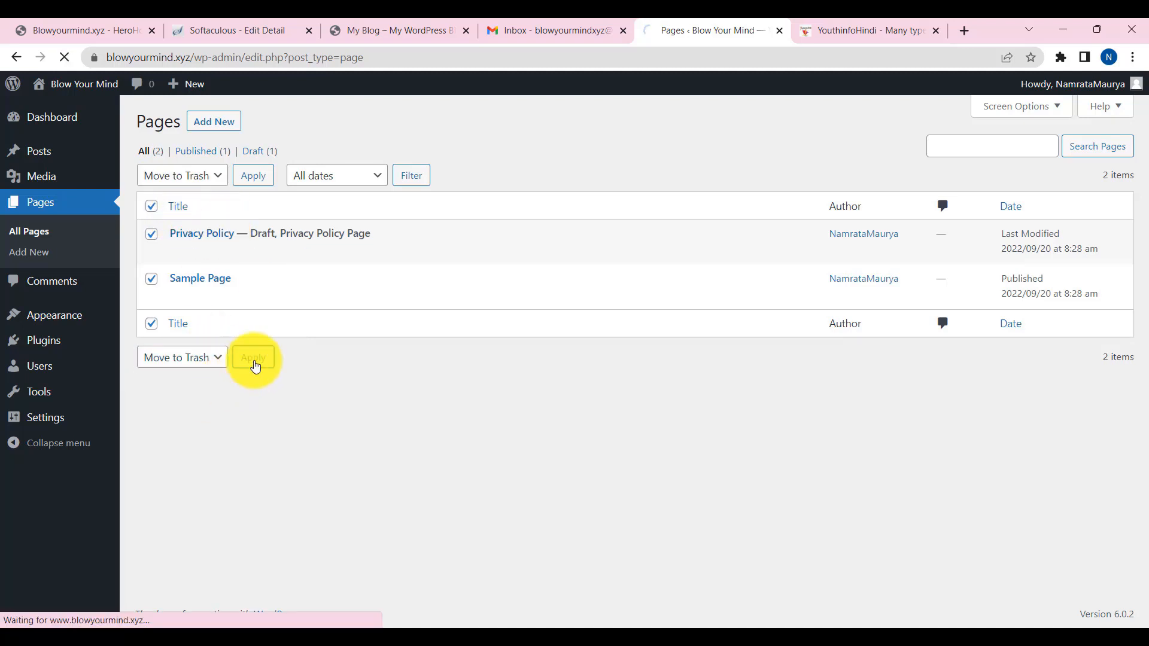
- Create a new page, dismiss the editor welcome guide, and title it 'About Us'
{"action": "left_click", "coordinate": [210, 125]}
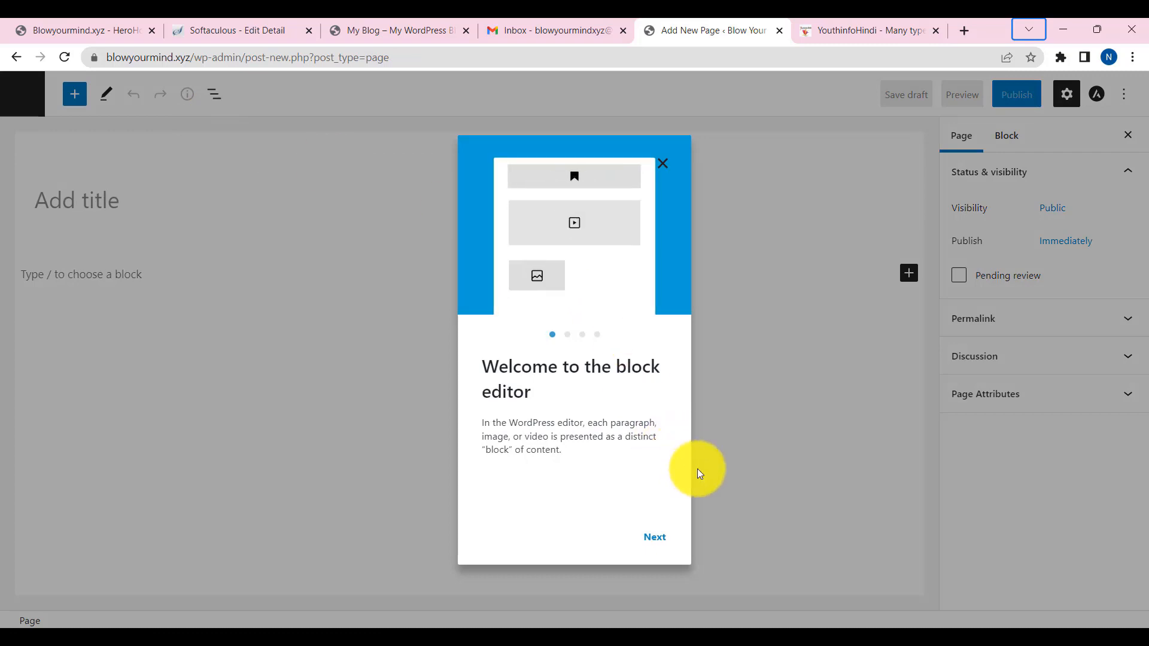
{"action": "left_click", "coordinate": [670, 537]}
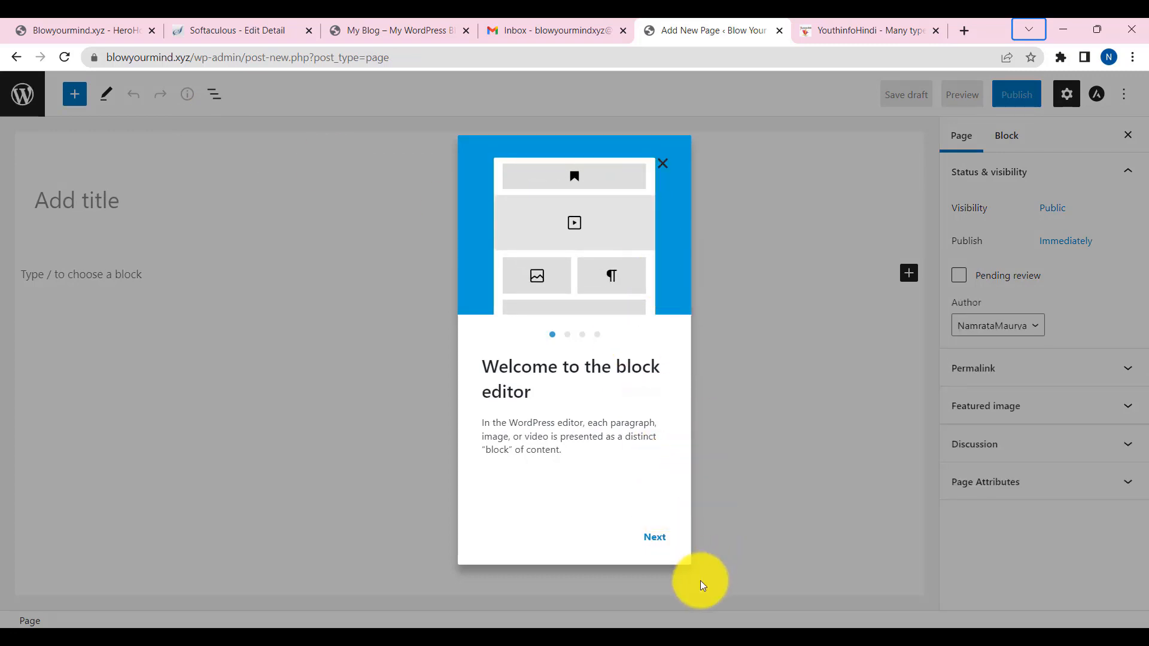
{"action": "left_click", "coordinate": [664, 167]}
{"action": "left_click", "coordinate": [87, 215]}
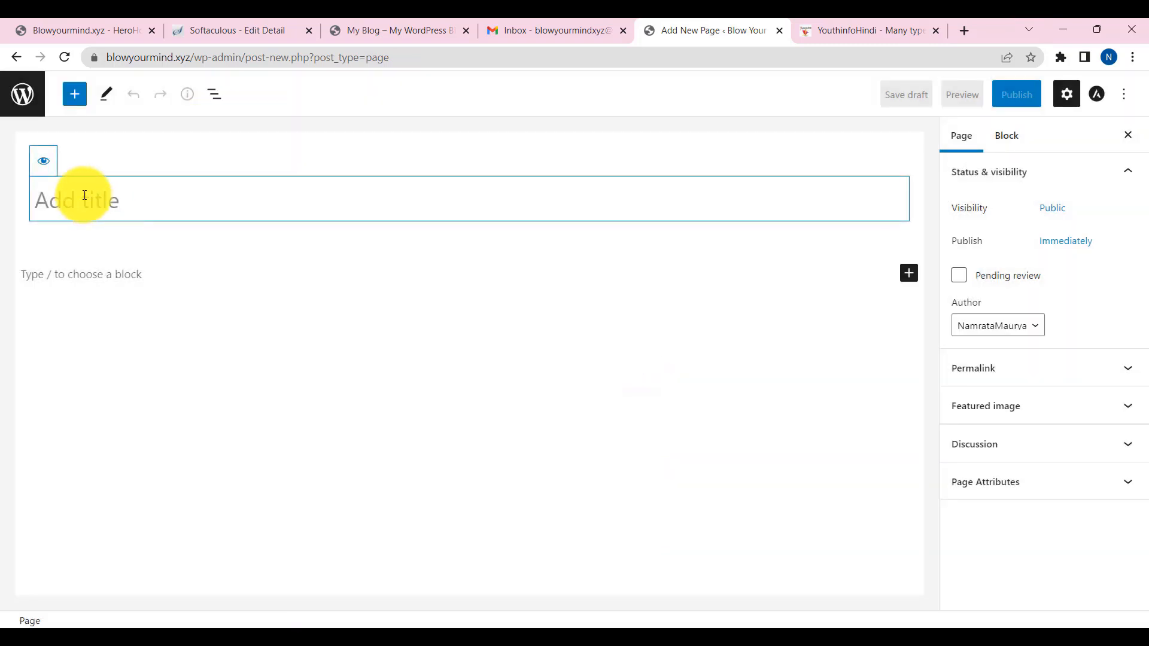
{"action": "type", "text": "About Us"}
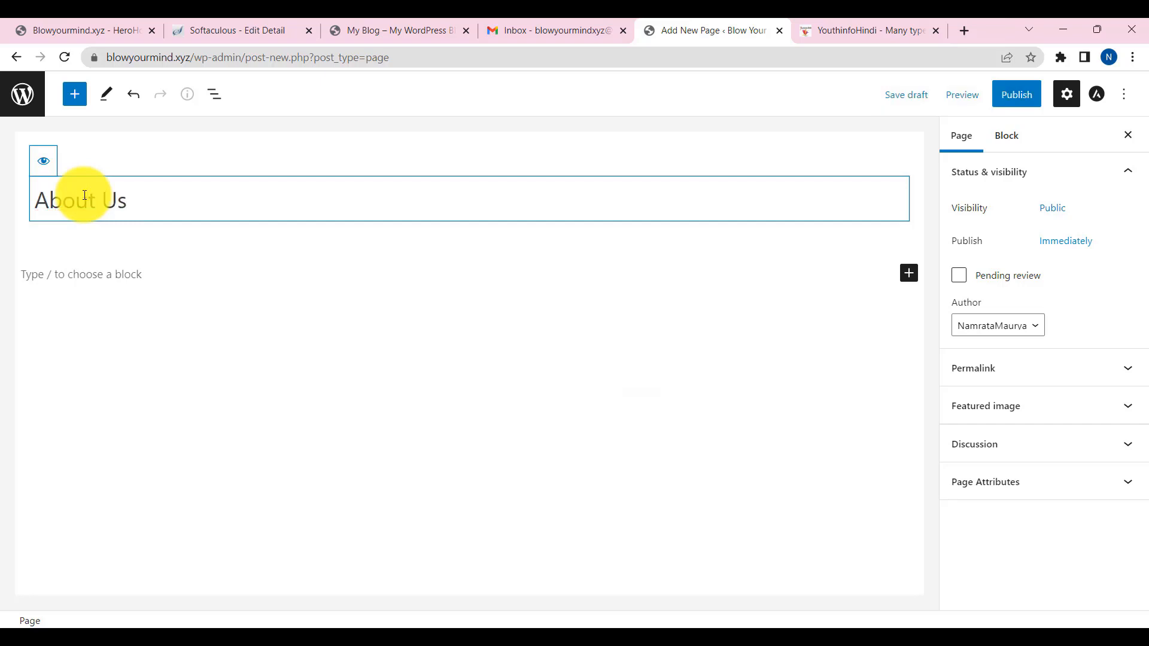
- Paste the copied About article with the founder photo into the empty body paragraph
{"action": "left_click", "coordinate": [103, 277]}
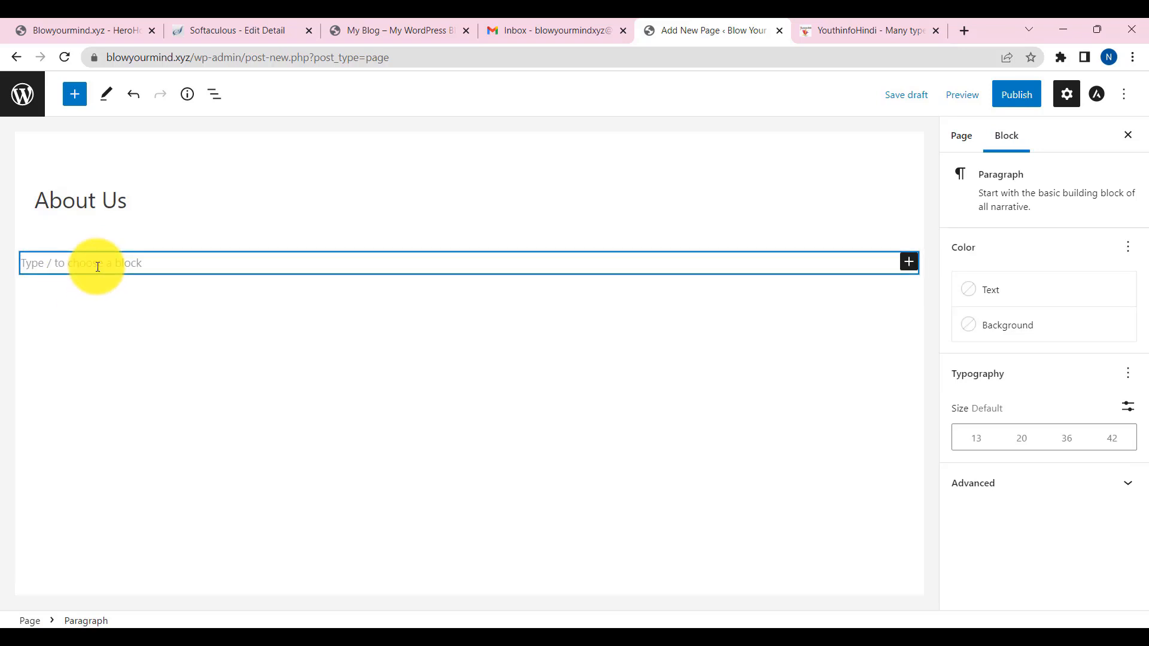
{"action": "left_click", "coordinate": [126, 289]}
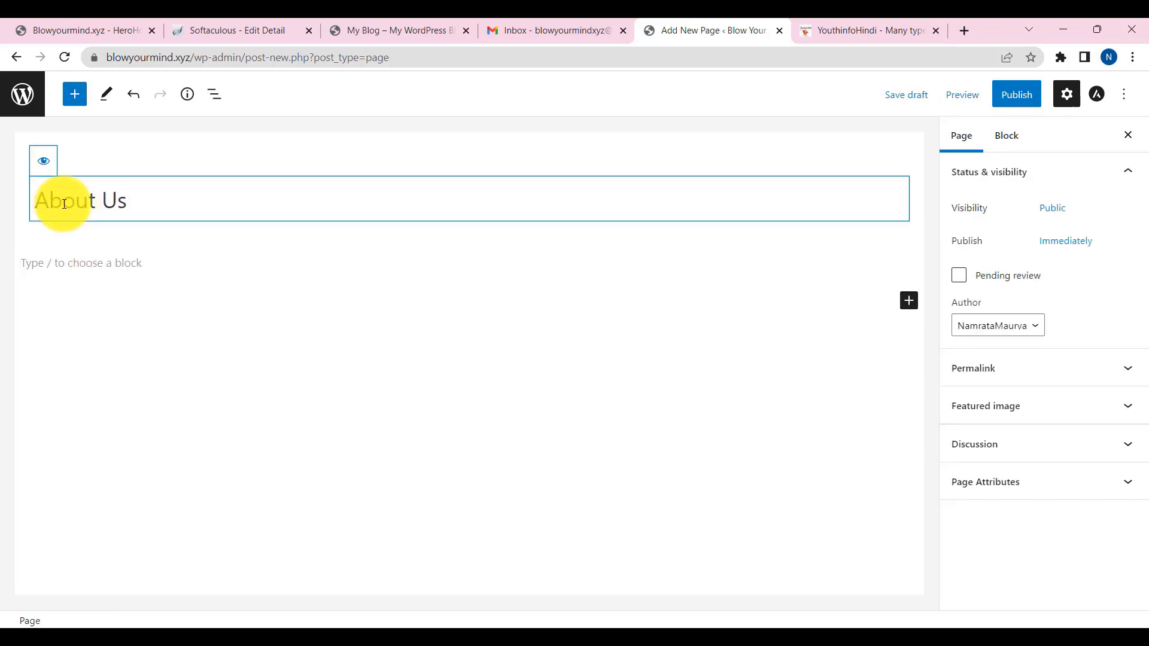
{"action": "left_click", "coordinate": [40, 264]}
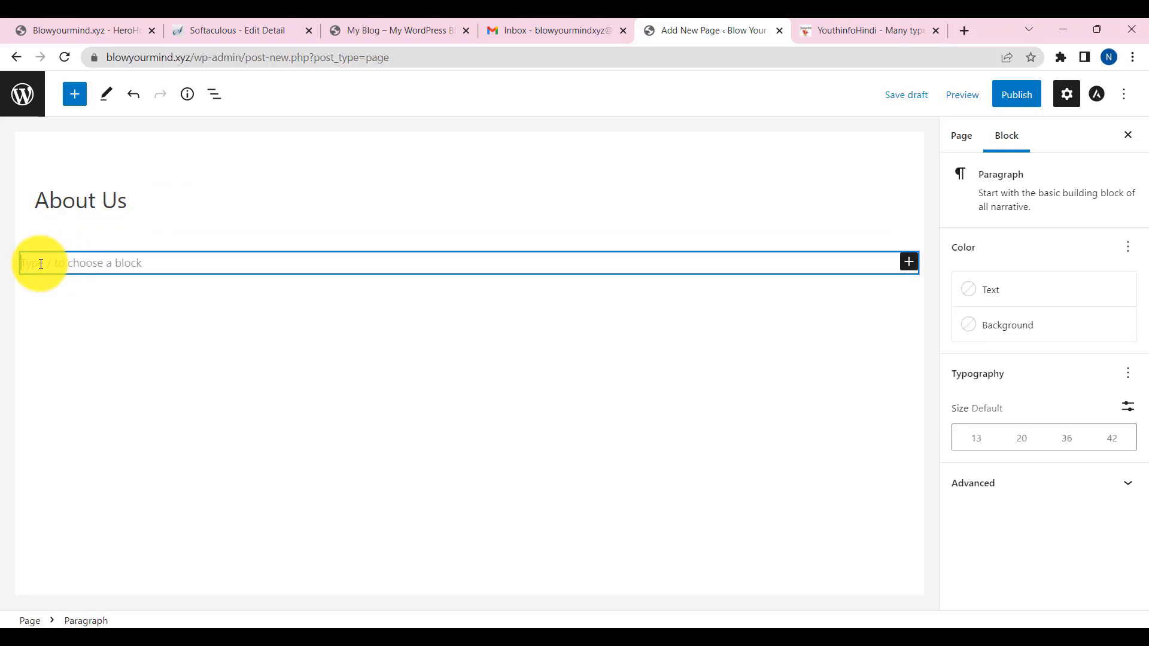
{"action": "key", "text": "ctrl+v"}
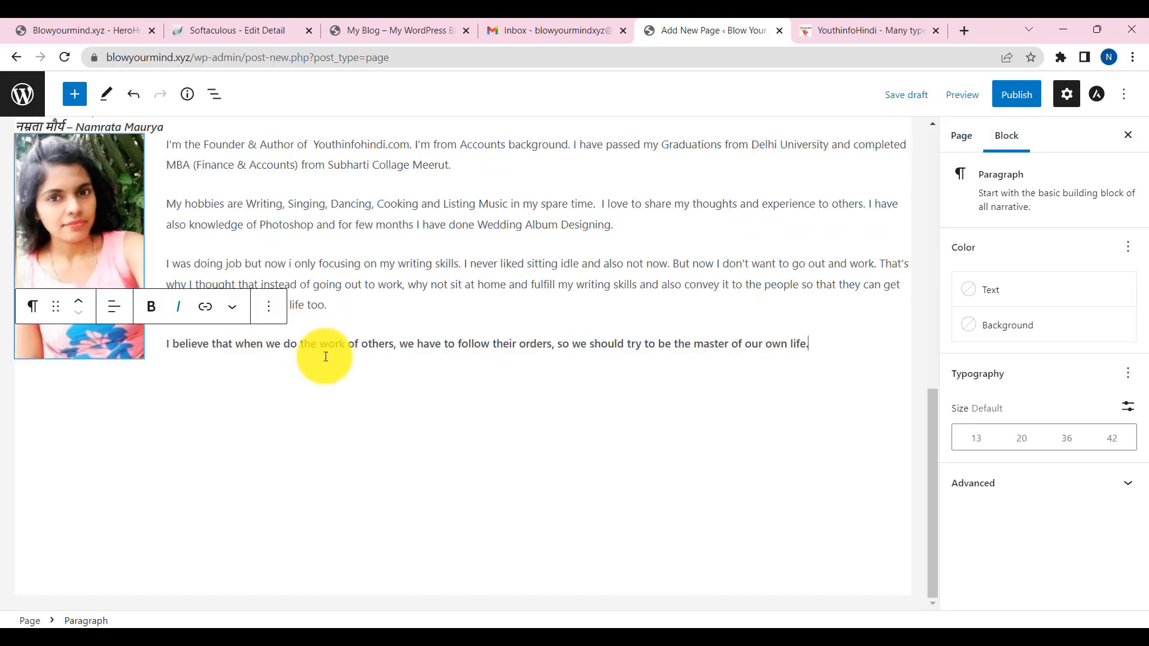
- Give the pasted paragraph a dark theme background colour
{"action": "scroll", "coordinate": [317, 384], "scroll_direction": "up", "scroll_amount": 15}
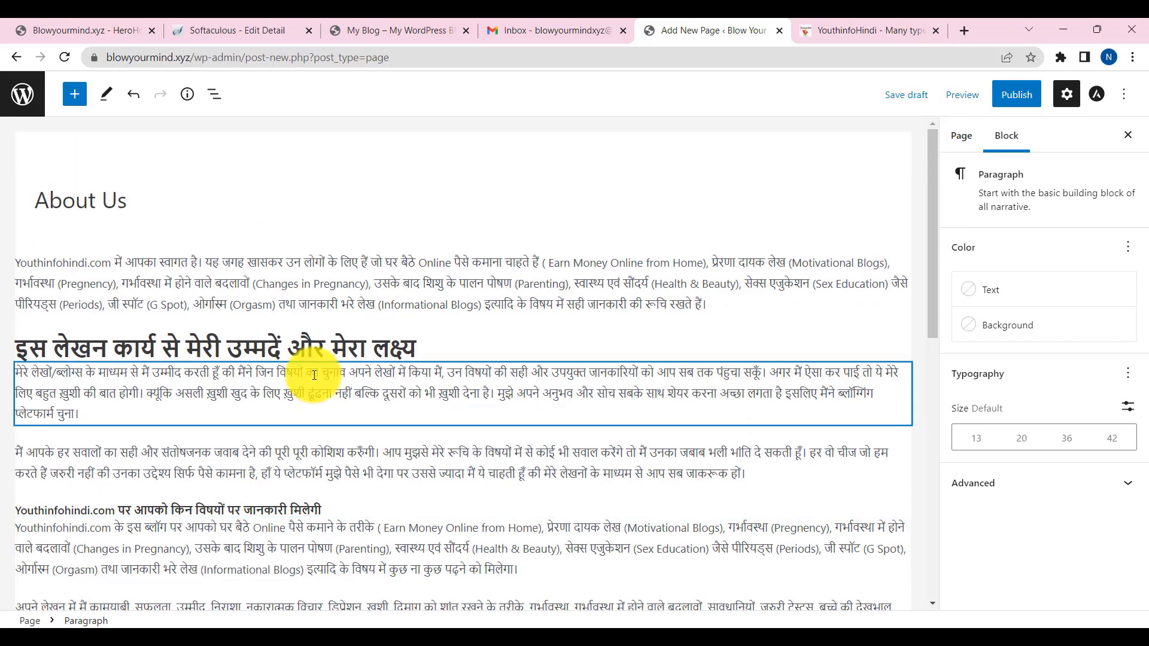
{"action": "scroll", "coordinate": [305, 392], "scroll_direction": "down", "scroll_amount": 2}
{"action": "scroll", "coordinate": [297, 405], "scroll_direction": "up", "scroll_amount": 3}
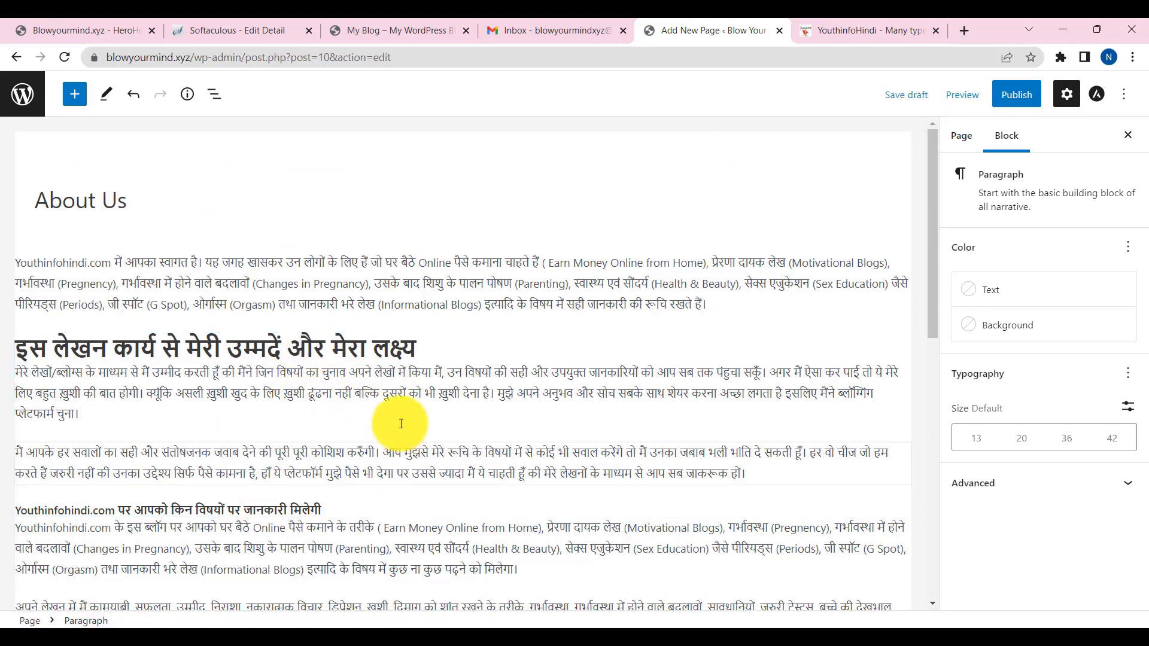
{"action": "scroll", "coordinate": [393, 413], "scroll_direction": "down", "scroll_amount": 10}
{"action": "scroll", "coordinate": [382, 401], "scroll_direction": "up", "scroll_amount": 10}
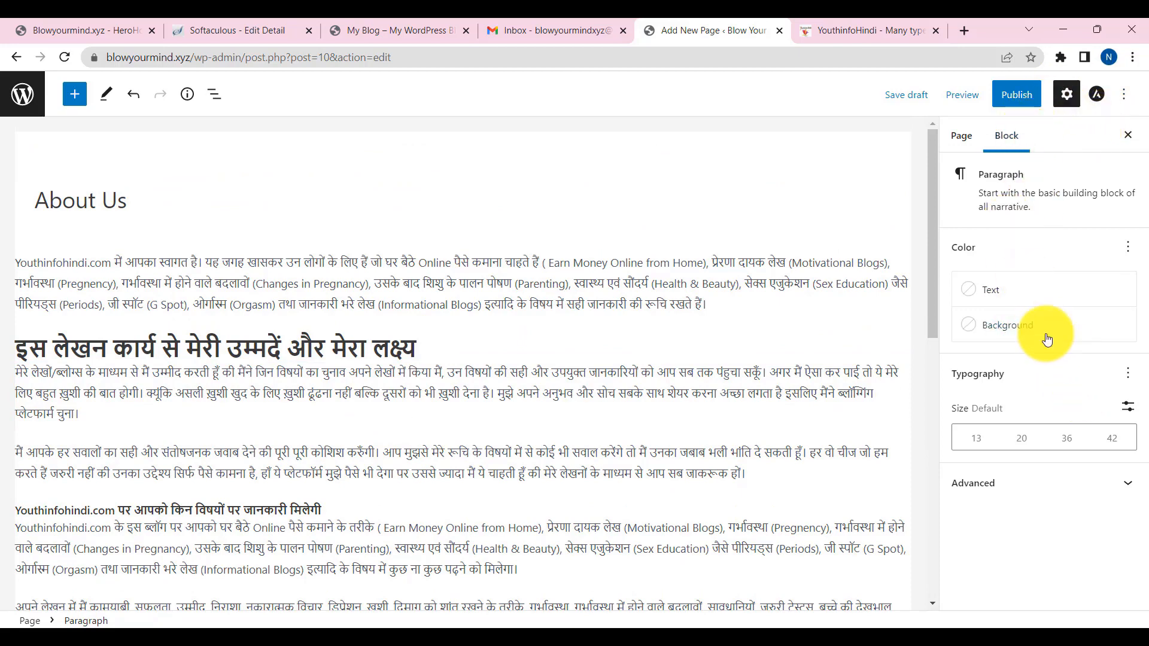
{"action": "left_click", "coordinate": [978, 289]}
{"action": "left_click", "coordinate": [1008, 329]}
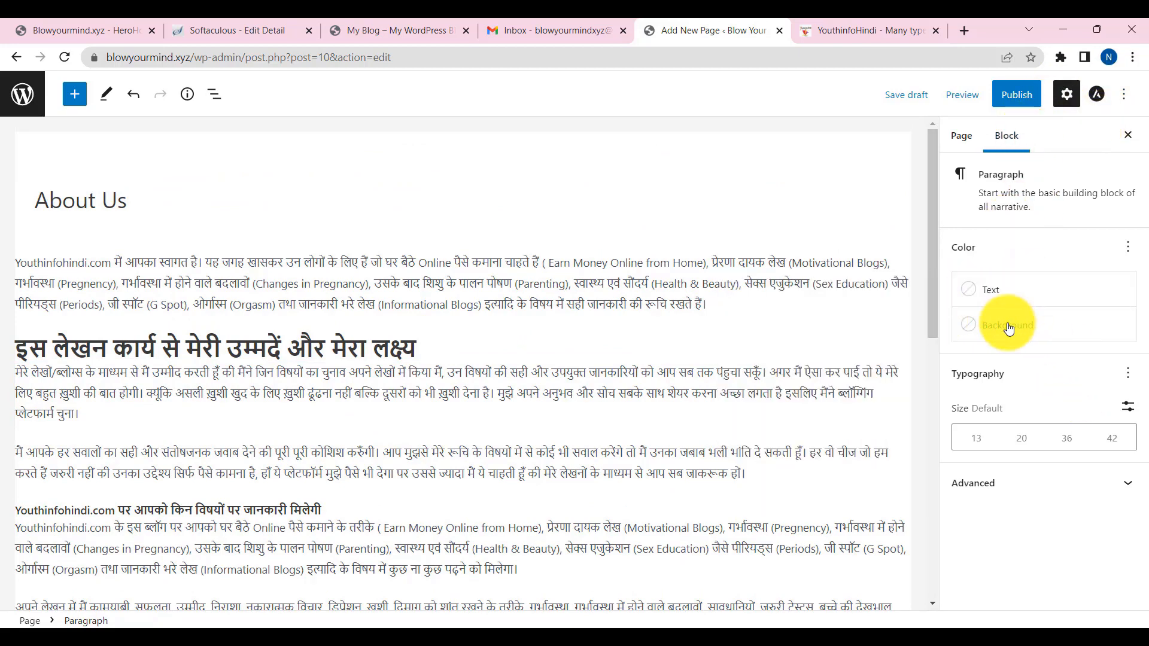
{"action": "left_click", "coordinate": [1008, 328]}
{"action": "left_click", "coordinate": [793, 403]}
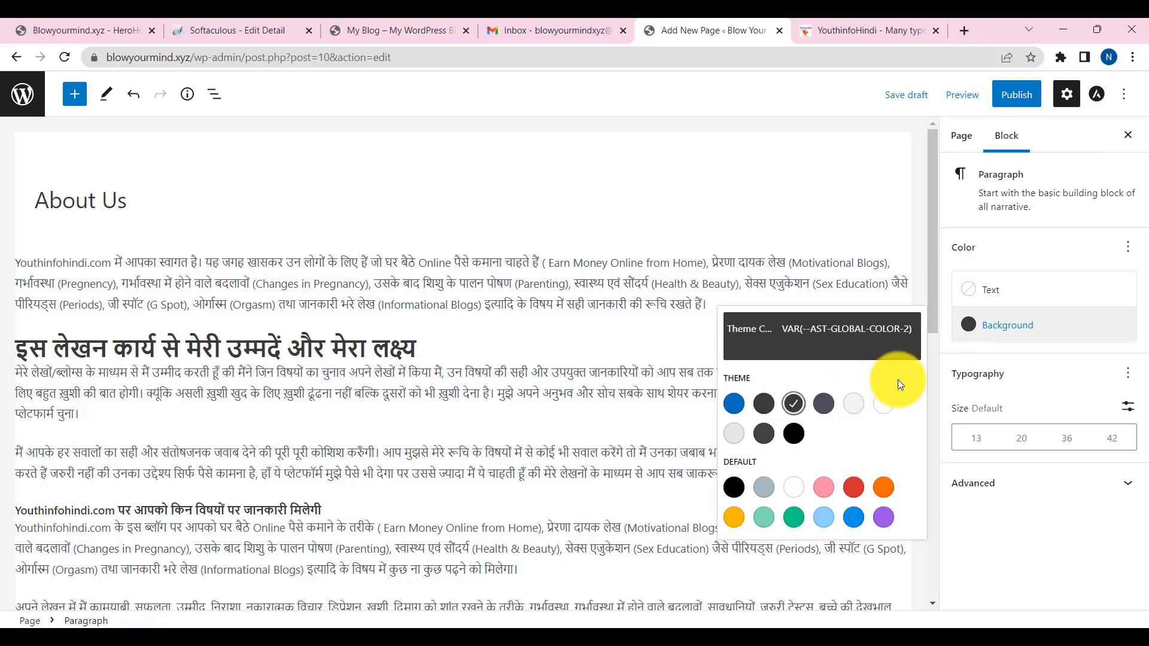
- Publish the About Us page, view it live, then return to its editor
{"action": "left_click", "coordinate": [993, 293]}
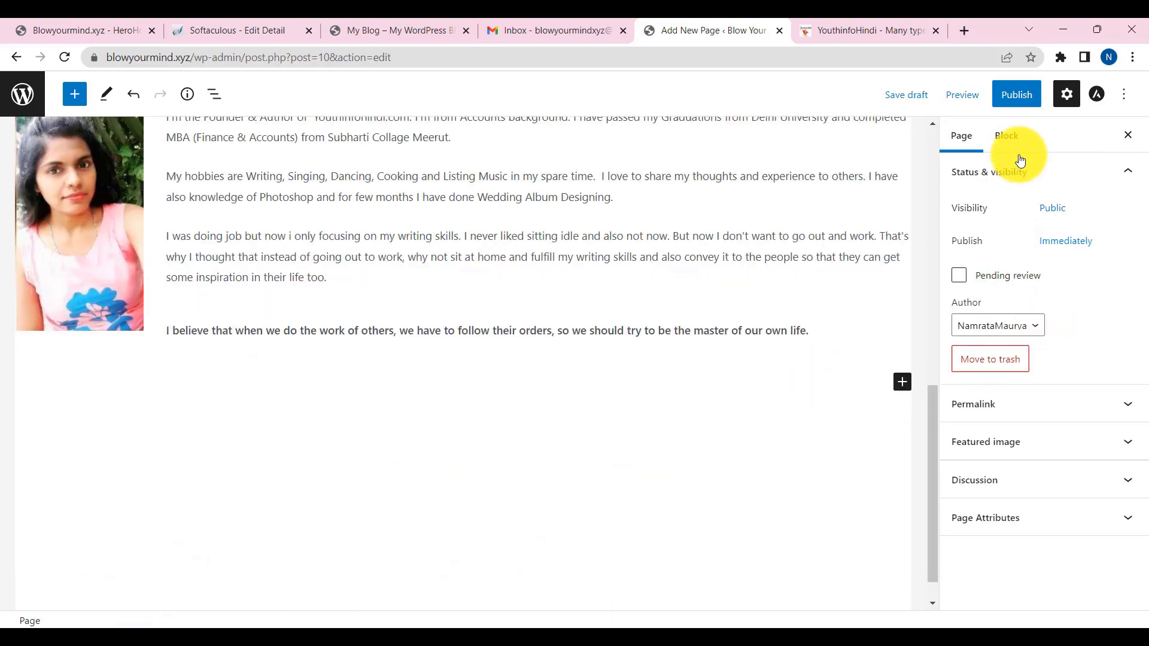
{"action": "left_click", "coordinate": [1017, 95]}
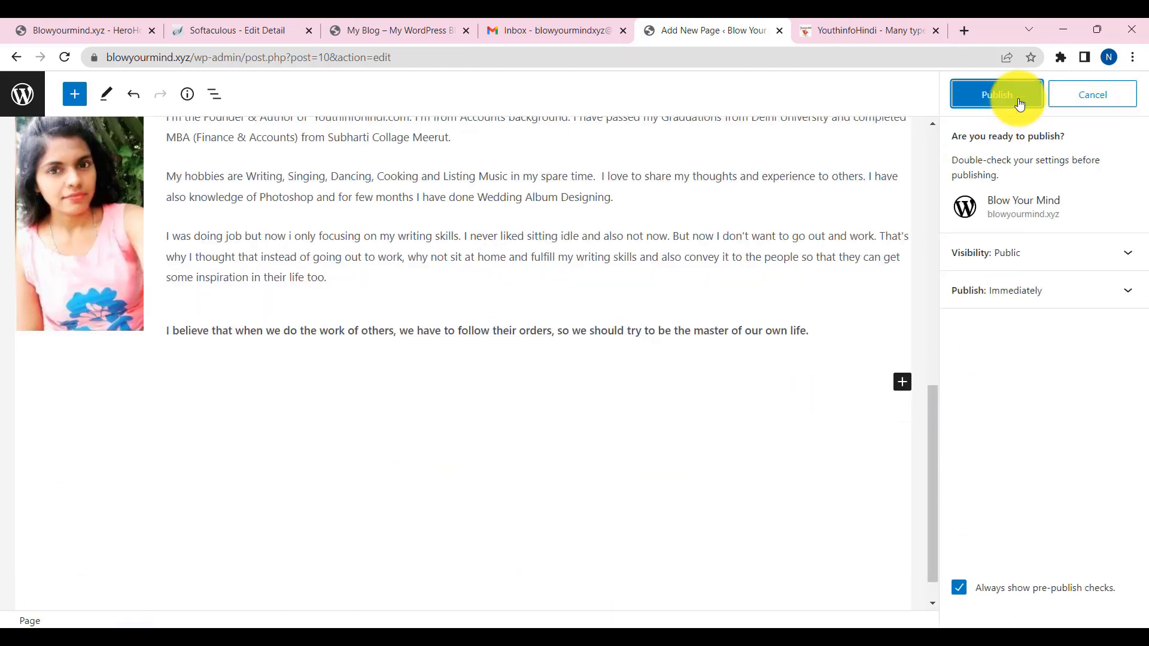
{"action": "left_click", "coordinate": [1019, 104]}
{"action": "left_click", "coordinate": [153, 584]}
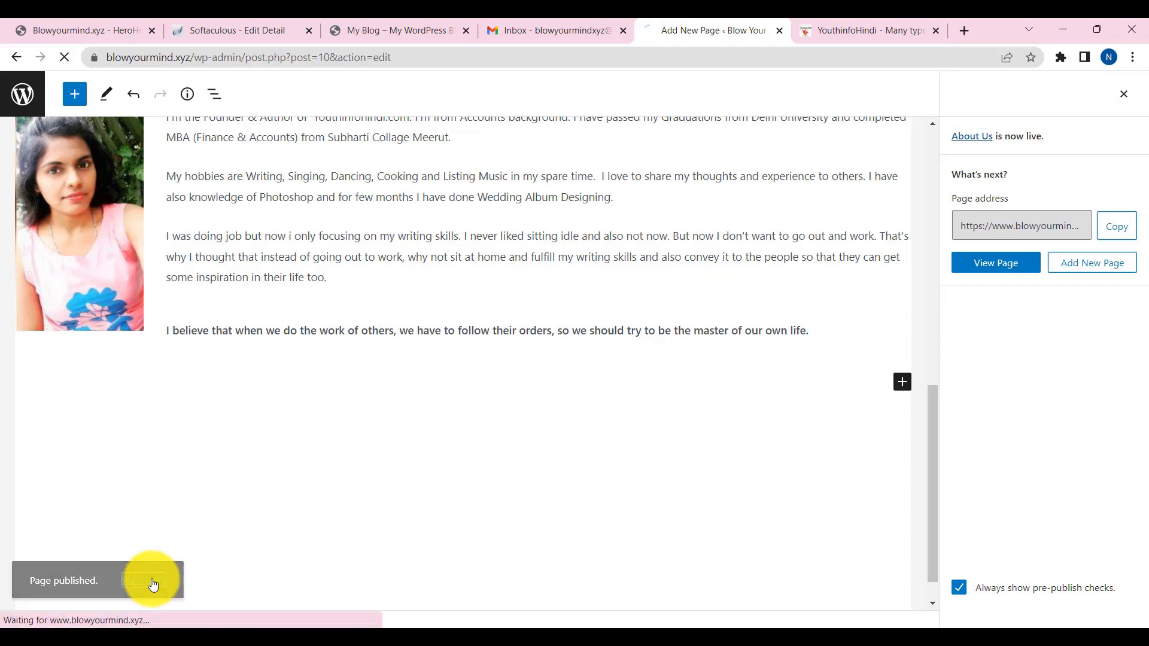
{"action": "scroll", "coordinate": [357, 487], "scroll_direction": "down", "scroll_amount": 4}
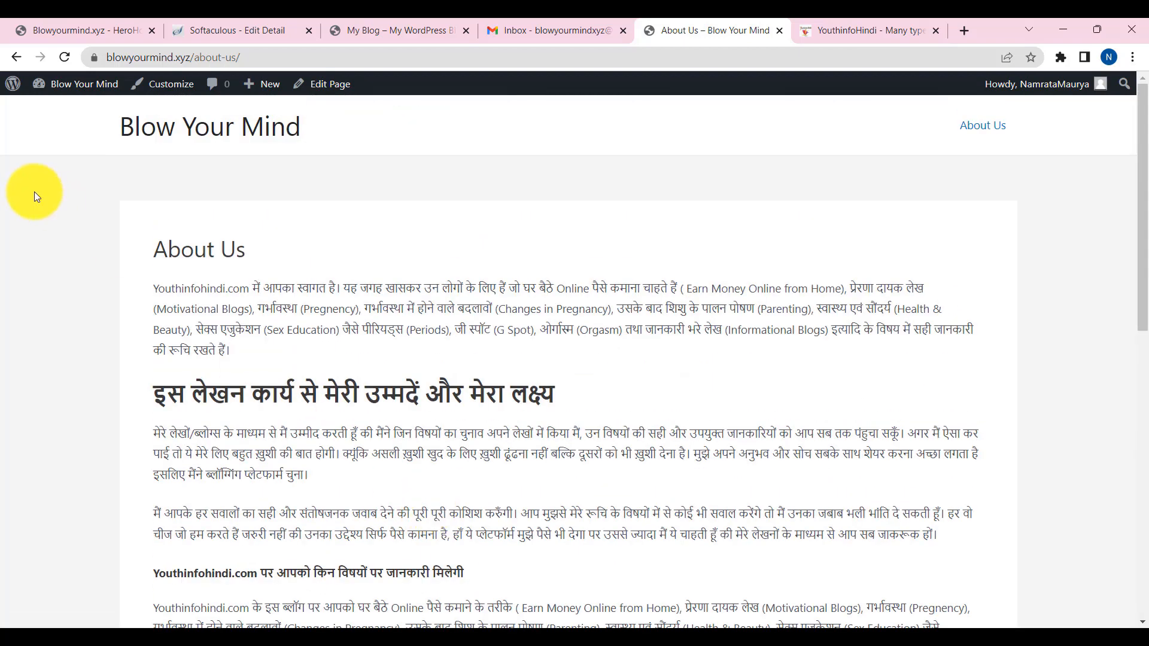
{"action": "left_click", "coordinate": [12, 57]}
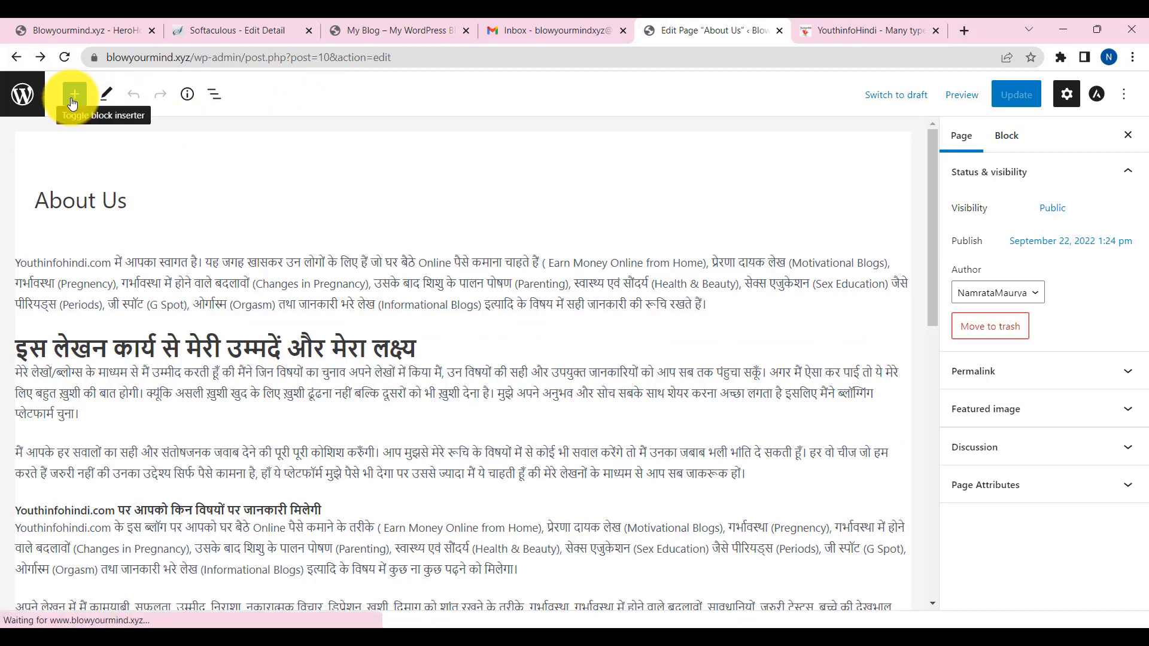
- Create a new page titled 'Privacy Policy' and start typing a search in a new browser tab
{"action": "left_click", "coordinate": [18, 59]}
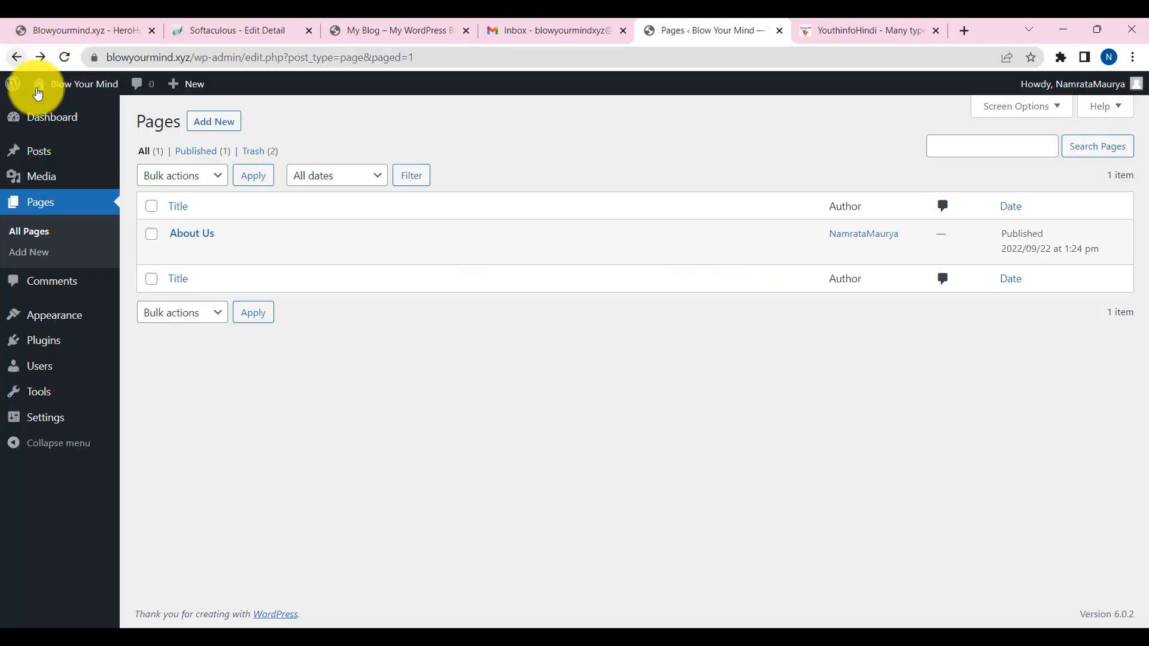
{"action": "left_click", "coordinate": [210, 124]}
{"action": "type", "text": "Priva"}
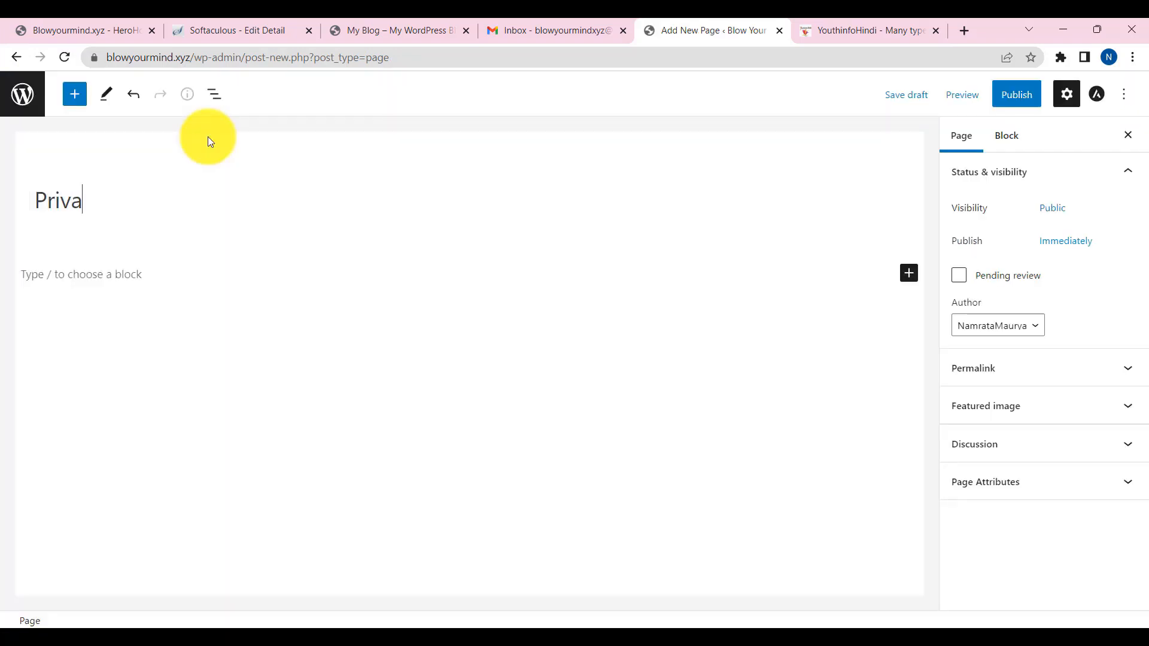
{"action": "type", "text": "cy Policy"}
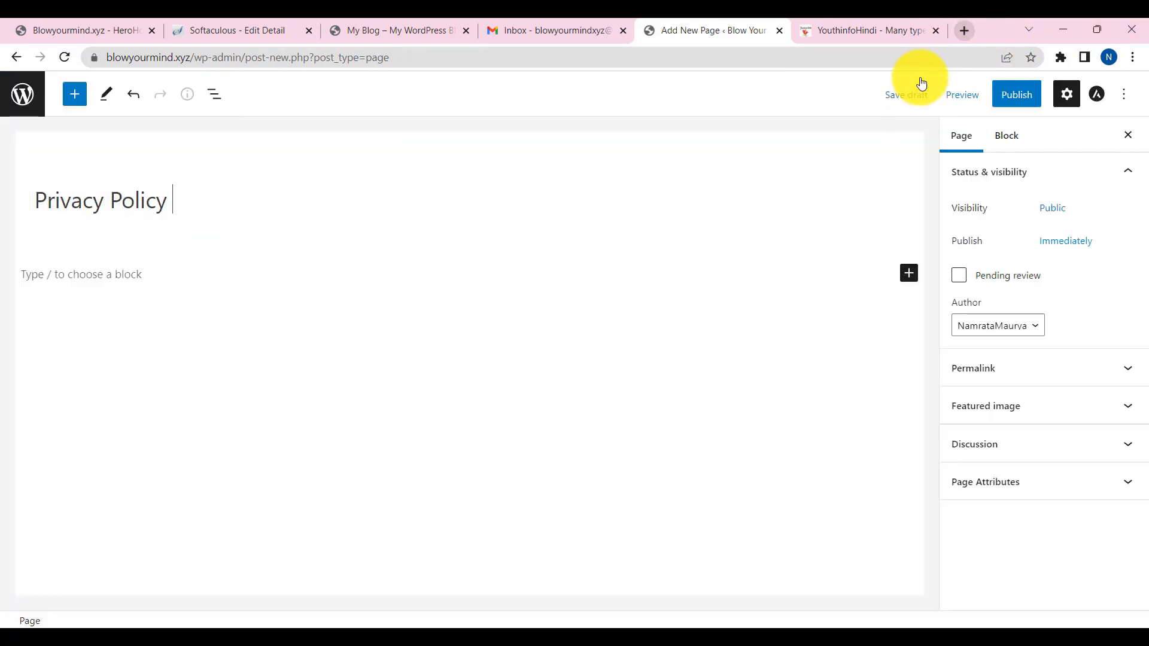
{"action": "left_click", "coordinate": [968, 32]}
{"action": "type", "text": "pri"}
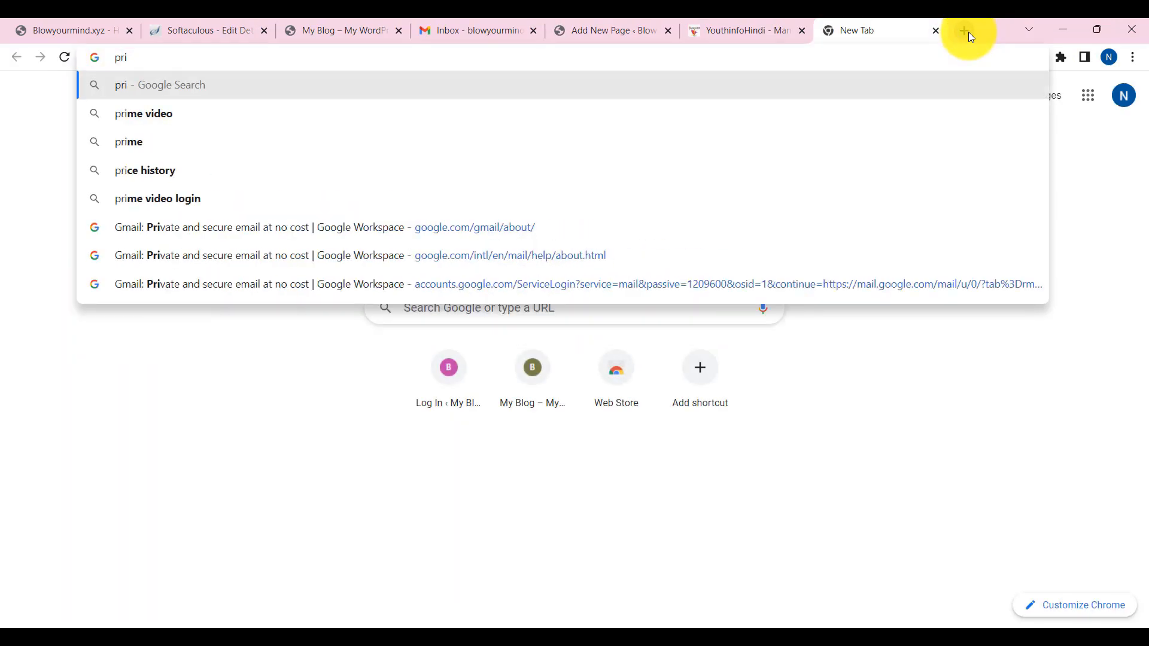
- Search Google for 'privacy policy generator'
{"action": "key", "text": "BackSpace"}
{"action": "key", "text": "BackSpace"}
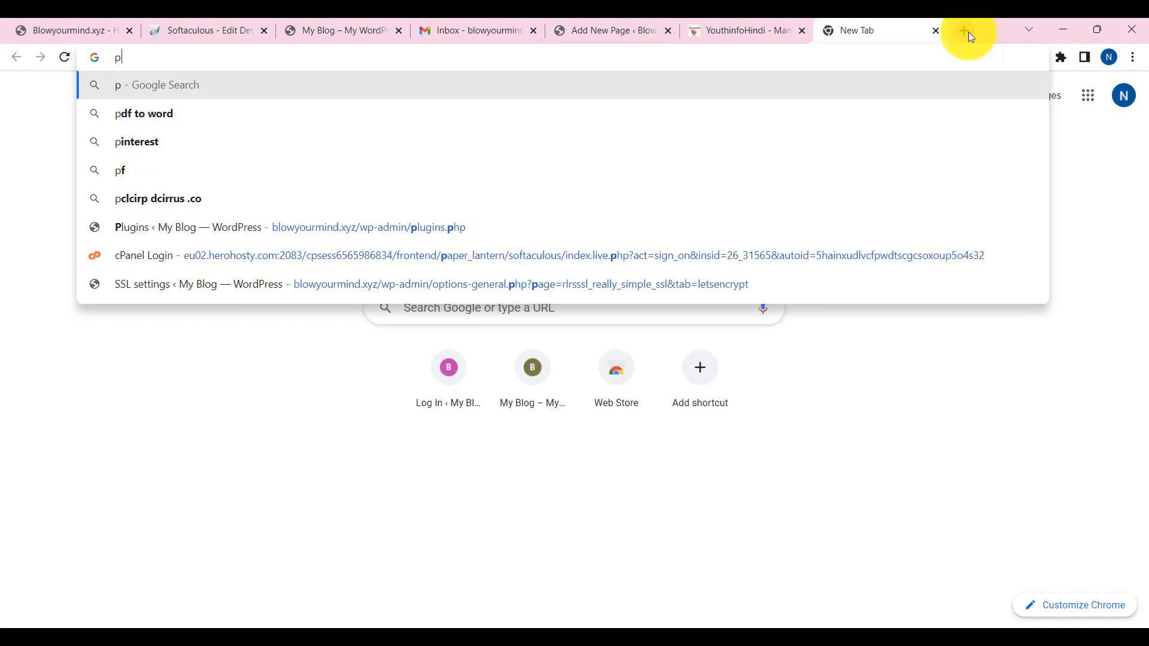
{"action": "type", "text": "rivacy"}
{"action": "key", "text": "Down"}
{"action": "key", "text": "Return"}
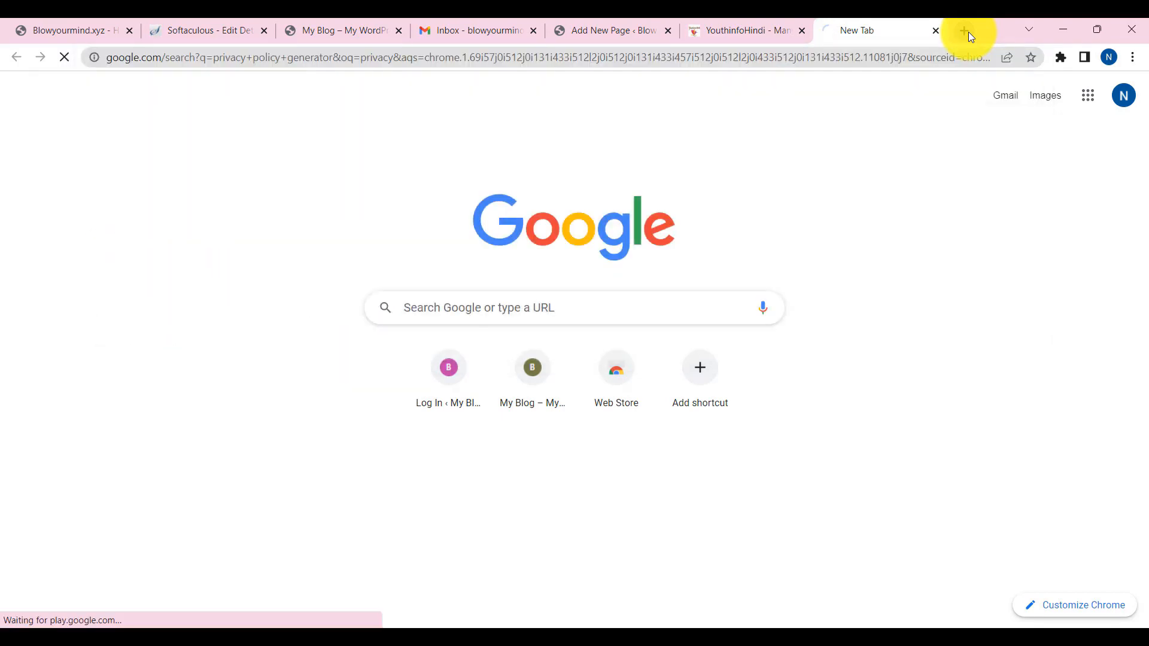
- Look over the privacypolicygenerator.info result, then close that tab
{"action": "scroll", "coordinate": [277, 367], "scroll_direction": "down", "scroll_amount": 1}
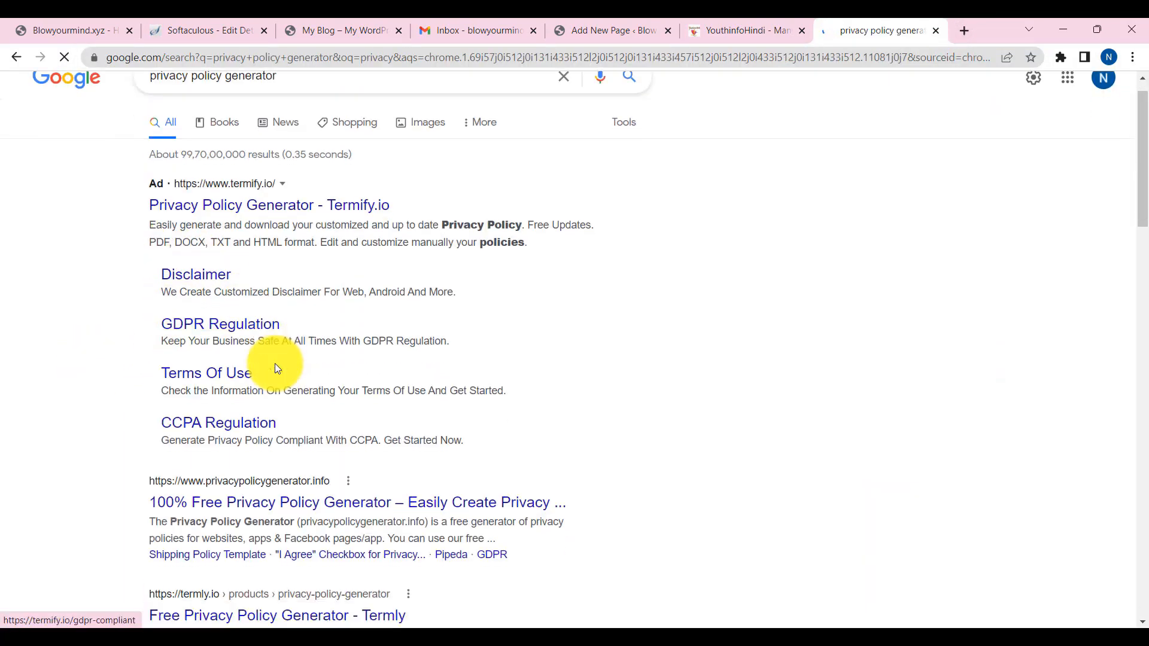
{"action": "scroll", "coordinate": [277, 369], "scroll_direction": "down", "scroll_amount": 3}
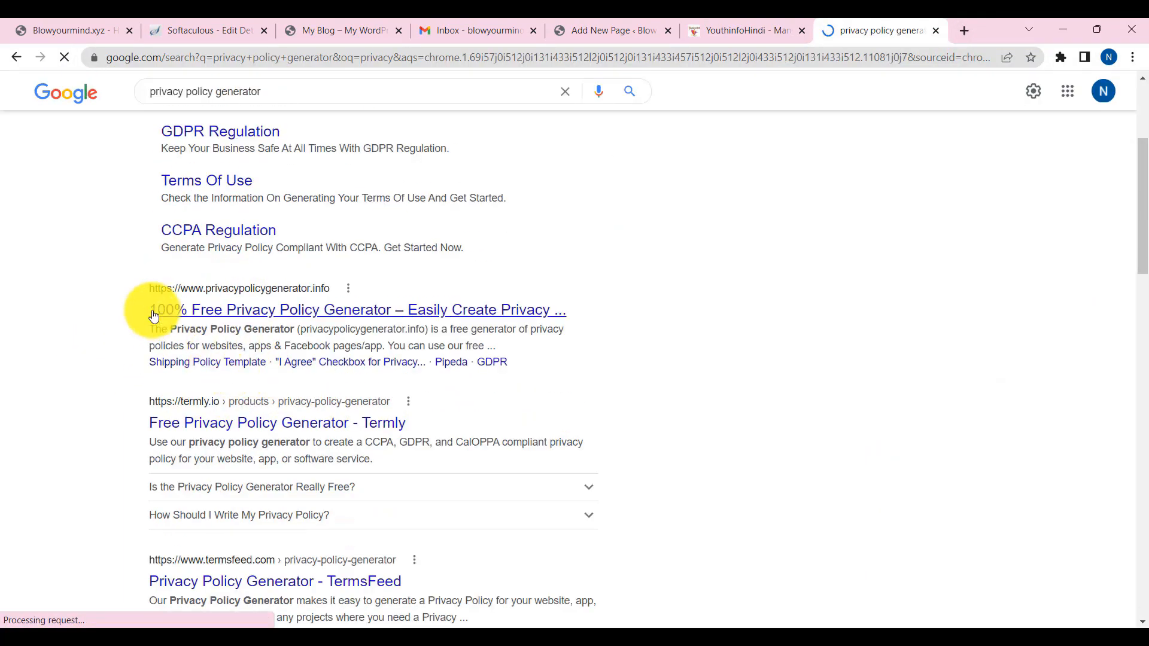
{"action": "left_click", "coordinate": [242, 311]}
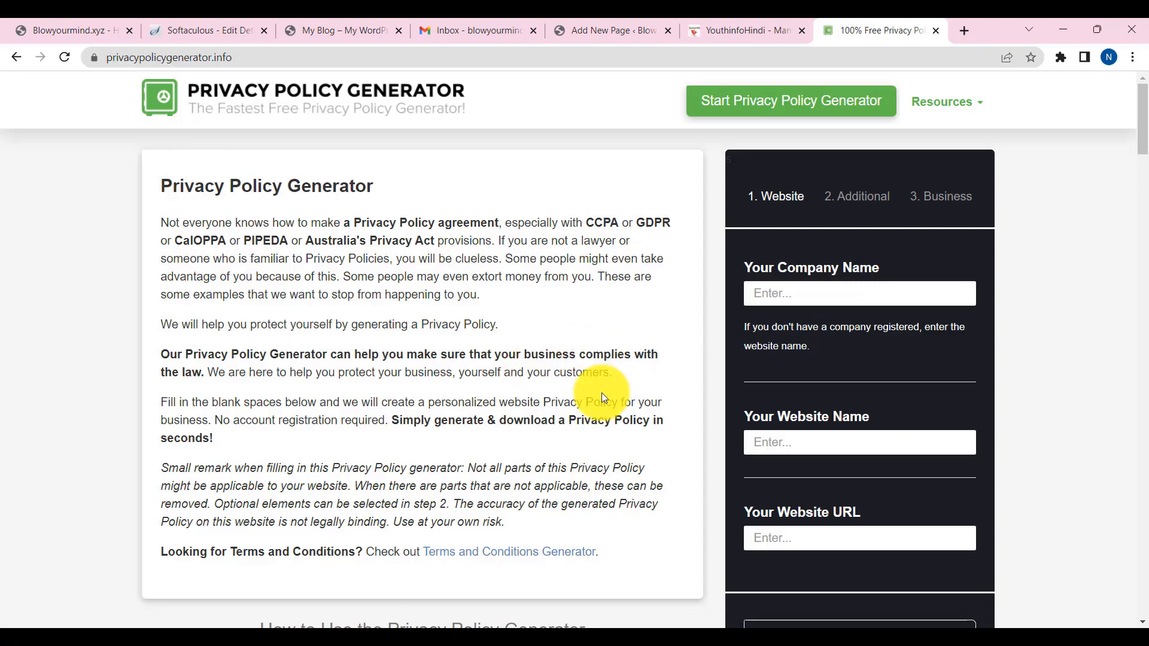
{"action": "scroll", "coordinate": [576, 455], "scroll_direction": "down", "scroll_amount": 8}
{"action": "scroll", "coordinate": [560, 454], "scroll_direction": "up", "scroll_amount": 8}
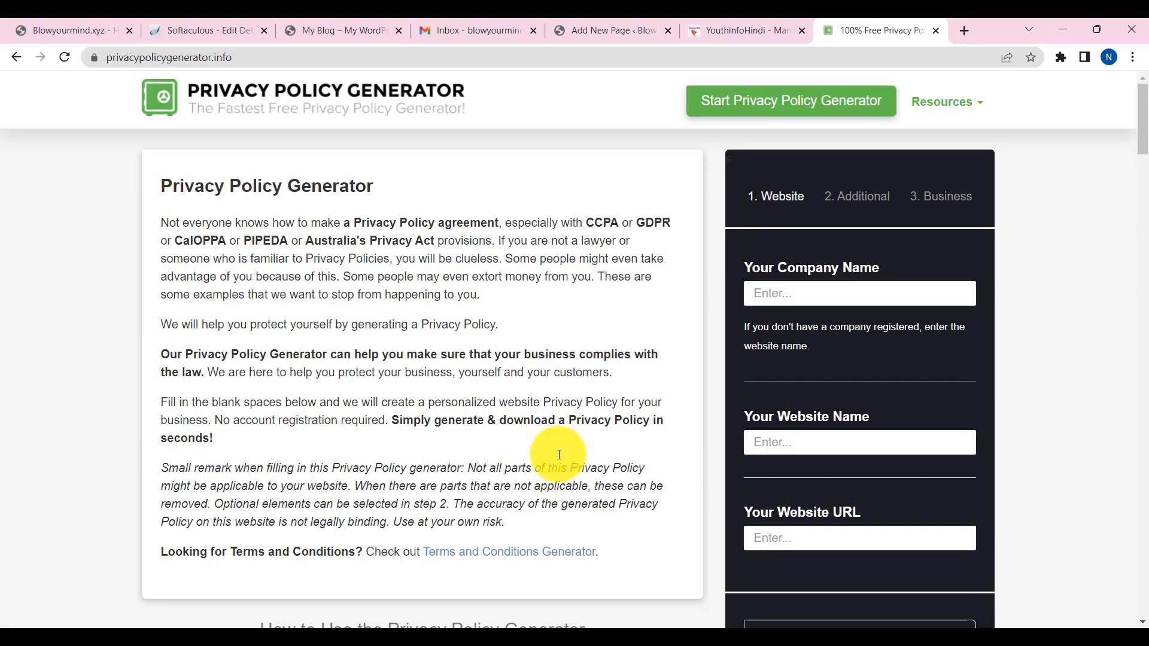
{"action": "left_click", "coordinate": [936, 30]}
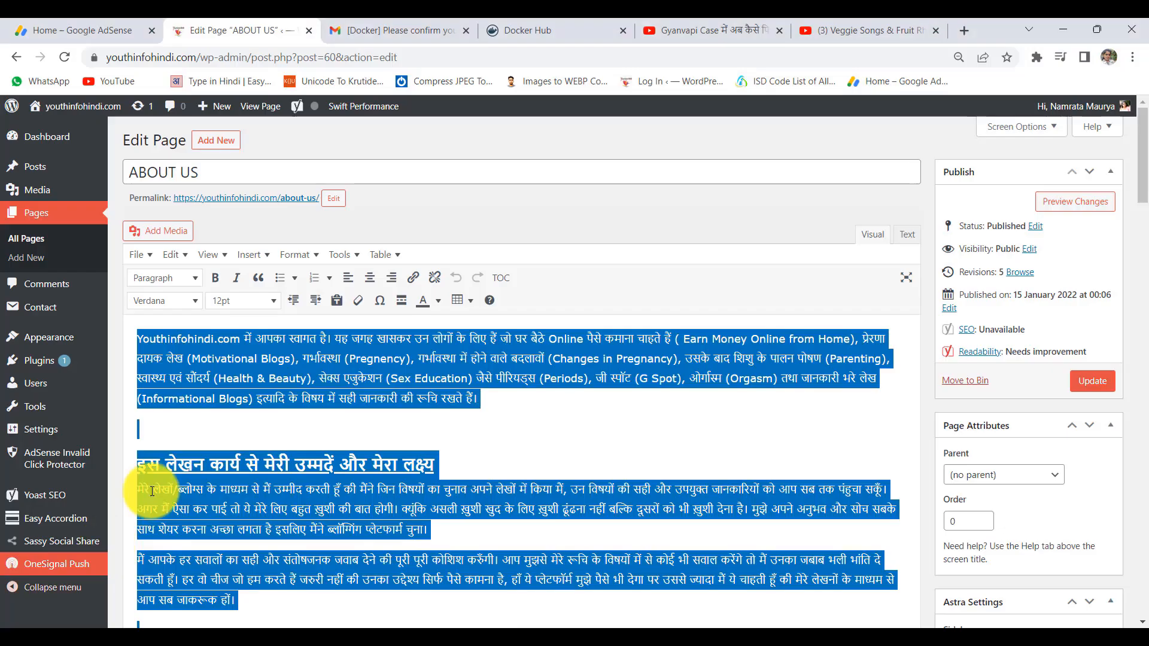
- Copy all of youthinfohindi.com's PRIVACY POLICY text and return to the new page's empty body
{"action": "left_click", "coordinate": [17, 55]}
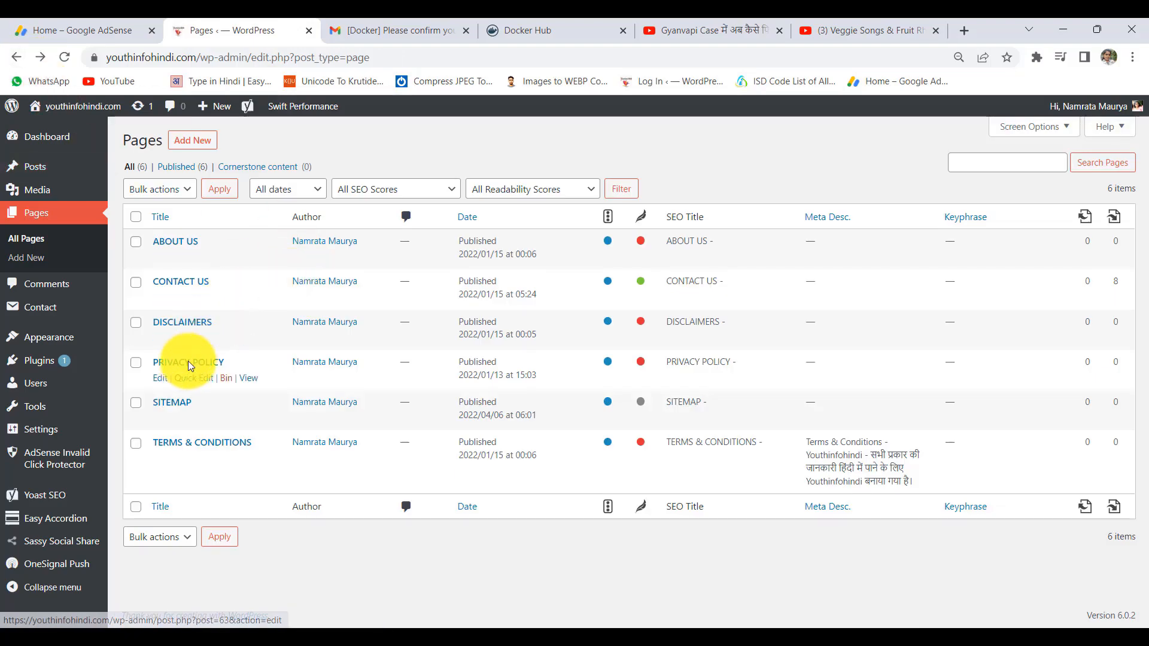
{"action": "left_click", "coordinate": [163, 381]}
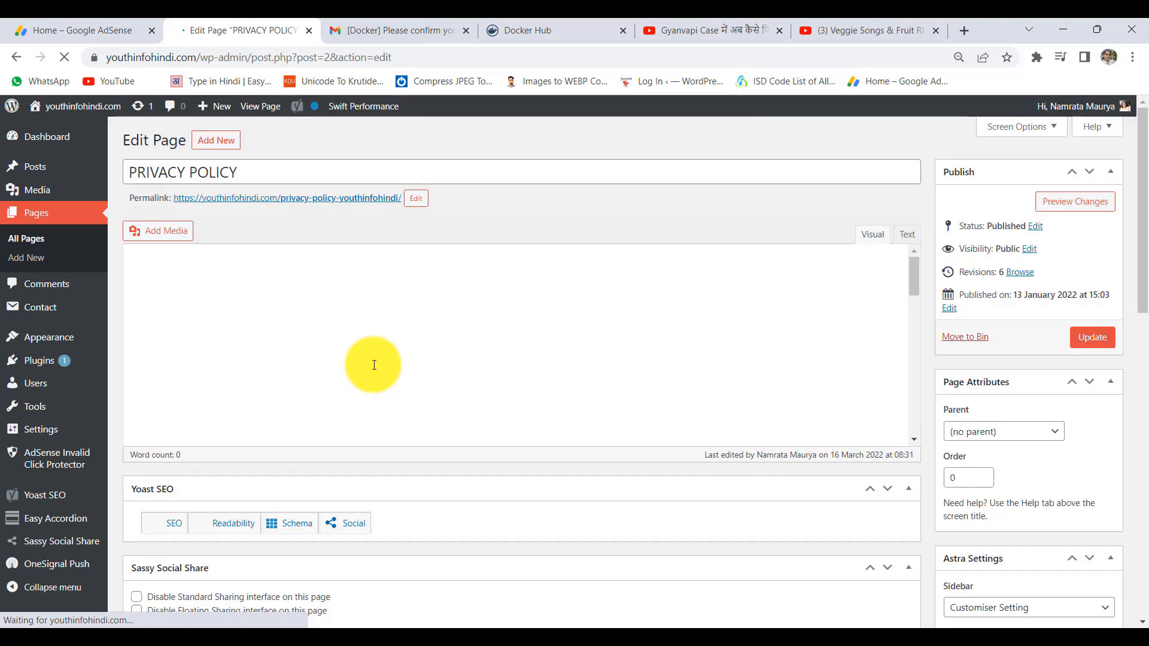
{"action": "left_click", "coordinate": [315, 397]}
{"action": "key", "text": "ctrl+a"}
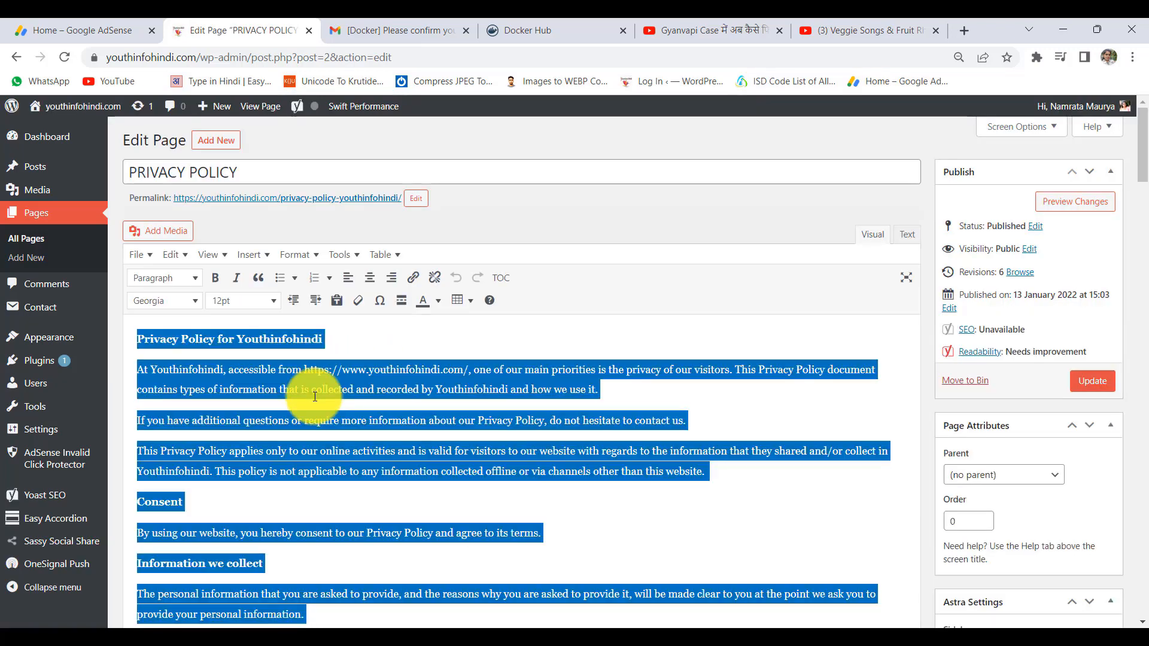
{"action": "key", "text": "alt+Tab"}
{"action": "left_click", "coordinate": [178, 274]}
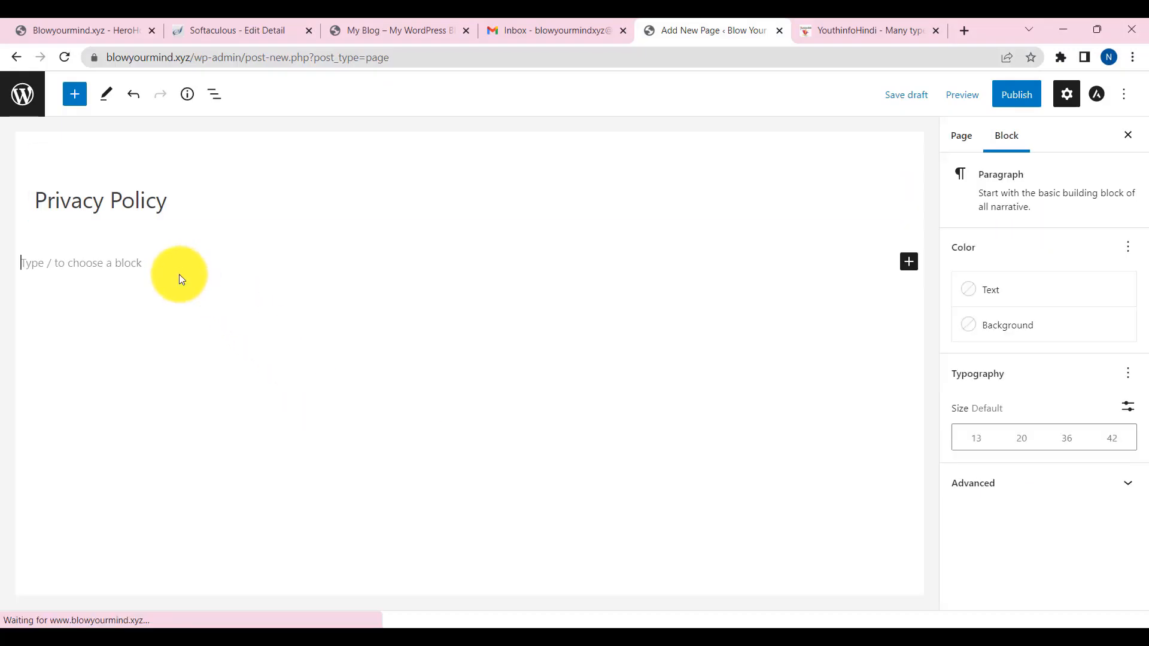
- Paste the privacy policy text, publish the page, and go back to the Pages list
{"action": "key", "text": "ctrl+v"}
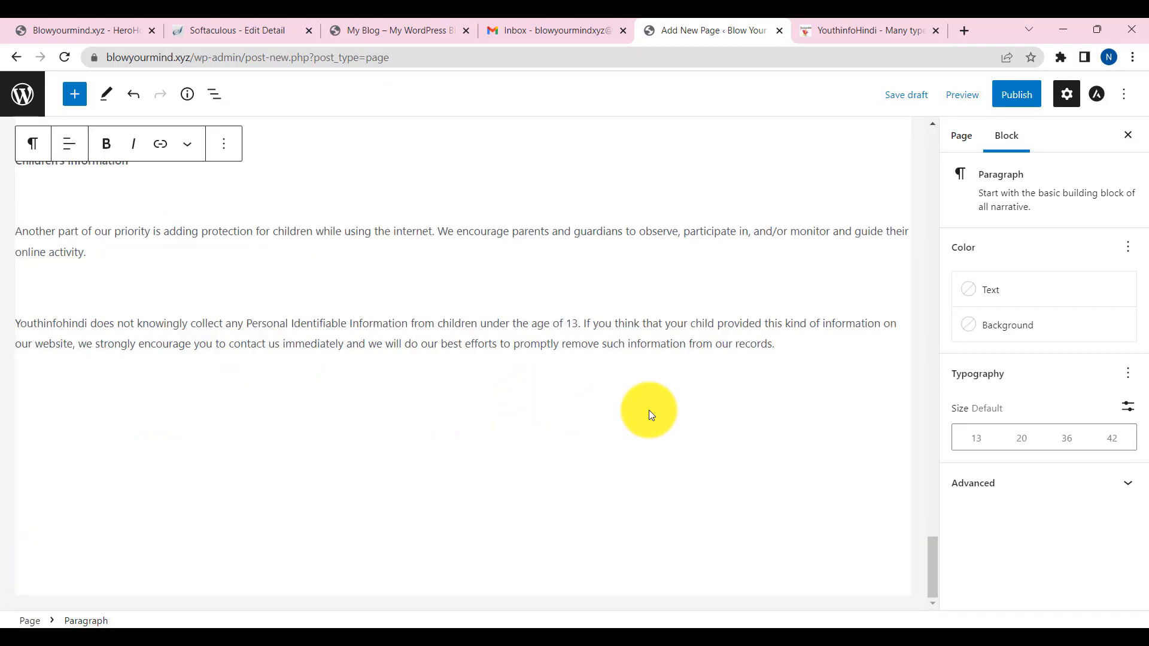
{"action": "left_click", "coordinate": [1024, 104]}
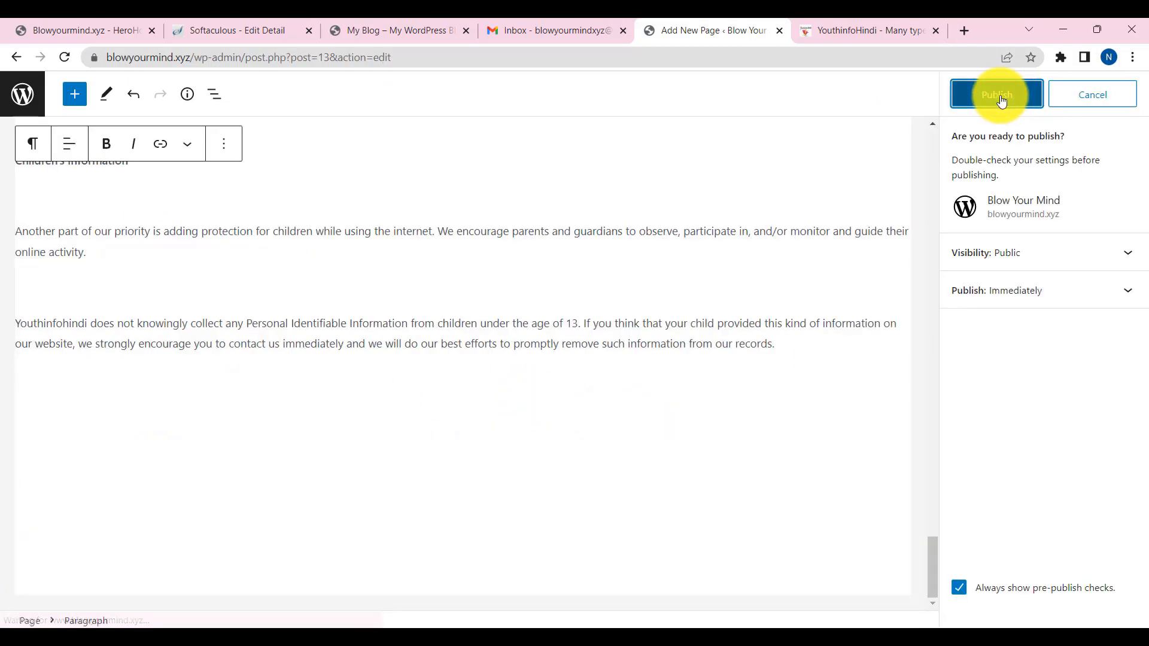
{"action": "left_click", "coordinate": [1000, 95]}
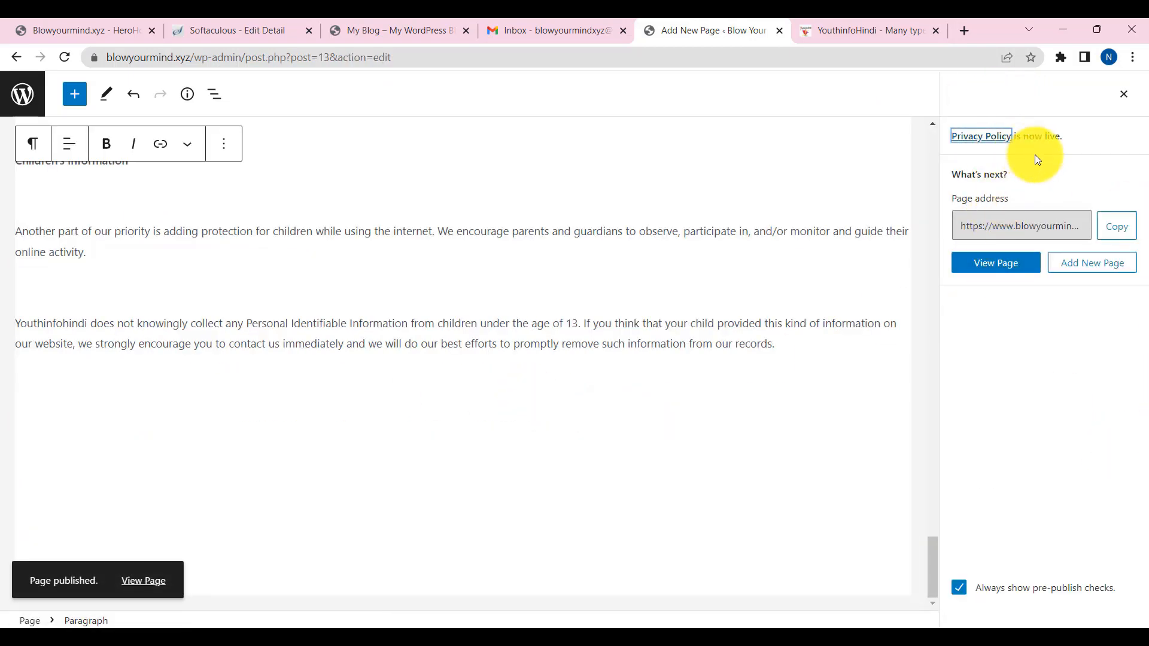
{"action": "left_click", "coordinate": [16, 57]}
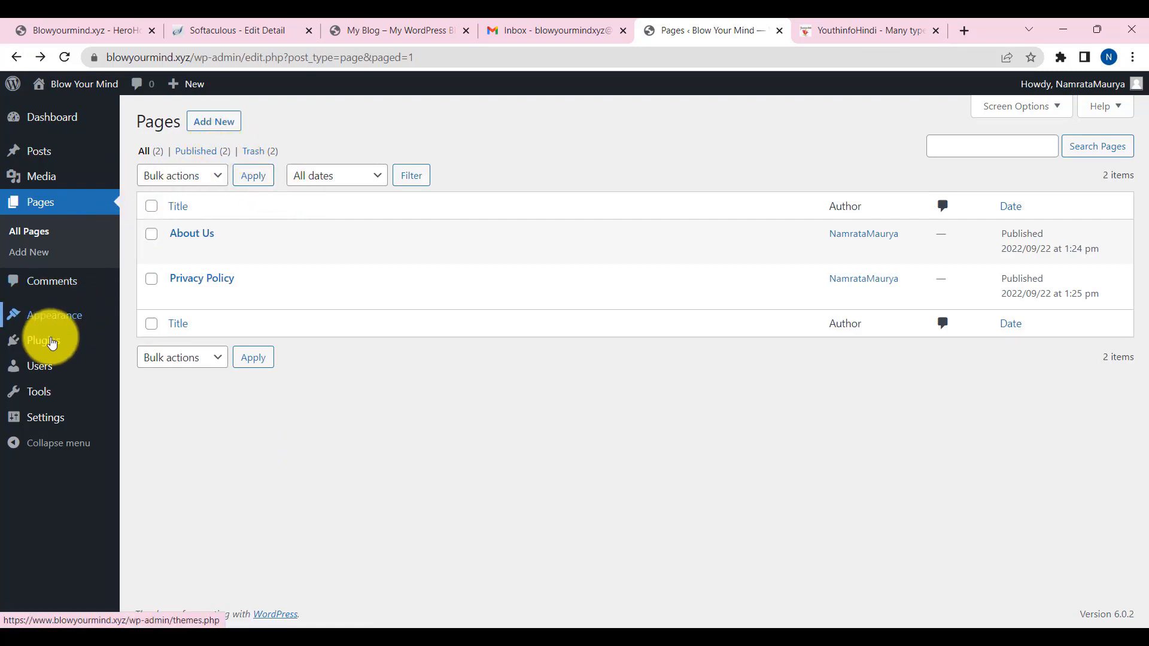
- Search plugins for 'contact', then install and activate Contact Form 7
{"action": "mouse_move", "coordinate": [46, 341]}
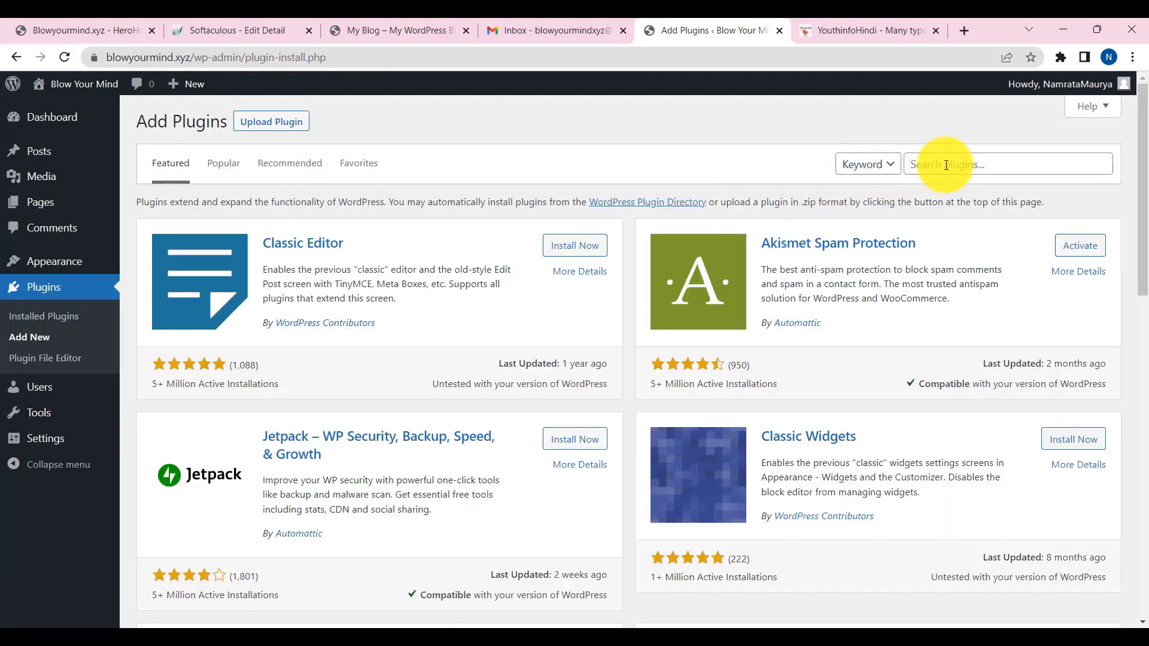
{"action": "left_click", "coordinate": [945, 164]}
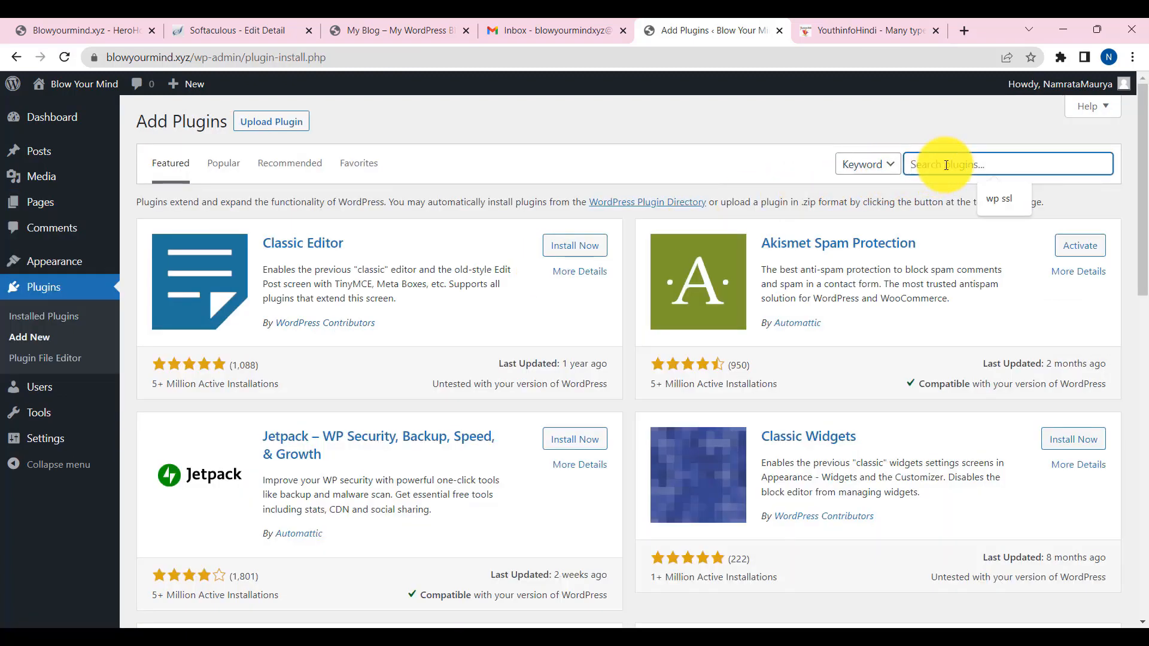
{"action": "type", "text": "contact"}
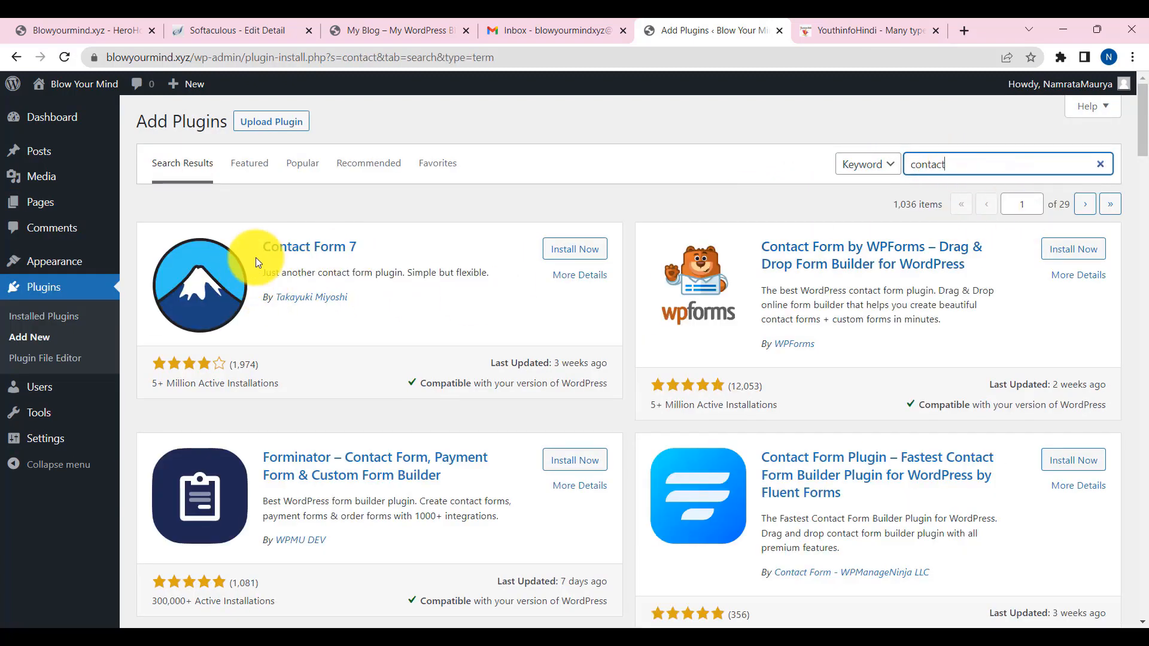
{"action": "left_click", "coordinate": [569, 250]}
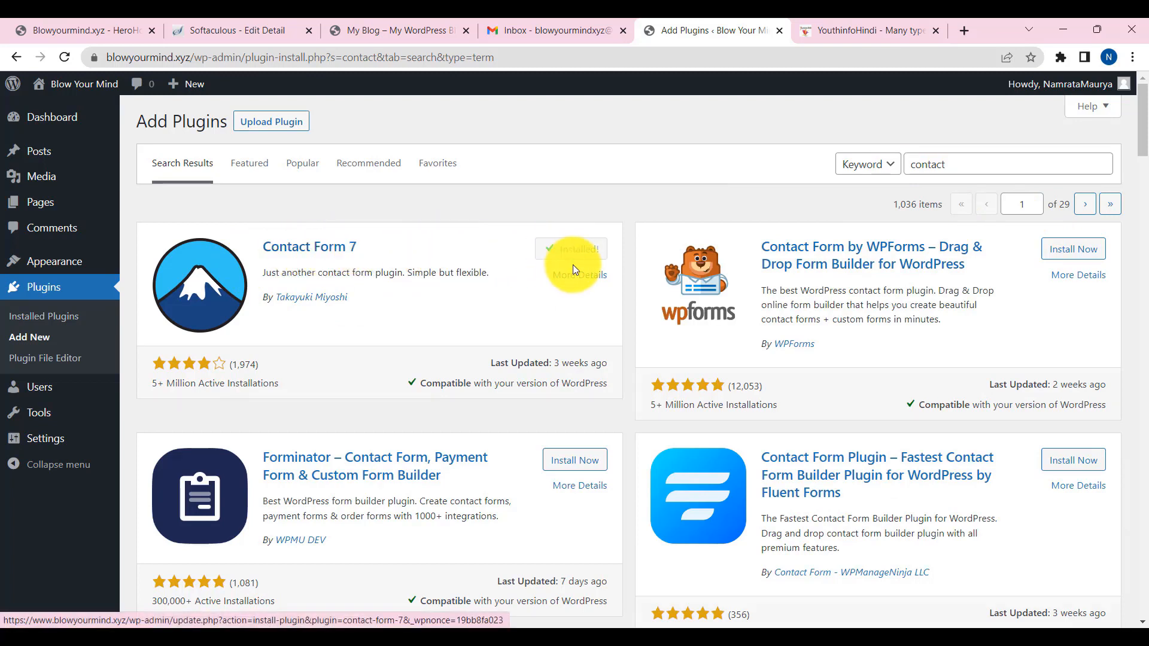
{"action": "left_click", "coordinate": [577, 251]}
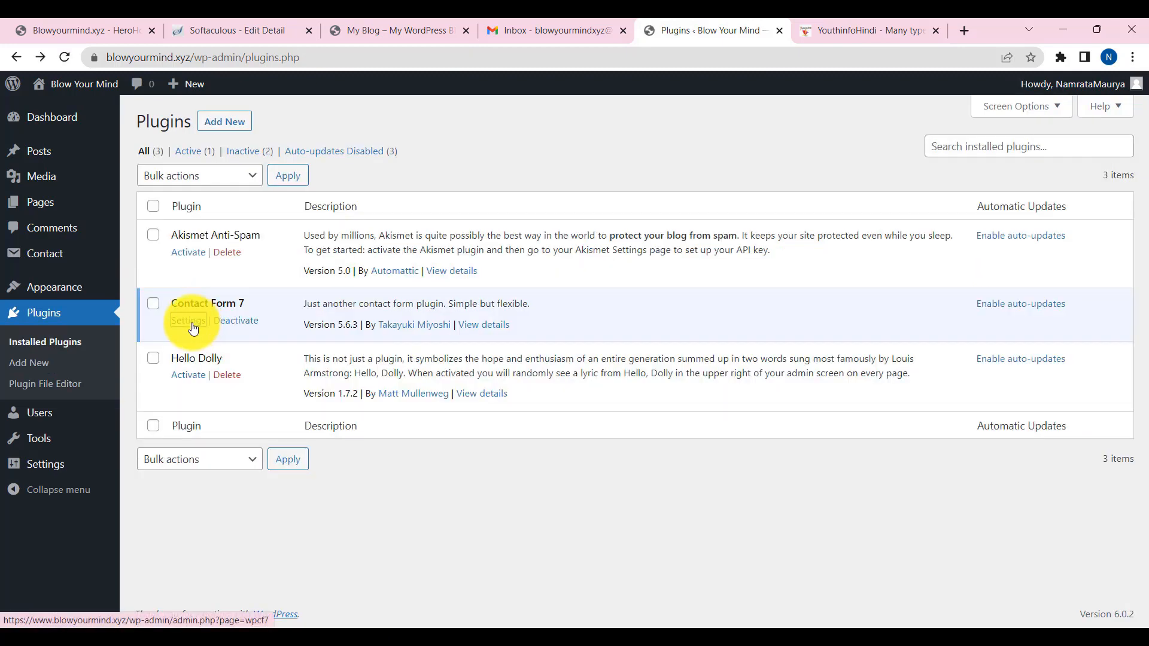
- Copy the Contact form 1 shortcode from the Contact Forms list
{"action": "left_click", "coordinate": [191, 323]}
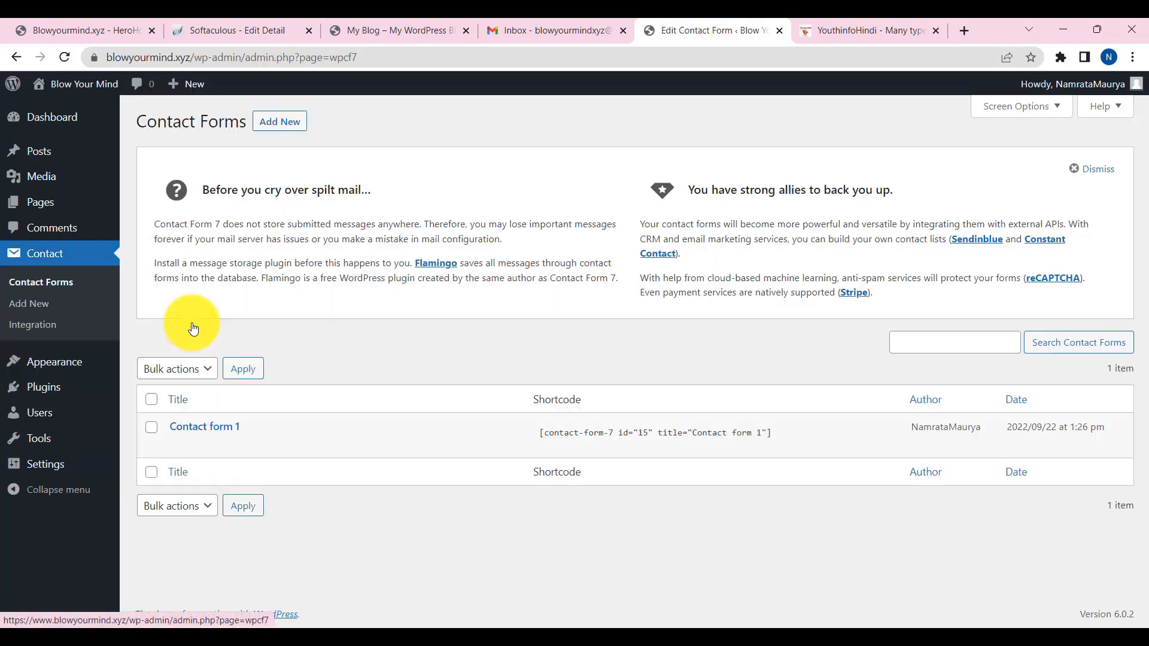
{"action": "left_click", "coordinate": [537, 431]}
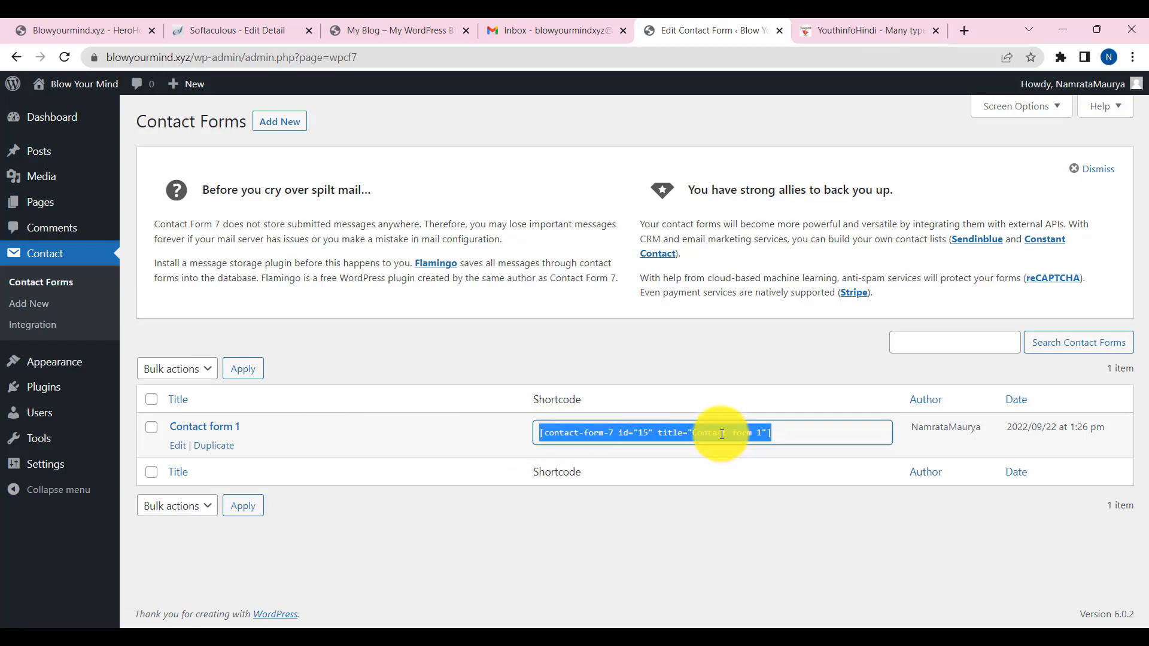
{"action": "right_click", "coordinate": [721, 435]}
{"action": "left_click", "coordinate": [755, 448]}
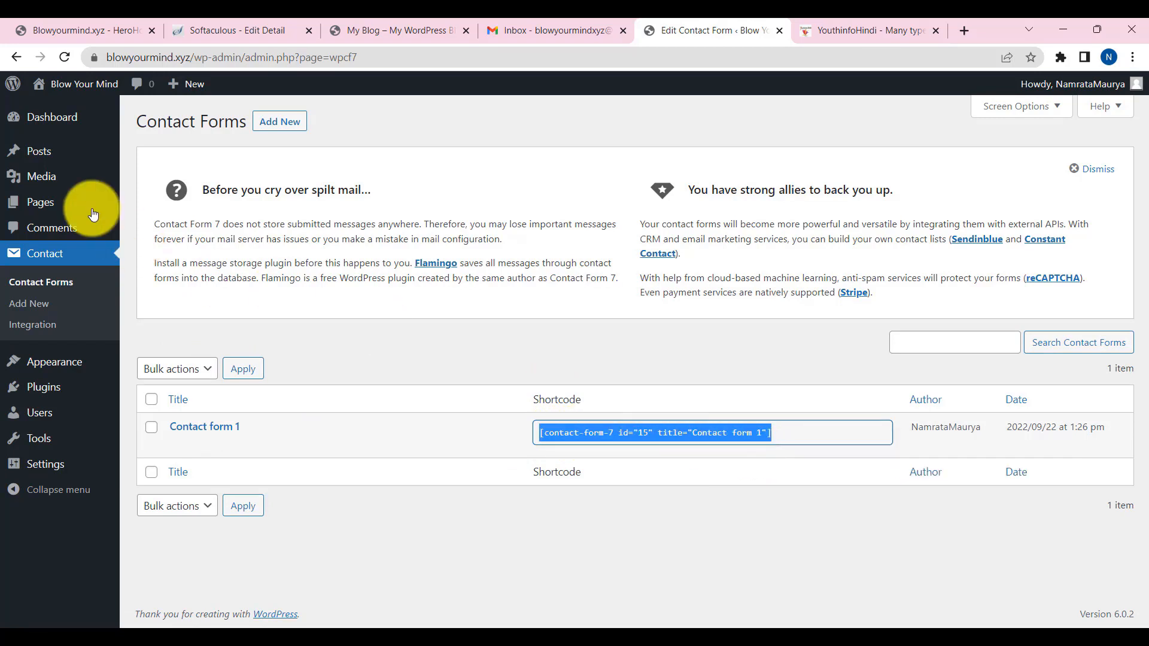
- Create a new page titled 'Contact Us' with a Shortcode block holding the pasted Contact form 1 shortcode
{"action": "mouse_move", "coordinate": [46, 206]}
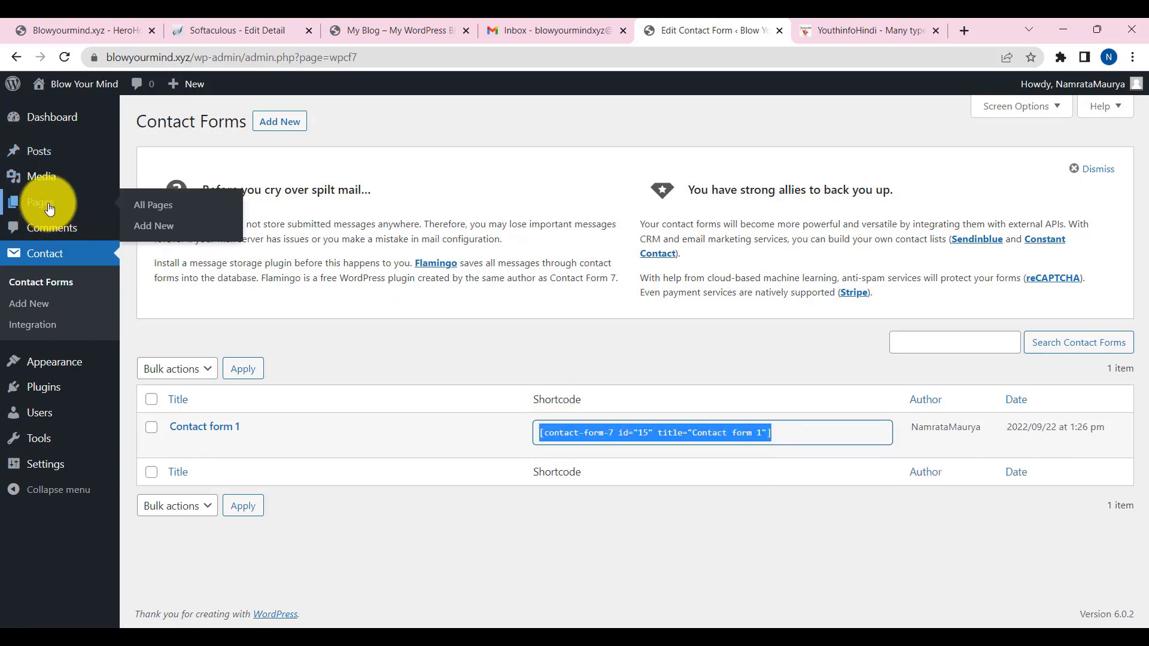
{"action": "left_click", "coordinate": [156, 229]}
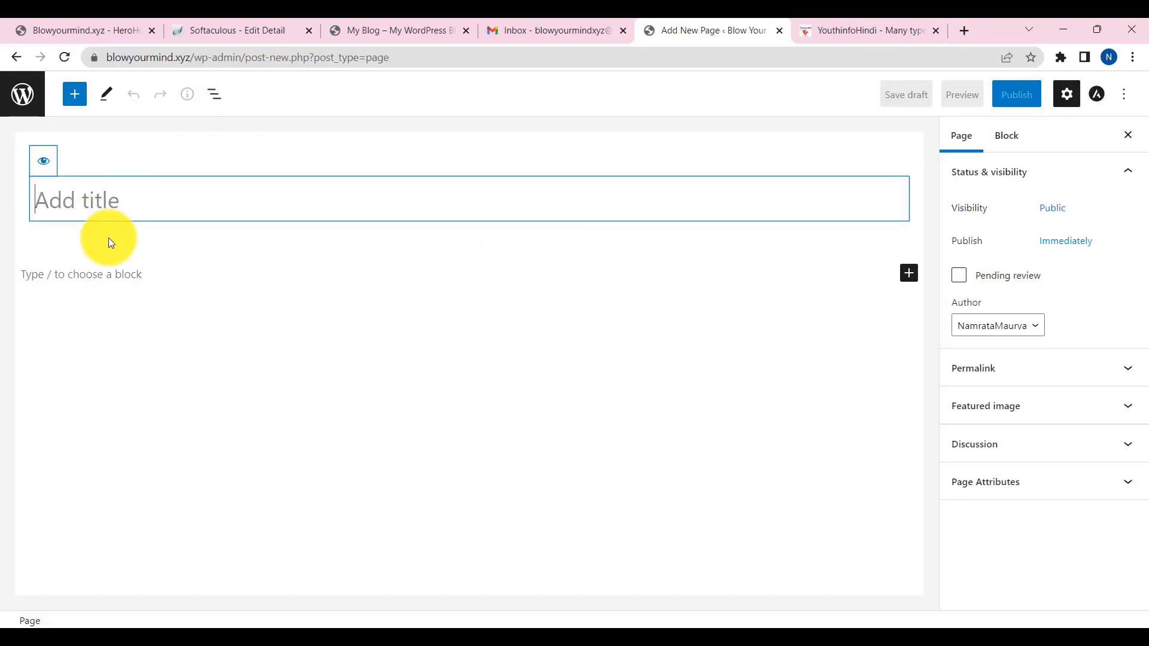
{"action": "type", "text": "Contact Us"}
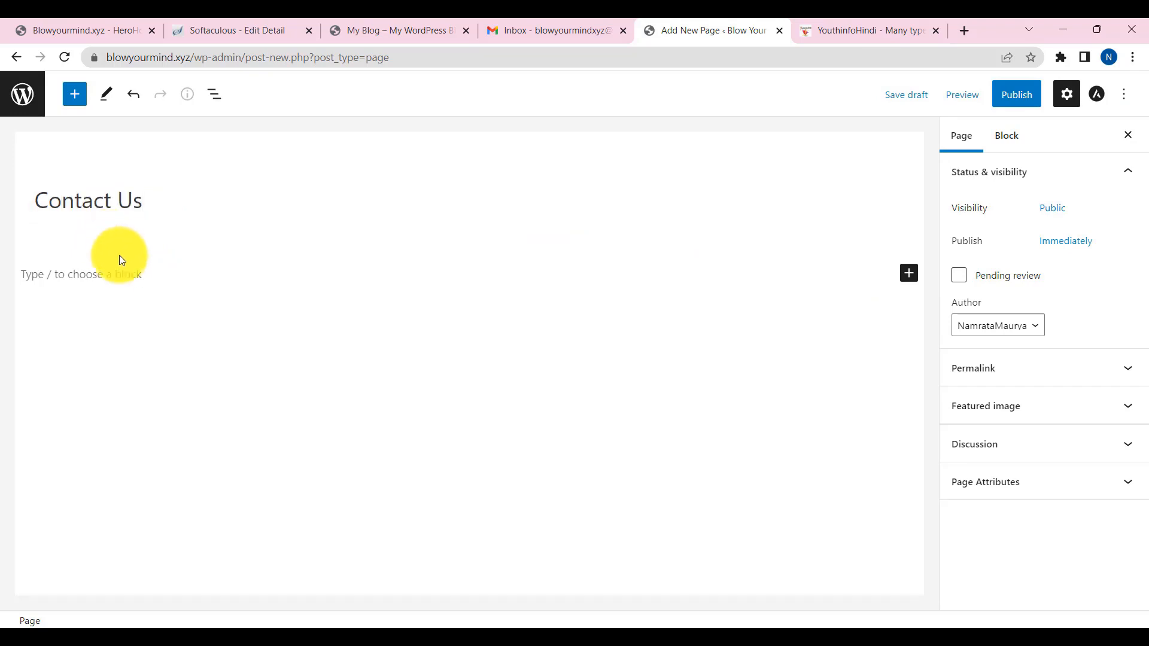
{"action": "left_click", "coordinate": [909, 275]}
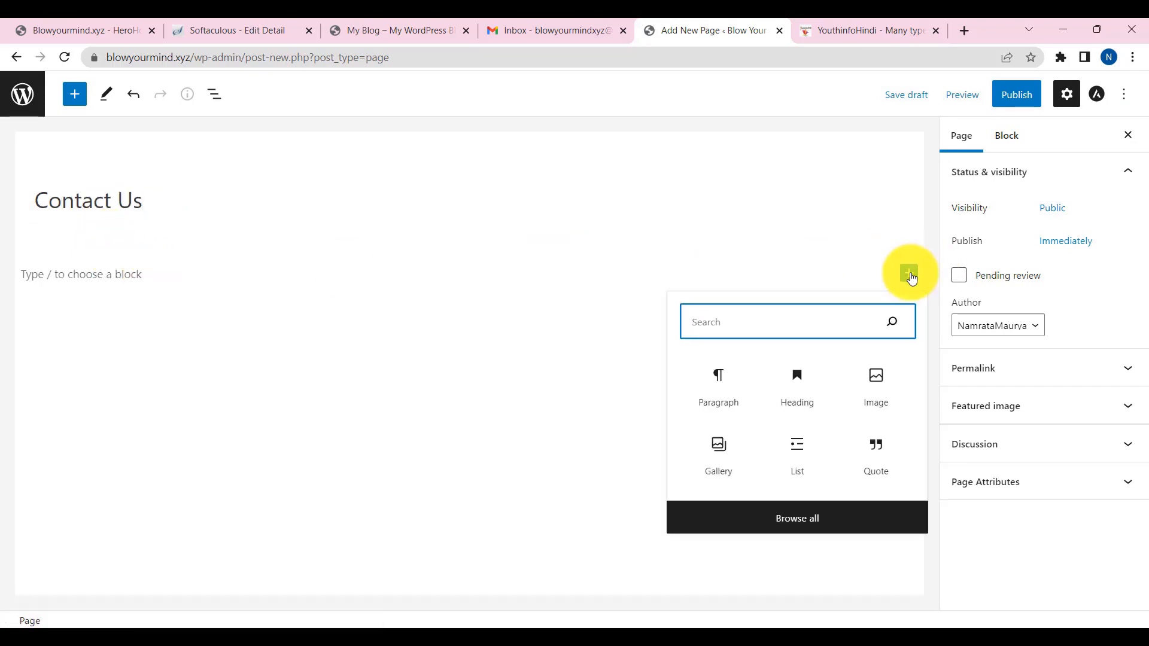
{"action": "type", "text": "sh"}
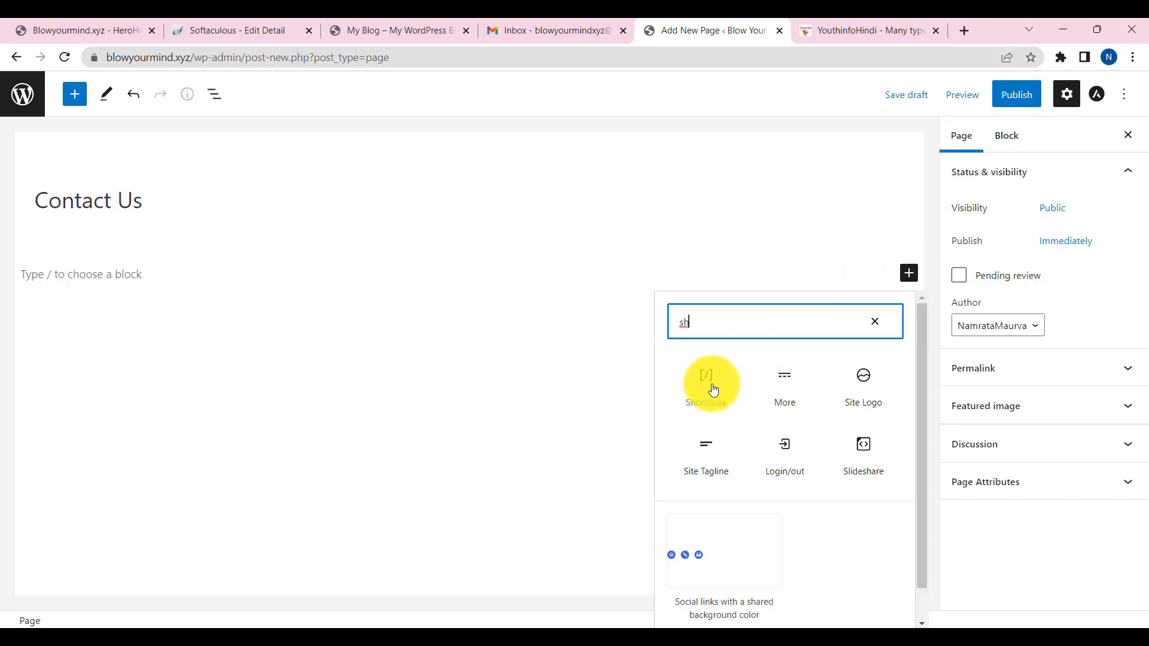
{"action": "left_click", "coordinate": [707, 383]}
{"action": "key", "text": "ctrl+v"}
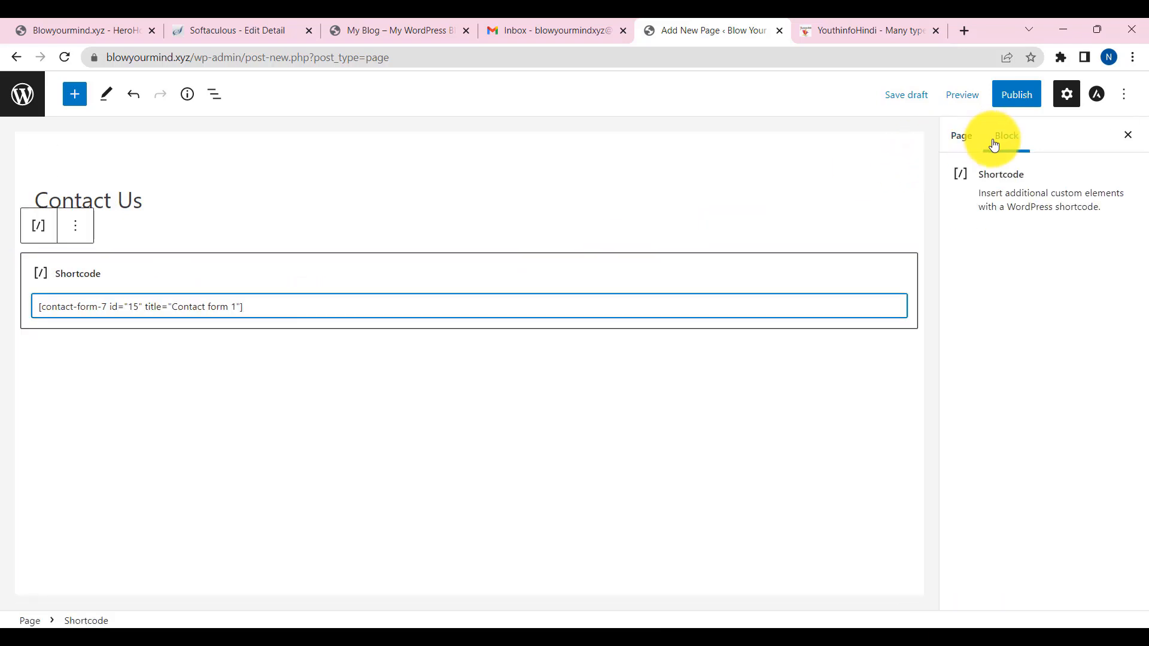
- Publish the Contact Us page and view it live at blowyourmind.xyz/contact-us
{"action": "left_click", "coordinate": [969, 134]}
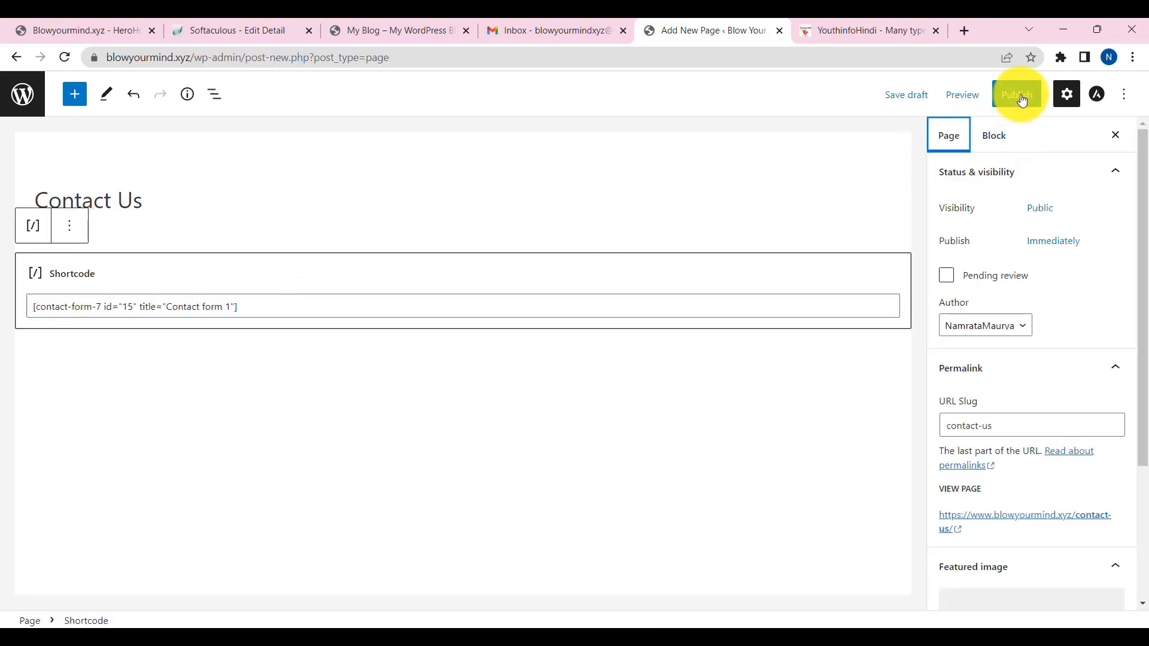
{"action": "left_click", "coordinate": [1017, 94]}
{"action": "left_click", "coordinate": [136, 584]}
{"action": "scroll", "coordinate": [374, 433], "scroll_direction": "down", "scroll_amount": 5}
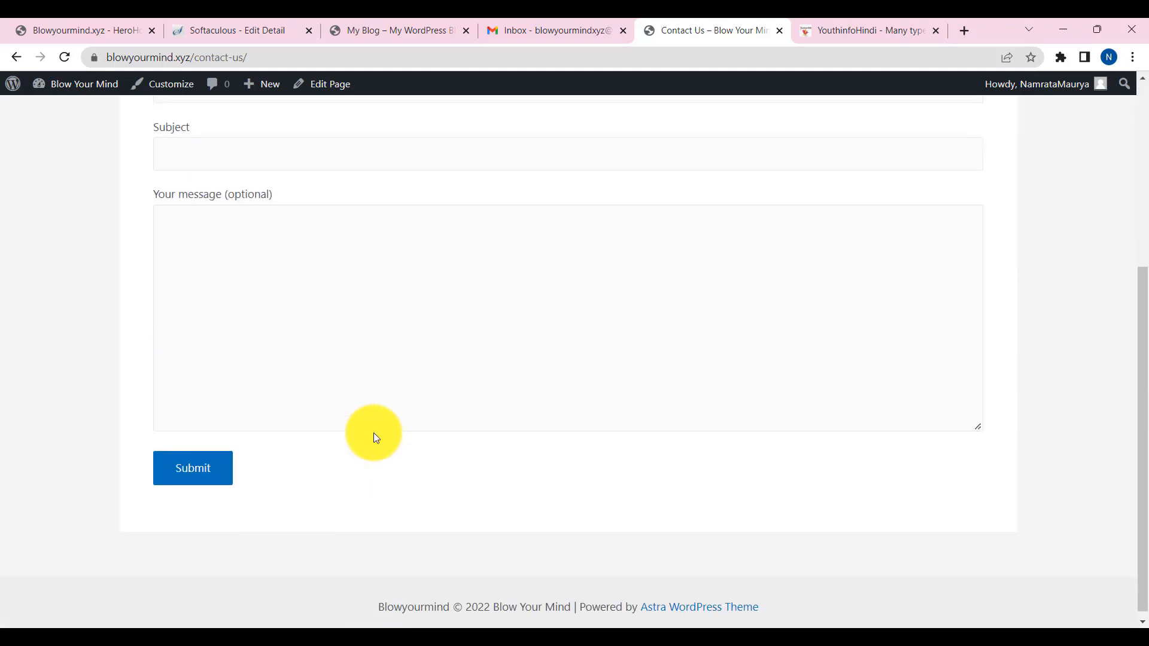
- Check the live contact form, trying the Your name field and scrolling through the form
{"action": "scroll", "coordinate": [373, 433], "scroll_direction": "up", "scroll_amount": 5}
{"action": "left_click", "coordinate": [249, 302]}
{"action": "scroll", "coordinate": [313, 397], "scroll_direction": "down", "scroll_amount": 1}
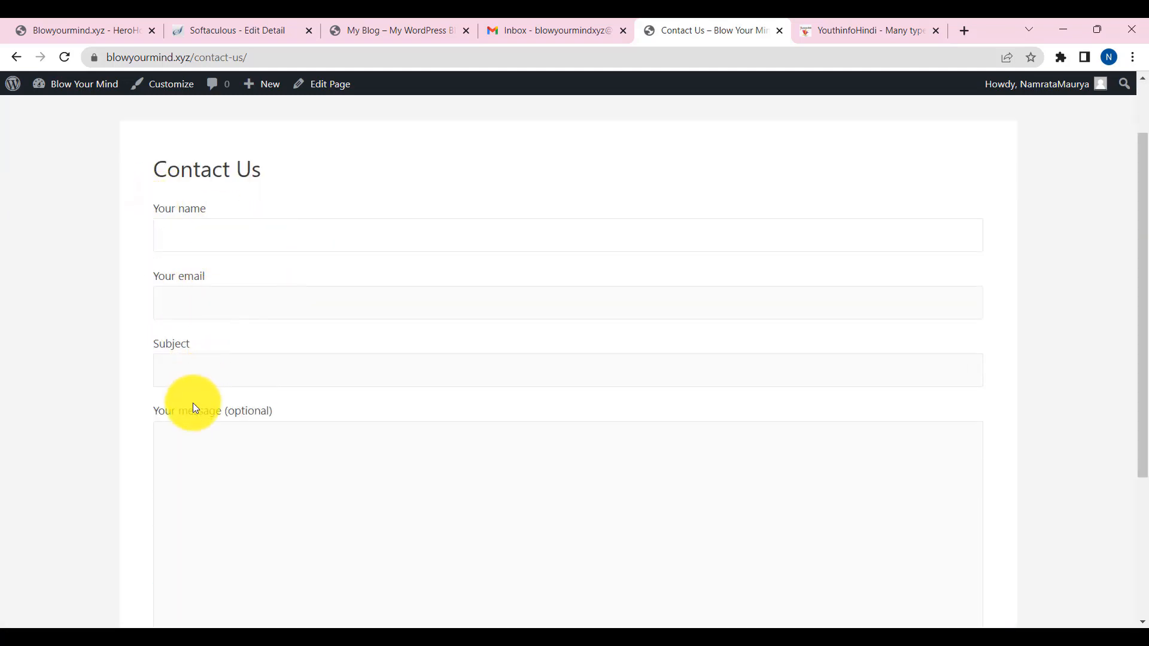
{"action": "scroll", "coordinate": [196, 409], "scroll_direction": "down", "scroll_amount": 4}
{"action": "scroll", "coordinate": [300, 413], "scroll_direction": "up", "scroll_amount": 5}
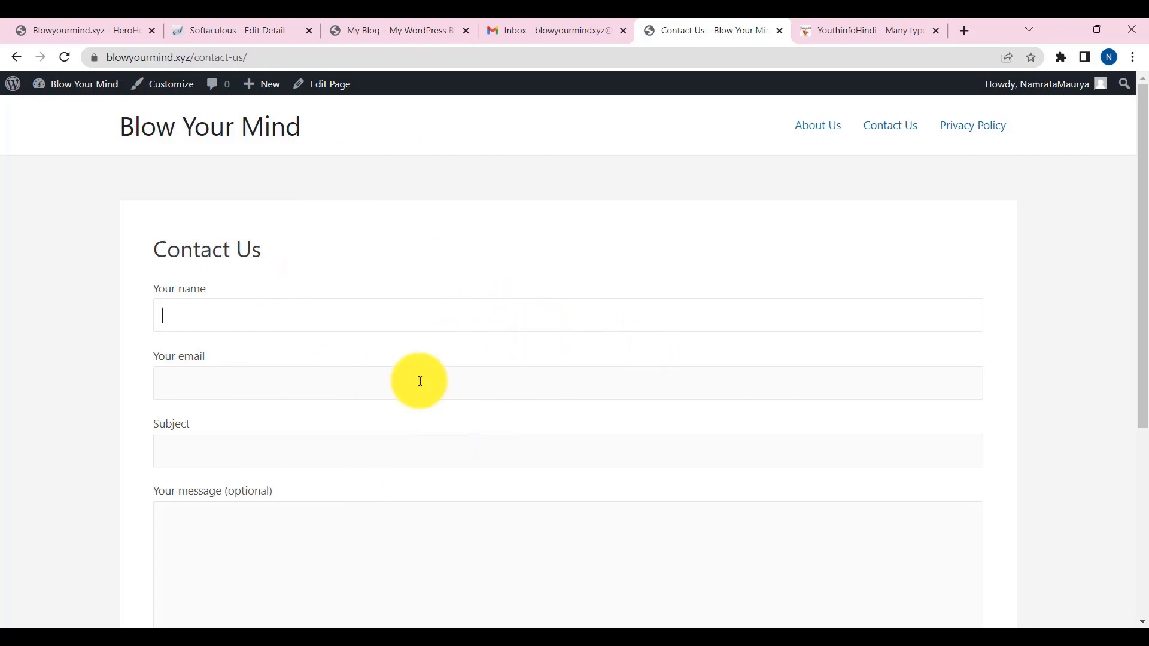
{"action": "scroll", "coordinate": [359, 389], "scroll_direction": "down", "scroll_amount": 5}
- Return to the admin and open All Pages, showing About Us, Contact Us and Privacy Policy published
{"action": "left_click", "coordinate": [16, 58]}
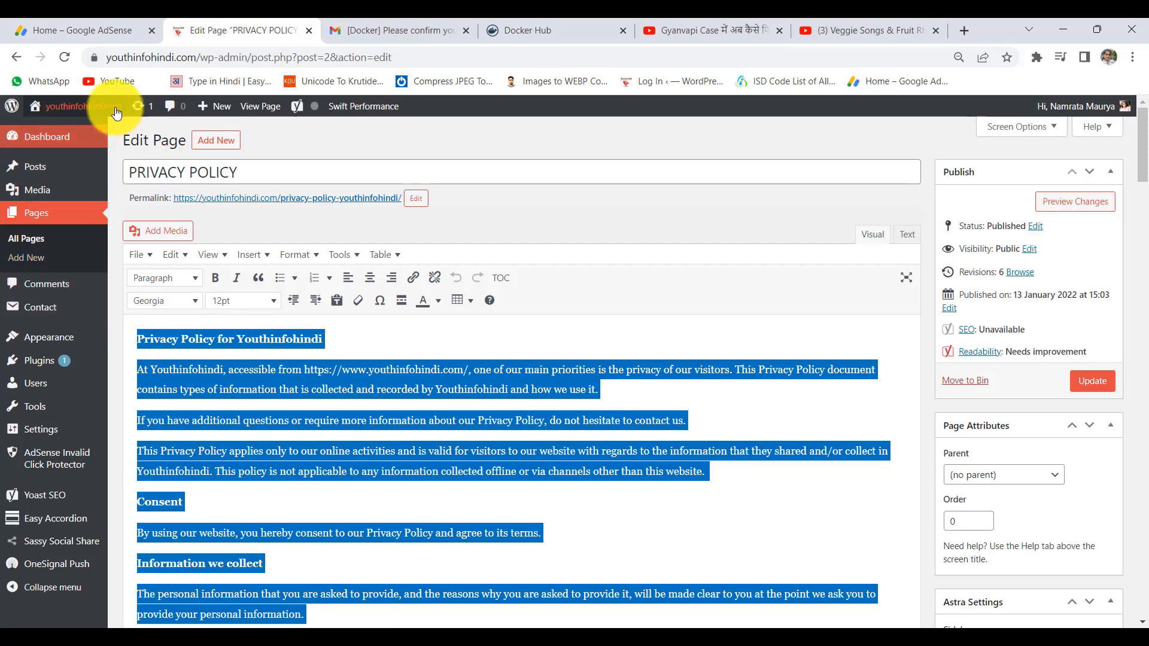
{"action": "left_click", "coordinate": [17, 58]}
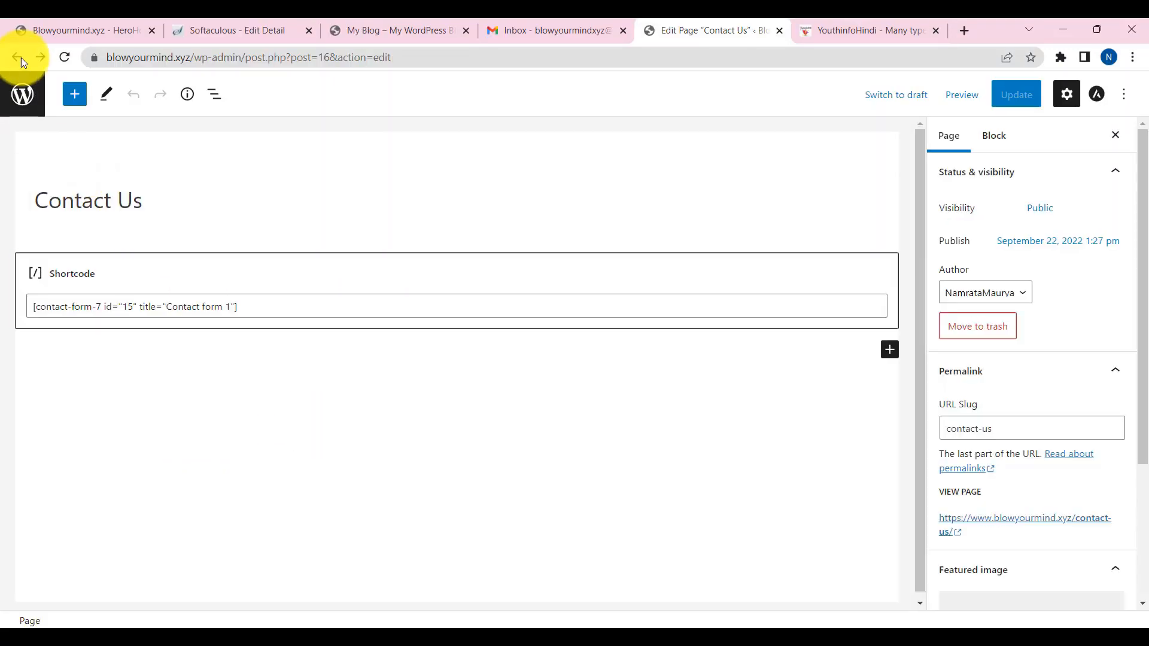
{"action": "left_click", "coordinate": [18, 57]}
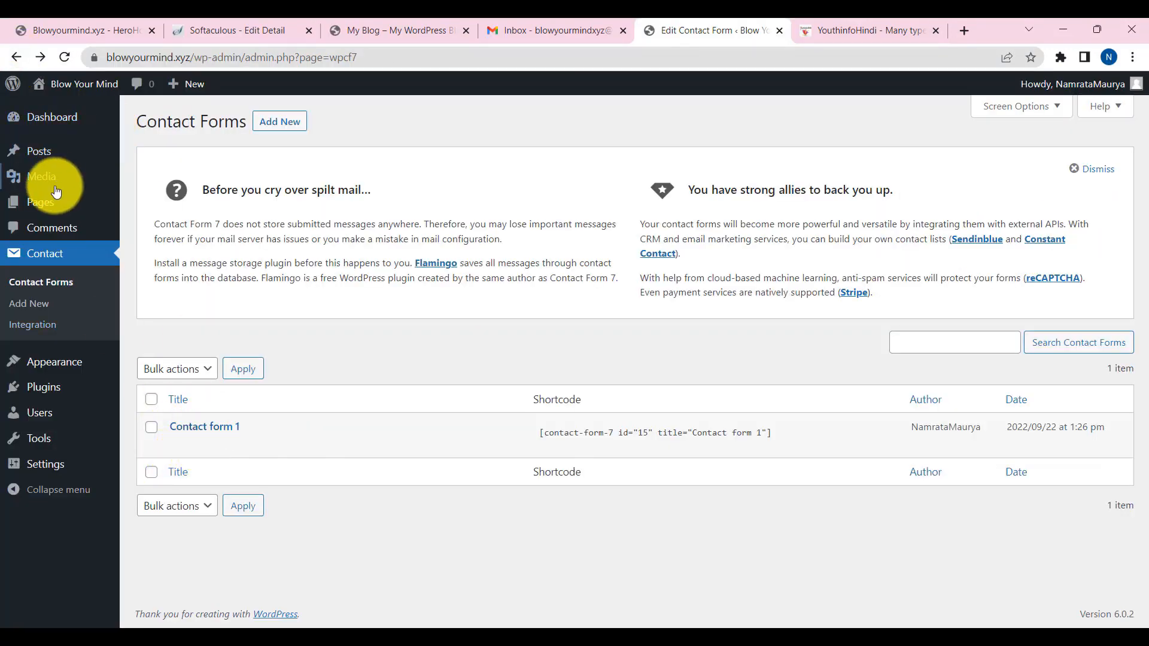
{"action": "left_click", "coordinate": [154, 205]}
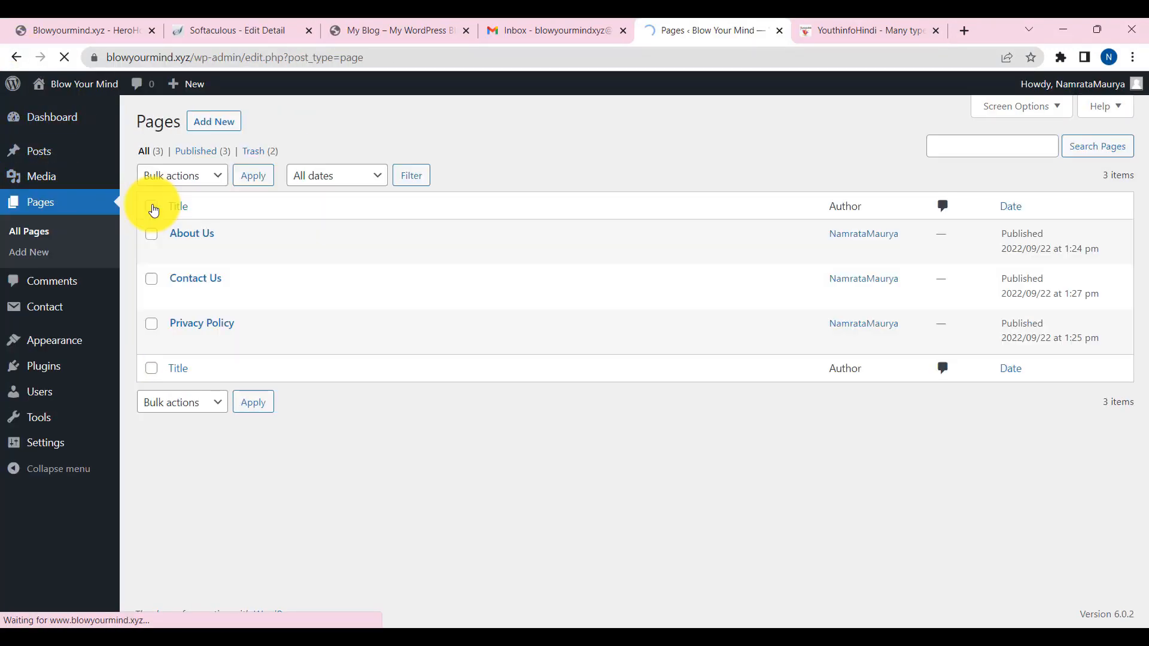
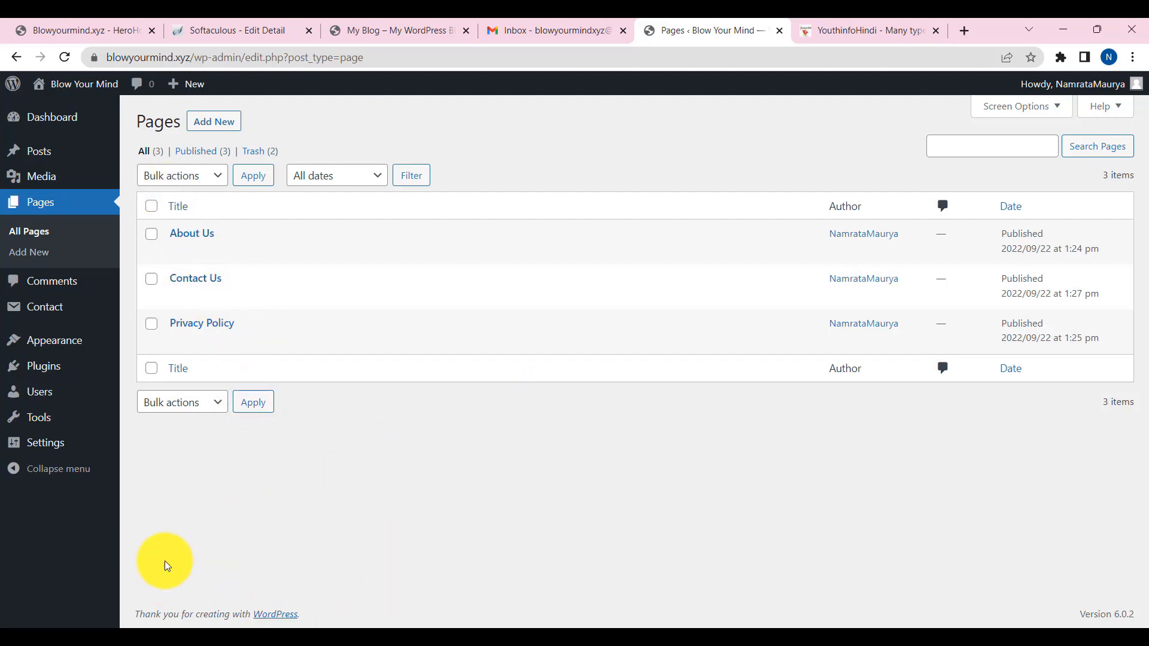
- Switch to the youthinfohindi.com admin window listing its six published pages
{"action": "mouse_move", "coordinate": [90, 637]}
{"action": "left_click", "coordinate": [98, 598]}
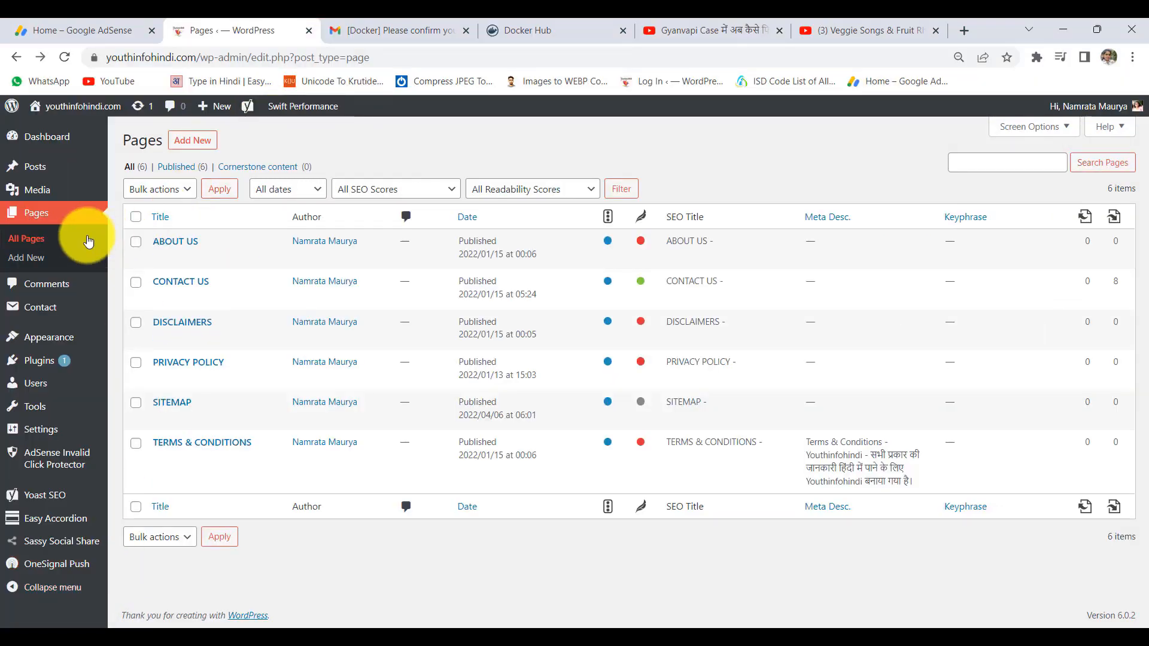
- Open the Hariyali Teej draft from the youthinfohindi.com posts list
{"action": "left_click", "coordinate": [36, 168]}
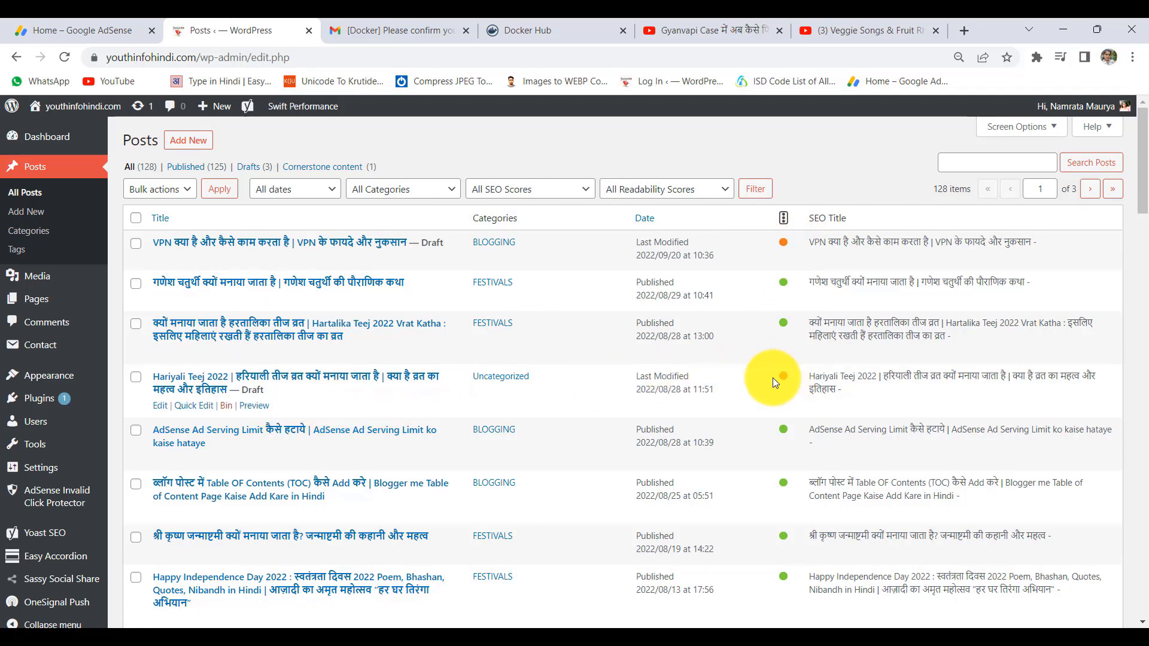
{"action": "left_click", "coordinate": [338, 382]}
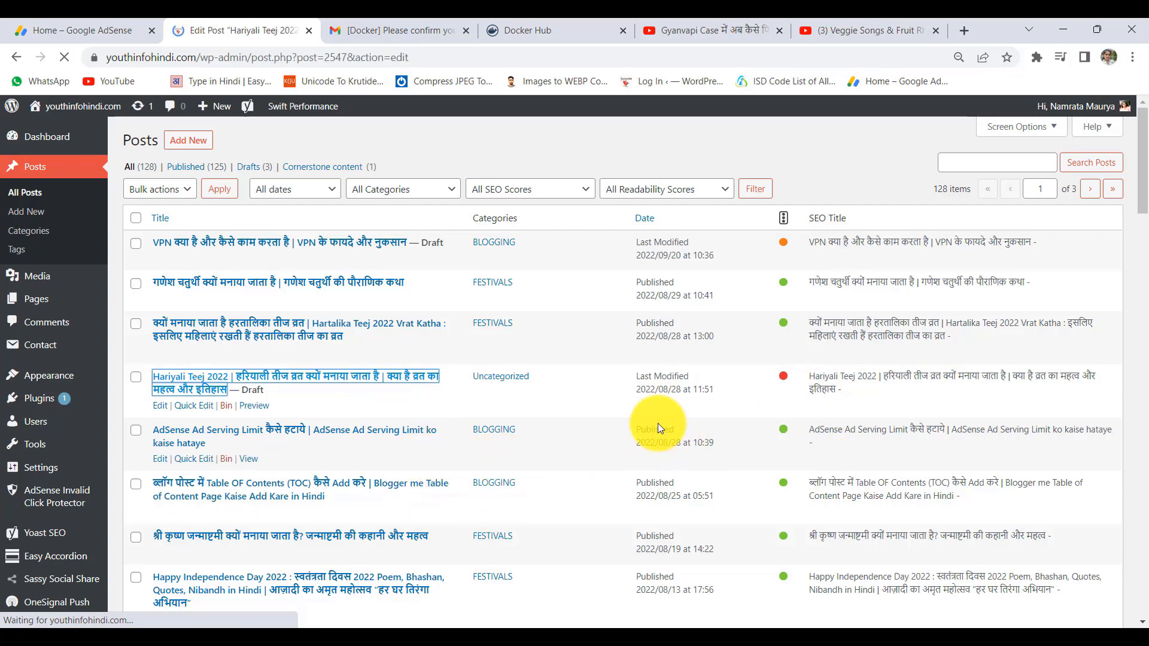
{"action": "scroll", "coordinate": [888, 473], "scroll_direction": "down", "scroll_amount": 1}
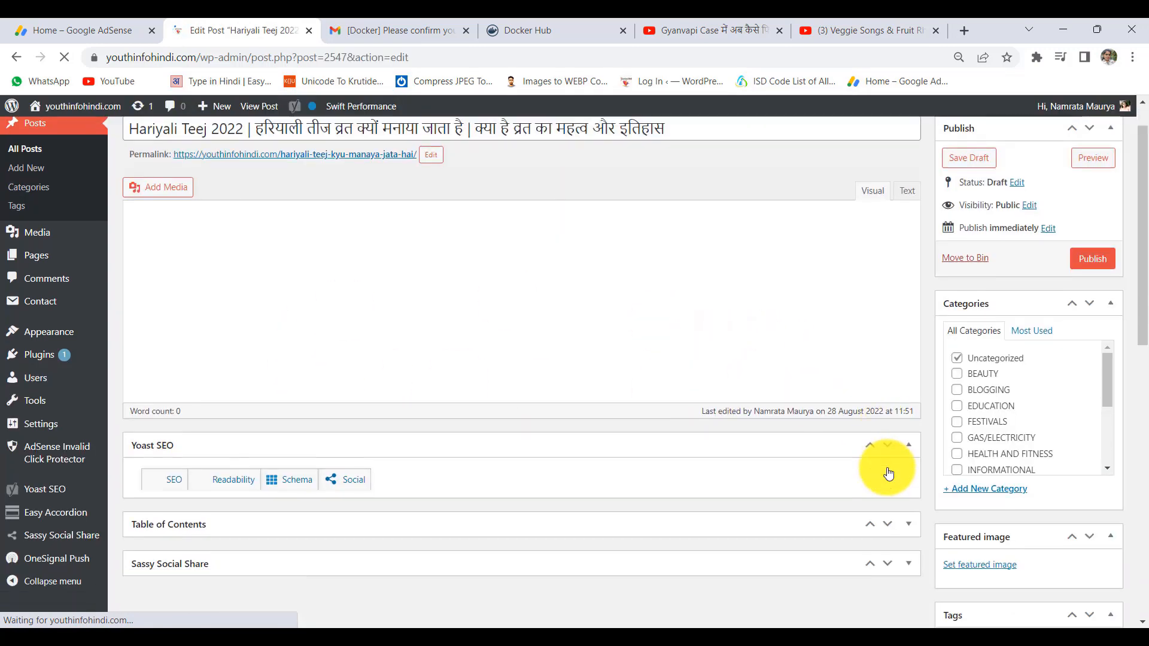
{"action": "scroll", "coordinate": [1038, 423], "scroll_direction": "down", "scroll_amount": 10}
{"action": "scroll", "coordinate": [1014, 418], "scroll_direction": "up", "scroll_amount": 10}
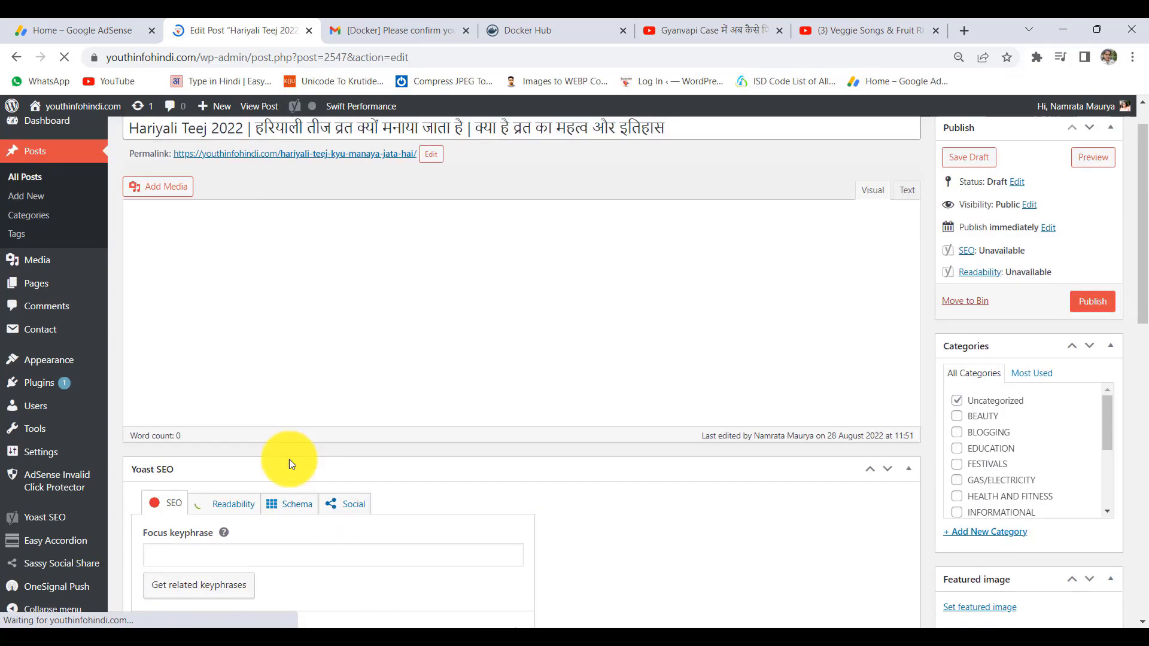
{"action": "scroll", "coordinate": [282, 458], "scroll_direction": "down", "scroll_amount": 5}
- Inspect the draft's empty Focus keyphrase, Meta description and body, then go to All Posts
{"action": "left_click", "coordinate": [171, 287]}
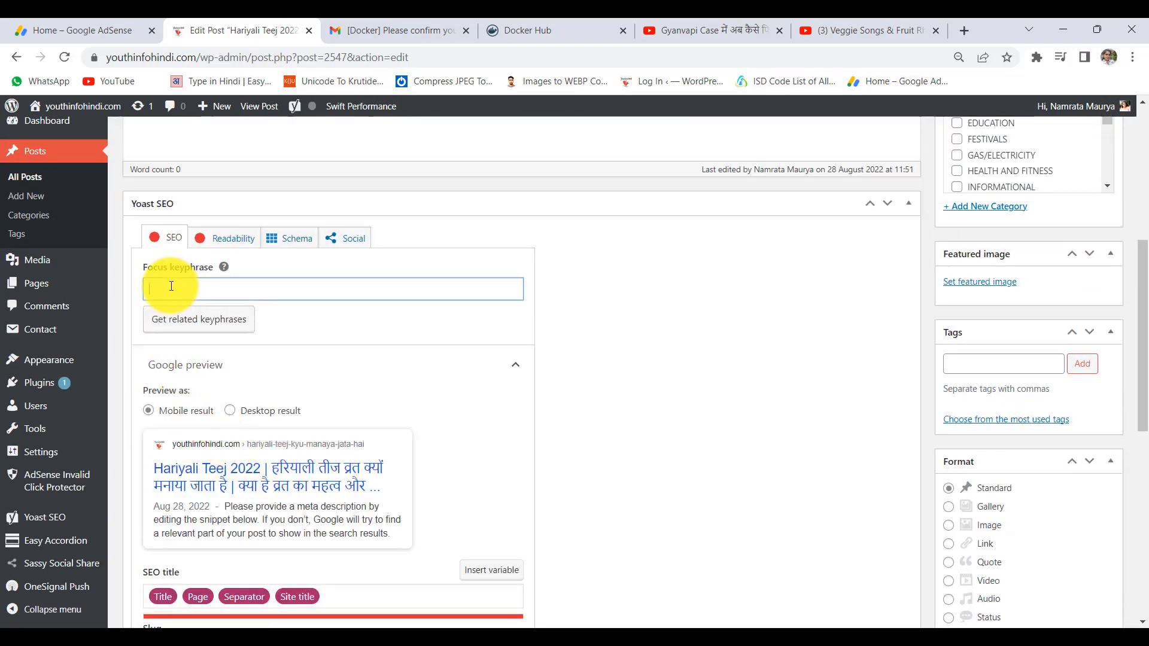
{"action": "scroll", "coordinate": [317, 397], "scroll_direction": "down", "scroll_amount": 6}
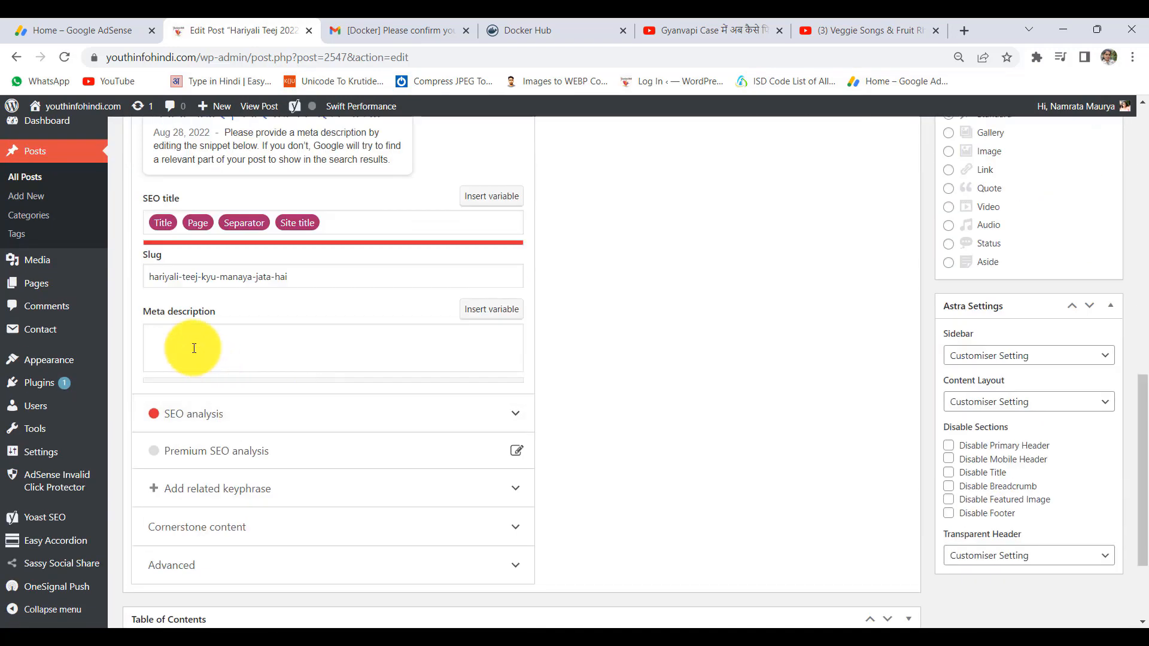
{"action": "left_click", "coordinate": [194, 349]}
{"action": "scroll", "coordinate": [472, 384], "scroll_direction": "up", "scroll_amount": 12}
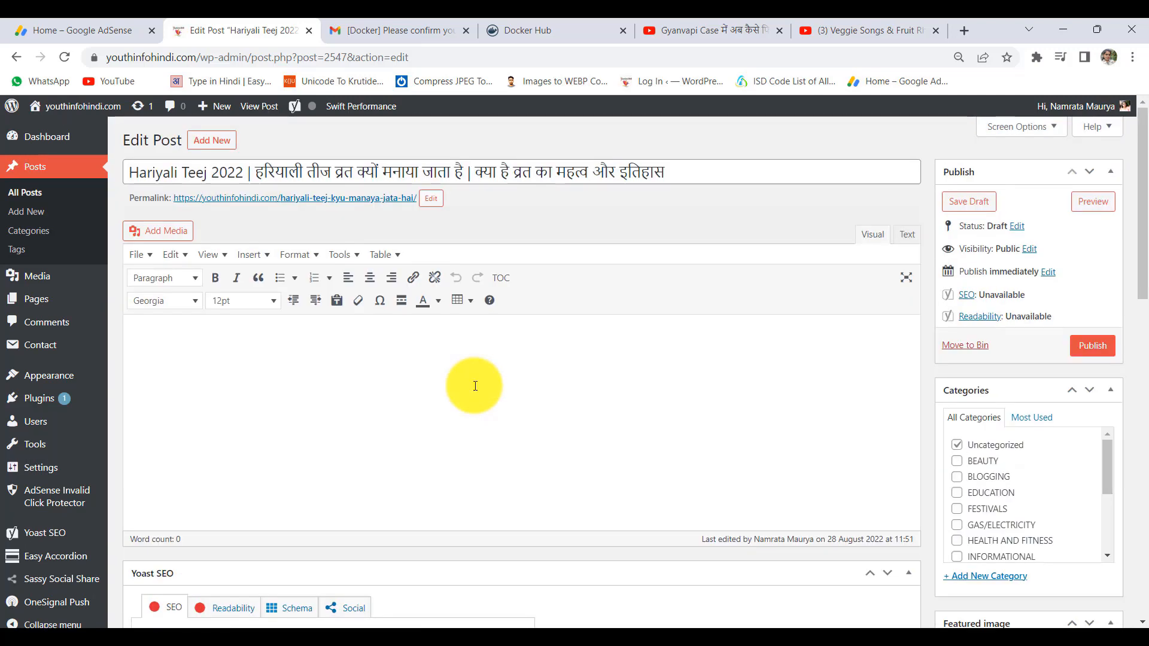
{"action": "left_click", "coordinate": [246, 349]}
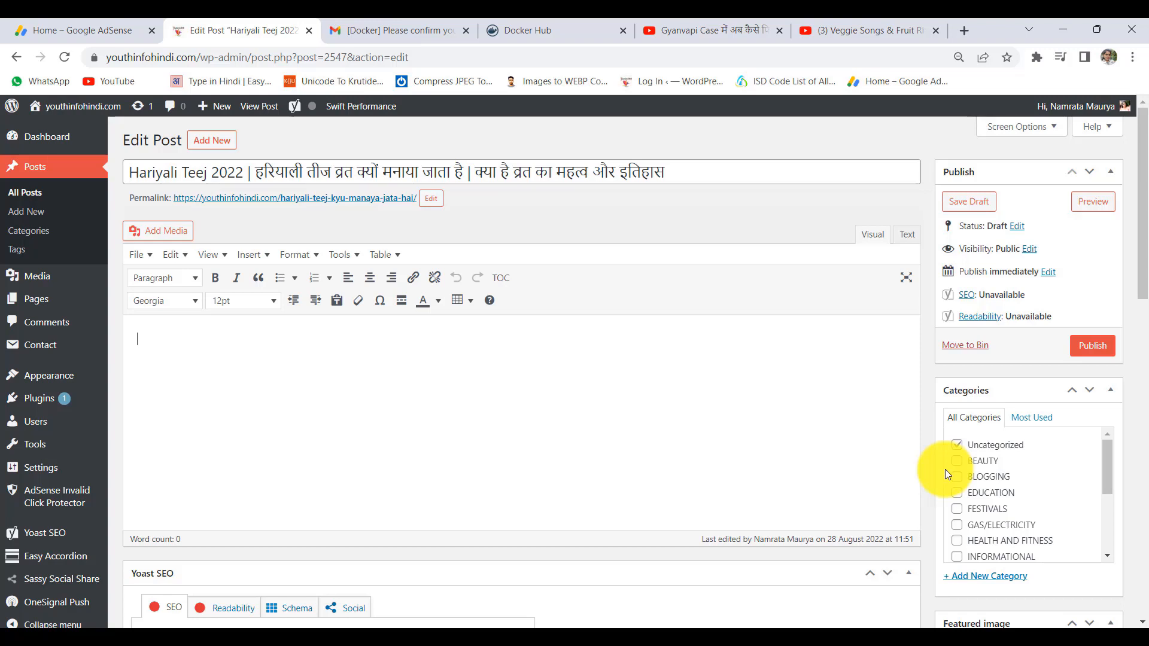
{"action": "left_click", "coordinate": [28, 193]}
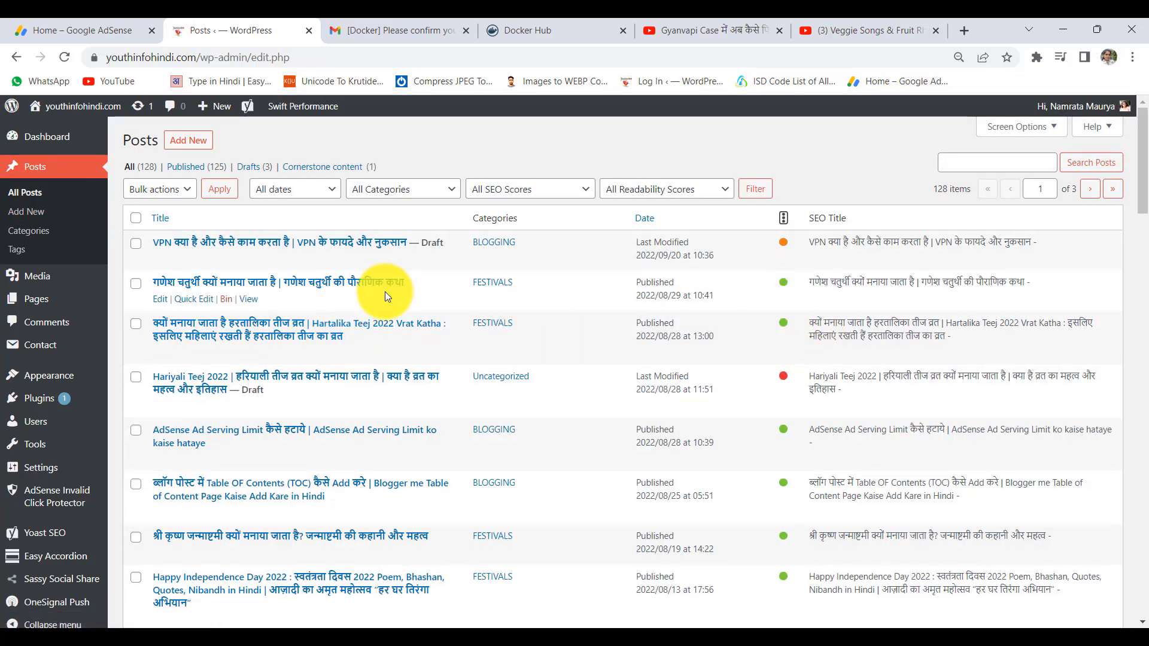
- Open the Ganesh Chaturthi post and look over its heading and opening paragraph
{"action": "left_click", "coordinate": [187, 284]}
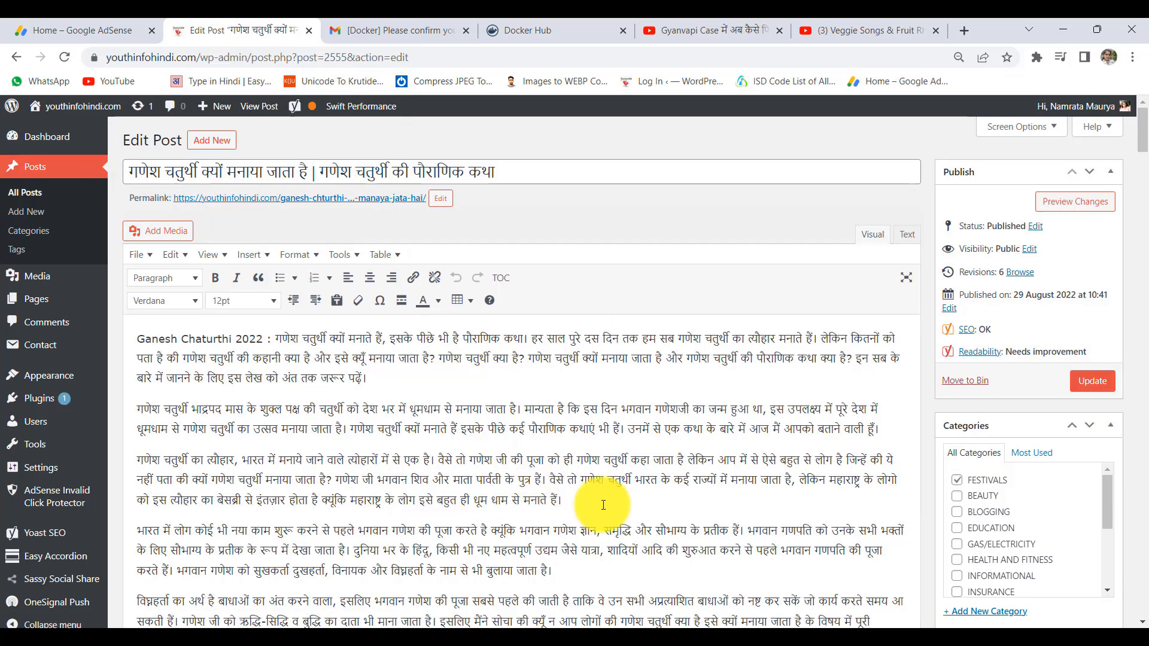
{"action": "scroll", "coordinate": [1076, 472], "scroll_direction": "down", "scroll_amount": 8}
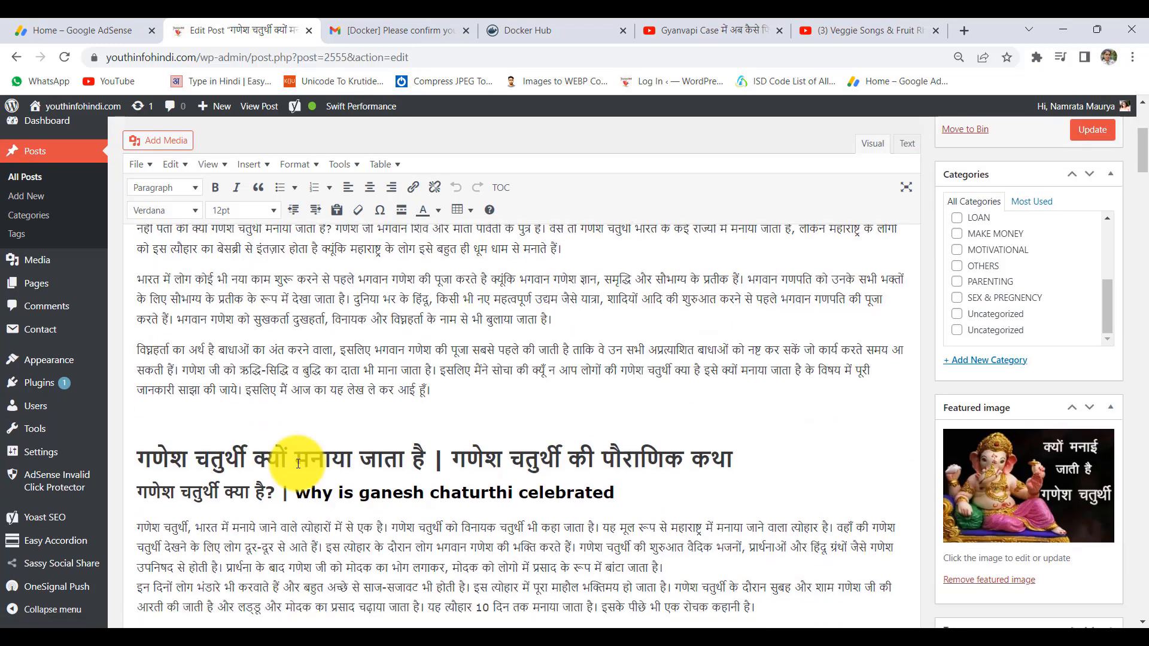
{"action": "scroll", "coordinate": [236, 359], "scroll_direction": "down", "scroll_amount": 2}
{"action": "scroll", "coordinate": [215, 401], "scroll_direction": "up", "scroll_amount": 3}
{"action": "left_click_drag", "start_coordinate": [211, 407], "coordinate": [664, 412]}
{"action": "scroll", "coordinate": [335, 434], "scroll_direction": "up", "scroll_amount": 5}
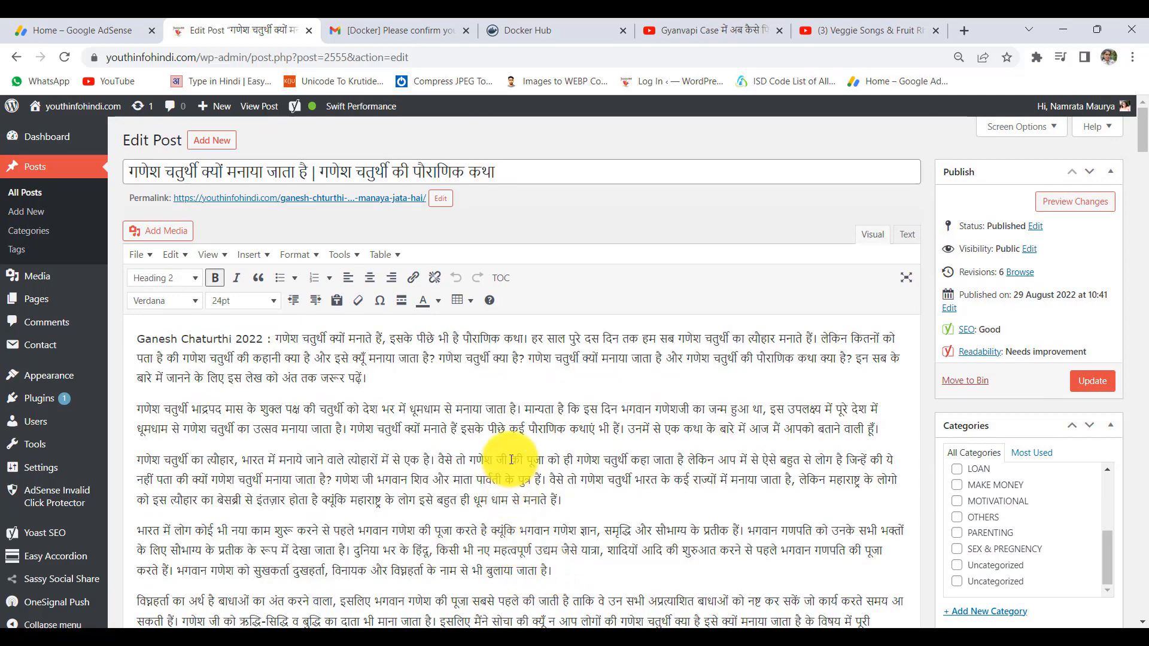
{"action": "triple_click", "coordinate": [159, 335]}
- Inspect the two related-post link lines, including the Raksha Bandhan link target
{"action": "scroll", "coordinate": [454, 437], "scroll_direction": "down", "scroll_amount": 5}
{"action": "scroll", "coordinate": [488, 464], "scroll_direction": "down", "scroll_amount": 4}
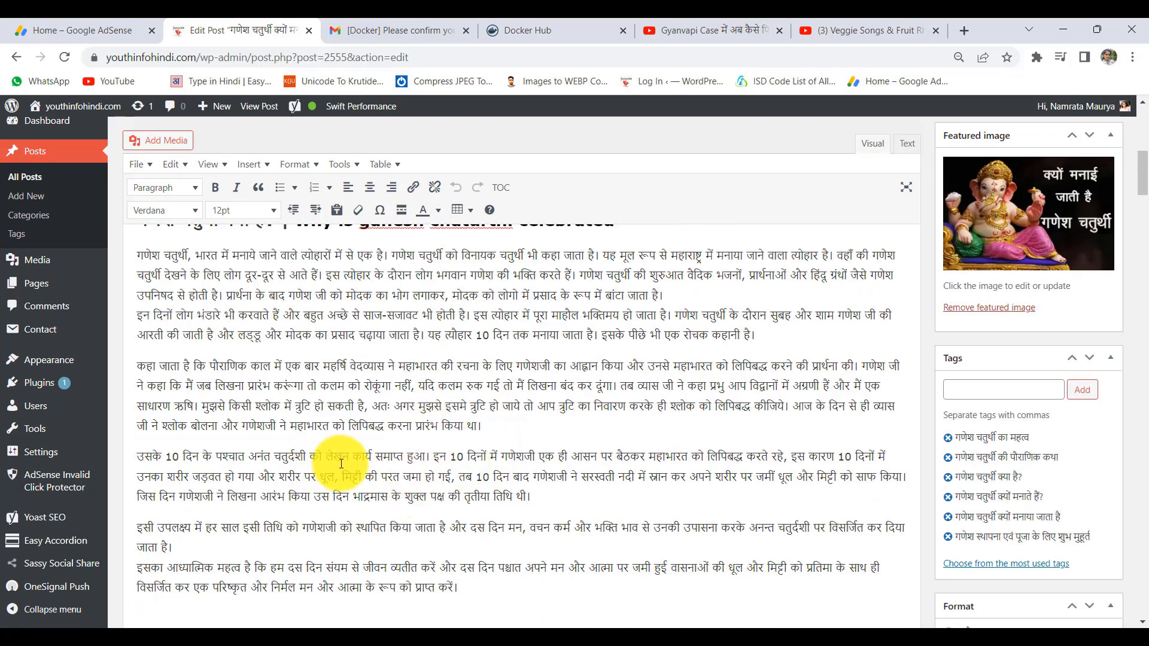
{"action": "scroll", "coordinate": [456, 435], "scroll_direction": "down", "scroll_amount": 4}
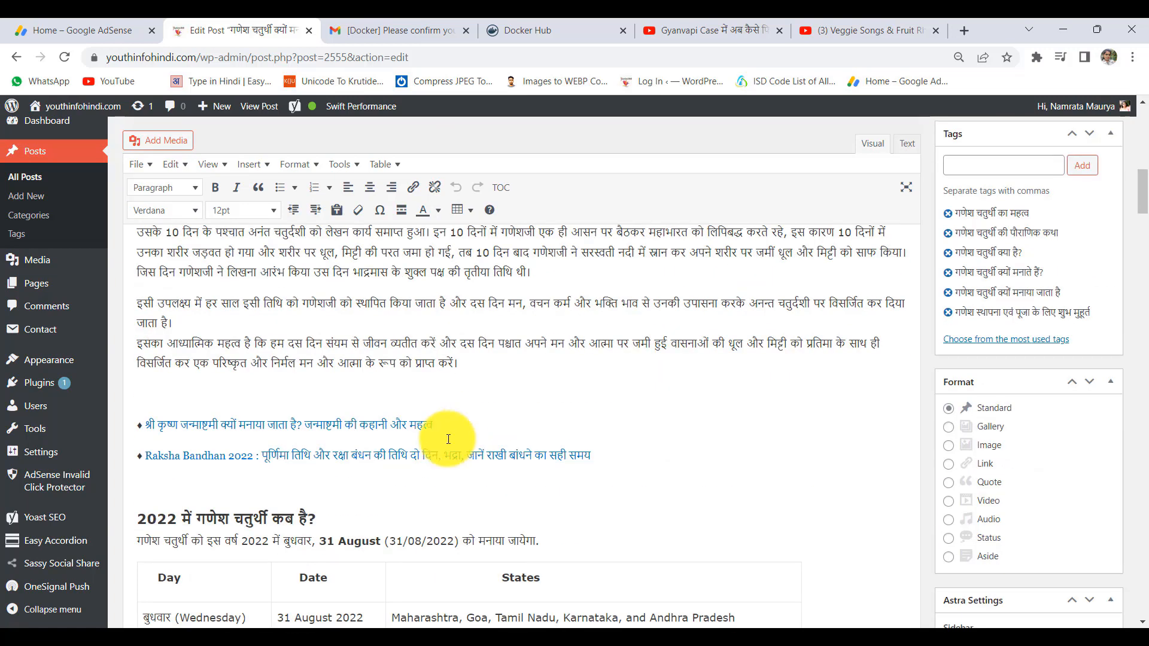
{"action": "left_click_drag", "start_coordinate": [610, 454], "coordinate": [138, 413]}
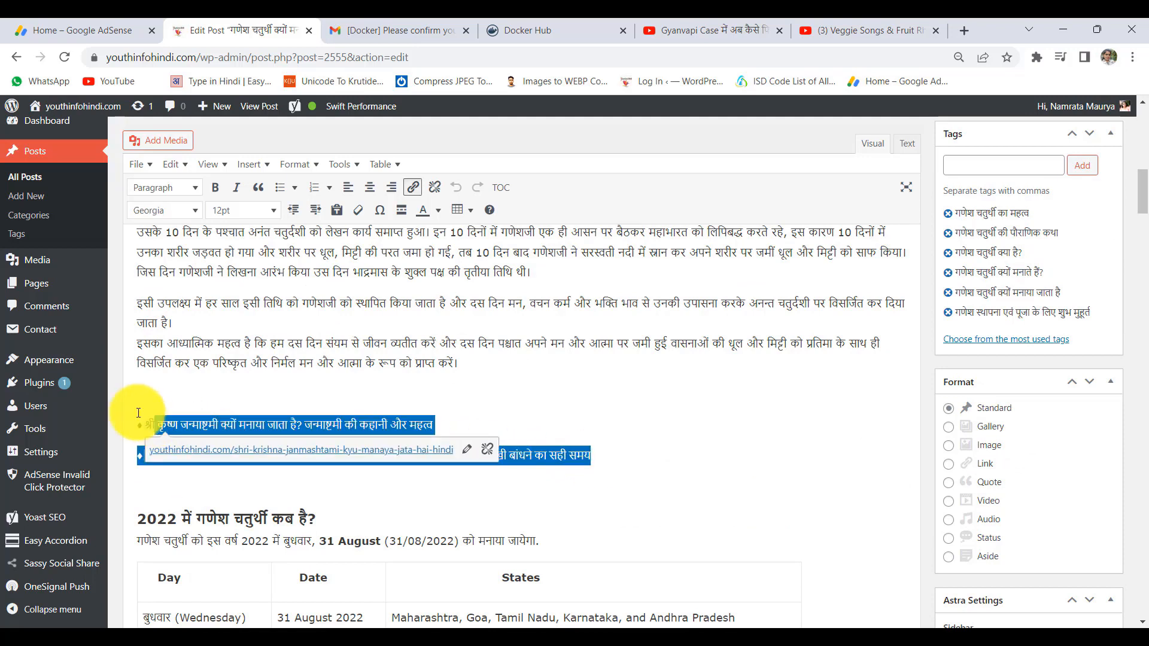
{"action": "left_click", "coordinate": [525, 425]}
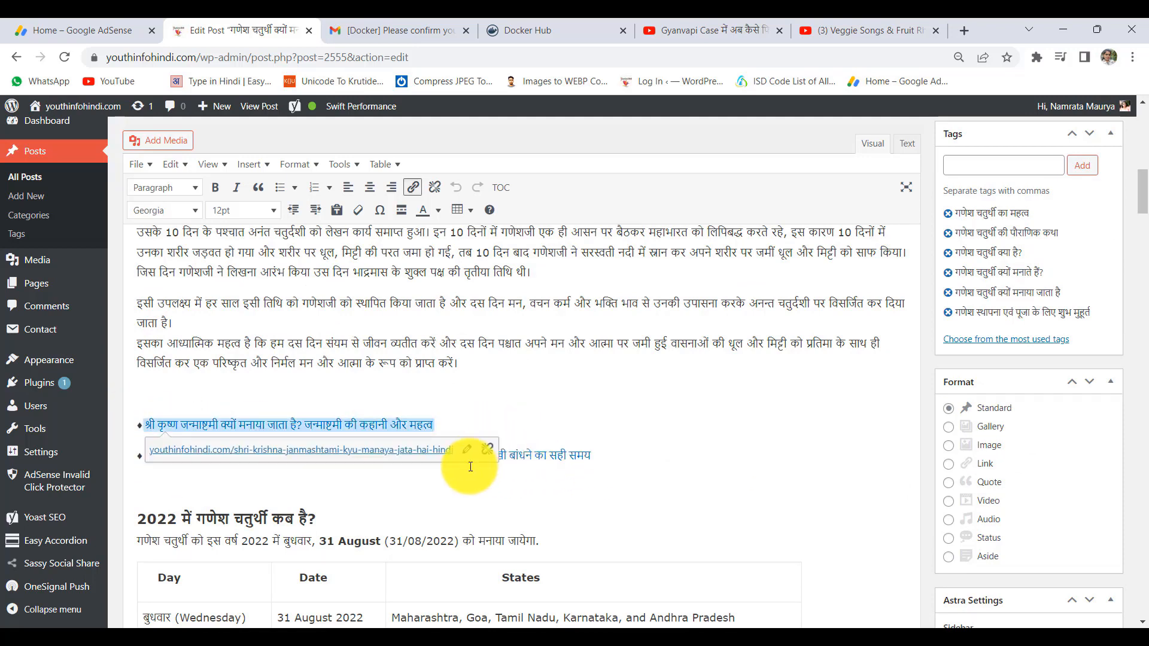
{"action": "left_click", "coordinate": [513, 380]}
{"action": "left_click", "coordinate": [587, 459]}
{"action": "left_click_drag", "start_coordinate": [588, 459], "coordinate": [153, 410]}
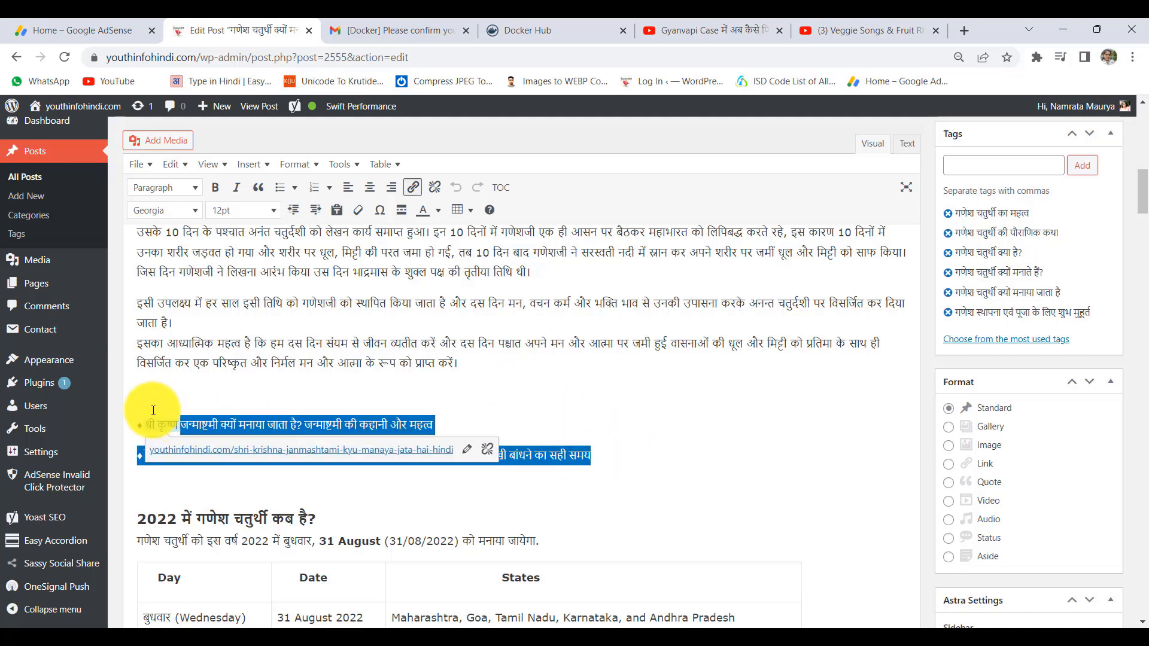
{"action": "left_click", "coordinate": [601, 386]}
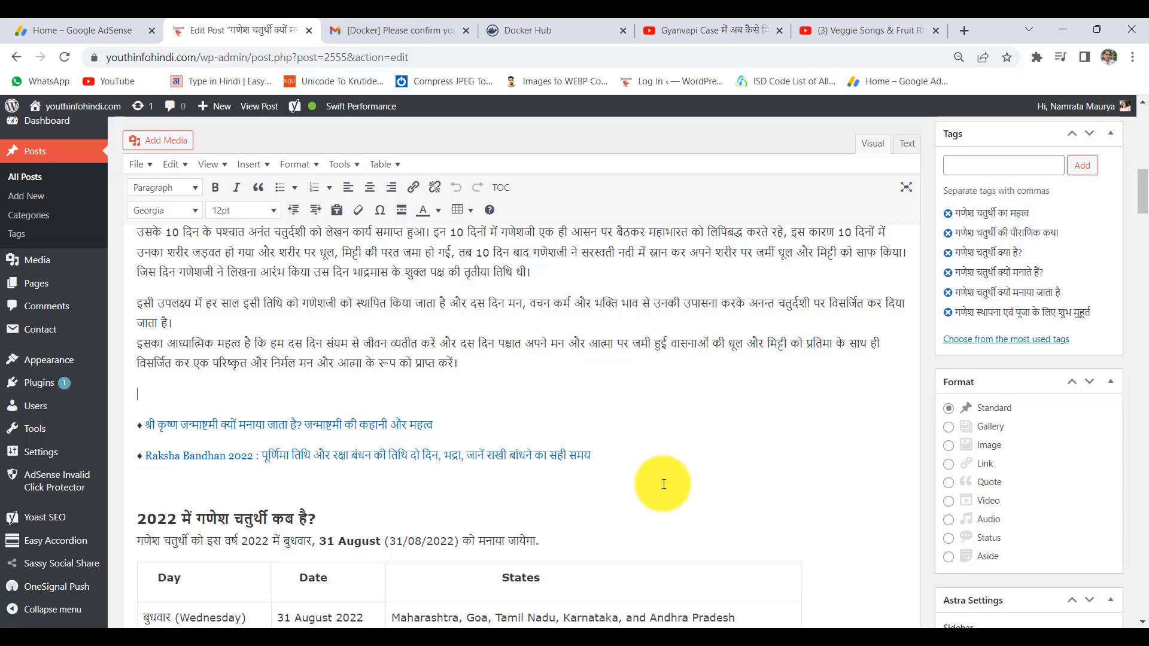
{"action": "left_click_drag", "start_coordinate": [590, 456], "coordinate": [115, 418]}
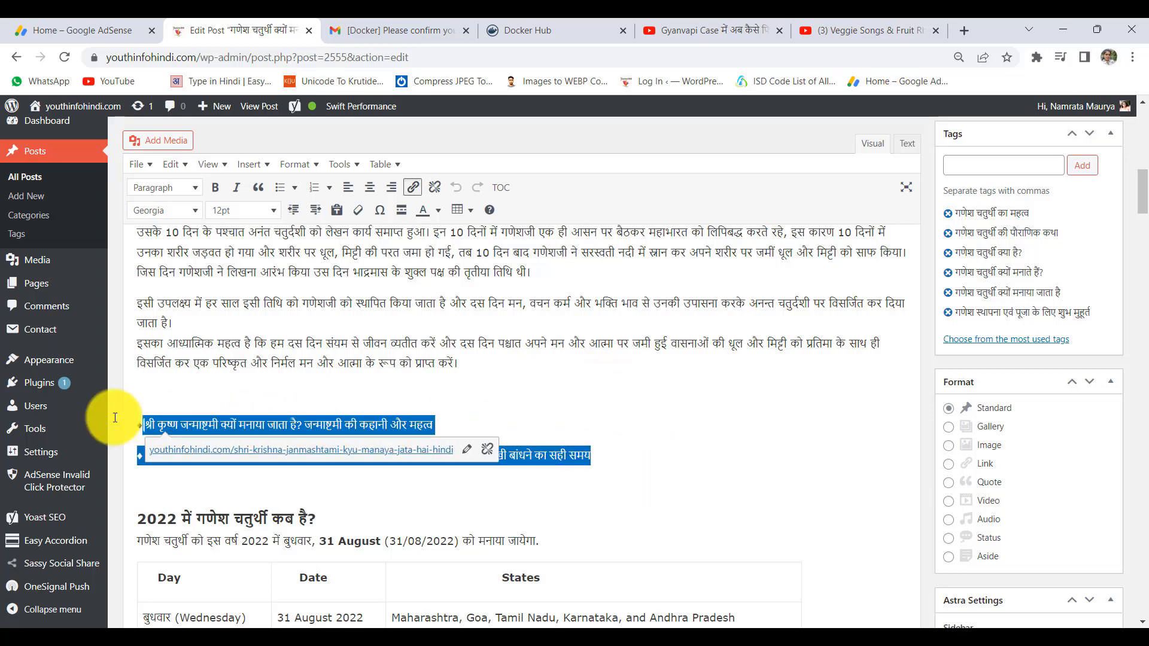
{"action": "left_click", "coordinate": [467, 402]}
- Scroll to the closing paragraph and check the Social Media link target
{"action": "scroll", "coordinate": [643, 496], "scroll_direction": "down", "scroll_amount": 4}
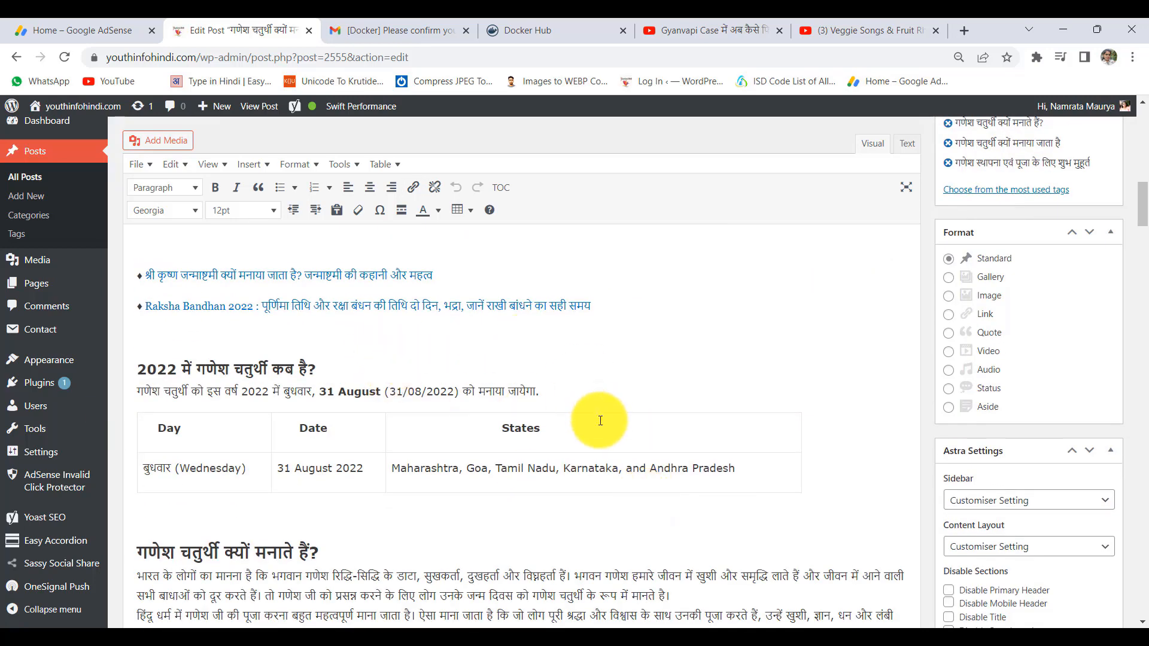
{"action": "scroll", "coordinate": [598, 419], "scroll_direction": "down", "scroll_amount": 5}
{"action": "scroll", "coordinate": [600, 420], "scroll_direction": "down", "scroll_amount": 15}
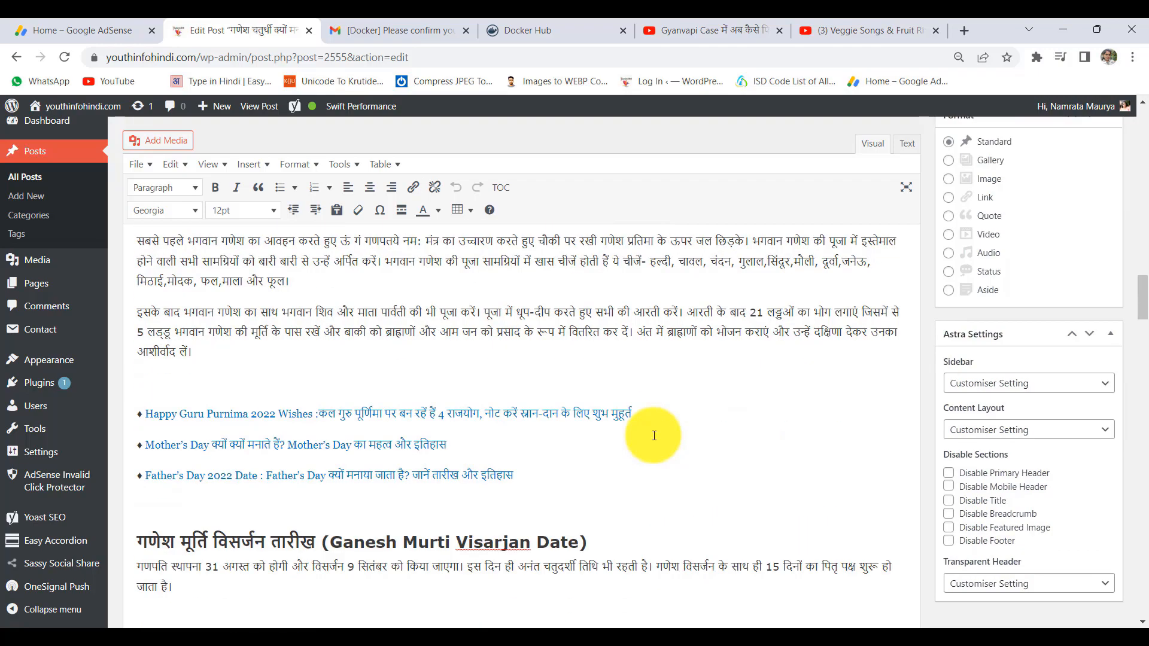
{"action": "scroll", "coordinate": [653, 435], "scroll_direction": "down", "scroll_amount": 15}
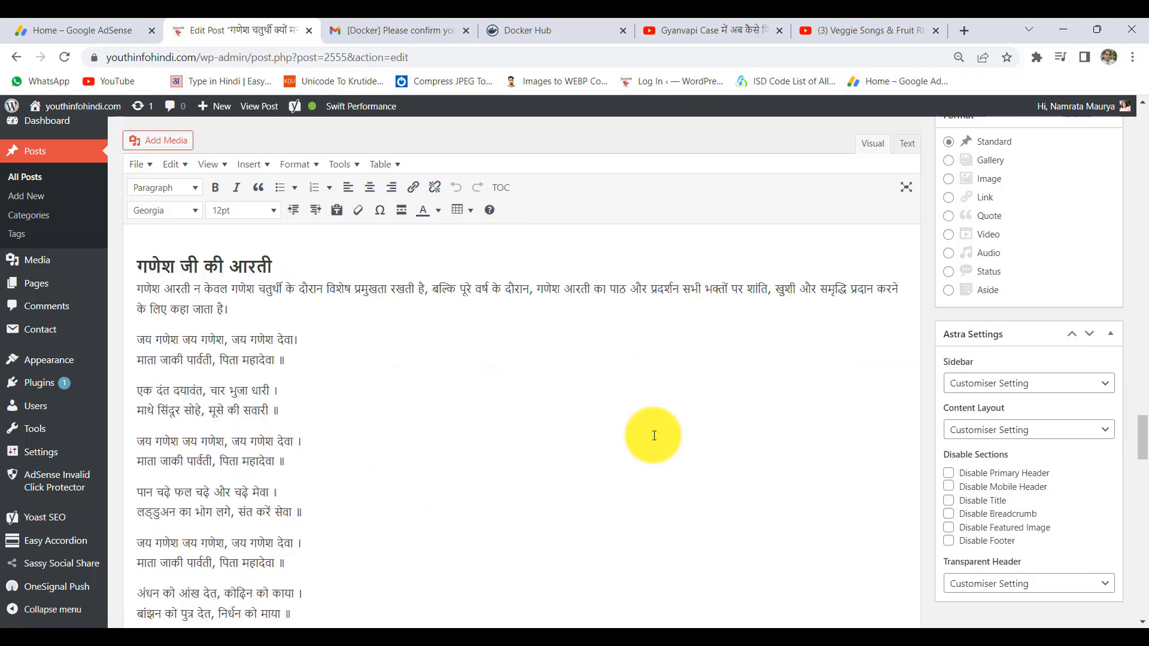
{"action": "scroll", "coordinate": [654, 436], "scroll_direction": "down", "scroll_amount": 15}
{"action": "scroll", "coordinate": [598, 442], "scroll_direction": "up", "scroll_amount": 5}
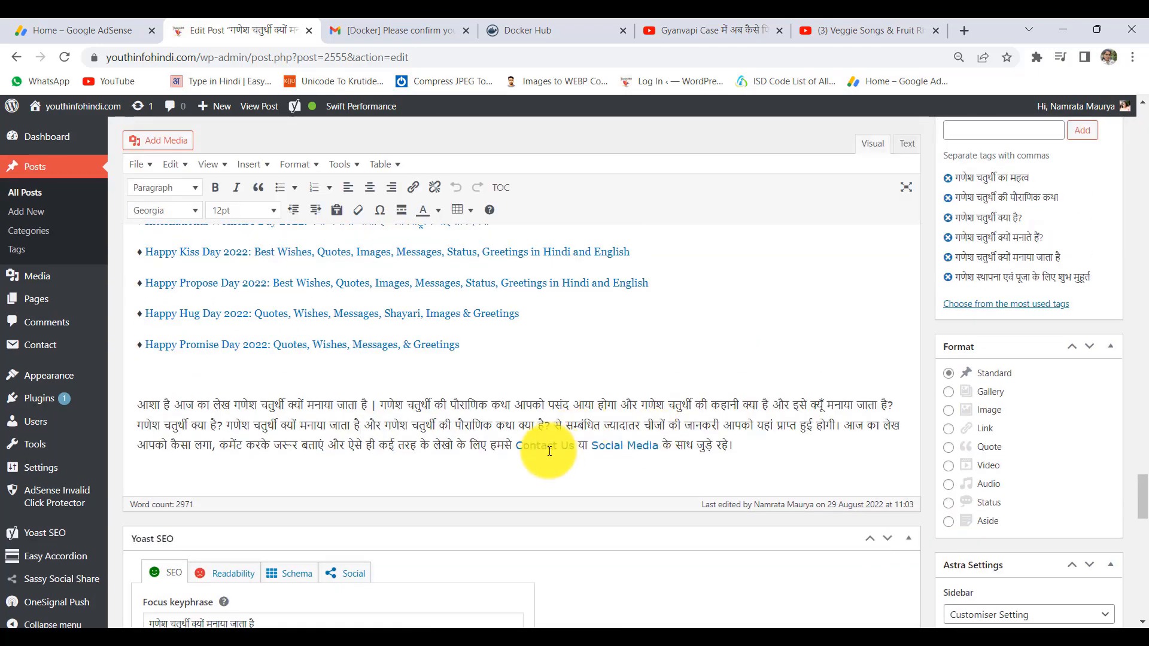
{"action": "left_click_drag", "start_coordinate": [592, 443], "coordinate": [662, 444]}
{"action": "left_click", "coordinate": [746, 445]}
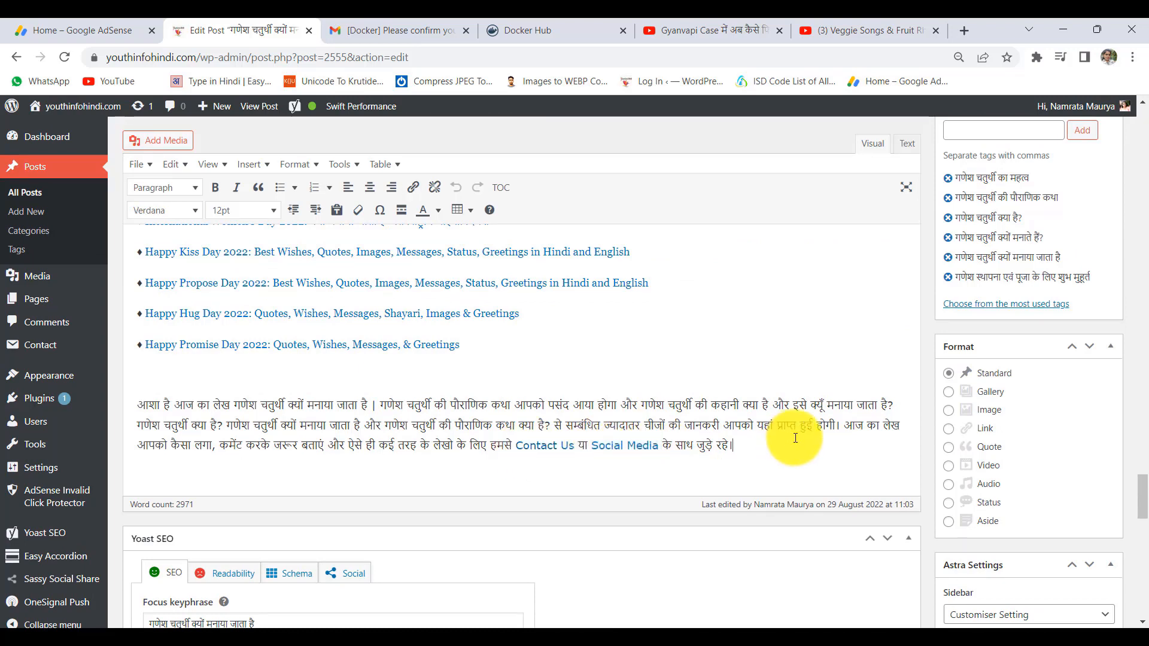
- Review the post's Yoast focus keyphrase and current meta description
{"action": "scroll", "coordinate": [688, 428], "scroll_direction": "down", "scroll_amount": 4}
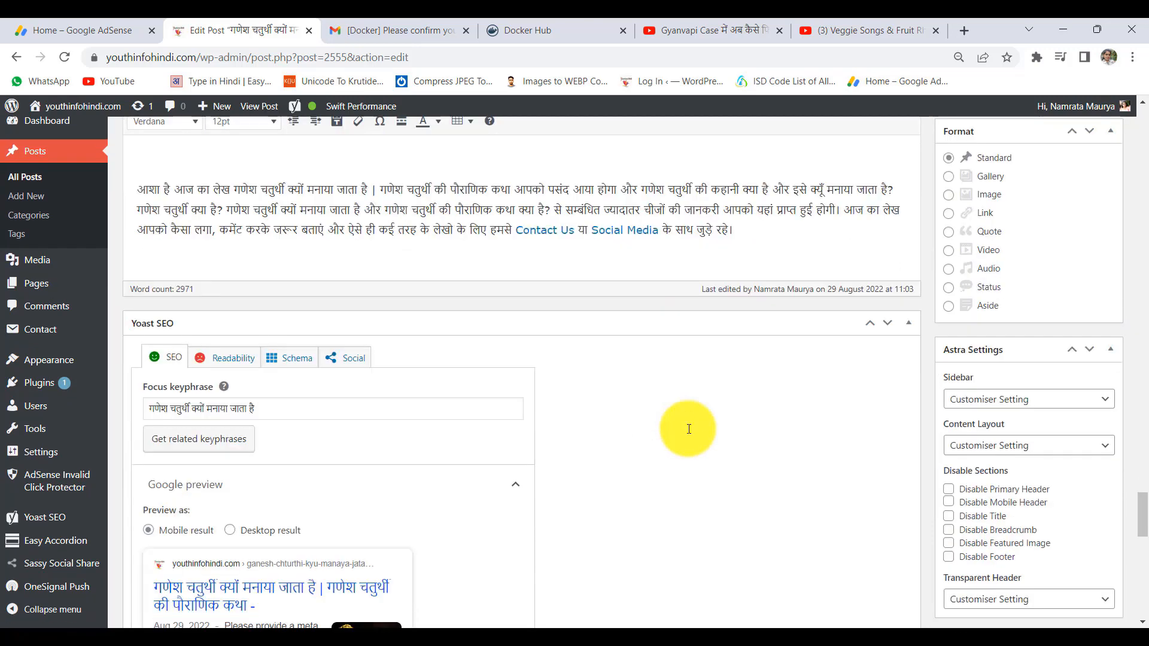
{"action": "left_click_drag", "start_coordinate": [292, 398], "coordinate": [109, 401]}
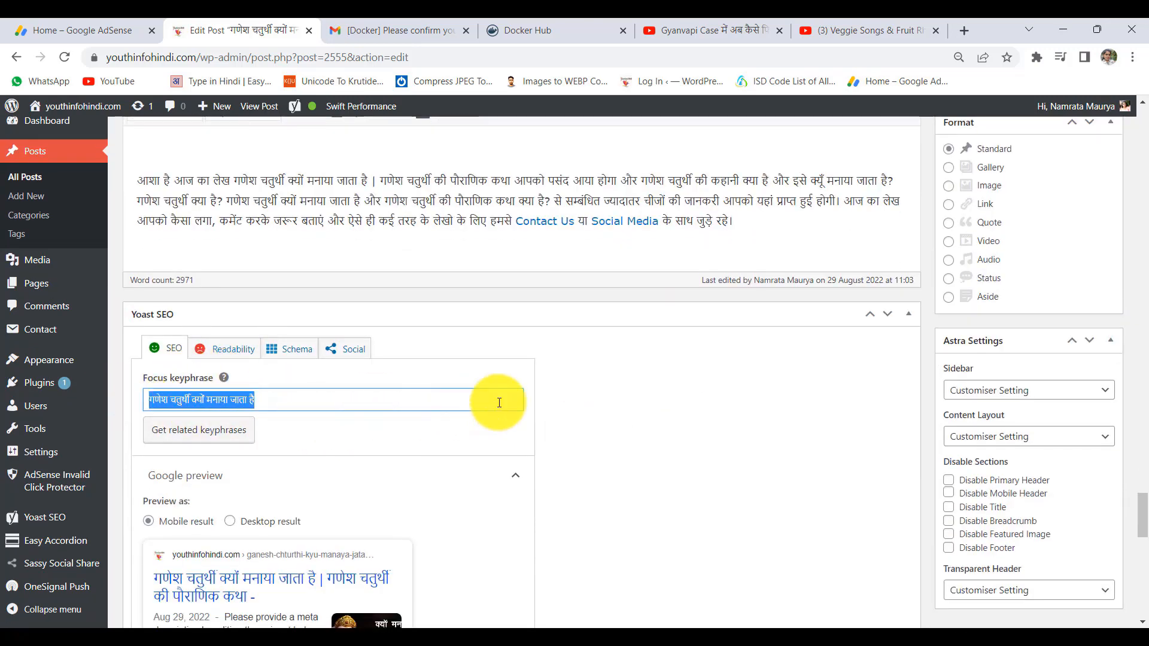
{"action": "left_click_drag", "start_coordinate": [303, 398], "coordinate": [154, 402]}
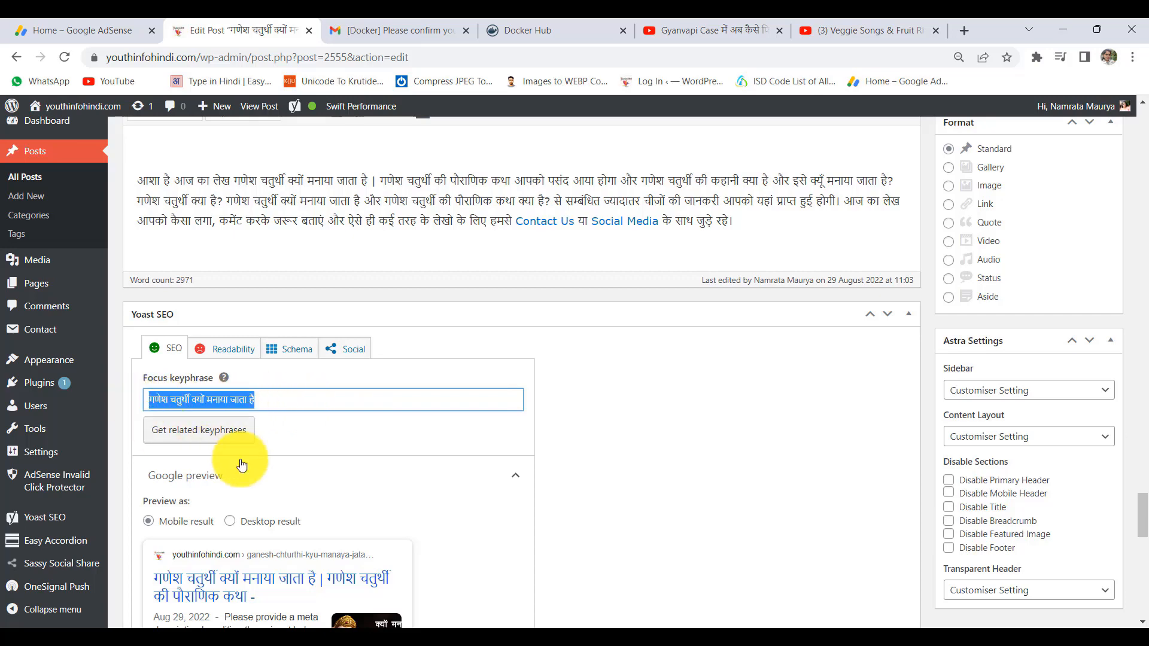
{"action": "scroll", "coordinate": [269, 464], "scroll_direction": "down", "scroll_amount": 5}
{"action": "scroll", "coordinate": [199, 490], "scroll_direction": "down", "scroll_amount": 1}
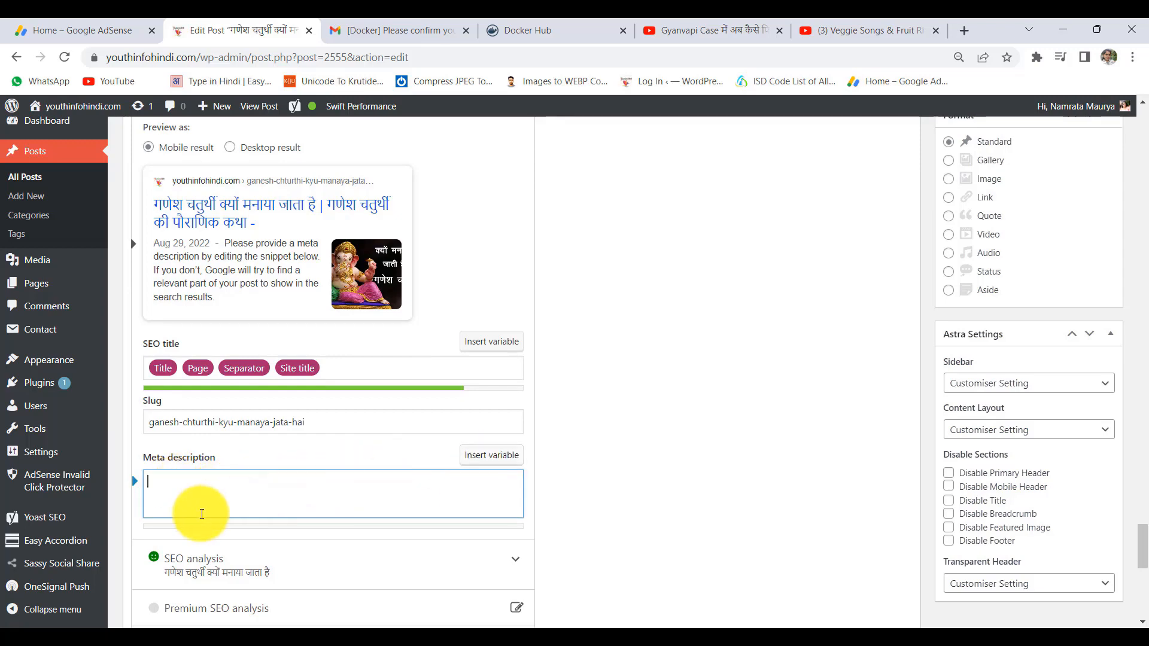
{"action": "scroll", "coordinate": [477, 429], "scroll_direction": "up", "scroll_amount": 15}
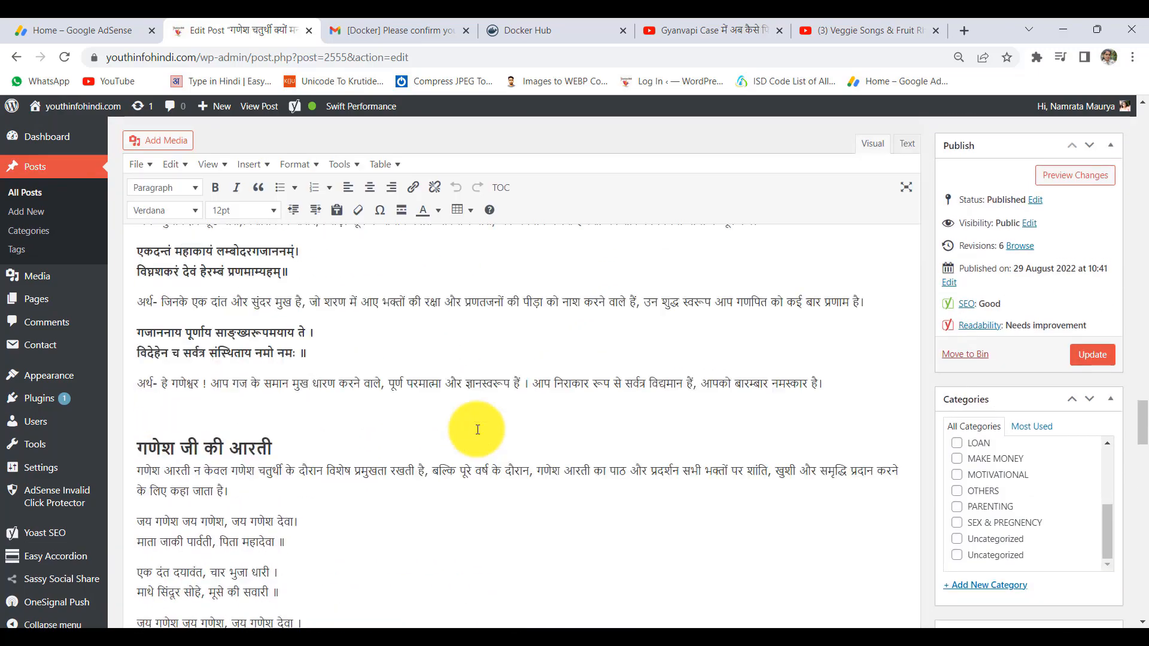
{"action": "scroll", "coordinate": [441, 228], "scroll_direction": "up", "scroll_amount": 15}
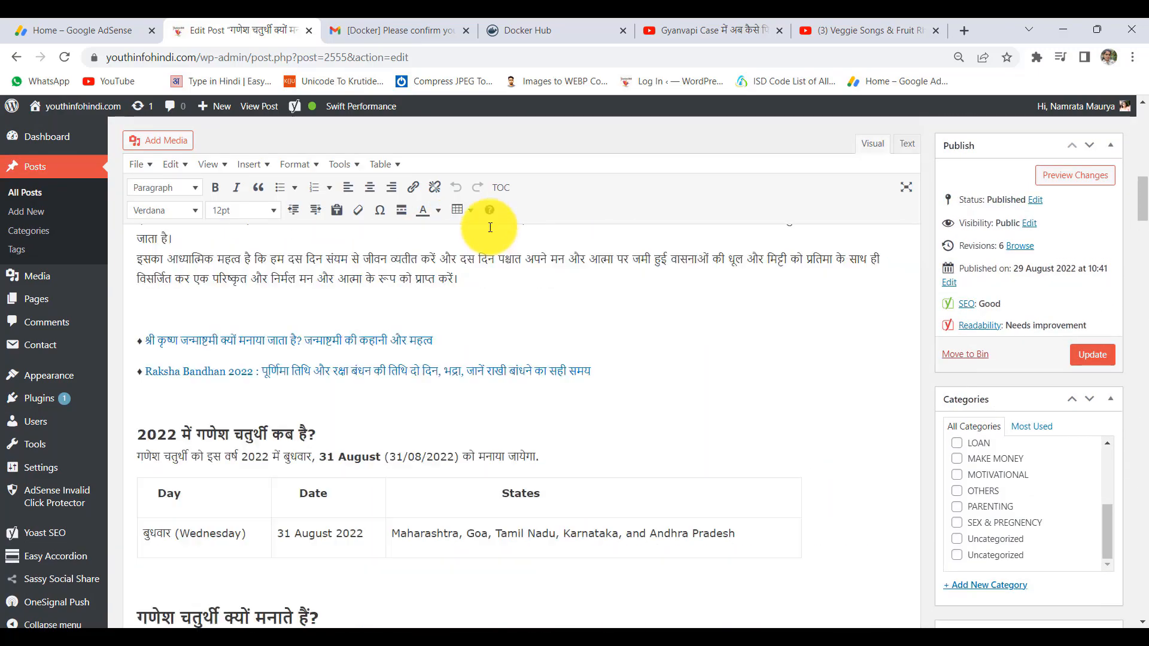
{"action": "left_click_drag", "start_coordinate": [512, 185], "coordinate": [113, 182]}
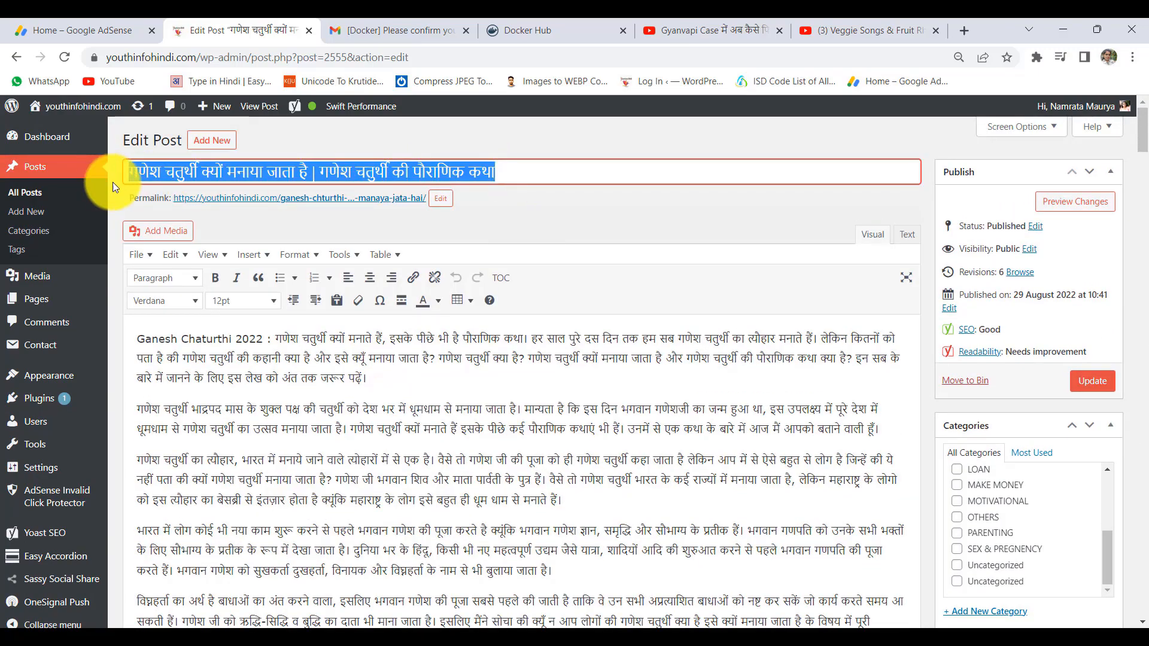
{"action": "scroll", "coordinate": [381, 424], "scroll_direction": "down", "scroll_amount": 10}
{"action": "scroll", "coordinate": [381, 423], "scroll_direction": "down", "scroll_amount": 20}
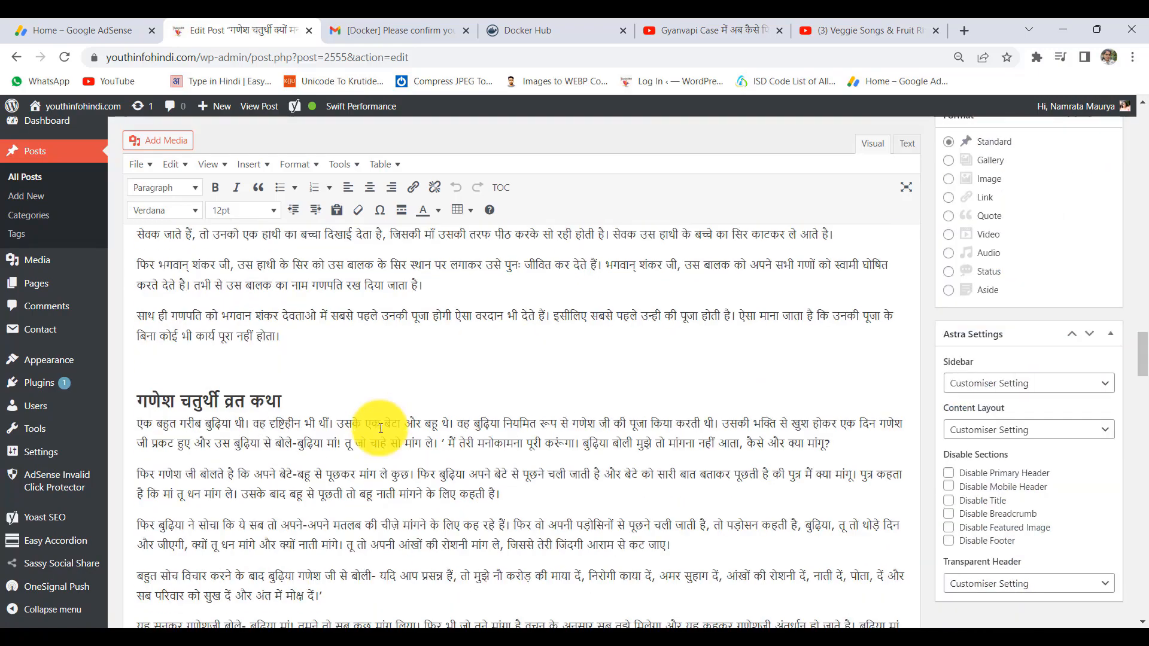
{"action": "scroll", "coordinate": [296, 444], "scroll_direction": "down", "scroll_amount": 10}
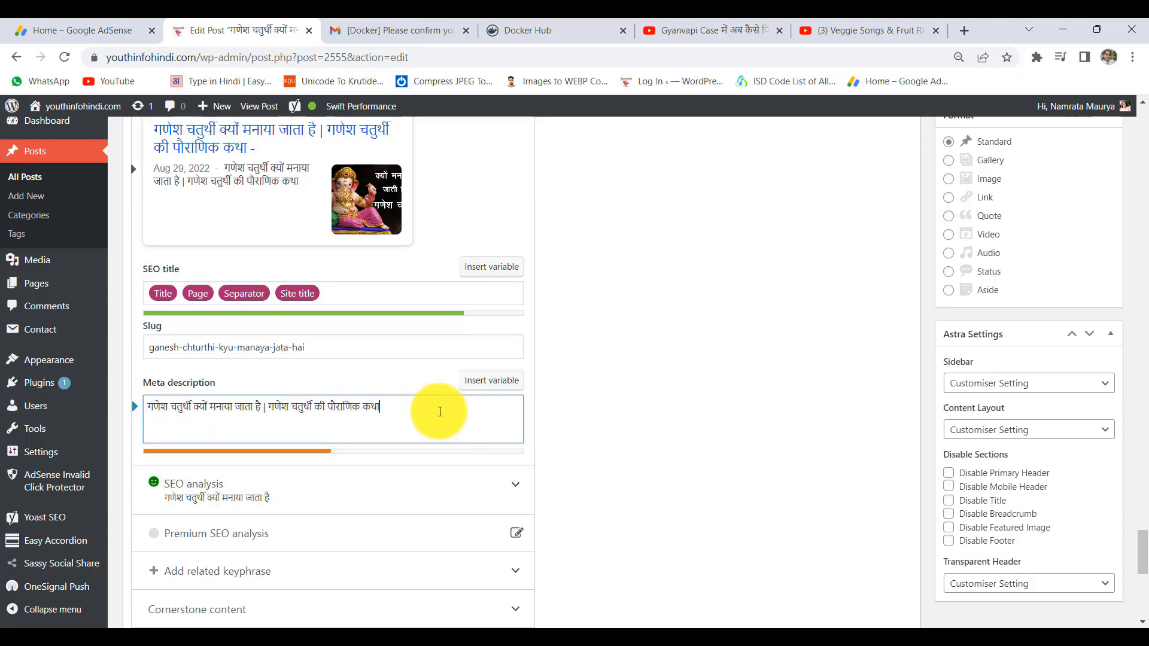
{"action": "scroll", "coordinate": [440, 411], "scroll_direction": "up", "scroll_amount": 10}
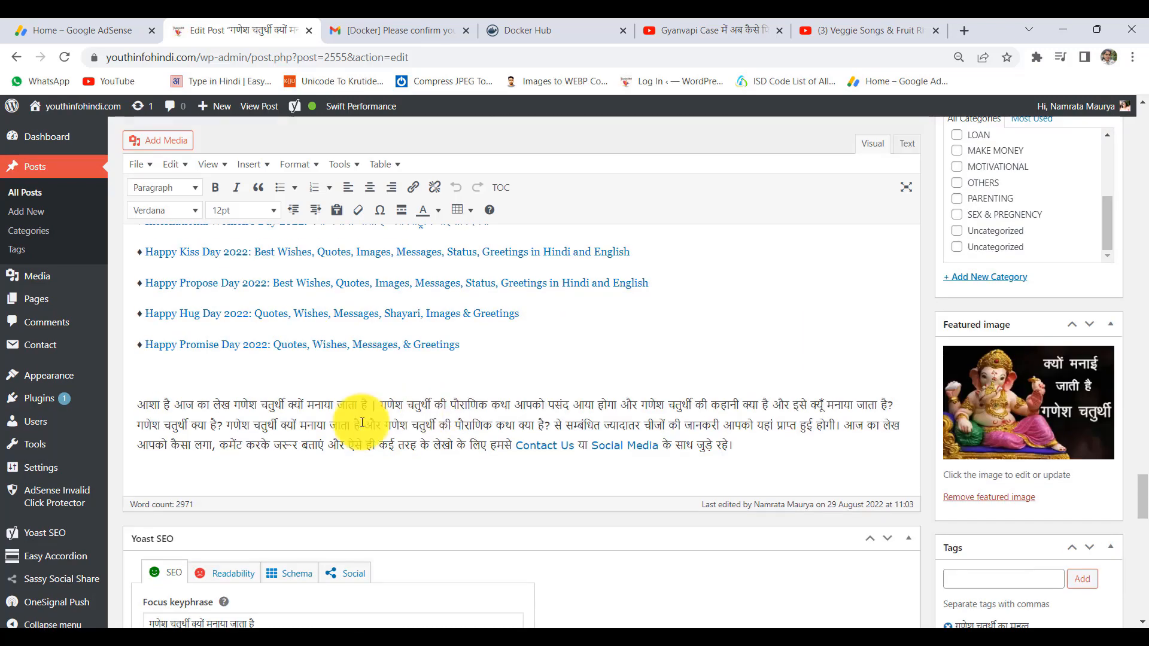
- Copy a question sentence from the closing paragraph and paste it at the end of the meta description
{"action": "left_click", "coordinate": [373, 405]}
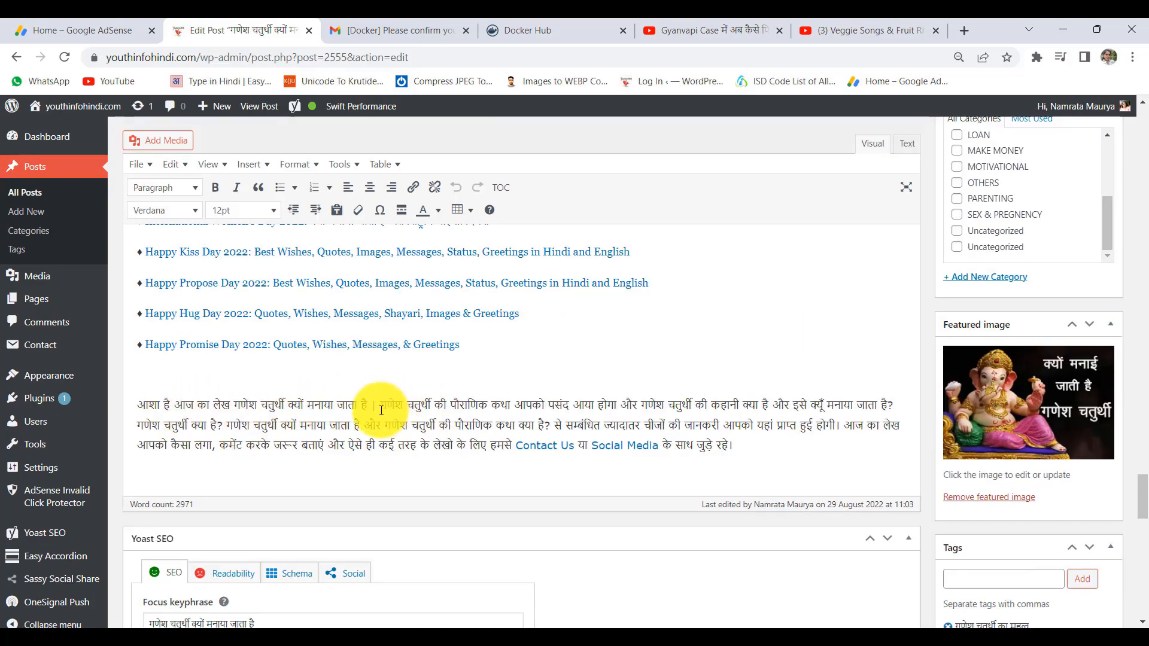
{"action": "scroll", "coordinate": [423, 456], "scroll_direction": "down", "scroll_amount": 10}
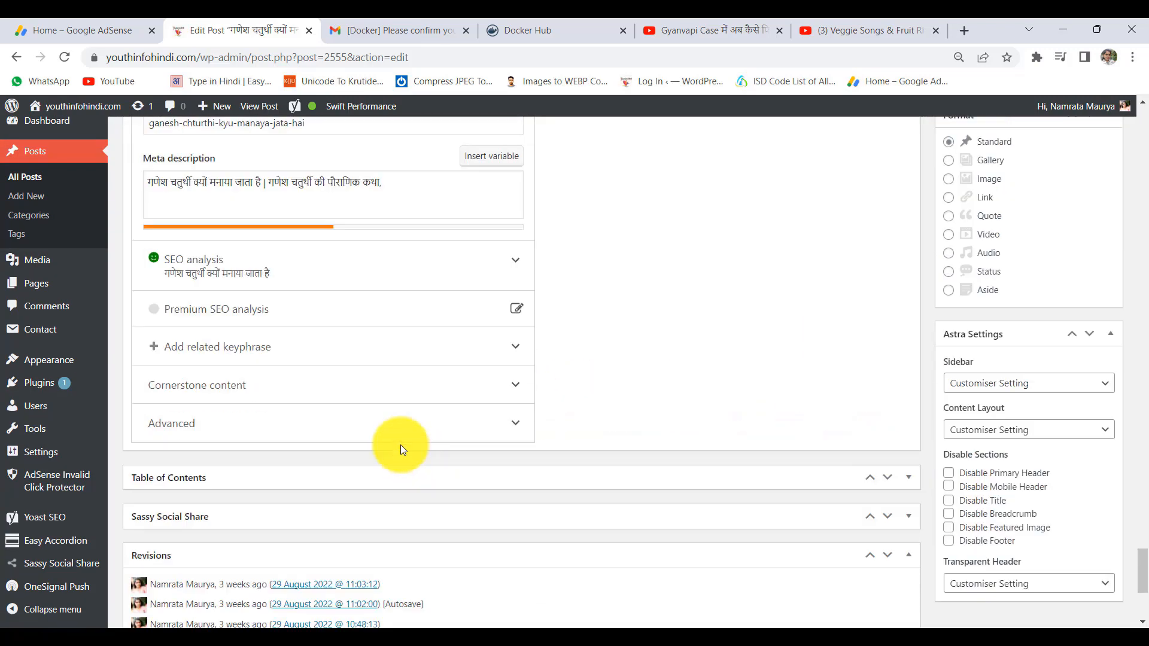
{"action": "left_click", "coordinate": [411, 192]}
{"action": "type", "text": "गणेश चतुर्थी क्यों मनाया जाता है और गणेश चतुर्थी की पौराणिक कथा क्या है?"}
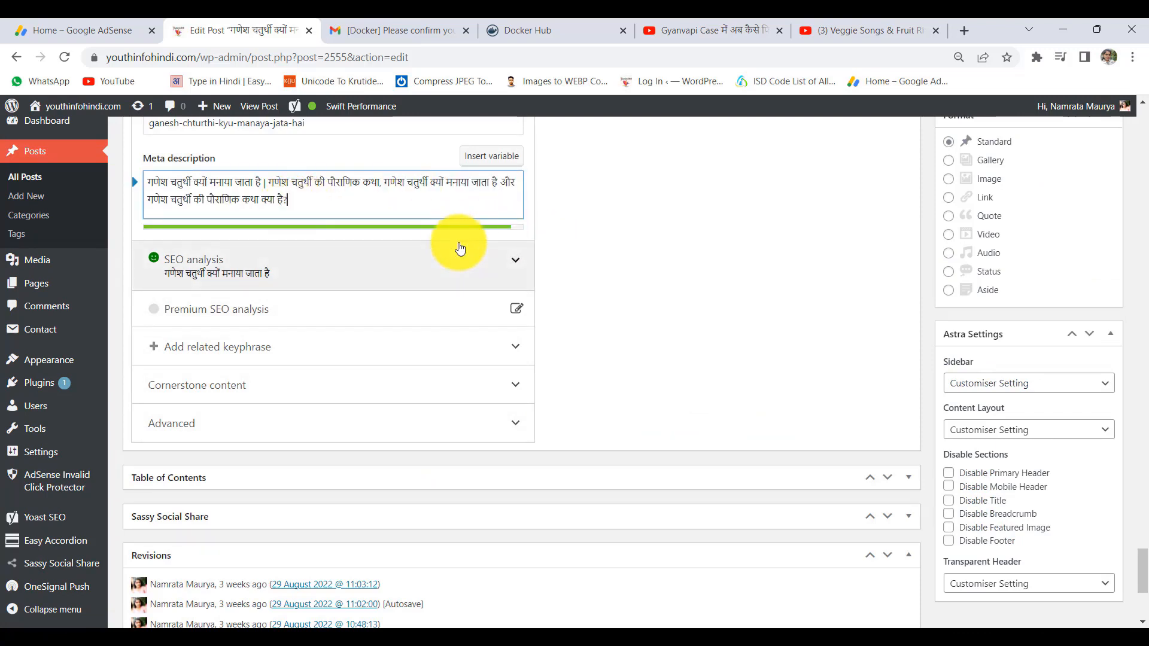
- Save the Ganesh Chaturthi post with Update and return to the posts list
{"action": "scroll", "coordinate": [726, 429], "scroll_direction": "up", "scroll_amount": 5}
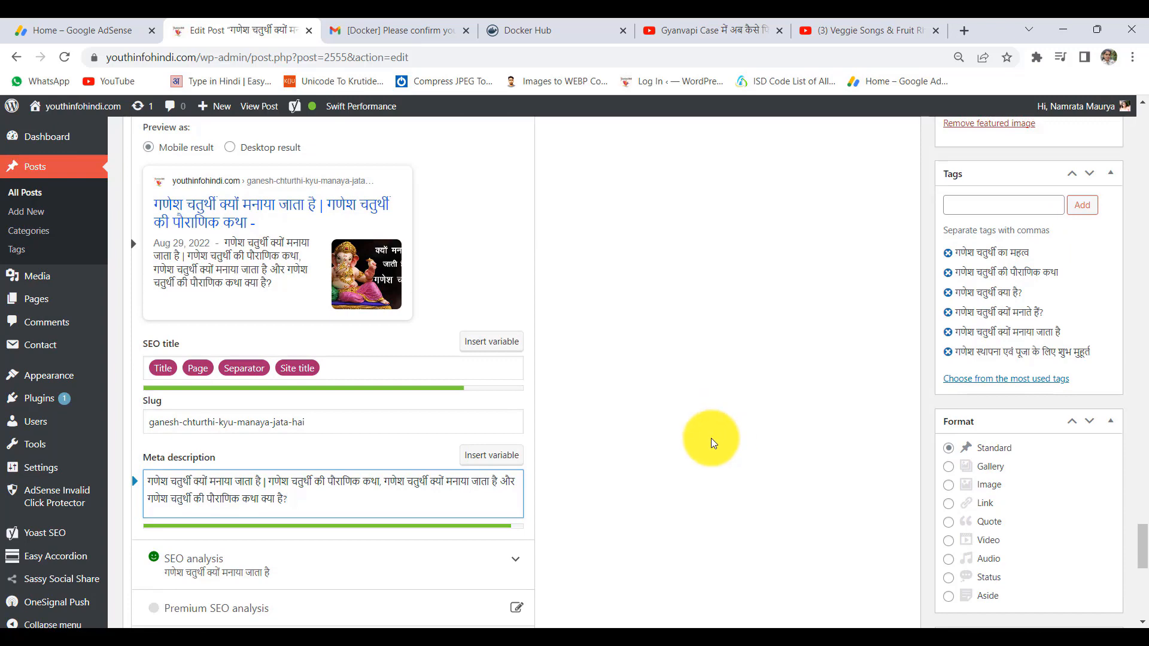
{"action": "scroll", "coordinate": [711, 438], "scroll_direction": "up", "scroll_amount": 4}
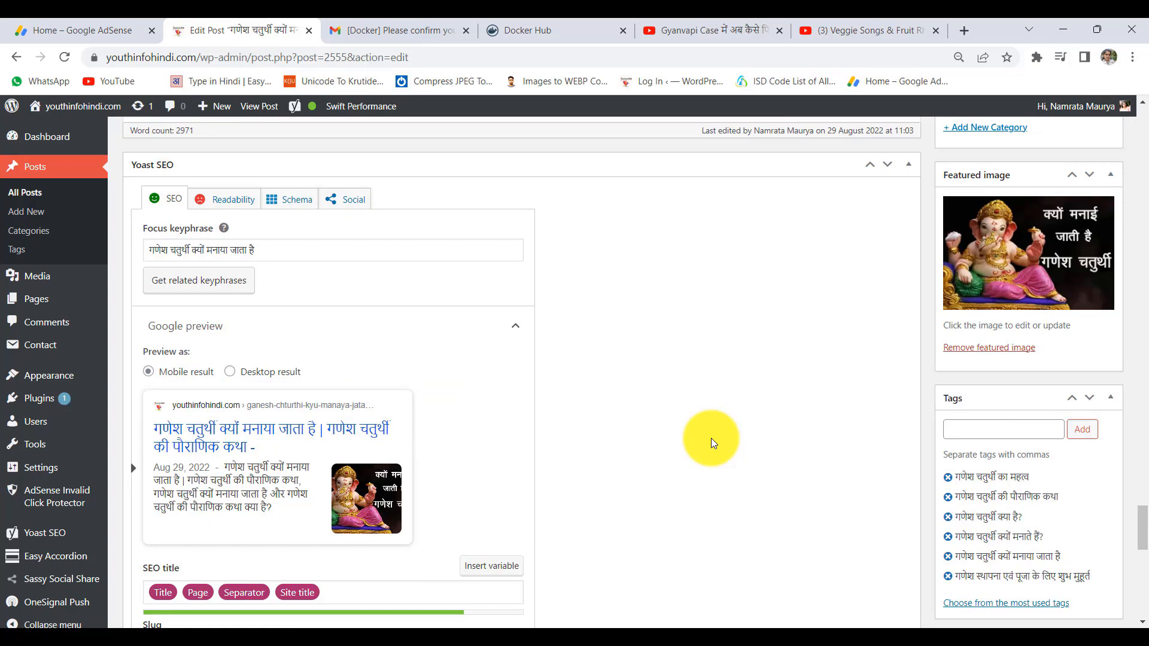
{"action": "scroll", "coordinate": [711, 438], "scroll_direction": "up", "scroll_amount": 6}
{"action": "scroll", "coordinate": [710, 438], "scroll_direction": "down", "scroll_amount": 4}
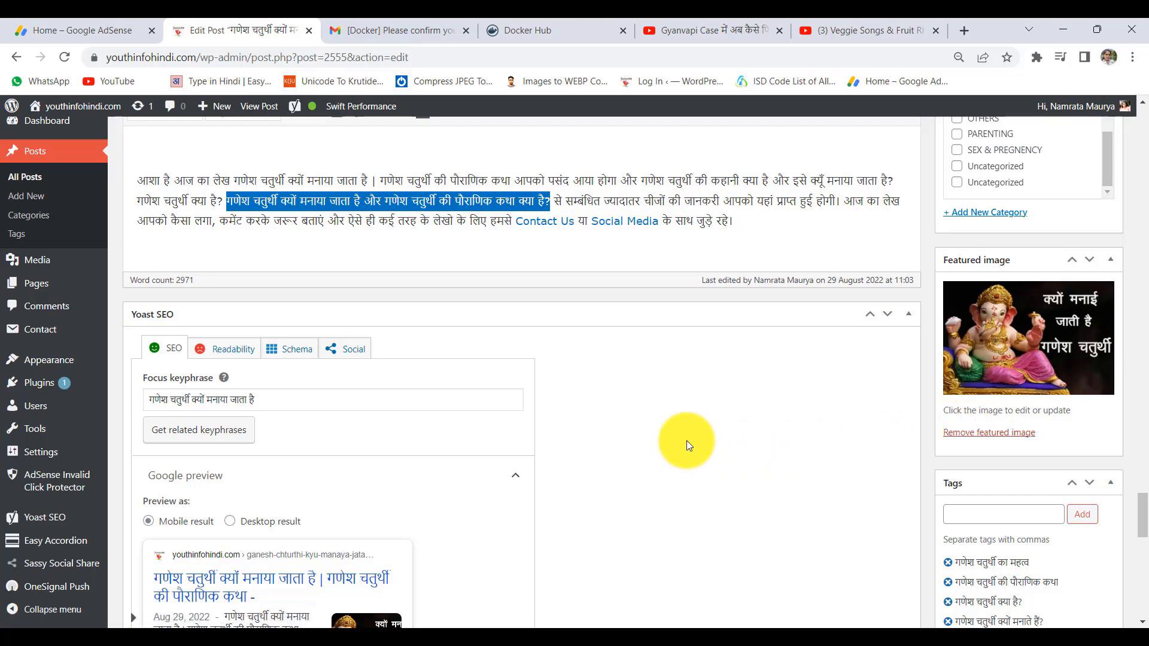
{"action": "scroll", "coordinate": [769, 439], "scroll_direction": "down", "scroll_amount": 5}
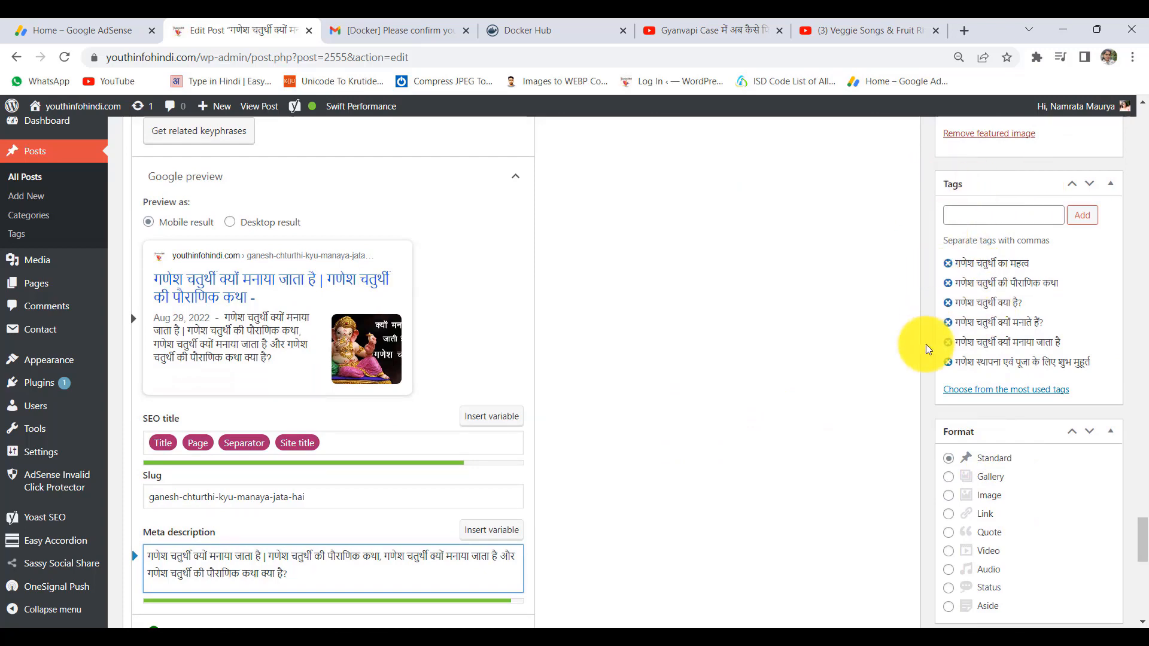
{"action": "scroll", "coordinate": [983, 311], "scroll_direction": "down", "scroll_amount": 10}
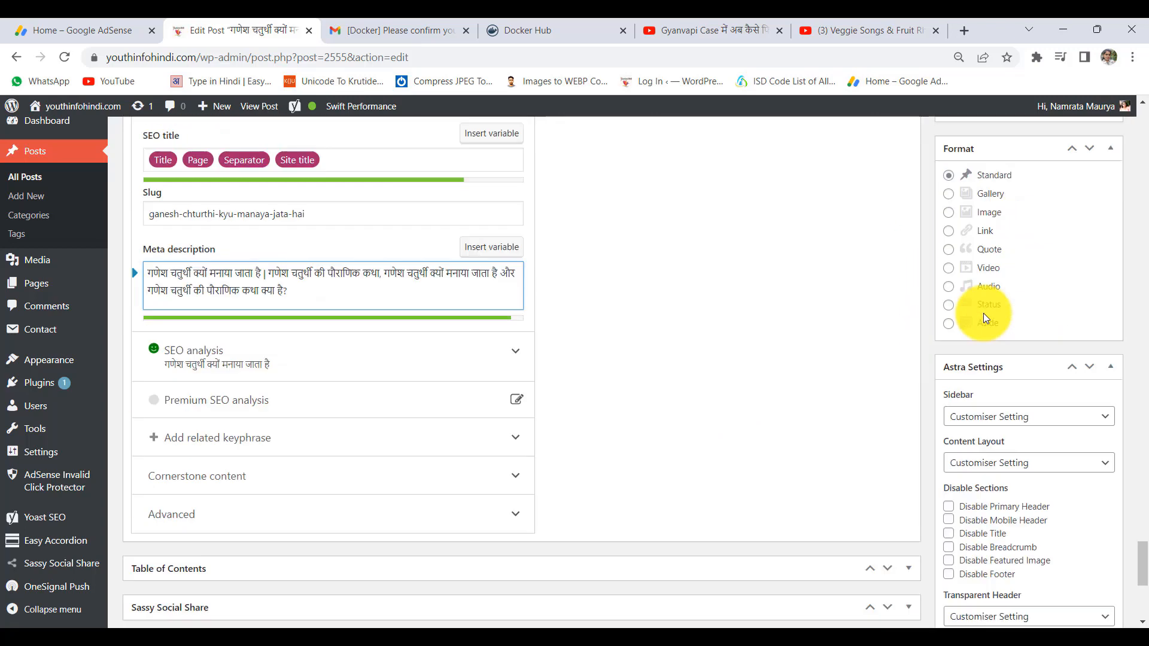
{"action": "scroll", "coordinate": [812, 420], "scroll_direction": "up", "scroll_amount": 15}
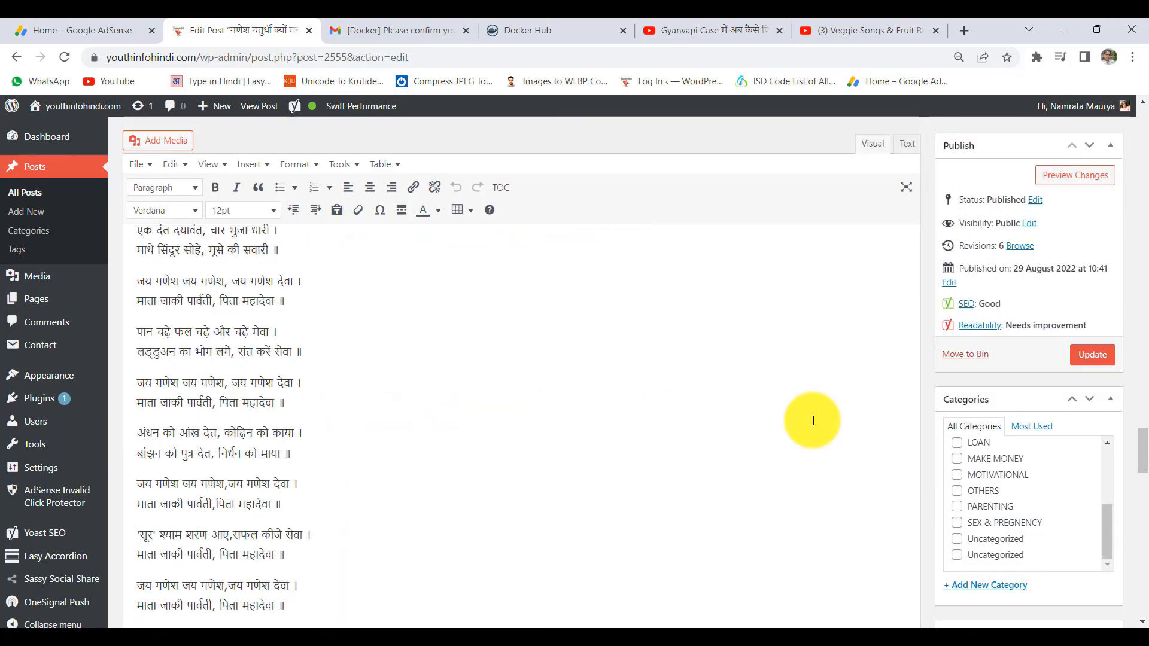
{"action": "scroll", "coordinate": [813, 420], "scroll_direction": "up", "scroll_amount": 15}
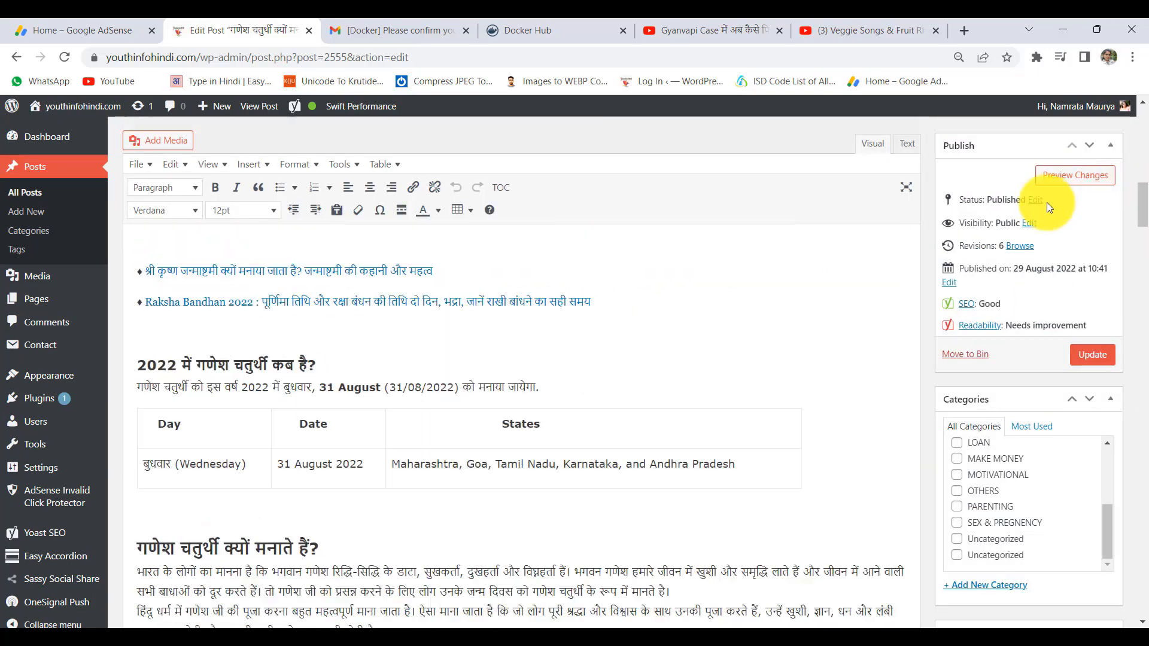
{"action": "scroll", "coordinate": [999, 208], "scroll_direction": "up", "scroll_amount": 2}
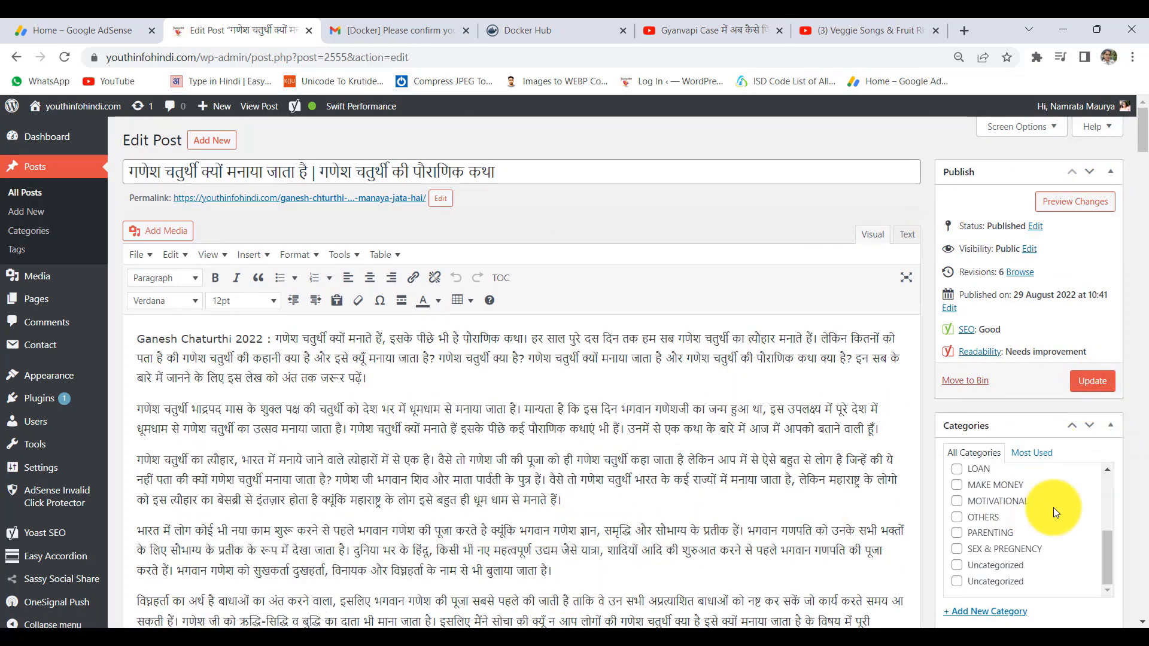
{"action": "scroll", "coordinate": [1039, 507], "scroll_direction": "up", "scroll_amount": 5}
{"action": "left_click", "coordinate": [1093, 380]}
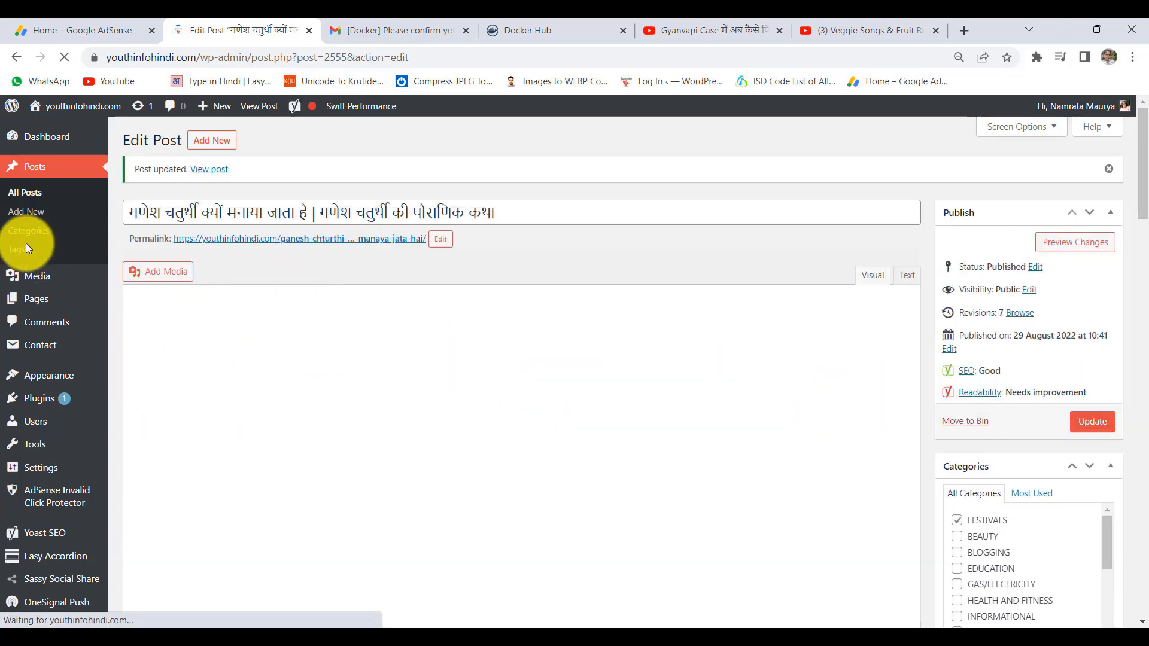
{"action": "left_click", "coordinate": [32, 195]}
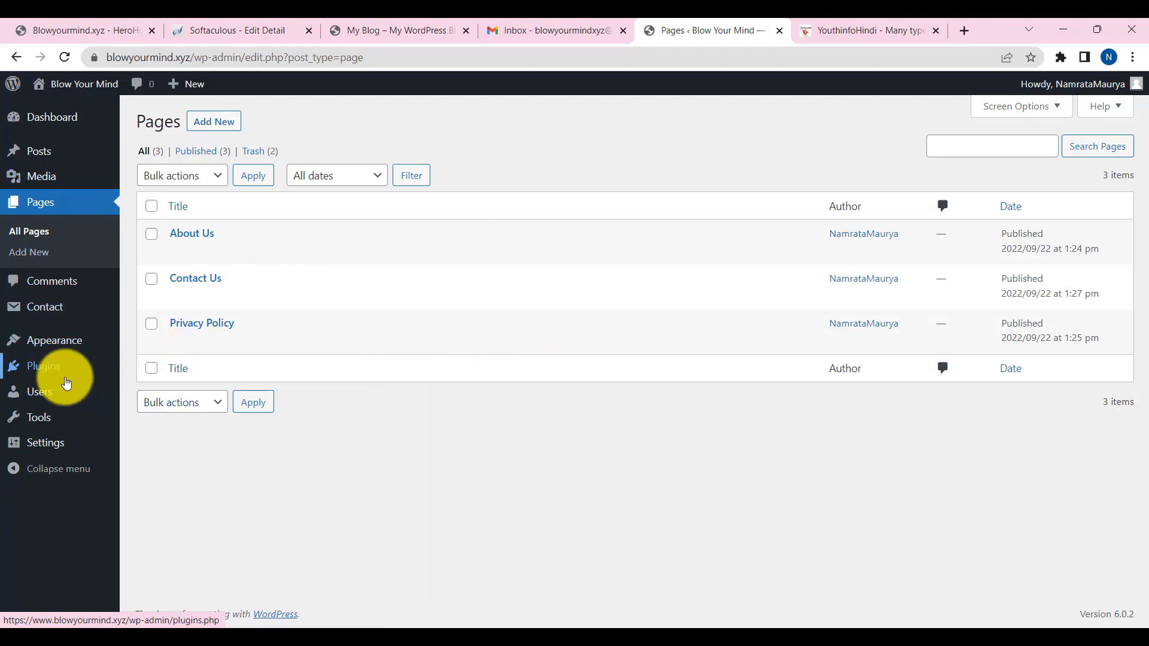
- Go from Installed Plugins, where Contact Form 7 is active, to the Add Plugins page
{"action": "mouse_move", "coordinate": [50, 374]}
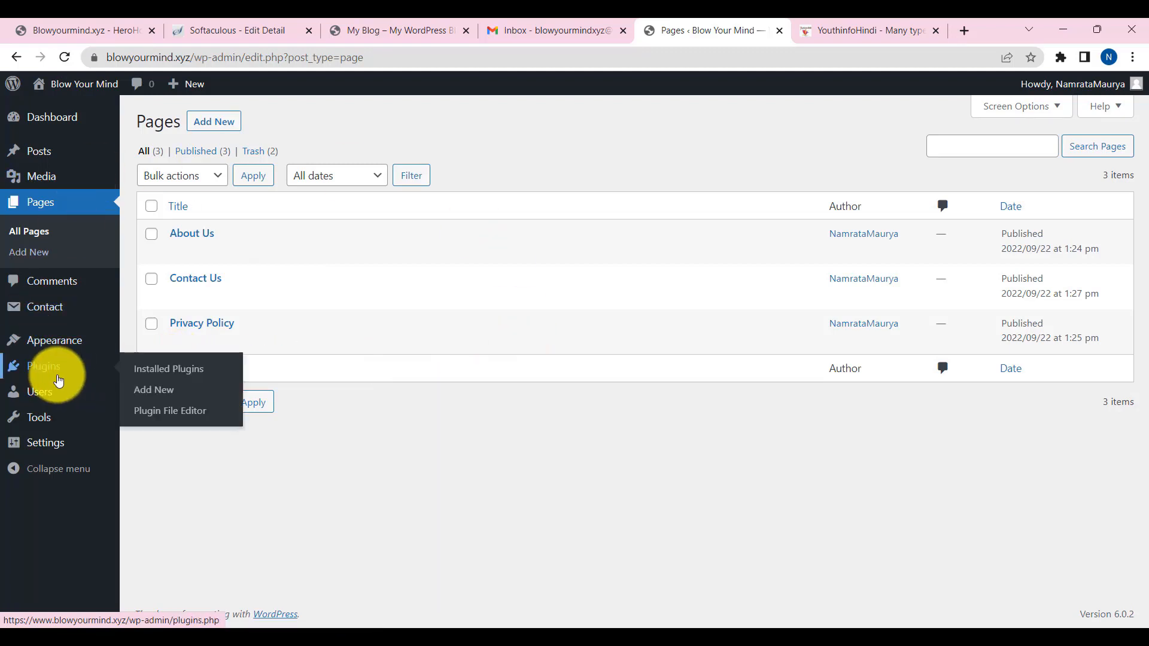
{"action": "left_click", "coordinate": [158, 378]}
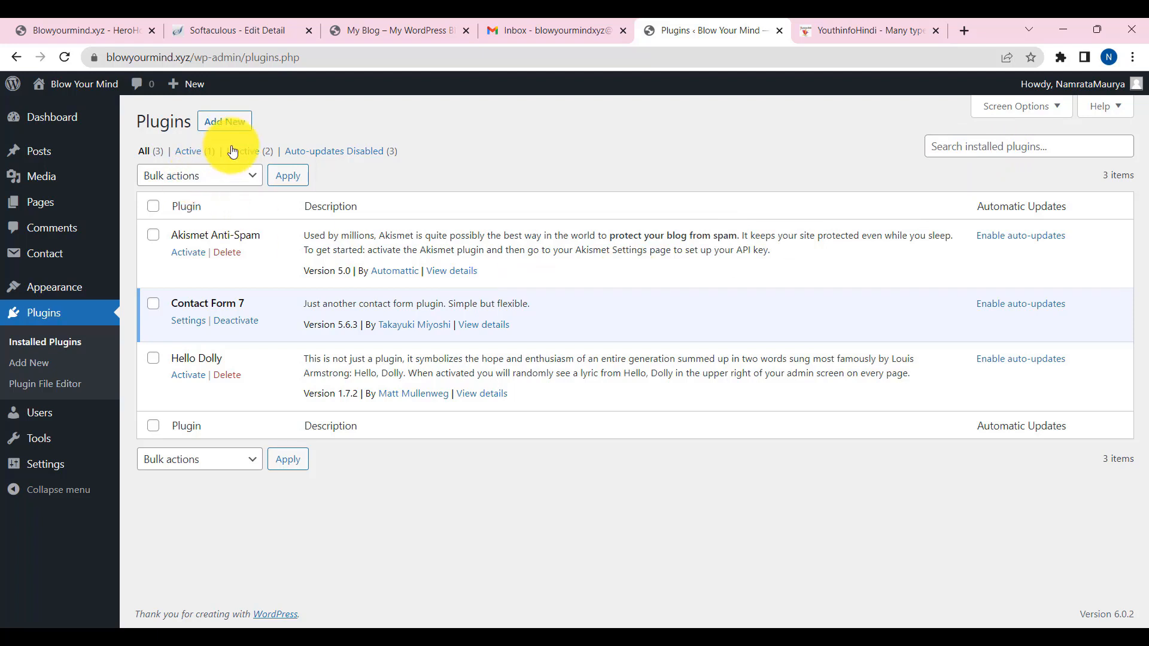
{"action": "left_click", "coordinate": [231, 122]}
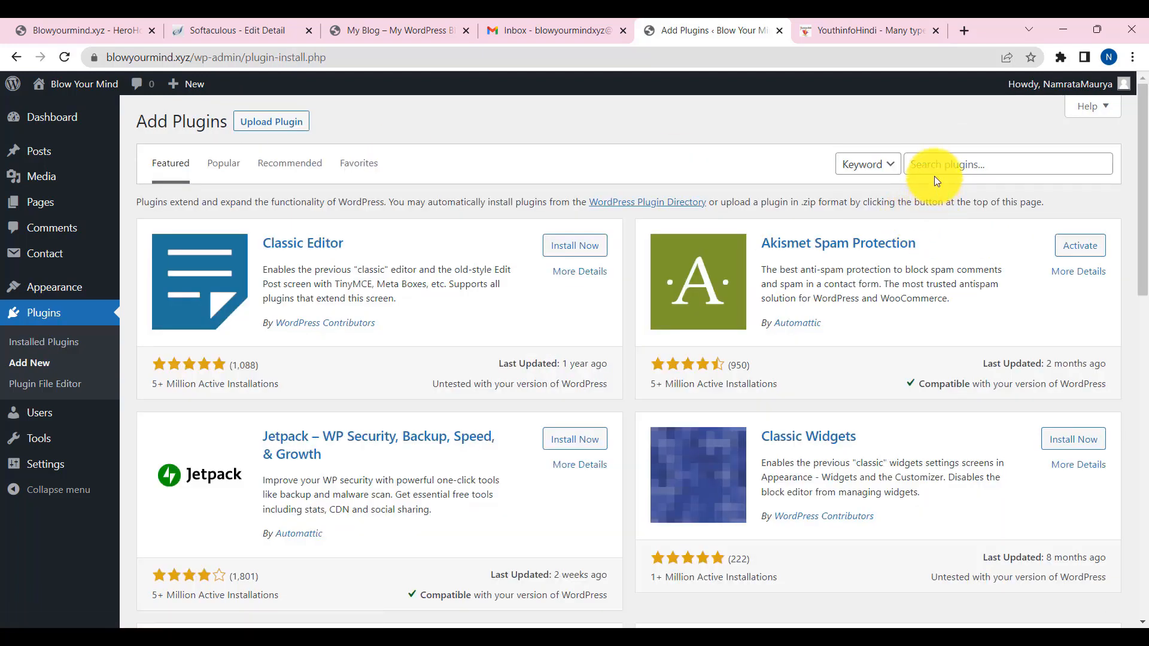
- Search plugins for 'rank math', then 'yoast', and install and activate Yoast SEO
{"action": "left_click", "coordinate": [937, 168]}
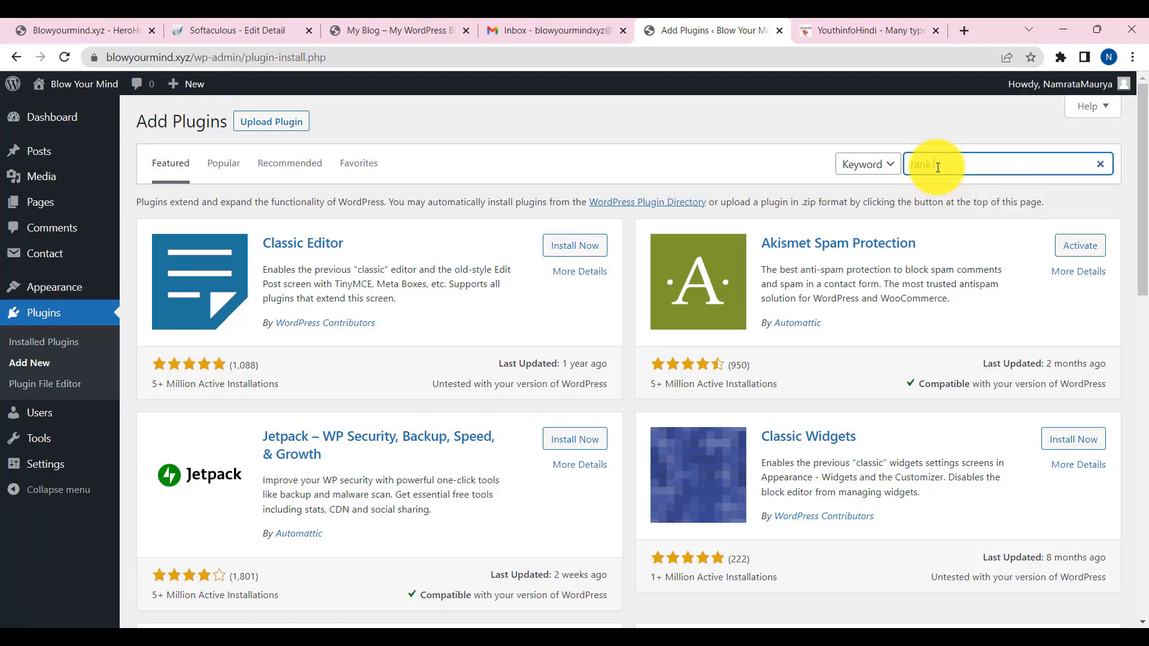
{"action": "type", "text": "rank math"}
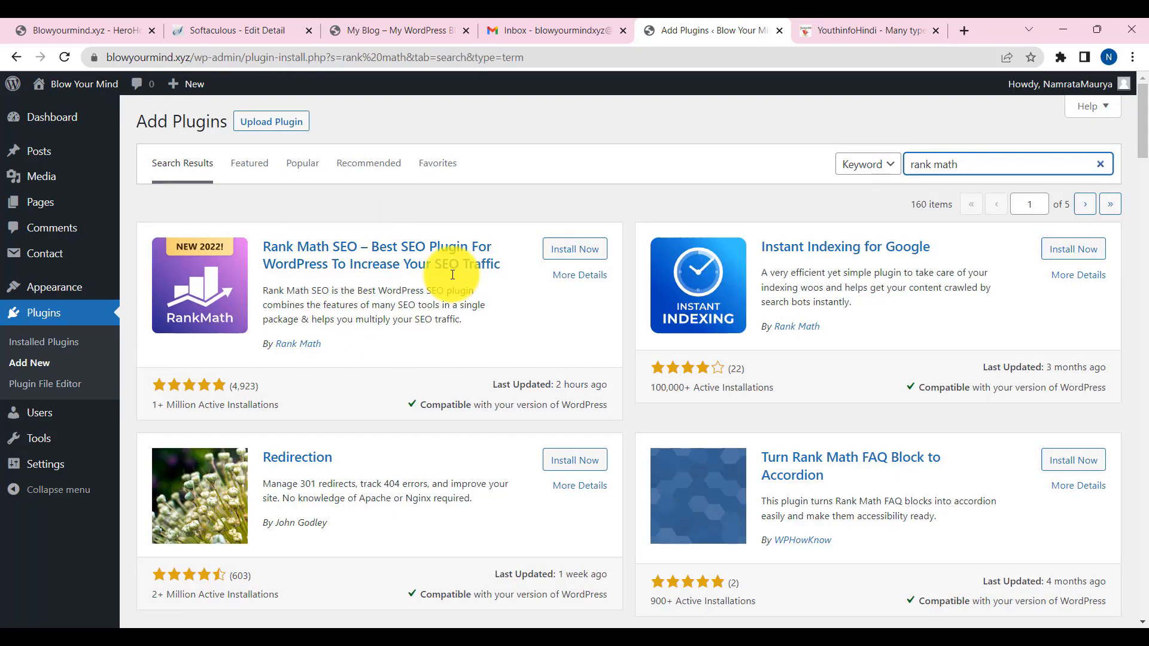
{"action": "left_click_drag", "start_coordinate": [1007, 160], "coordinate": [896, 163]}
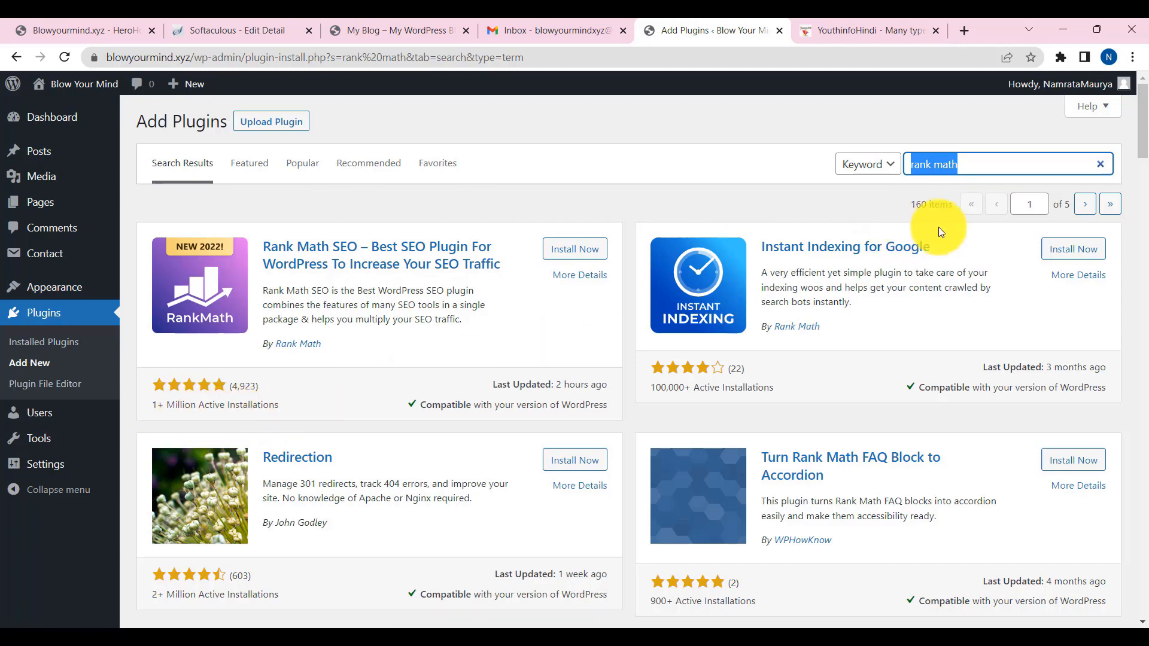
{"action": "type", "text": "yoast"}
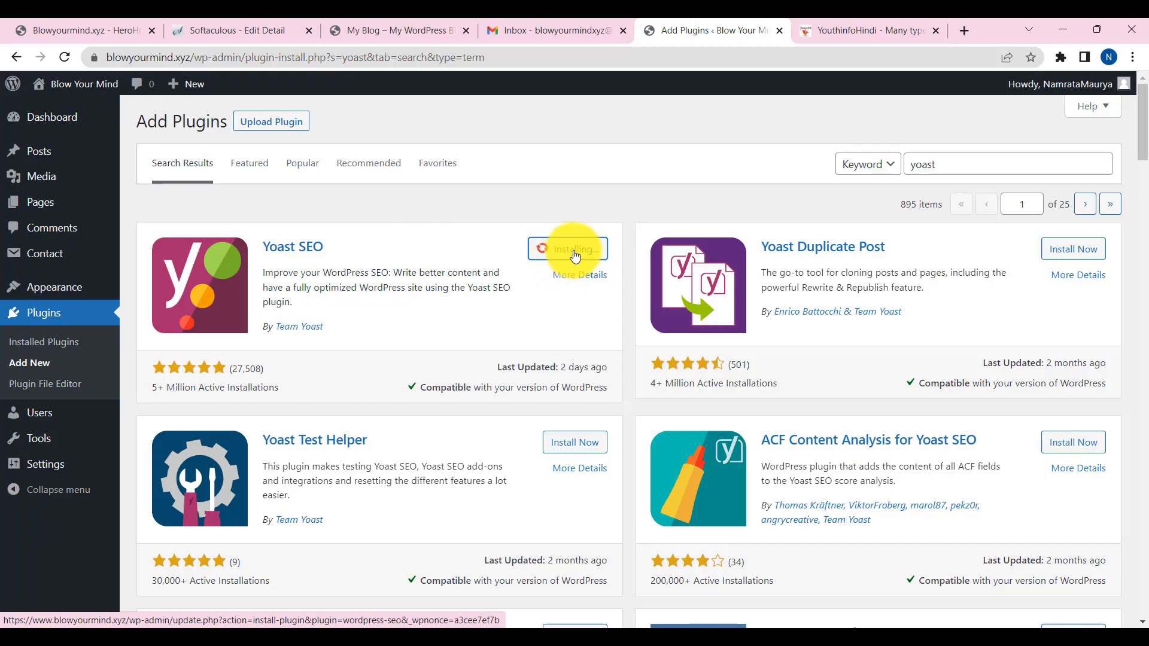
{"action": "left_click", "coordinate": [584, 258]}
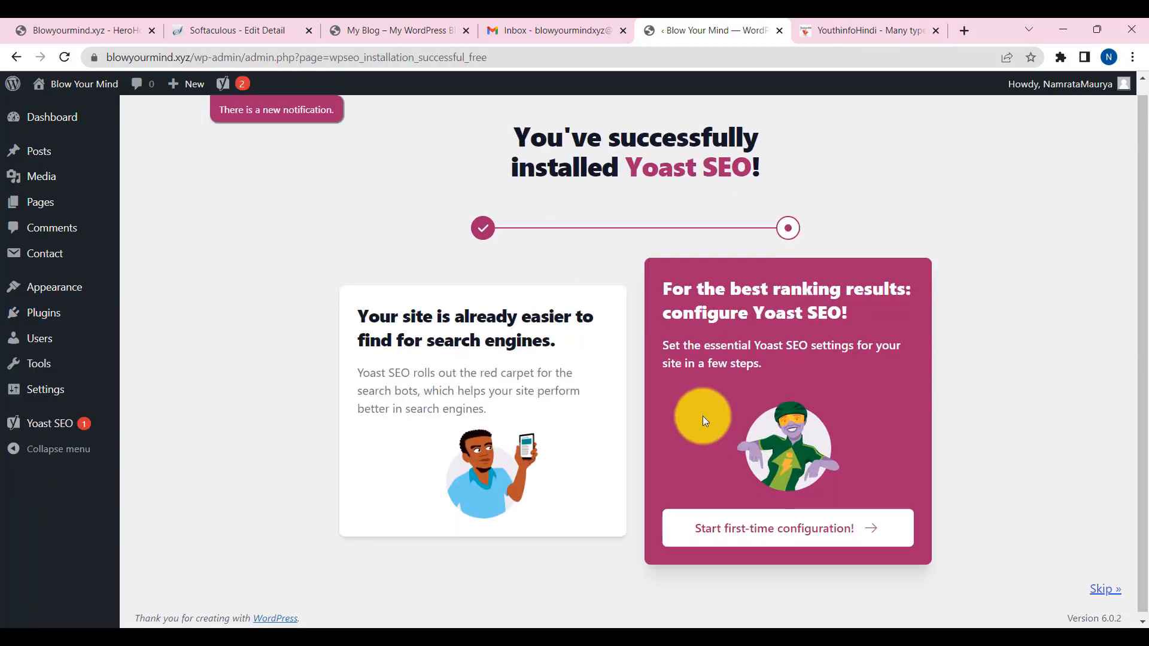
- Finish SEO data optimization and set Yoast's site representation to Person, the admin user
{"action": "scroll", "coordinate": [570, 351], "scroll_direction": "down", "scroll_amount": 1}
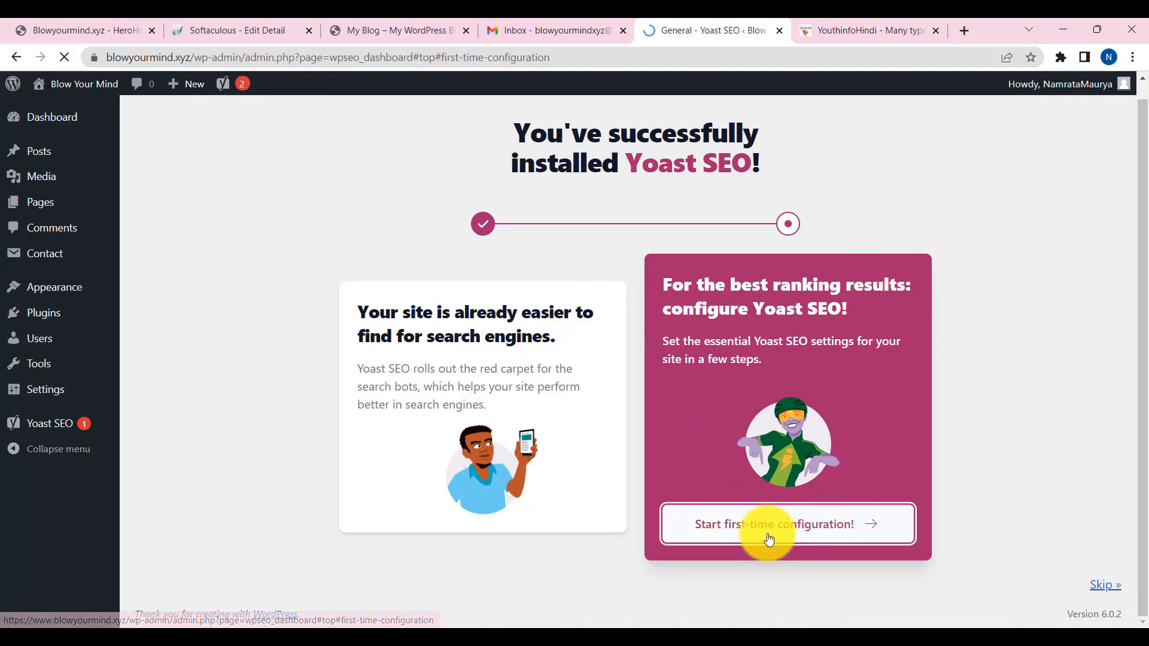
{"action": "scroll", "coordinate": [530, 365], "scroll_direction": "down", "scroll_amount": 5}
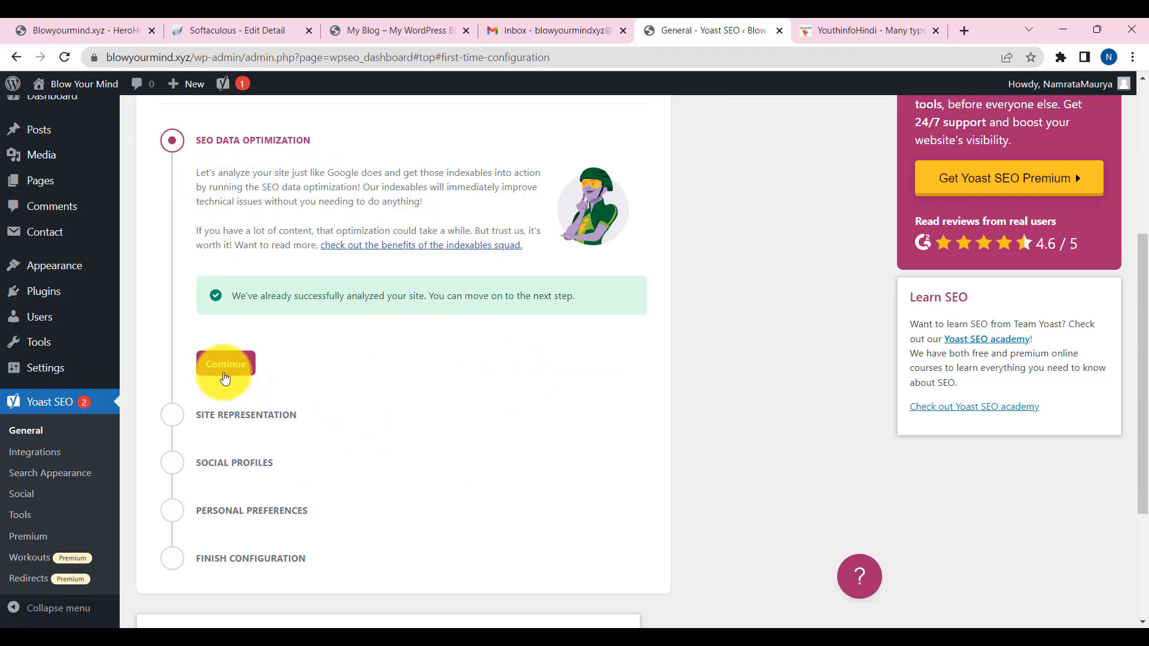
{"action": "left_click", "coordinate": [228, 366]}
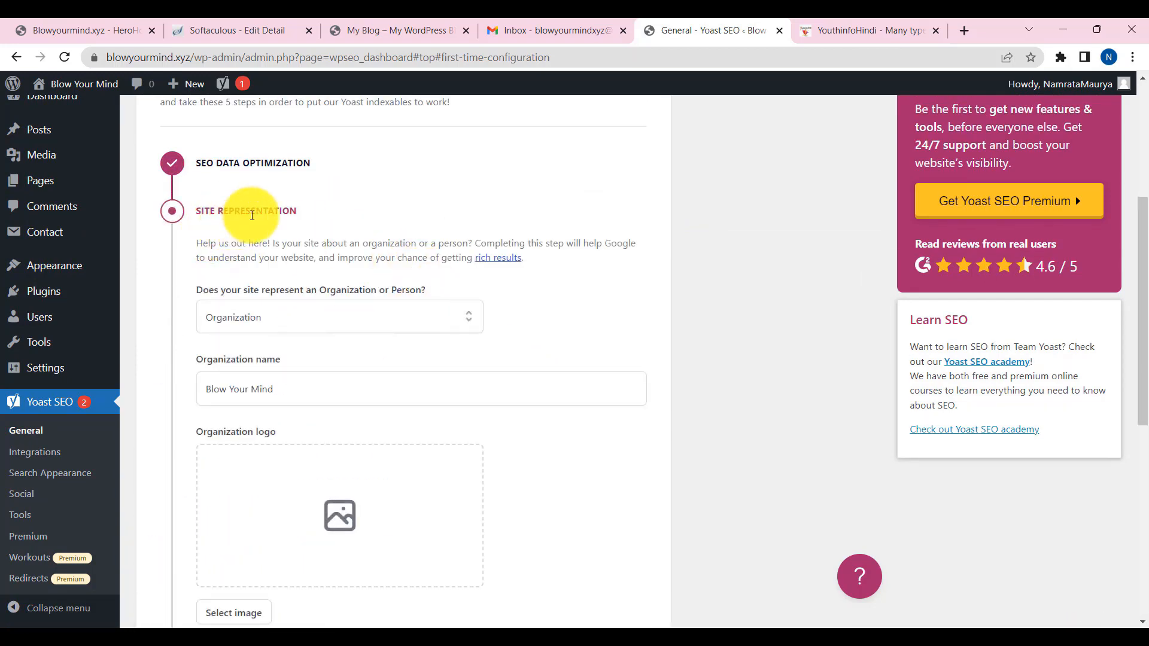
{"action": "left_click", "coordinate": [323, 323]}
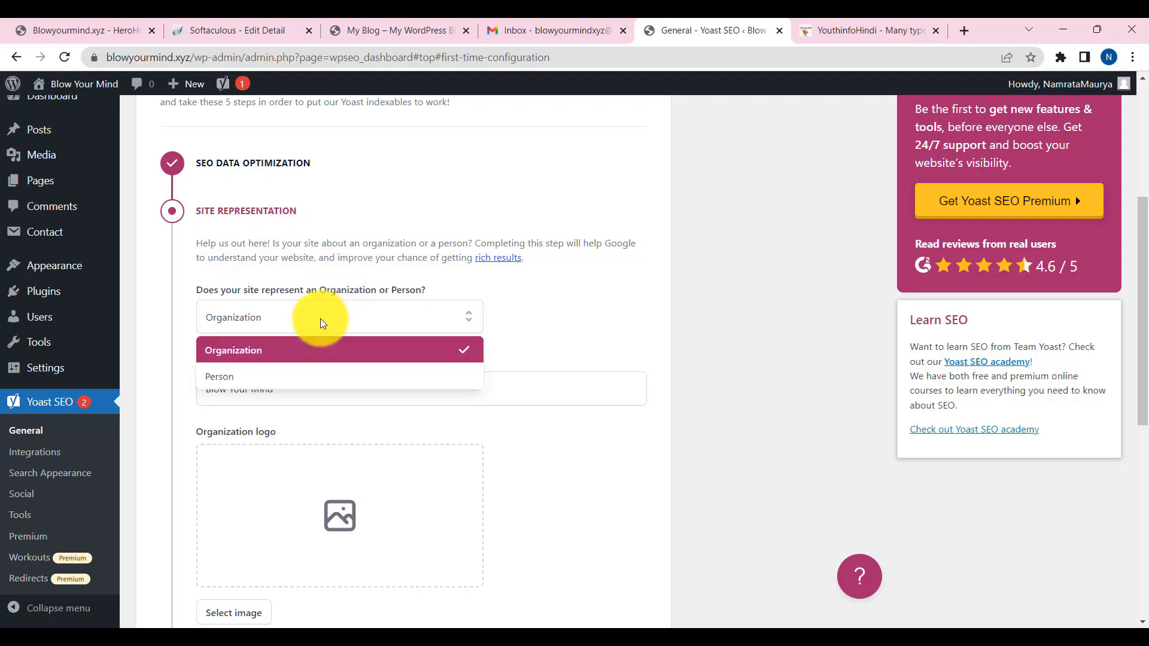
{"action": "left_click", "coordinate": [279, 378]}
{"action": "left_click", "coordinate": [335, 387]}
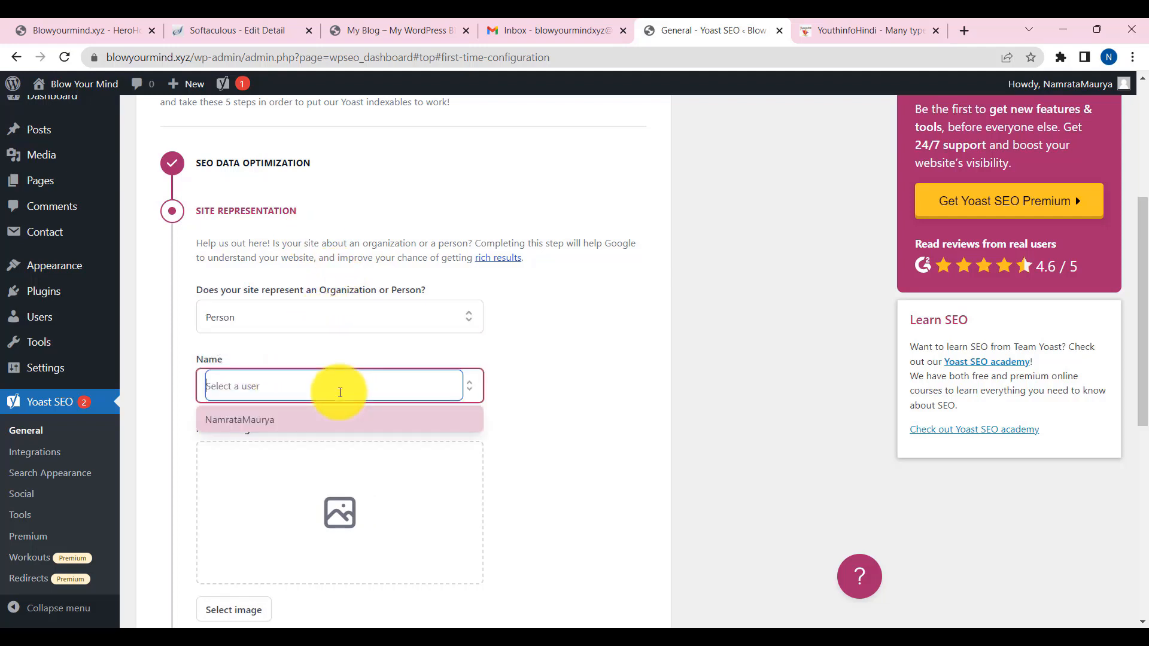
{"action": "left_click", "coordinate": [261, 421]}
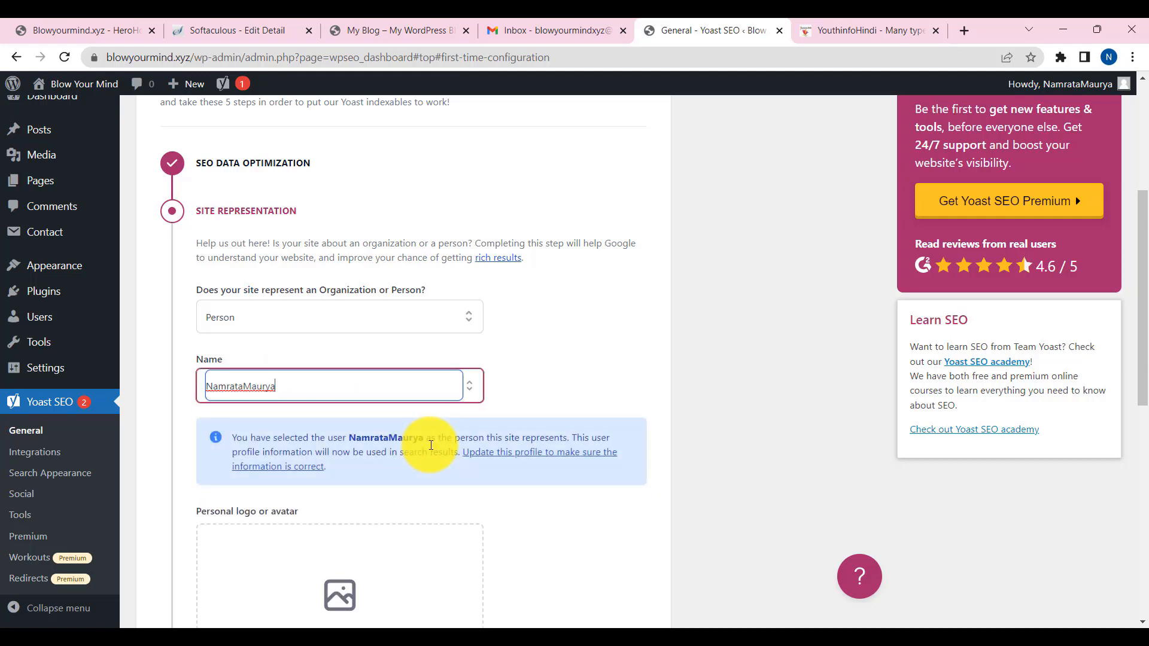
{"action": "scroll", "coordinate": [419, 386], "scroll_direction": "down", "scroll_amount": 4}
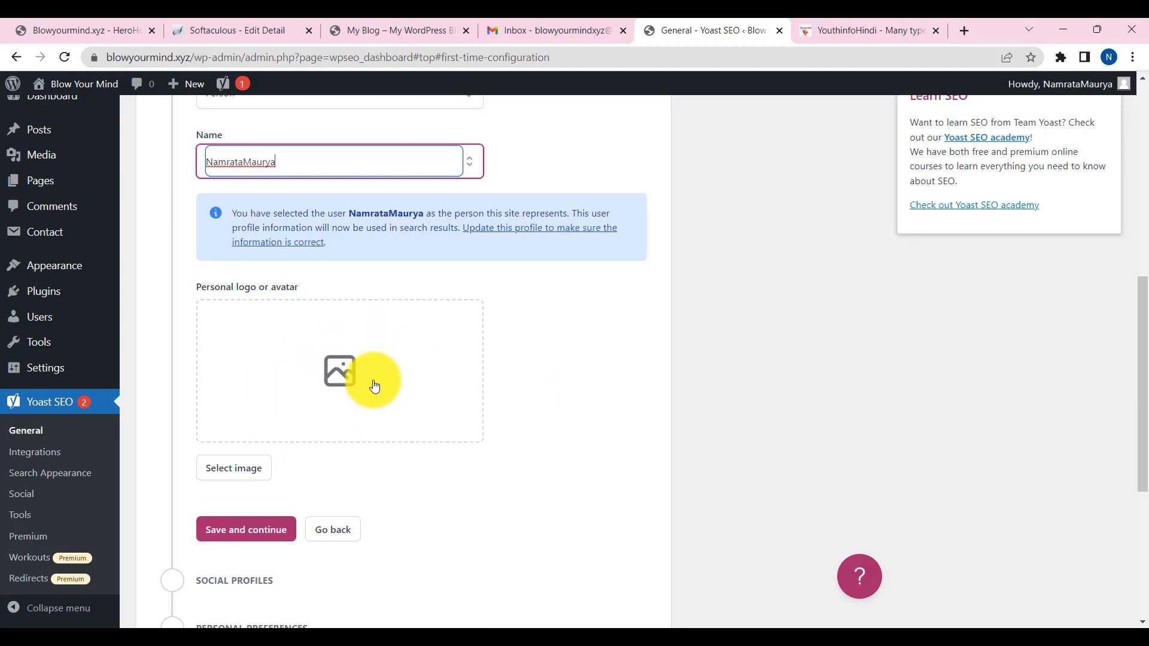
{"action": "scroll", "coordinate": [335, 406], "scroll_direction": "down", "scroll_amount": 3}
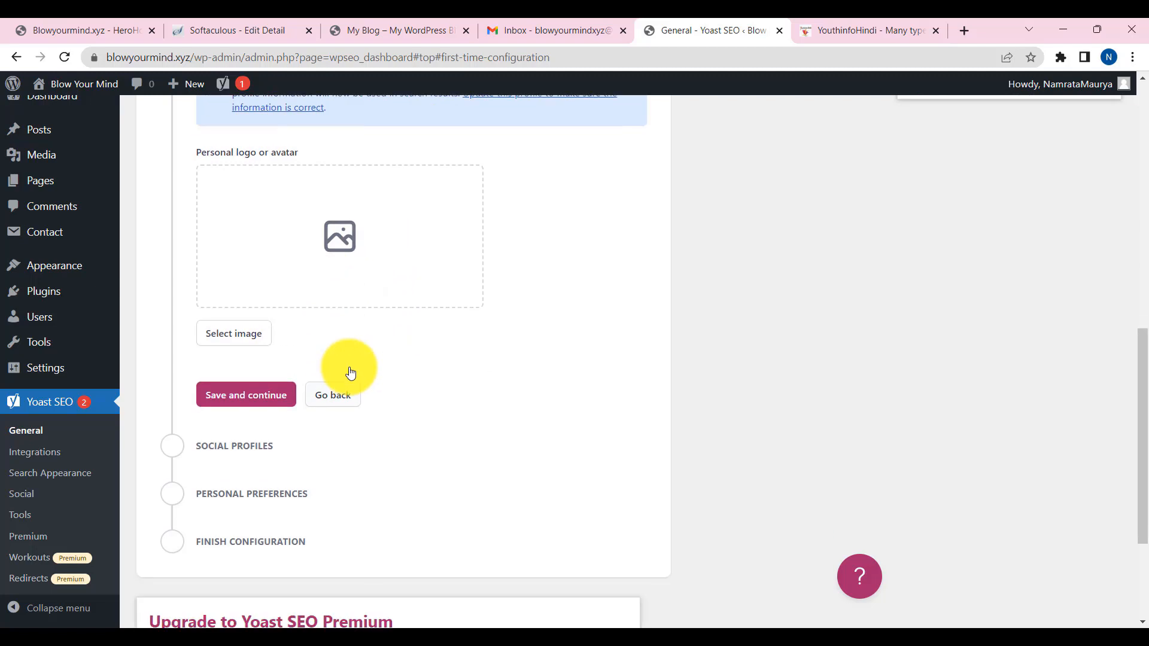
- Save site representation, empty social profiles and personal preferences with tracking off to finish Yoast setup
{"action": "left_click", "coordinate": [265, 380]}
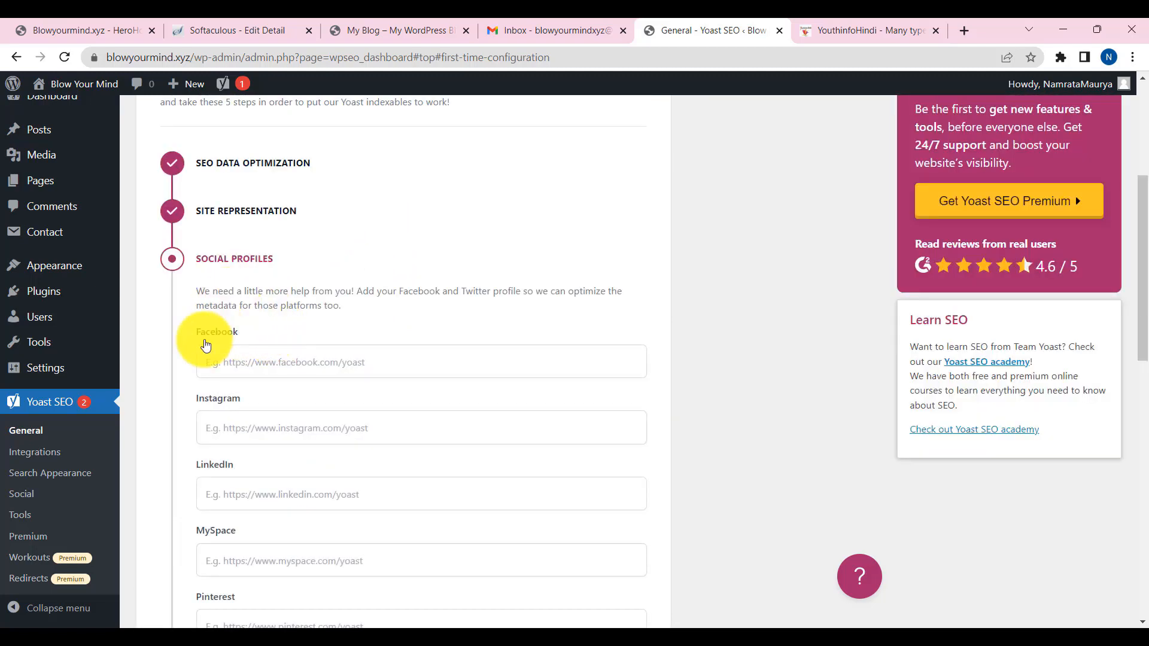
{"action": "scroll", "coordinate": [260, 384], "scroll_direction": "down", "scroll_amount": 1}
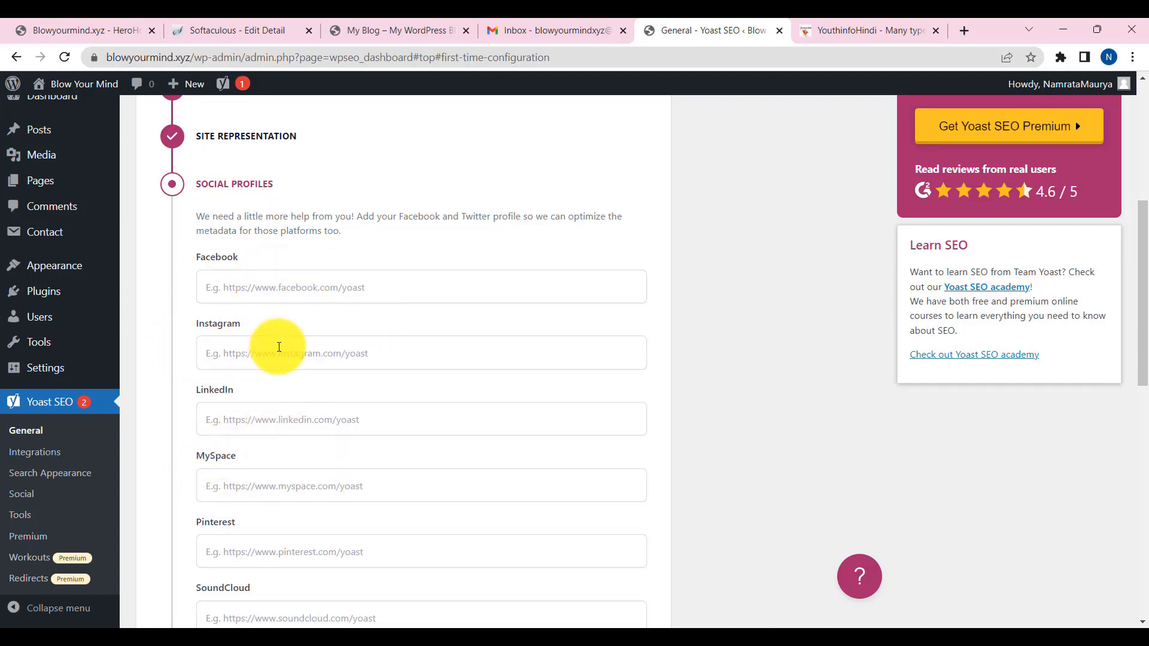
{"action": "scroll", "coordinate": [278, 347], "scroll_direction": "down", "scroll_amount": 10}
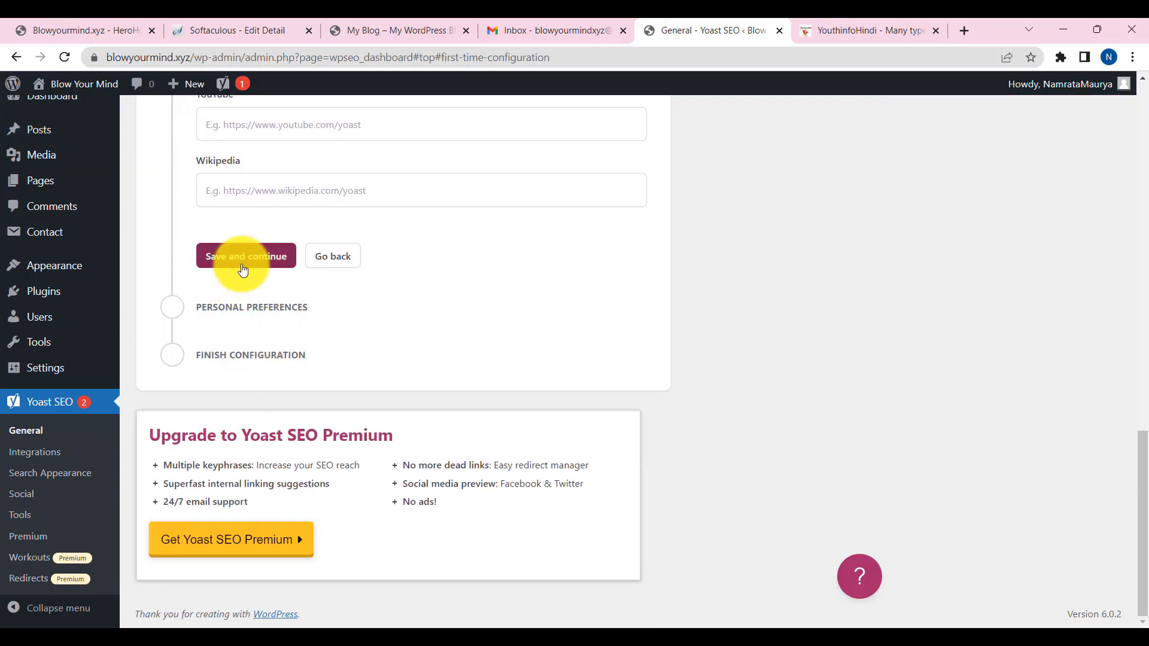
{"action": "left_click", "coordinate": [242, 268]}
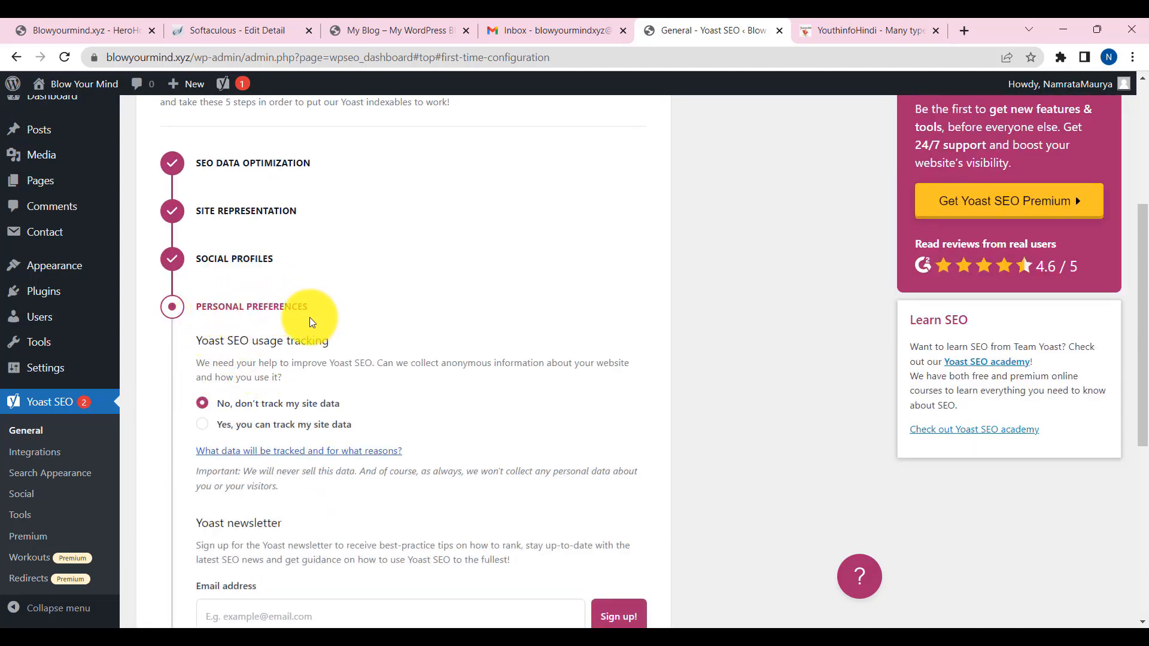
{"action": "scroll", "coordinate": [305, 389], "scroll_direction": "down", "scroll_amount": 1}
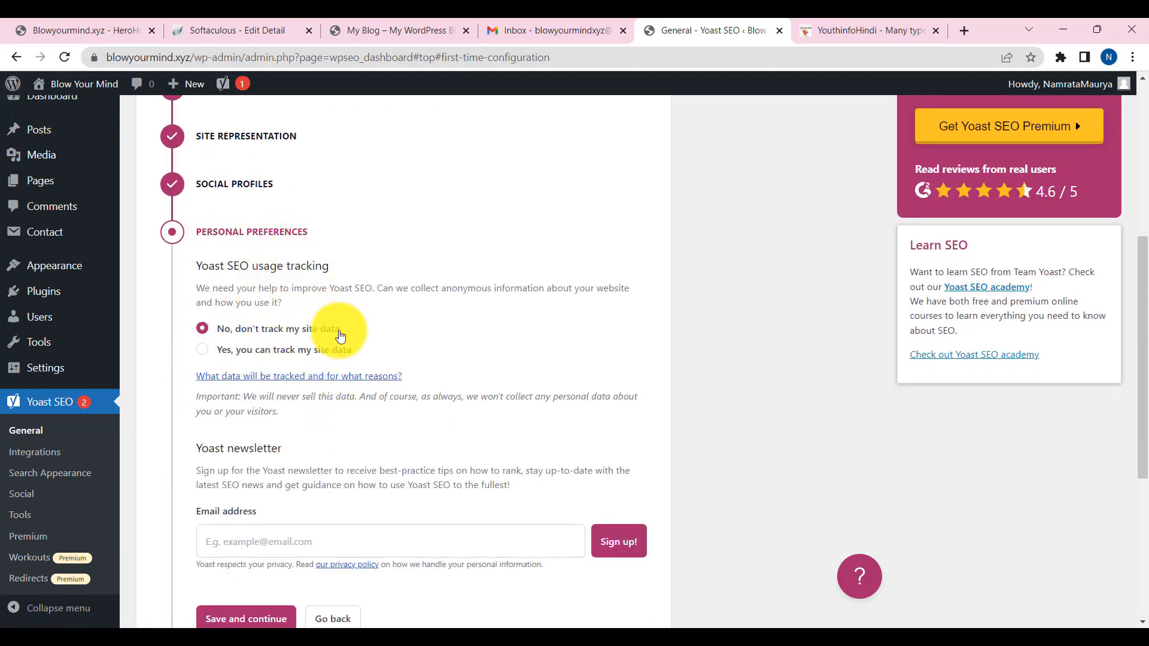
{"action": "scroll", "coordinate": [340, 335], "scroll_direction": "down", "scroll_amount": 2}
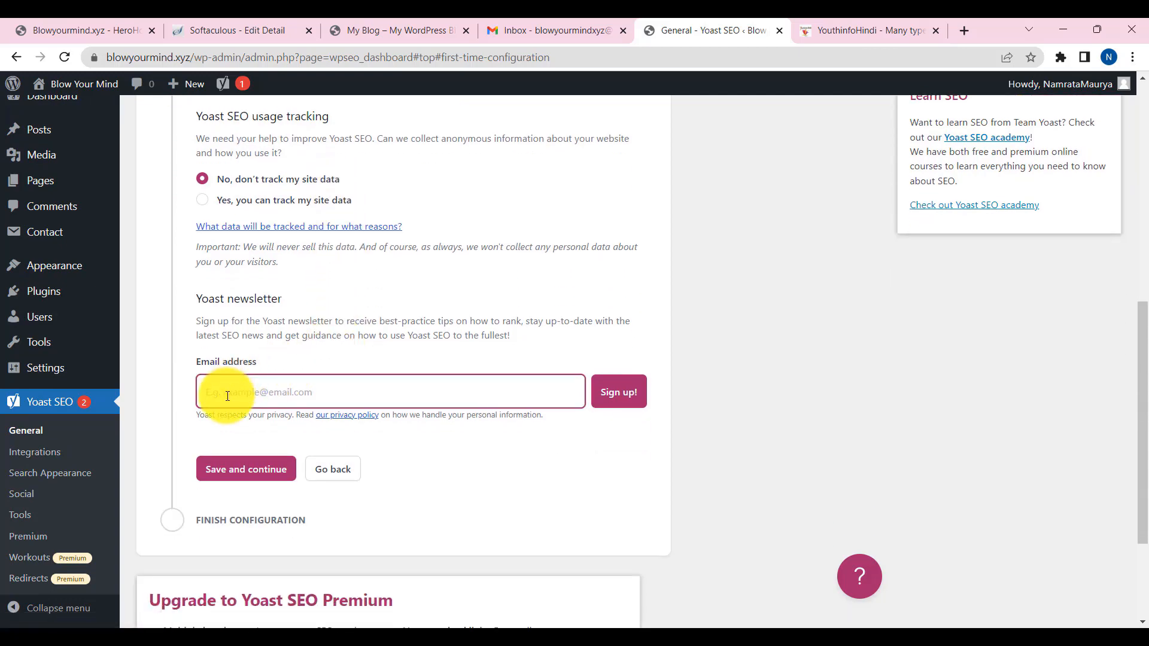
{"action": "left_click", "coordinate": [256, 473]}
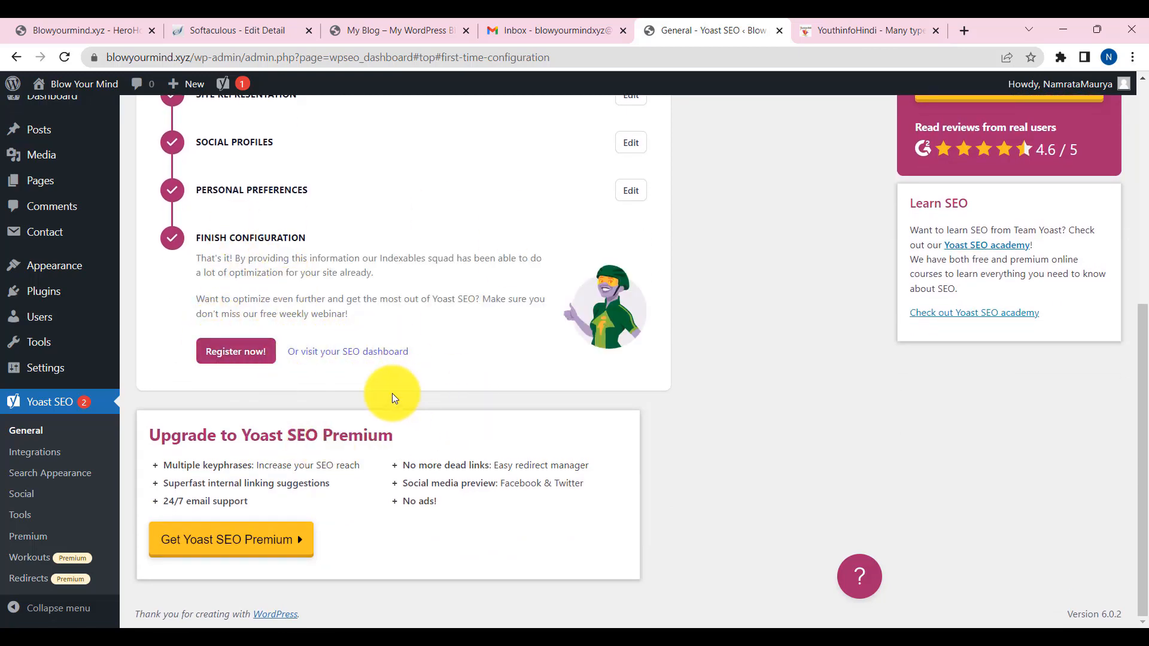
{"action": "scroll", "coordinate": [397, 403], "scroll_direction": "up", "scroll_amount": 6}
{"action": "scroll", "coordinate": [398, 407], "scroll_direction": "down", "scroll_amount": 5}
{"action": "scroll", "coordinate": [401, 418], "scroll_direction": "up", "scroll_amount": 6}
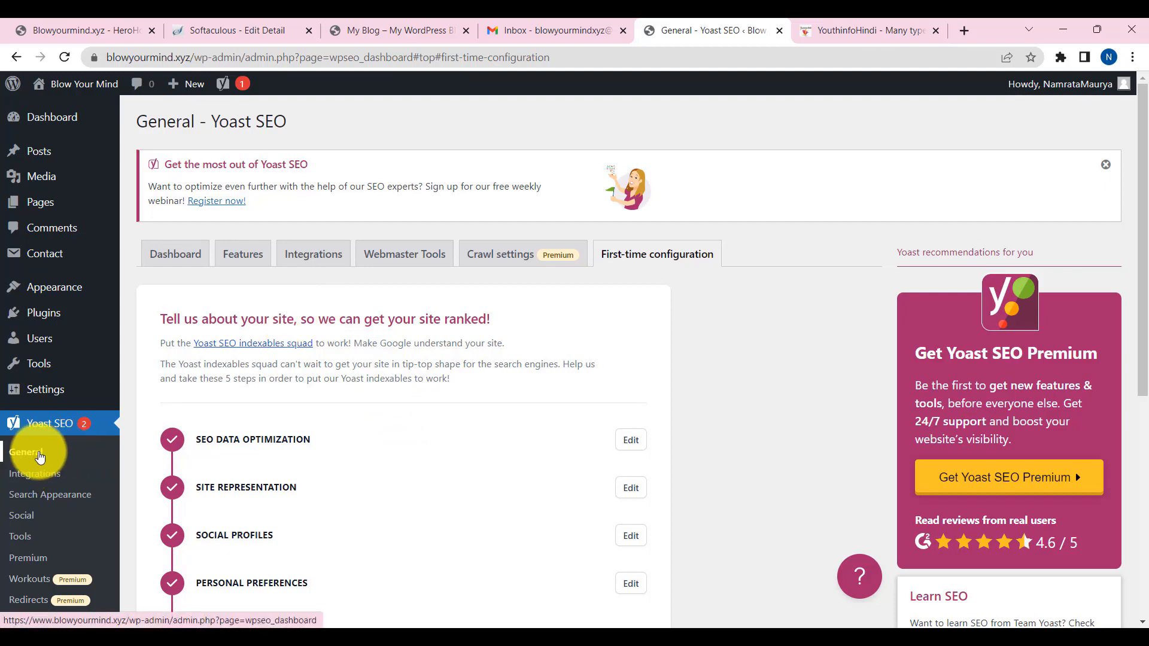
- Show Yoast SEO General's Webmaster Tools verification fields with the 'Get the most out of Yoast SEO' notice dismissed
{"action": "left_click", "coordinate": [34, 460]}
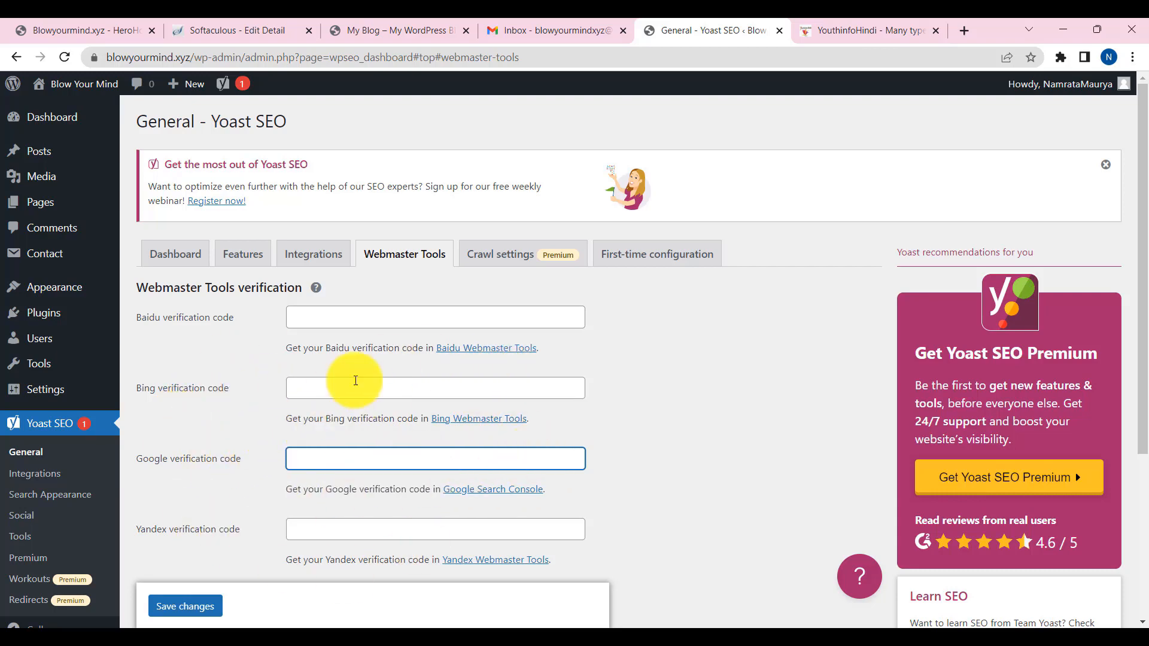
{"action": "left_click", "coordinate": [1108, 169]}
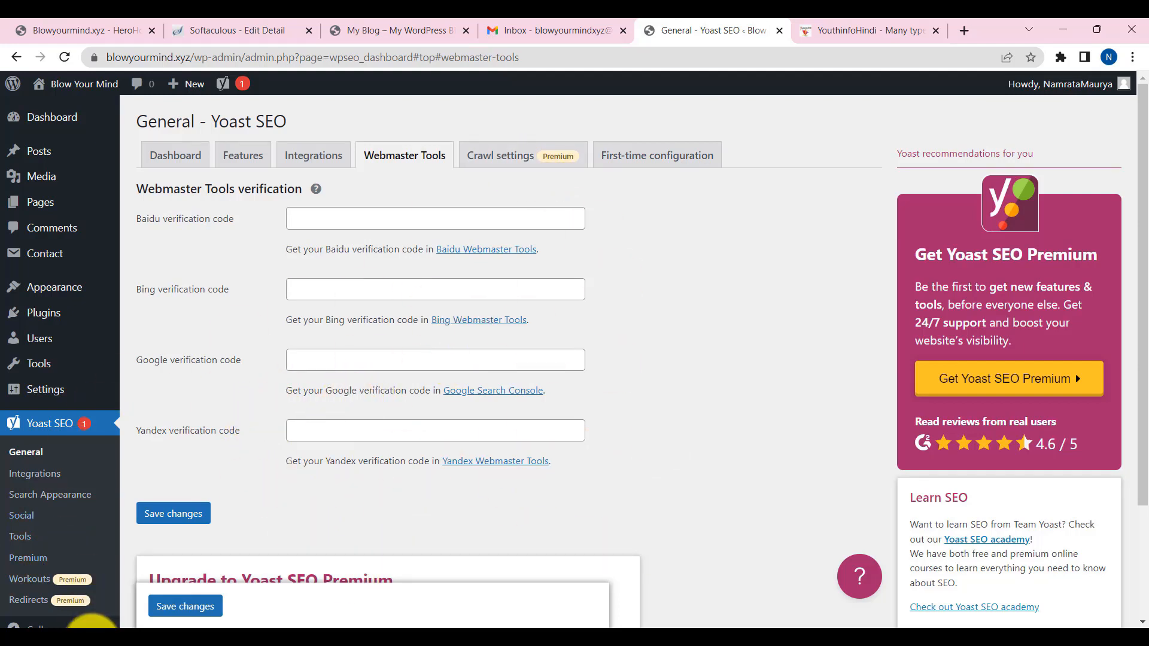
- Switch to Google Search Console and select the youthinfohindi.com property
{"action": "mouse_move", "coordinate": [89, 622]}
{"action": "left_click", "coordinate": [90, 598]}
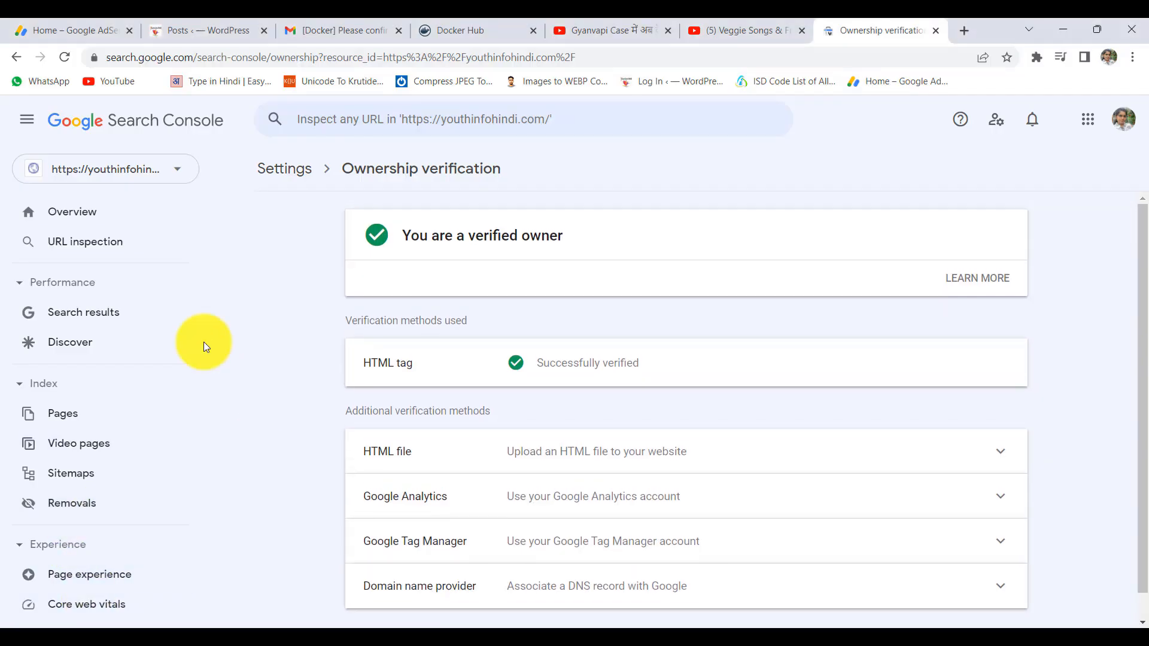
{"action": "left_click", "coordinate": [154, 172]}
{"action": "left_click", "coordinate": [134, 266]}
{"action": "scroll", "coordinate": [96, 490], "scroll_direction": "down", "scroll_amount": 5}
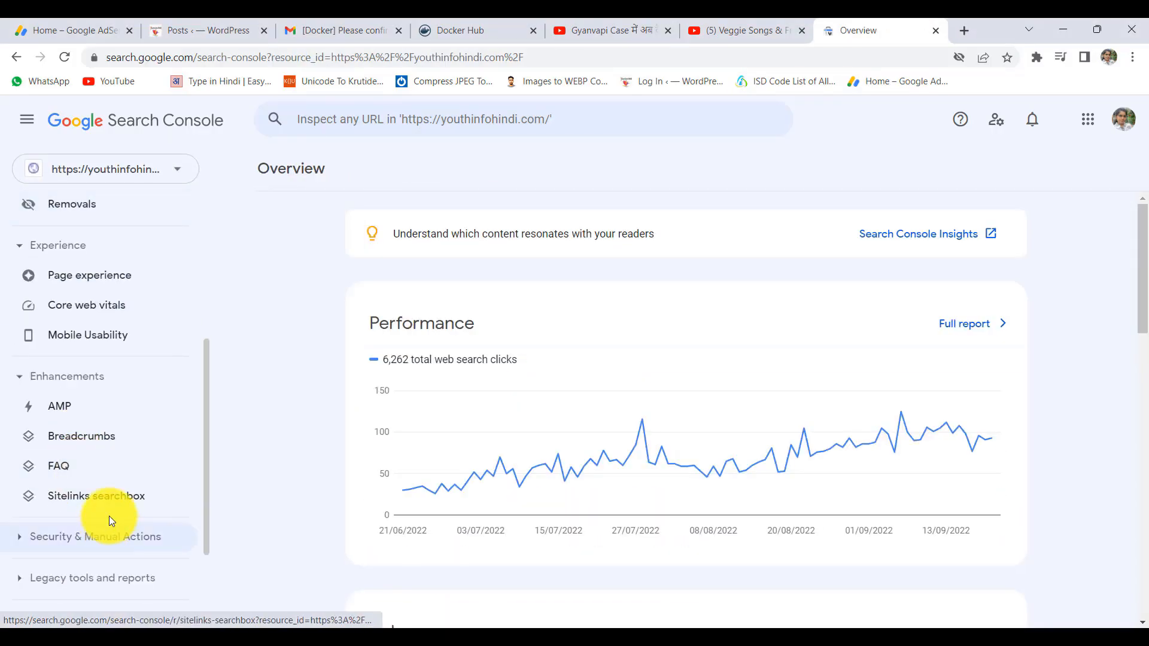
{"action": "scroll", "coordinate": [91, 414], "scroll_direction": "down", "scroll_amount": 2}
{"action": "scroll", "coordinate": [92, 418], "scroll_direction": "up", "scroll_amount": 2}
{"action": "scroll", "coordinate": [95, 466], "scroll_direction": "down", "scroll_amount": 2}
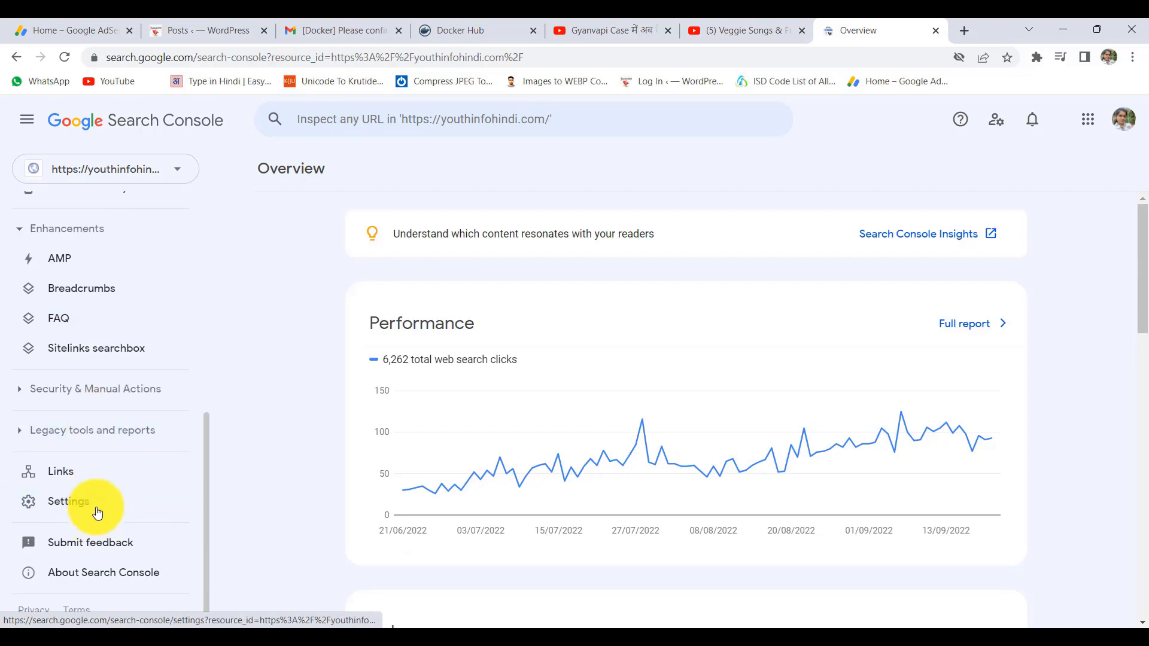
- Copy the Domain name provider TXT record from Ownership verification and return to WordPress
{"action": "left_click", "coordinate": [97, 513]}
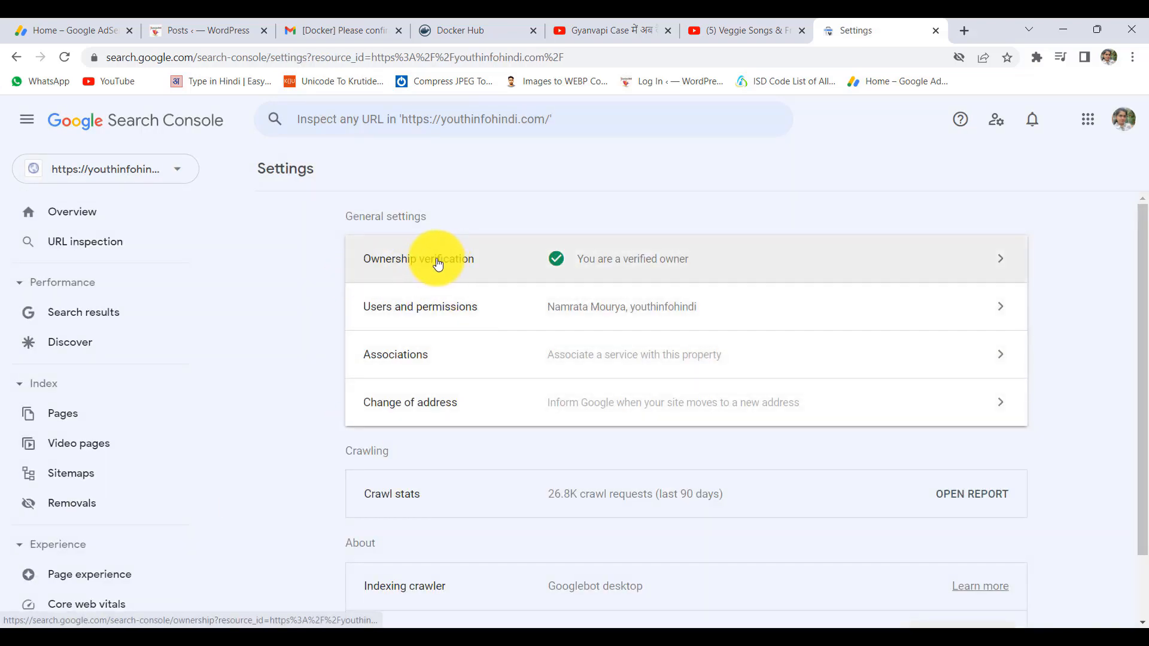
{"action": "left_click", "coordinate": [446, 263]}
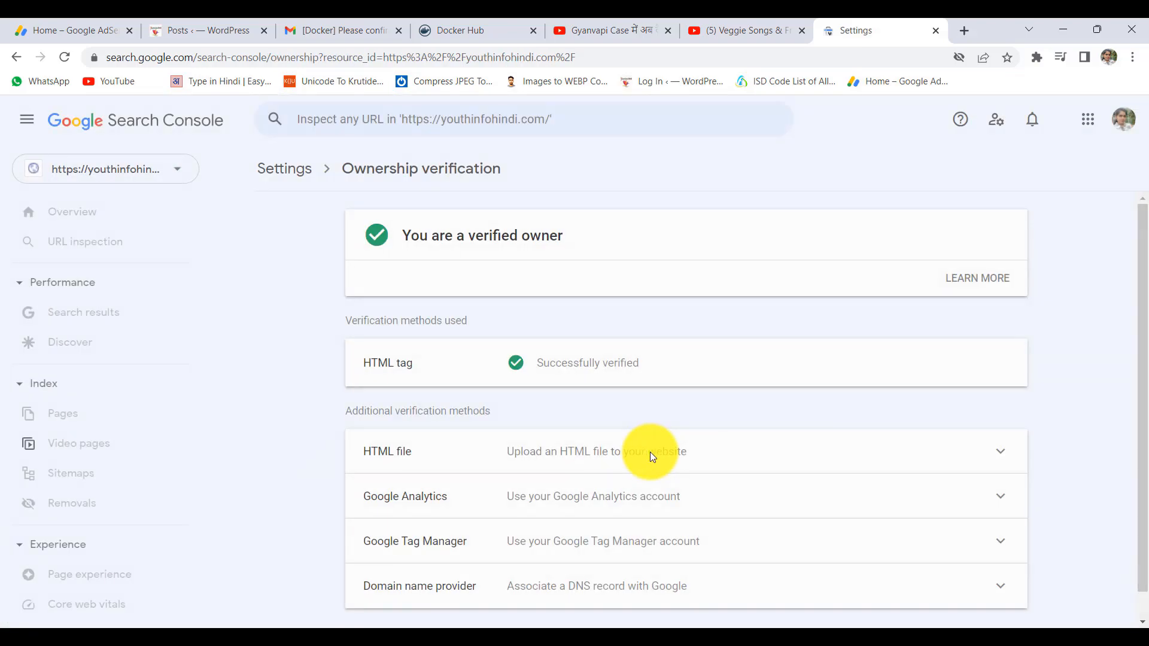
{"action": "scroll", "coordinate": [598, 515], "scroll_direction": "down", "scroll_amount": 1}
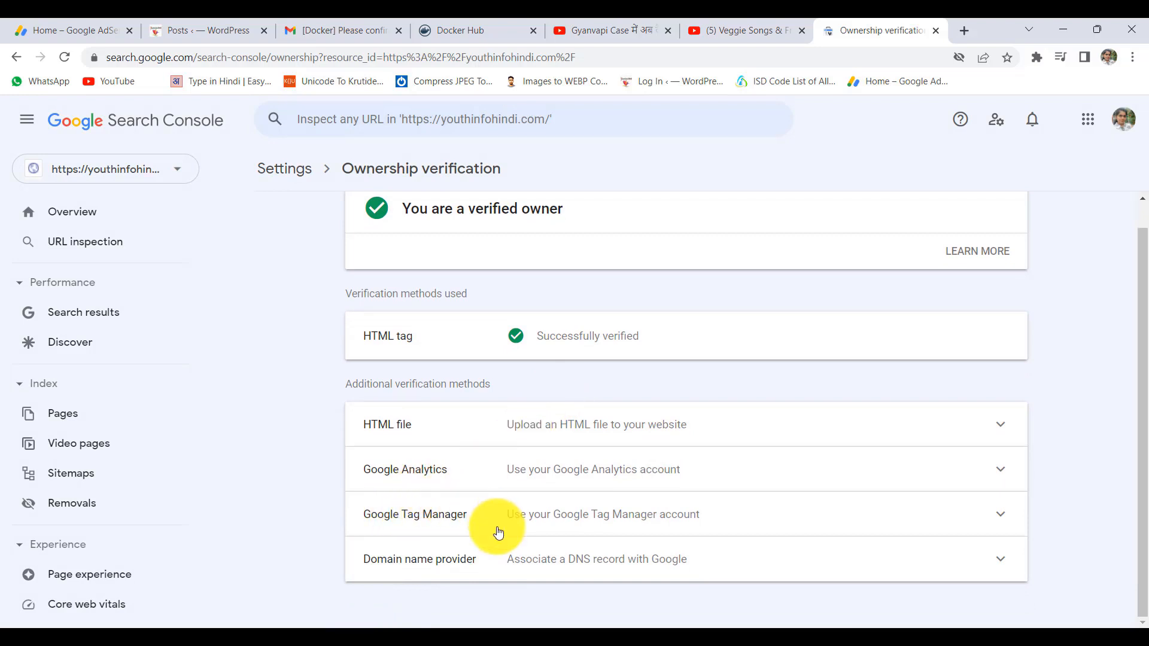
{"action": "left_click", "coordinate": [527, 560]}
{"action": "scroll", "coordinate": [529, 566], "scroll_direction": "down", "scroll_amount": 5}
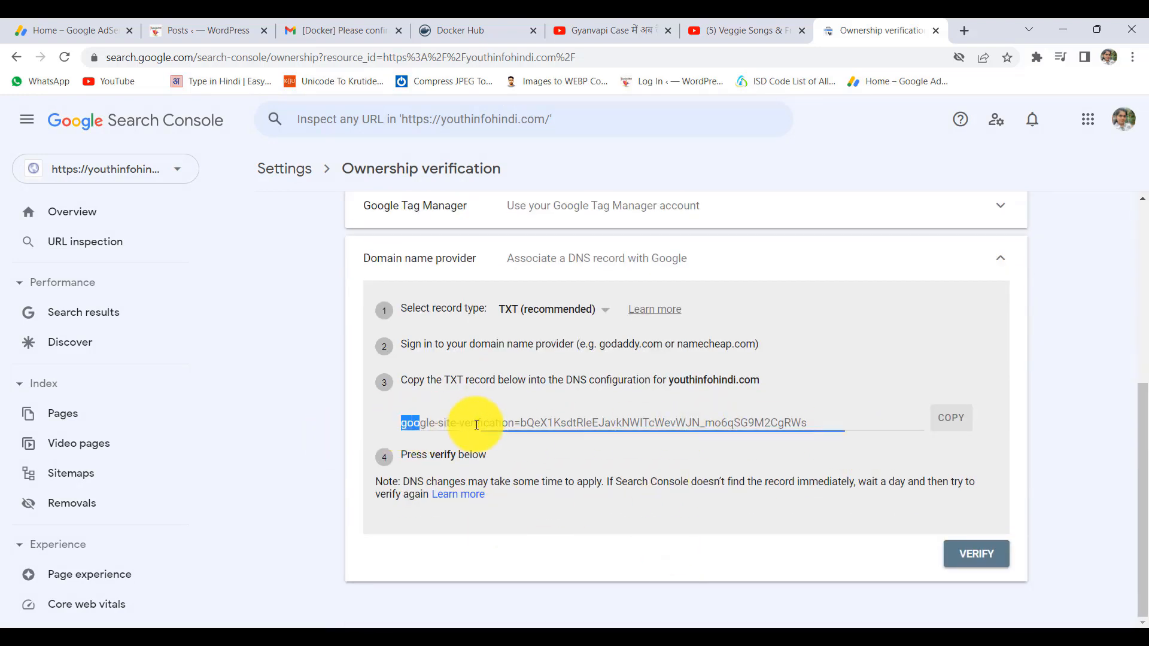
{"action": "left_click_drag", "start_coordinate": [476, 424], "coordinate": [776, 424]}
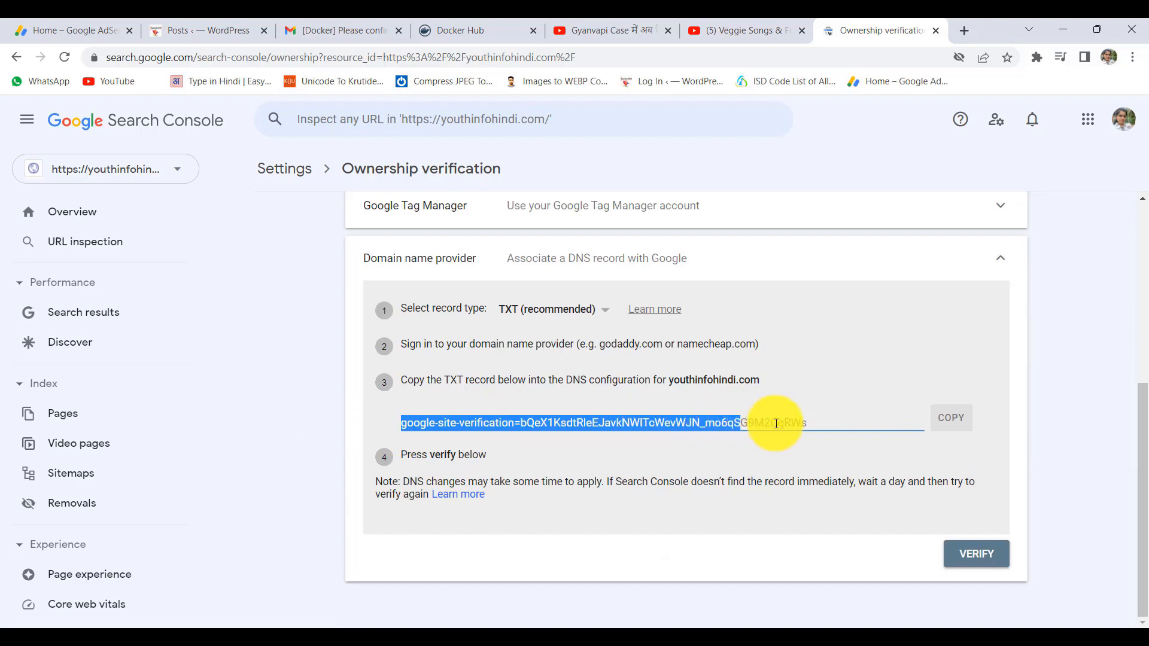
{"action": "left_click", "coordinate": [952, 423]}
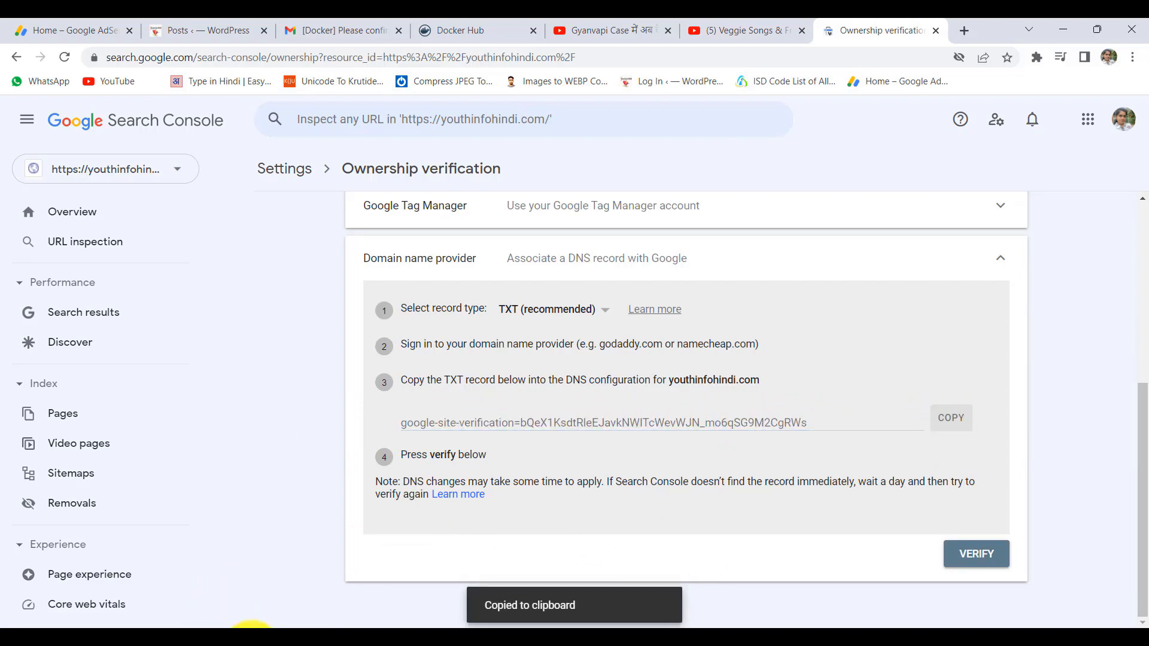
{"action": "left_click", "coordinate": [254, 643]}
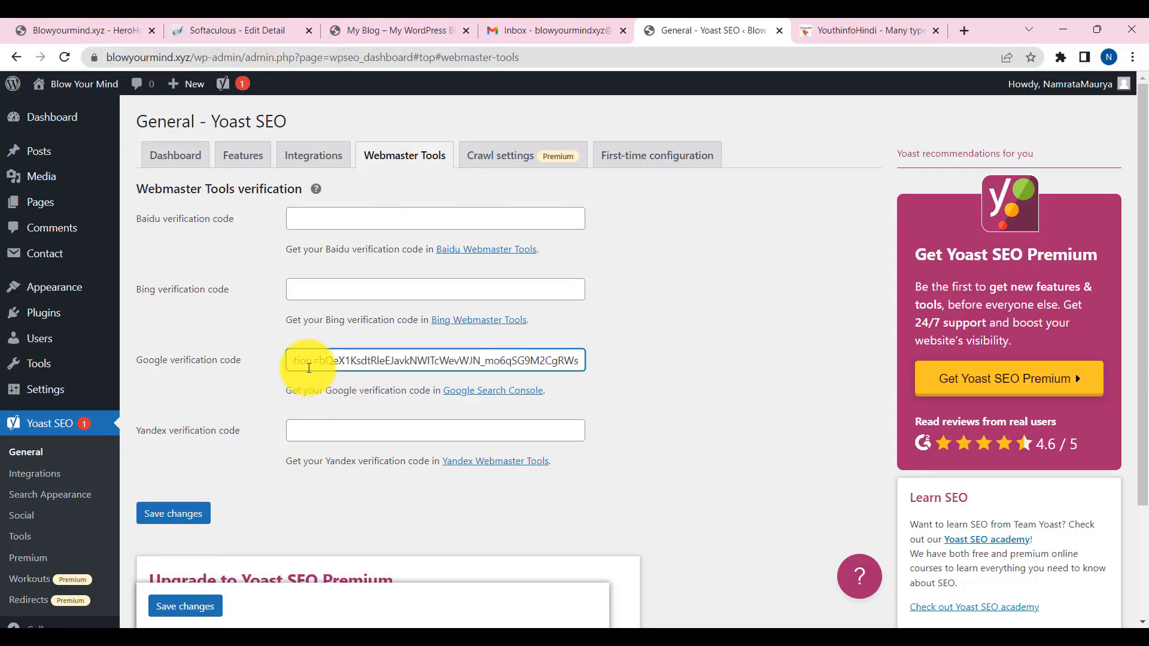
- Empty the Yoast Google verification code field and return to Search Console's ownership verification page
{"action": "double_click", "coordinate": [310, 367]}
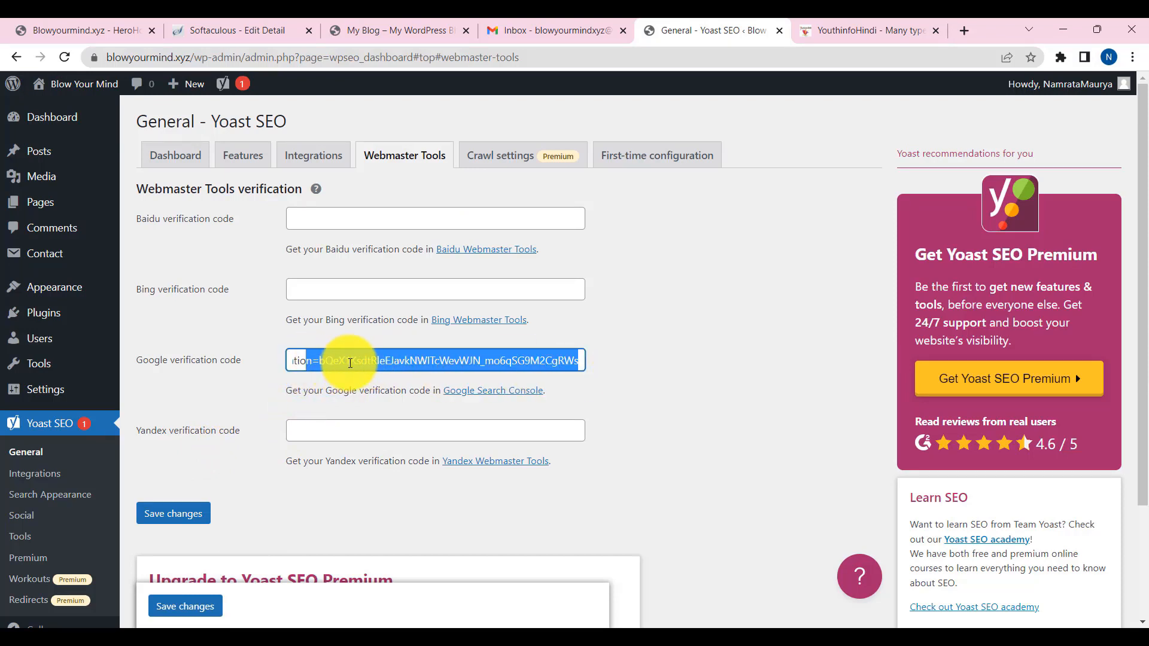
{"action": "left_click_drag", "start_coordinate": [354, 363], "coordinate": [226, 364]}
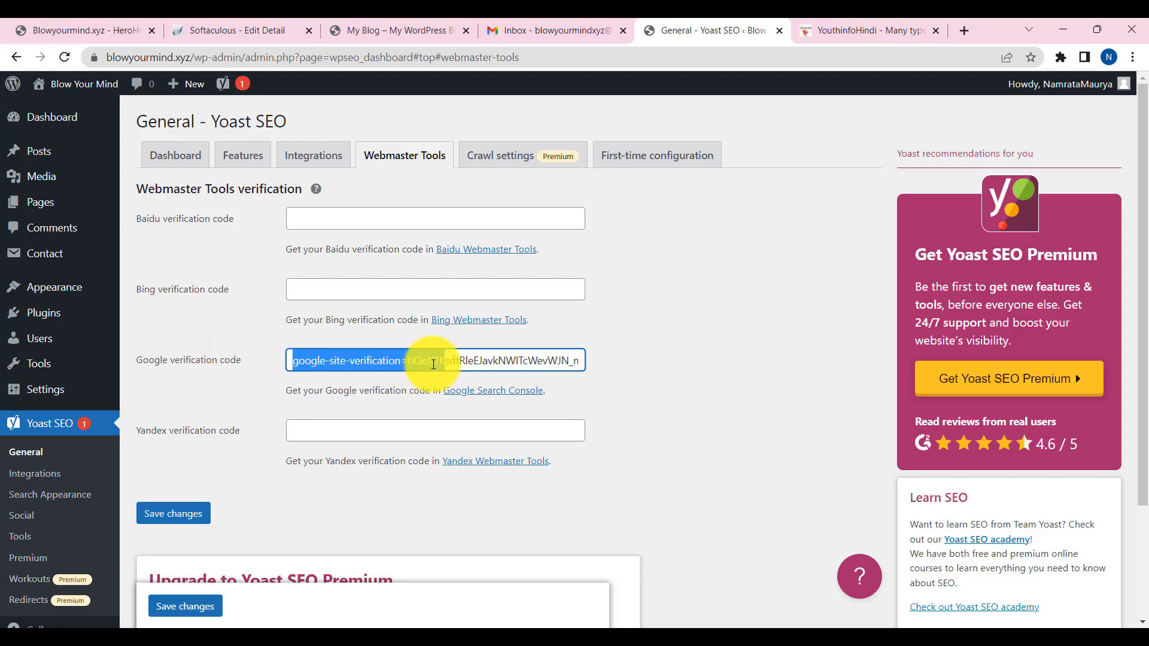
{"action": "left_click", "coordinate": [434, 364]}
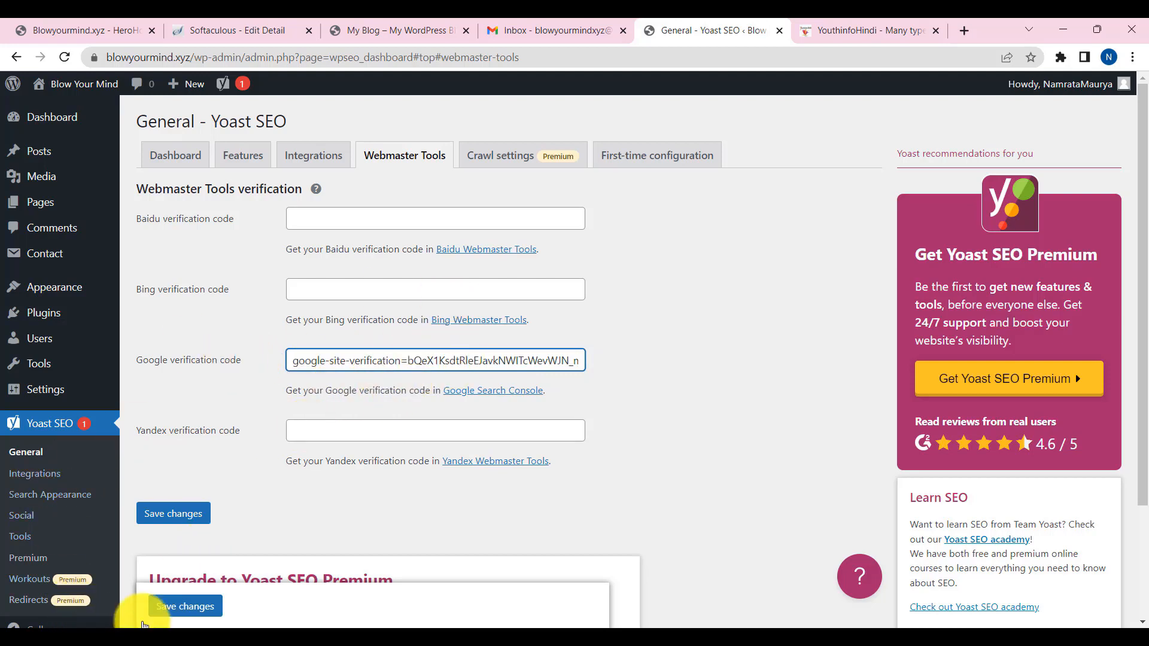
{"action": "triple_click", "coordinate": [306, 357]}
{"action": "key", "text": "BackSpace"}
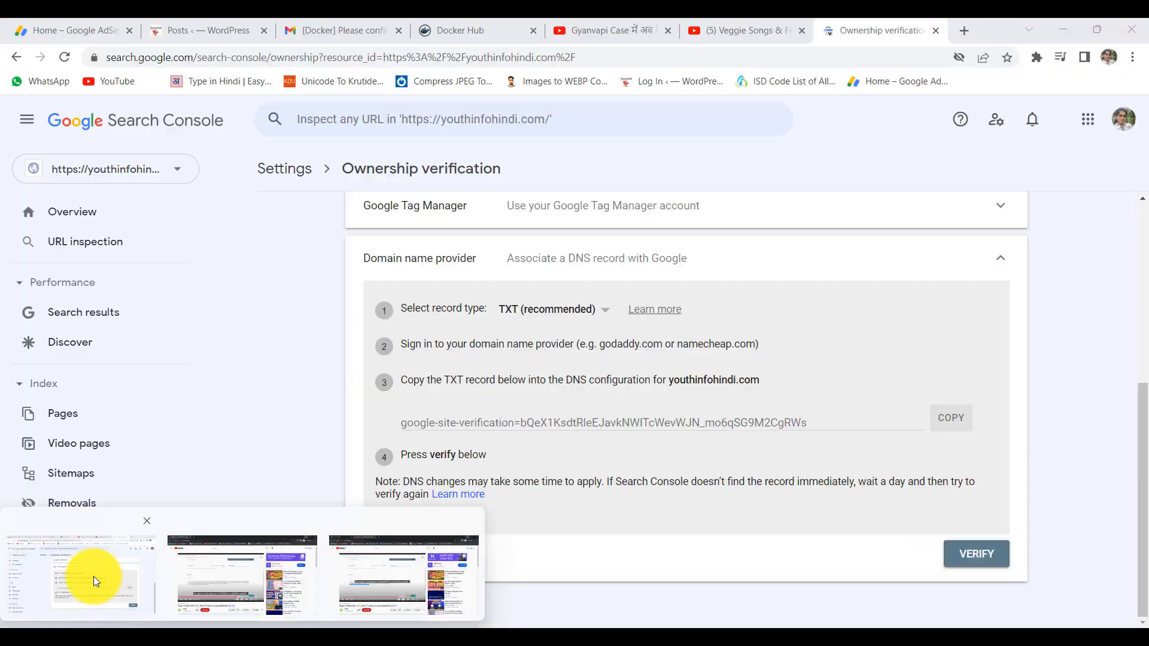
{"action": "left_click", "coordinate": [90, 576]}
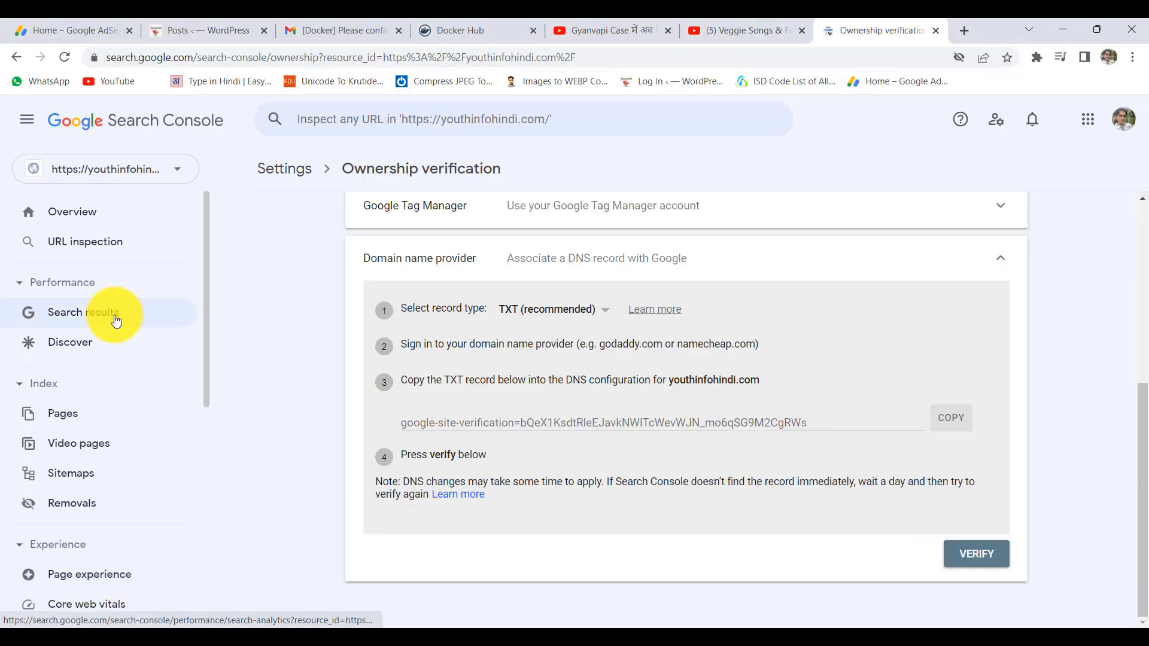
- Open the YouthinfoHindi Yoast SEO Webmaster Tools settings and select its Google verification code
{"action": "left_click", "coordinate": [210, 24]}
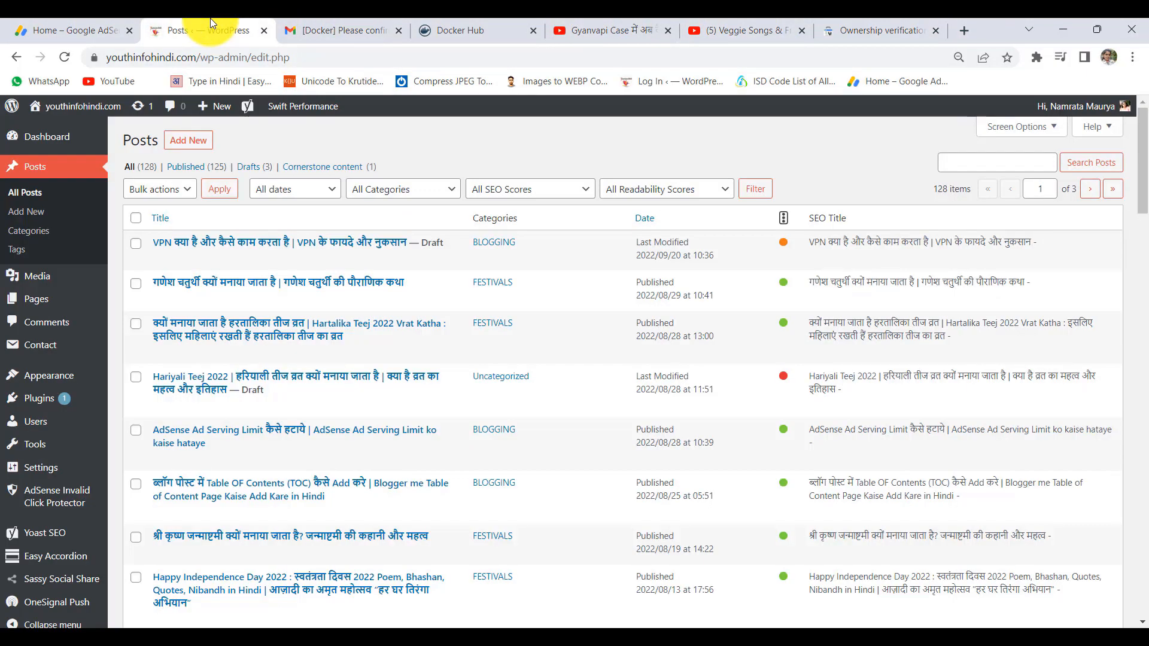
{"action": "scroll", "coordinate": [62, 543], "scroll_direction": "down", "scroll_amount": 4}
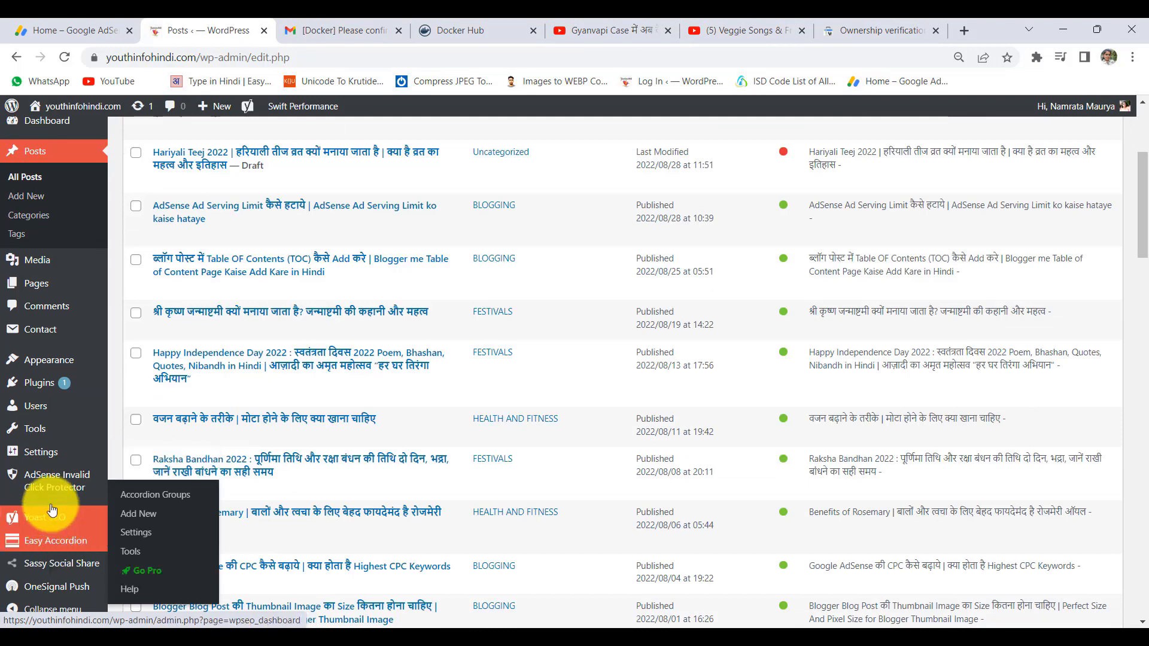
{"action": "mouse_move", "coordinate": [53, 534]}
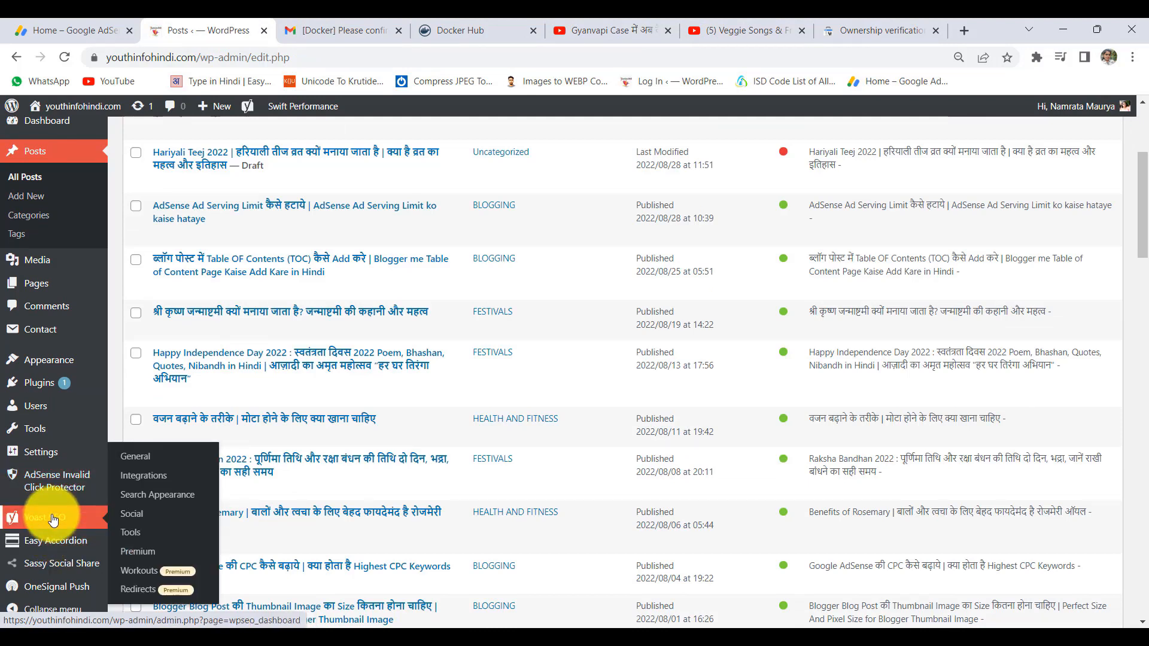
{"action": "left_click", "coordinate": [139, 533]}
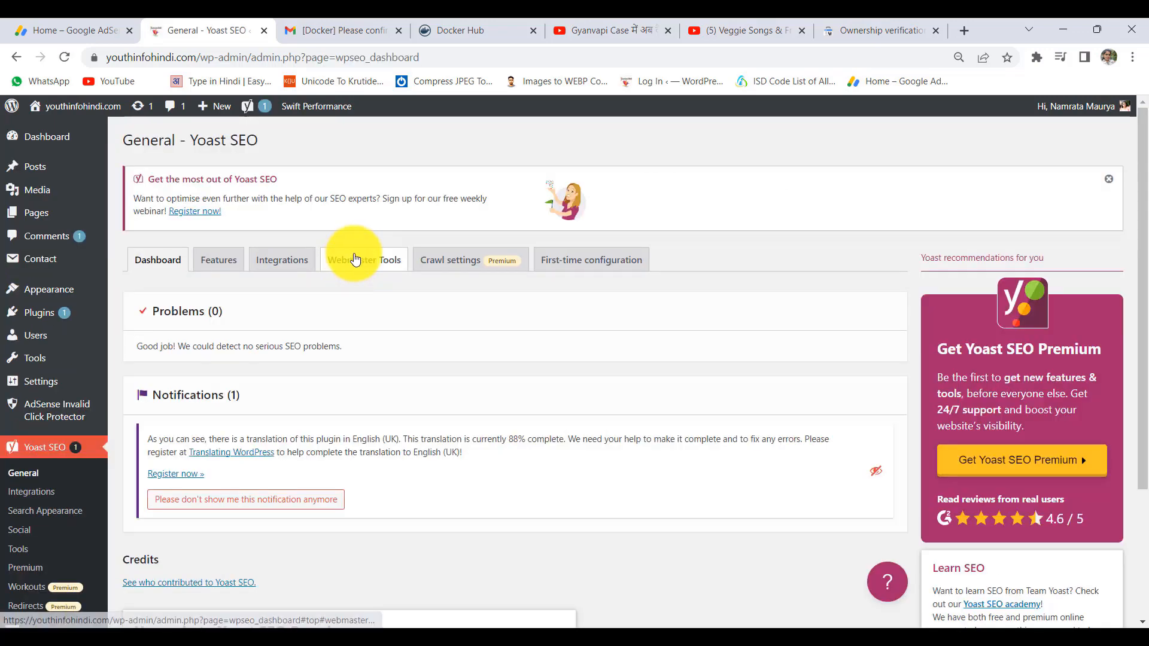
{"action": "left_click", "coordinate": [353, 257]}
{"action": "scroll", "coordinate": [281, 293], "scroll_direction": "down", "scroll_amount": 3}
{"action": "left_click_drag", "start_coordinate": [264, 258], "coordinate": [554, 273]}
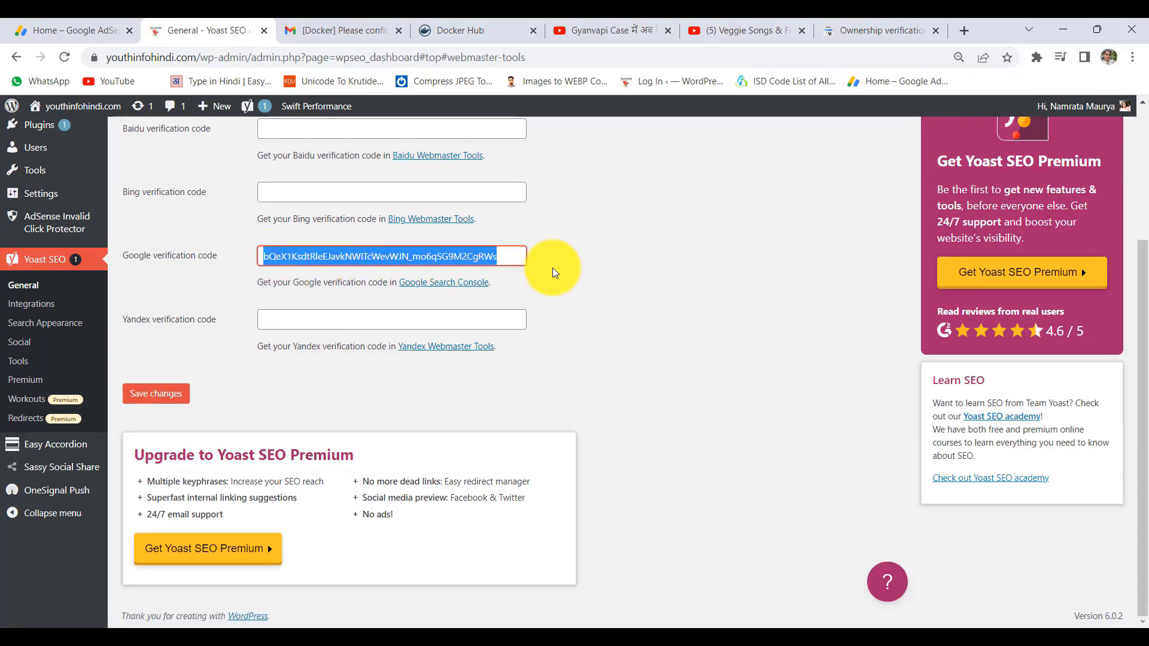
- Compare the Google code against Search Console's TXT record token, then go to the Blow Your Mind window
{"action": "left_click", "coordinate": [878, 25]}
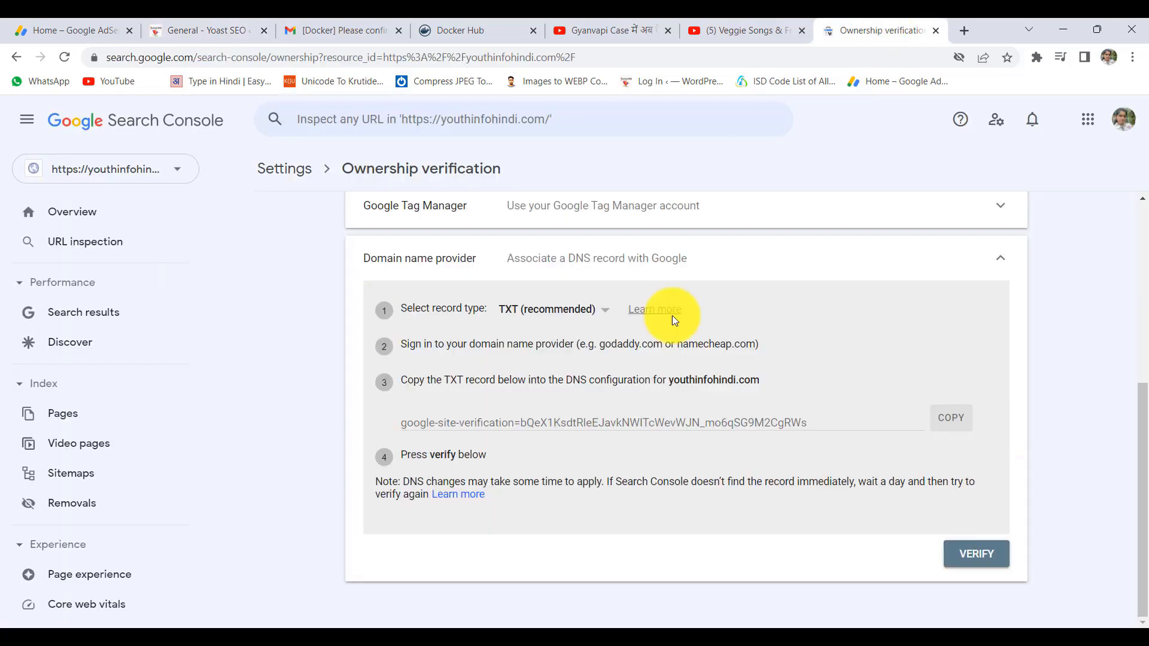
{"action": "left_click_drag", "start_coordinate": [520, 424], "coordinate": [713, 425]}
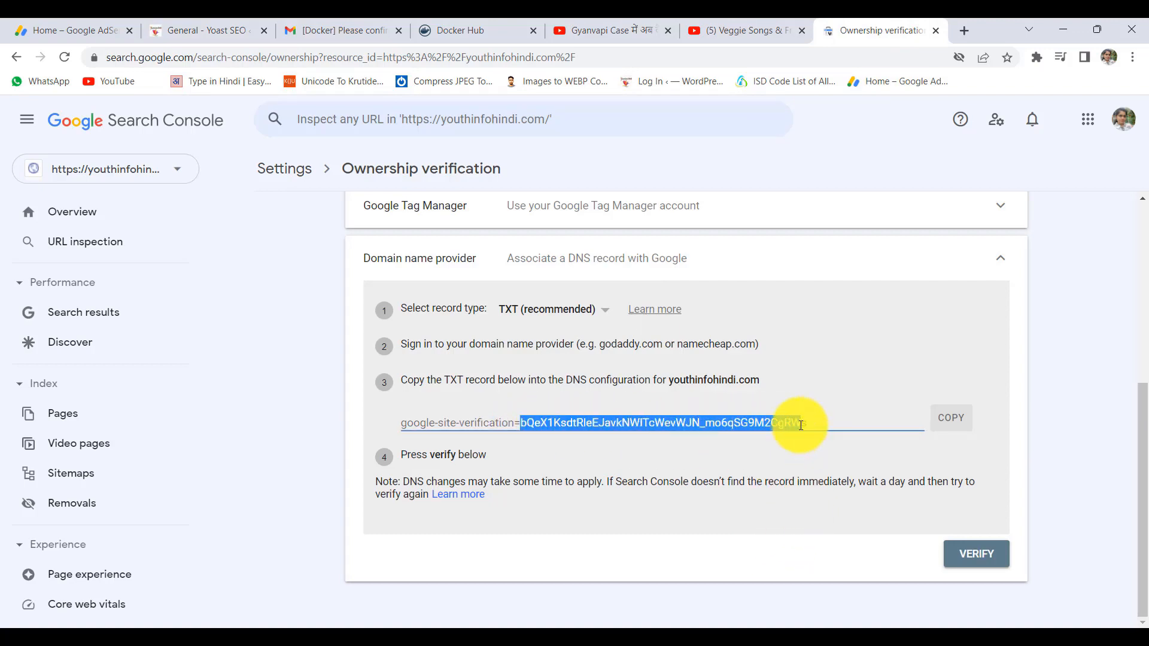
{"action": "left_click", "coordinate": [215, 30]}
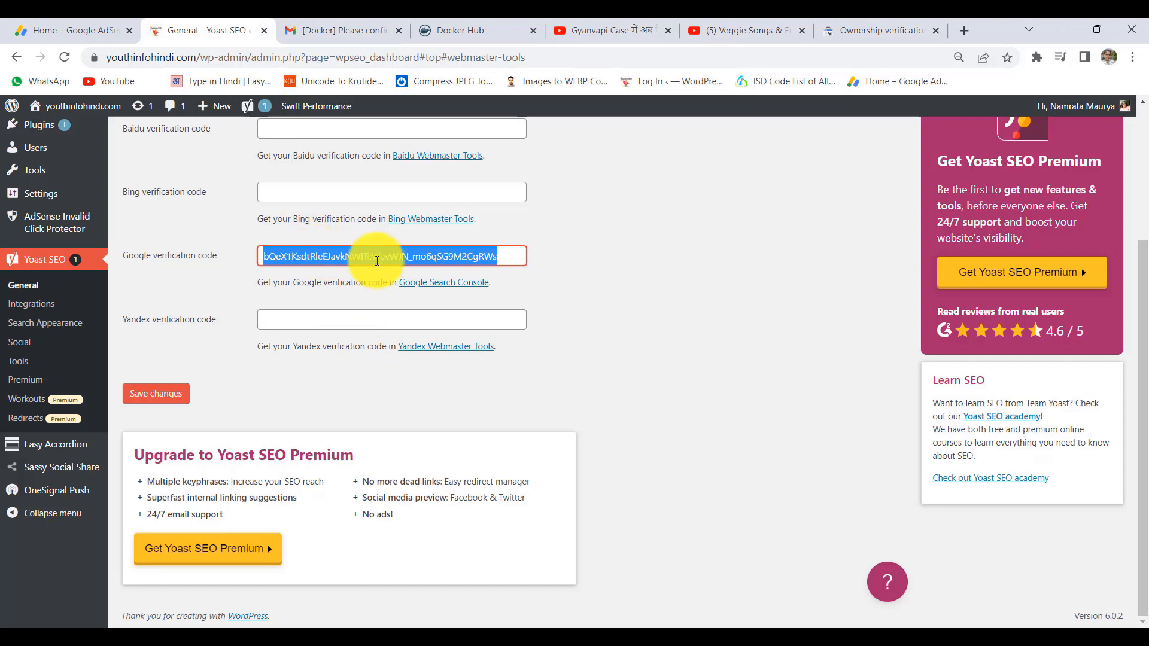
{"action": "left_click", "coordinate": [450, 256]}
{"action": "left_click_drag", "start_coordinate": [509, 258], "coordinate": [239, 264]}
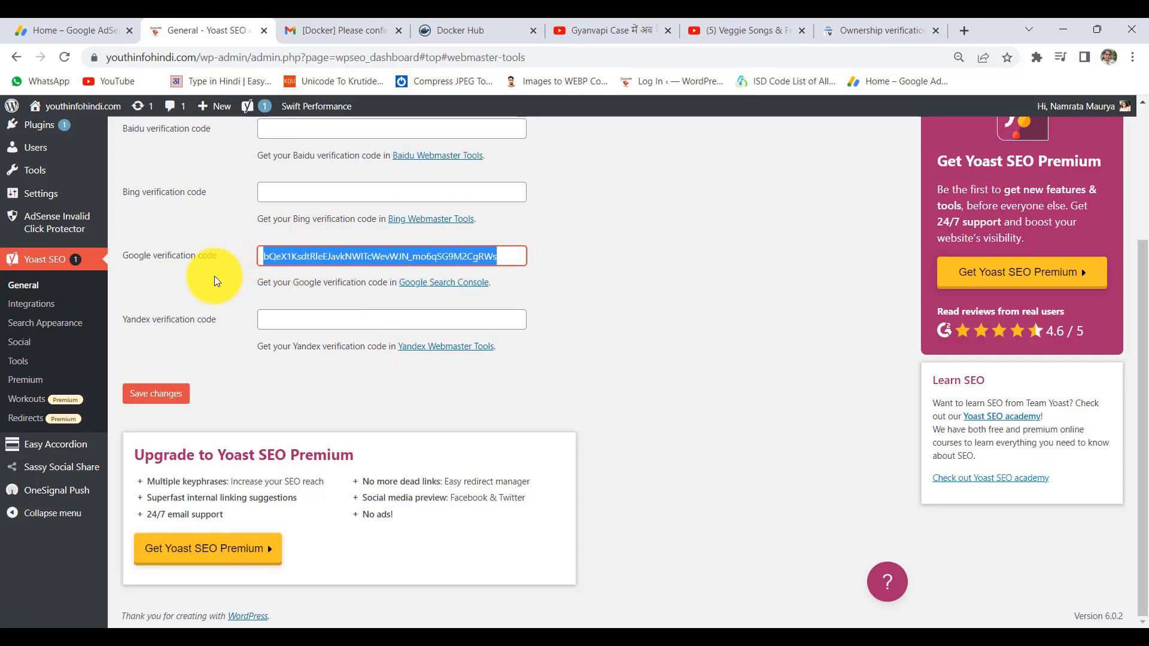
{"action": "mouse_move", "coordinate": [334, 628]}
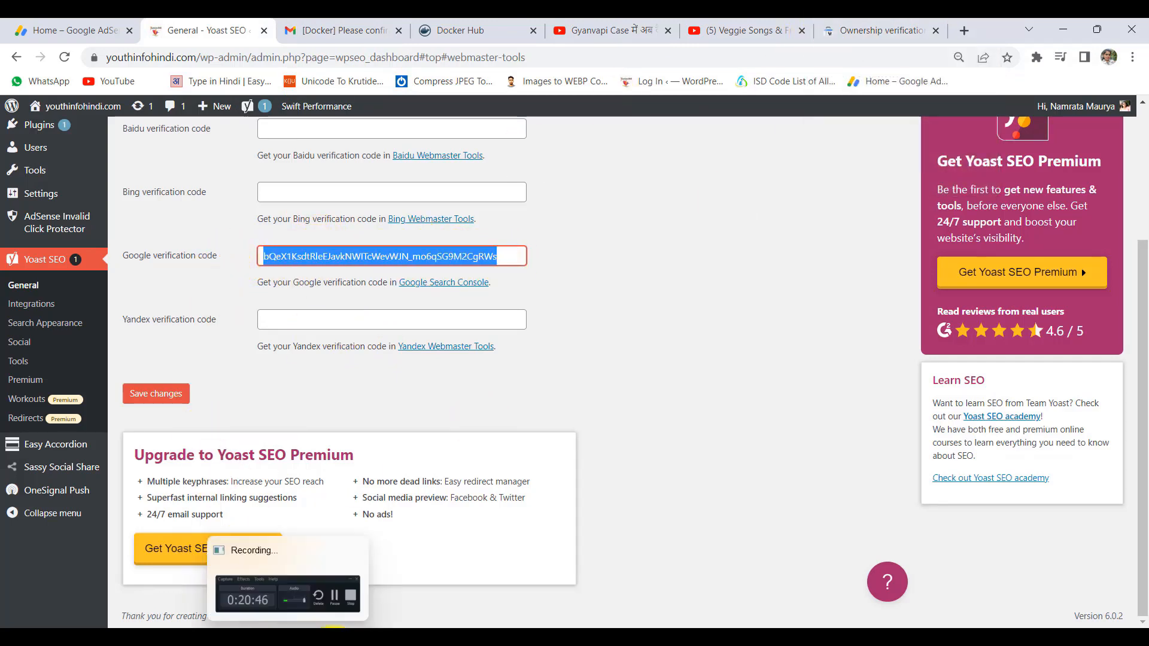
{"action": "mouse_move", "coordinate": [254, 645]}
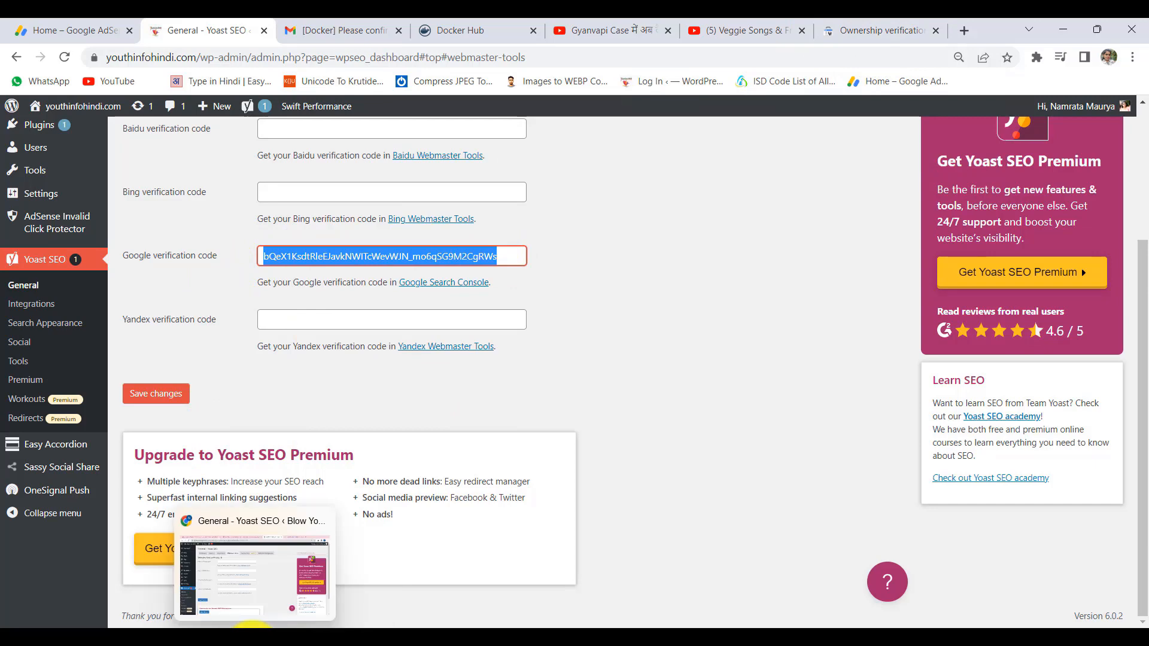
{"action": "left_click", "coordinate": [251, 593]}
{"action": "scroll", "coordinate": [440, 475], "scroll_direction": "down", "scroll_amount": 2}
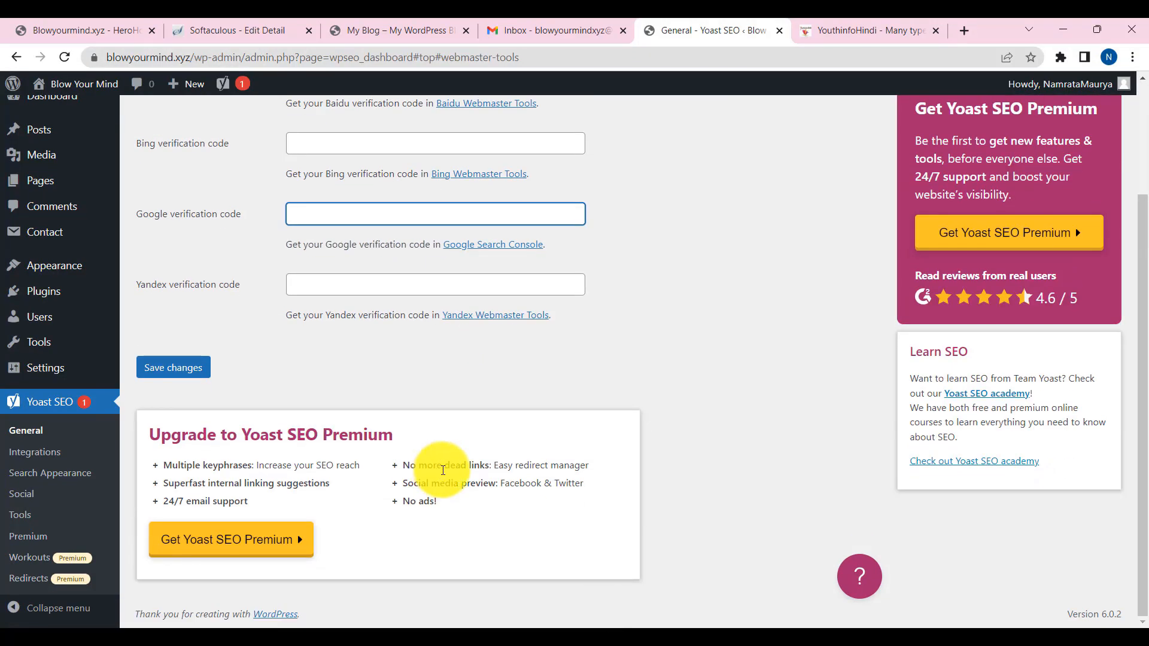
- Review the Blow Your Mind Site Title and 'My WordPress Blog' tagline in General Settings
{"action": "scroll", "coordinate": [448, 476], "scroll_direction": "up", "scroll_amount": 2}
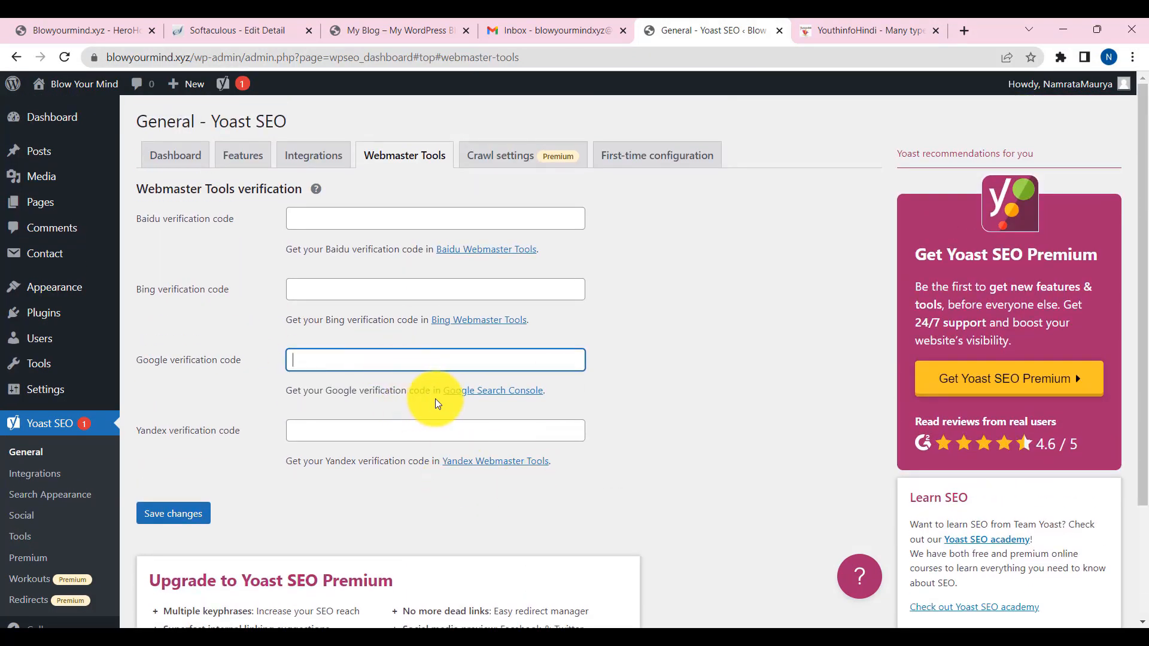
{"action": "left_click", "coordinate": [92, 154]}
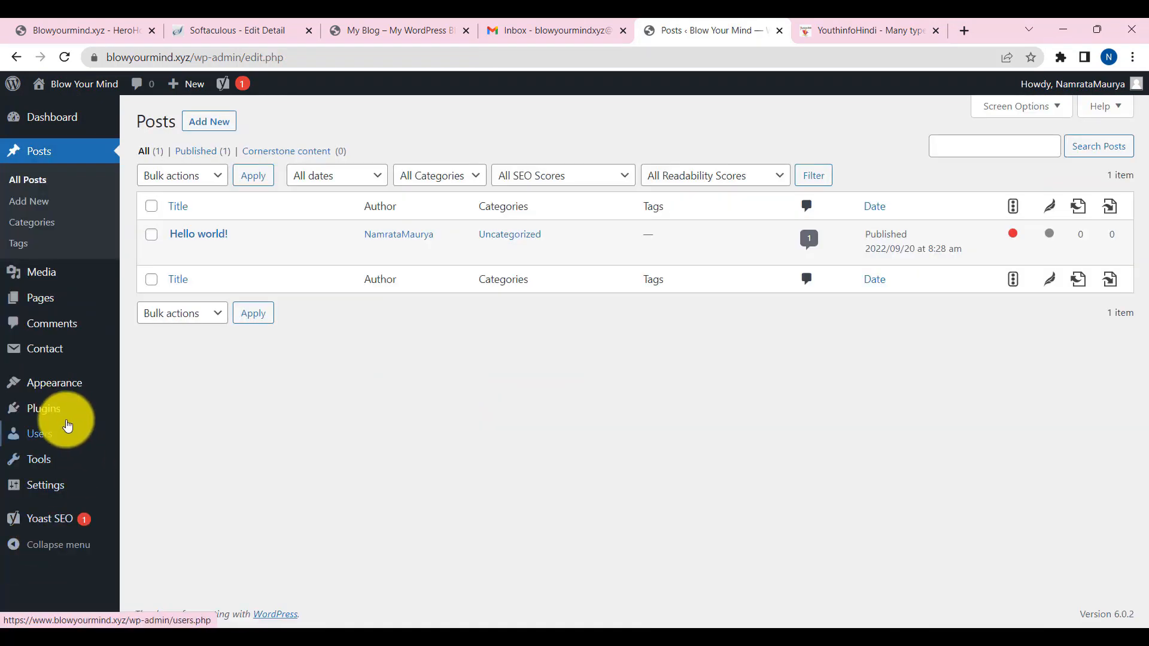
{"action": "mouse_move", "coordinate": [56, 494]}
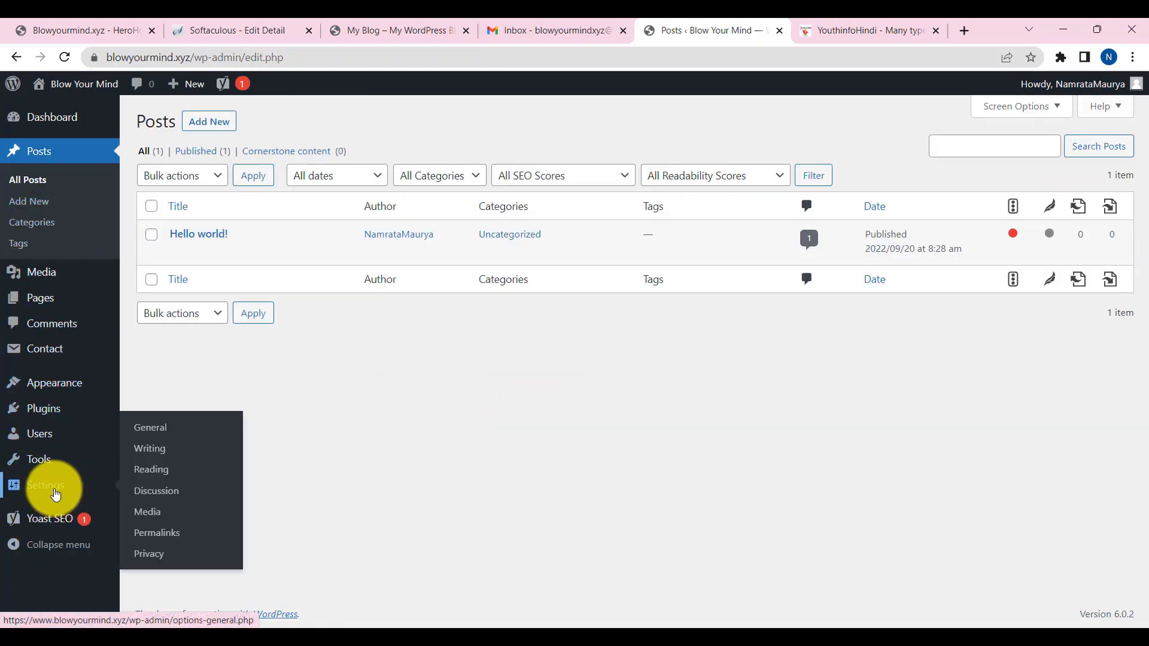
{"action": "left_click", "coordinate": [48, 485]}
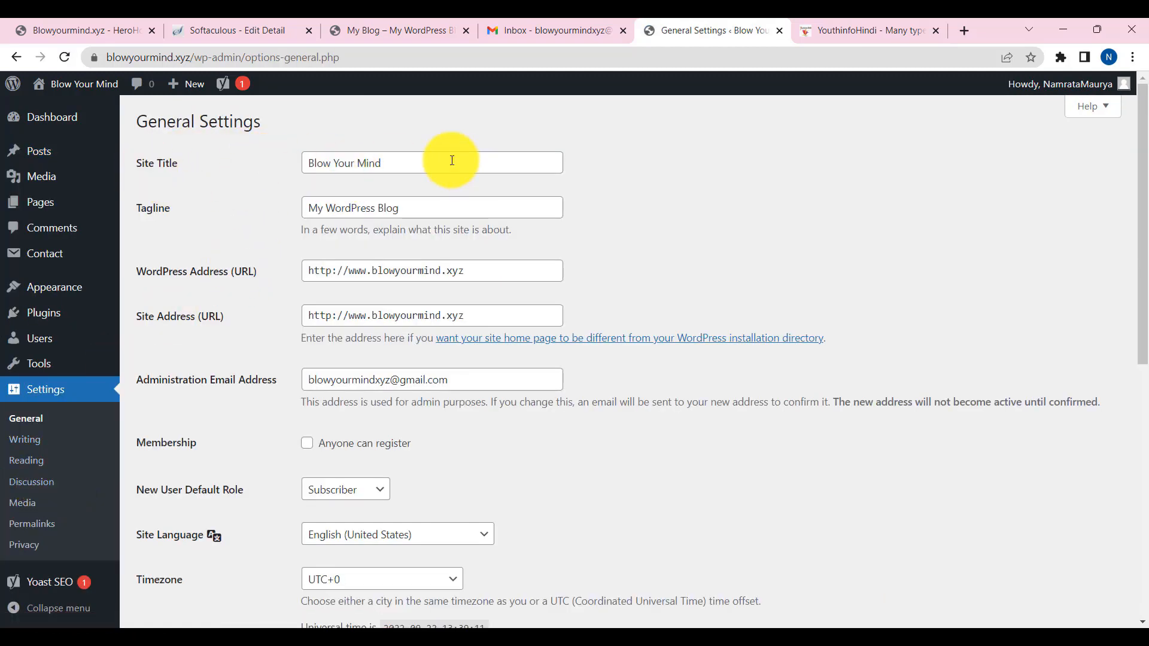
{"action": "left_click_drag", "start_coordinate": [451, 160], "coordinate": [233, 167]}
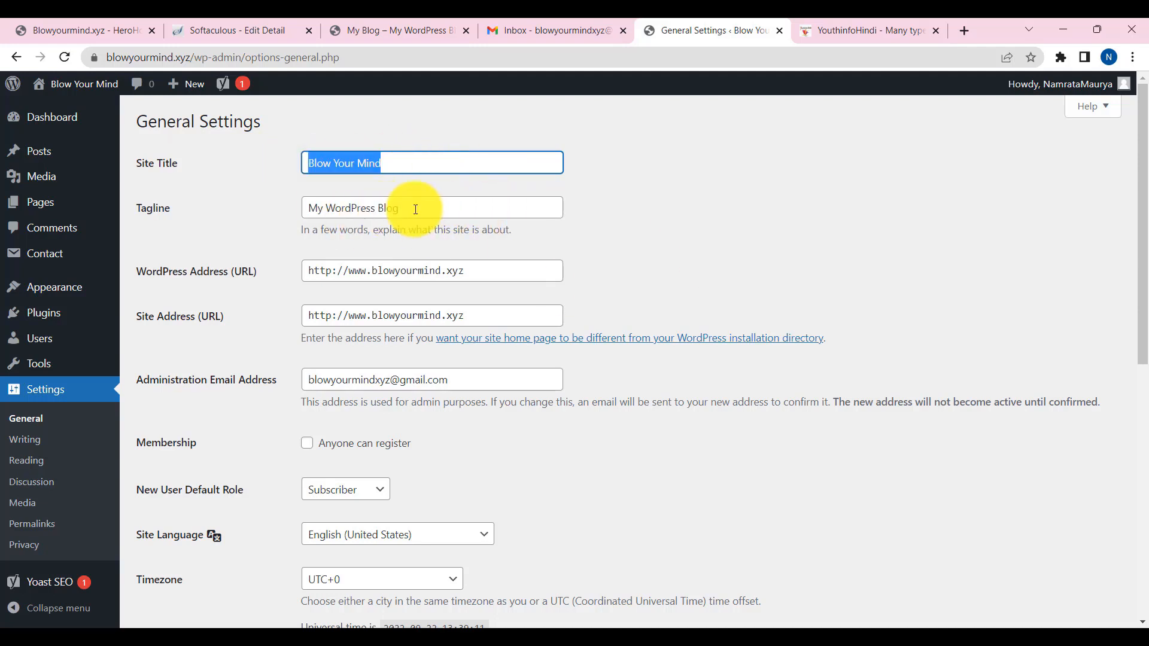
{"action": "left_click_drag", "start_coordinate": [436, 210], "coordinate": [201, 212]}
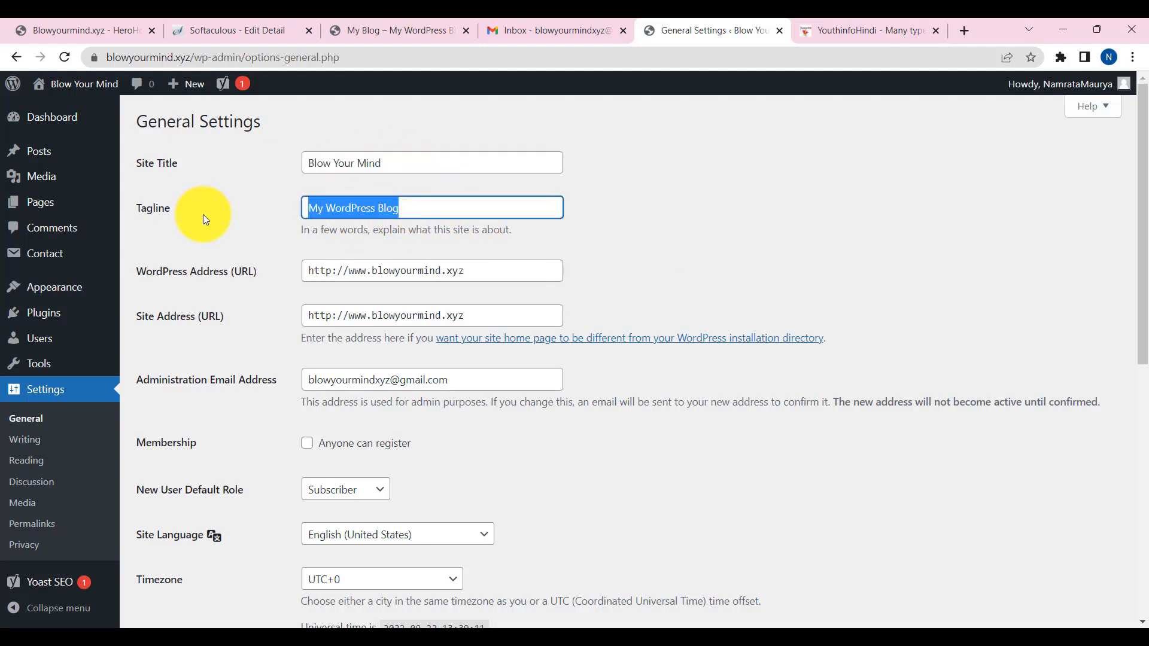
{"action": "left_click", "coordinate": [93, 623]}
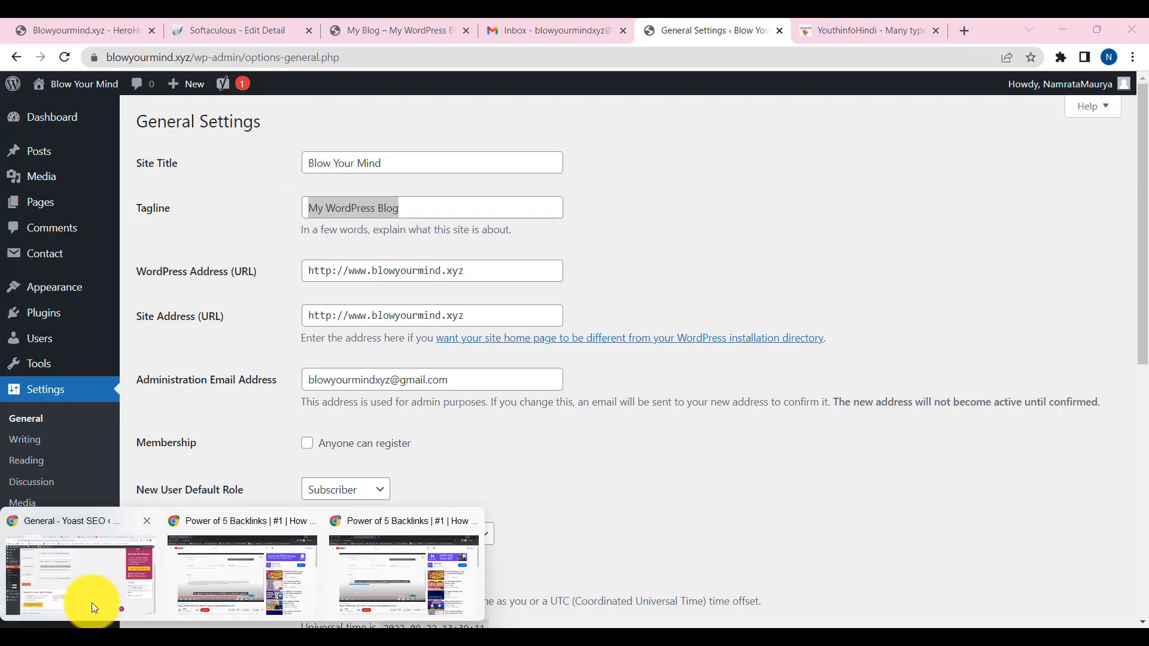
{"action": "left_click", "coordinate": [92, 605]}
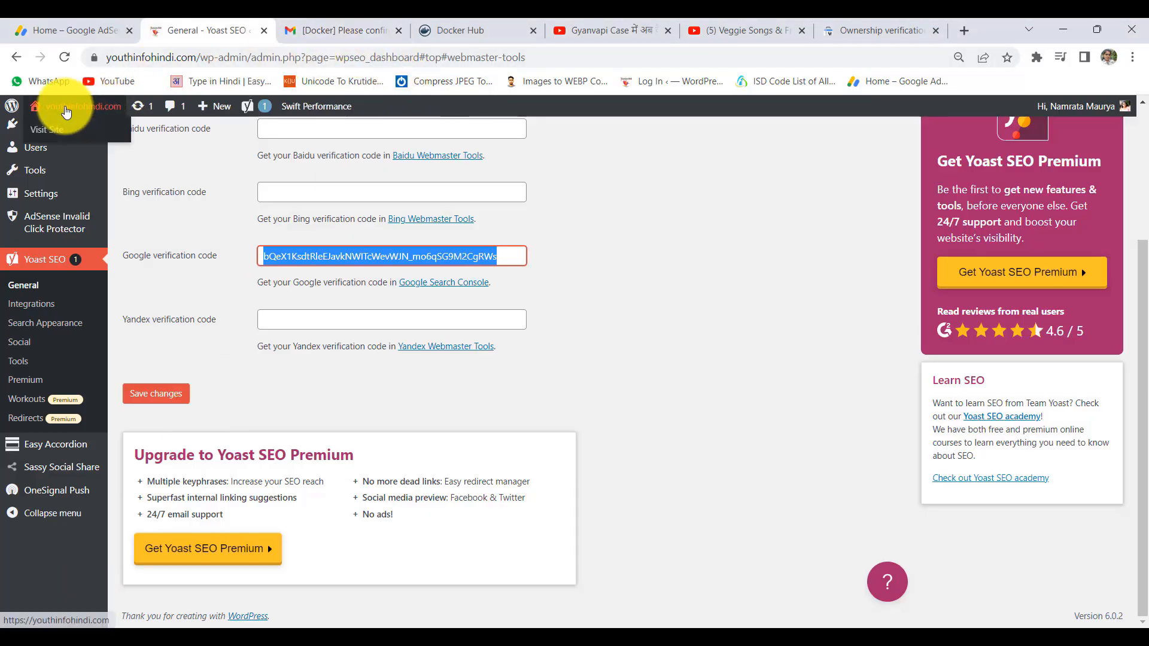
- Open the YouthinfoHindi homepage in a new tab and compare it with the Blow Your Mind title and tagline
{"action": "right_click", "coordinate": [50, 131]}
{"action": "left_click", "coordinate": [95, 140]}
{"action": "left_click", "coordinate": [304, 27]}
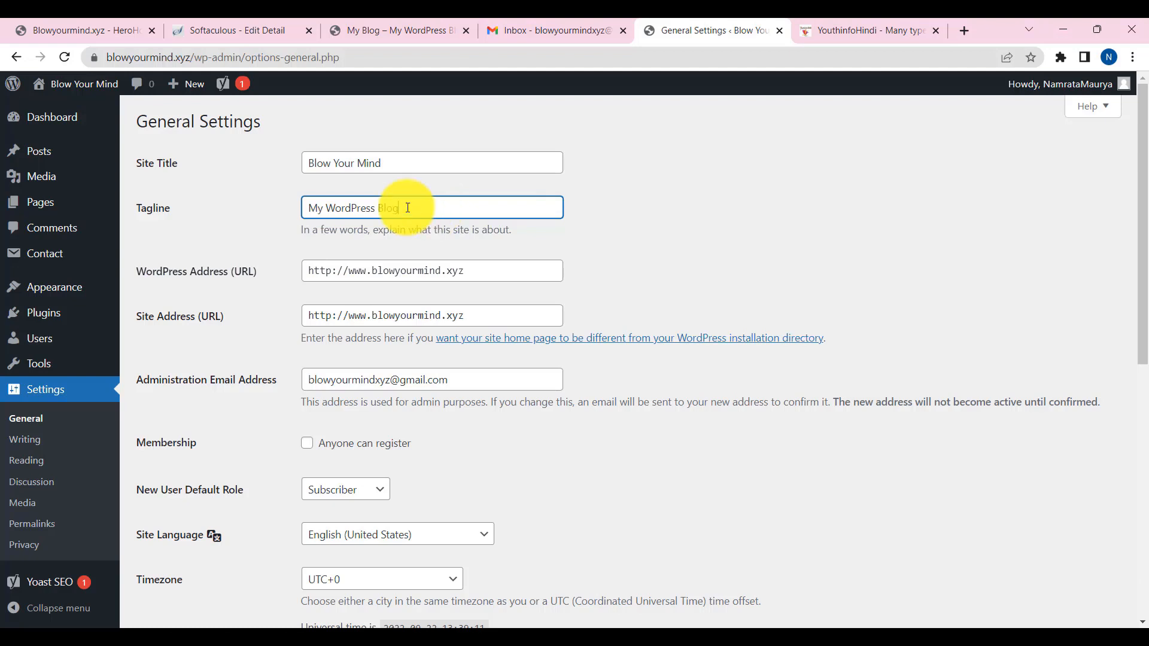
{"action": "triple_click", "coordinate": [411, 205]}
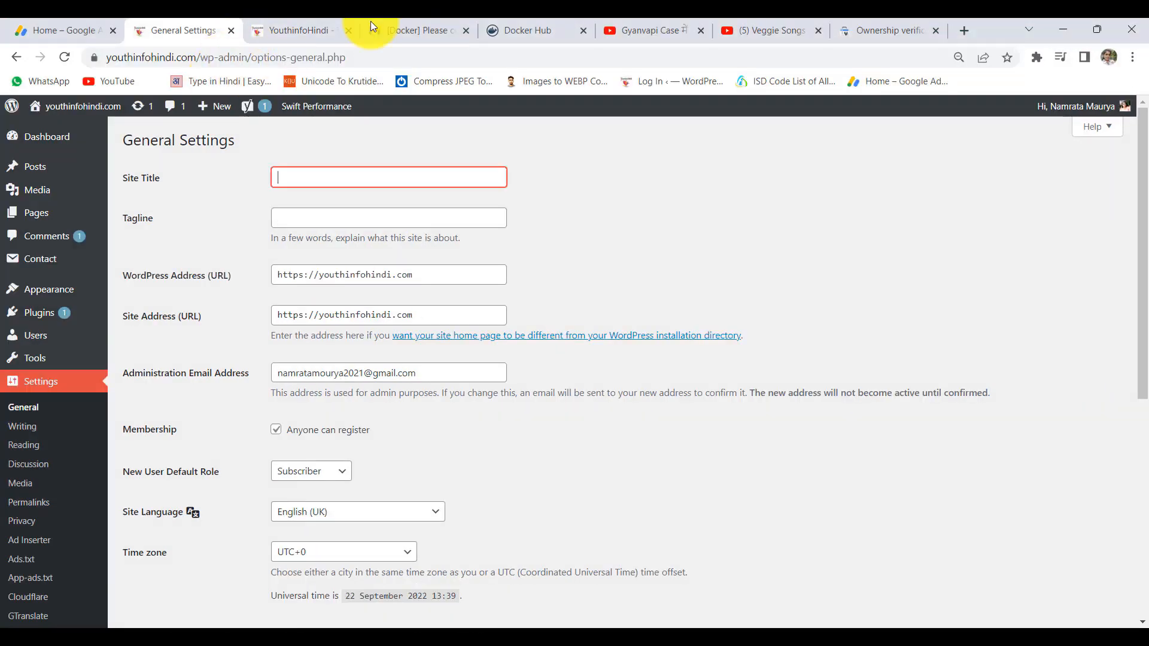
{"action": "left_click", "coordinate": [300, 30]}
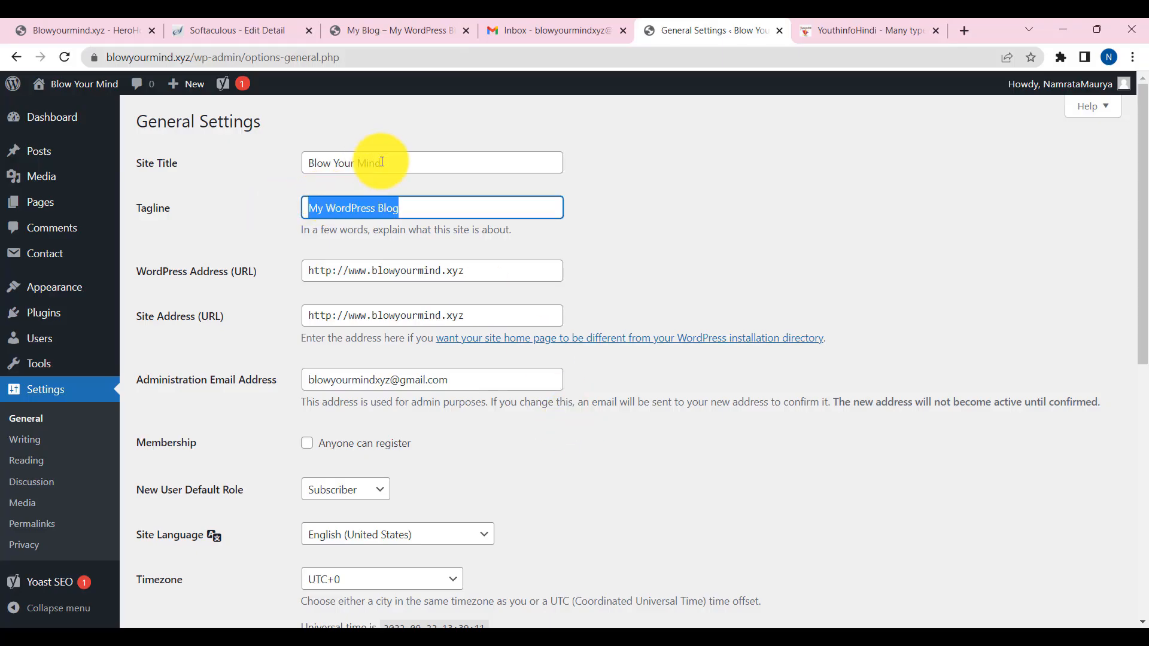
{"action": "left_click_drag", "start_coordinate": [402, 165], "coordinate": [209, 59]}
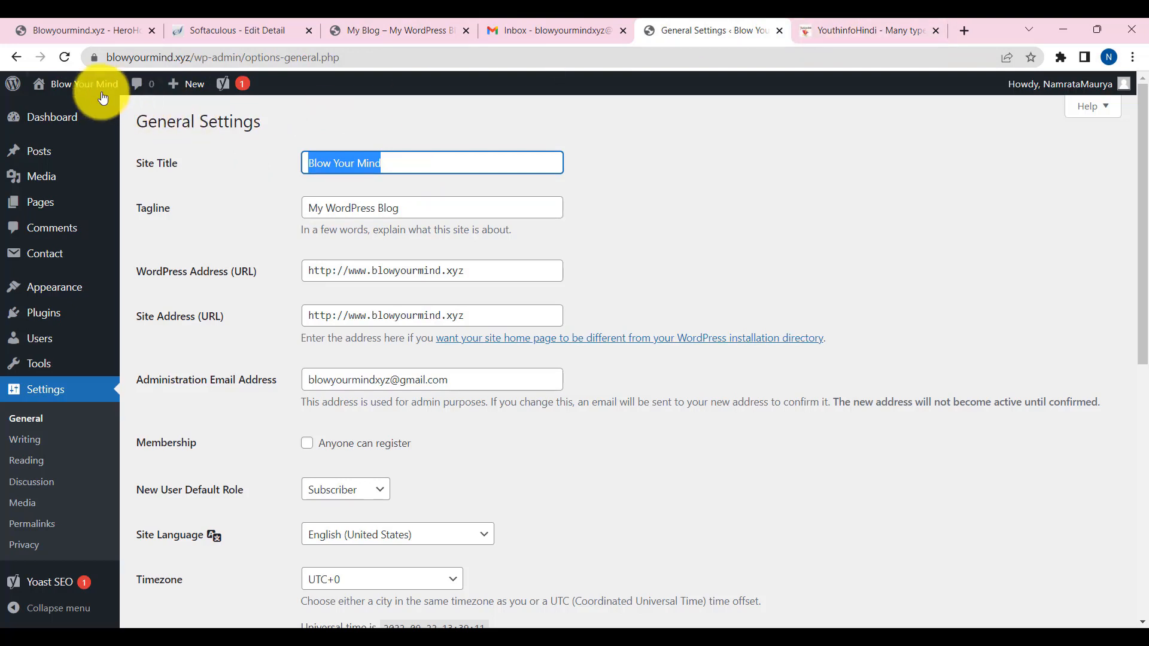
- Open the Blow Your Mind live homepage in a new tab for reference
{"action": "middle_click", "coordinate": [42, 109]}
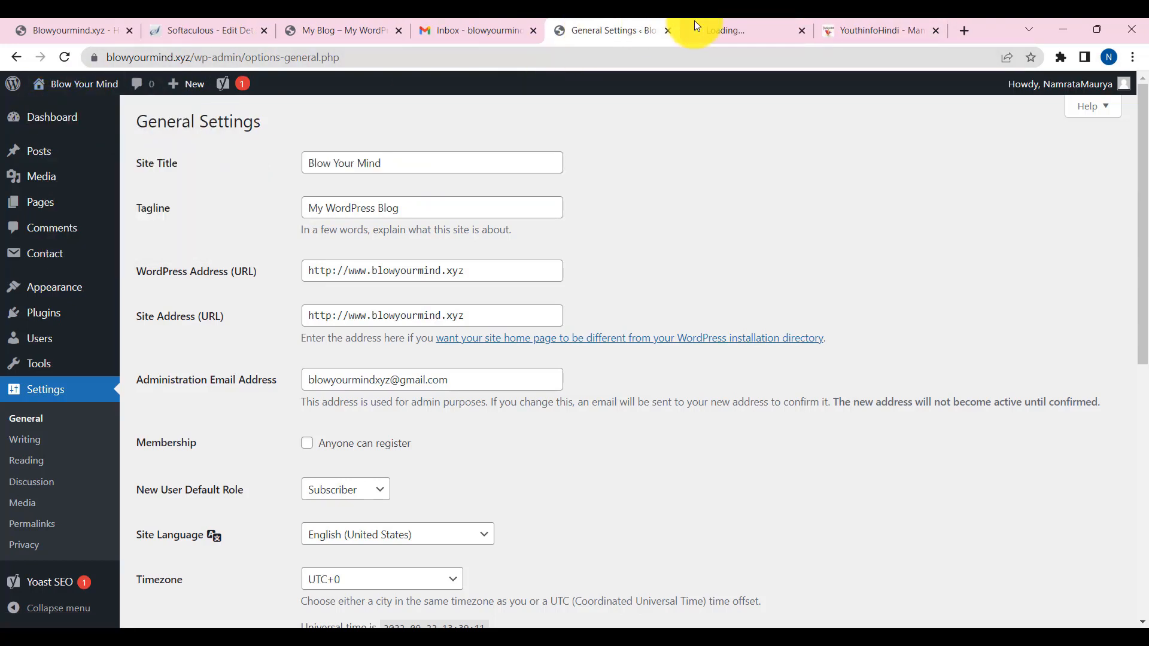
{"action": "left_click", "coordinate": [697, 30]}
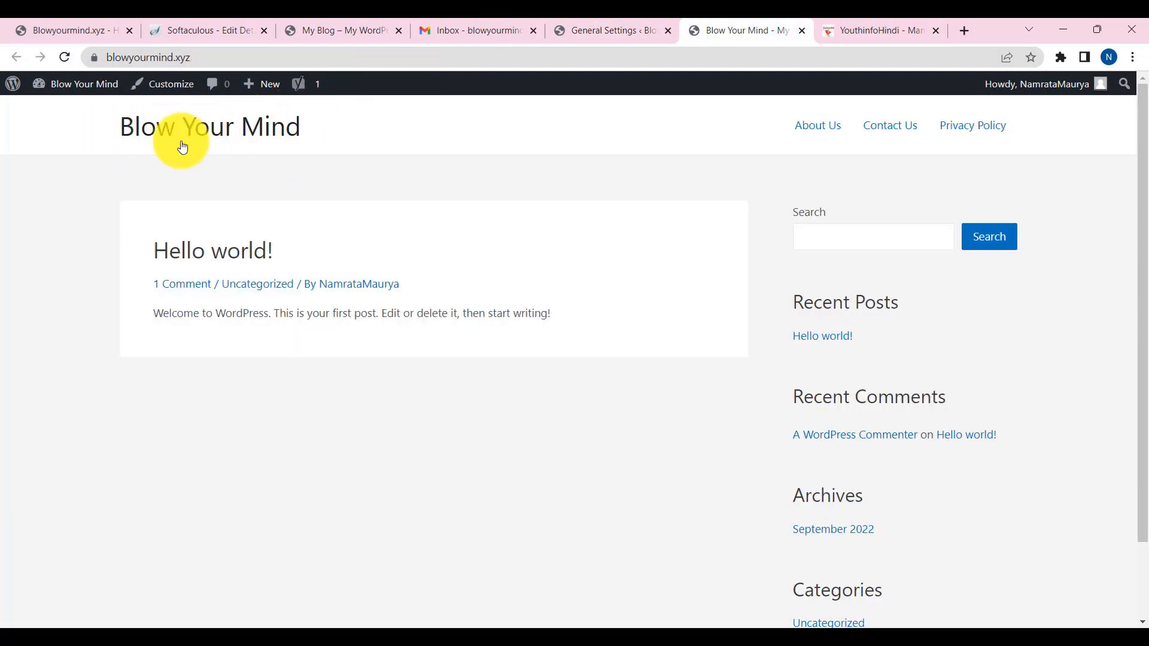
{"action": "left_click", "coordinate": [613, 28]}
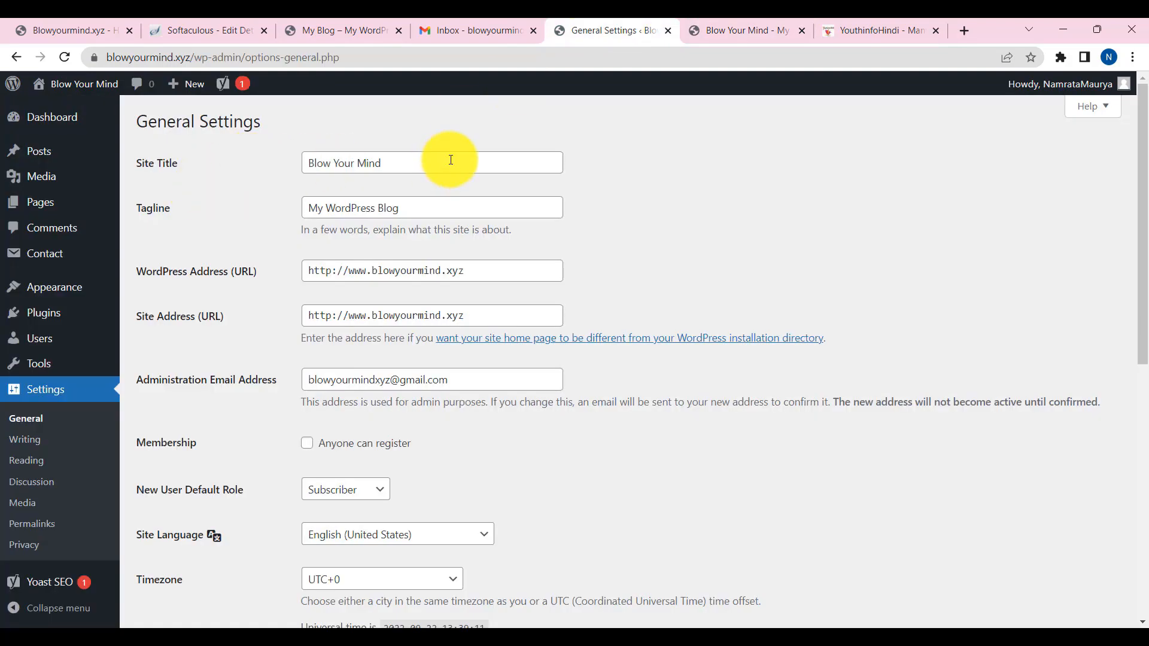
{"action": "left_click_drag", "start_coordinate": [449, 161], "coordinate": [282, 161]}
- Select all of the current tagline text in General Settings to replace it
{"action": "left_click", "coordinate": [457, 207]}
{"action": "left_click", "coordinate": [694, 31]}
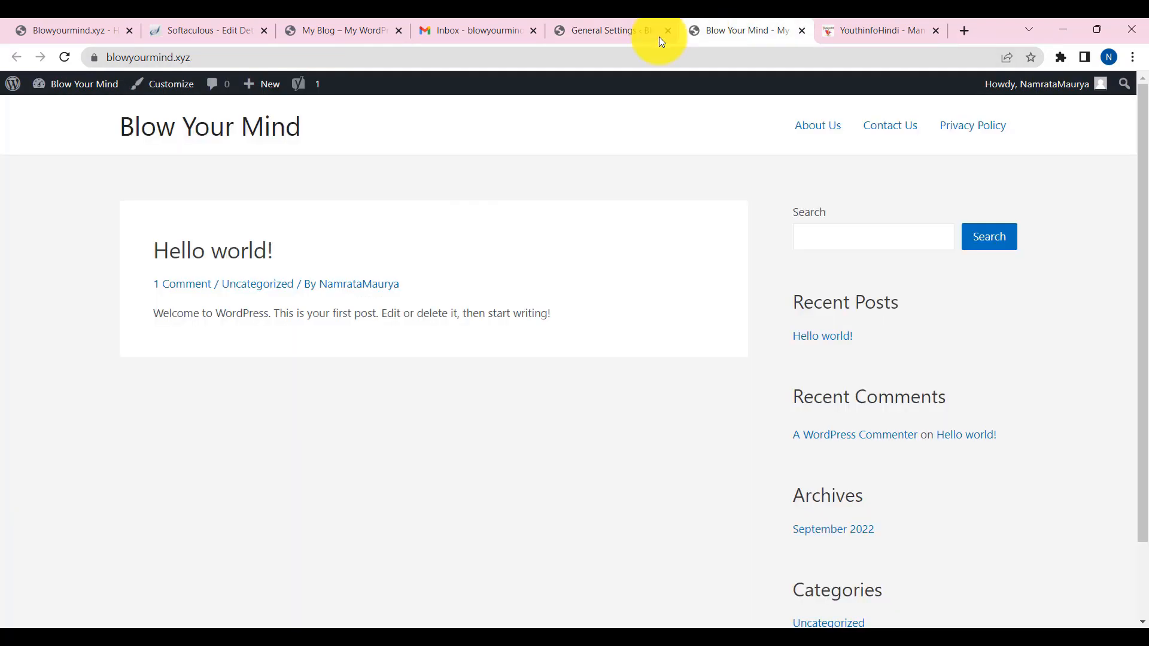
{"action": "left_click", "coordinate": [605, 31]}
{"action": "left_click_drag", "start_coordinate": [409, 161], "coordinate": [280, 188]}
{"action": "left_click", "coordinate": [440, 213]}
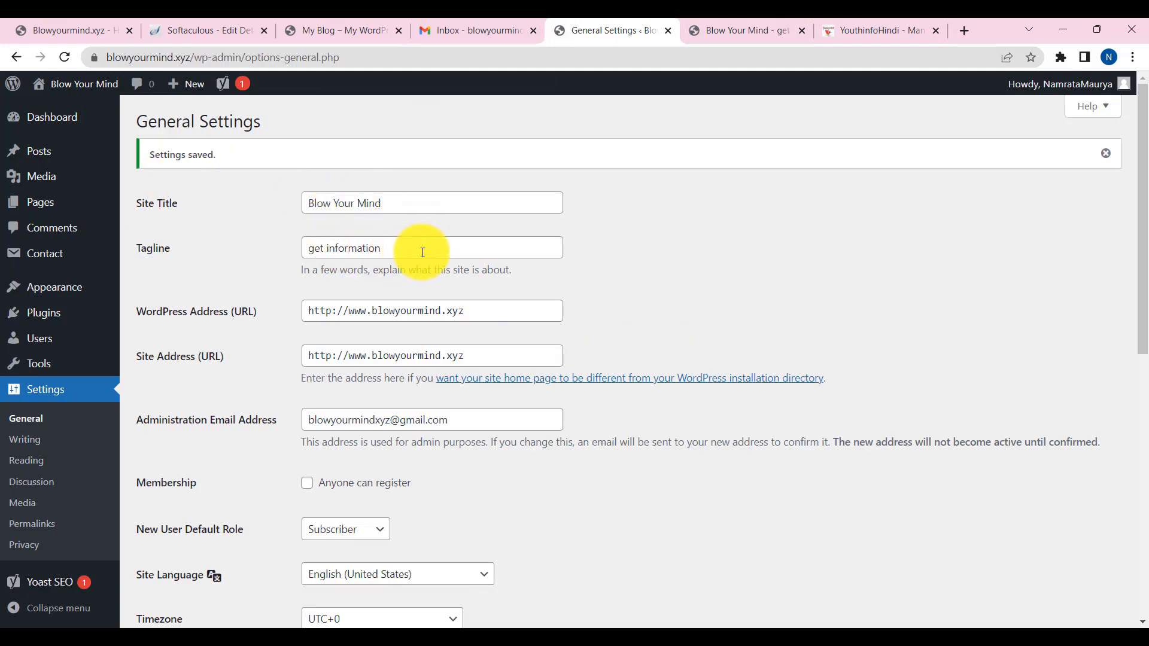
{"action": "left_click", "coordinate": [369, 252]}
{"action": "key", "text": "ctrl+a"}
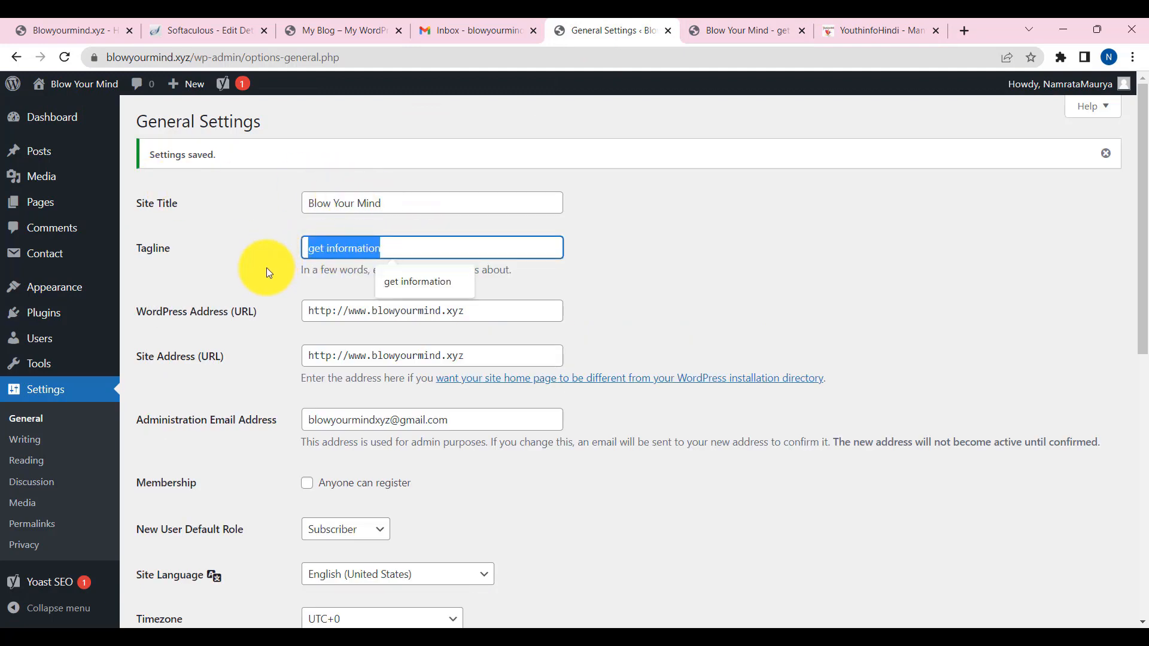
- Clear the tagline field and check the administration email address
{"action": "key", "text": "BackSpace"}
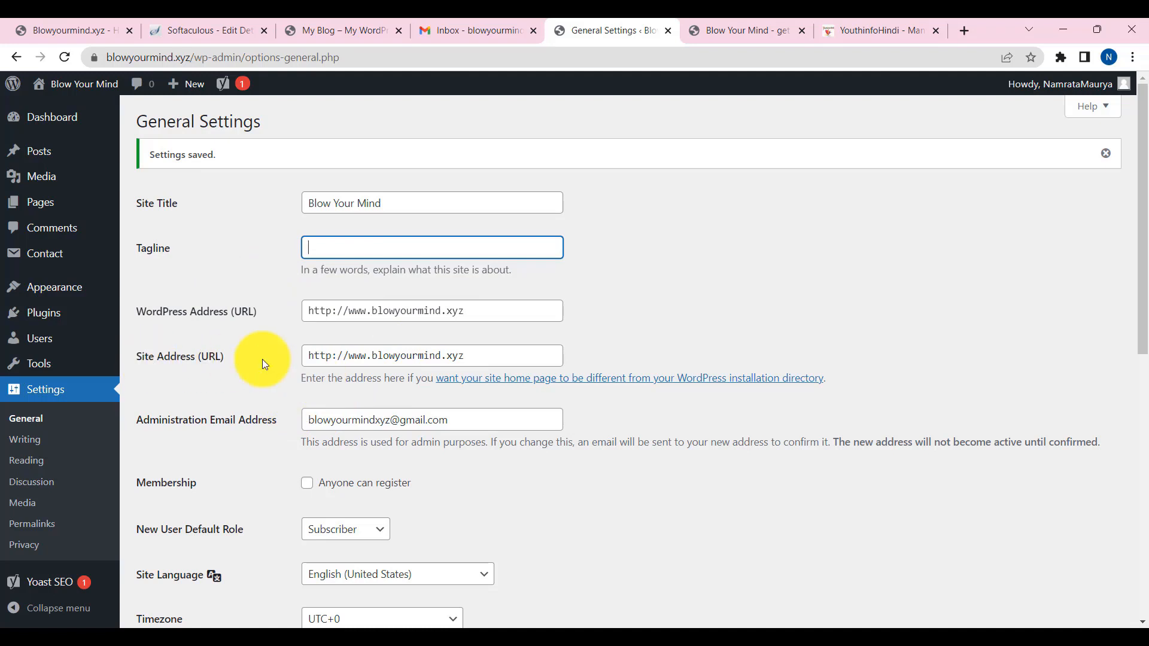
{"action": "left_click_drag", "start_coordinate": [479, 357], "coordinate": [260, 363]}
{"action": "scroll", "coordinate": [637, 383], "scroll_direction": "down", "scroll_amount": 2}
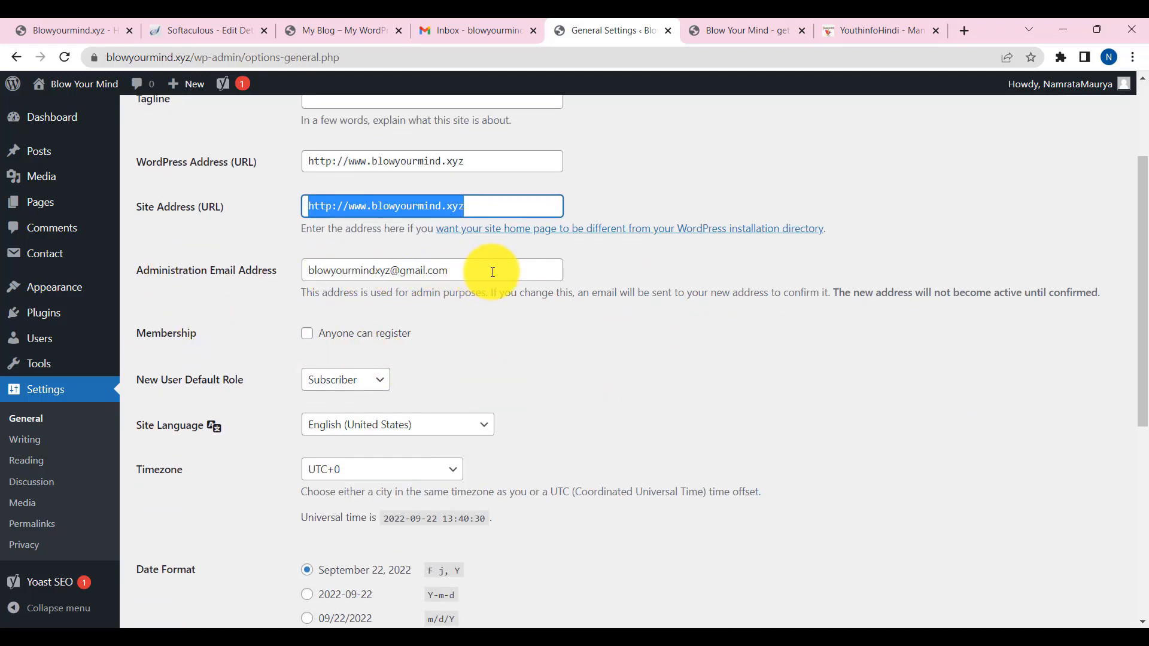
{"action": "left_click_drag", "start_coordinate": [492, 274], "coordinate": [257, 271]}
{"action": "left_click_drag", "start_coordinate": [503, 274], "coordinate": [248, 274]}
{"action": "scroll", "coordinate": [505, 383], "scroll_direction": "down", "scroll_amount": 4}
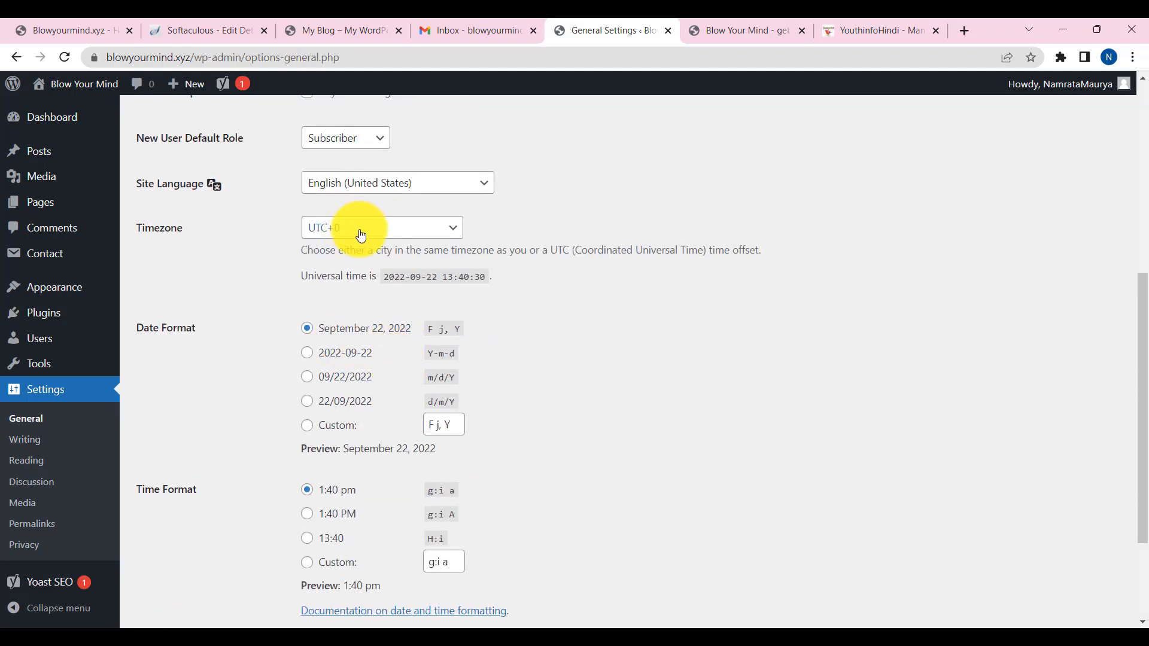
- Set the timezone to UTC-5:30 and the time format to g:i A (1:40 PM)
{"action": "left_click", "coordinate": [361, 237]}
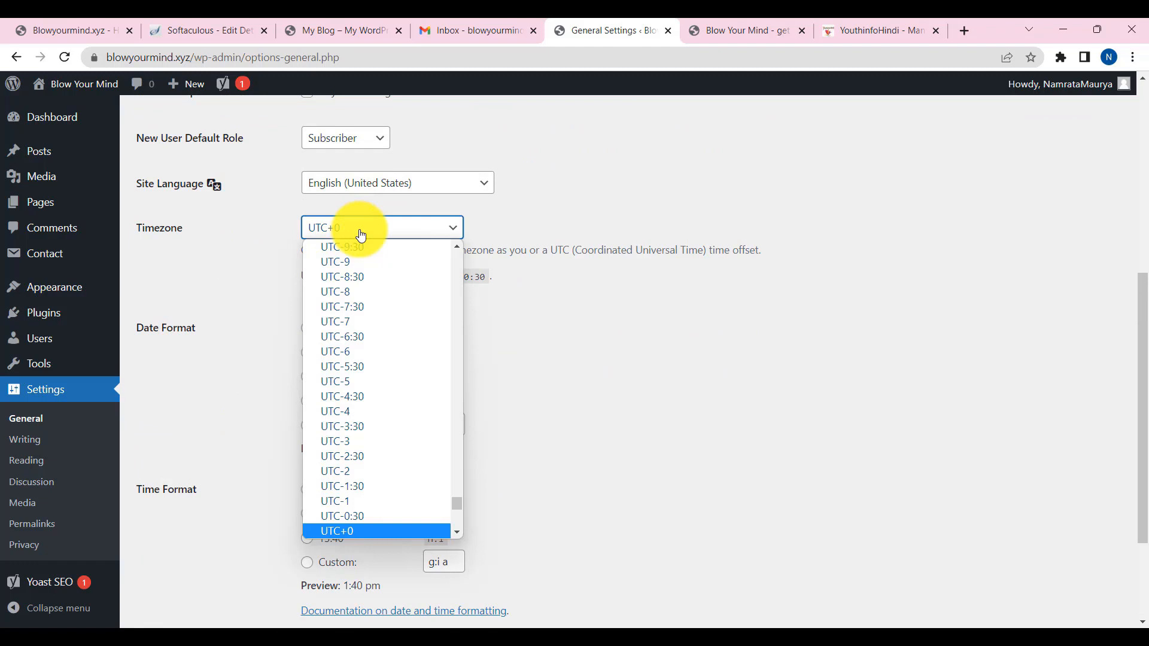
{"action": "left_click", "coordinate": [359, 366]}
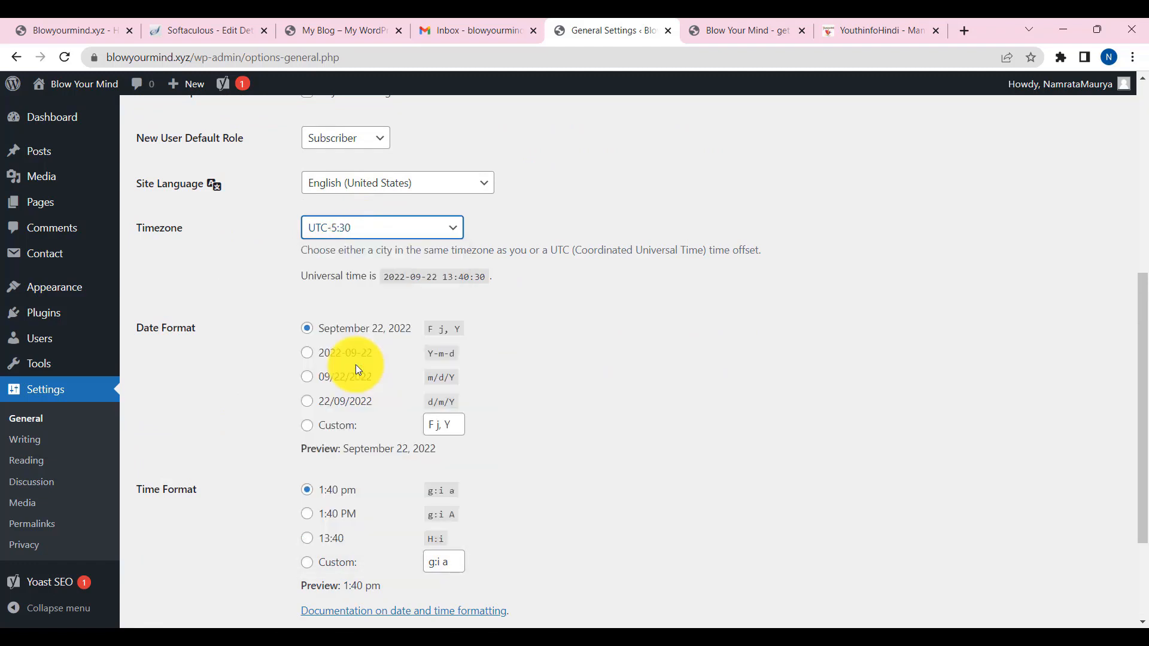
{"action": "scroll", "coordinate": [299, 263], "scroll_direction": "down", "scroll_amount": 1}
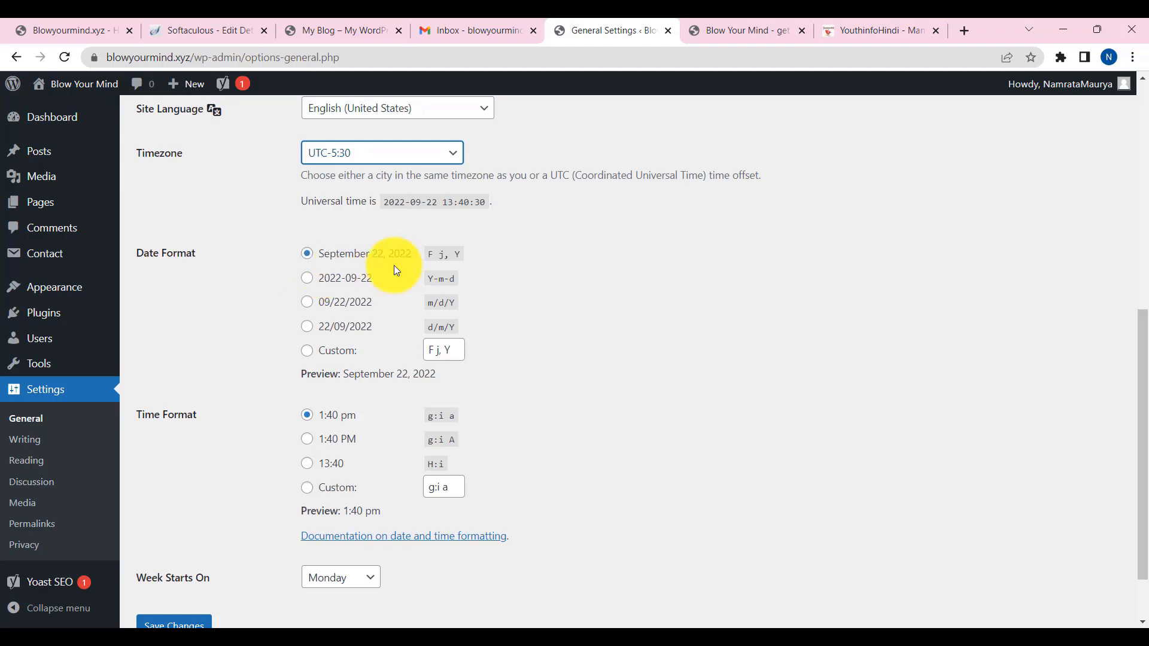
{"action": "scroll", "coordinate": [405, 353], "scroll_direction": "down", "scroll_amount": 1}
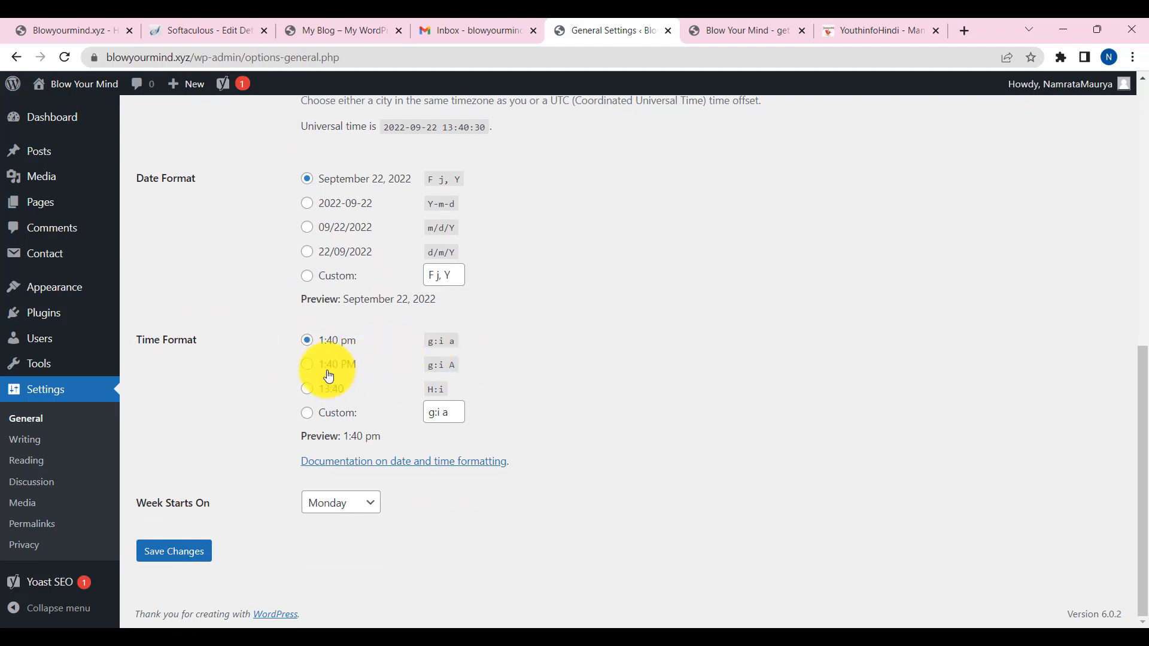
{"action": "left_click", "coordinate": [307, 365]}
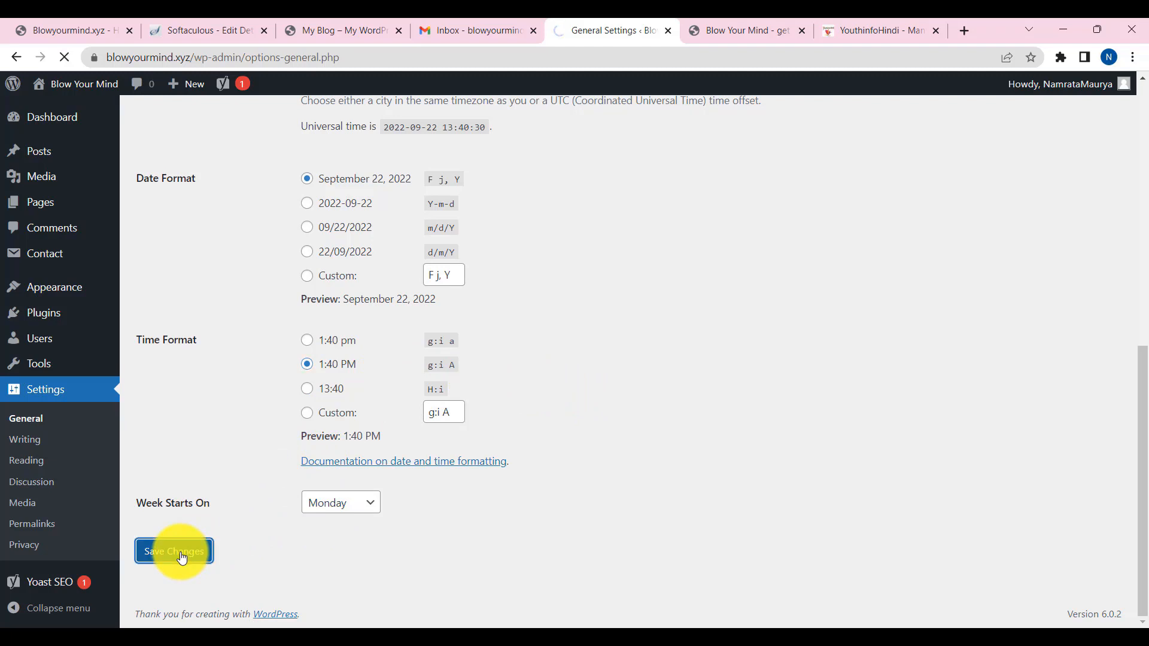
{"action": "left_click", "coordinate": [26, 442]}
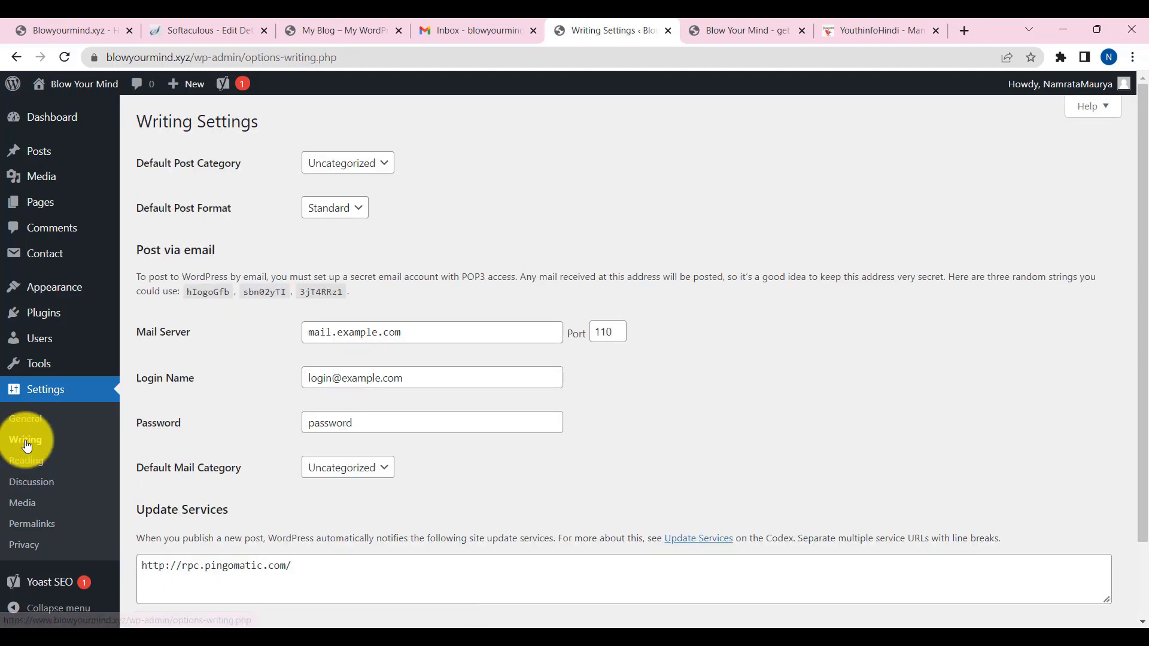
- Keep Standard as the default post format and scroll through the Writing Settings
{"action": "left_click", "coordinate": [341, 210]}
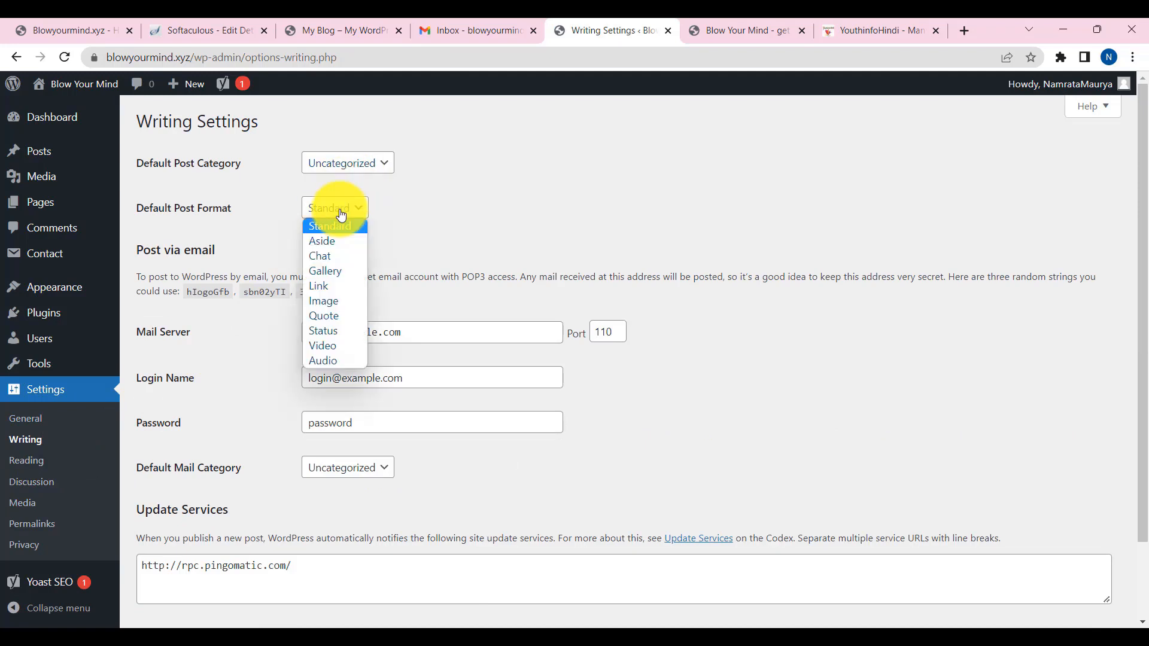
{"action": "left_click", "coordinate": [341, 213]}
{"action": "scroll", "coordinate": [398, 378], "scroll_direction": "down", "scroll_amount": 2}
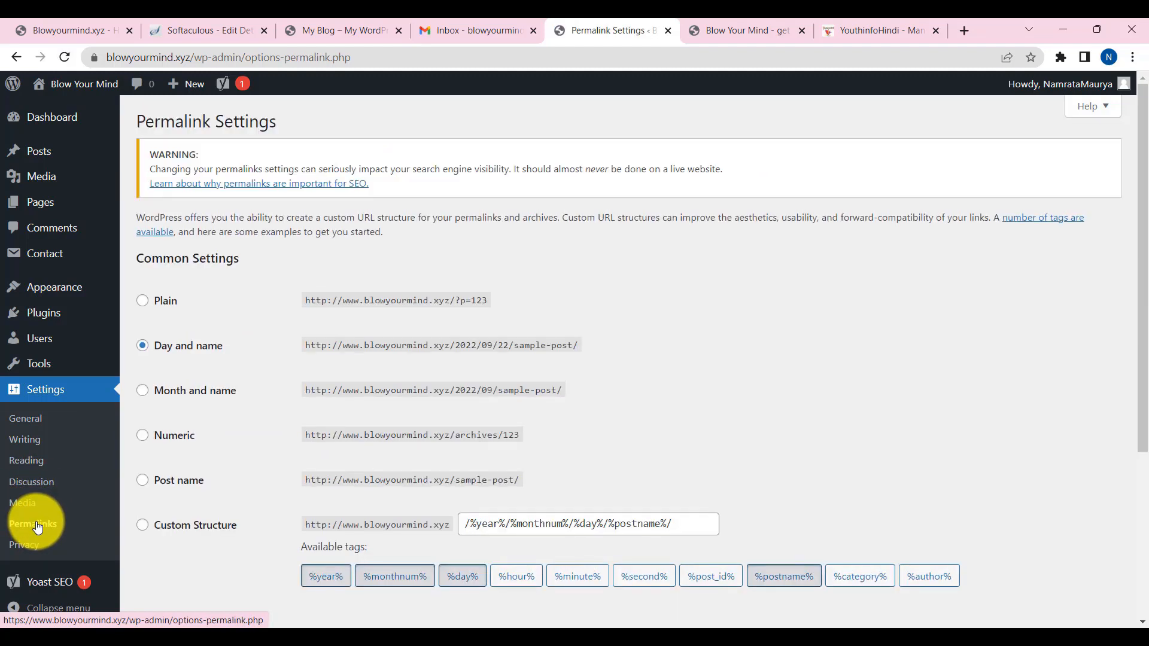
- Switch permalinks to Post name and check the Ganesh Chaturthi post's URL as an example
{"action": "left_click", "coordinate": [143, 480]}
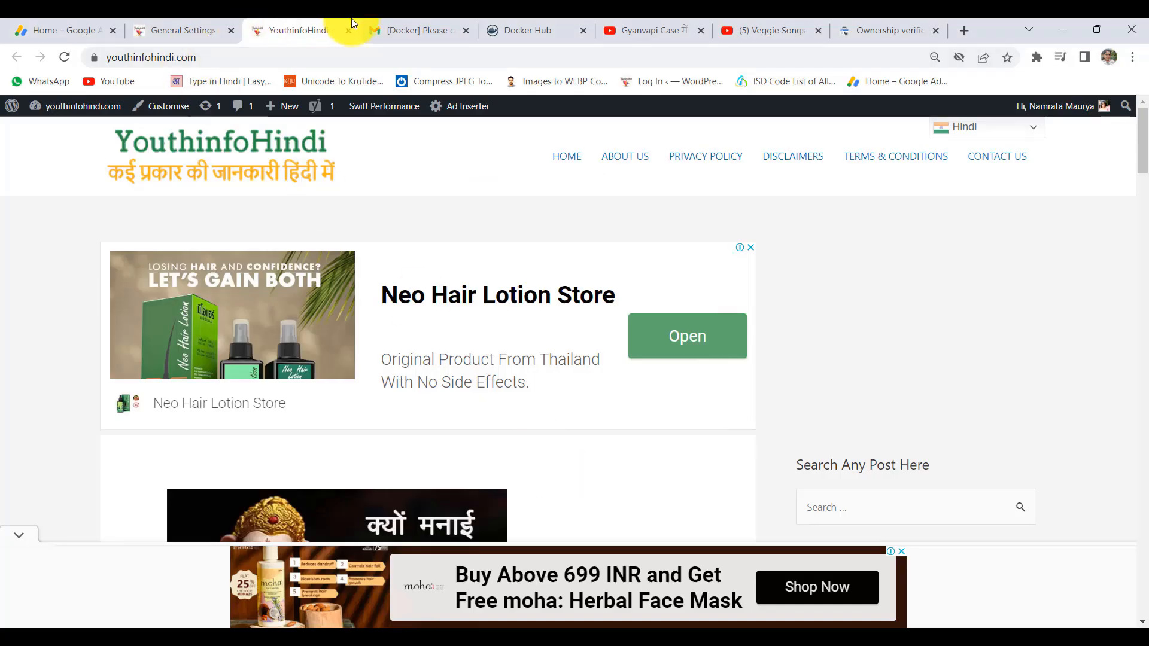
{"action": "scroll", "coordinate": [405, 353], "scroll_direction": "down", "scroll_amount": 10}
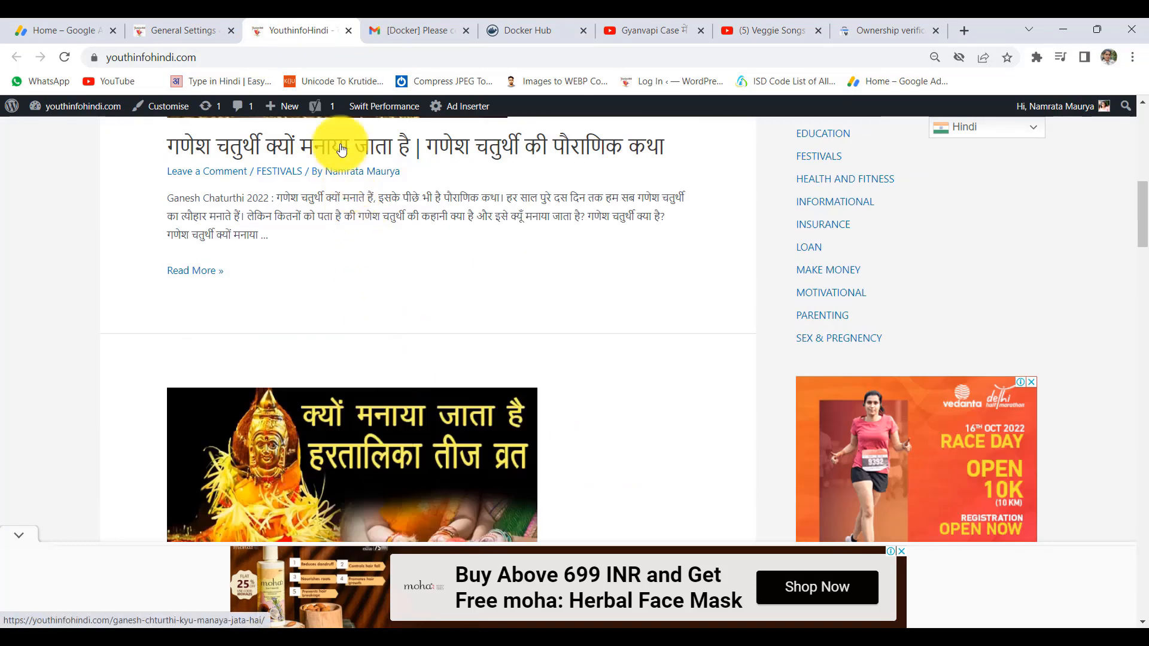
{"action": "left_click", "coordinate": [368, 150]}
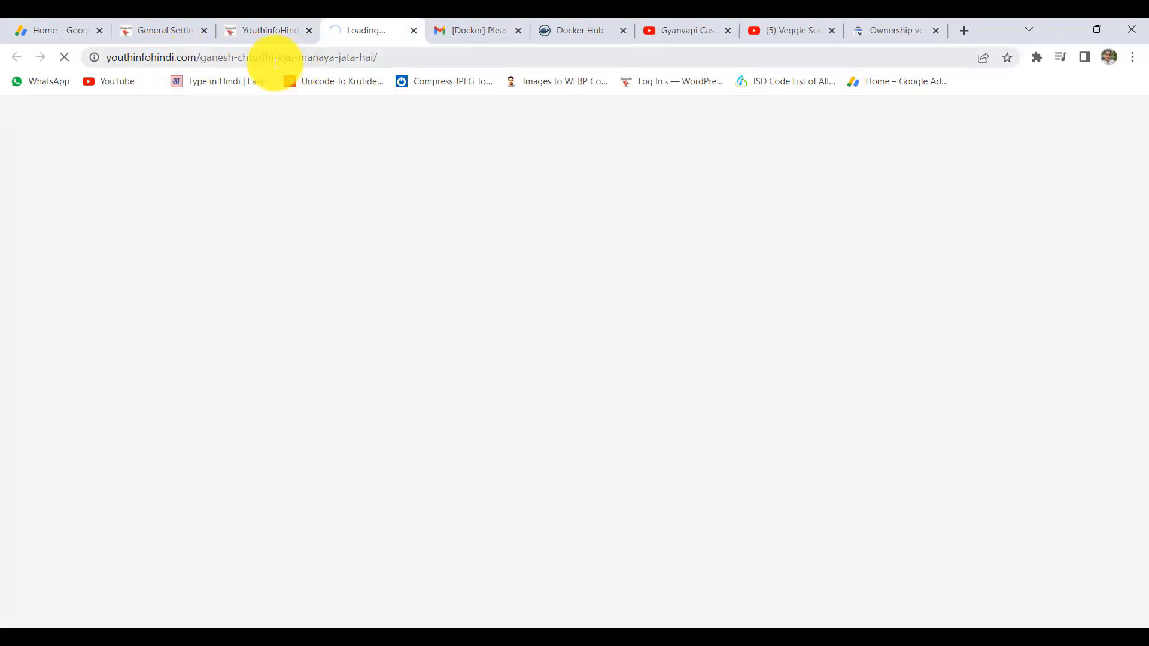
{"action": "left_click_drag", "start_coordinate": [110, 56], "coordinate": [413, 61]}
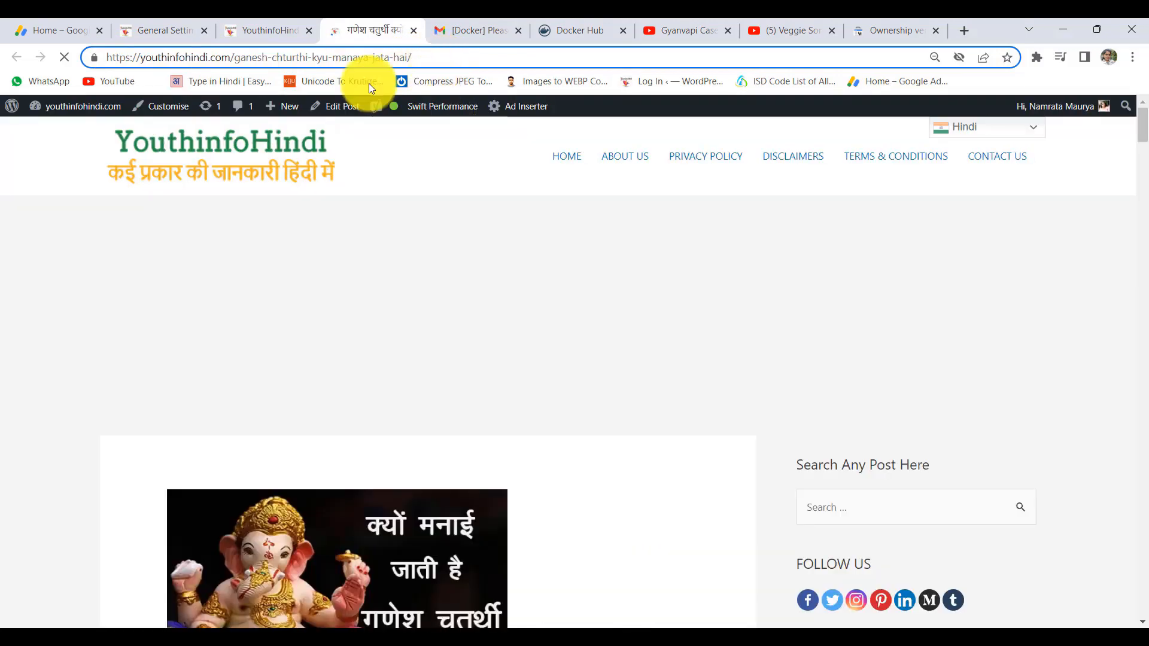
{"action": "left_click_drag", "start_coordinate": [419, 58], "coordinate": [102, 58]}
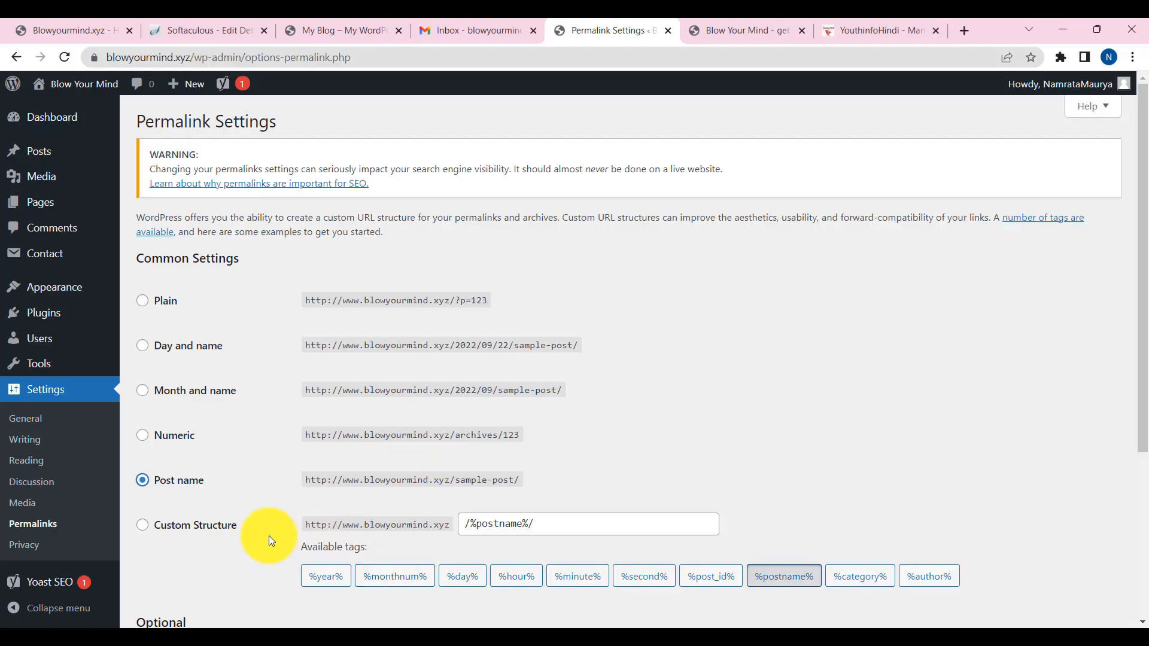
{"action": "scroll", "coordinate": [180, 396], "scroll_direction": "down", "scroll_amount": 4}
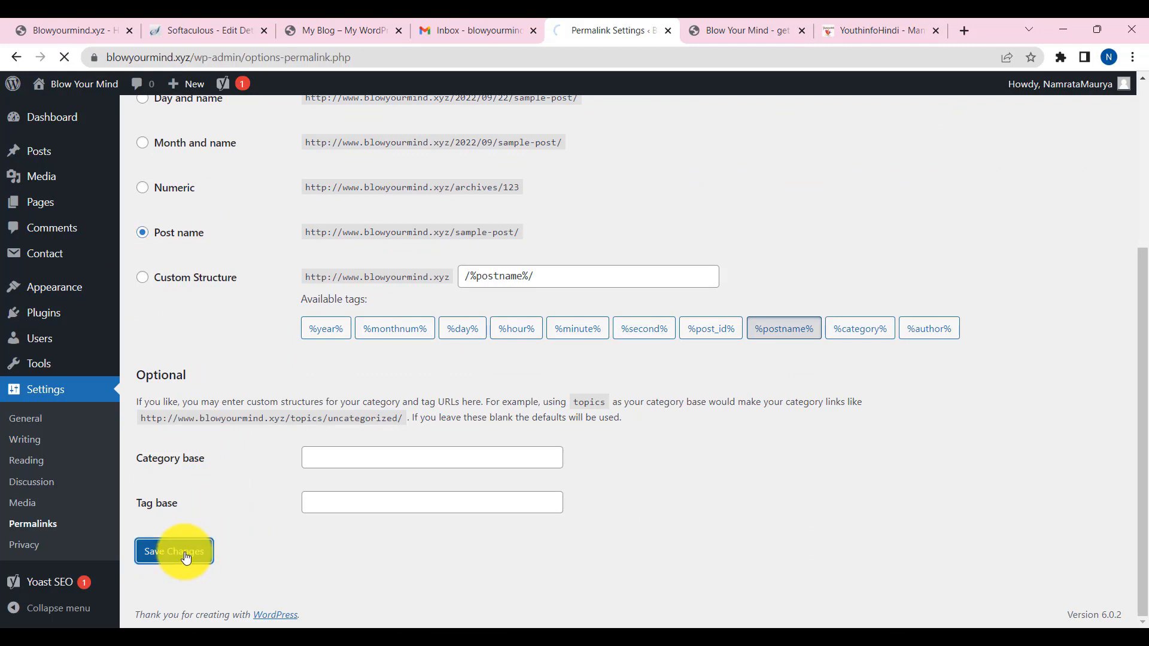
{"action": "scroll", "coordinate": [224, 536], "scroll_direction": "down", "scroll_amount": 5}
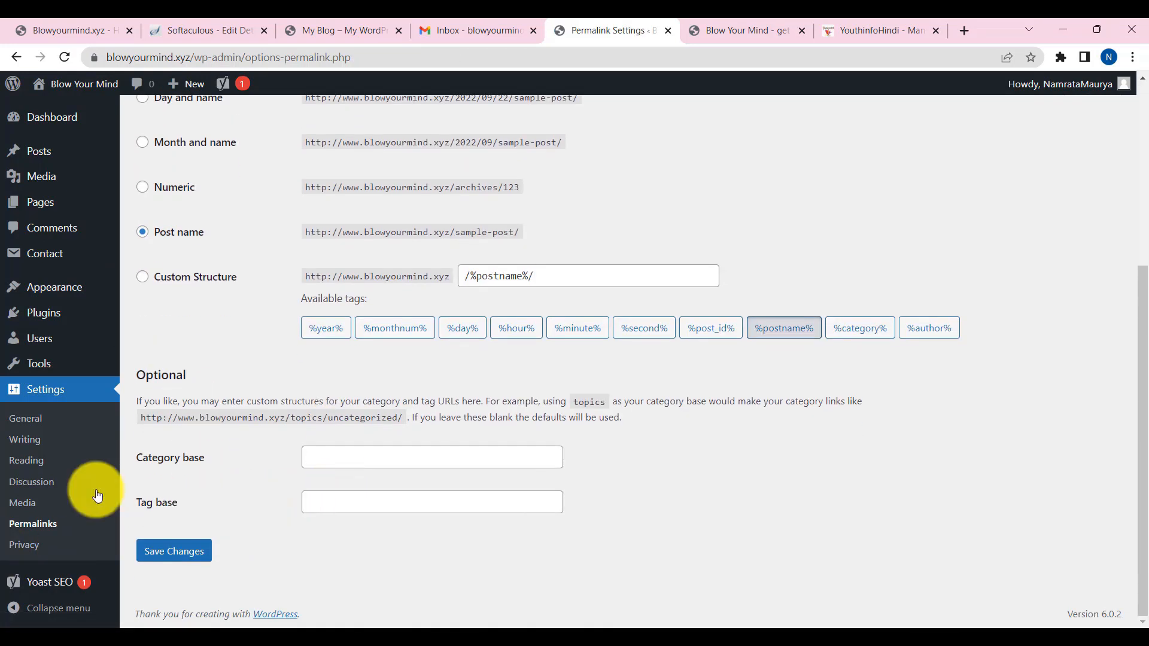
{"action": "mouse_move", "coordinate": [61, 331]}
{"action": "mouse_move", "coordinate": [50, 294]}
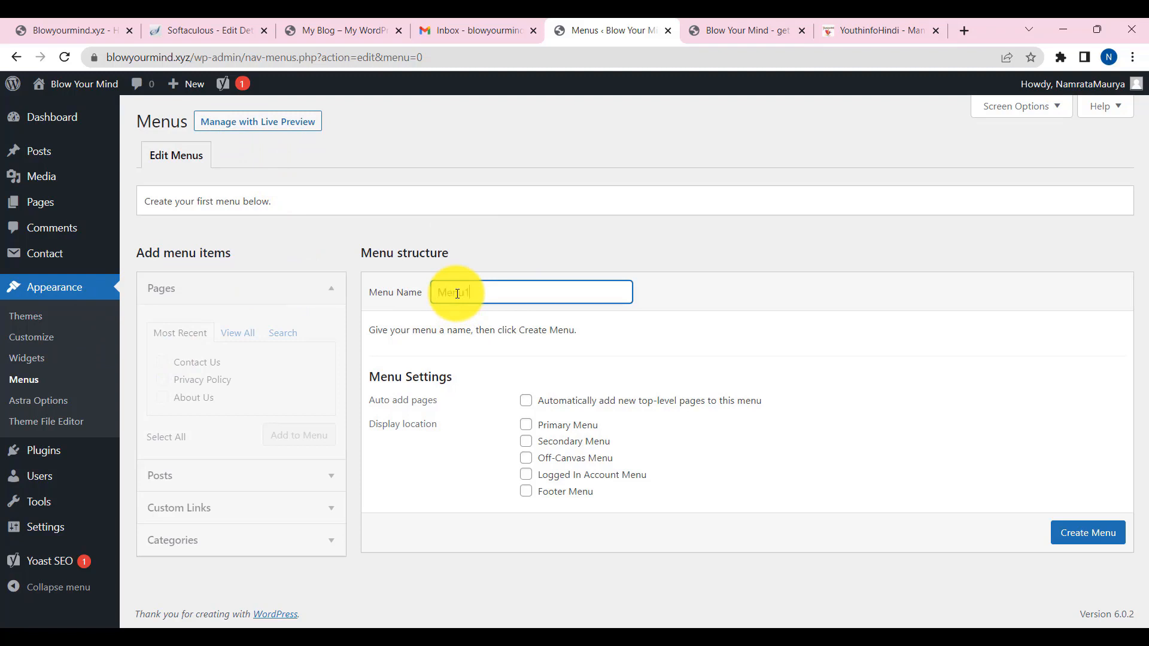
- Create Menu1 and add the Contact Us, Privacy Policy and About Us pages to it
{"action": "left_click", "coordinate": [1095, 540]}
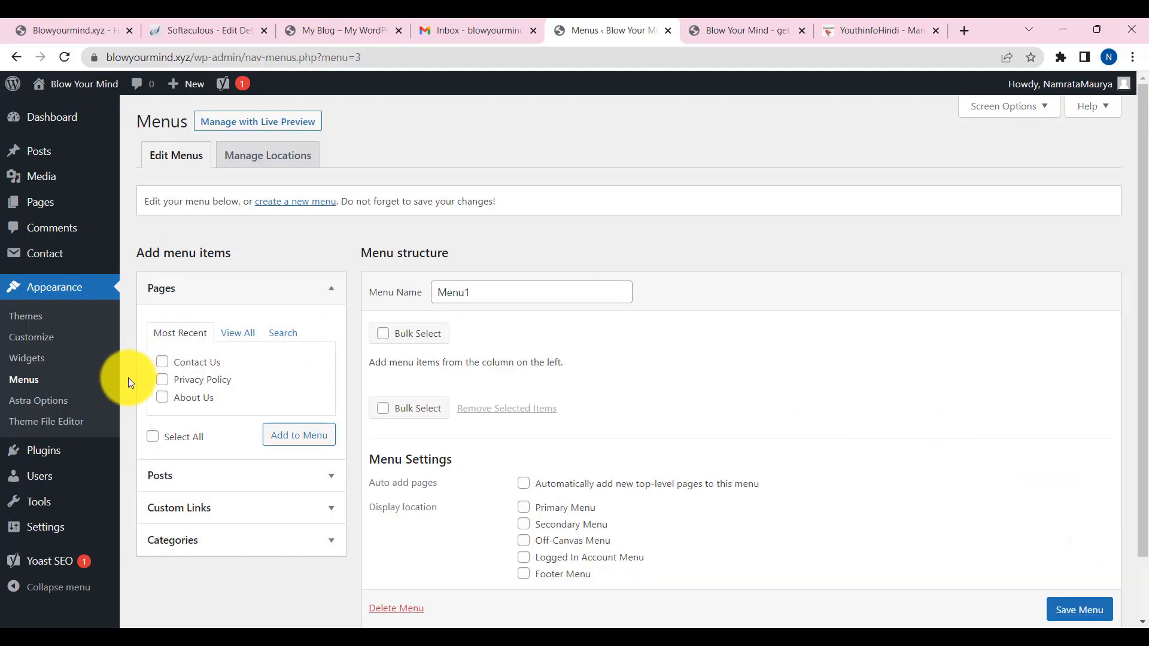
{"action": "left_click", "coordinate": [166, 398]}
{"action": "left_click", "coordinate": [162, 380]}
{"action": "left_click", "coordinate": [163, 362]}
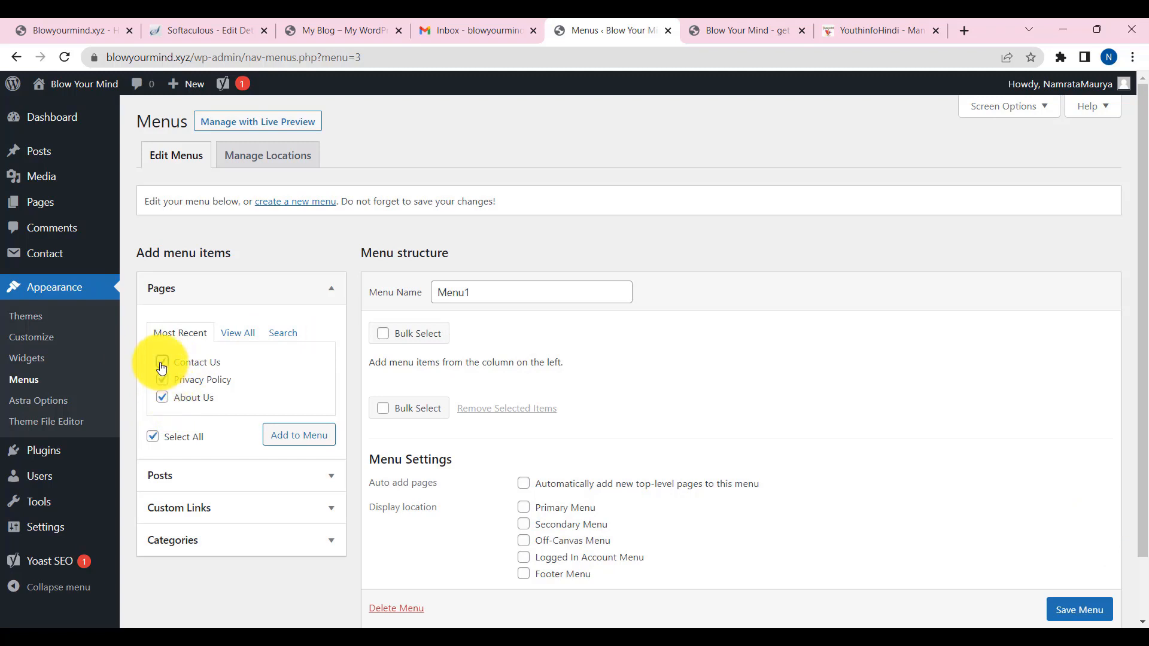
{"action": "left_click", "coordinate": [299, 443]}
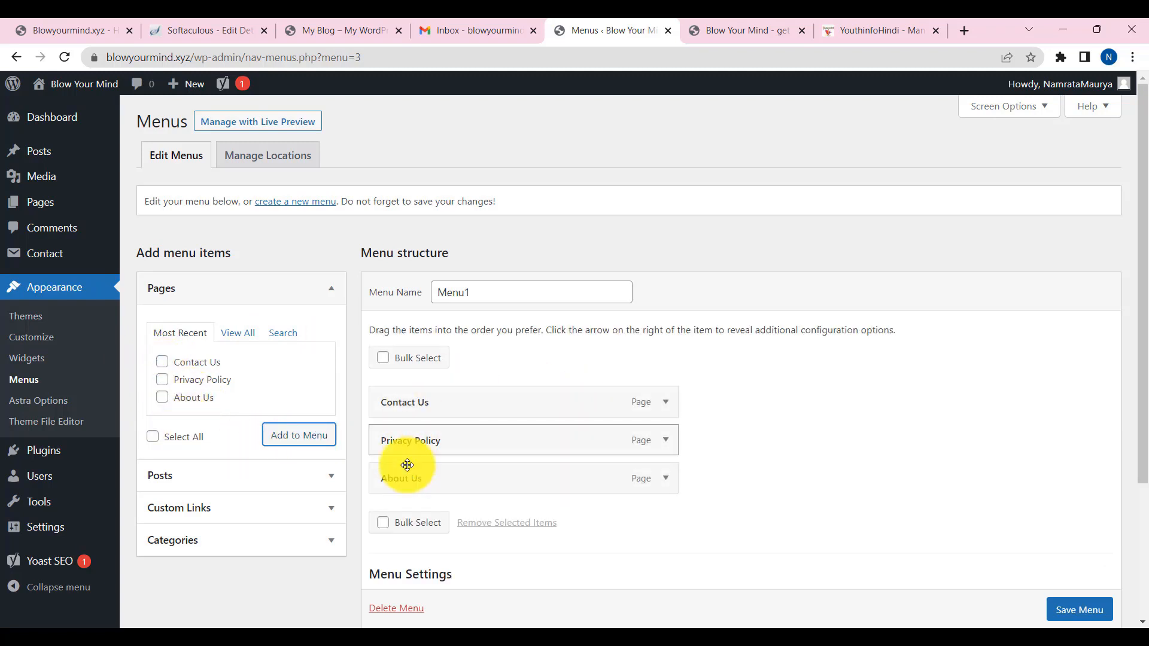
{"action": "scroll", "coordinate": [466, 455], "scroll_direction": "down", "scroll_amount": 3}
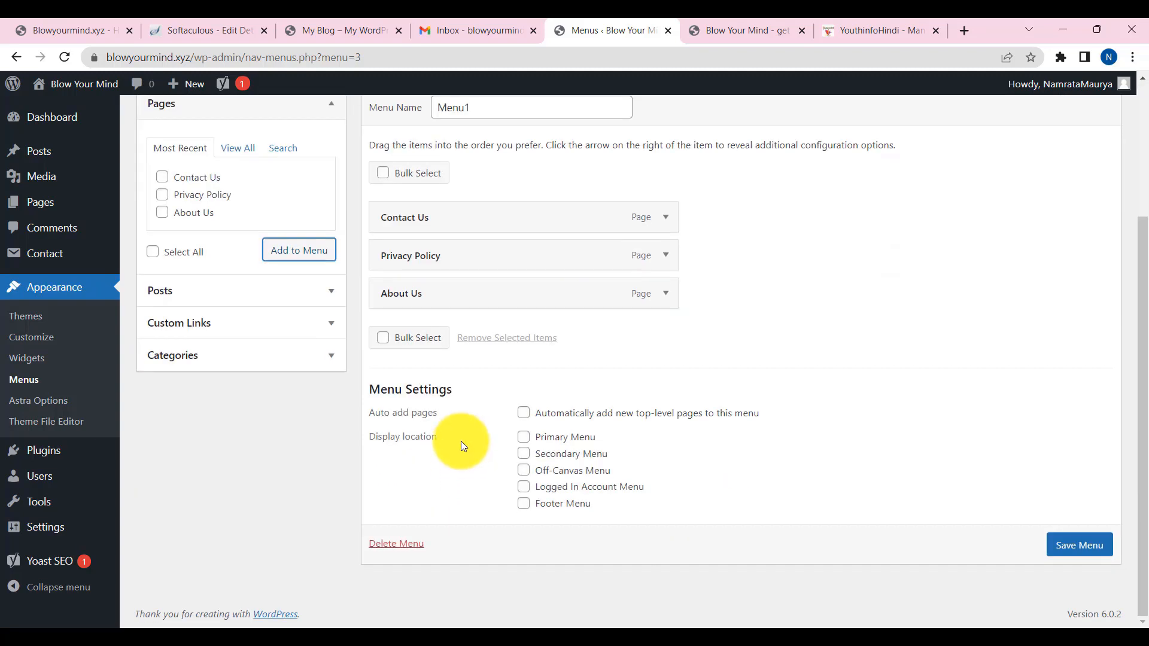
{"action": "scroll", "coordinate": [475, 418], "scroll_direction": "up", "scroll_amount": 3}
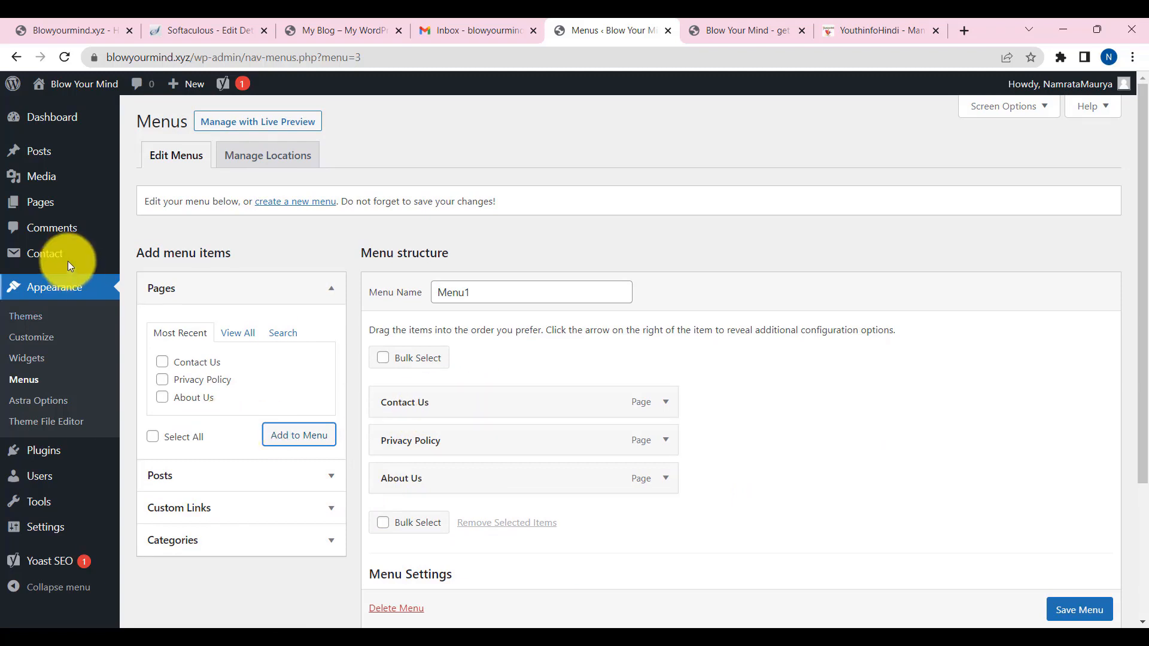
- Start a new page from Pages > Add New, confirming to leave the menu page
{"action": "mouse_move", "coordinate": [52, 151]}
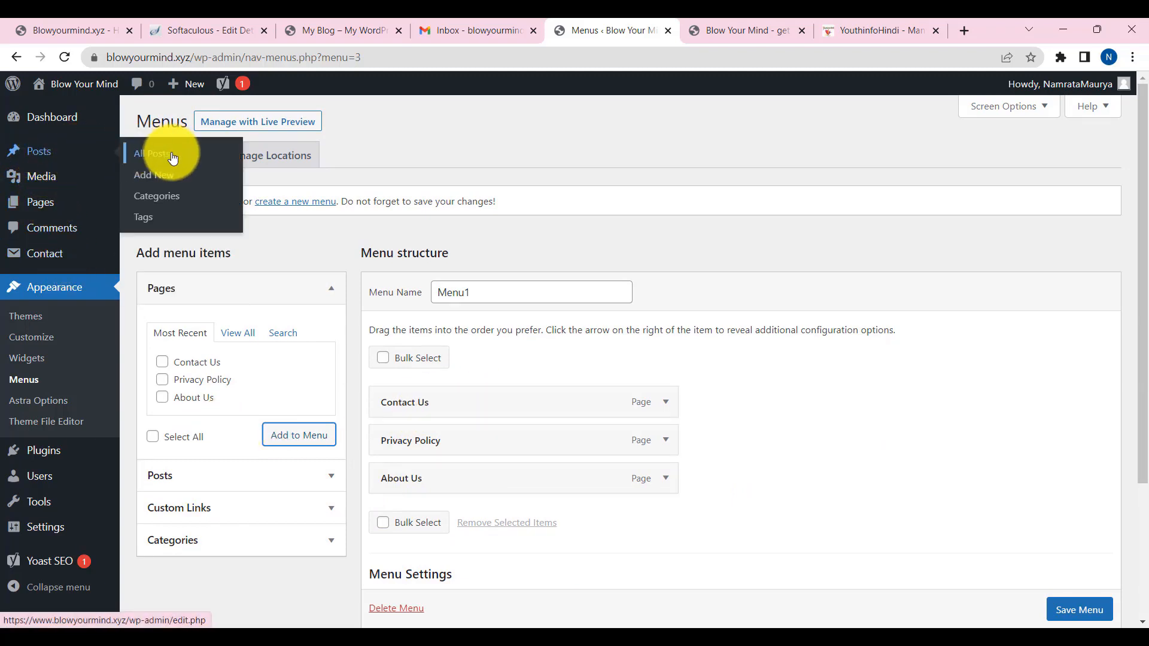
{"action": "mouse_move", "coordinate": [110, 201]}
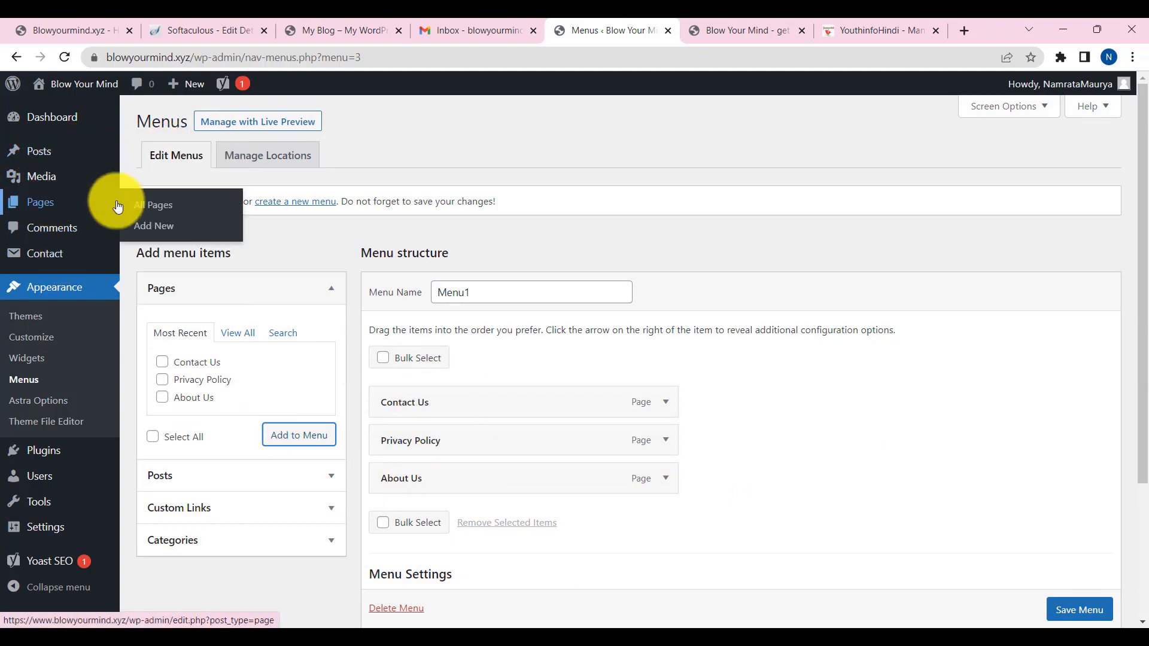
{"action": "left_click", "coordinate": [165, 227]}
{"action": "left_click", "coordinate": [642, 141]}
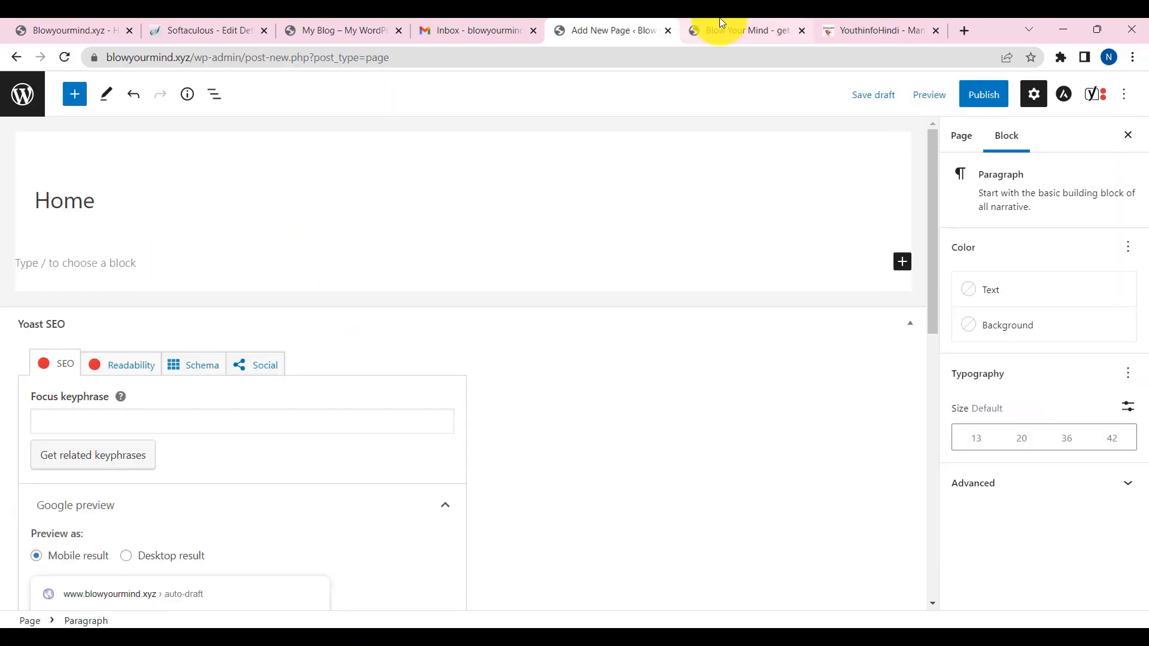
- Publish the new page titled Home after checking the live site's front page
{"action": "left_click", "coordinate": [720, 29]}
{"action": "left_click", "coordinate": [245, 55]}
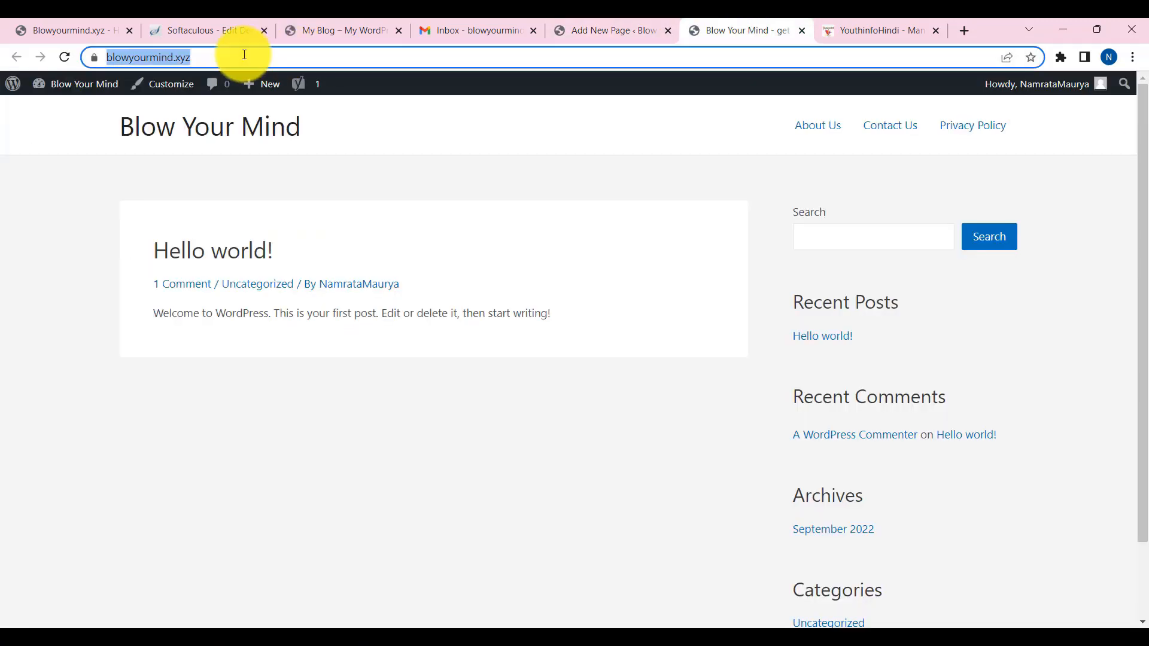
{"action": "left_click", "coordinate": [610, 30]}
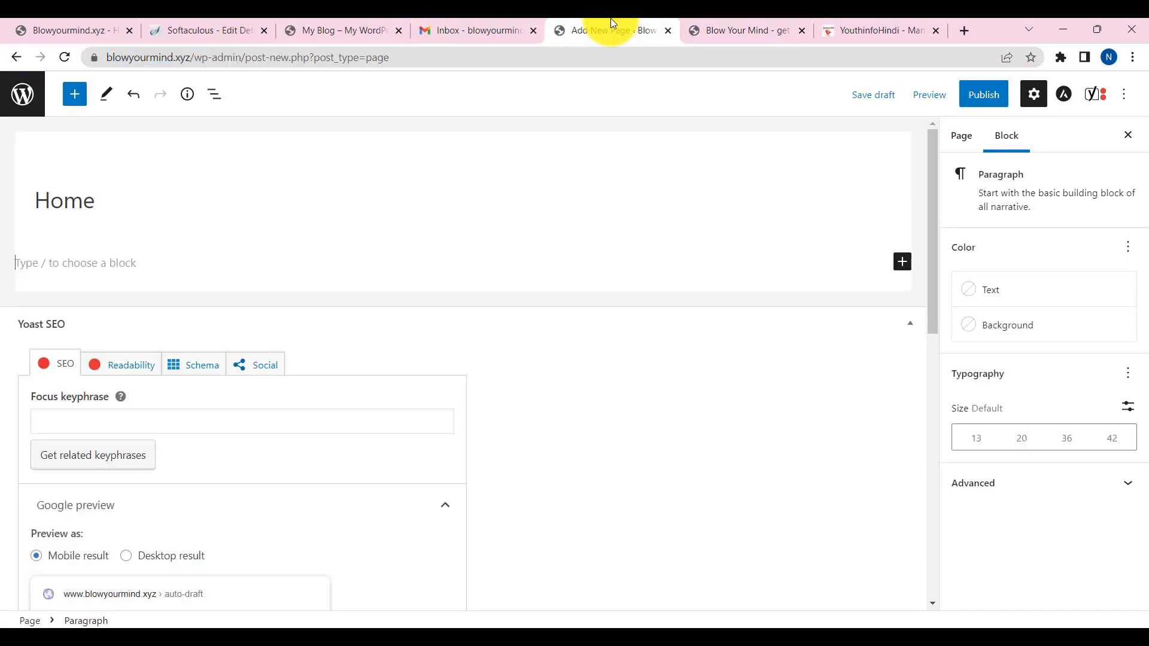
{"action": "left_click", "coordinate": [48, 264]}
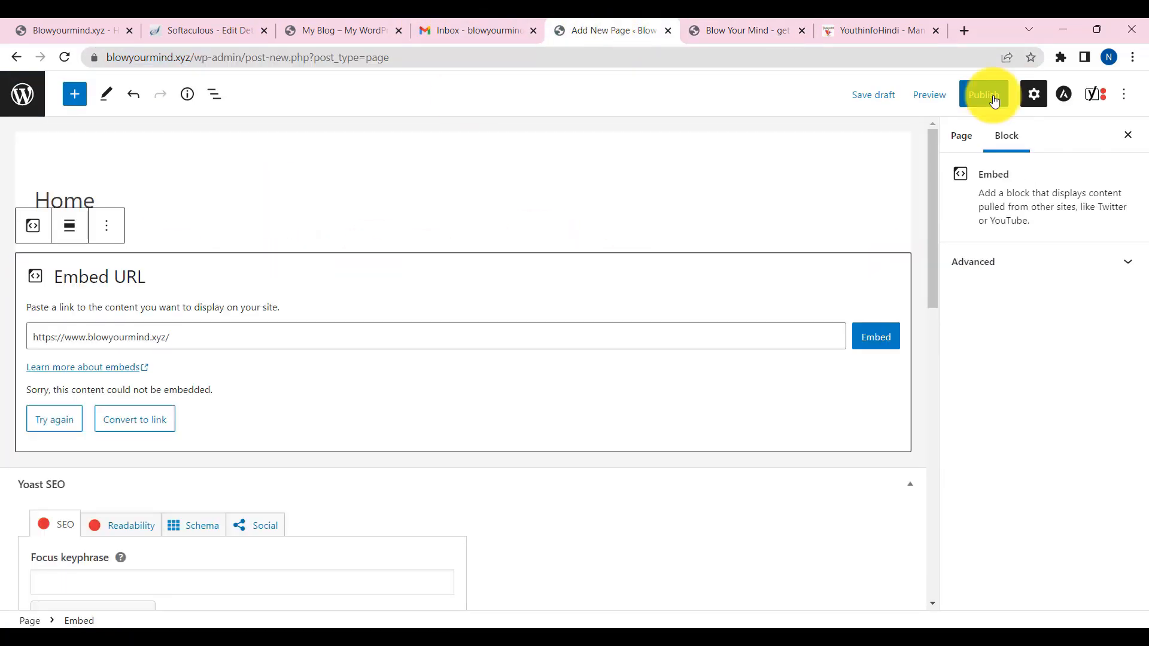
{"action": "left_click", "coordinate": [984, 94]}
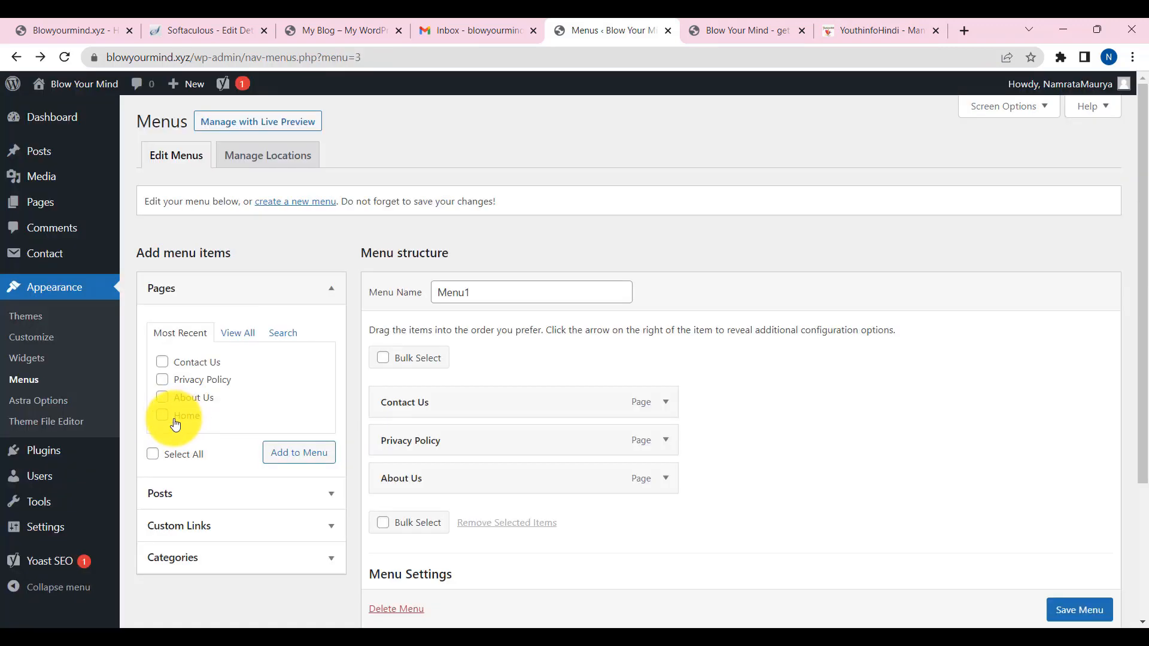
- Add the Home page to Menu1, put Home first and About Us second, and save
{"action": "left_click", "coordinate": [301, 459]}
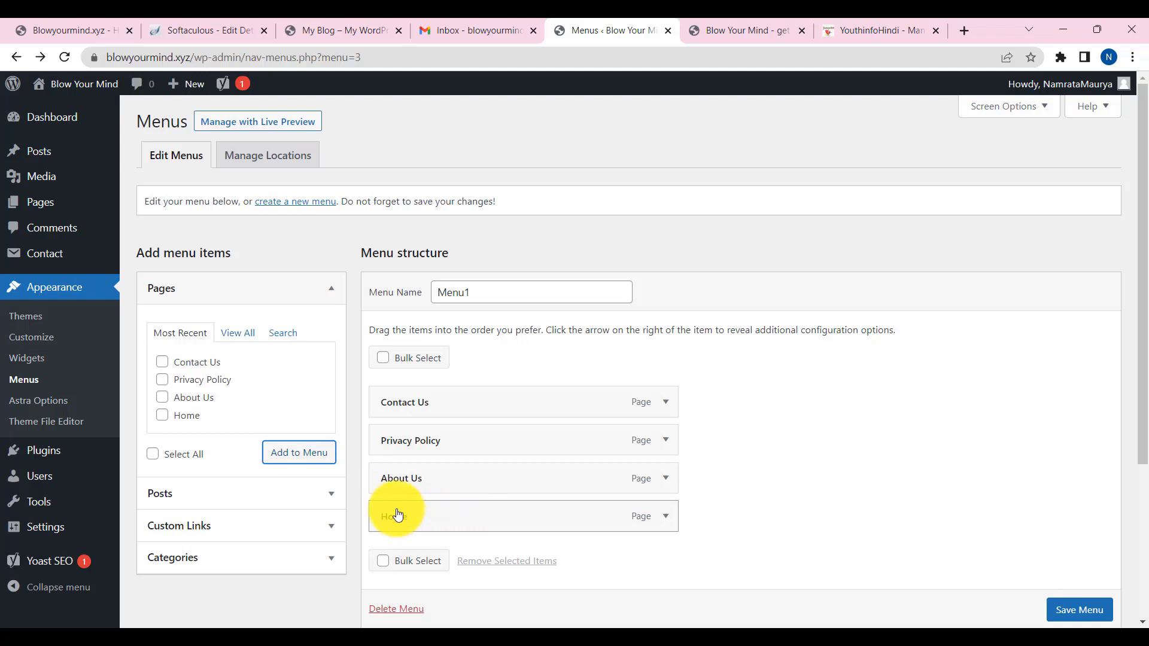
{"action": "left_click_drag", "start_coordinate": [394, 503], "coordinate": [392, 378]}
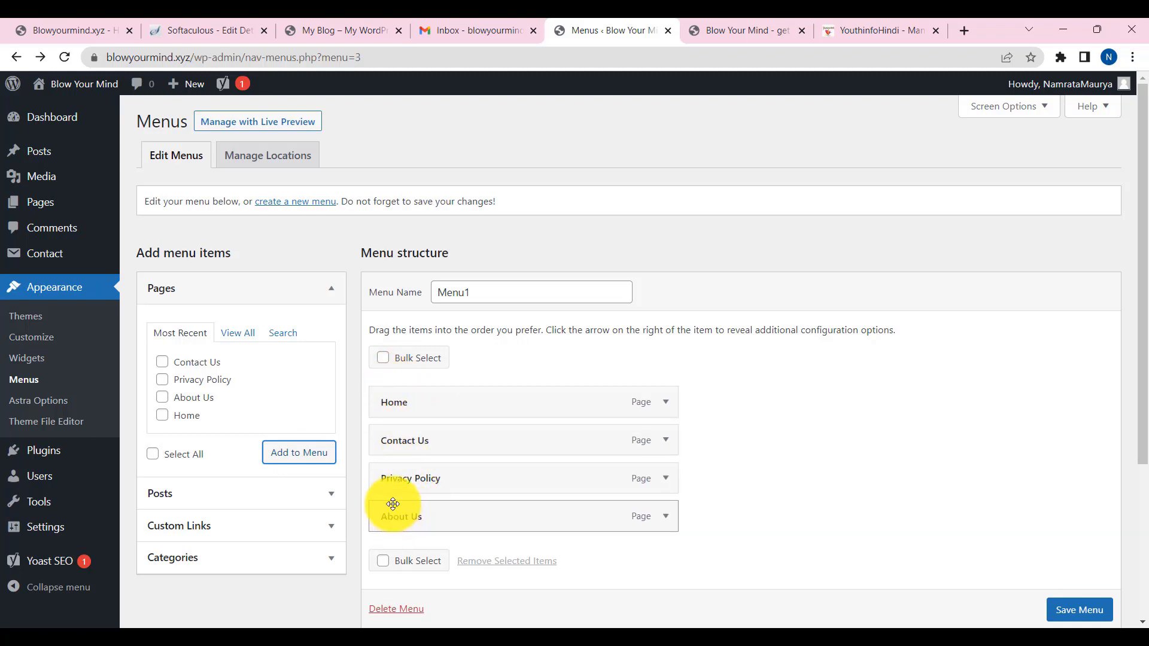
{"action": "left_click_drag", "start_coordinate": [392, 503], "coordinate": [400, 441]}
{"action": "left_click", "coordinate": [1080, 610]}
{"action": "scroll", "coordinate": [1080, 616], "scroll_direction": "down", "scroll_amount": 1}
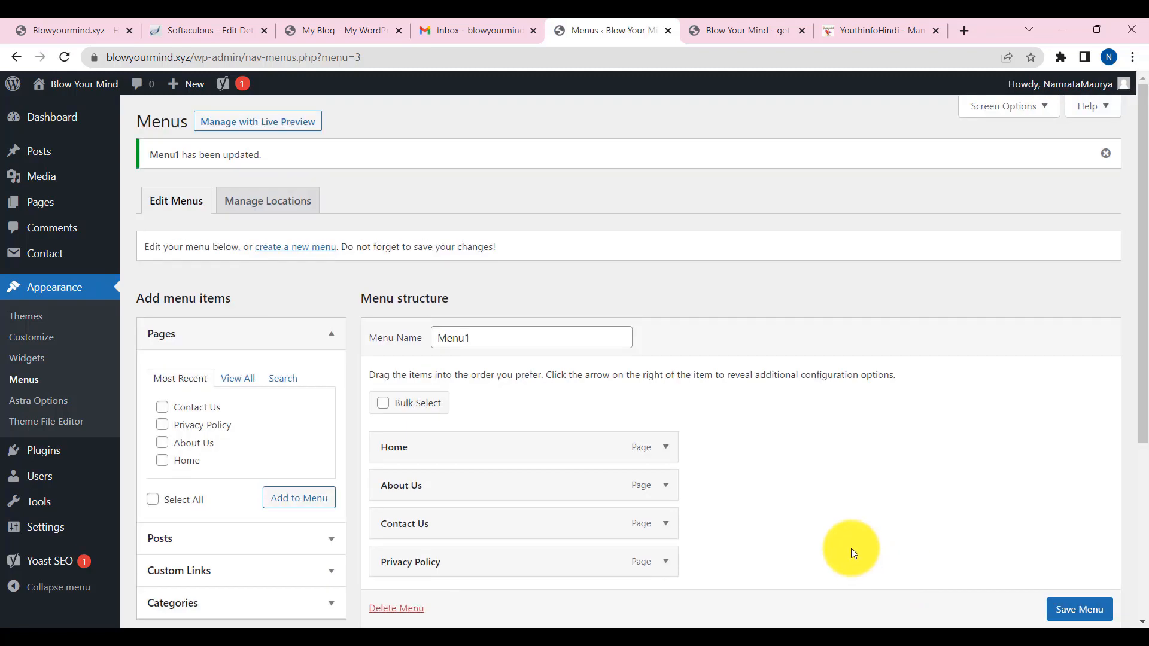
- Preview the live site to check the new menu order, then return to the admin
{"action": "left_click", "coordinate": [744, 31]}
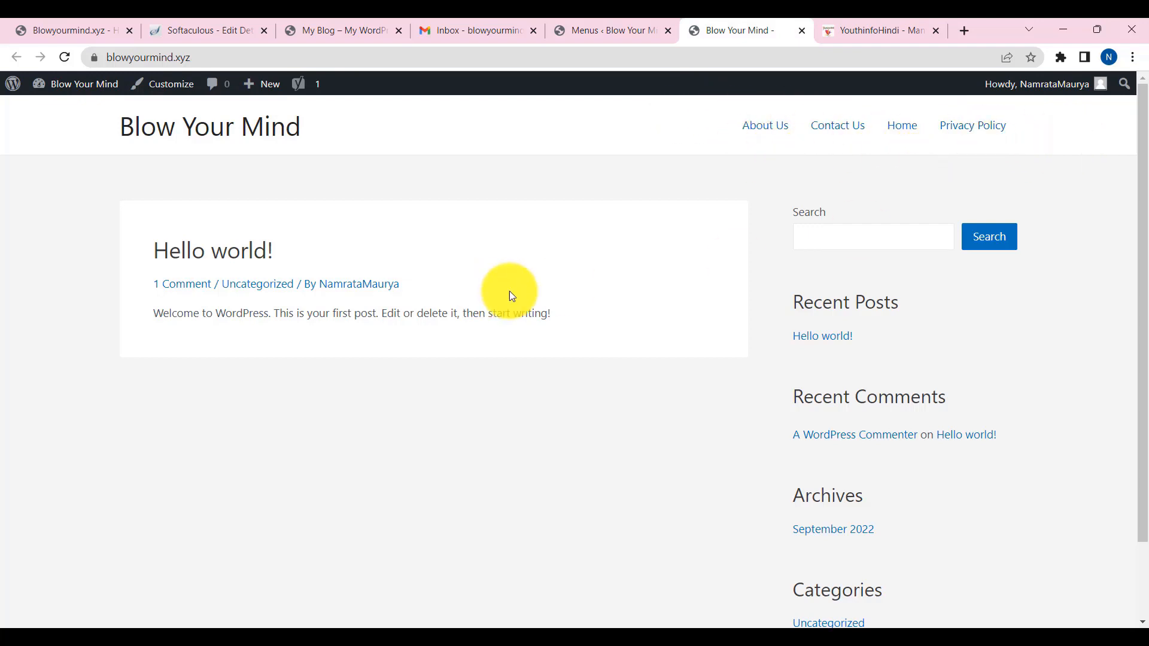
{"action": "scroll", "coordinate": [738, 349], "scroll_direction": "down", "scroll_amount": 2}
{"action": "scroll", "coordinate": [760, 333], "scroll_direction": "up", "scroll_amount": 2}
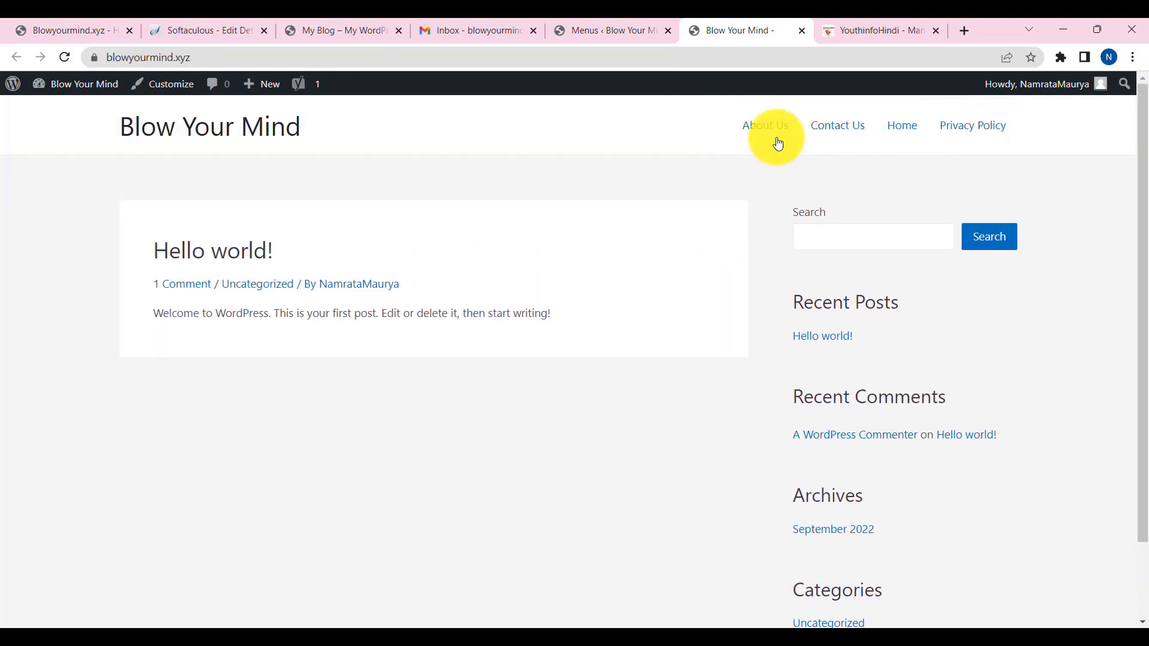
{"action": "left_click", "coordinate": [594, 30]}
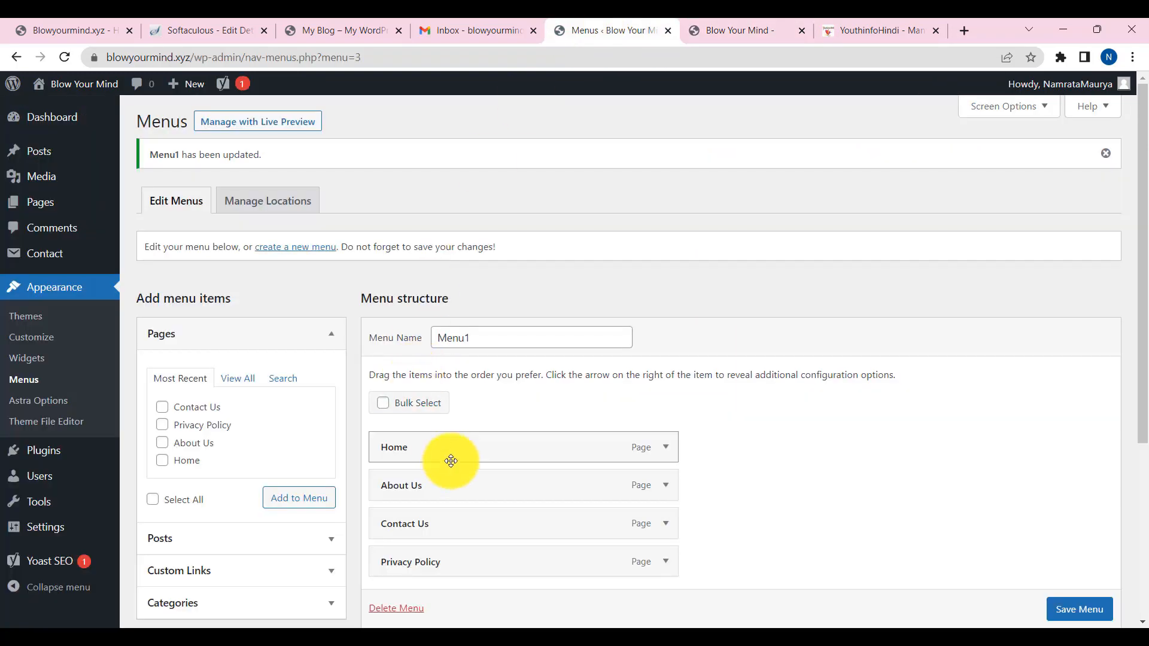
{"action": "scroll", "coordinate": [450, 460], "scroll_direction": "down", "scroll_amount": 3}
{"action": "left_click", "coordinate": [736, 30]}
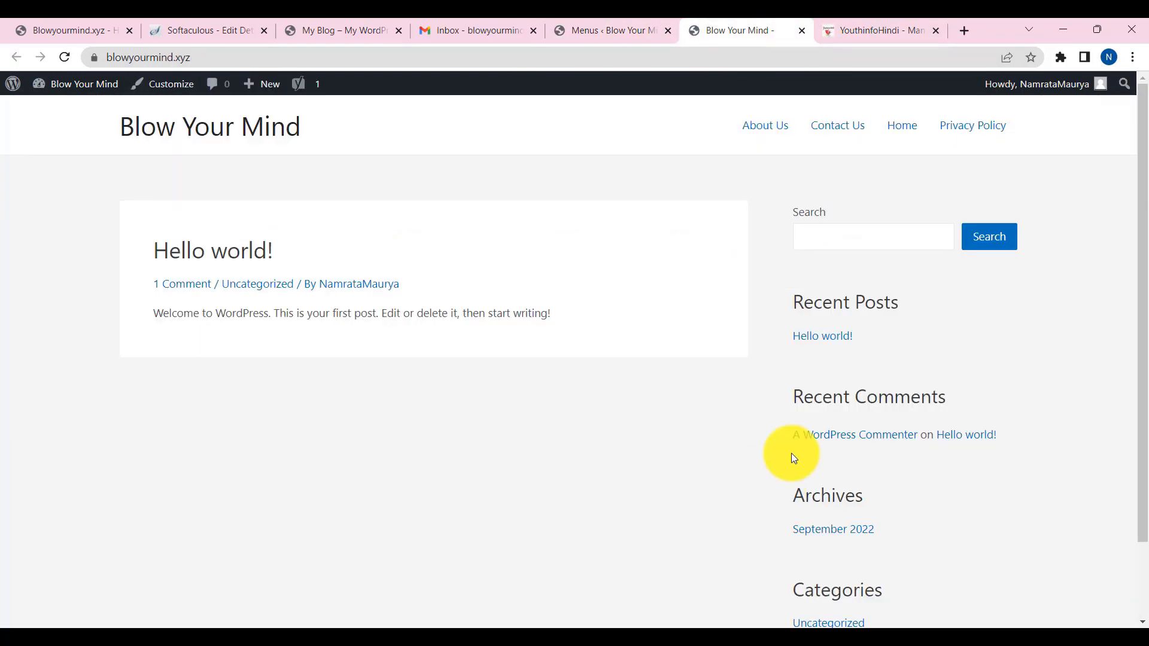
{"action": "left_click", "coordinate": [588, 36]}
- Bulk-delete Akismet Anti-Spam and Hello Dolly from Installed Plugins, then go to Posts
{"action": "mouse_move", "coordinate": [46, 407]}
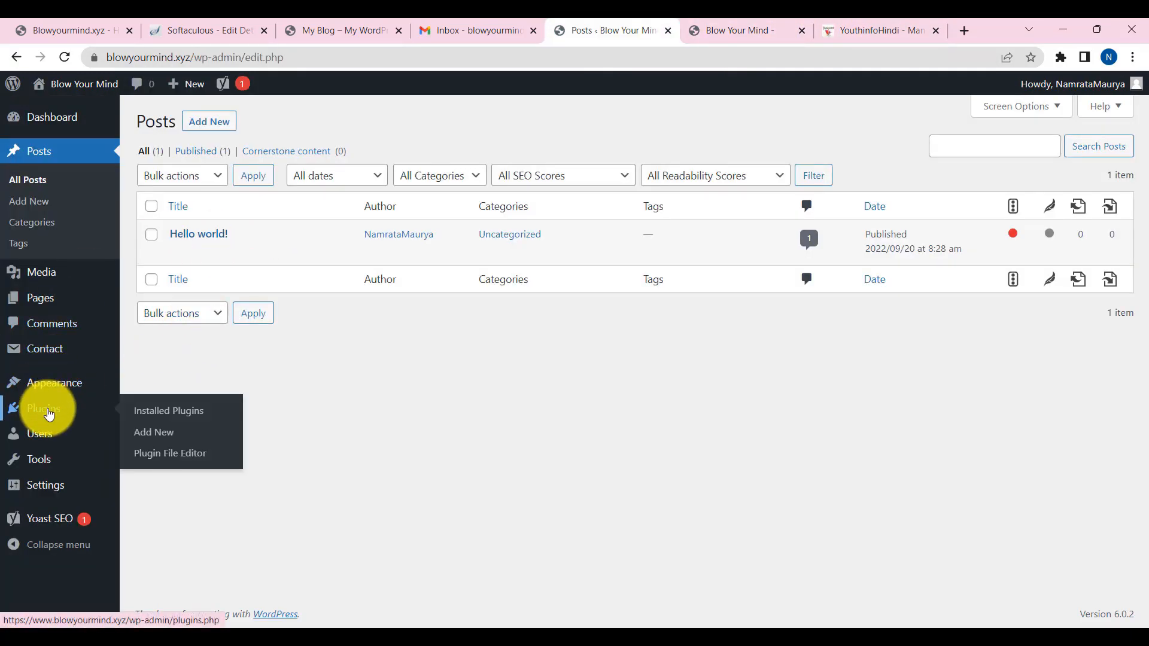
{"action": "left_click", "coordinate": [180, 414]}
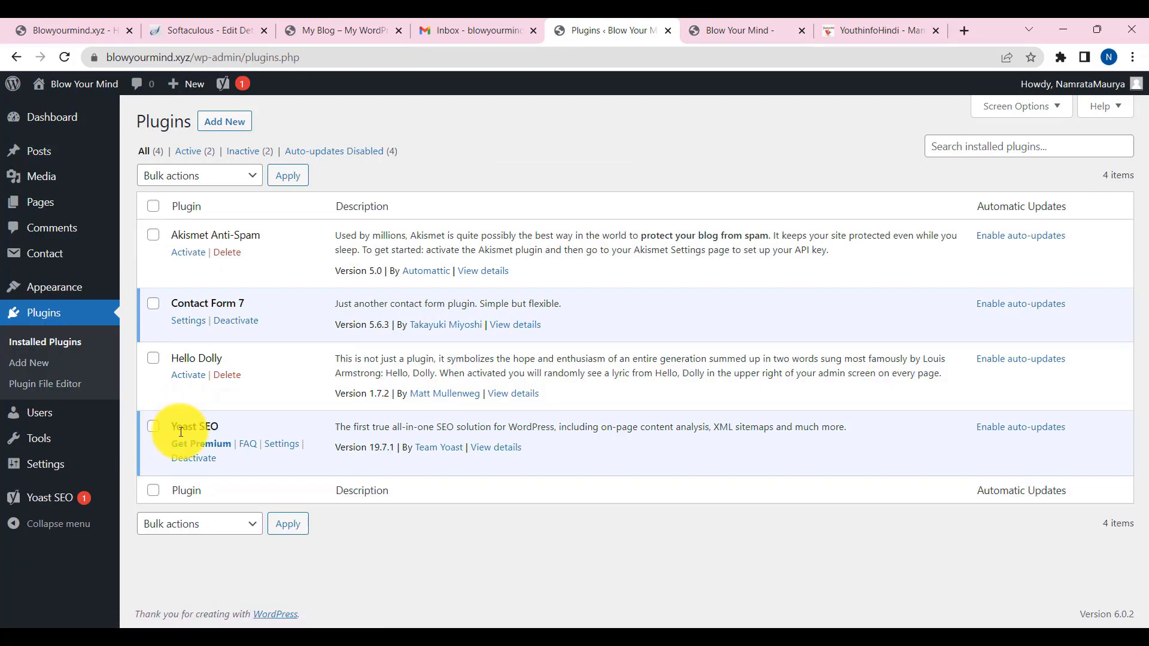
{"action": "left_click", "coordinate": [152, 359]}
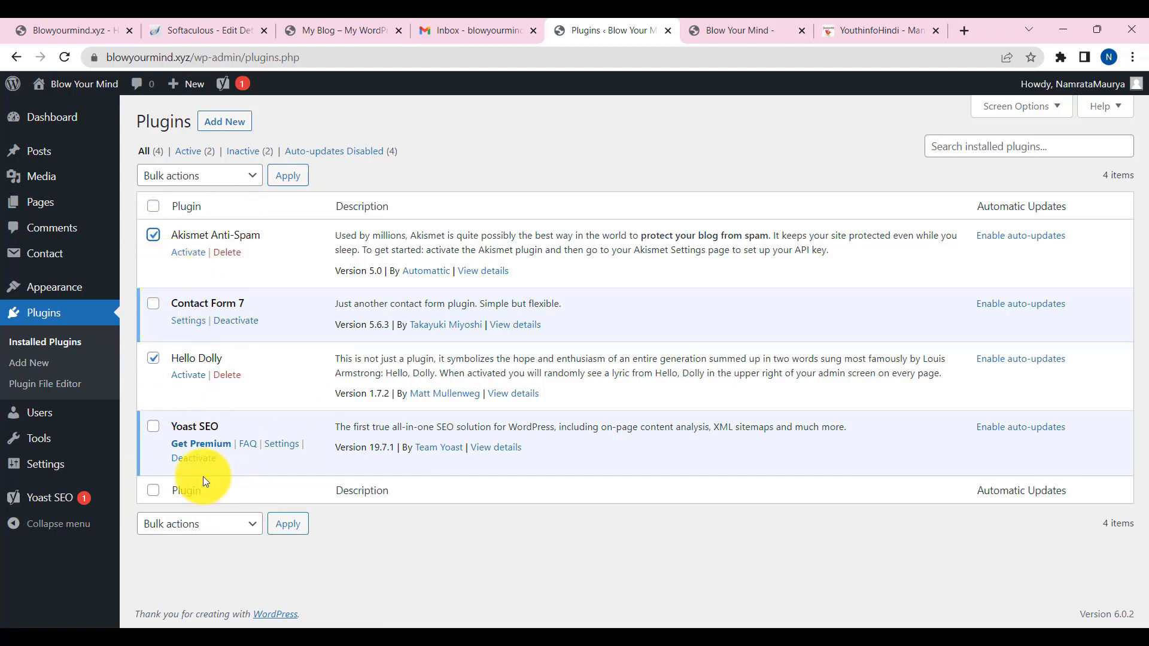
{"action": "left_click", "coordinate": [198, 523]}
{"action": "left_click", "coordinate": [175, 472]}
{"action": "left_click", "coordinate": [288, 523]}
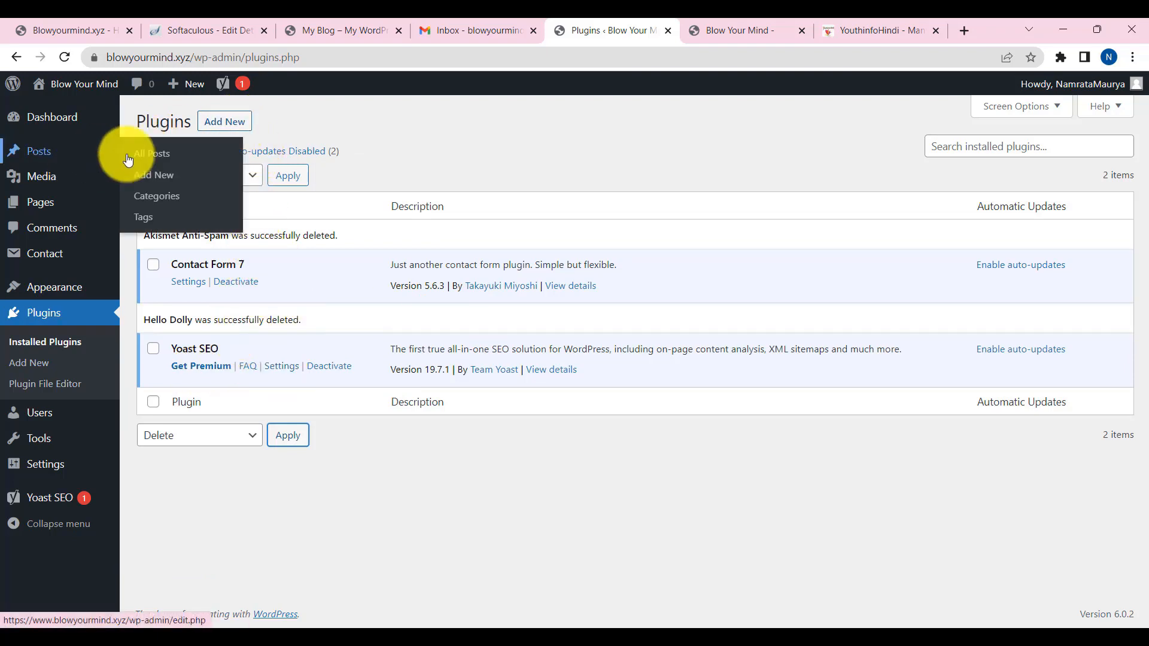
{"action": "left_click", "coordinate": [152, 160]}
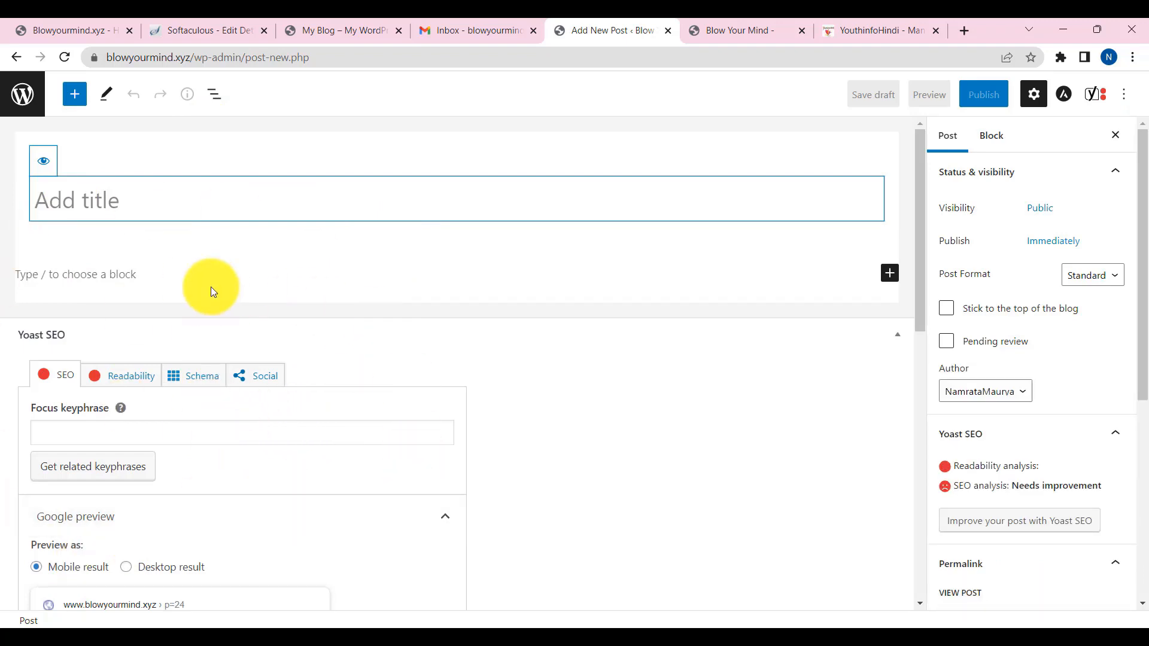
- Install and activate the Advanced Editor Tools plugin from Add New Plugins
{"action": "left_click", "coordinate": [18, 59]}
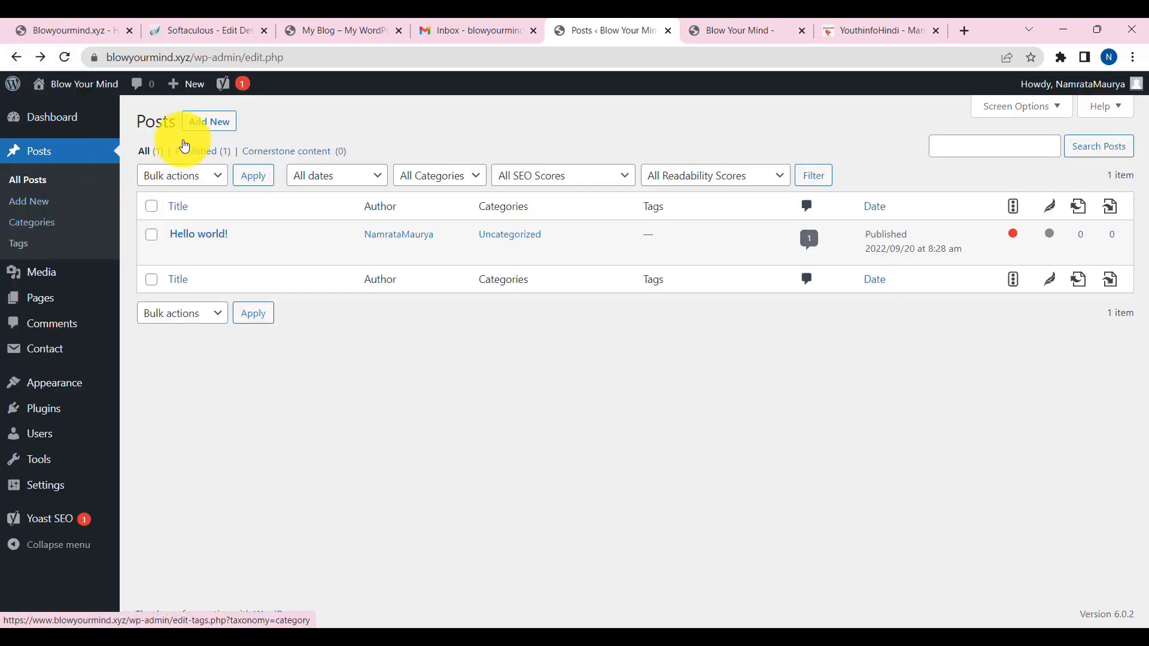
{"action": "mouse_move", "coordinate": [127, 413]}
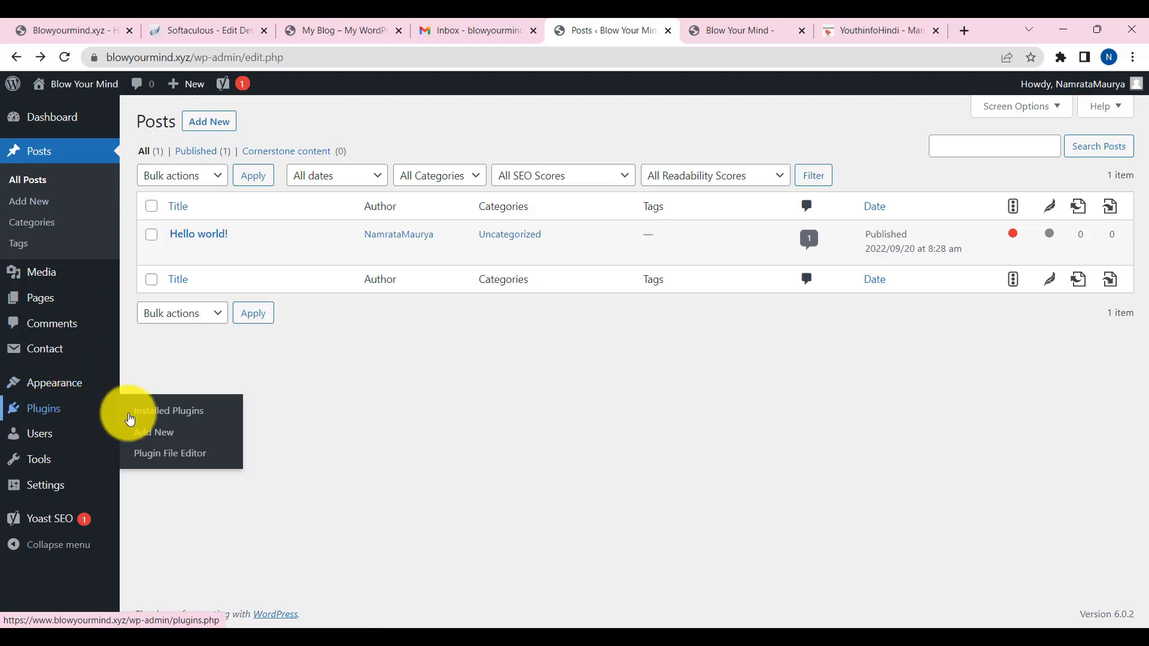
{"action": "left_click", "coordinate": [166, 419]}
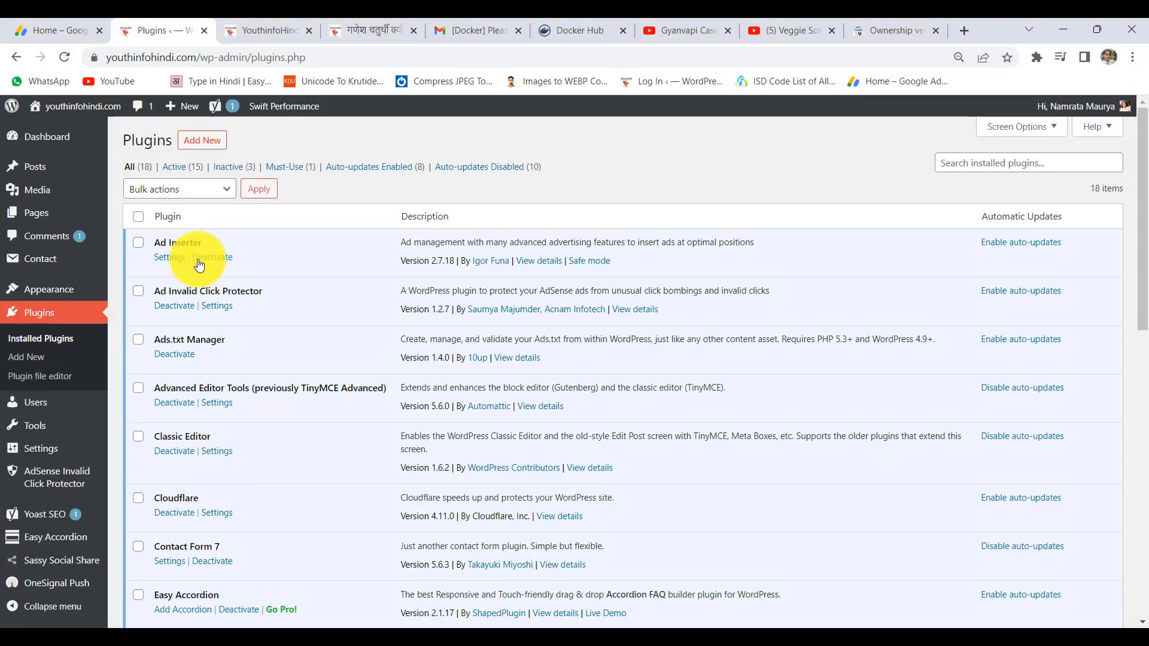
{"action": "scroll", "coordinate": [174, 488], "scroll_direction": "down", "scroll_amount": 3}
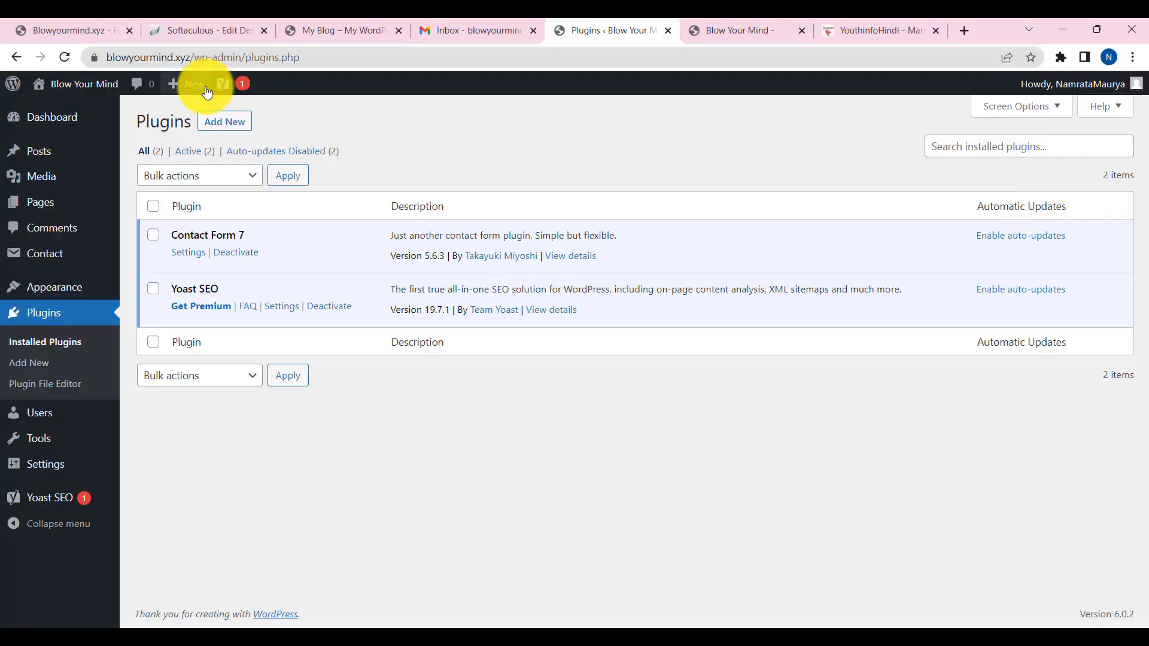
{"action": "left_click", "coordinate": [221, 126]}
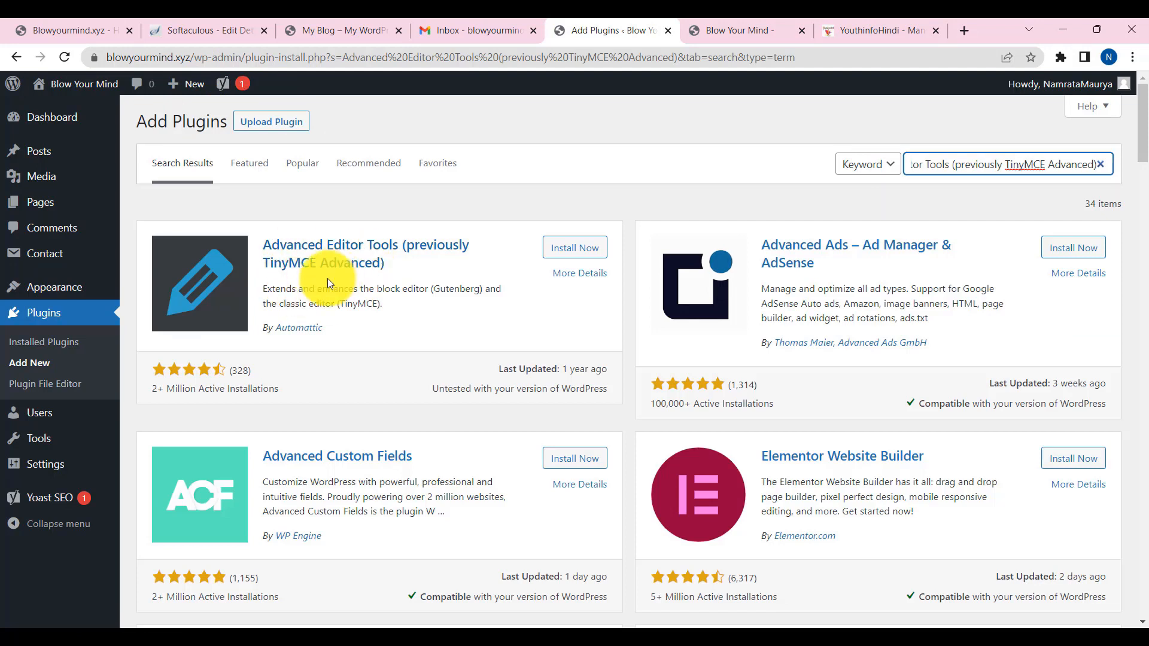
{"action": "left_click", "coordinate": [583, 248]}
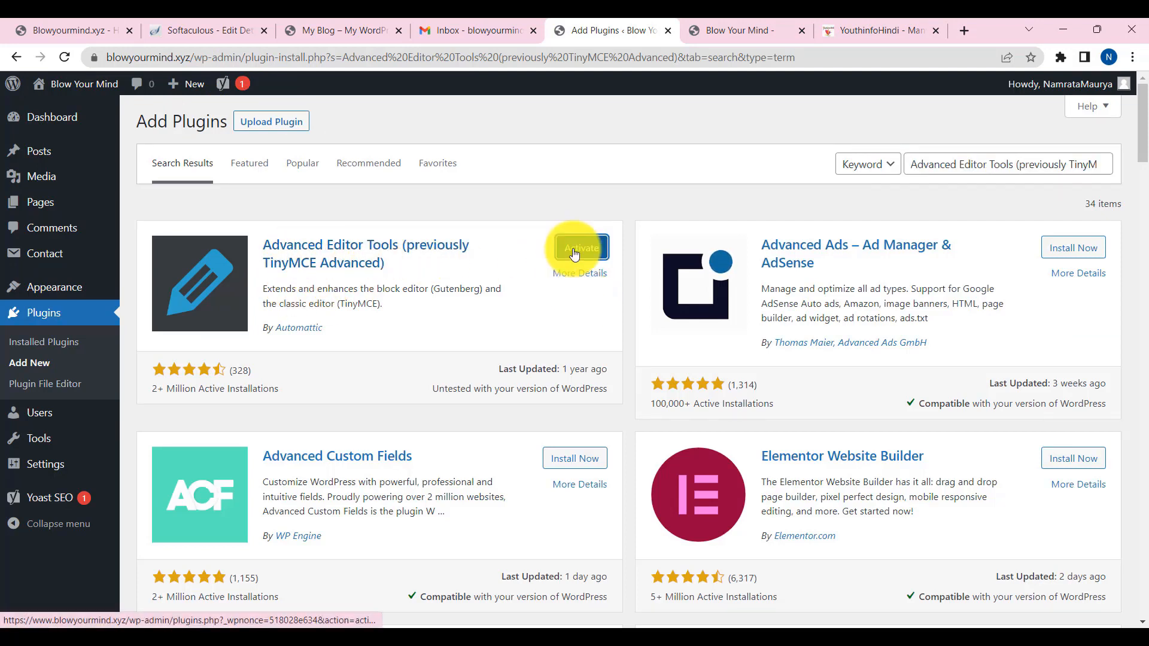
{"action": "left_click", "coordinate": [571, 254]}
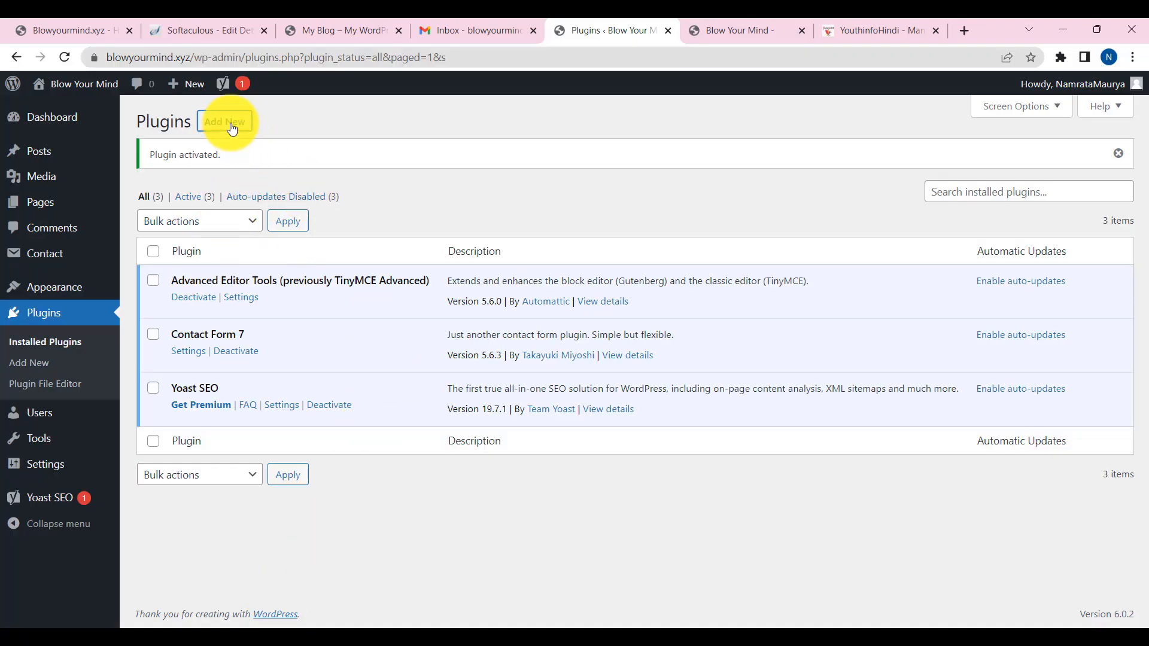
- Search the plugin directory for 'cl', then install and activate Classic Editor
{"action": "left_click", "coordinate": [233, 129]}
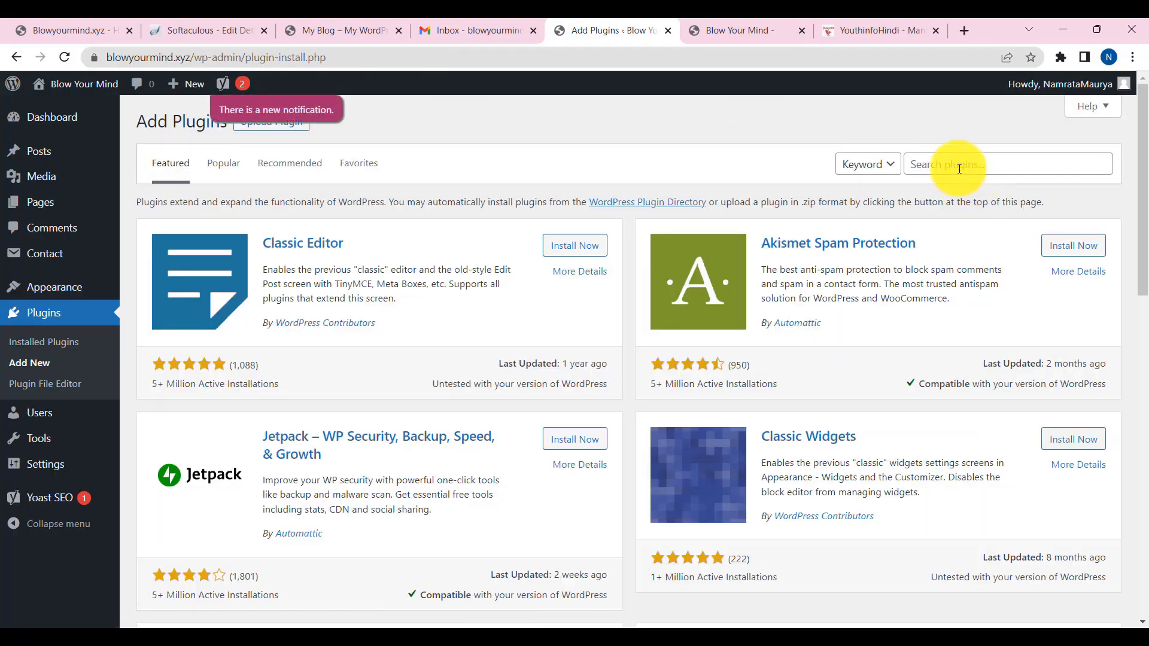
{"action": "left_click", "coordinate": [959, 168]}
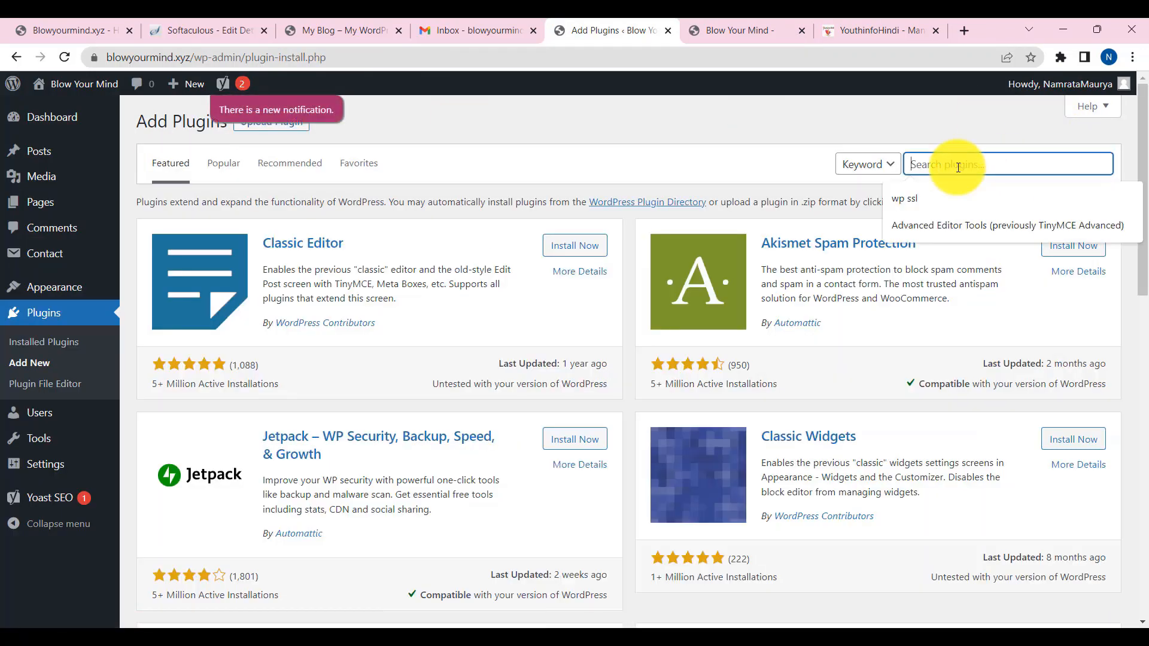
{"action": "type", "text": "classic"}
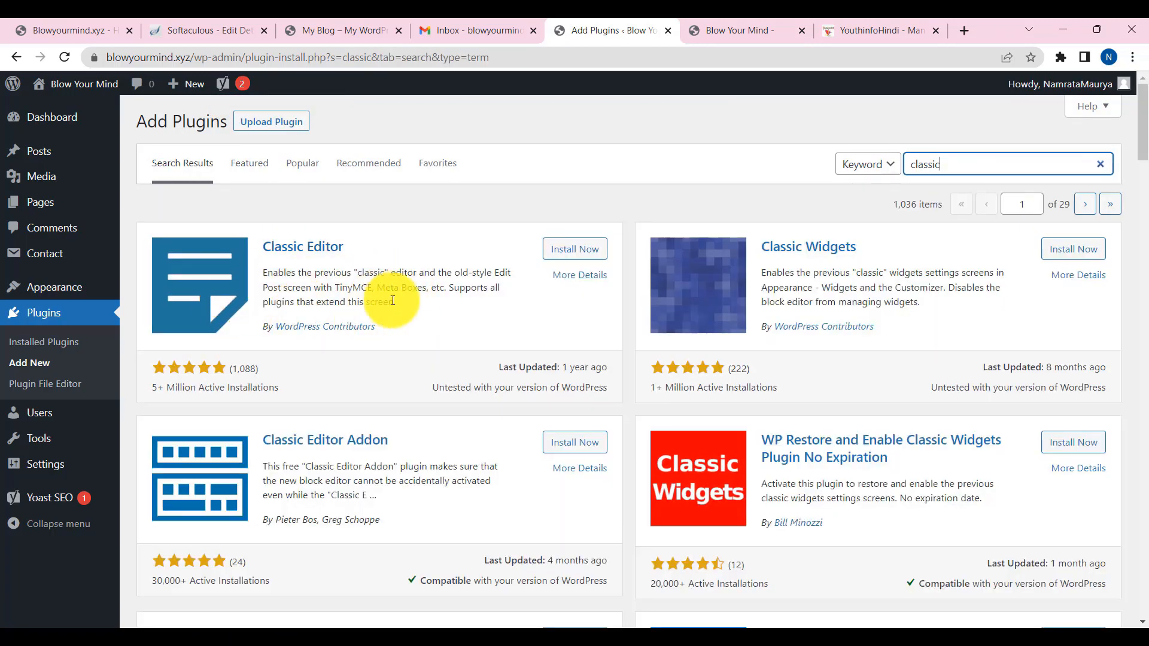
{"action": "left_click", "coordinate": [577, 258]}
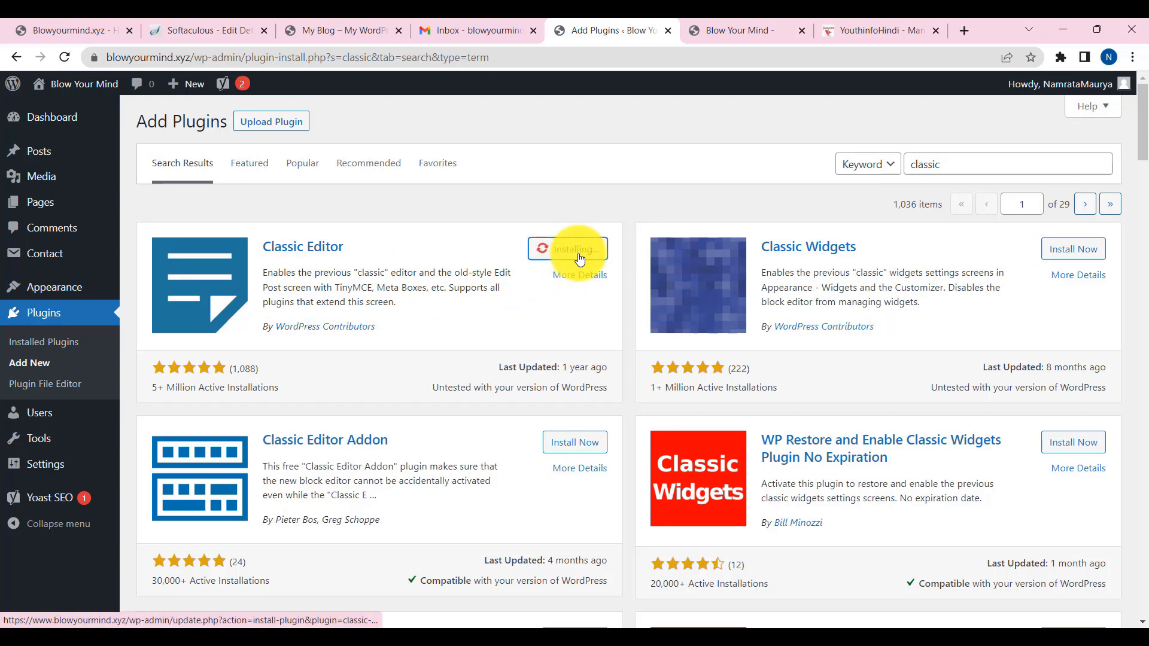
{"action": "left_click", "coordinate": [567, 249]}
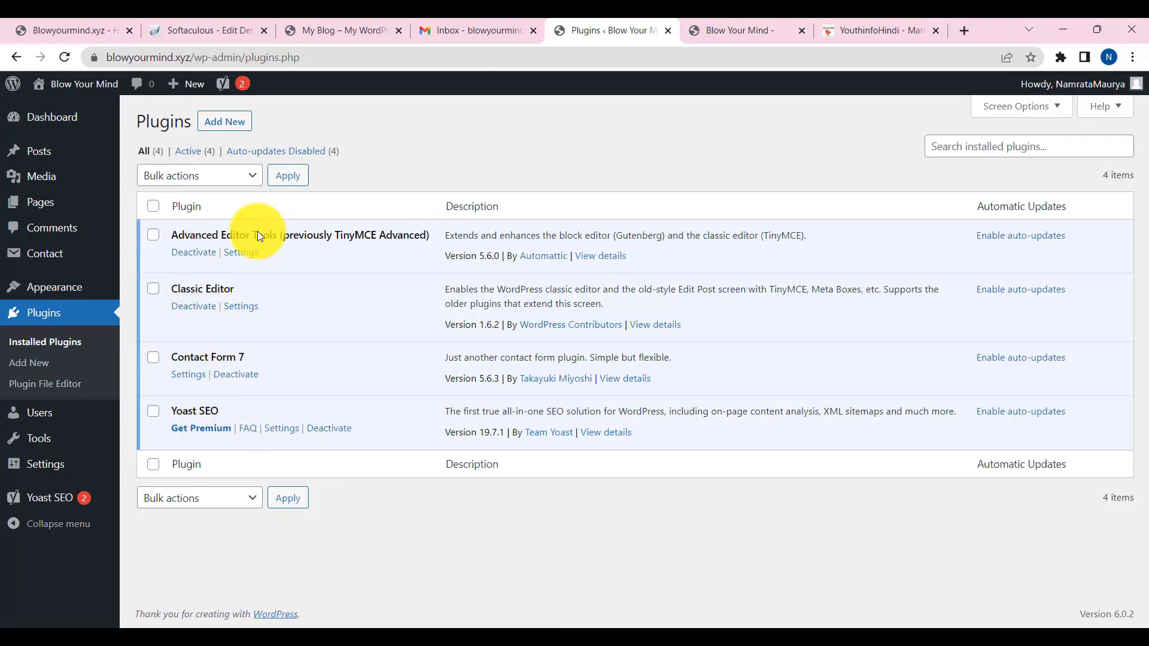
{"action": "mouse_move", "coordinate": [121, 151]}
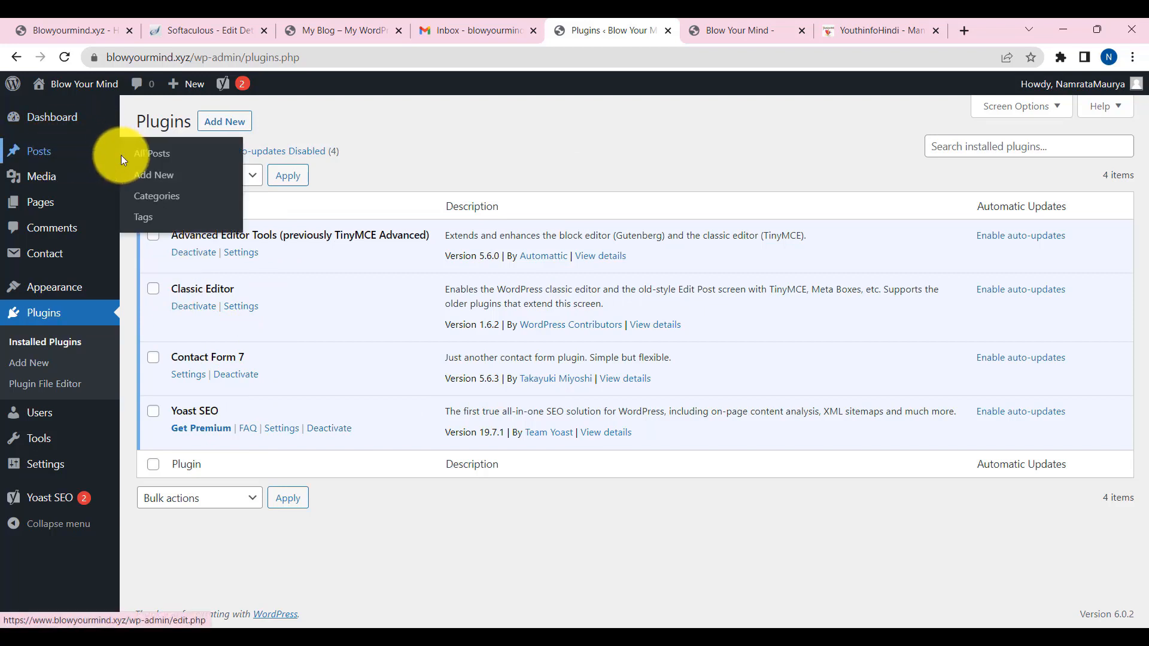
{"action": "left_click", "coordinate": [166, 181]}
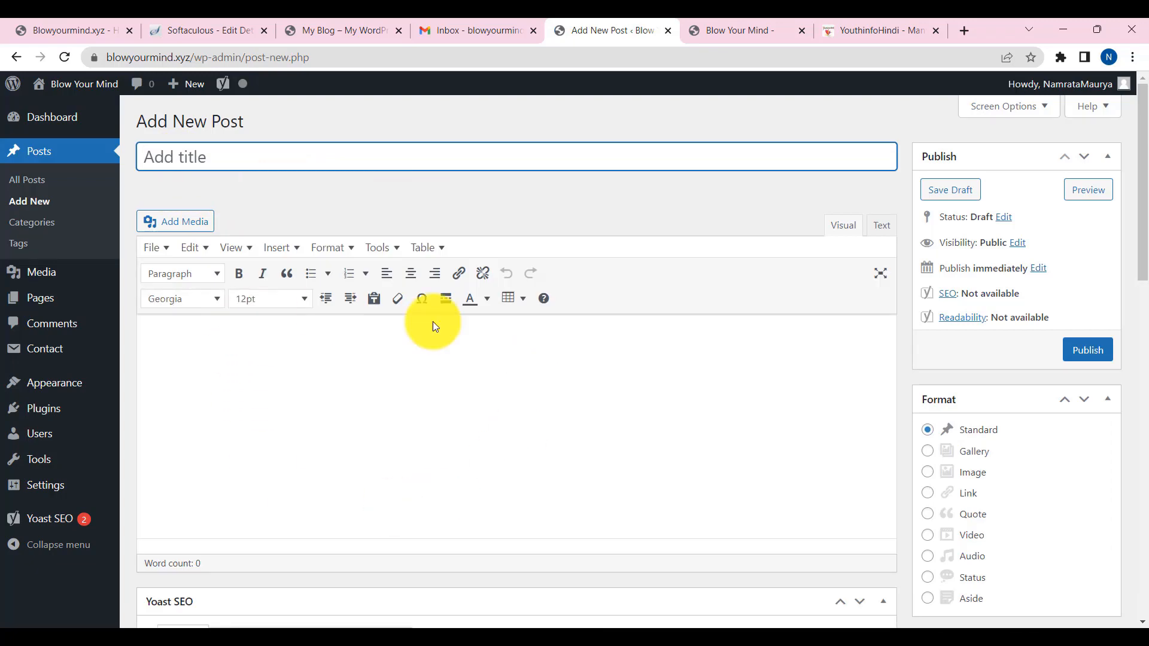
{"action": "scroll", "coordinate": [519, 430], "scroll_direction": "down", "scroll_amount": 10}
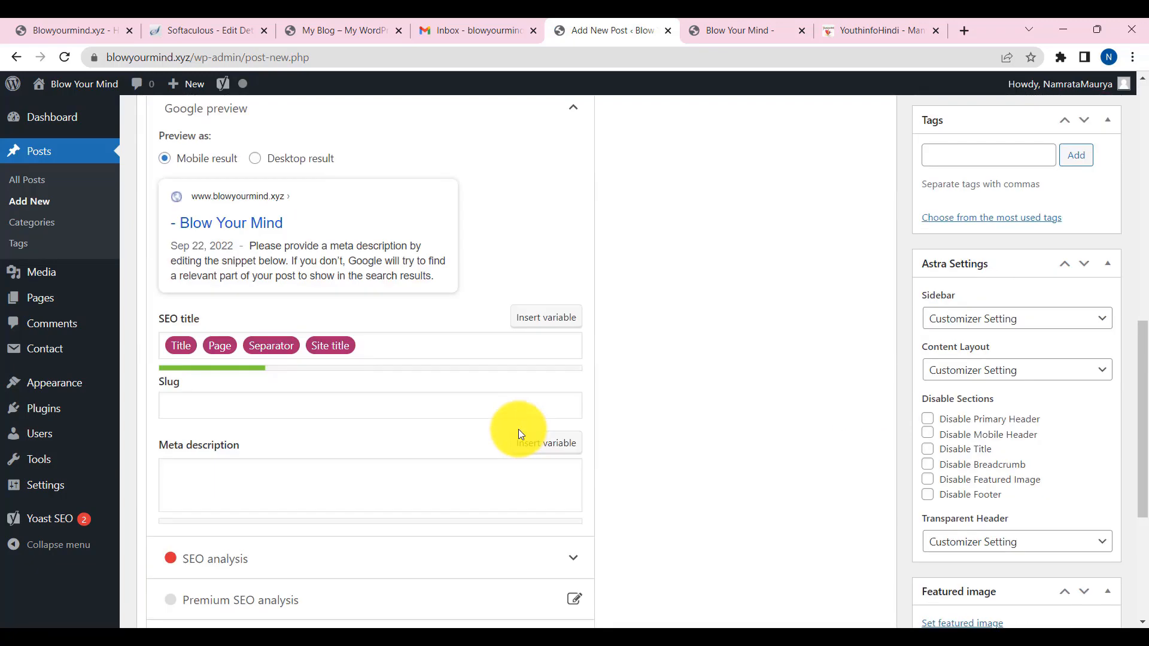
{"action": "scroll", "coordinate": [518, 429], "scroll_direction": "up", "scroll_amount": 10}
{"action": "left_click", "coordinate": [209, 161]}
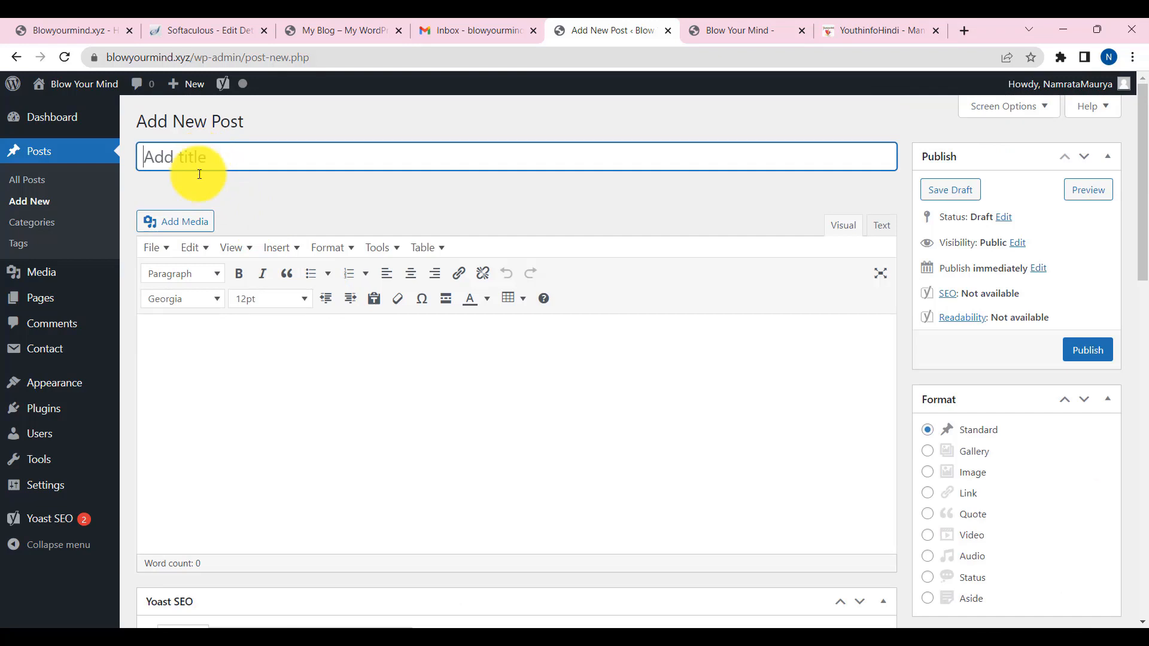
{"action": "left_click", "coordinate": [195, 320]}
{"action": "scroll", "coordinate": [333, 418], "scroll_direction": "down", "scroll_amount": 2}
{"action": "scroll", "coordinate": [328, 426], "scroll_direction": "down", "scroll_amount": 5}
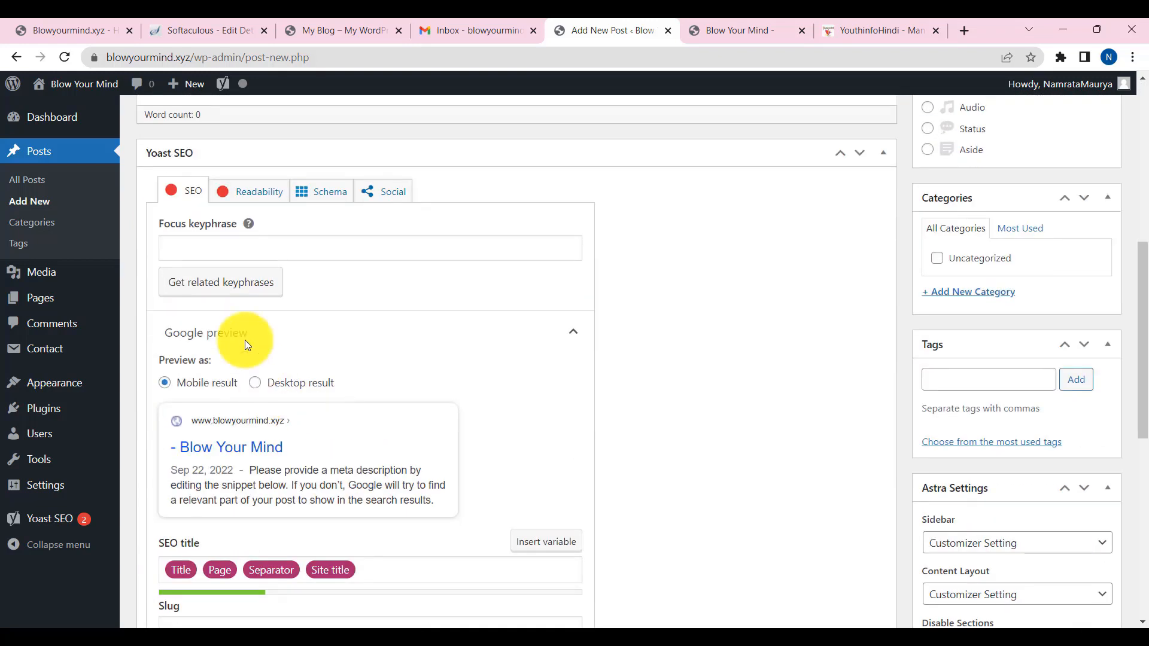
{"action": "left_click", "coordinate": [194, 251]}
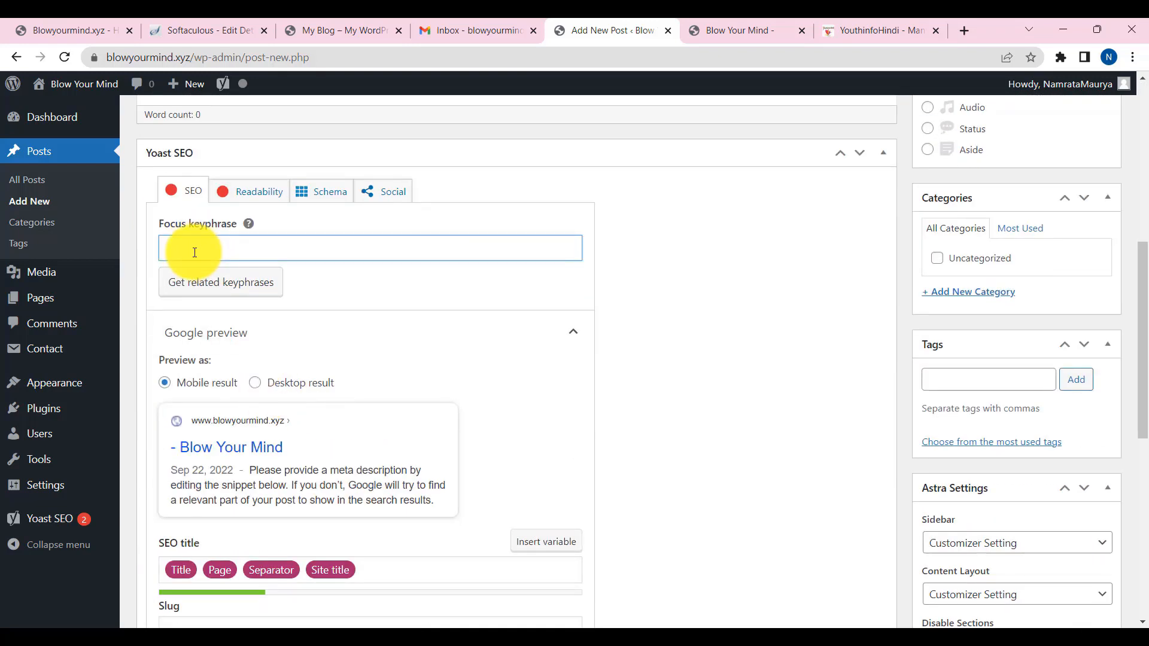
{"action": "scroll", "coordinate": [194, 252], "scroll_direction": "down", "scroll_amount": 5}
{"action": "left_click", "coordinate": [210, 331]}
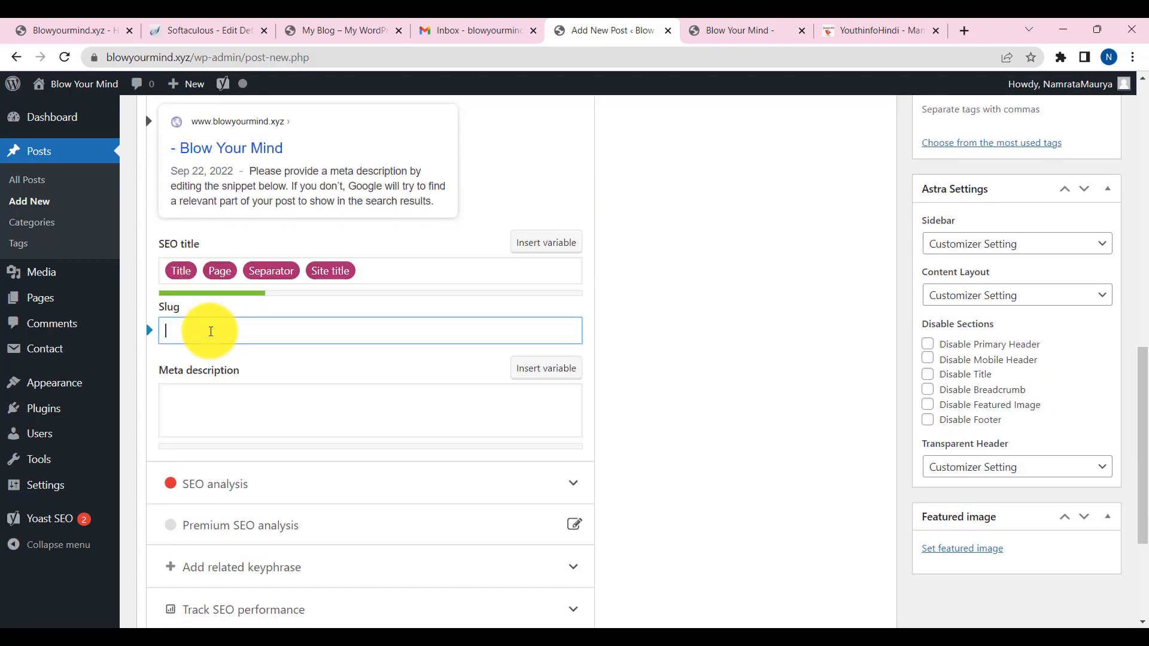
{"action": "type", "text": "jhdbvcm c b"}
{"action": "left_click_drag", "start_coordinate": [264, 335], "coordinate": [84, 338]}
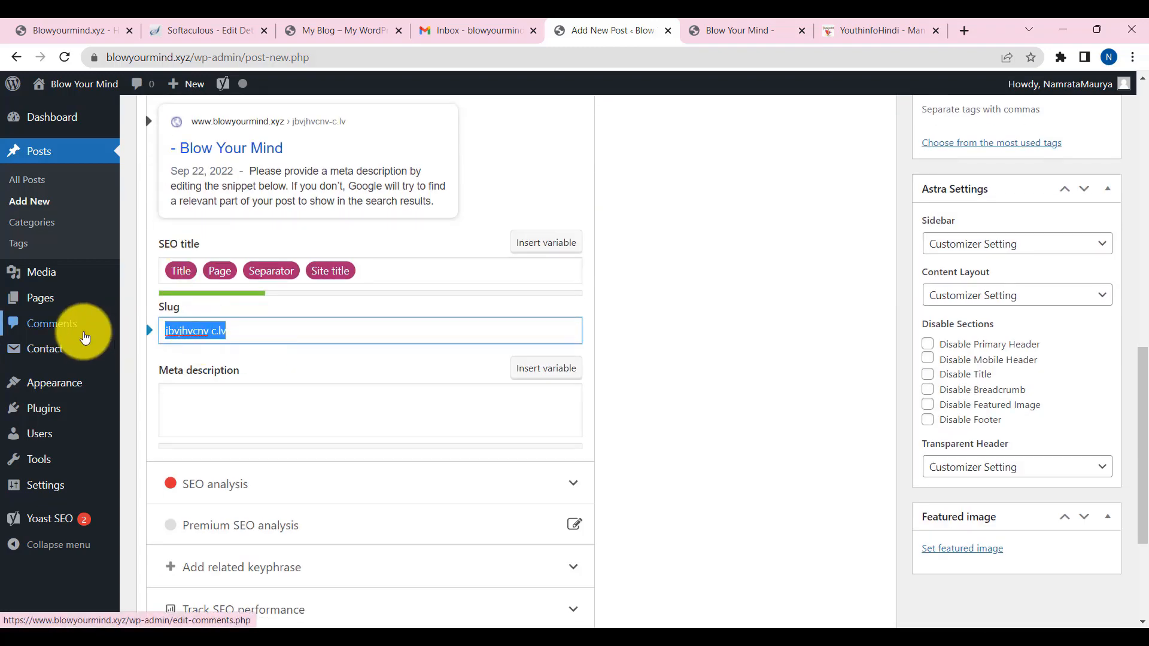
{"action": "key", "text": "BackSpace"}
{"action": "left_click", "coordinate": [195, 396]}
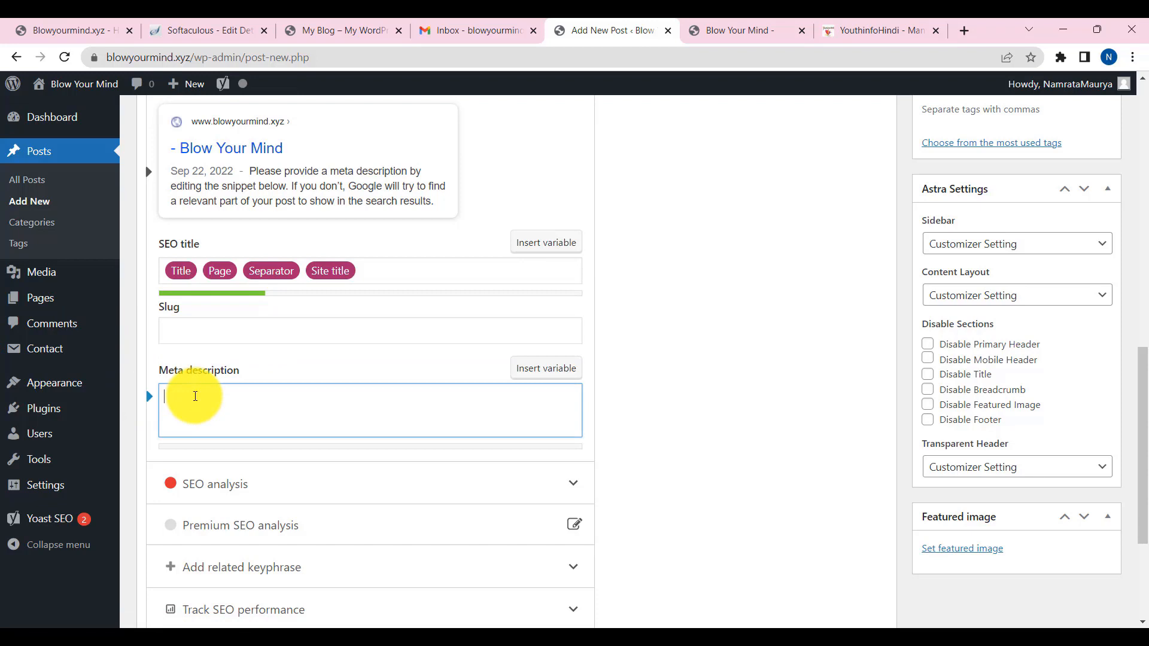
{"action": "scroll", "coordinate": [228, 380], "scroll_direction": "up", "scroll_amount": 2}
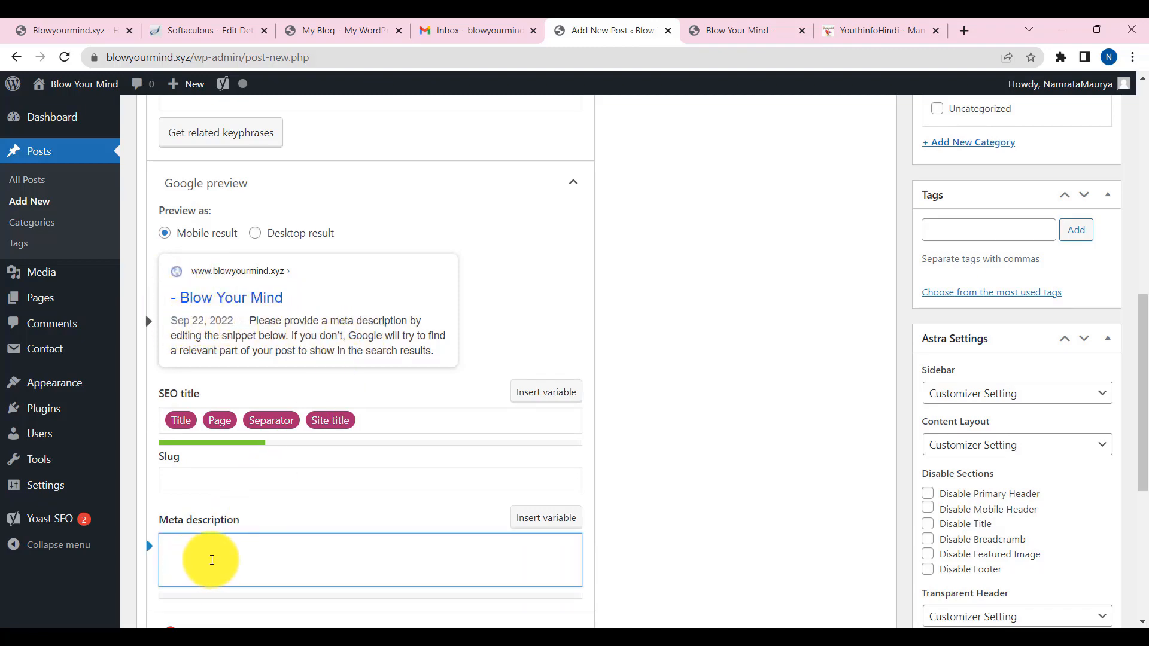
{"action": "scroll", "coordinate": [263, 563], "scroll_direction": "down", "scroll_amount": 5}
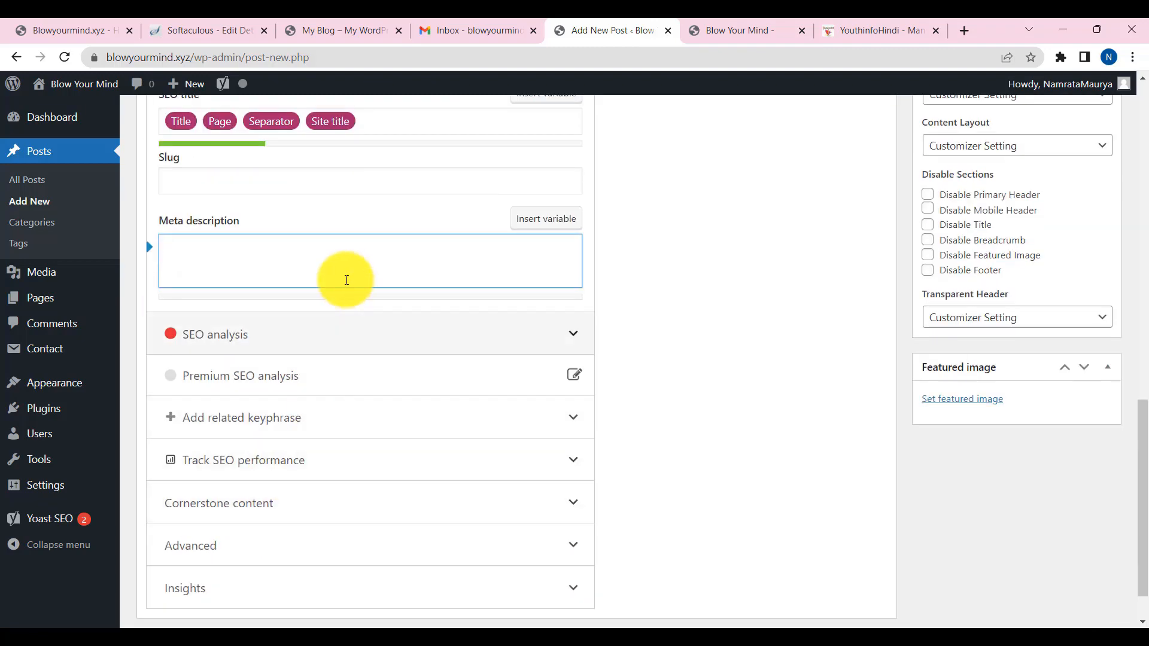
{"action": "scroll", "coordinate": [962, 462], "scroll_direction": "up", "scroll_amount": 9}
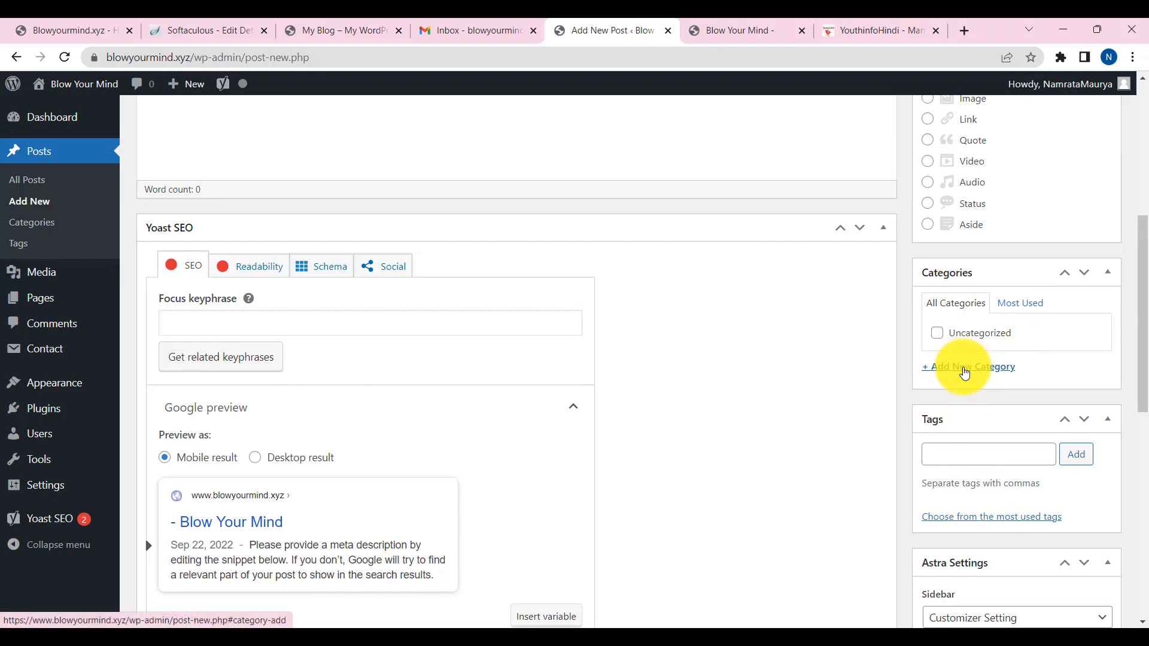
{"action": "scroll", "coordinate": [963, 375], "scroll_direction": "up", "scroll_amount": 6}
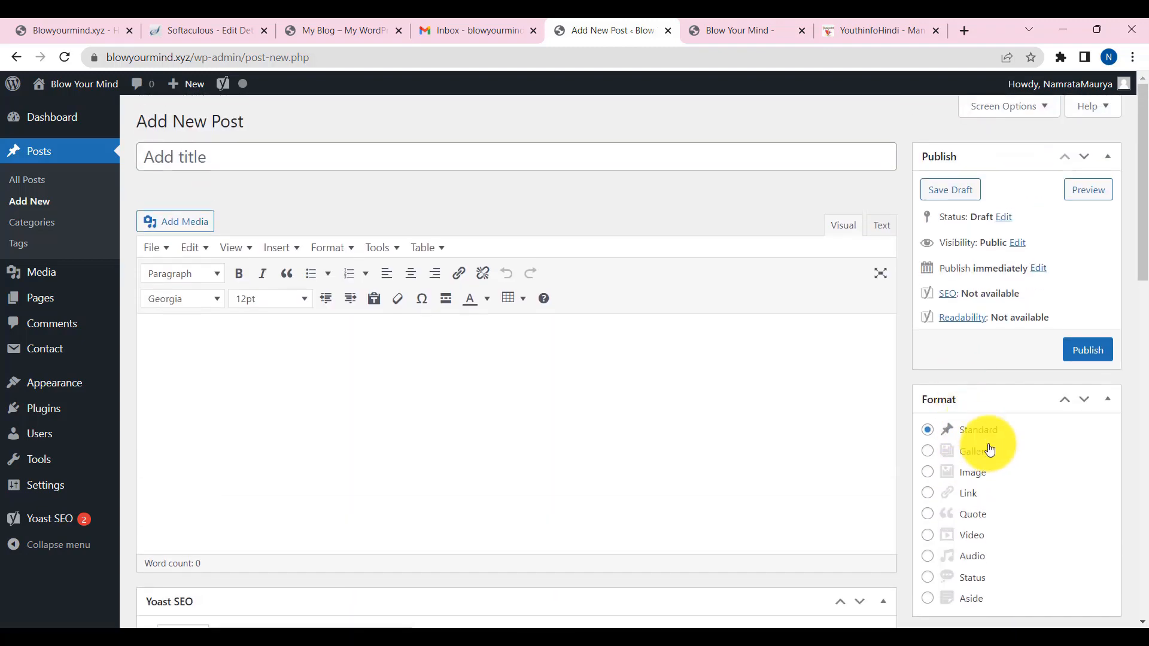
{"action": "scroll", "coordinate": [993, 442], "scroll_direction": "down", "scroll_amount": 6}
{"action": "scroll", "coordinate": [993, 418], "scroll_direction": "down", "scroll_amount": 3}
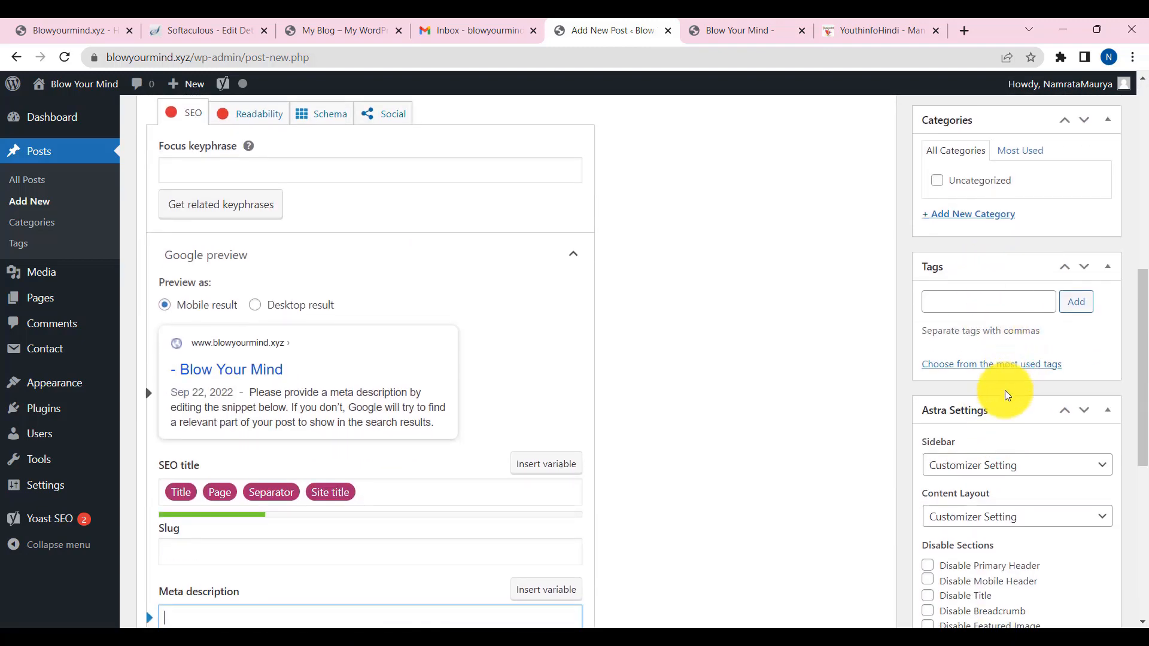
{"action": "scroll", "coordinate": [1005, 390], "scroll_direction": "down", "scroll_amount": 5}
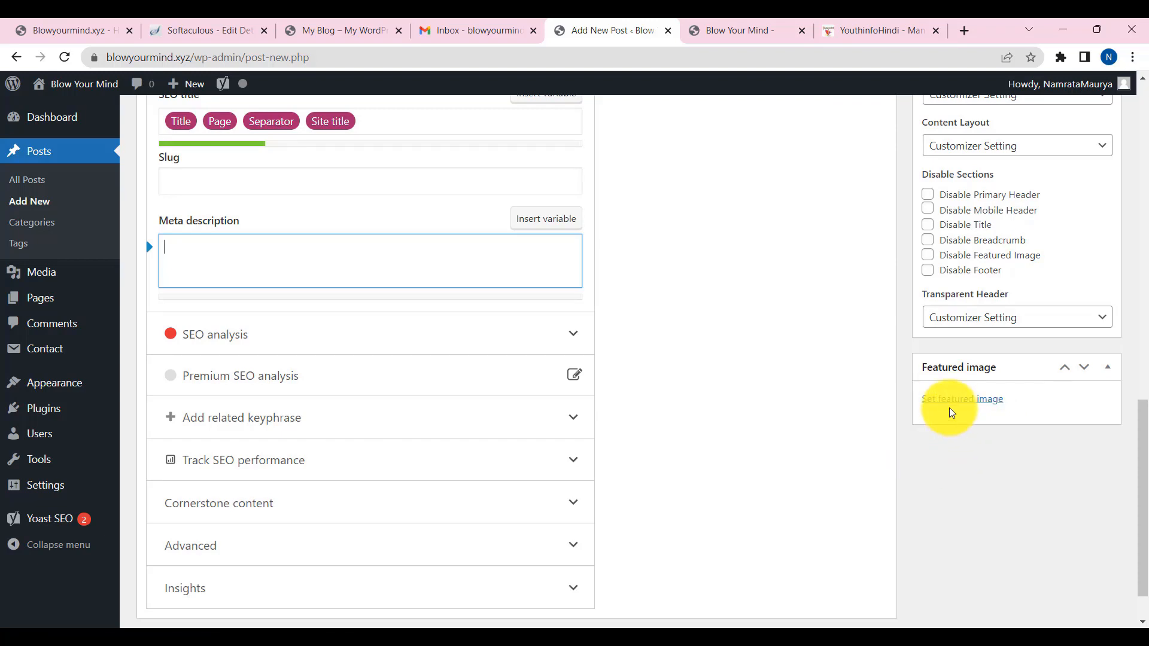
{"action": "left_click", "coordinate": [976, 398]}
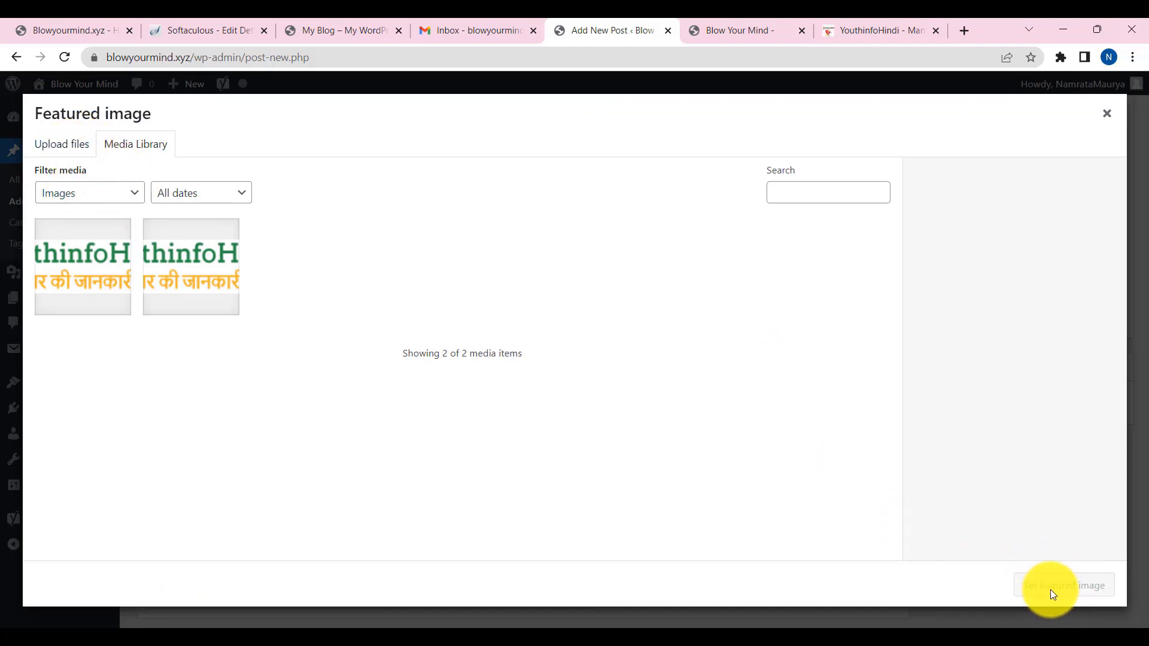
{"action": "key", "text": "Escape"}
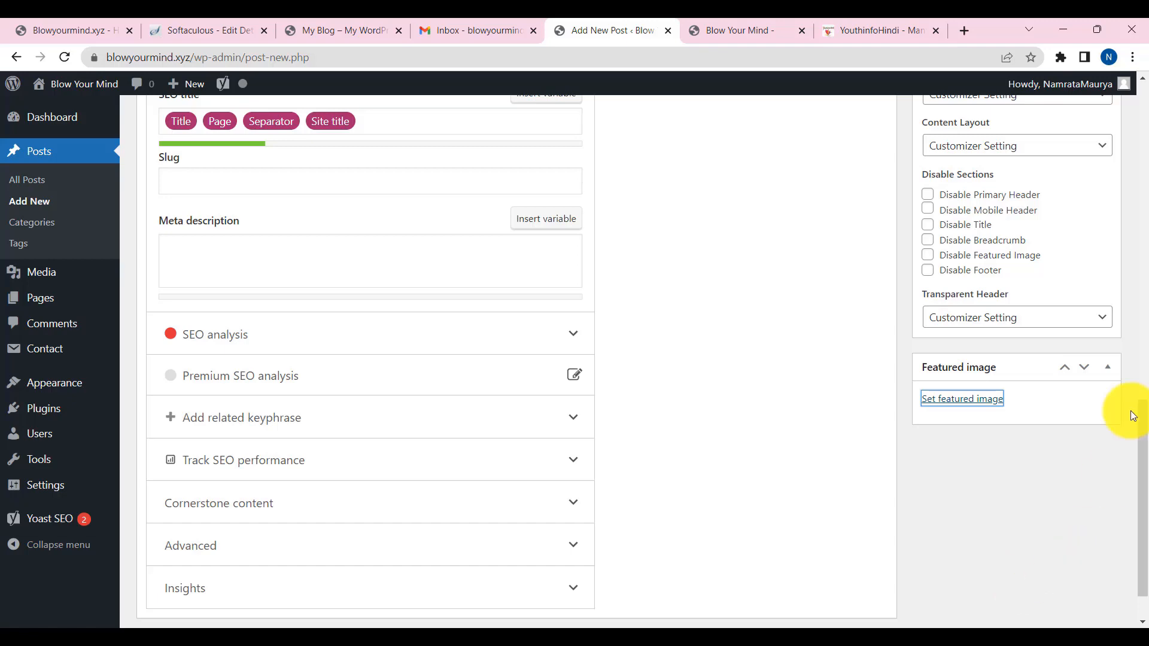
{"action": "scroll", "coordinate": [630, 472], "scroll_direction": "up", "scroll_amount": 10}
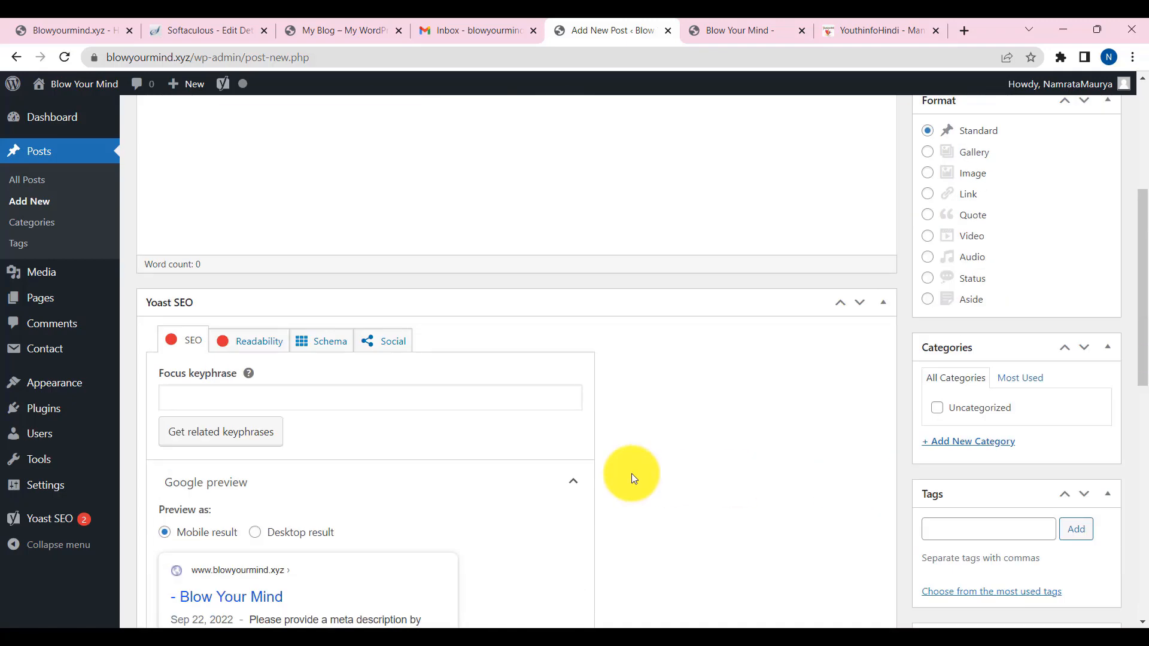
{"action": "scroll", "coordinate": [630, 472], "scroll_direction": "up", "scroll_amount": 5}
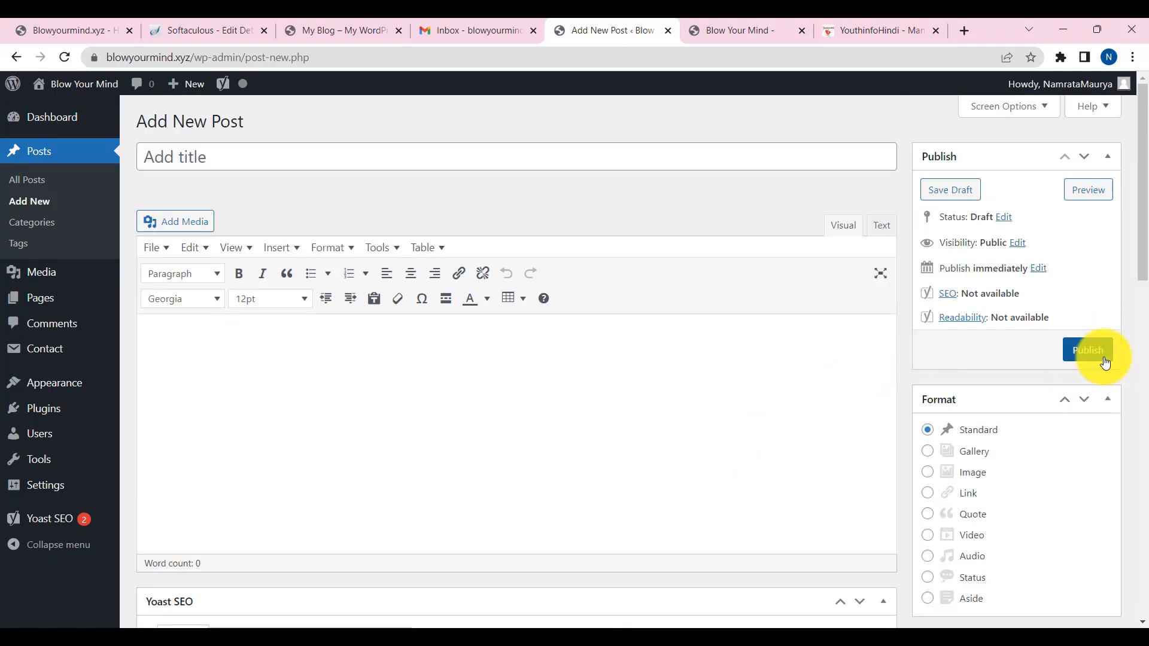
{"action": "scroll", "coordinate": [174, 261], "scroll_direction": "down", "scroll_amount": 6}
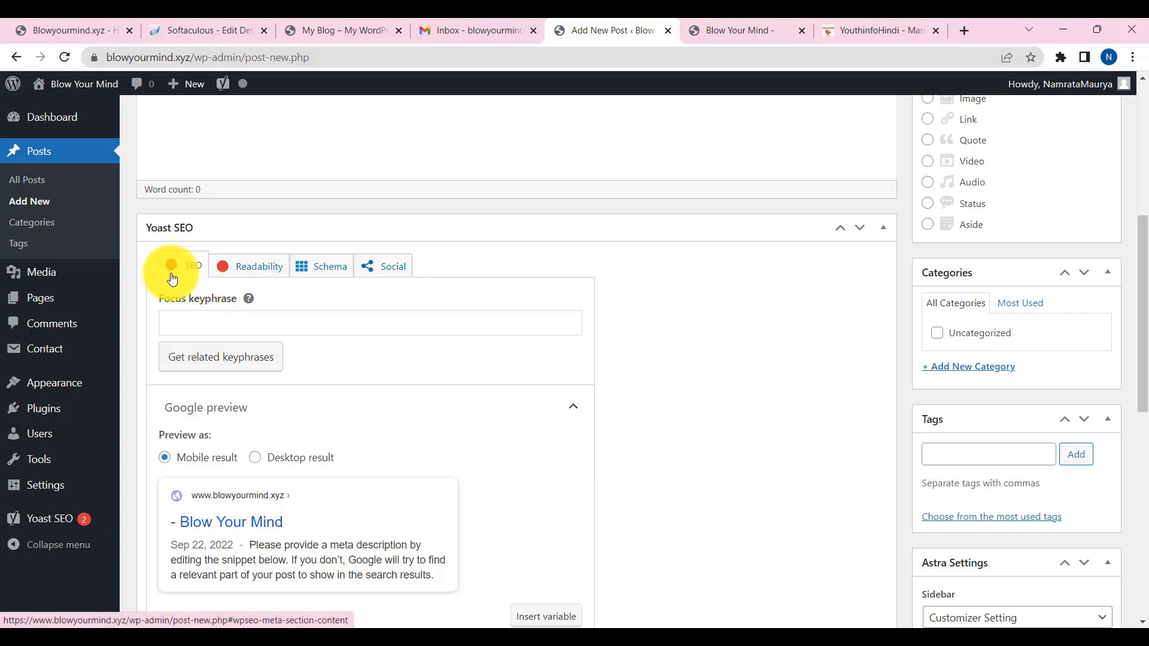
{"action": "scroll", "coordinate": [418, 353], "scroll_direction": "up", "scroll_amount": 4}
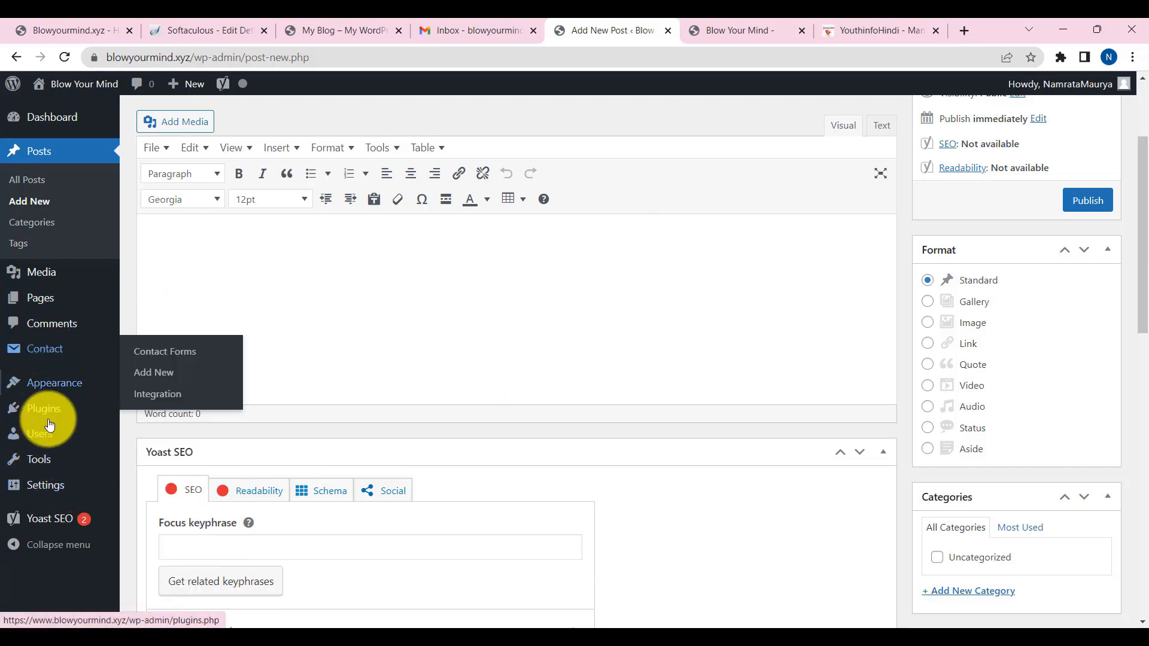
- Search plugins for 'on', install and activate OneSignal Push Notifications, and open its setup page
{"action": "mouse_move", "coordinate": [52, 410]}
{"action": "left_click", "coordinate": [159, 440]}
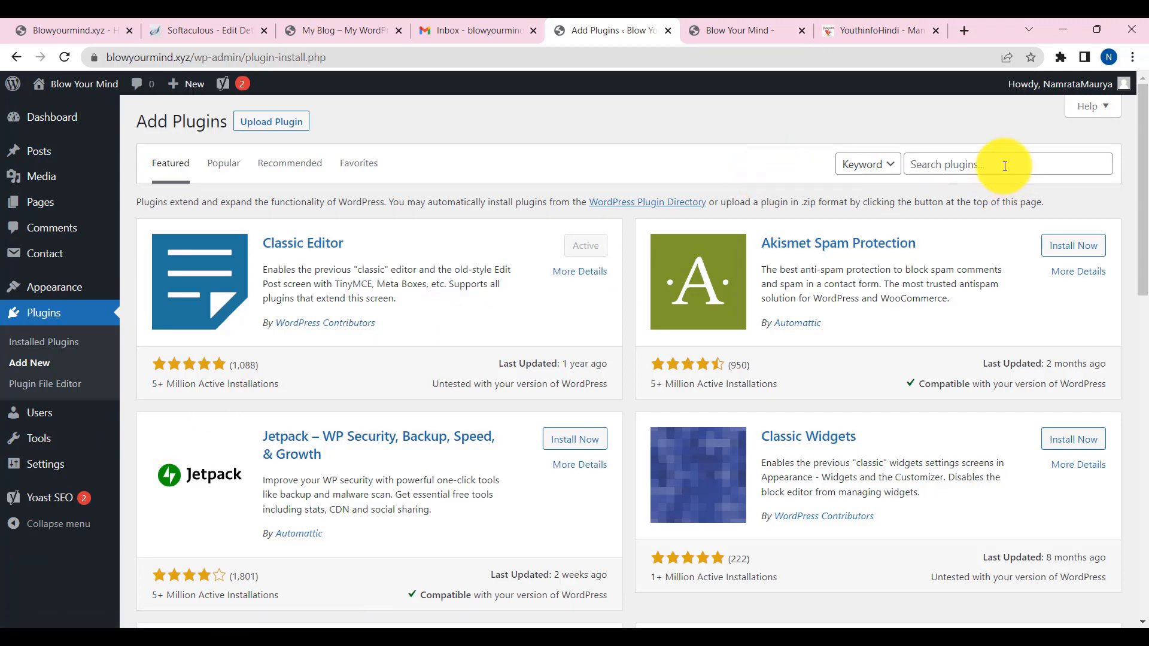
{"action": "left_click", "coordinate": [1003, 164]}
{"action": "type", "text": "on"}
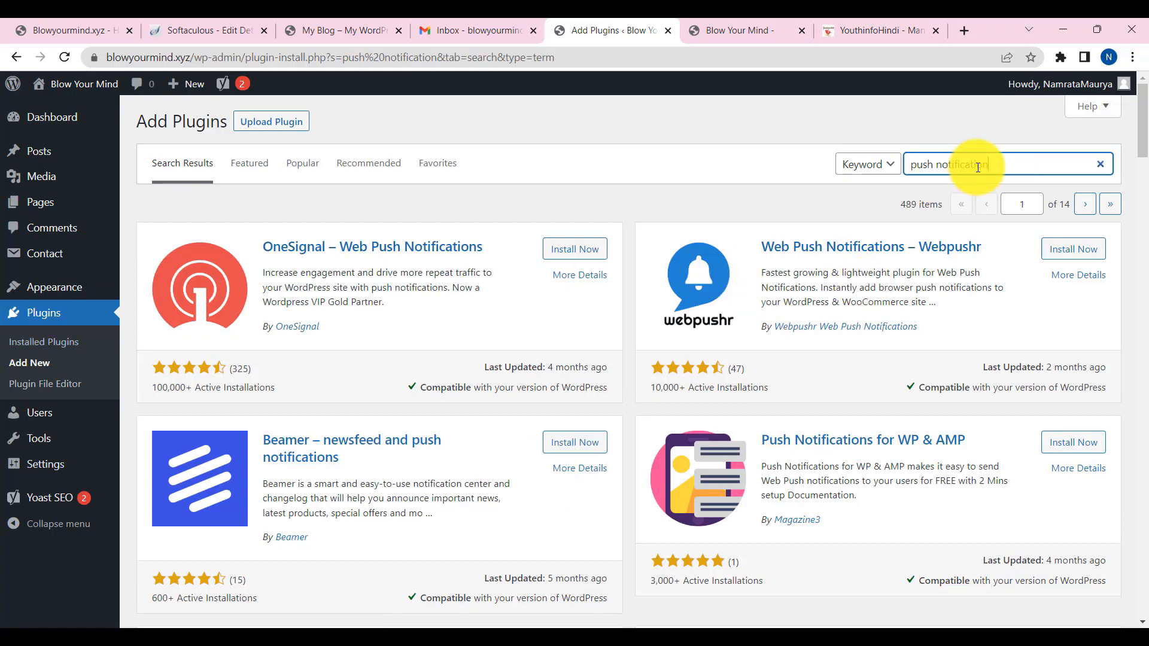
{"action": "left_click", "coordinate": [573, 250]}
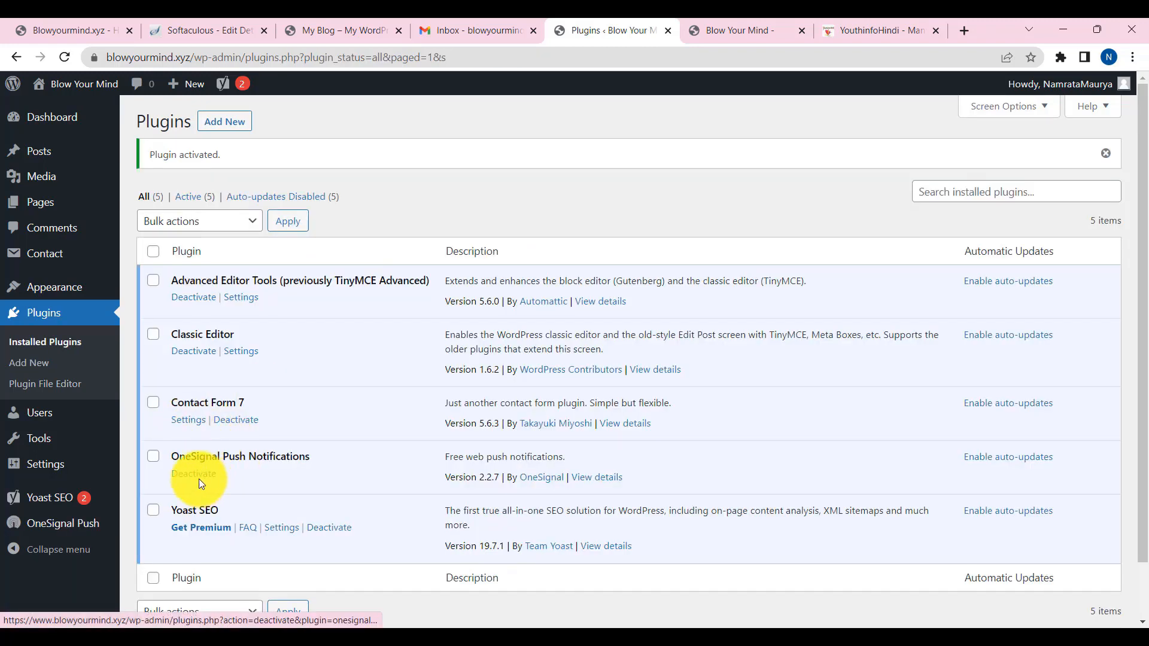
{"action": "left_click", "coordinate": [57, 527]}
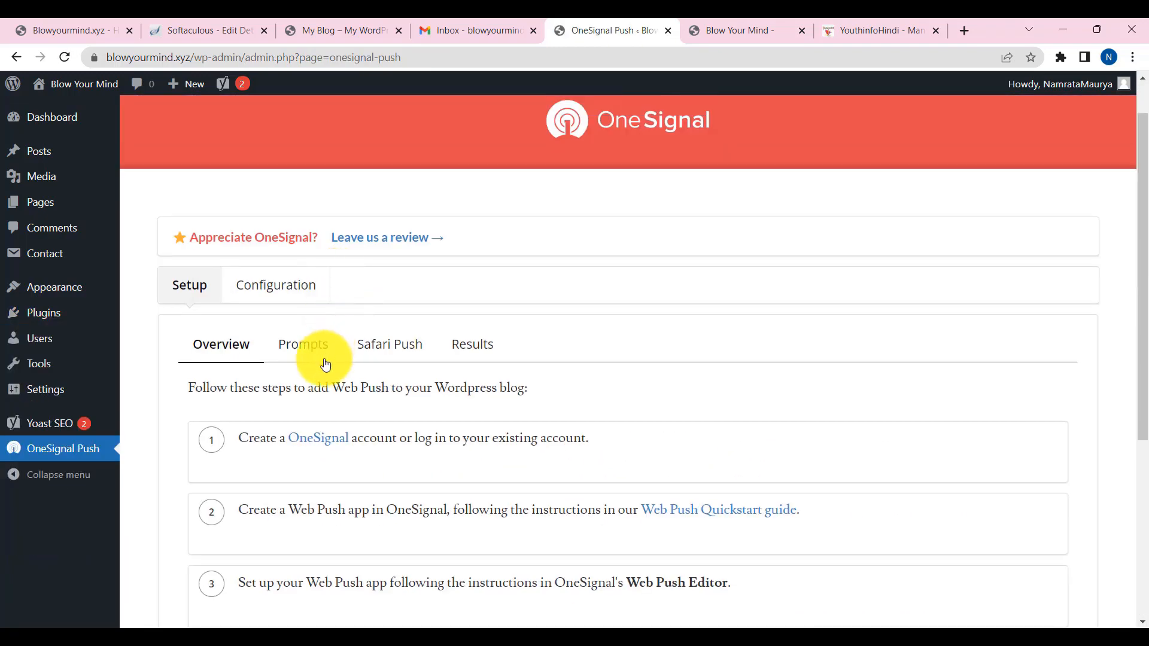
{"action": "scroll", "coordinate": [326, 364], "scroll_direction": "down", "scroll_amount": 2}
{"action": "left_click_drag", "start_coordinate": [236, 288], "coordinate": [537, 289]}
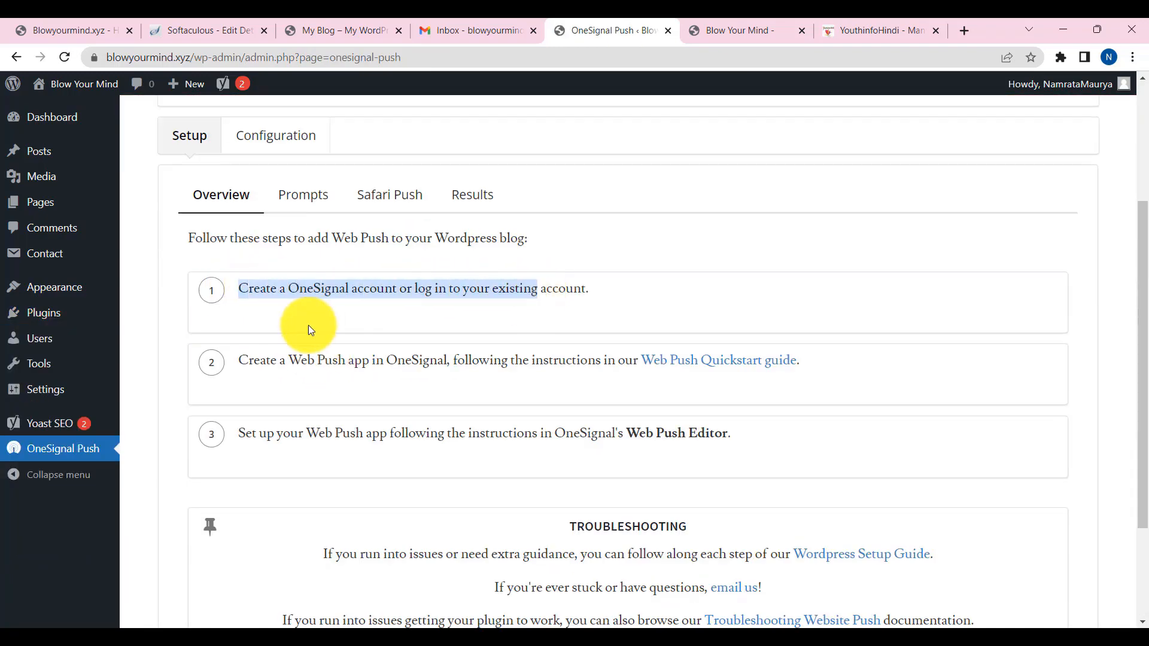
- Go to onesignal.com, start signing up, and enter the site's e-mail address
{"action": "left_click", "coordinate": [963, 31]}
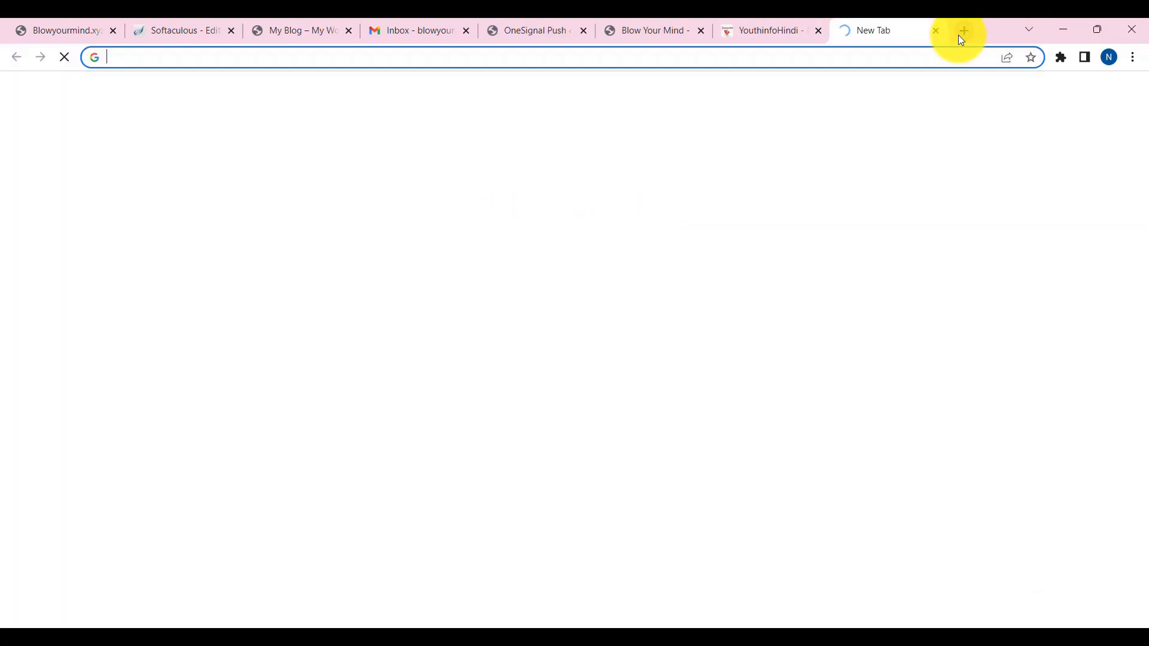
{"action": "type", "text": "onesig"}
{"action": "key", "text": "Return"}
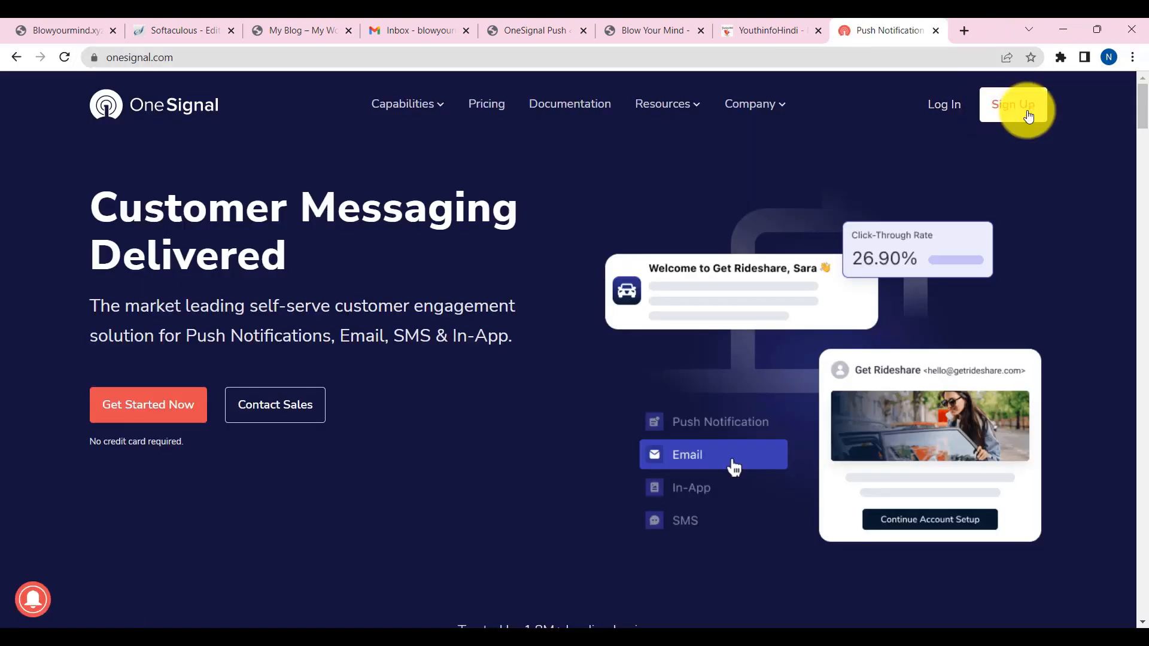
{"action": "left_click", "coordinate": [1013, 110]}
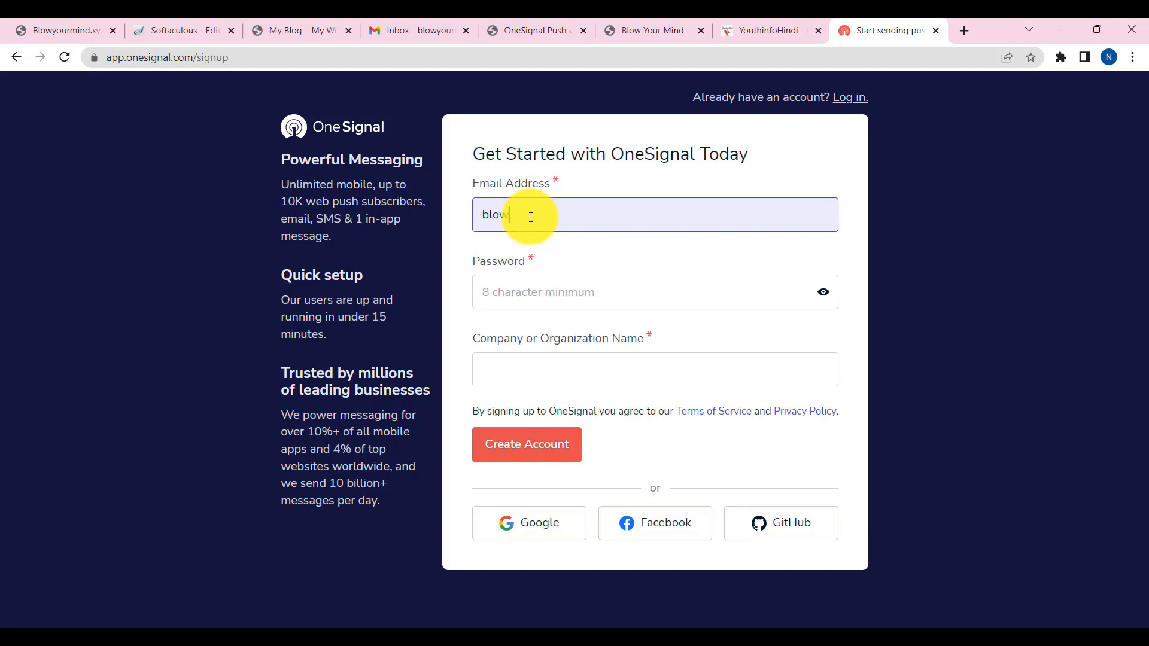
{"action": "left_click", "coordinate": [530, 217]}
{"action": "key", "text": "Tab"}
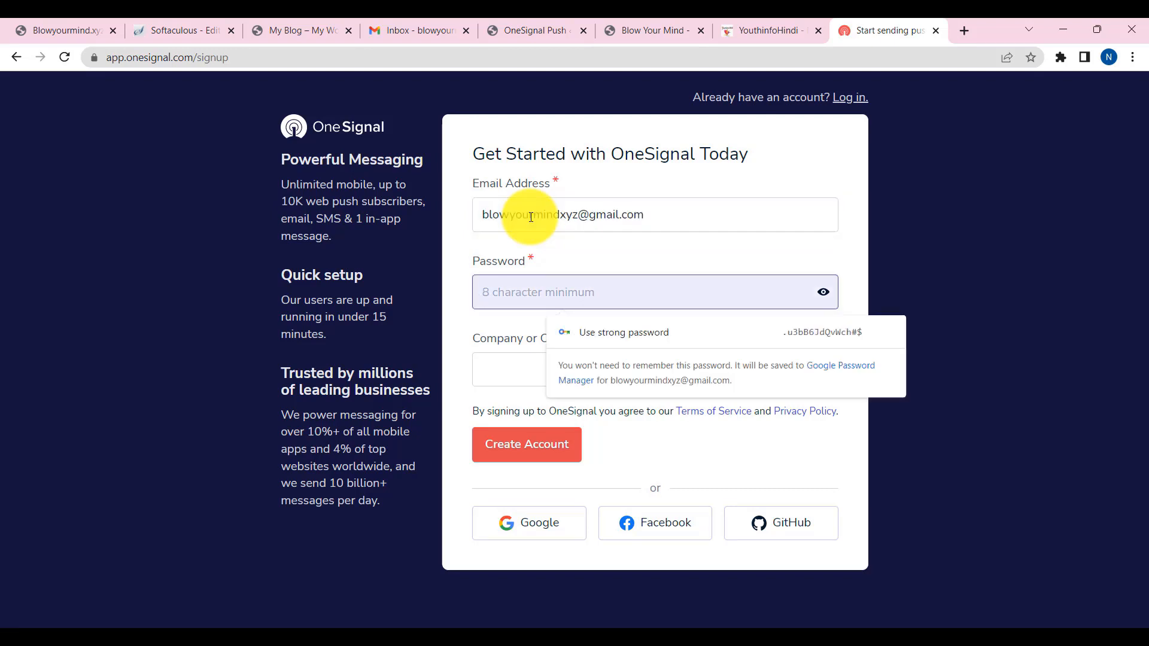
- Enter a password and company BlowYourMind, create the account, and replace the rejected password
{"action": "type", "text": "••••••••"}
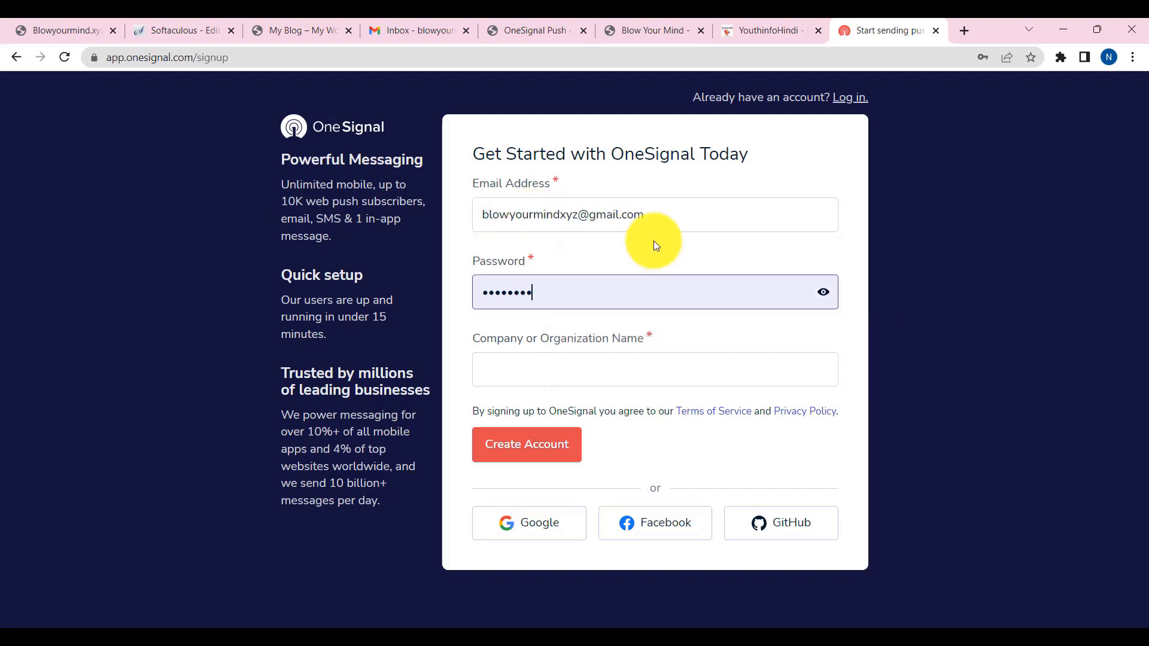
{"action": "left_click", "coordinate": [557, 373]}
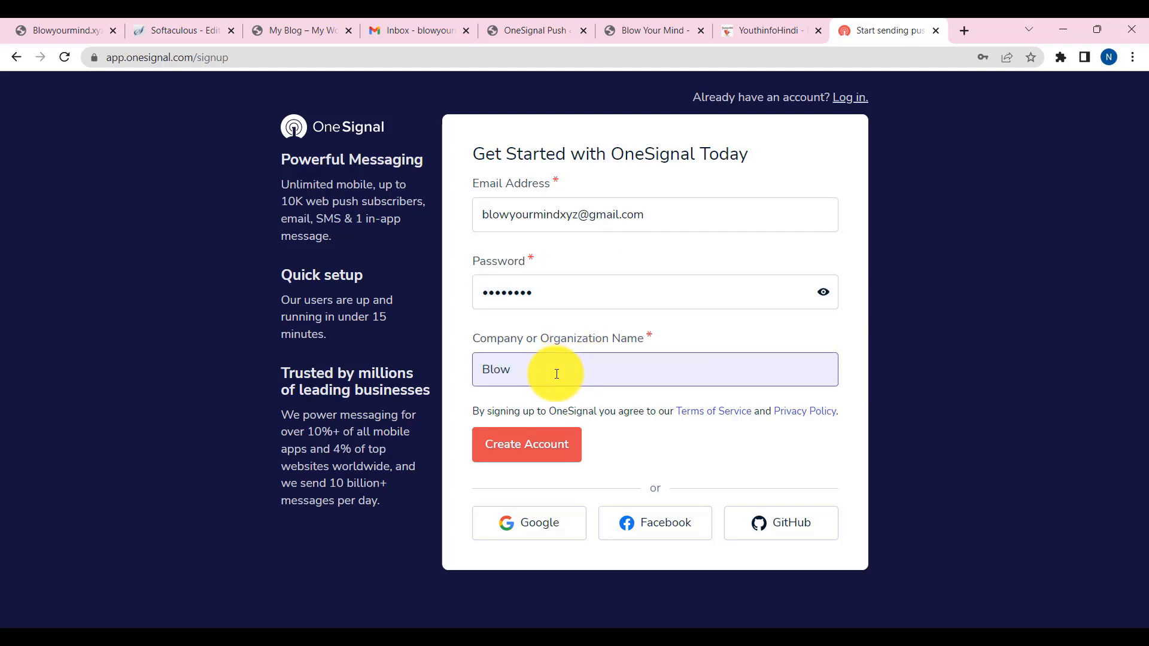
{"action": "type", "text": "BlowYourMind"}
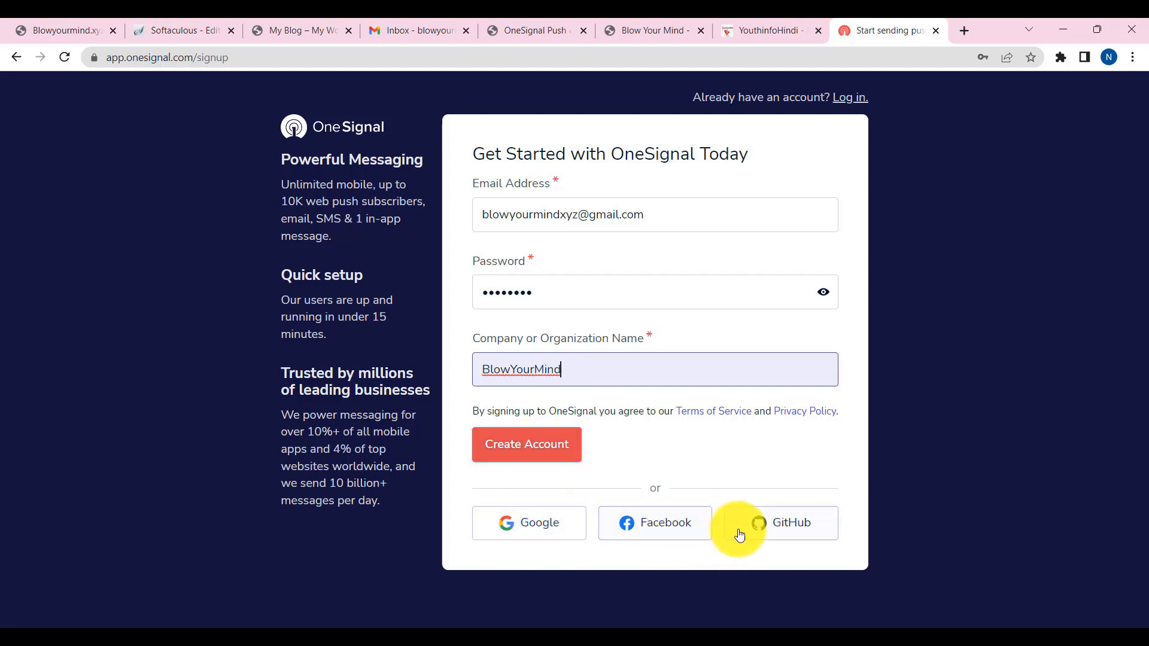
{"action": "left_click", "coordinate": [539, 450]}
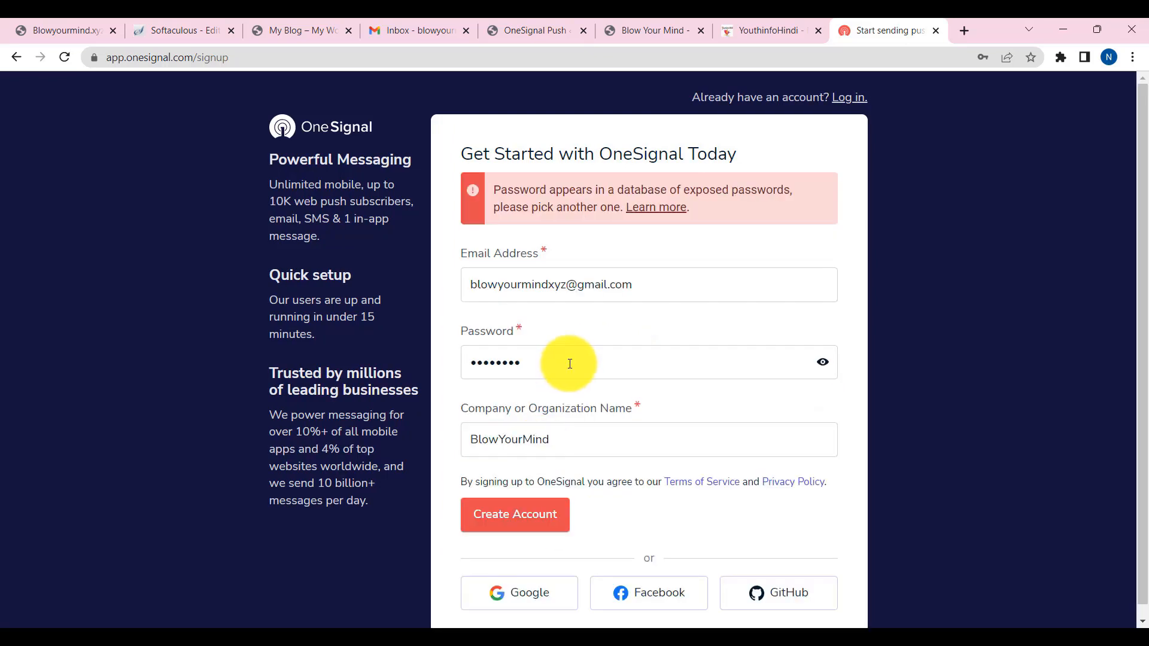
{"action": "left_click_drag", "start_coordinate": [569, 361], "coordinate": [405, 357]}
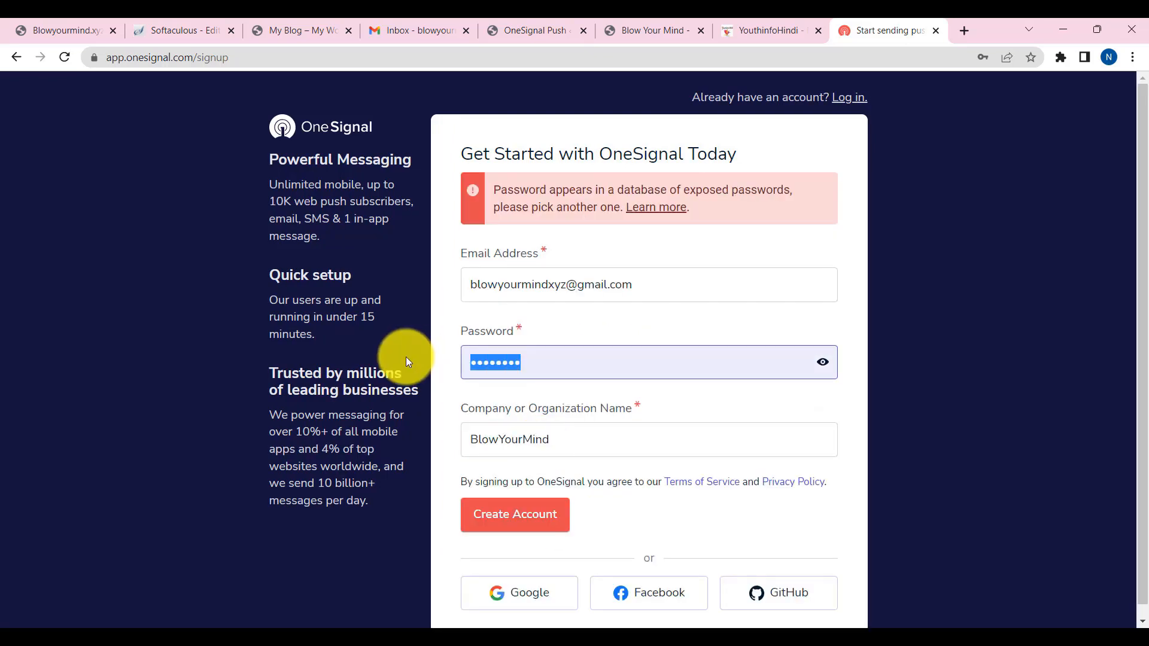
{"action": "type", "text": "•"}
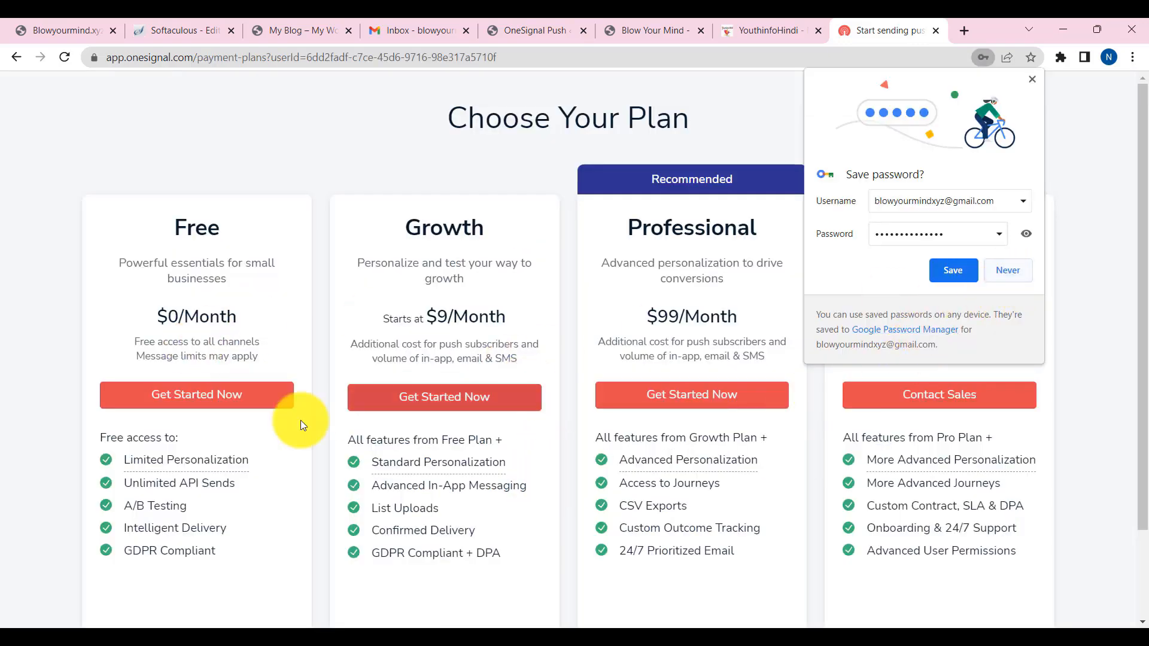
- Choose the Free plan, then confirm the account using the link in OneSignal's Gmail confirmation email
{"action": "left_click", "coordinate": [187, 406]}
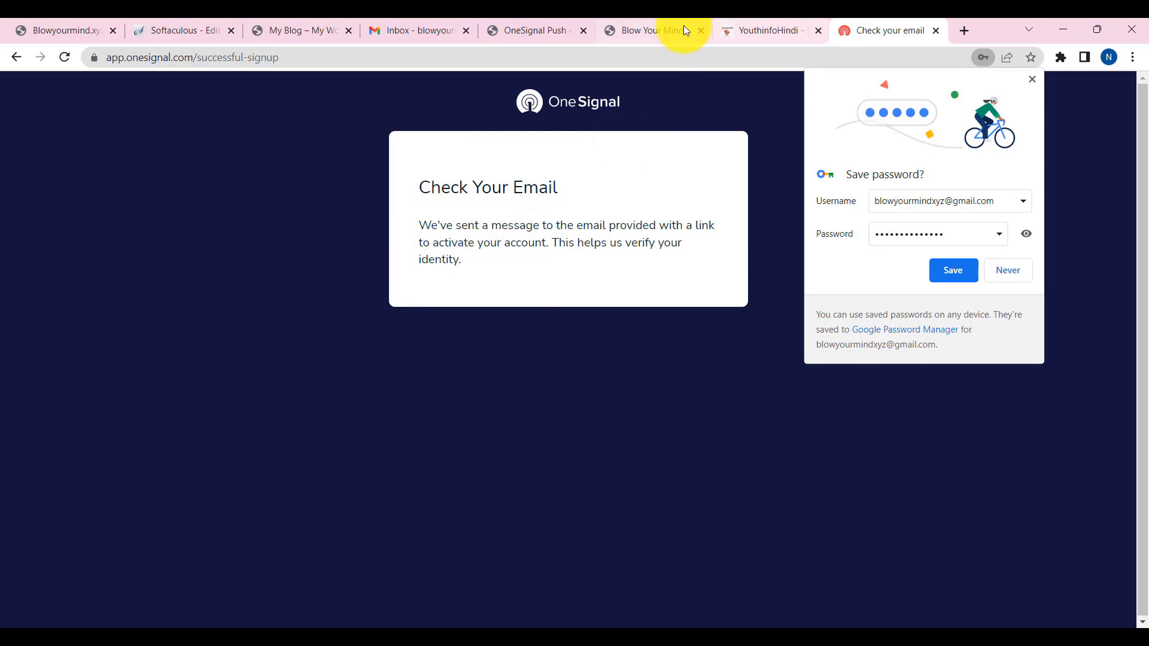
{"action": "left_click", "coordinate": [413, 27]}
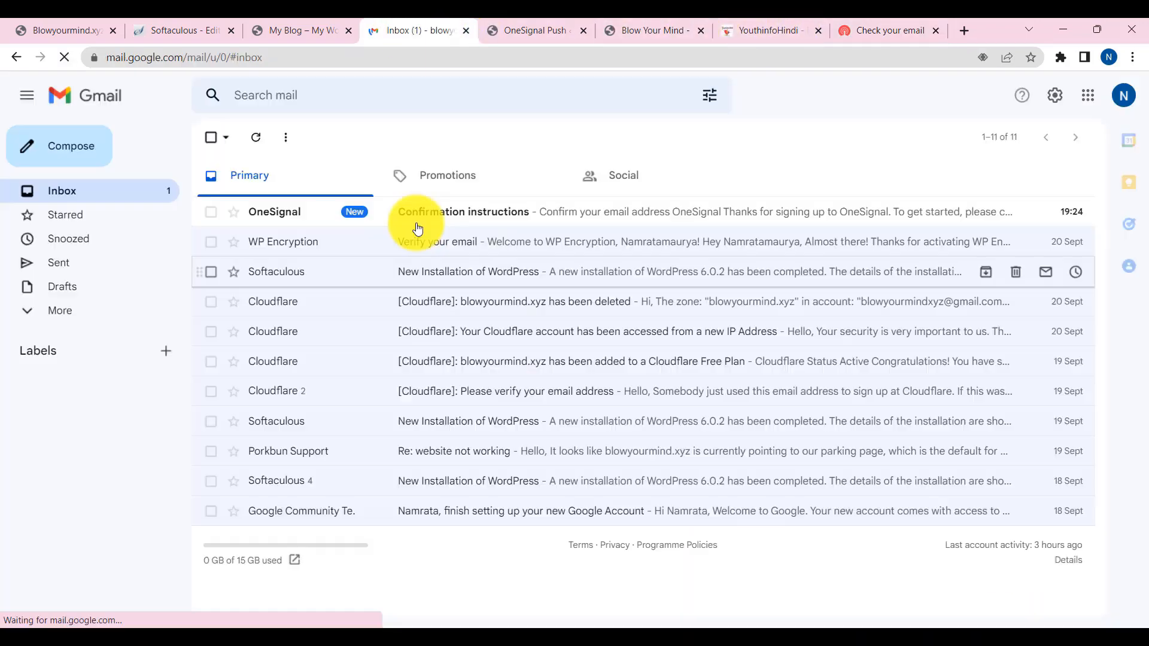
{"action": "left_click", "coordinate": [441, 216]}
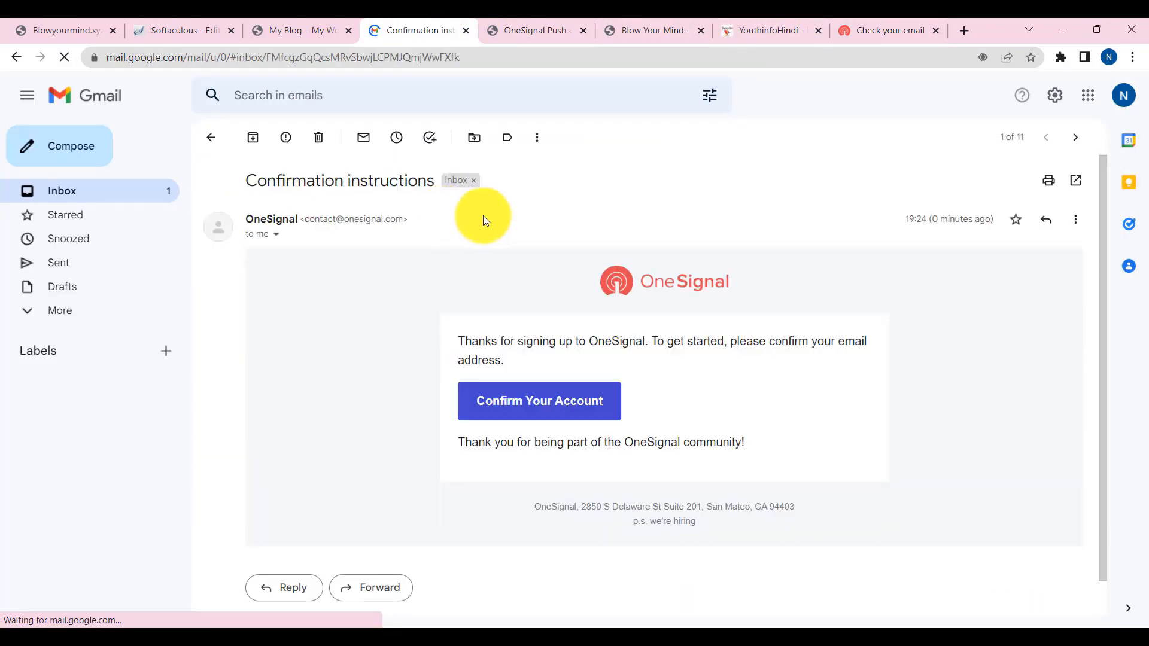
{"action": "left_click", "coordinate": [539, 412]}
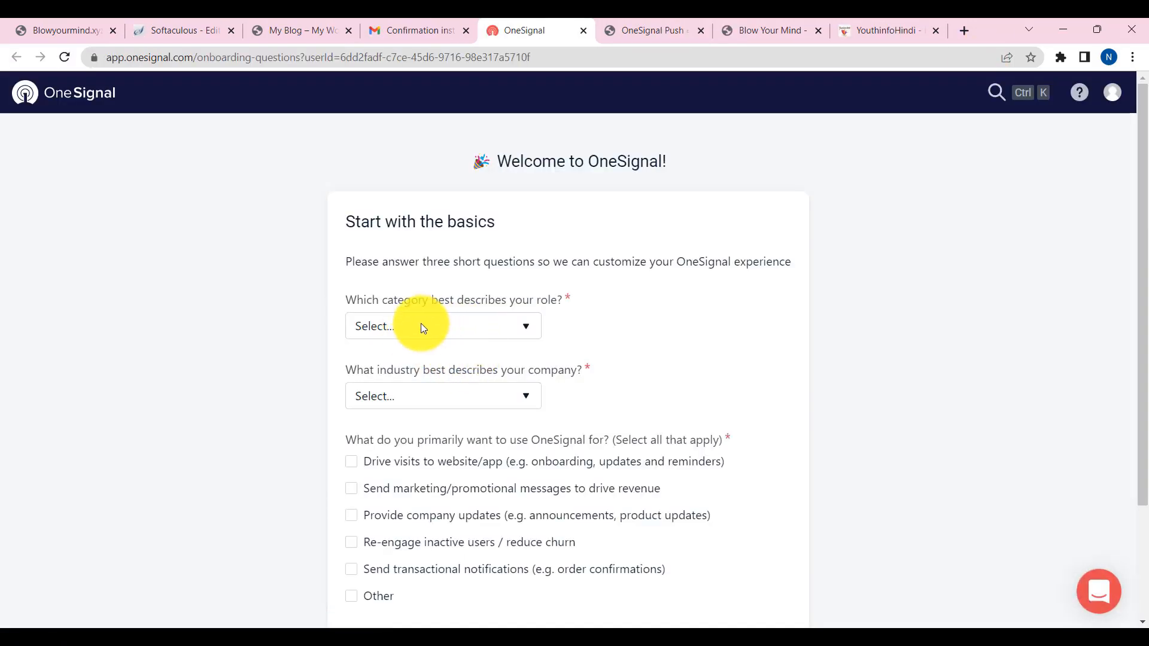
- Answer onboarding with role Owner / Sole Proprietor and industry Ecommerce / Retail, then continue
{"action": "left_click", "coordinate": [451, 332]}
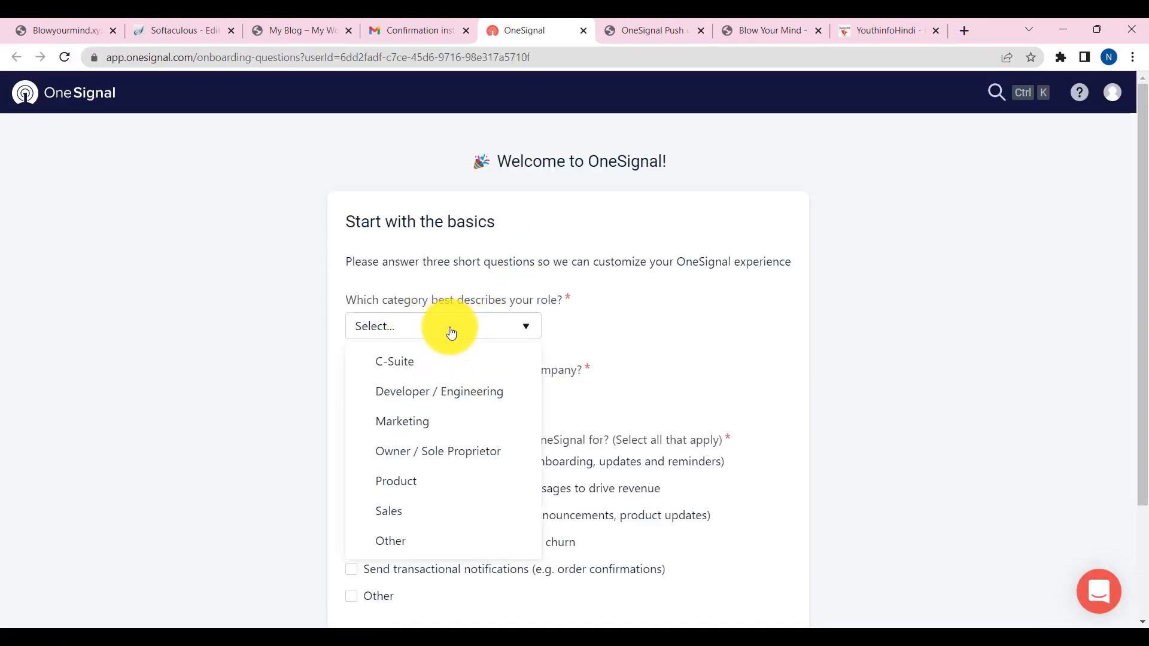
{"action": "scroll", "coordinate": [434, 375], "scroll_direction": "down", "scroll_amount": 3}
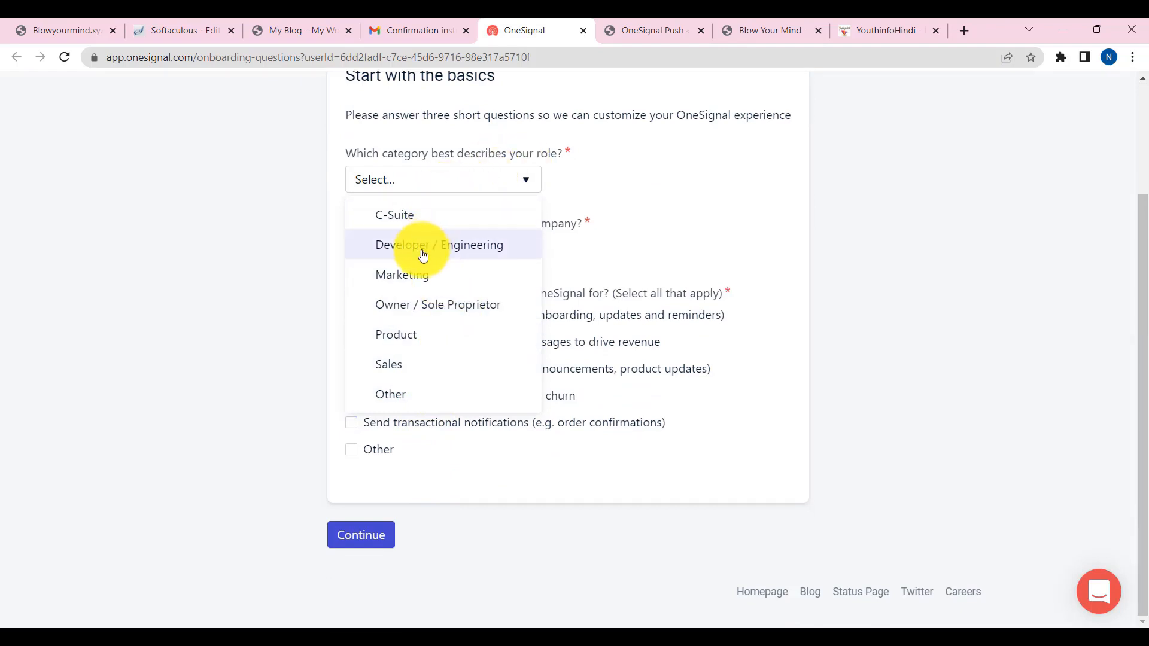
{"action": "left_click", "coordinate": [445, 307]}
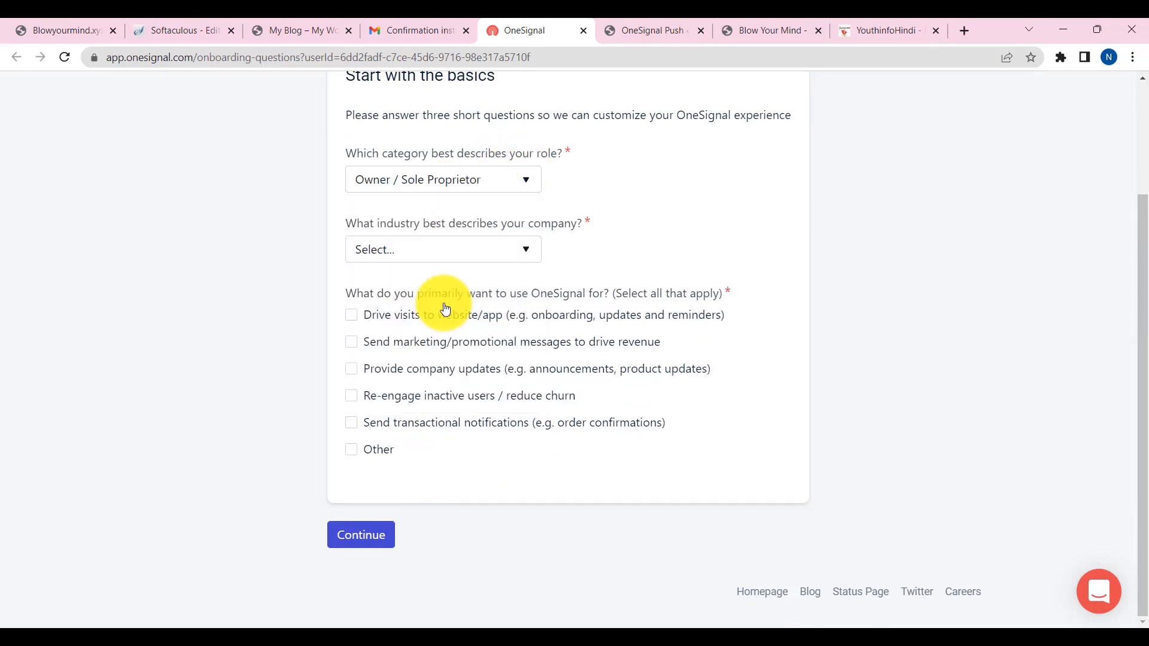
{"action": "left_click", "coordinate": [449, 260]}
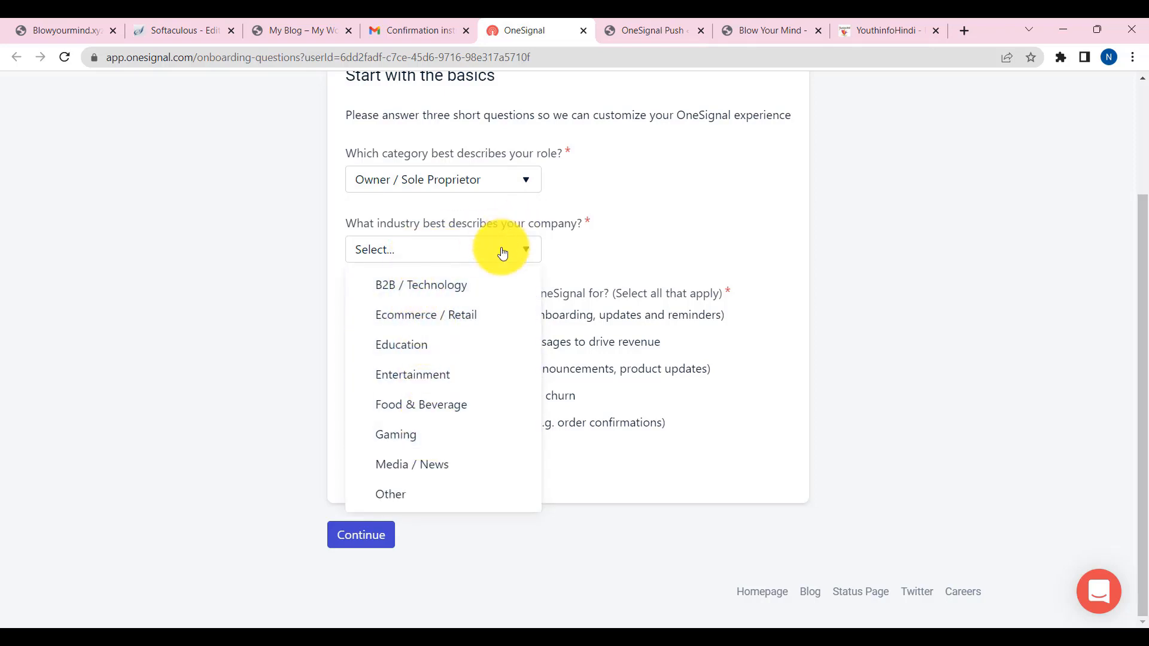
{"action": "left_click", "coordinate": [443, 322]}
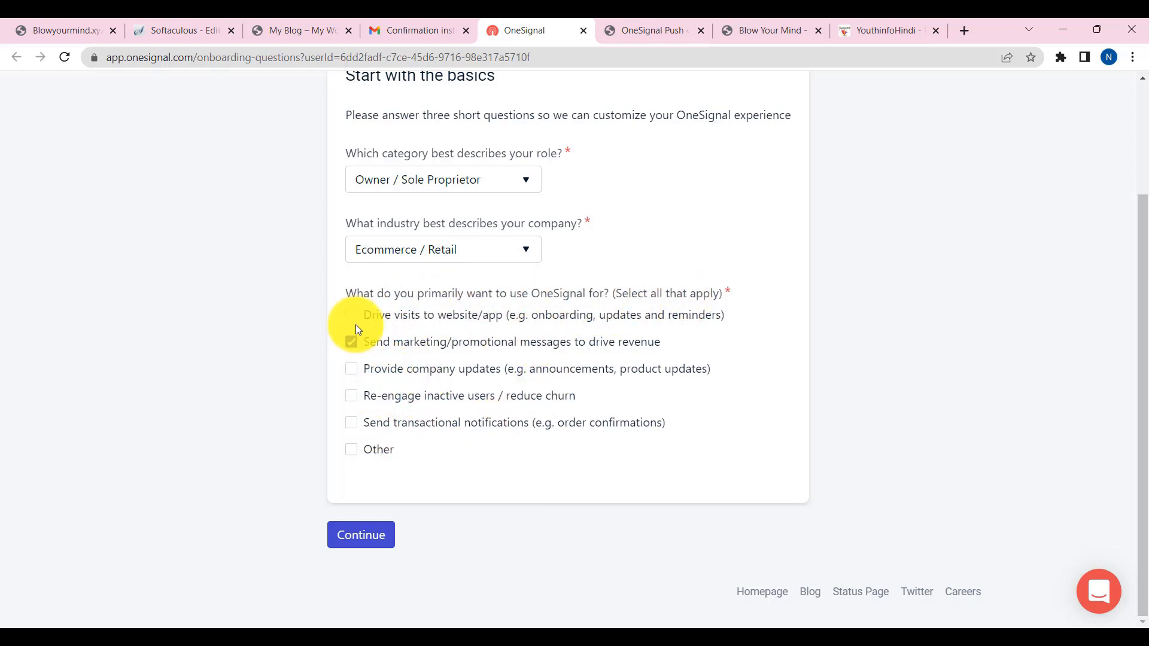
{"action": "left_click", "coordinate": [356, 453]}
{"action": "left_click", "coordinate": [353, 454]}
{"action": "left_click", "coordinate": [364, 539]}
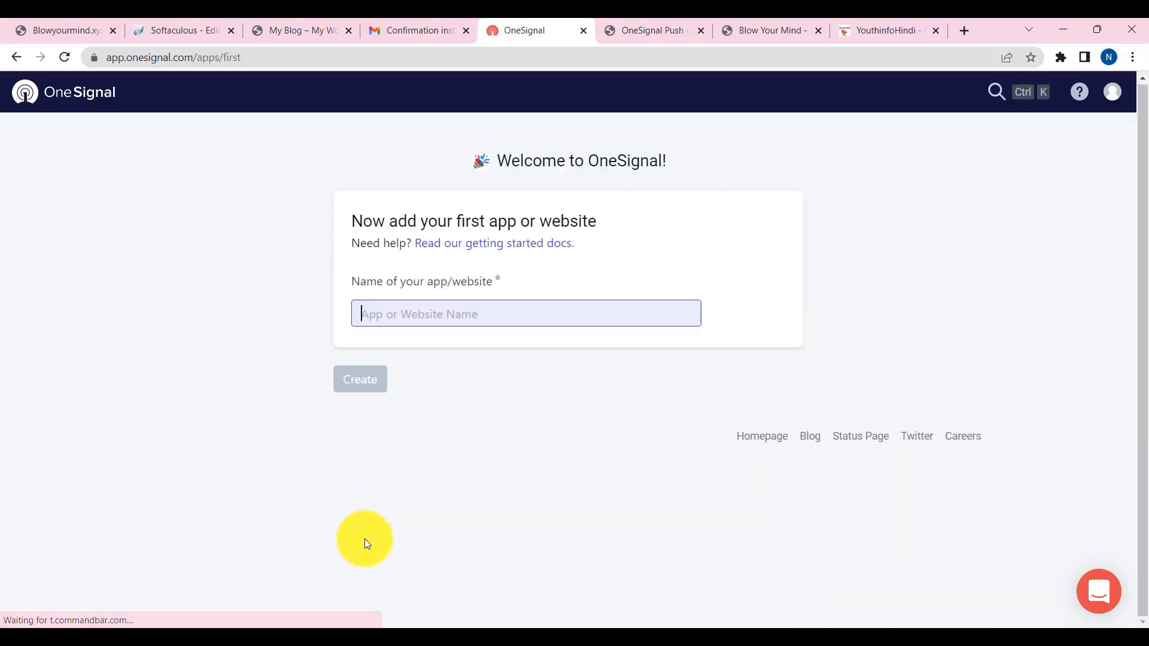
- Dismiss the newsletter prompt, create the blowyourmind.xyz app, and postpone the quick start guide
{"action": "left_click", "coordinate": [599, 172]}
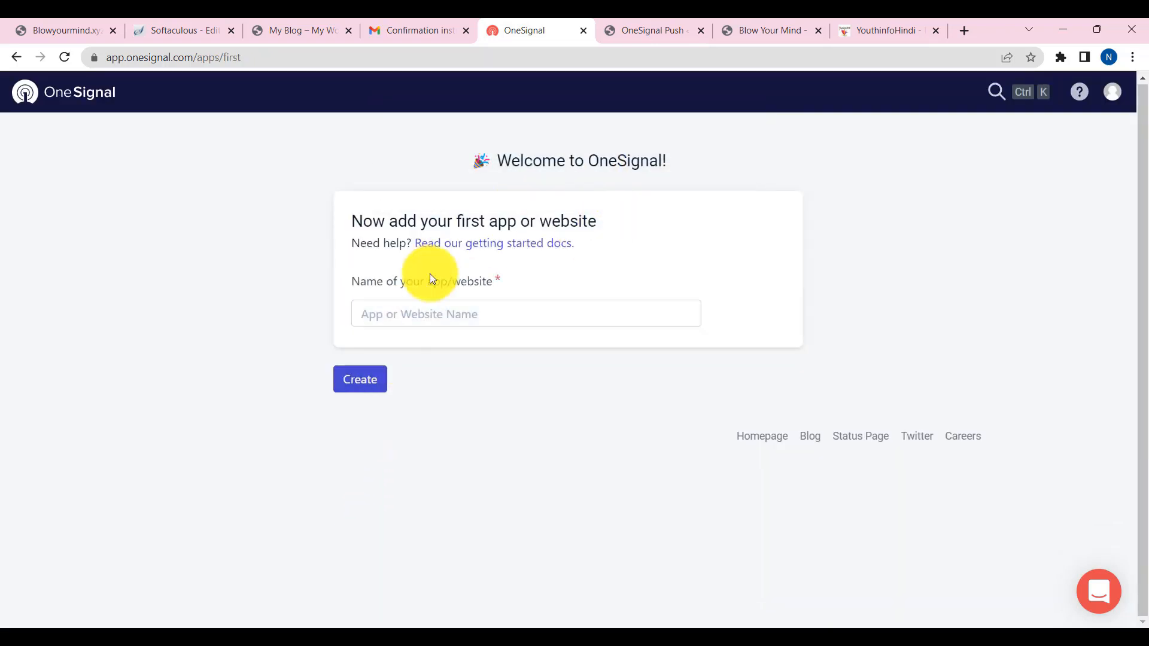
{"action": "left_click", "coordinate": [393, 315]}
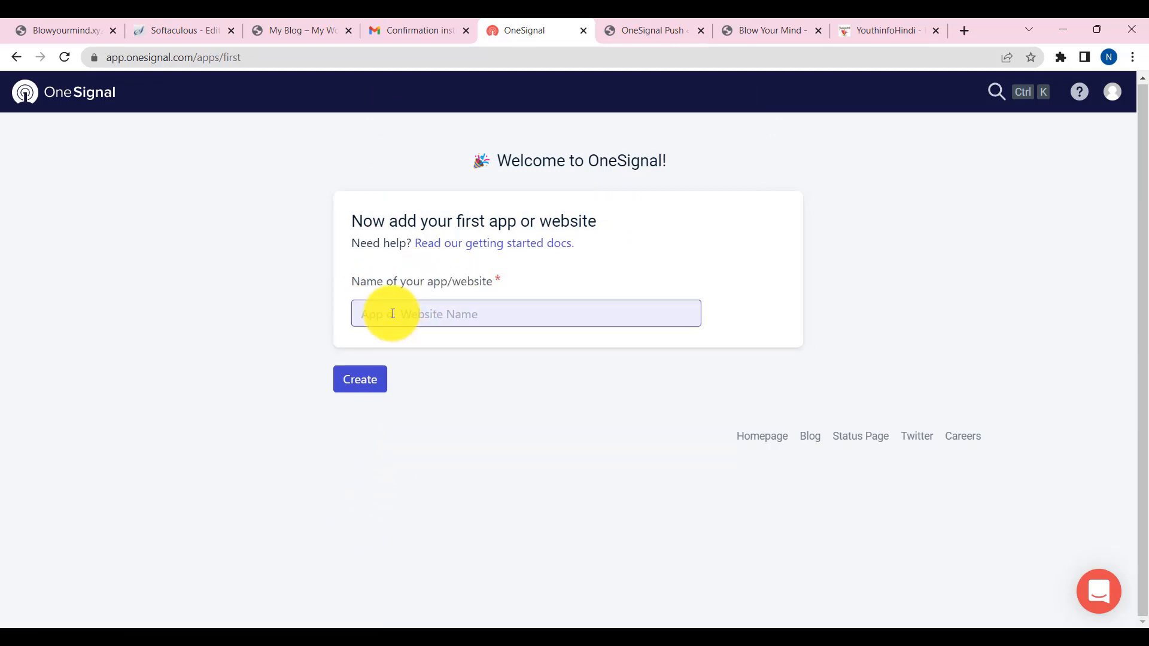
{"action": "left_click", "coordinate": [359, 380]}
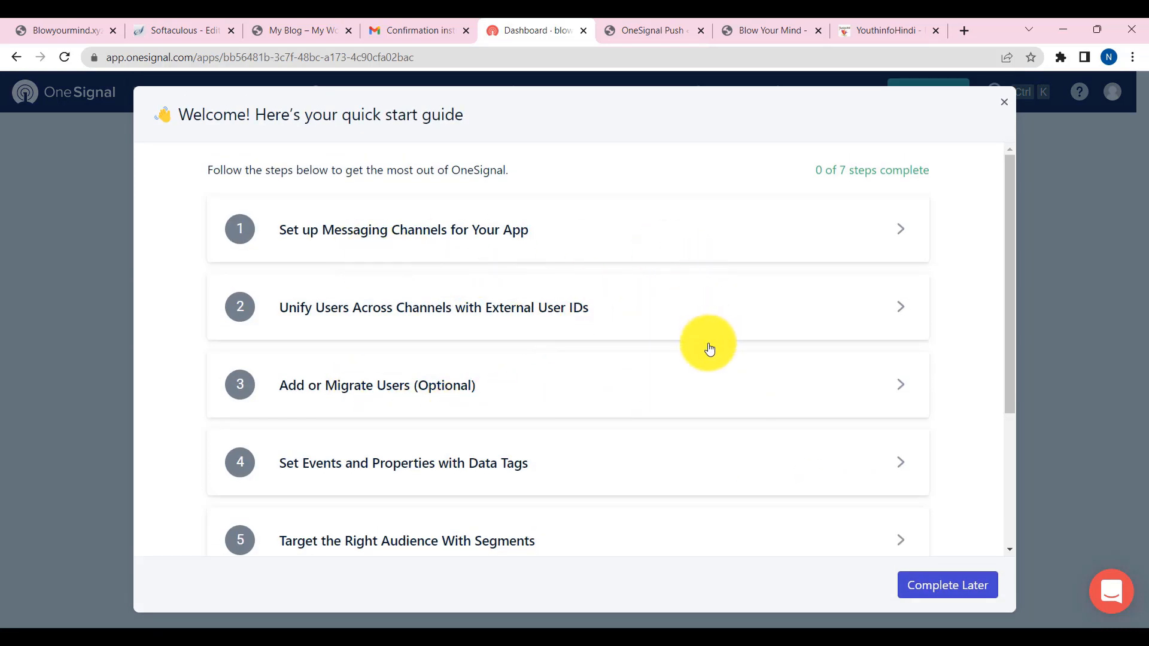
{"action": "scroll", "coordinate": [706, 359], "scroll_direction": "down", "scroll_amount": 3}
{"action": "scroll", "coordinate": [706, 375], "scroll_direction": "down", "scroll_amount": 1}
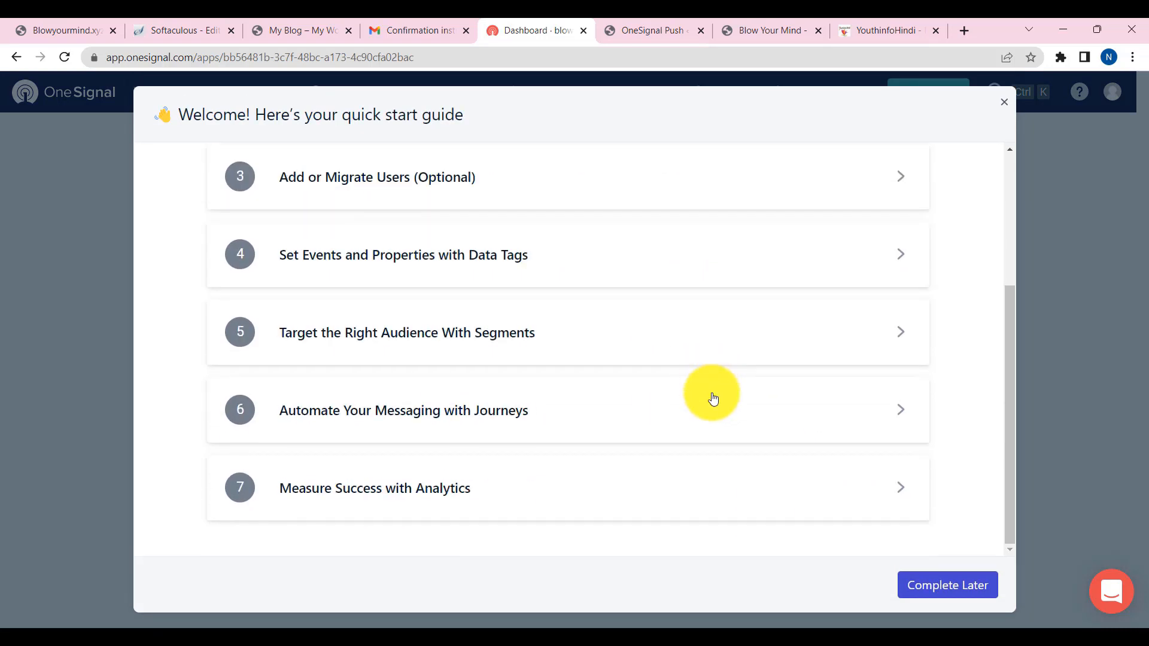
{"action": "left_click", "coordinate": [956, 593]}
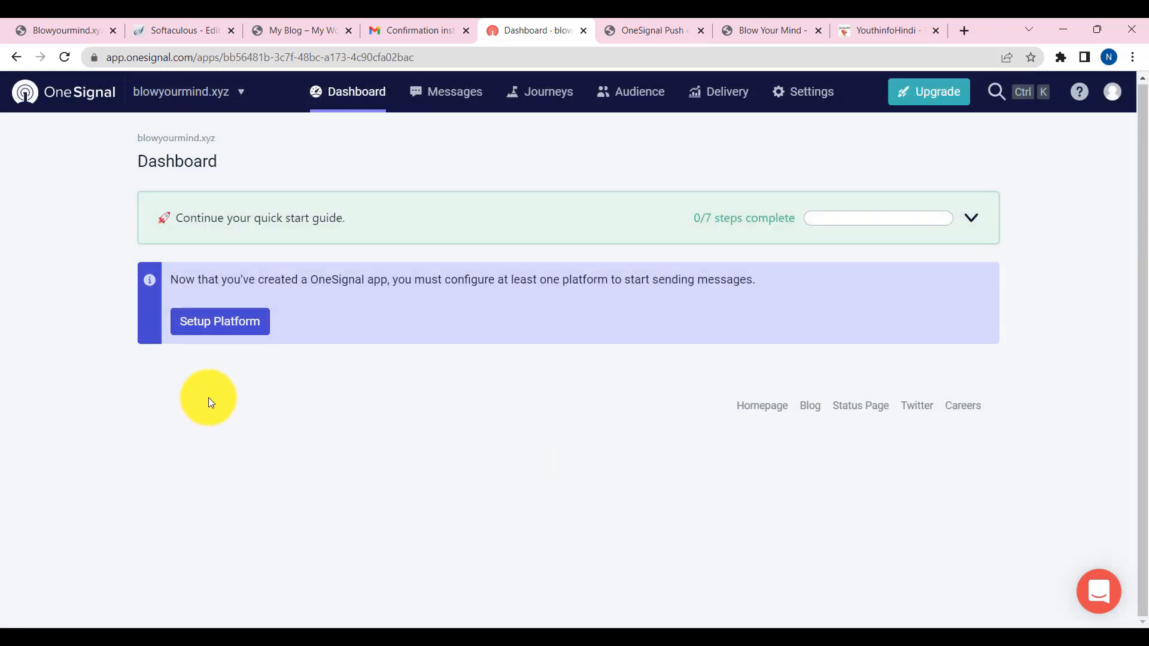
- Set up web push for all browsers using the WordPress plugin integration
{"action": "left_click", "coordinate": [232, 330]}
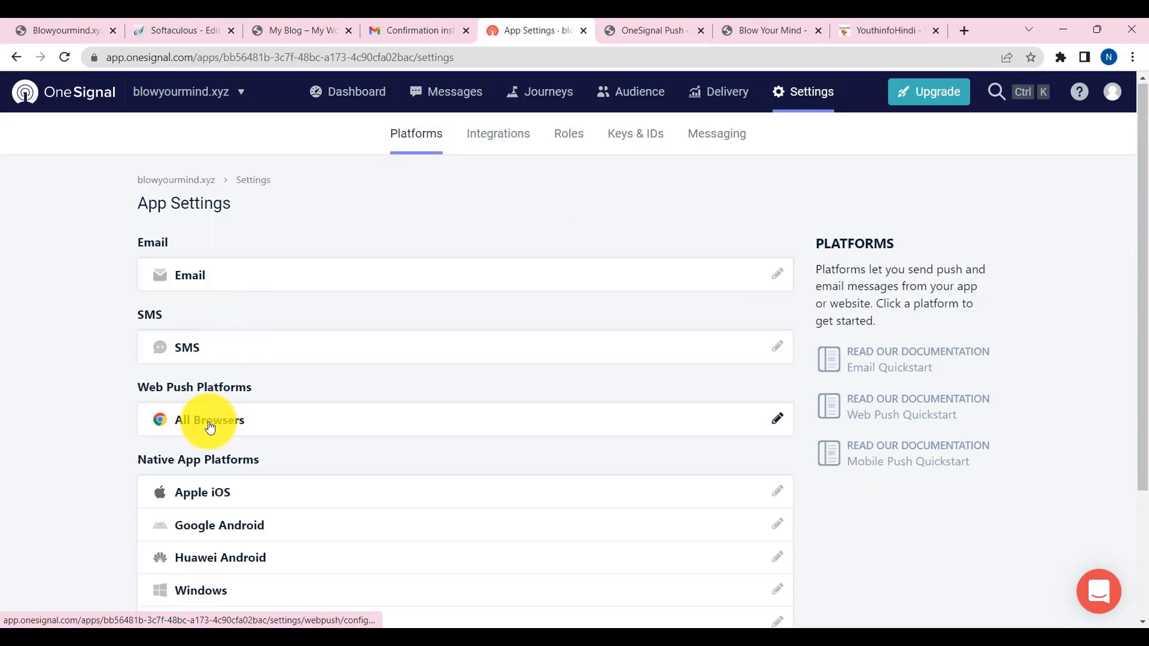
{"action": "left_click", "coordinate": [209, 427]}
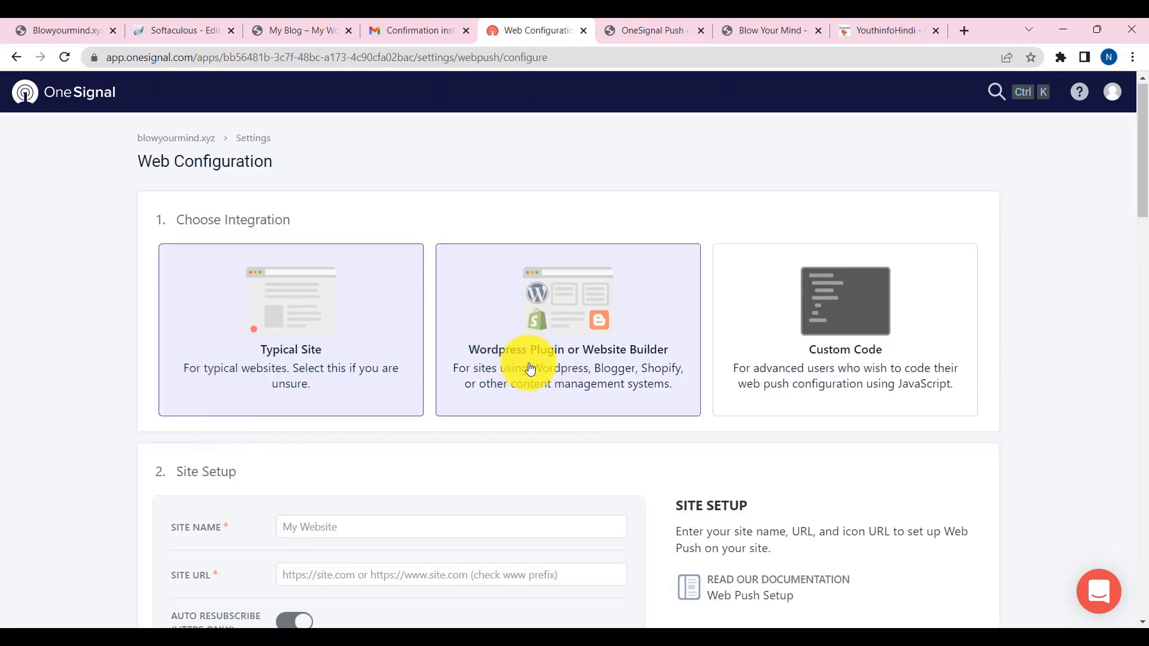
{"action": "left_click", "coordinate": [616, 368]}
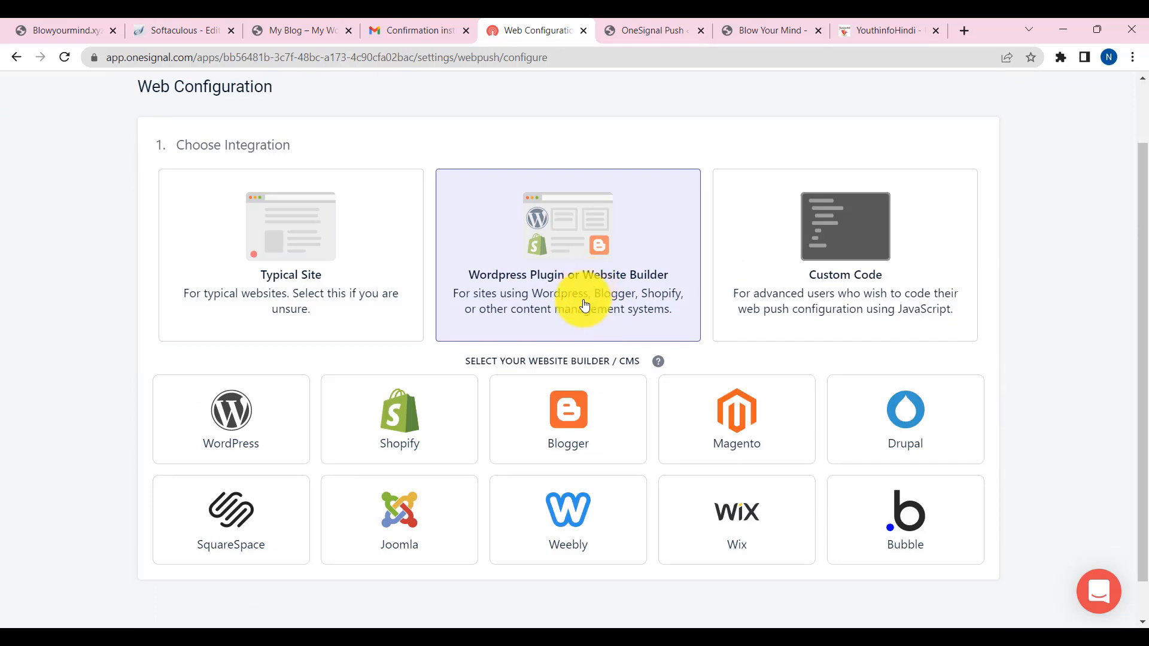
{"action": "left_click", "coordinate": [250, 432]}
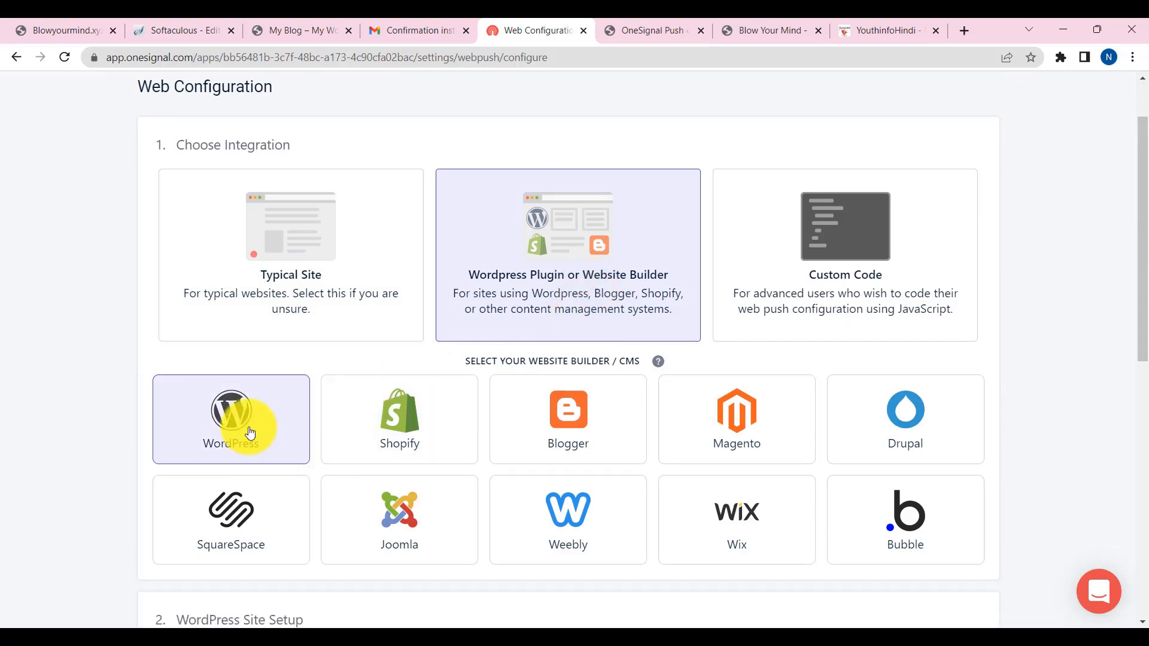
{"action": "scroll", "coordinate": [288, 407], "scroll_direction": "down", "scroll_amount": 5}
{"action": "left_click", "coordinate": [332, 377]}
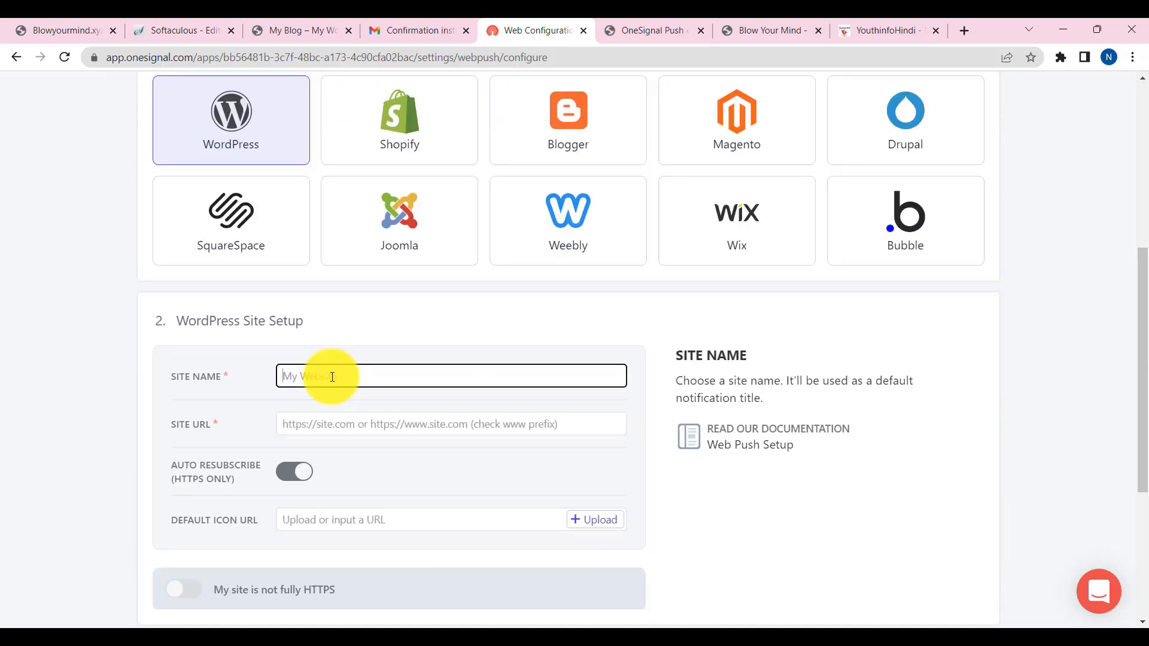
{"action": "left_click", "coordinate": [333, 424]}
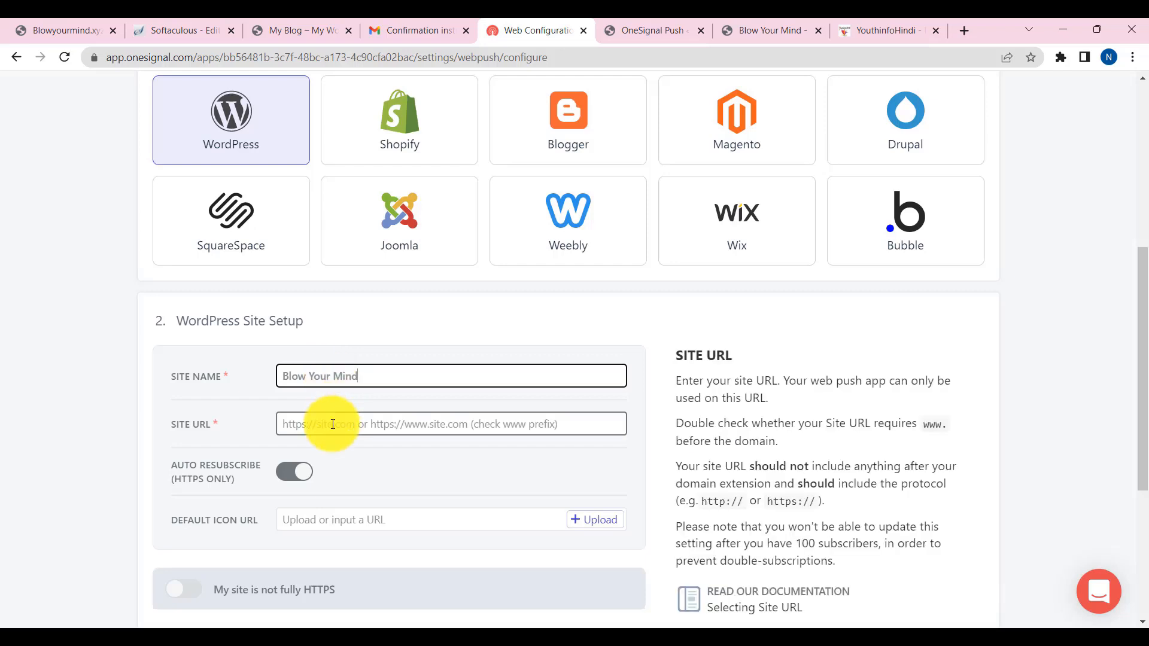
{"action": "left_click", "coordinate": [286, 29]}
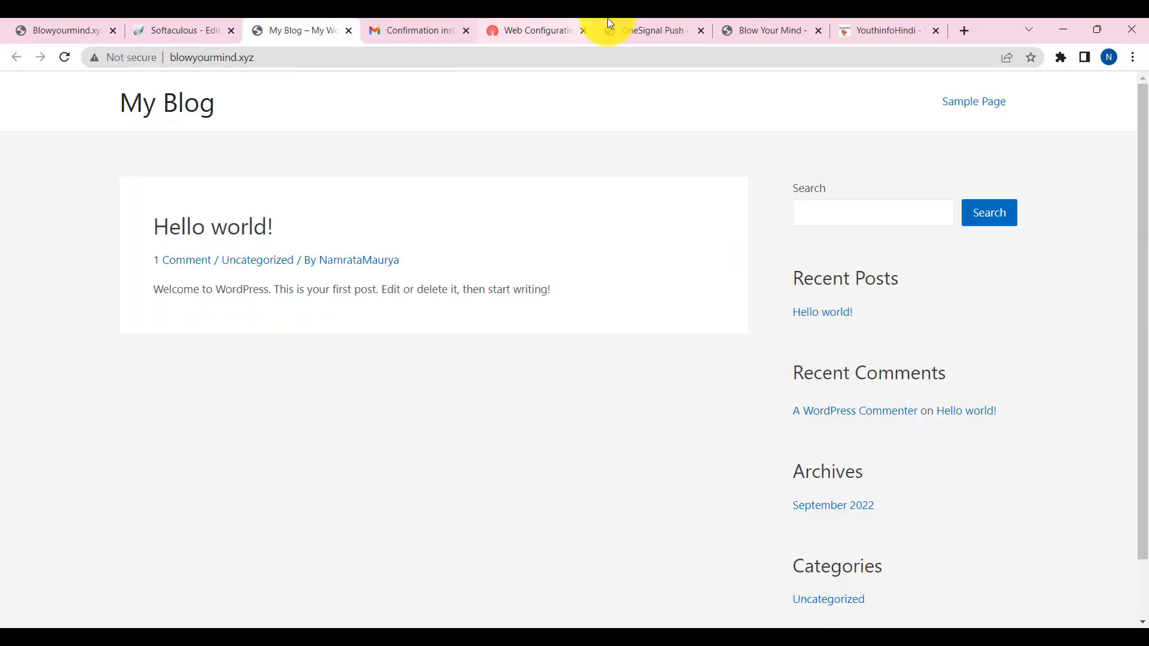
{"action": "left_click", "coordinate": [272, 57]}
{"action": "key", "text": "ctrl+c"}
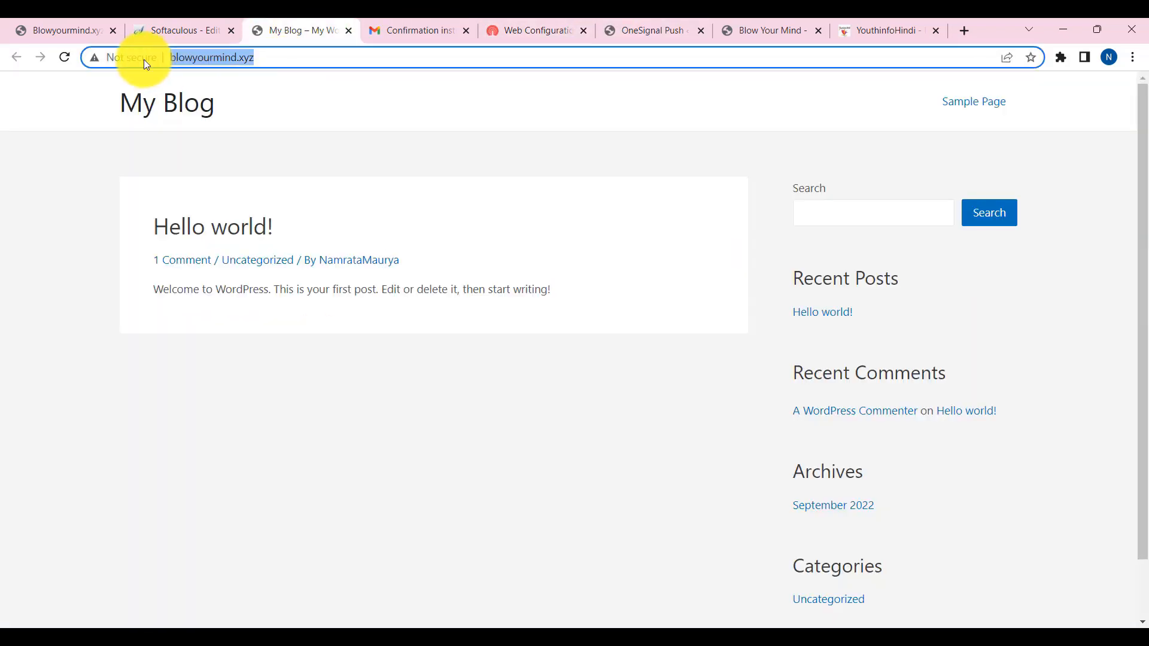
{"action": "left_click", "coordinate": [645, 27]}
{"action": "left_click", "coordinate": [532, 30]}
{"action": "key", "text": "ctrl+v"}
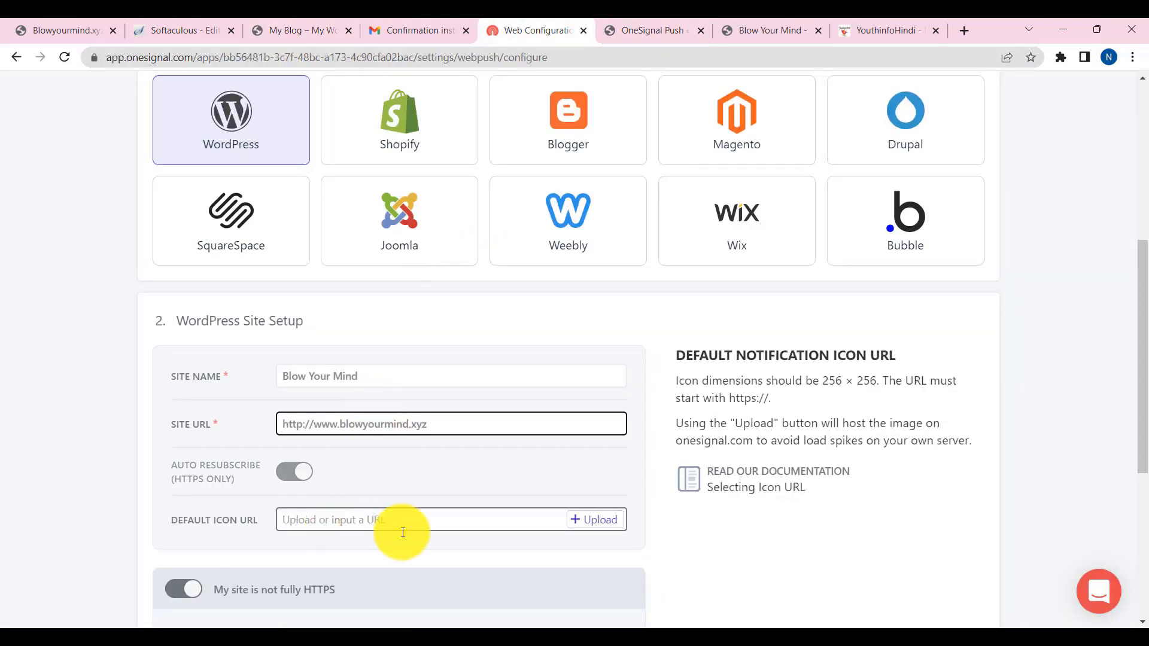
- Check the blowyourmind label and save the web push configuration, revealing the App ID and API key
{"action": "scroll", "coordinate": [402, 533], "scroll_direction": "down", "scroll_amount": 3}
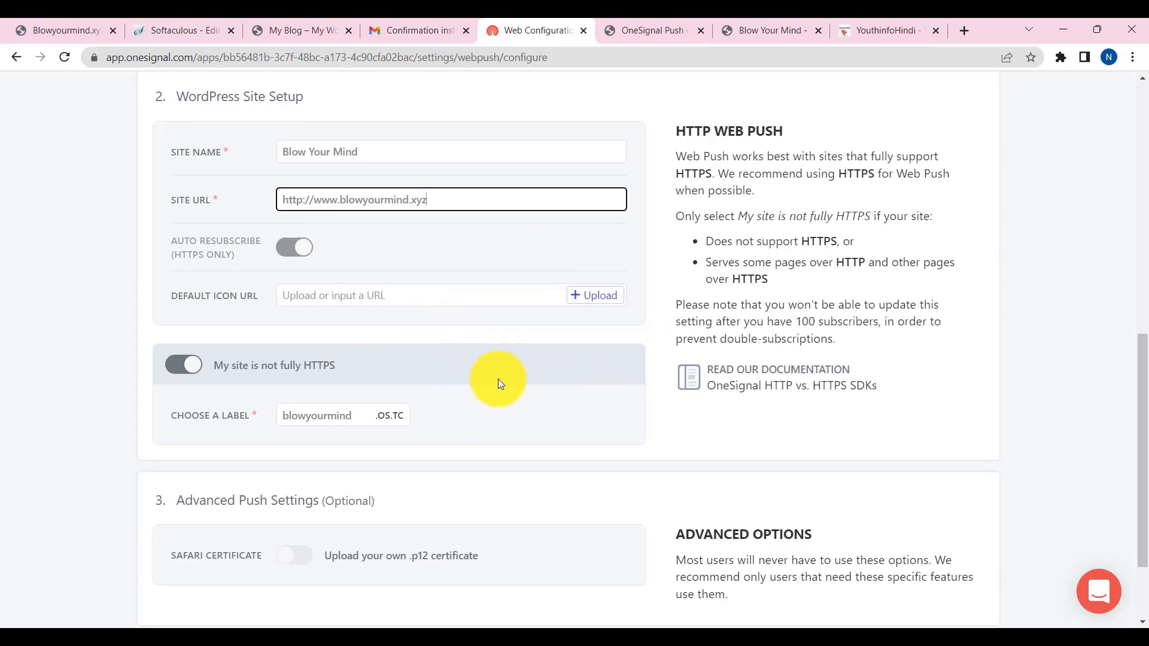
{"action": "scroll", "coordinate": [498, 379], "scroll_direction": "down", "scroll_amount": 1}
{"action": "left_click", "coordinate": [308, 341]}
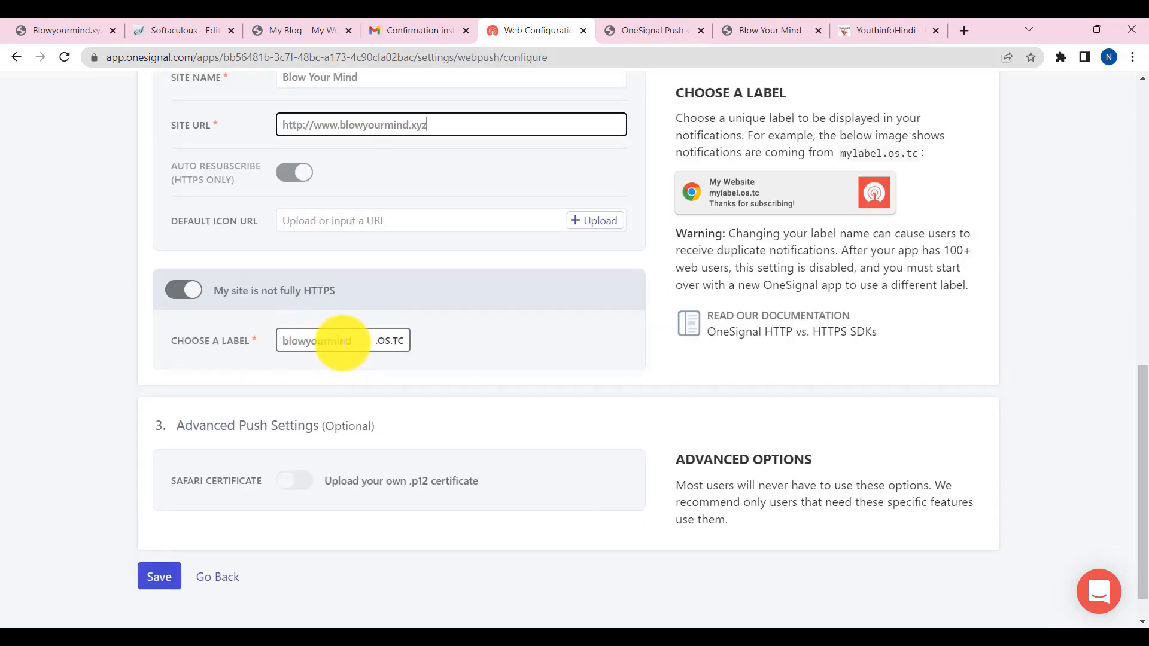
{"action": "scroll", "coordinate": [180, 526], "scroll_direction": "down", "scroll_amount": 1}
{"action": "left_click", "coordinate": [161, 557]}
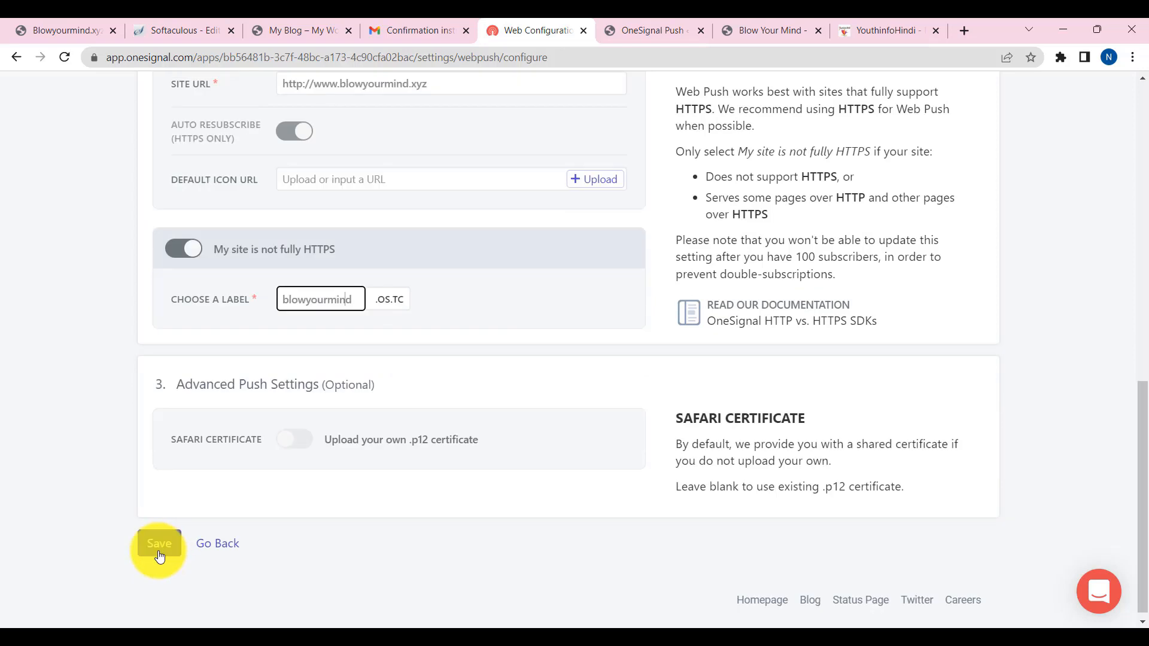
{"action": "scroll", "coordinate": [415, 394], "scroll_direction": "up", "scroll_amount": 3}
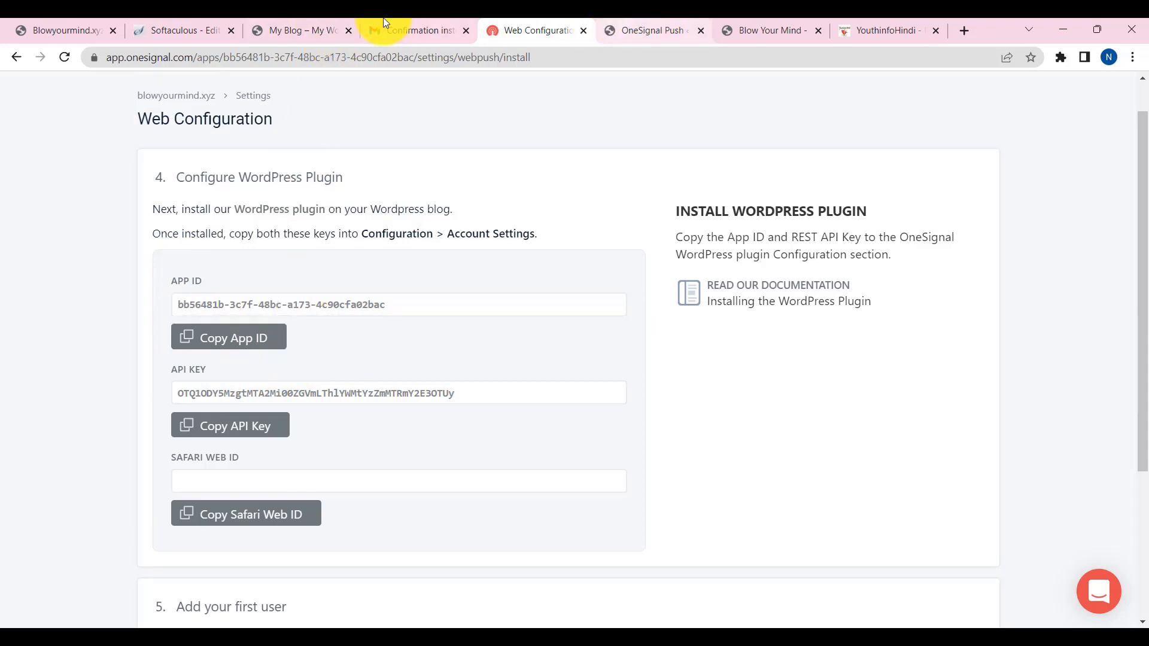
- Open the OneSignal Push plugin's configuration and paste in the App ID copied from OneSignal
{"action": "left_click", "coordinate": [622, 30]}
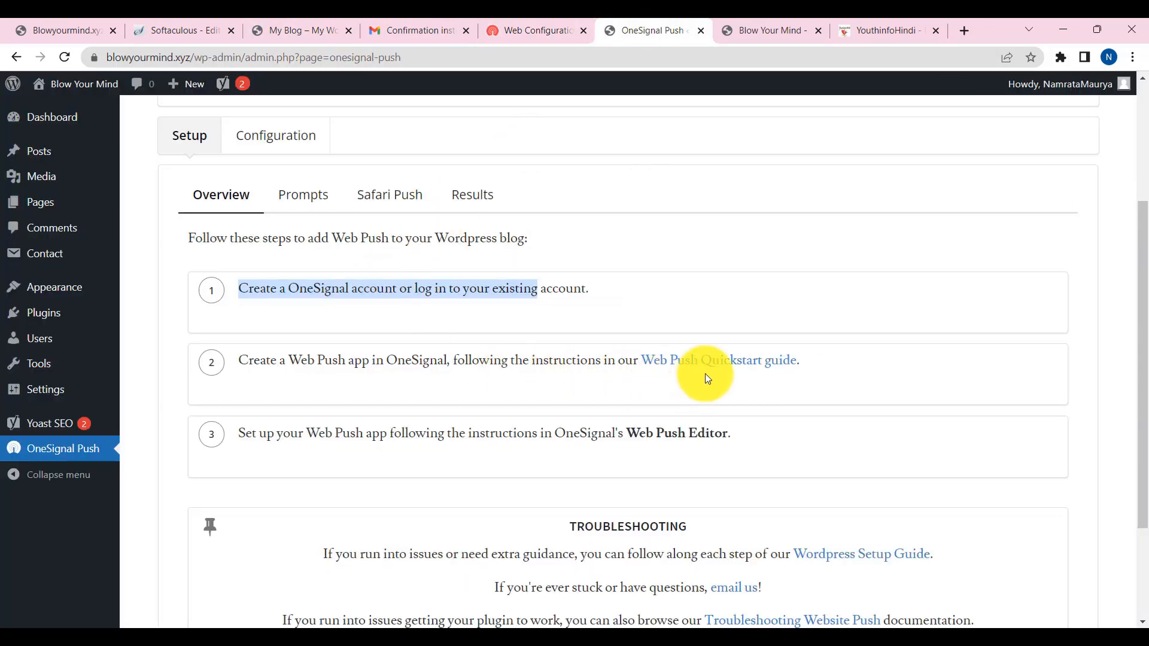
{"action": "scroll", "coordinate": [598, 383], "scroll_direction": "down", "scroll_amount": 2}
{"action": "scroll", "coordinate": [419, 397], "scroll_direction": "up", "scroll_amount": 5}
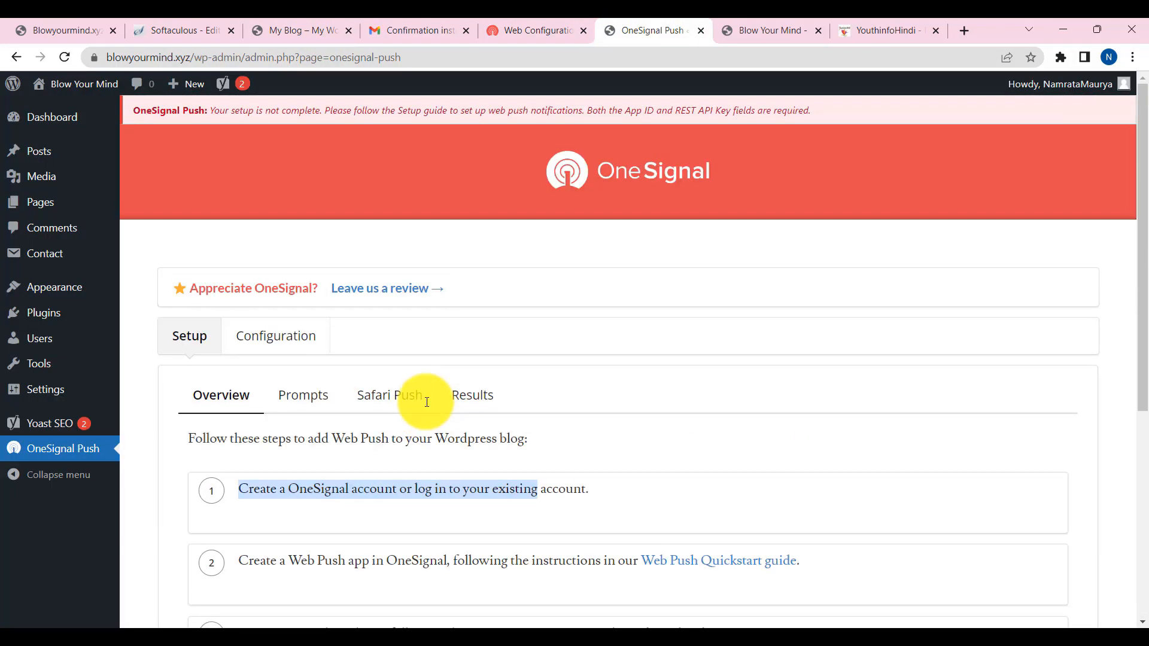
{"action": "left_click", "coordinate": [281, 343]}
{"action": "scroll", "coordinate": [362, 376], "scroll_direction": "down", "scroll_amount": 3}
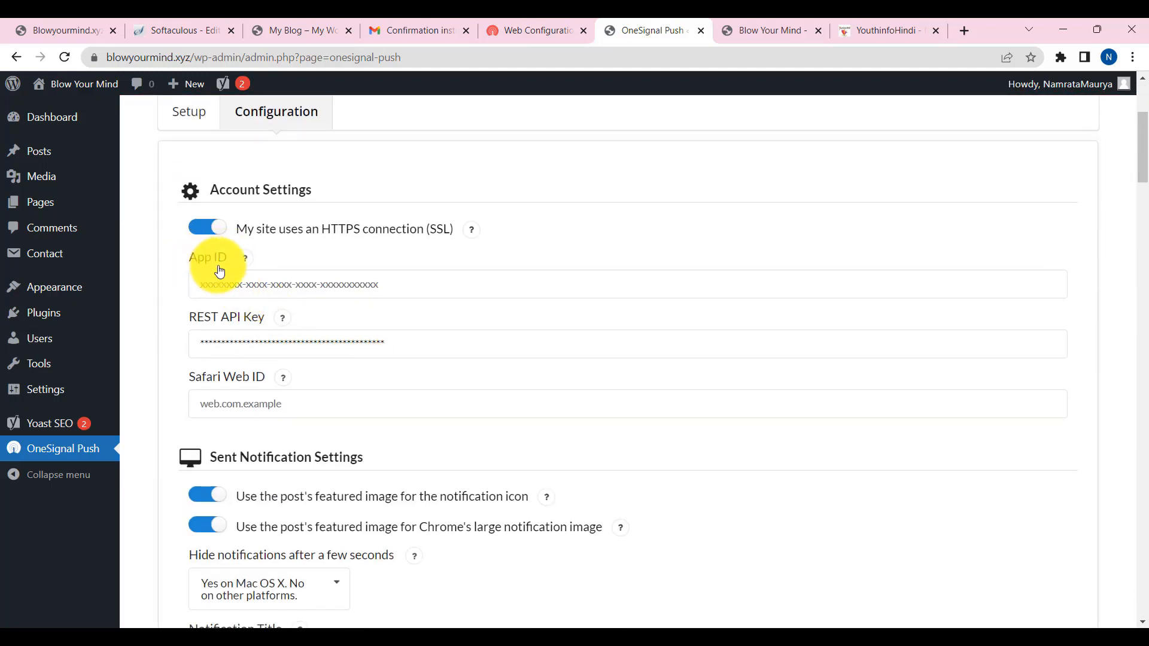
{"action": "left_click", "coordinate": [538, 29]}
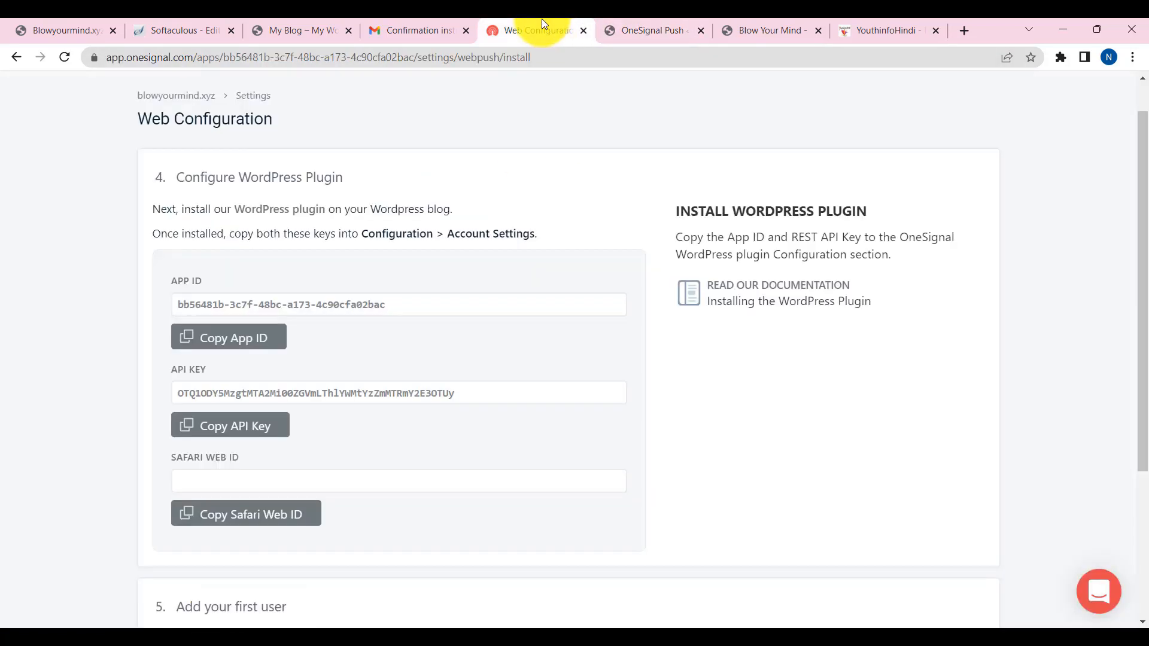
{"action": "left_click", "coordinate": [232, 347]}
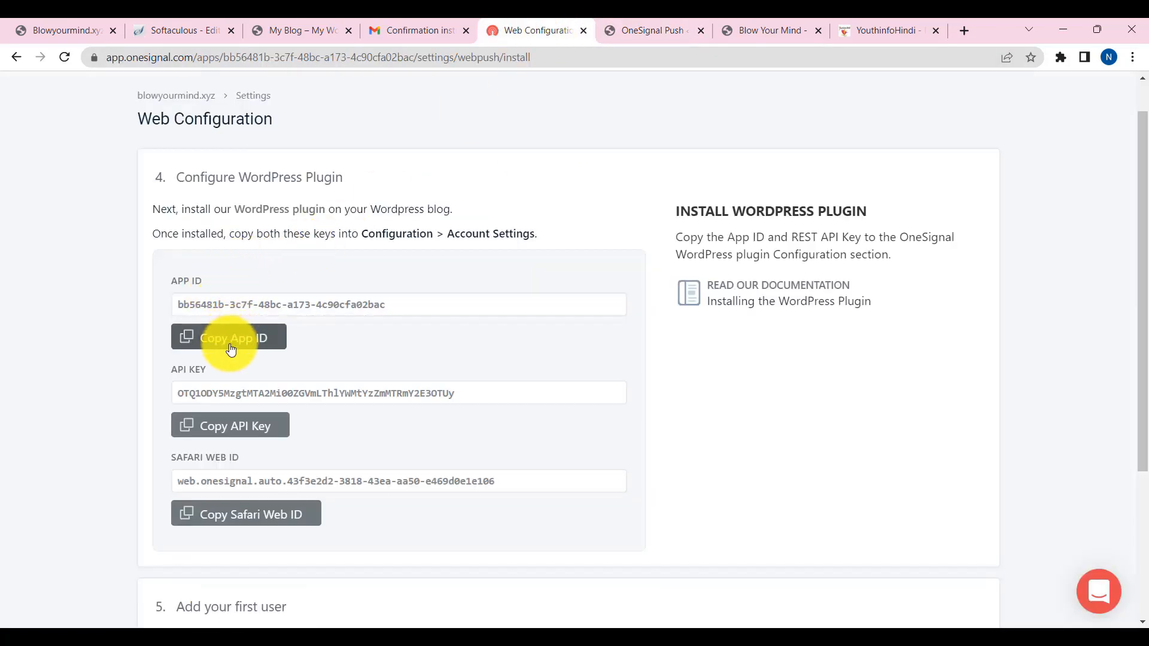
{"action": "left_click", "coordinate": [654, 29]}
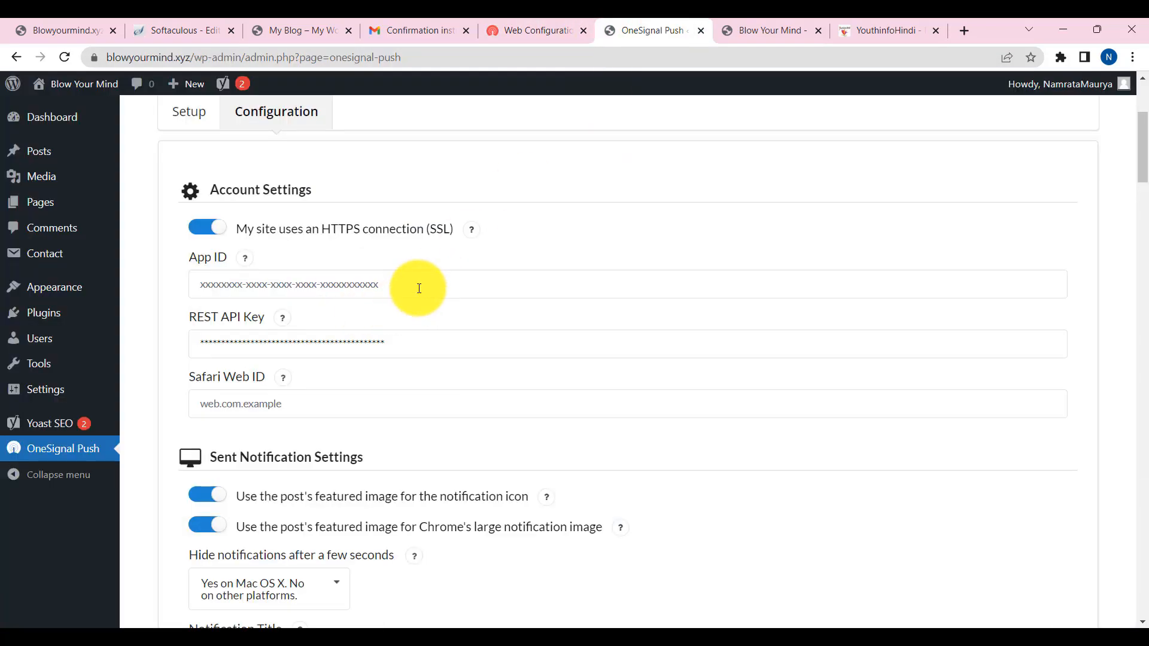
{"action": "left_click", "coordinate": [418, 289]}
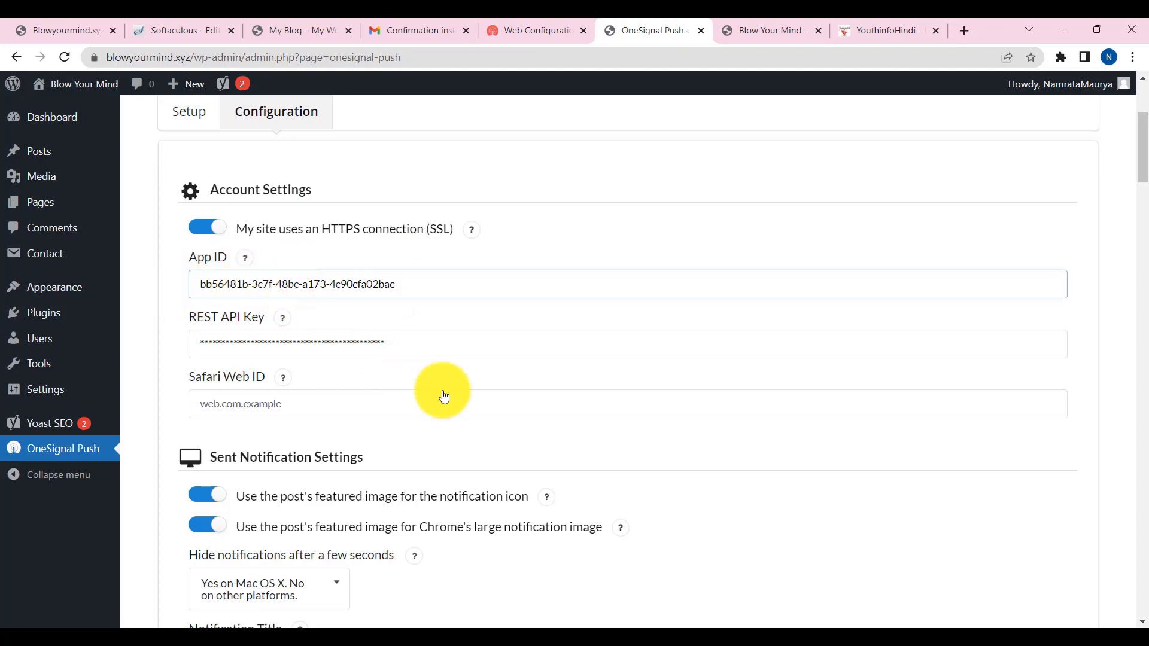
- Copy OneSignal's API key and paste it over the old REST API Key value
{"action": "left_click", "coordinate": [512, 22]}
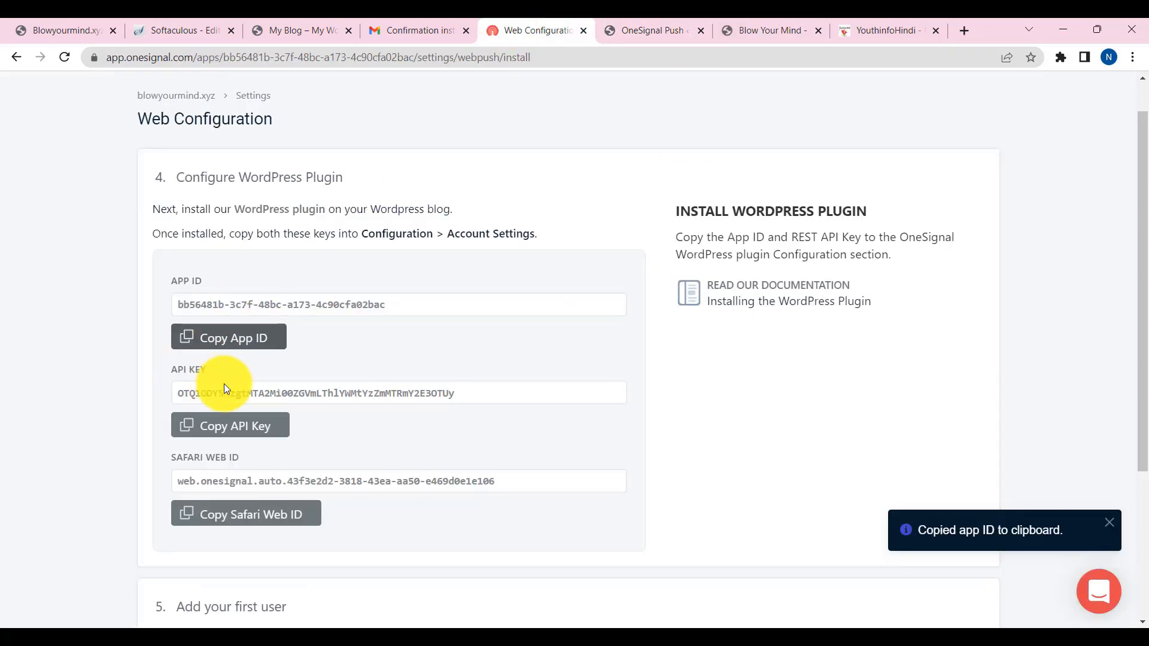
{"action": "left_click", "coordinate": [260, 429]}
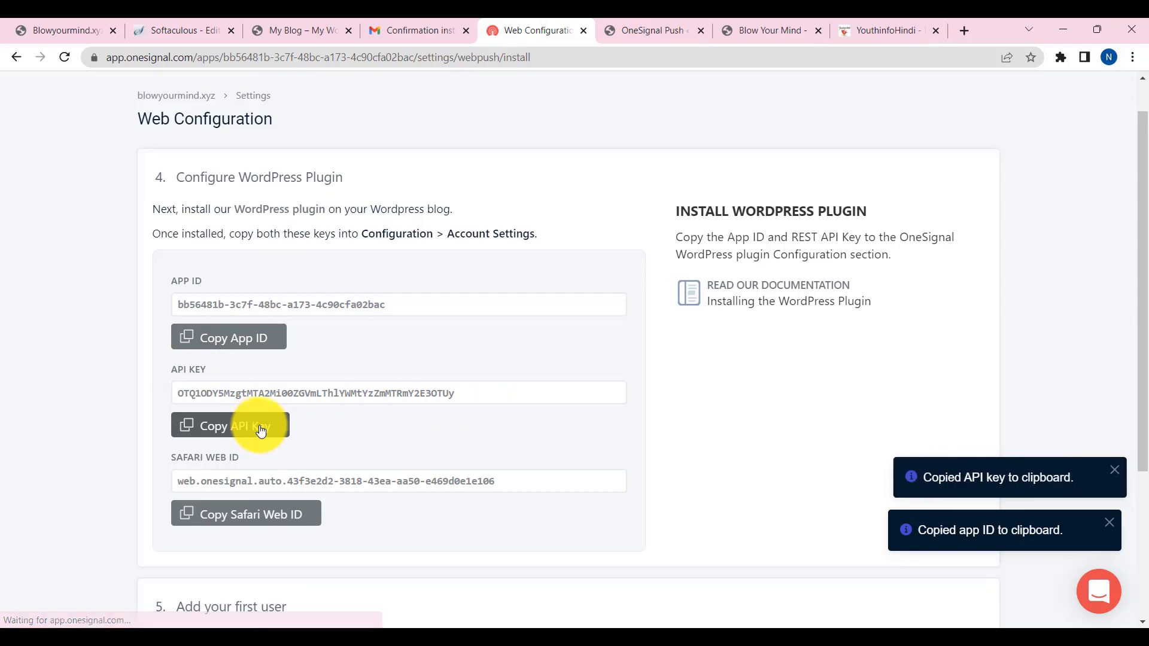
{"action": "left_click", "coordinate": [640, 31]}
{"action": "left_click_drag", "start_coordinate": [385, 343], "coordinate": [180, 344]}
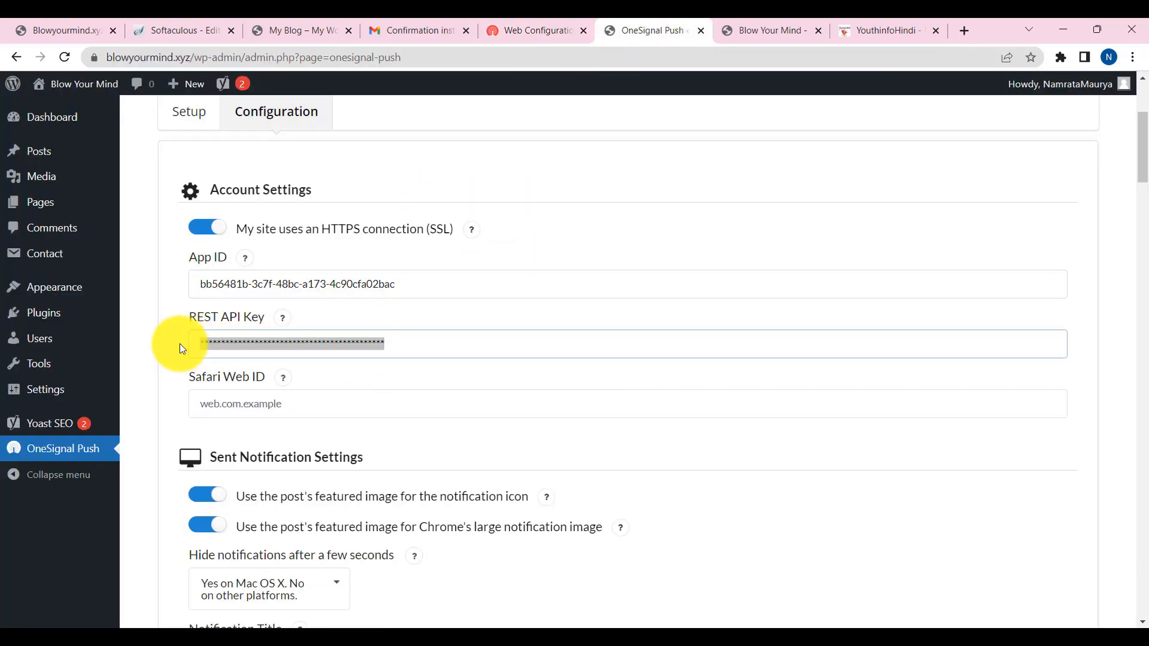
{"action": "key", "text": "ctrl+v"}
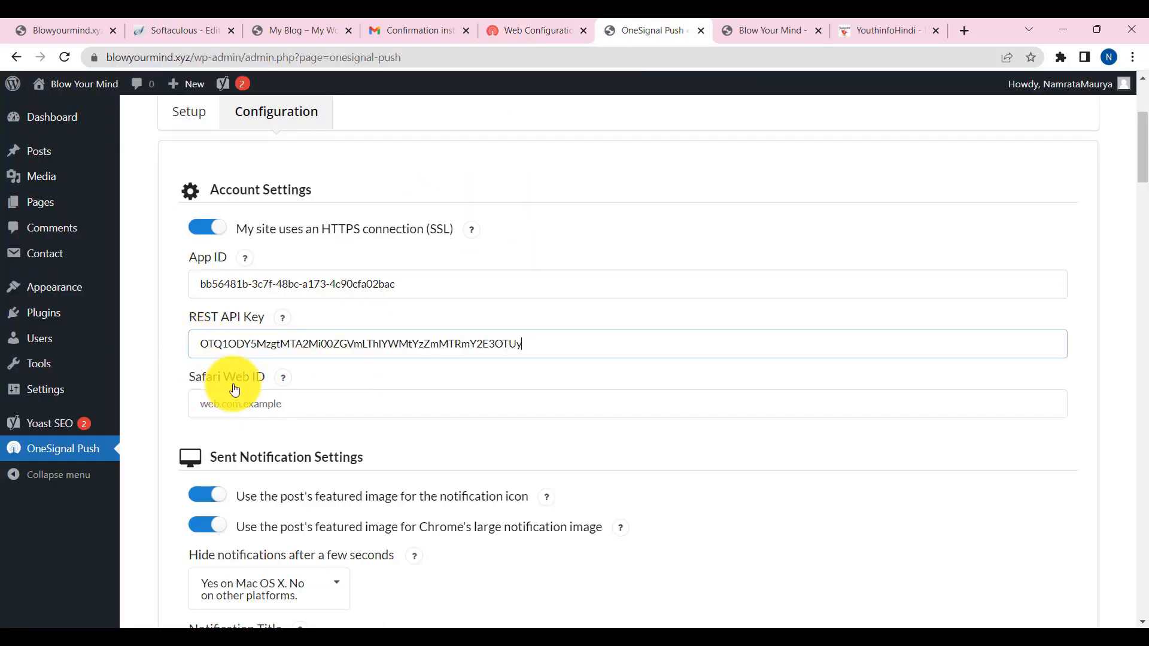
- Copy the Safari Web ID from OneSignal into the plugin's Safari Web ID field
{"action": "left_click", "coordinate": [538, 30]}
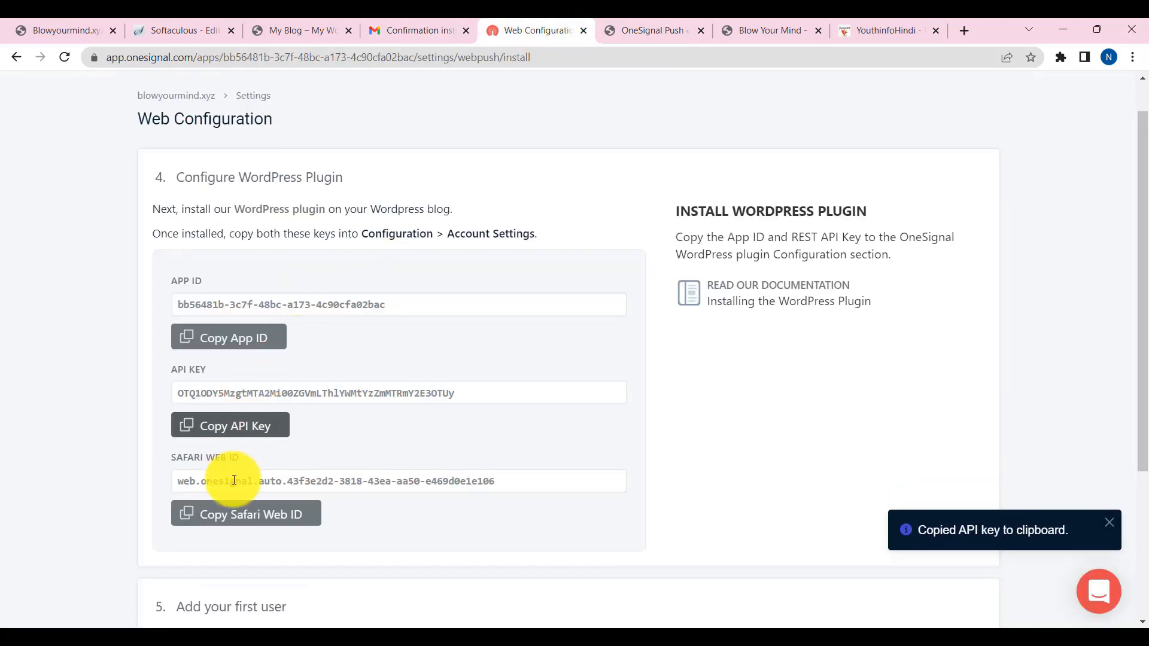
{"action": "left_click", "coordinate": [259, 519]}
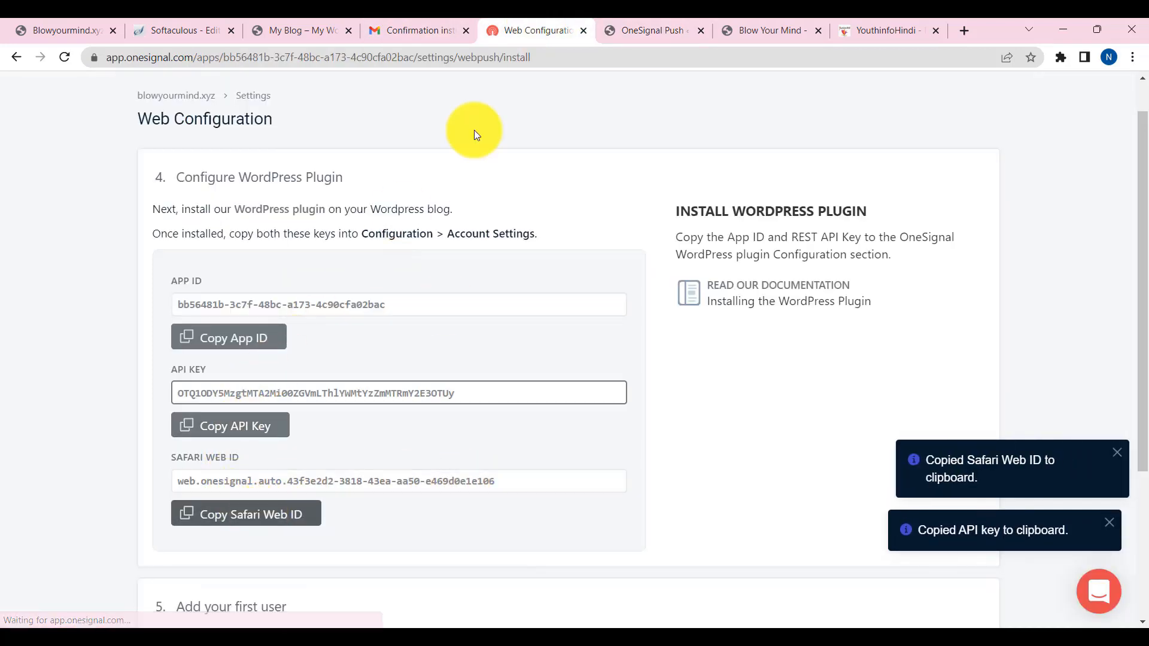
{"action": "left_click", "coordinate": [622, 26]}
{"action": "left_click", "coordinate": [244, 410]}
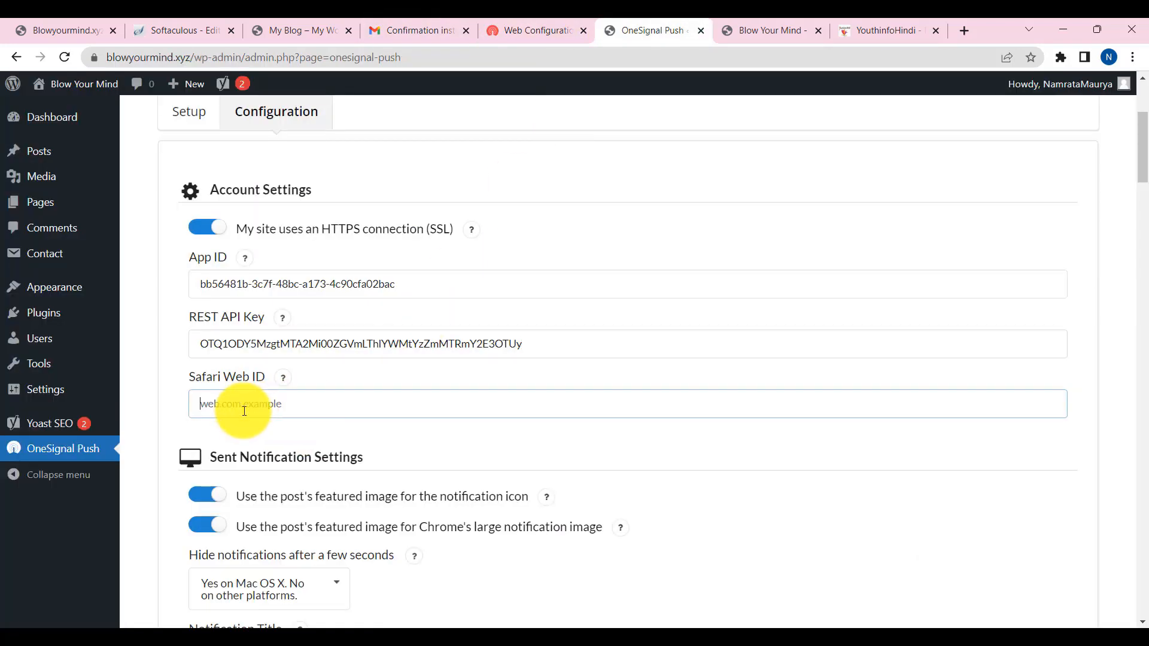
{"action": "scroll", "coordinate": [396, 466], "scroll_direction": "down", "scroll_amount": 6}
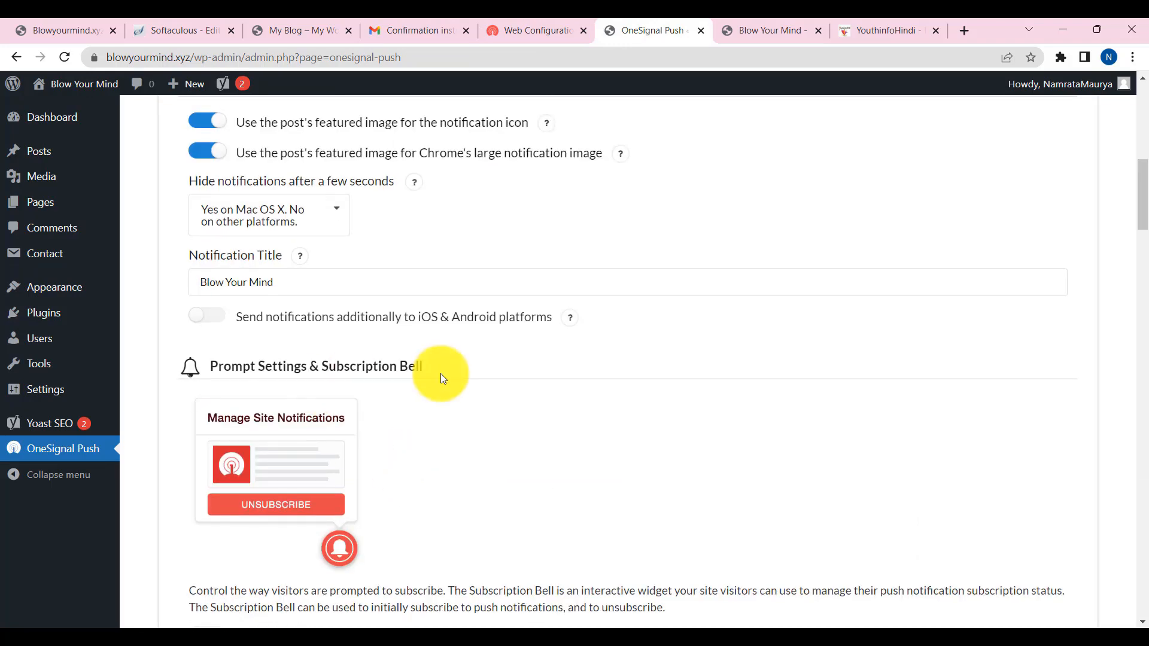
{"action": "scroll", "coordinate": [336, 377], "scroll_direction": "down", "scroll_amount": 9}
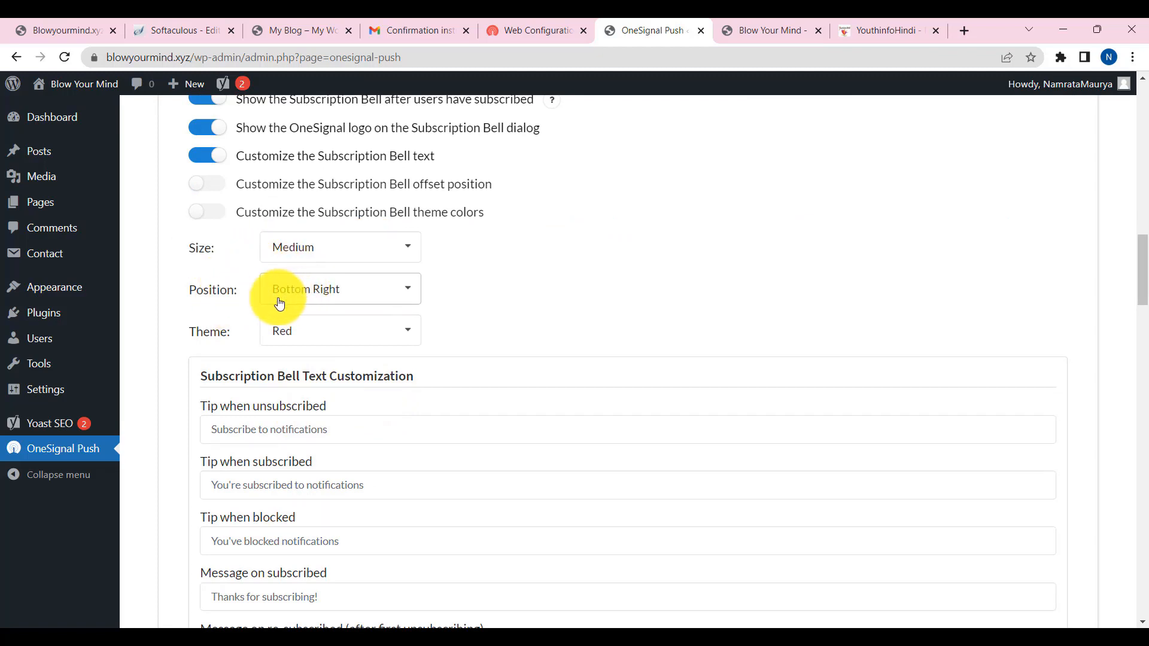
- Keep the Subscription Bell theme as Red and save the OneSignal plugin settings
{"action": "left_click", "coordinate": [328, 336]}
{"action": "left_click", "coordinate": [315, 357]}
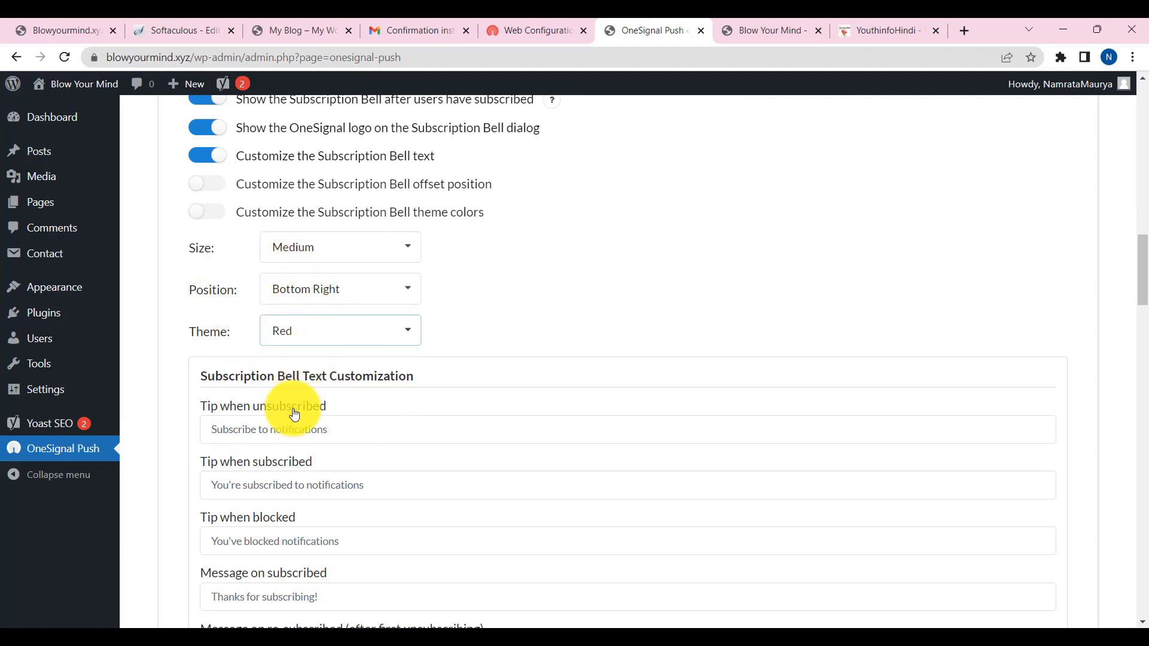
{"action": "scroll", "coordinate": [299, 411], "scroll_direction": "down", "scroll_amount": 8}
{"action": "scroll", "coordinate": [268, 402], "scroll_direction": "down", "scroll_amount": 20}
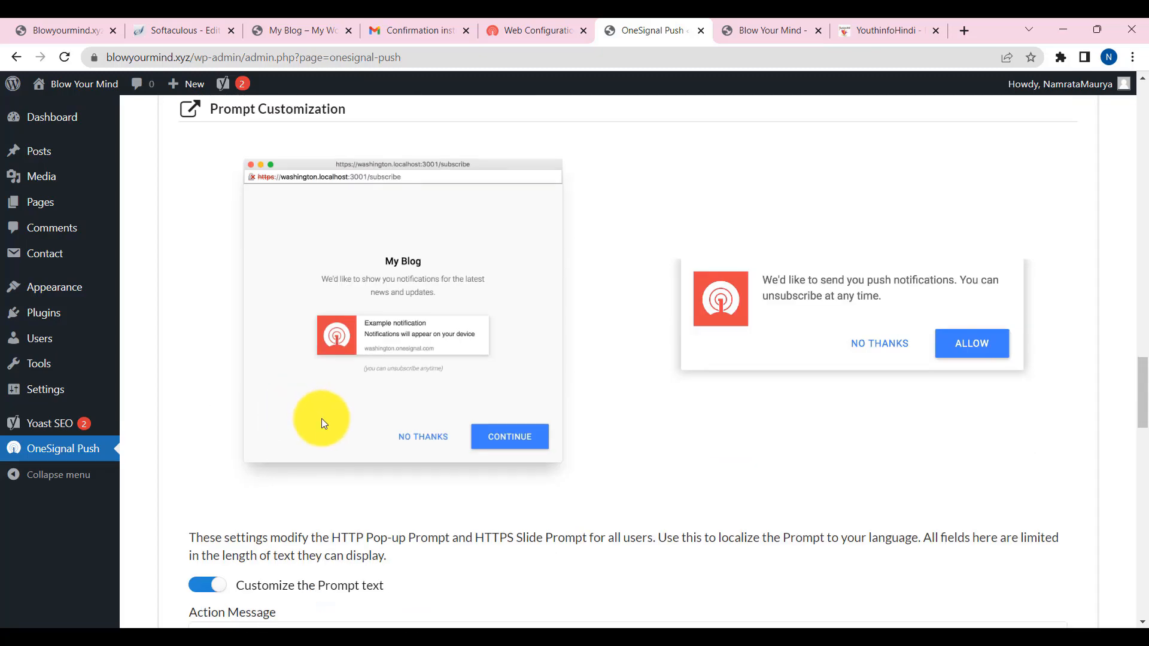
{"action": "scroll", "coordinate": [323, 419], "scroll_direction": "down", "scroll_amount": 6}
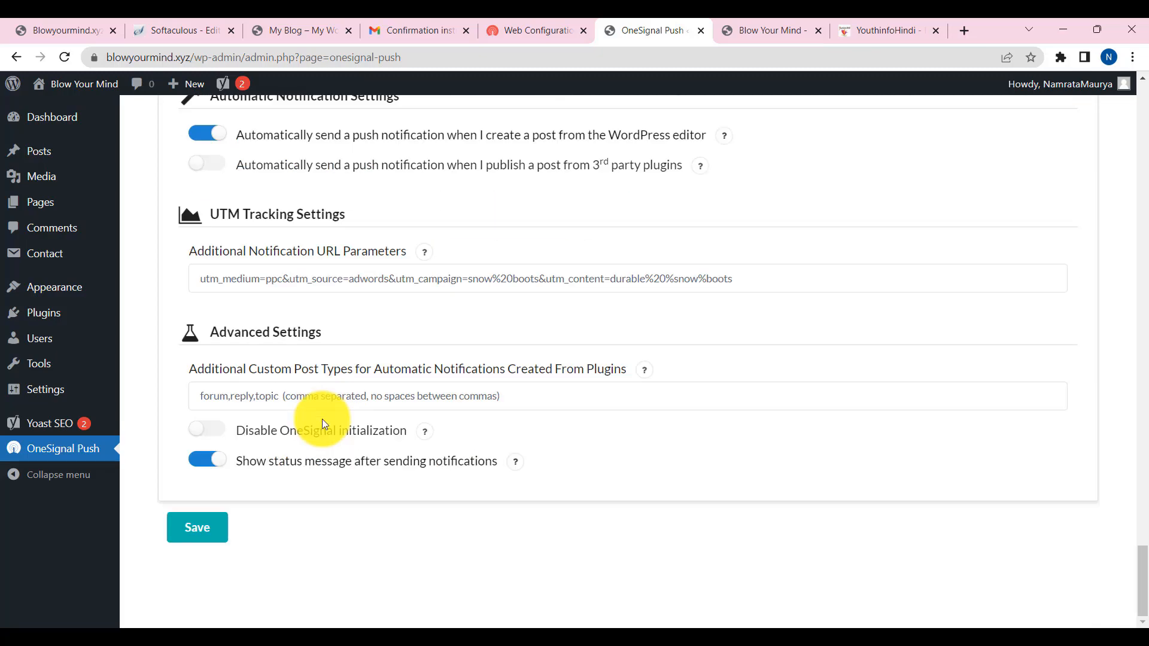
{"action": "left_click", "coordinate": [204, 530]}
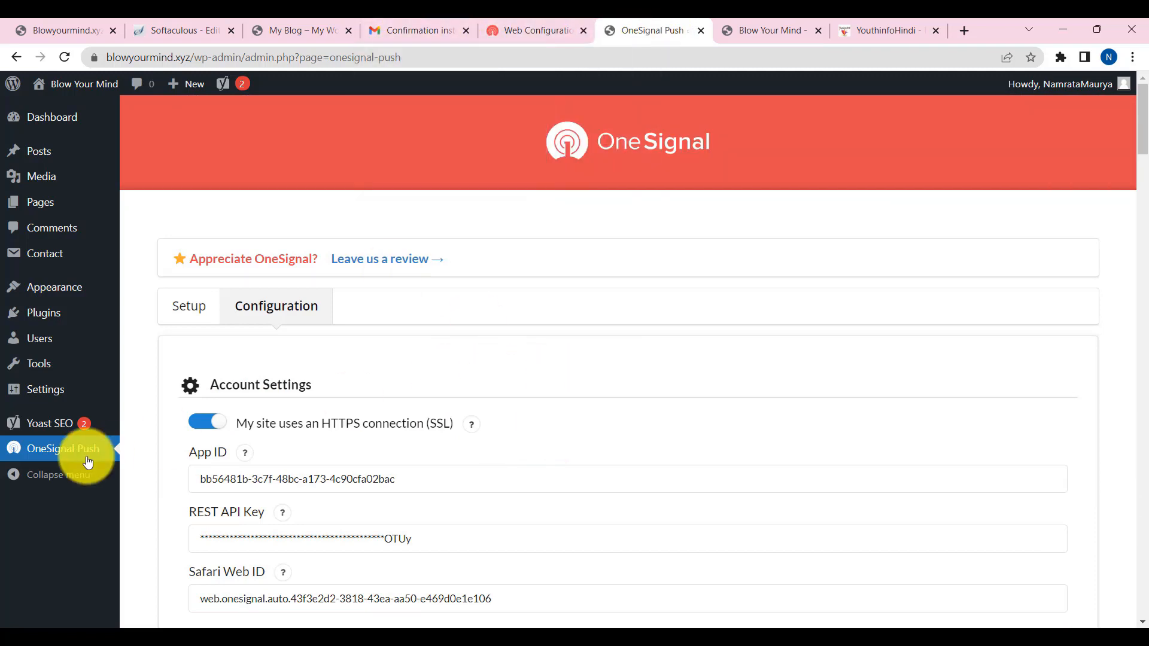
- Search the plugin directory for 'si', then install and activate Site Kit by Google
{"action": "mouse_move", "coordinate": [83, 424]}
{"action": "mouse_move", "coordinate": [56, 313]}
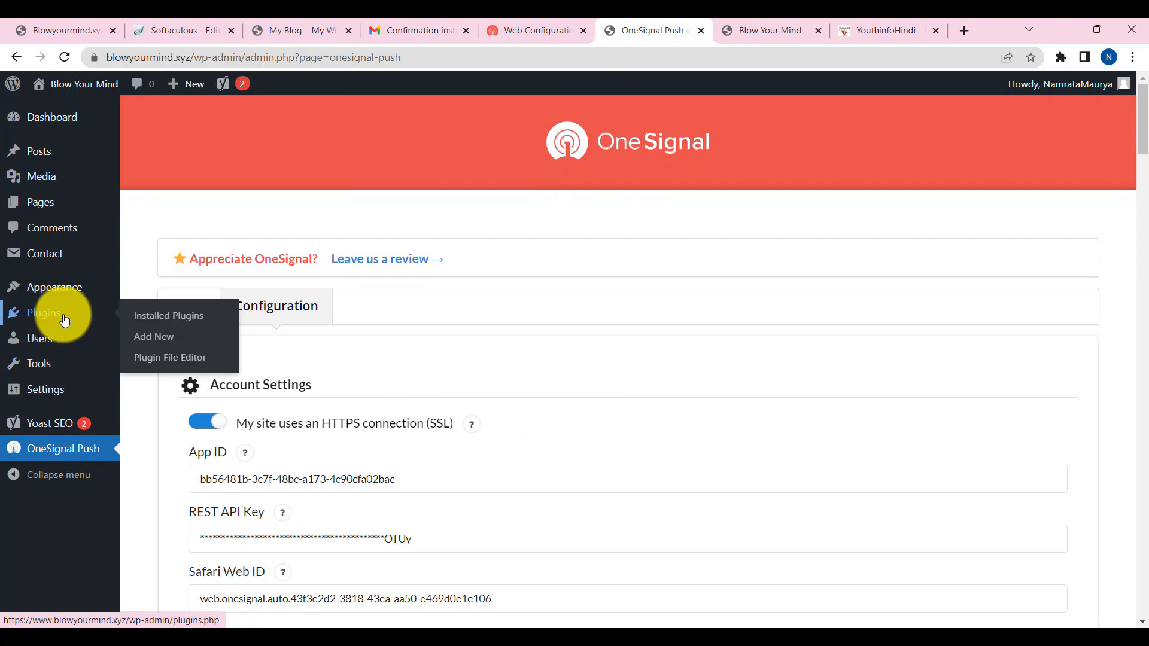
{"action": "left_click", "coordinate": [155, 338]}
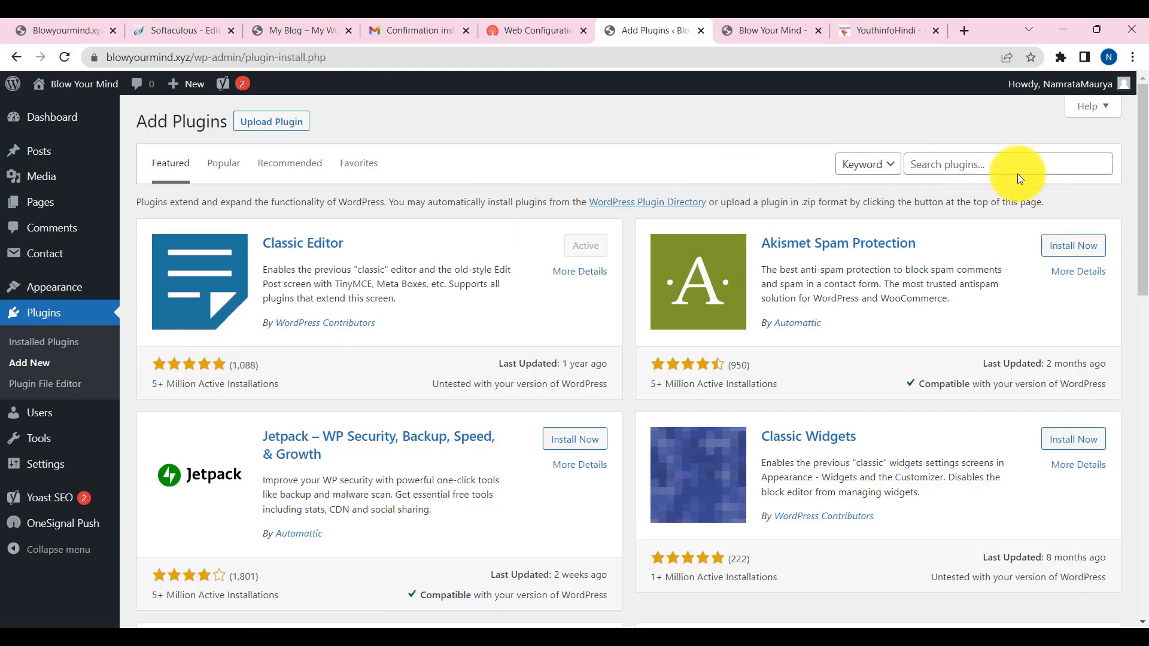
{"action": "left_click", "coordinate": [1028, 164]}
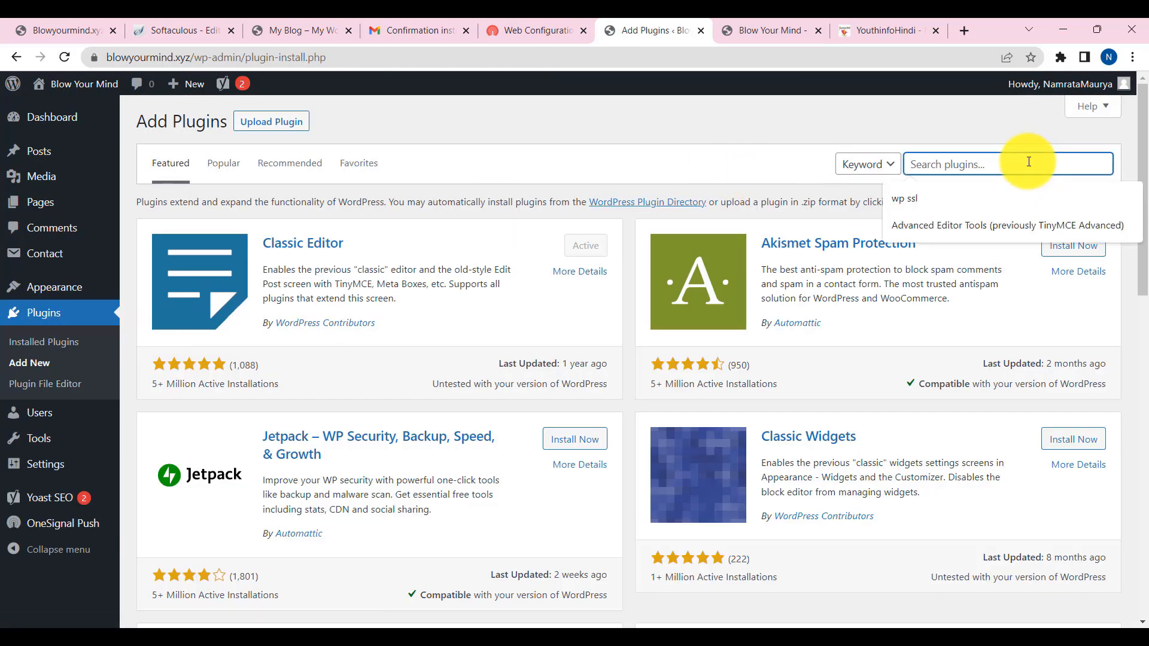
{"action": "type", "text": "site kit"}
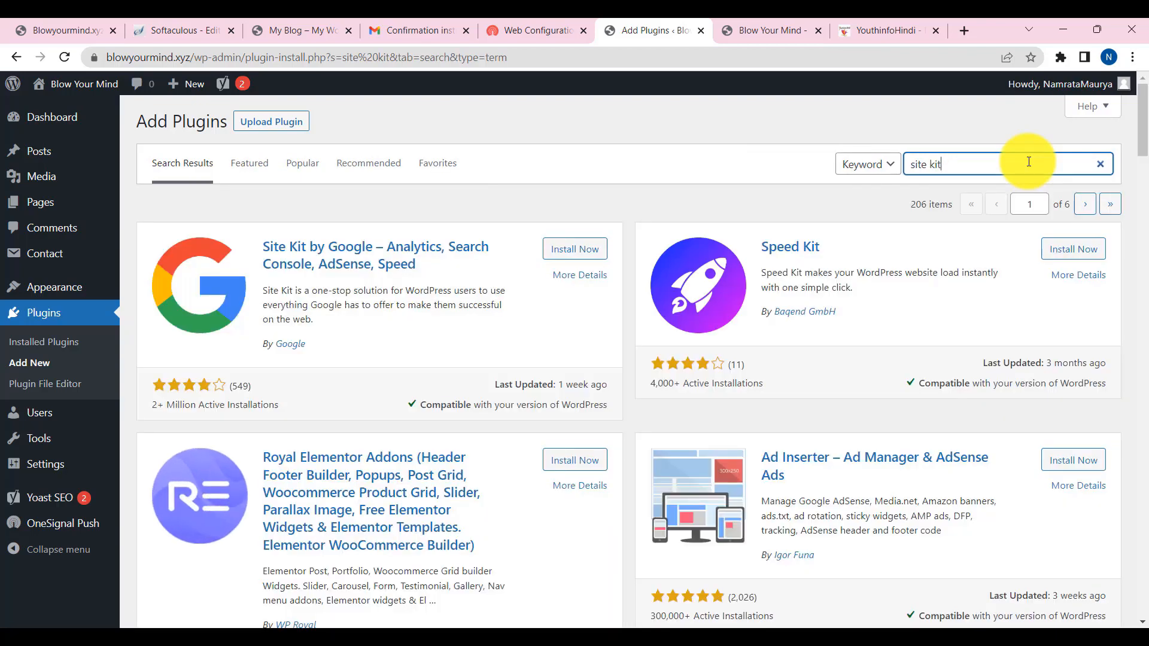
{"action": "left_click", "coordinate": [580, 256]}
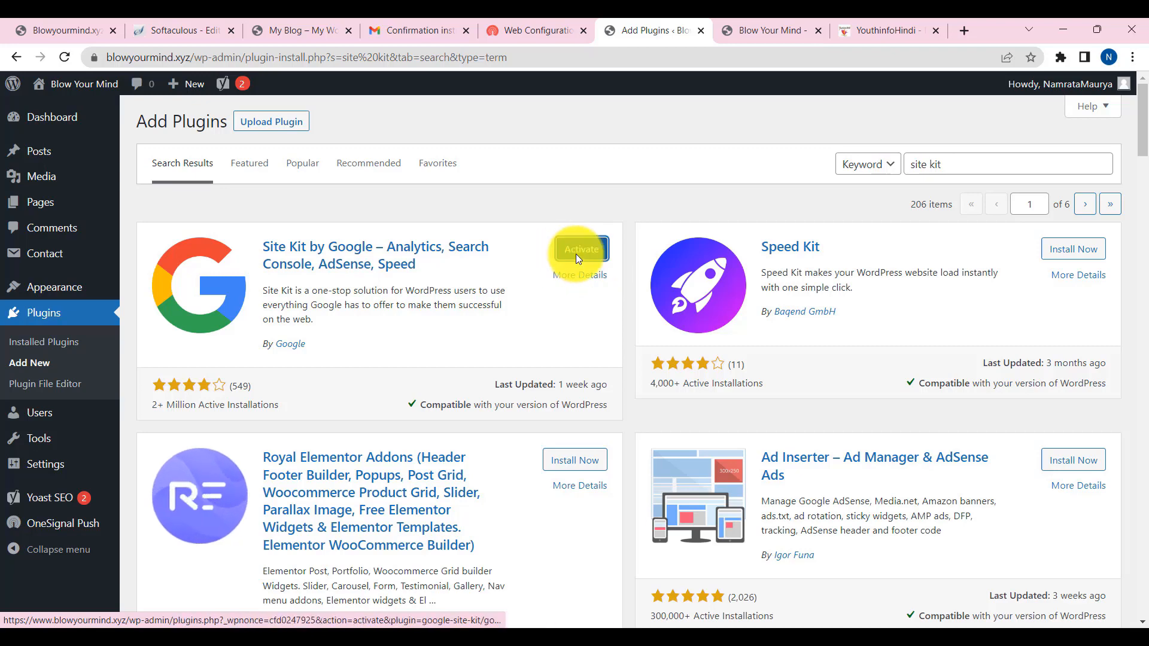
{"action": "left_click", "coordinate": [577, 257]}
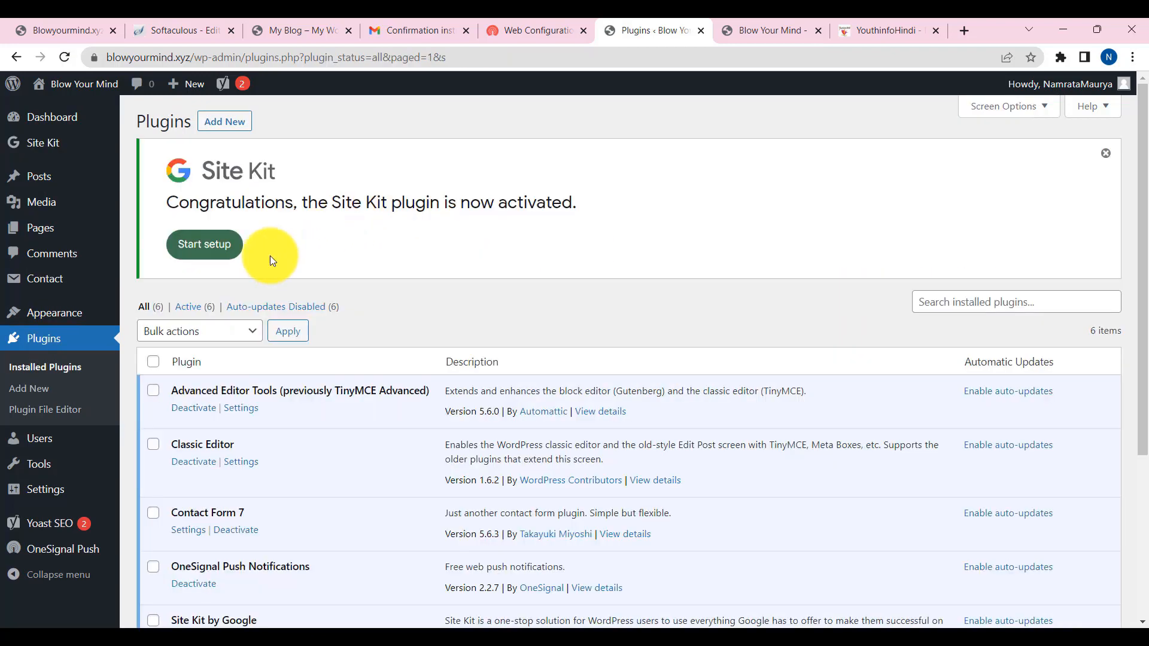
- Start Site Kit setup with Connect Google Analytics ticked and begin Google sign-in
{"action": "left_click", "coordinate": [192, 250]}
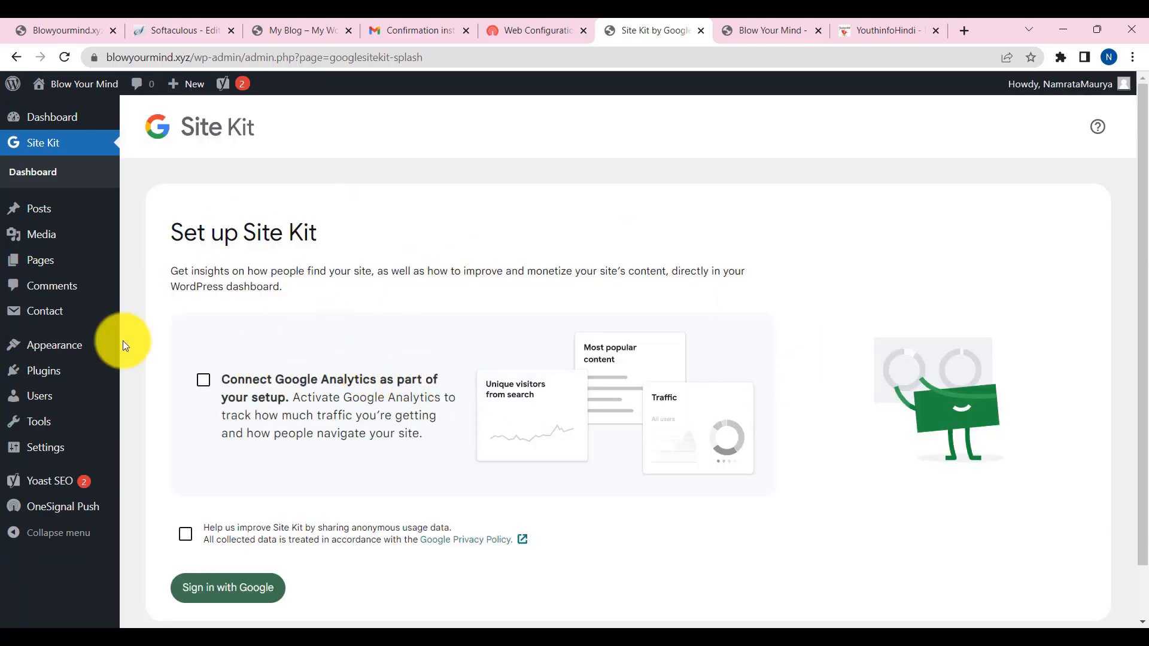
{"action": "left_click", "coordinate": [204, 381]}
{"action": "scroll", "coordinate": [239, 538], "scroll_direction": "down", "scroll_amount": 1}
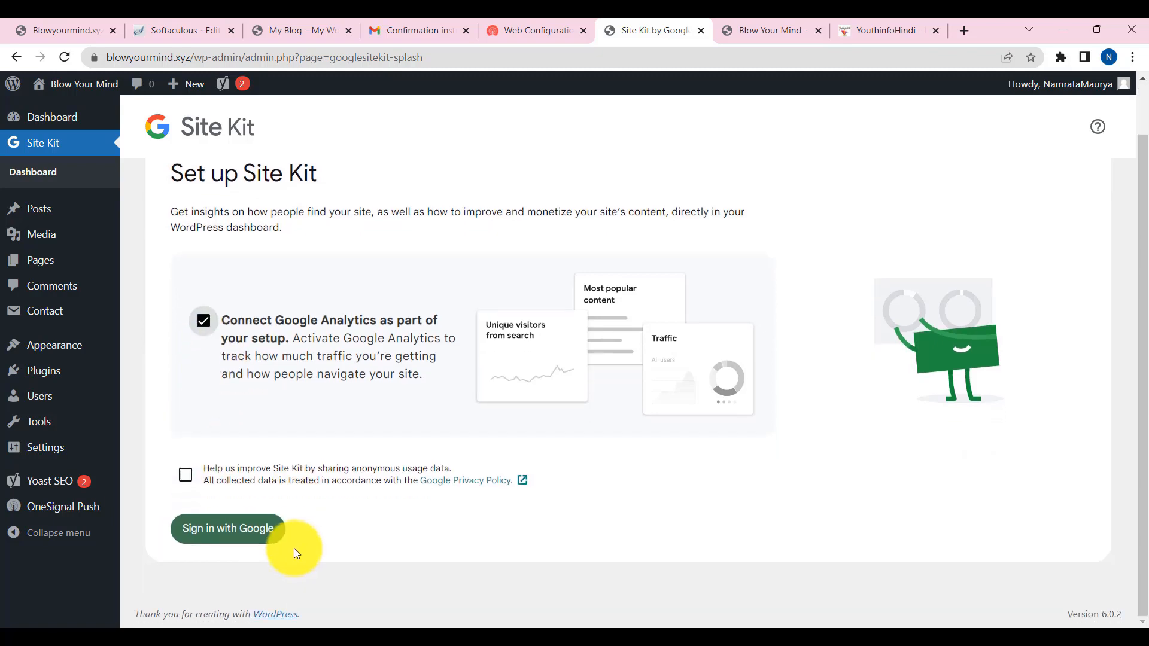
{"action": "left_click", "coordinate": [233, 534]}
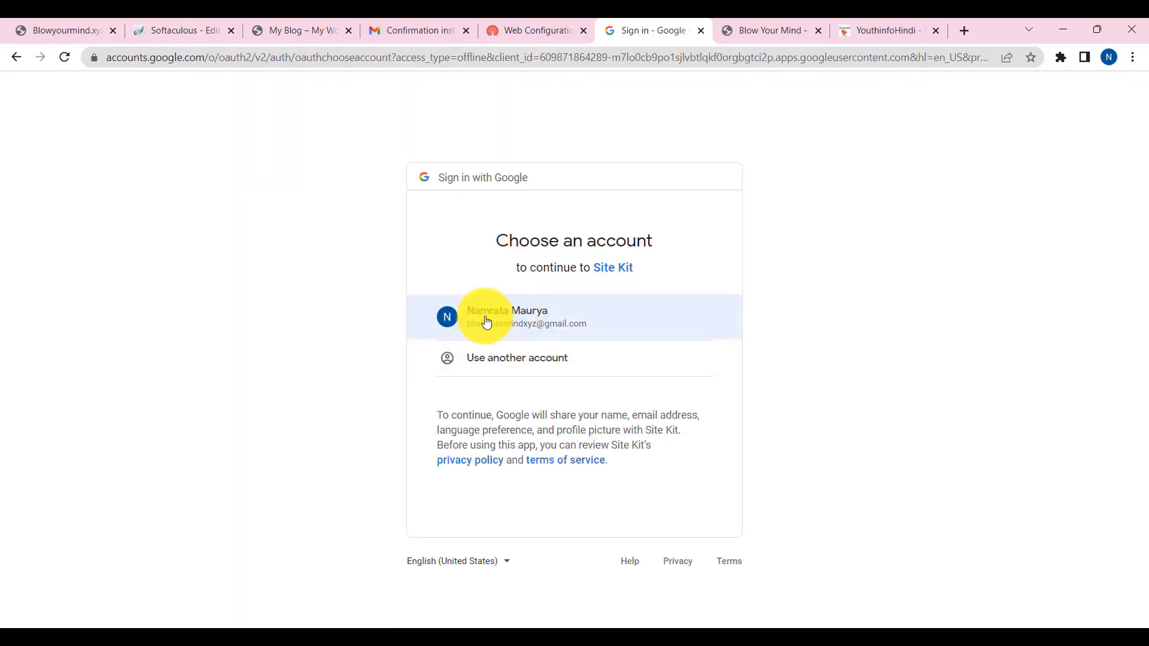
- Choose the site's Google account and grant Analytics, Search Console and site-list permissions
{"action": "left_click", "coordinate": [493, 322]}
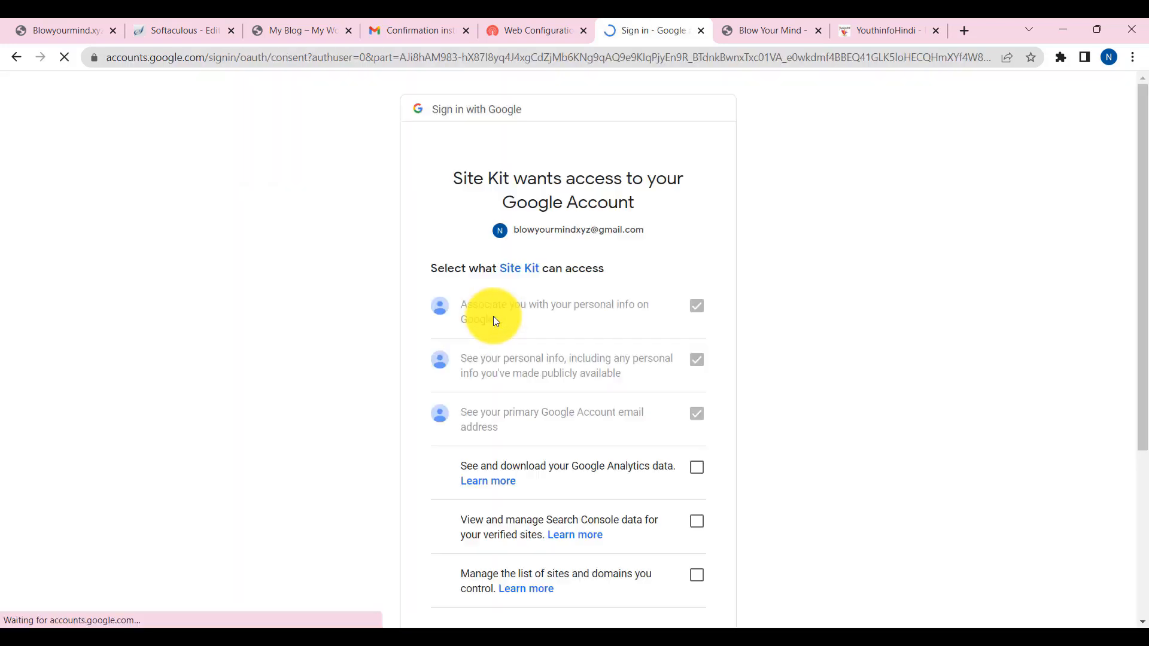
{"action": "scroll", "coordinate": [699, 326], "scroll_direction": "down", "scroll_amount": 4}
{"action": "left_click", "coordinate": [697, 323]}
{"action": "left_click", "coordinate": [696, 269]}
{"action": "left_click", "coordinate": [697, 216]}
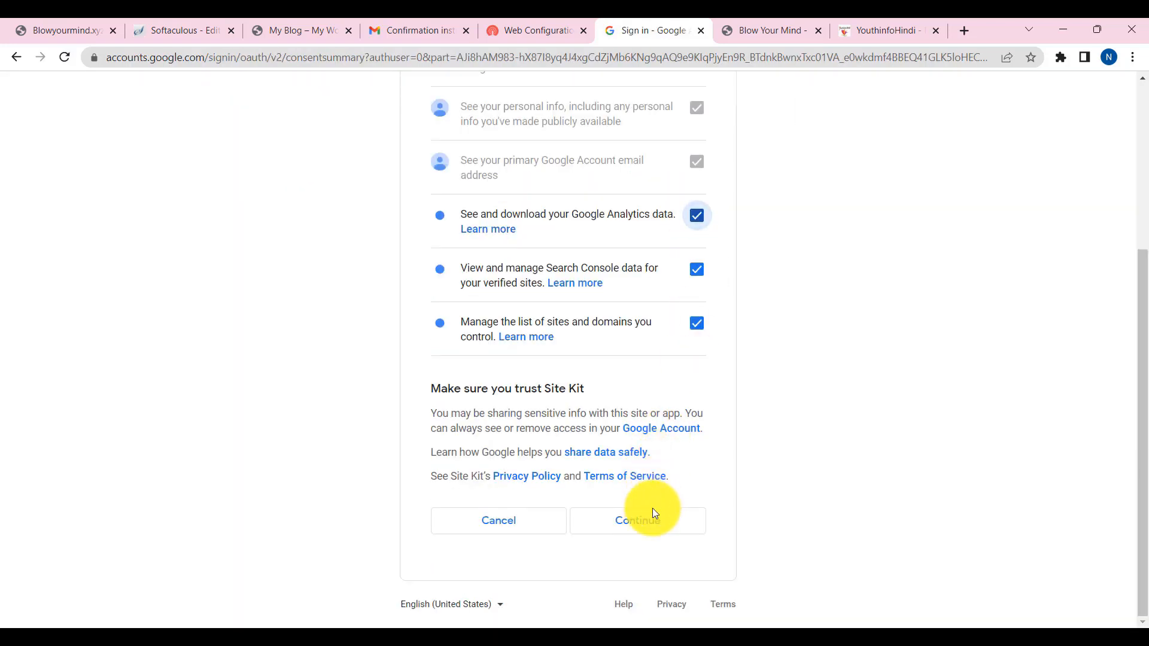
{"action": "left_click", "coordinate": [652, 521]}
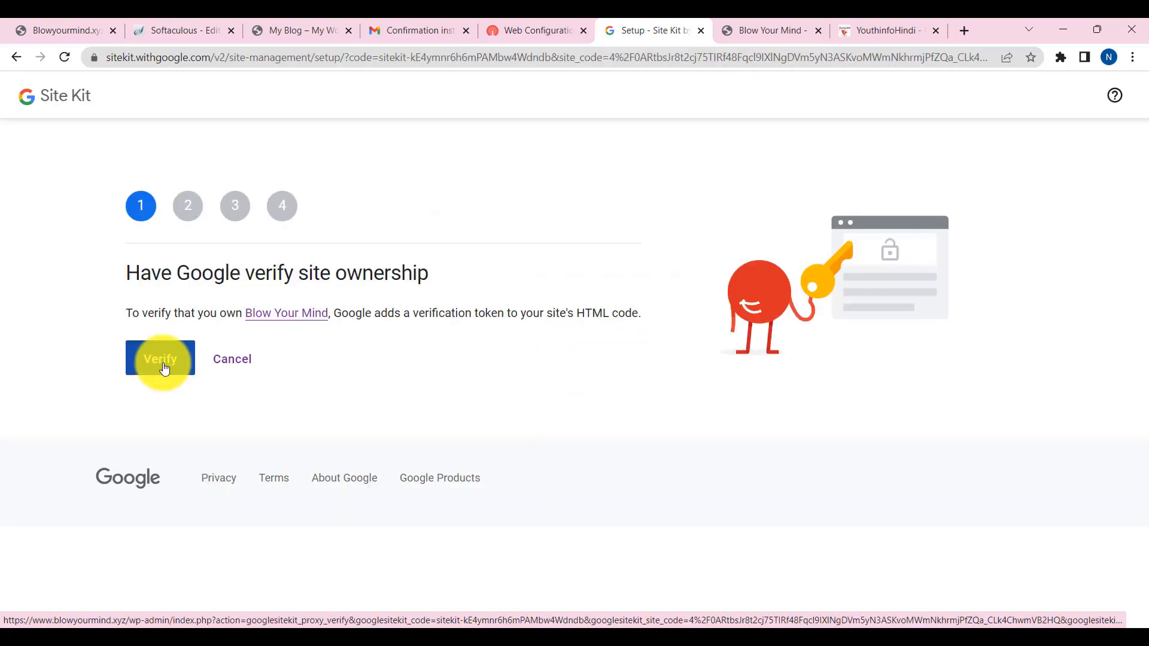
- Verify site ownership, then choose Create Account for a new Blow Your Mind Analytics account
{"action": "left_click", "coordinate": [165, 369]}
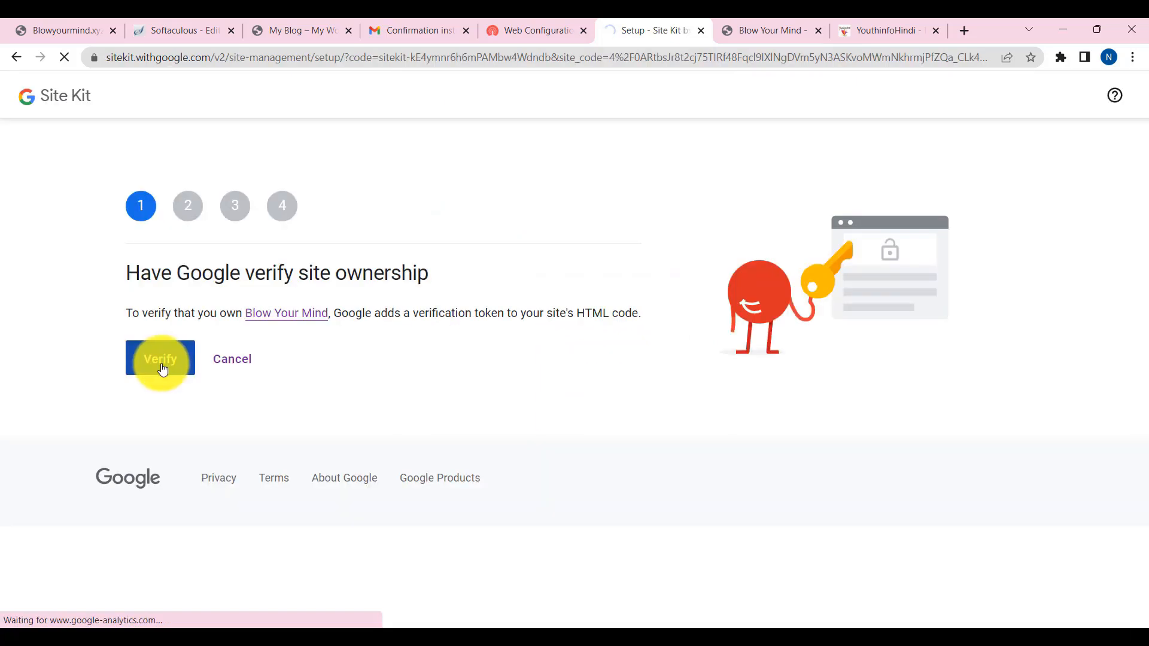
{"action": "left_click", "coordinate": [164, 379]}
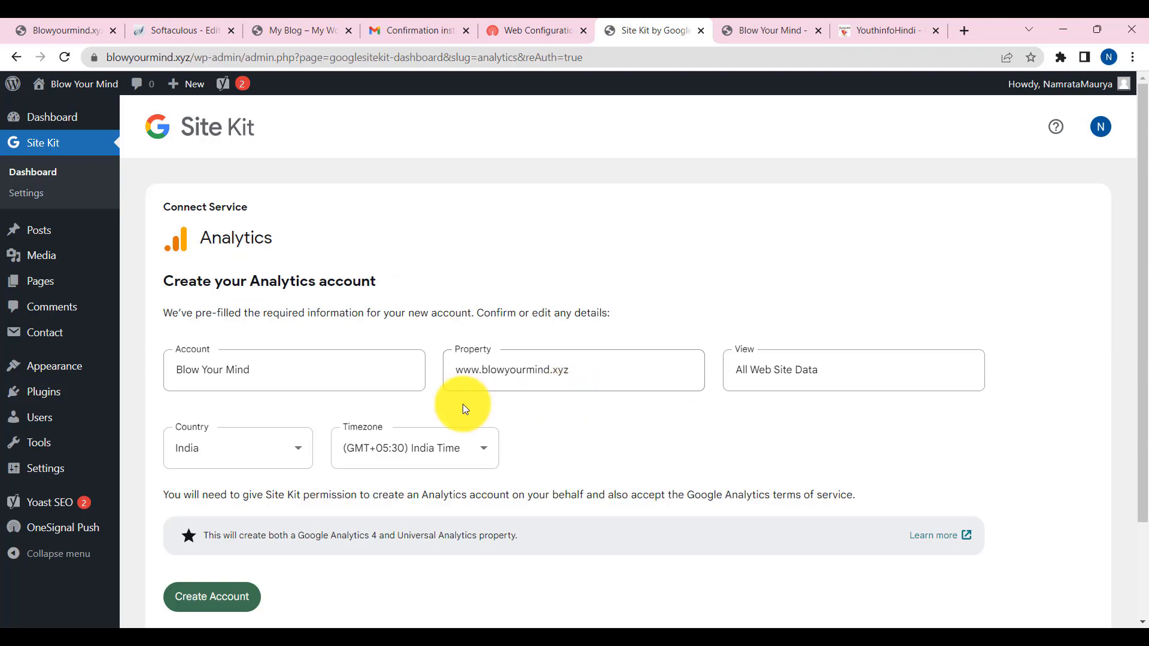
{"action": "scroll", "coordinate": [753, 410], "scroll_direction": "down", "scroll_amount": 2}
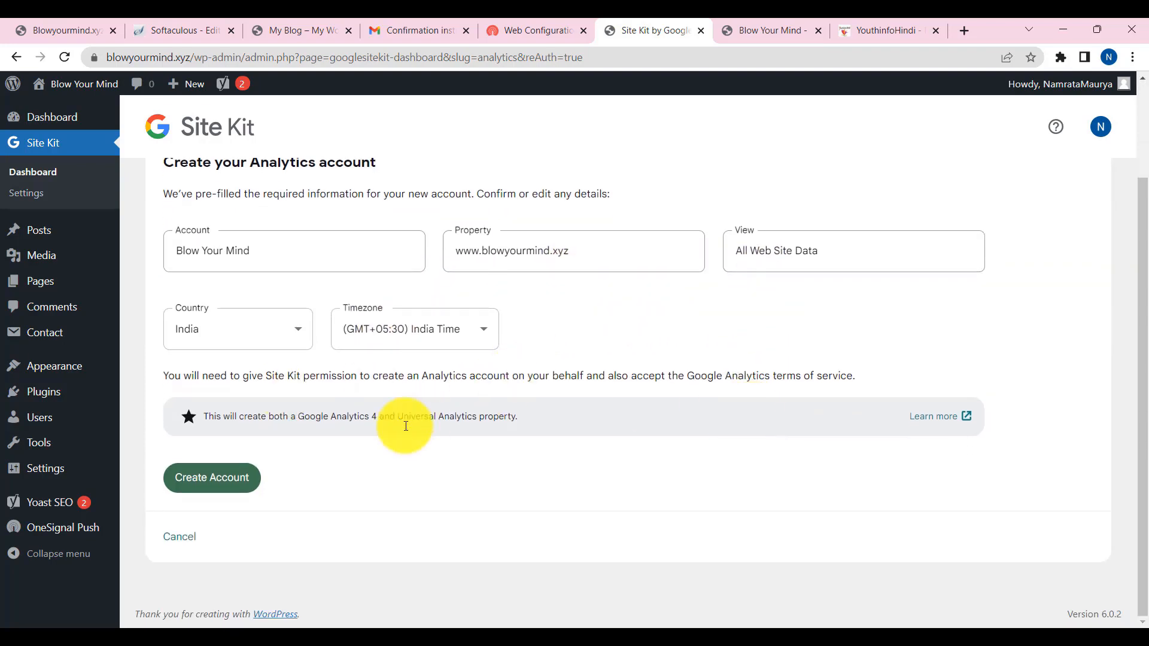
{"action": "left_click", "coordinate": [235, 488]}
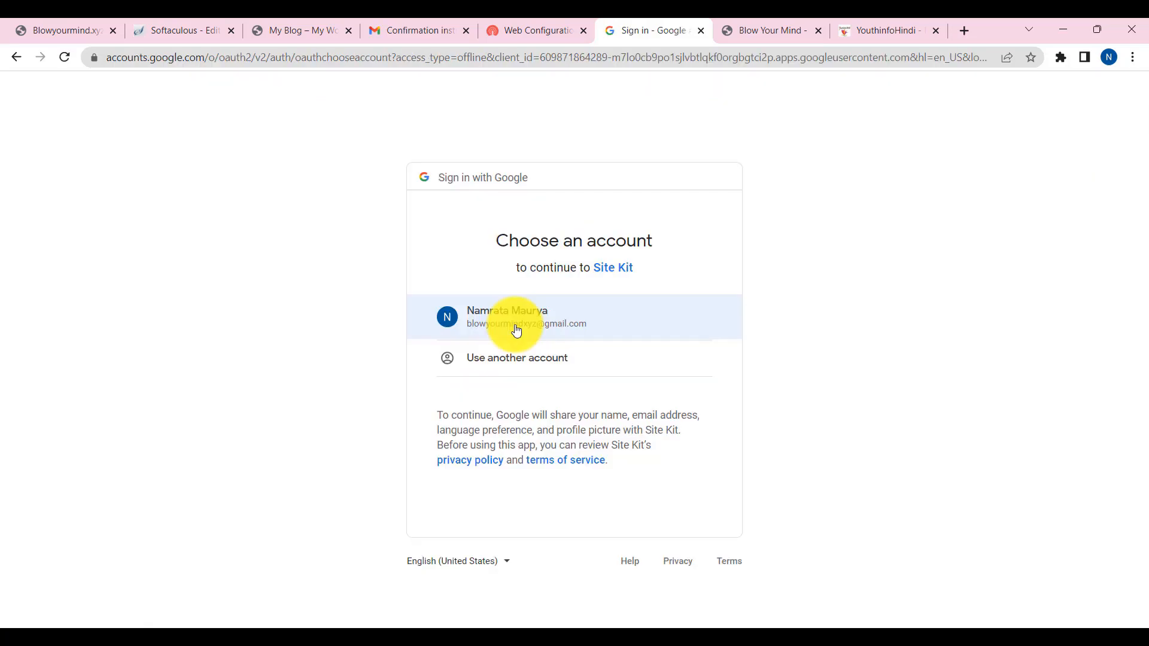
- Choose the Google account and grant Site Kit the Edit Analytics management permission
{"action": "left_click", "coordinate": [517, 331]}
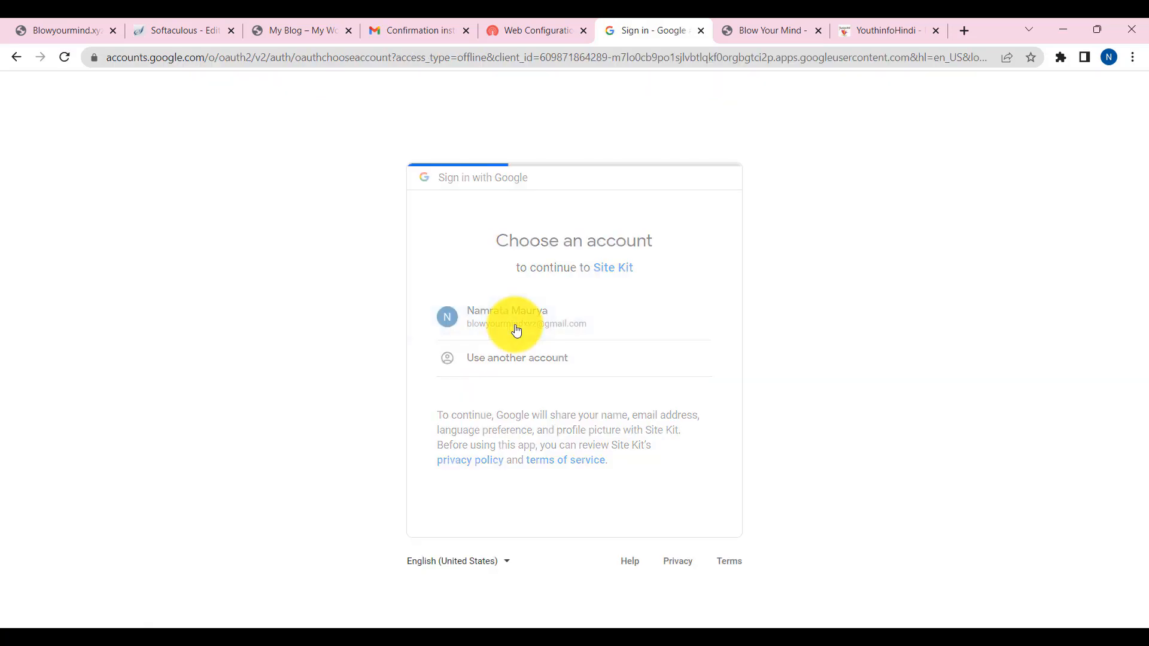
{"action": "left_click", "coordinate": [697, 361]}
{"action": "scroll", "coordinate": [759, 396], "scroll_direction": "down", "scroll_amount": 2}
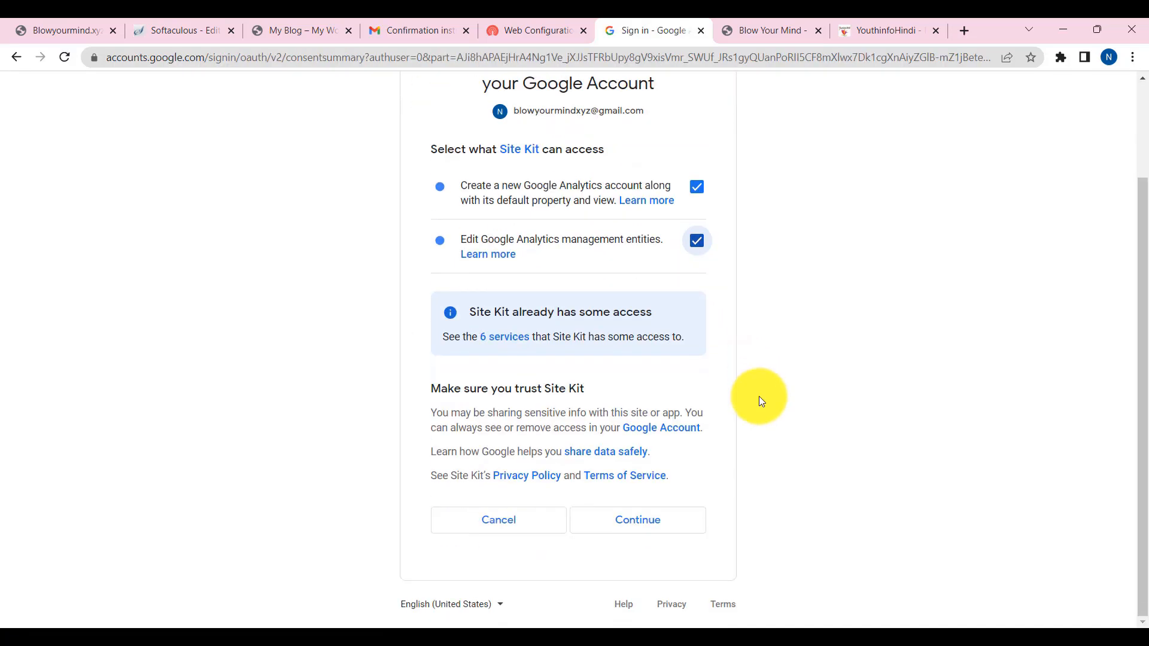
{"action": "left_click", "coordinate": [674, 520]}
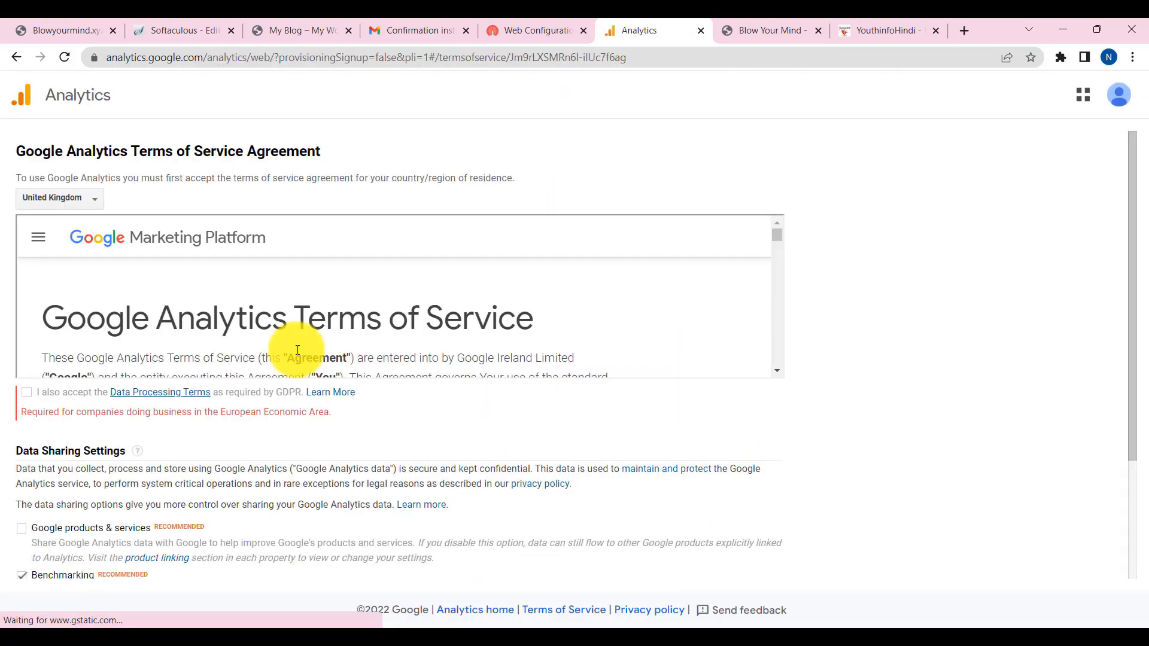
- Accept GDPR, Google products & services and Controller-Controller terms, then return to the Site Kit dashboard
{"action": "scroll", "coordinate": [200, 304], "scroll_direction": "down", "scroll_amount": 15}
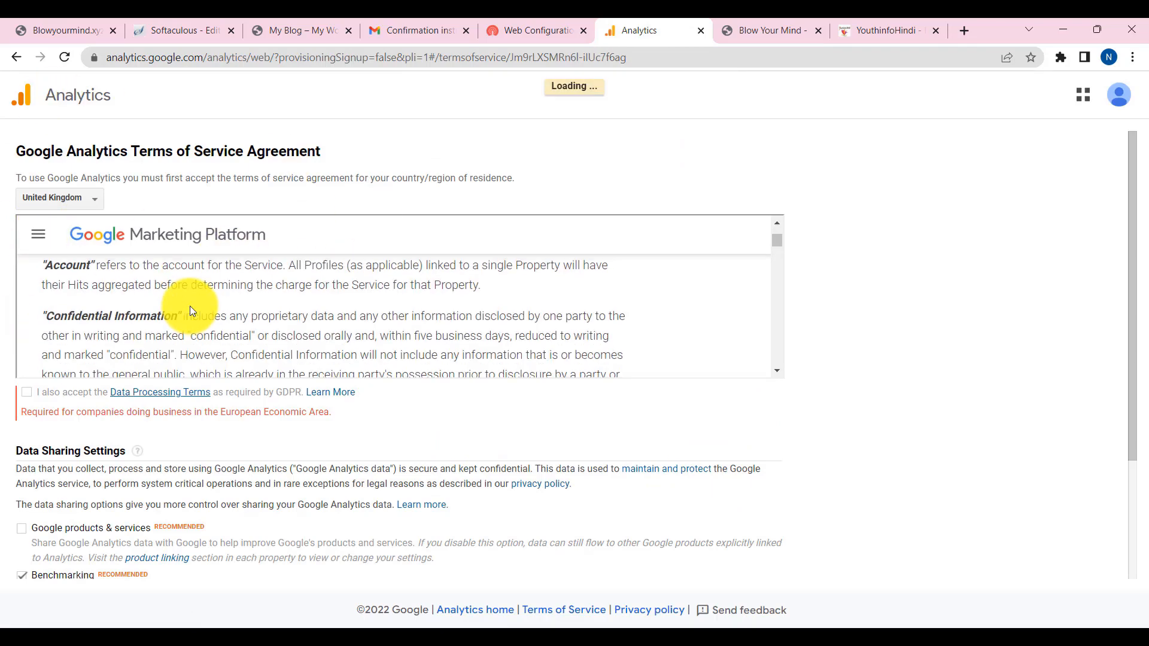
{"action": "scroll", "coordinate": [125, 347], "scroll_direction": "down", "scroll_amount": 10}
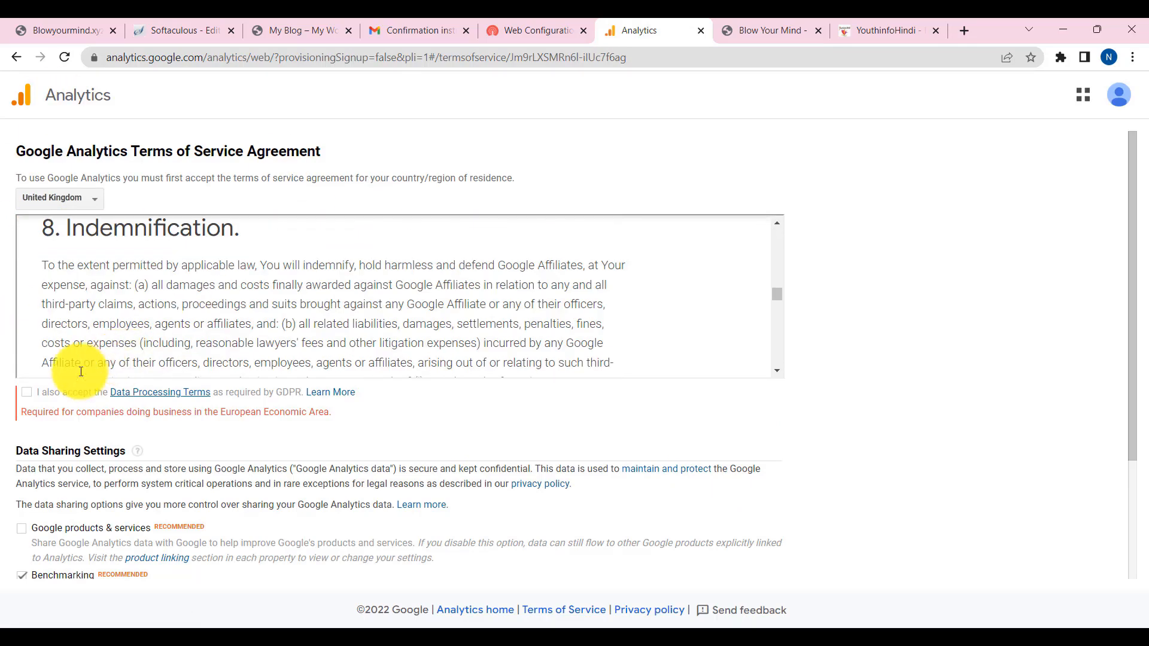
{"action": "left_click", "coordinate": [26, 392]}
{"action": "scroll", "coordinate": [90, 368], "scroll_direction": "down", "scroll_amount": 3}
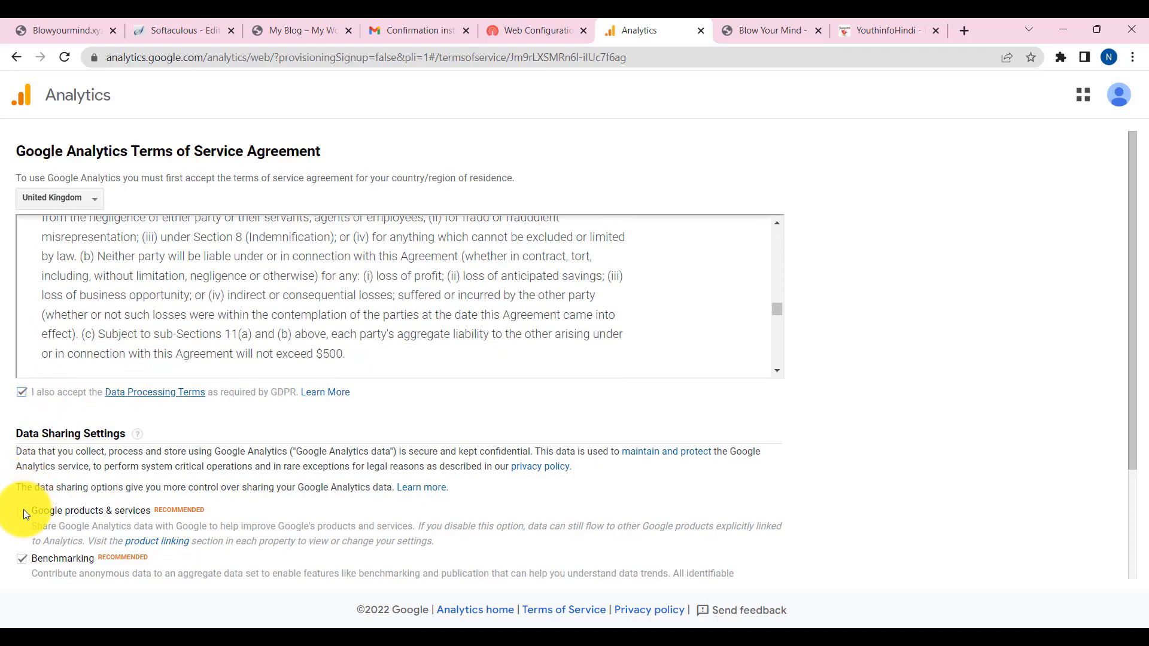
{"action": "left_click", "coordinate": [22, 511]}
{"action": "scroll", "coordinate": [185, 502], "scroll_direction": "down", "scroll_amount": 8}
{"action": "left_click", "coordinate": [21, 248]}
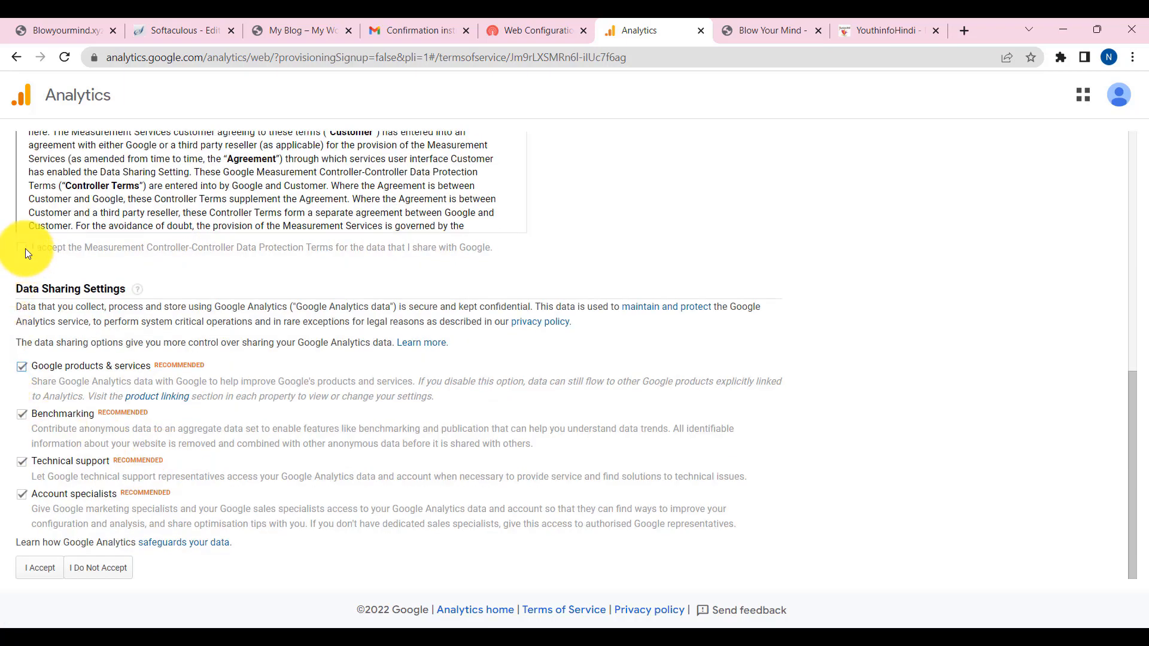
{"action": "left_click", "coordinate": [36, 569]}
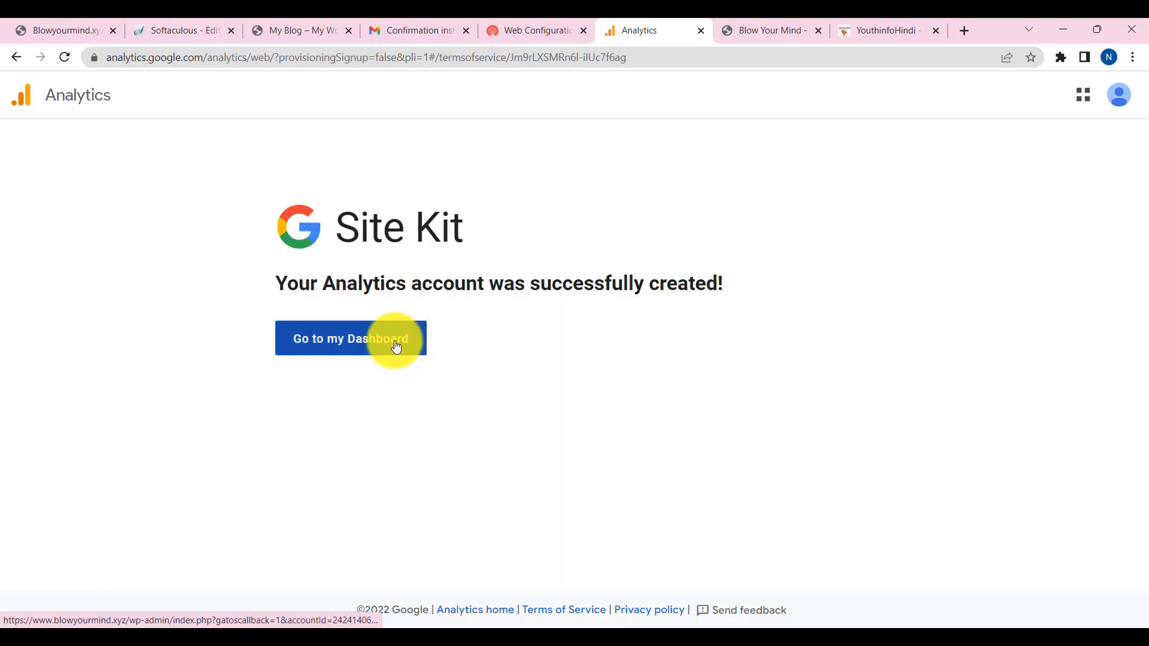
{"action": "left_click", "coordinate": [350, 347]}
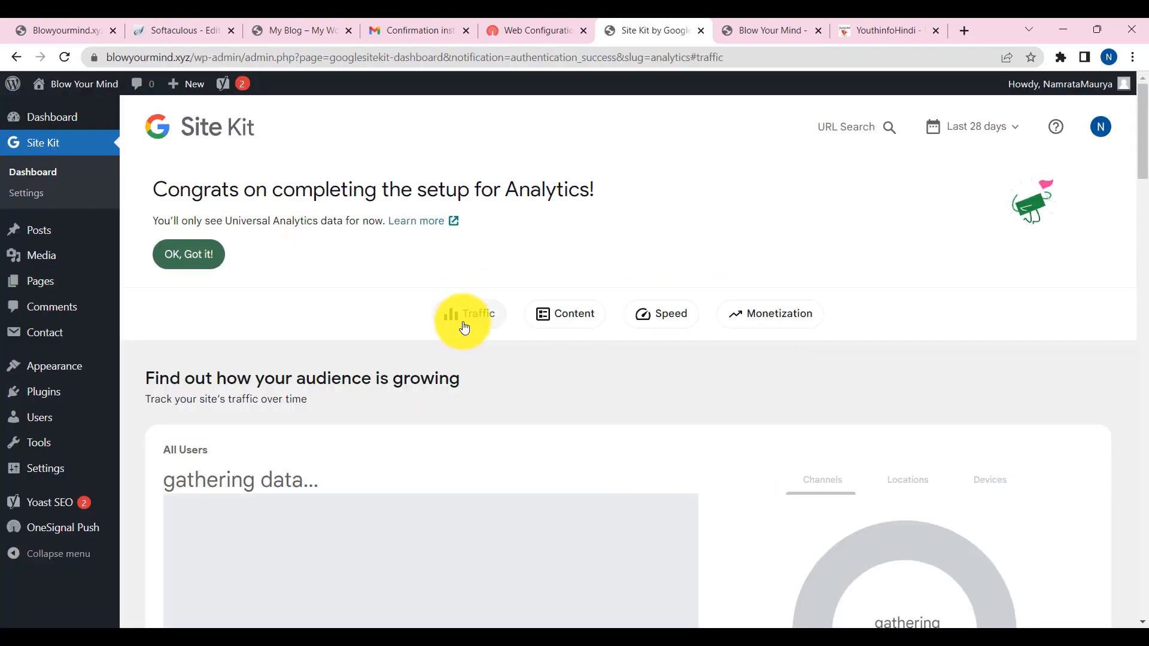
- Dismiss the Analytics congratulations and data-gathering banners with OK, Got it! and review the reports
{"action": "scroll", "coordinate": [647, 335], "scroll_direction": "down", "scroll_amount": 6}
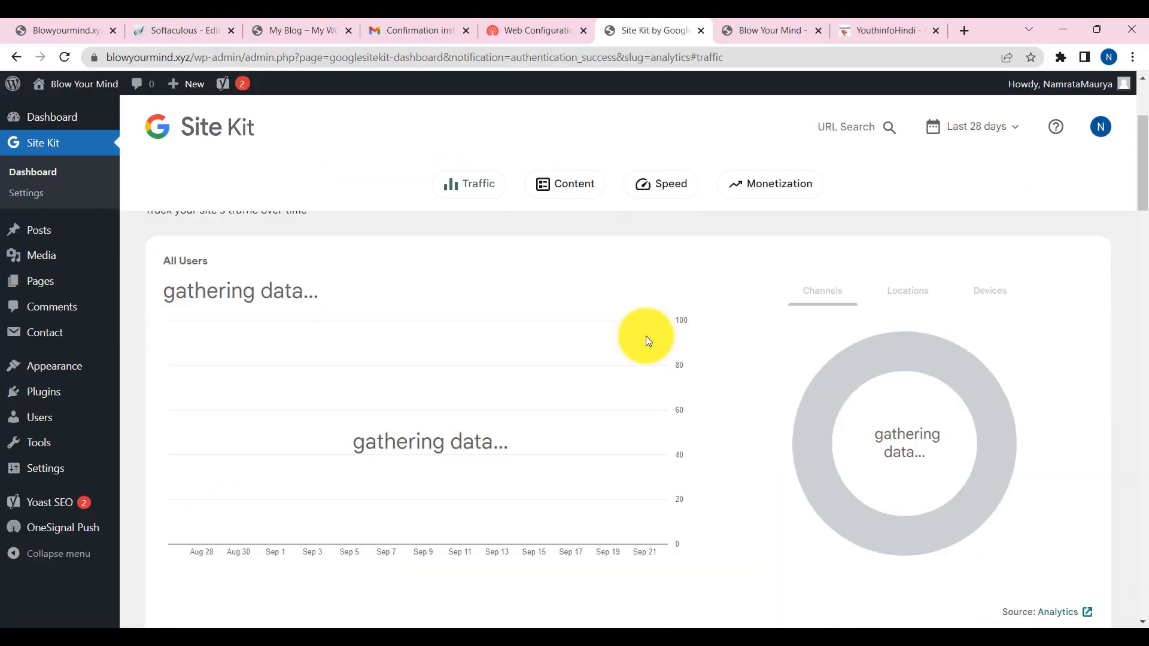
{"action": "scroll", "coordinate": [647, 336], "scroll_direction": "up", "scroll_amount": 3}
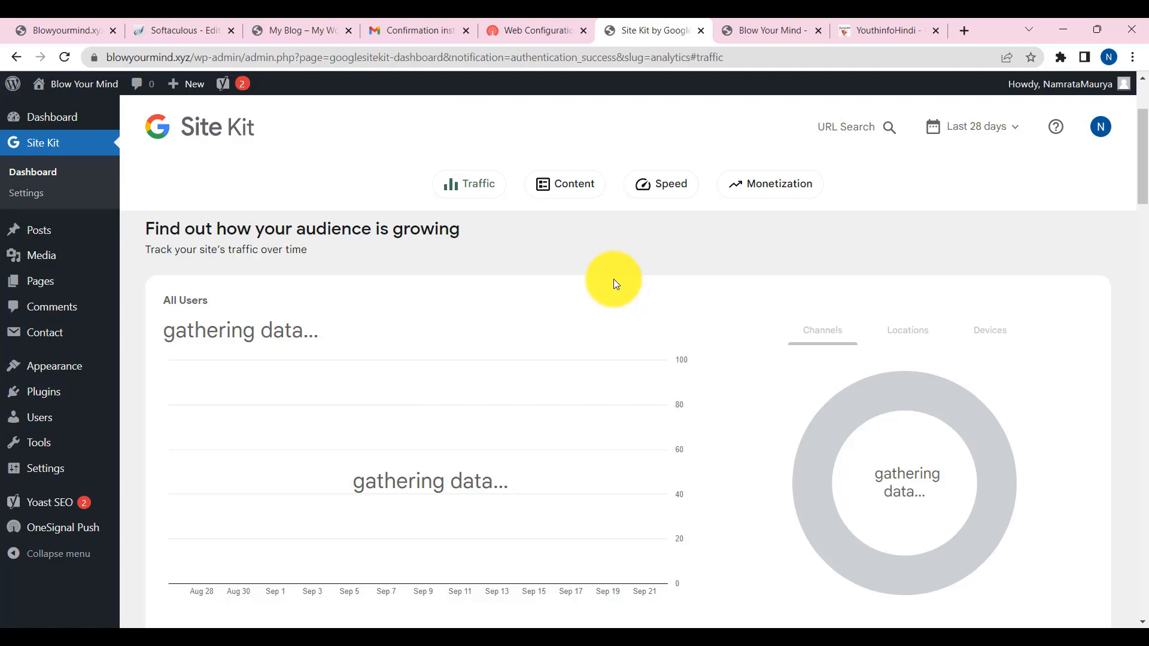
{"action": "scroll", "coordinate": [612, 278], "scroll_direction": "down", "scroll_amount": 20}
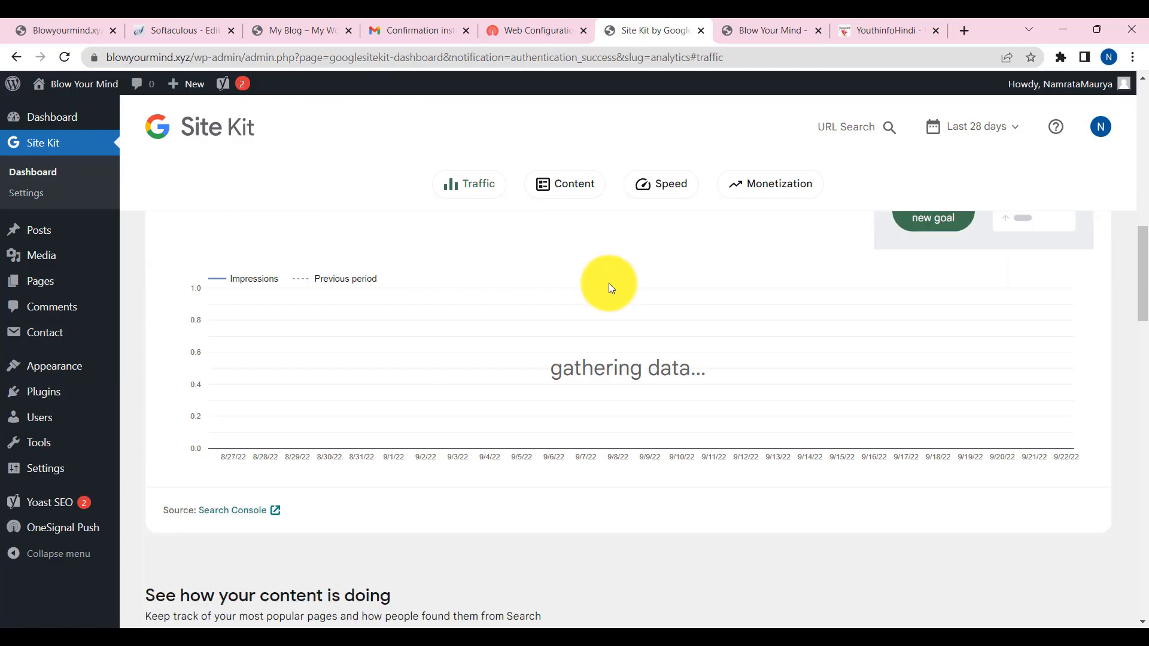
{"action": "scroll", "coordinate": [581, 357], "scroll_direction": "up", "scroll_amount": 10}
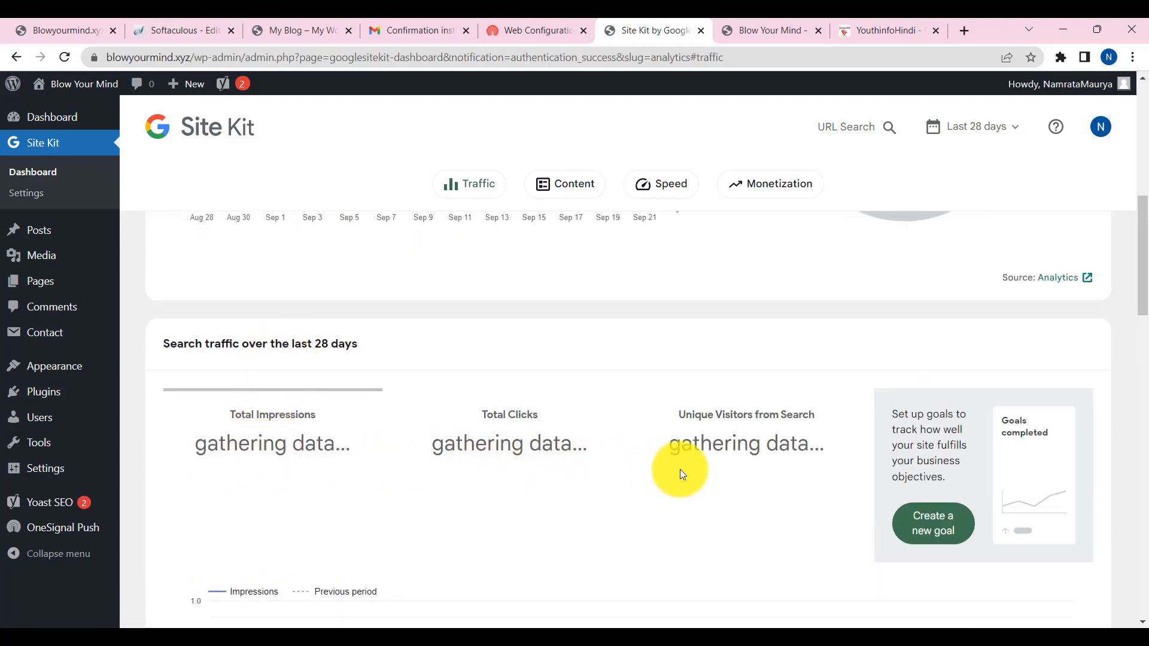
{"action": "scroll", "coordinate": [680, 469], "scroll_direction": "up", "scroll_amount": 10}
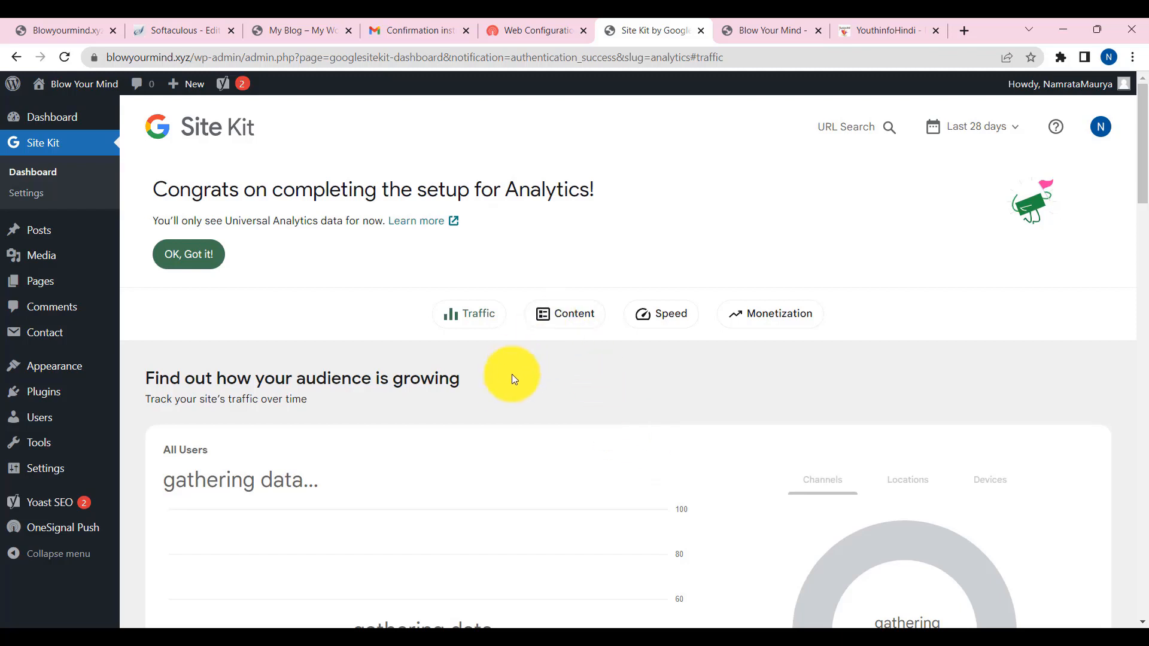
{"action": "left_click", "coordinate": [192, 256]}
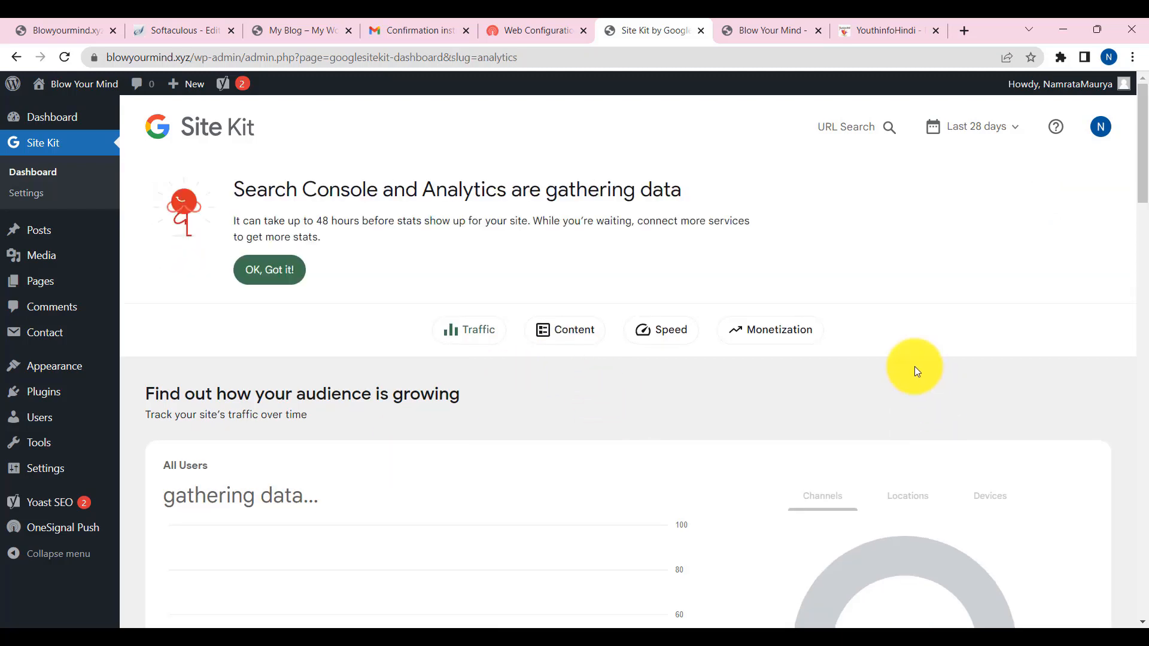
{"action": "left_click", "coordinate": [275, 276]}
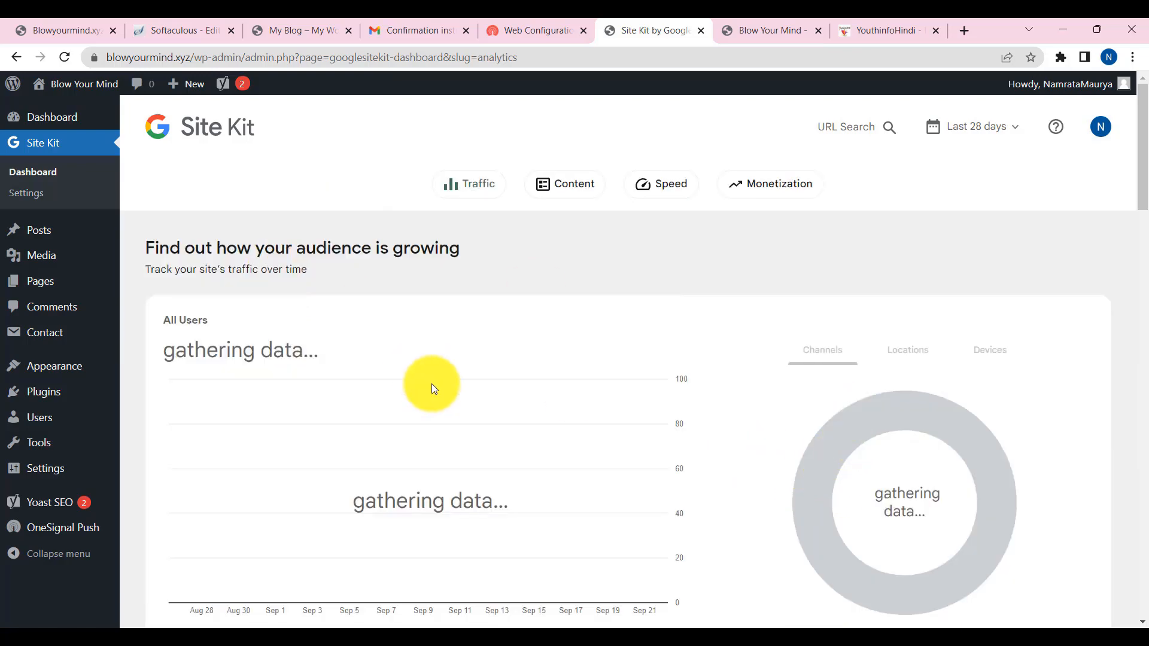
{"action": "scroll", "coordinate": [694, 483], "scroll_direction": "down", "scroll_amount": 12}
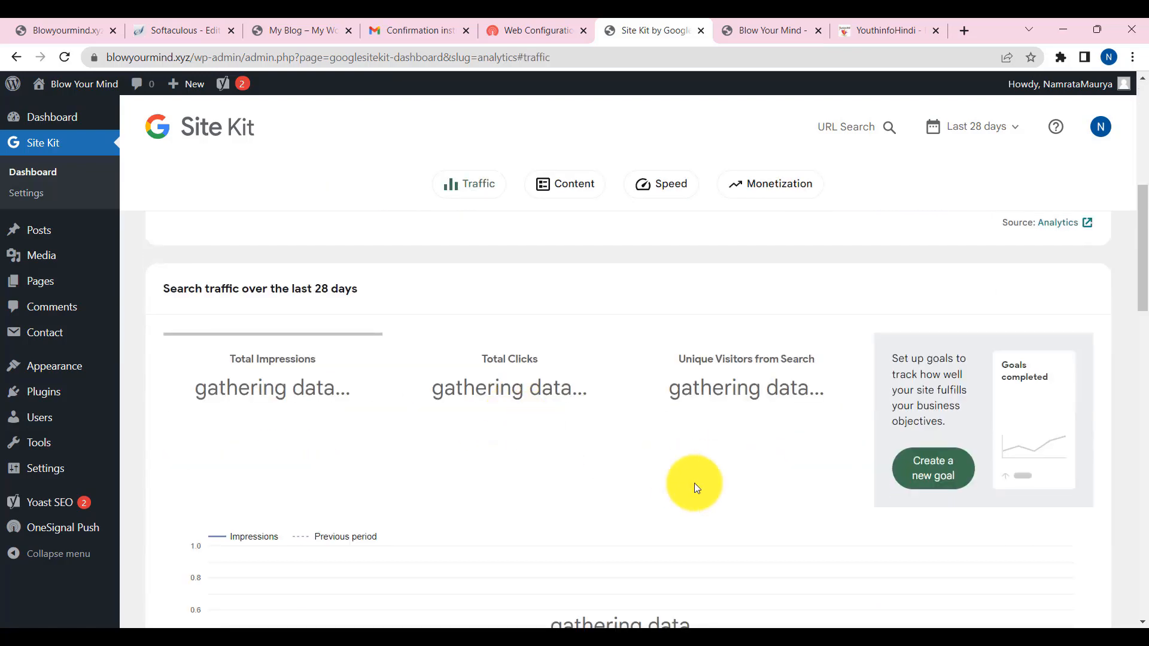
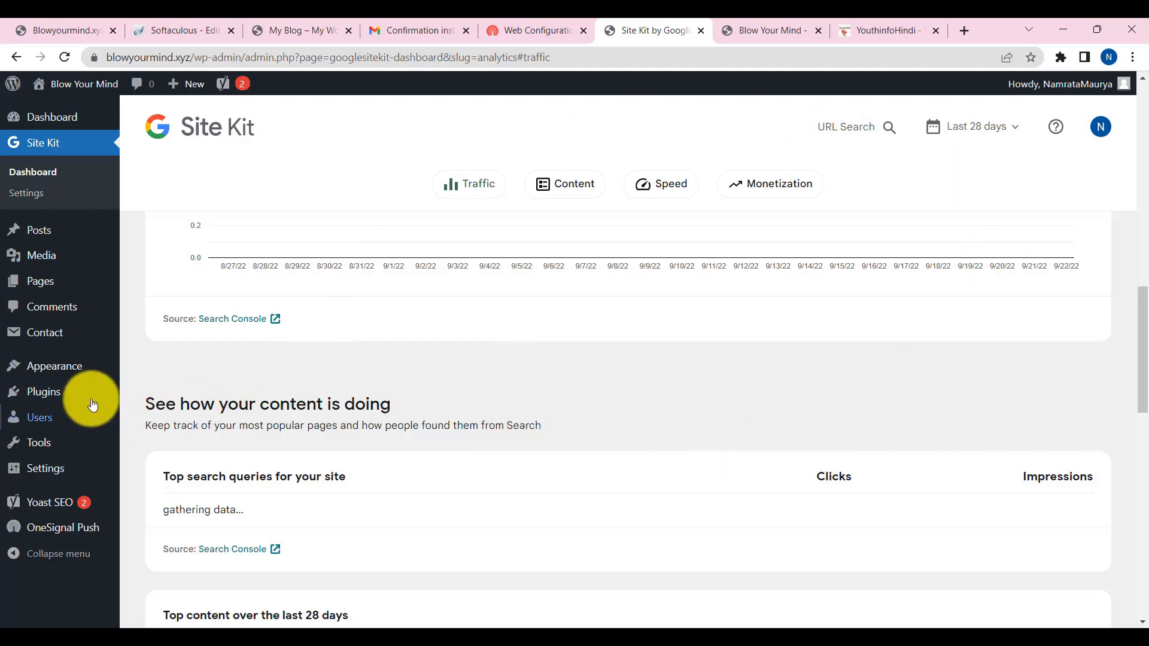
- Bring the youthinfohindi.com admin forward and review its 18 installed plugins, including Ad Inserter and Ads.txt Manager
{"action": "mouse_move", "coordinate": [52, 390]}
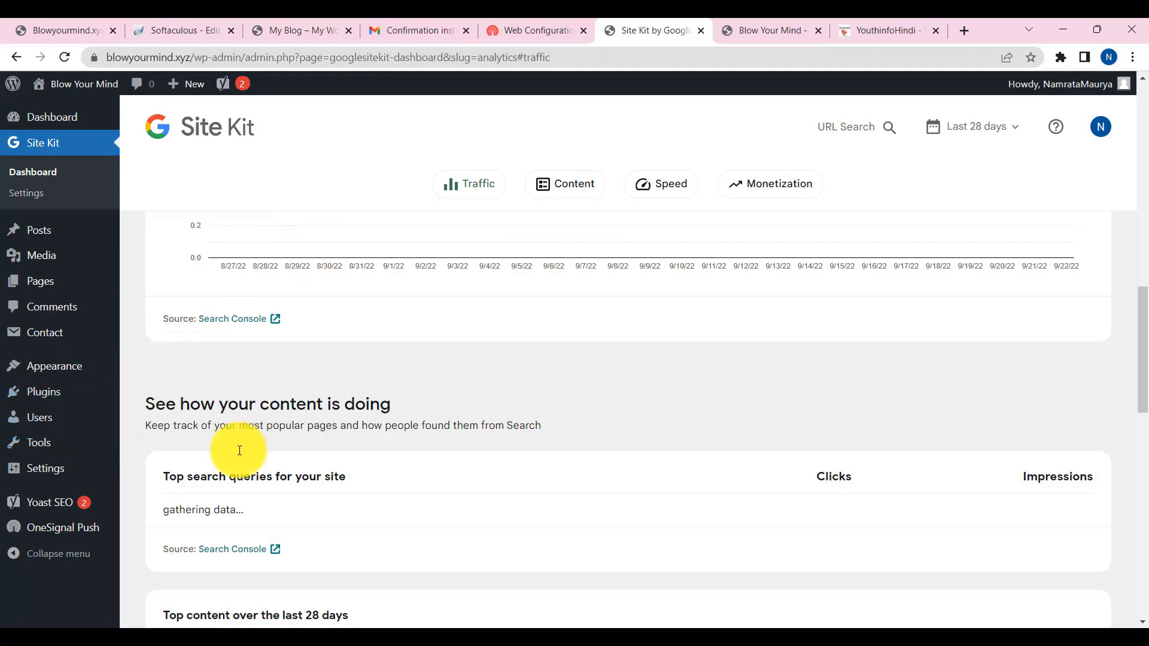
{"action": "mouse_move", "coordinate": [88, 625]}
{"action": "left_click", "coordinate": [88, 591]}
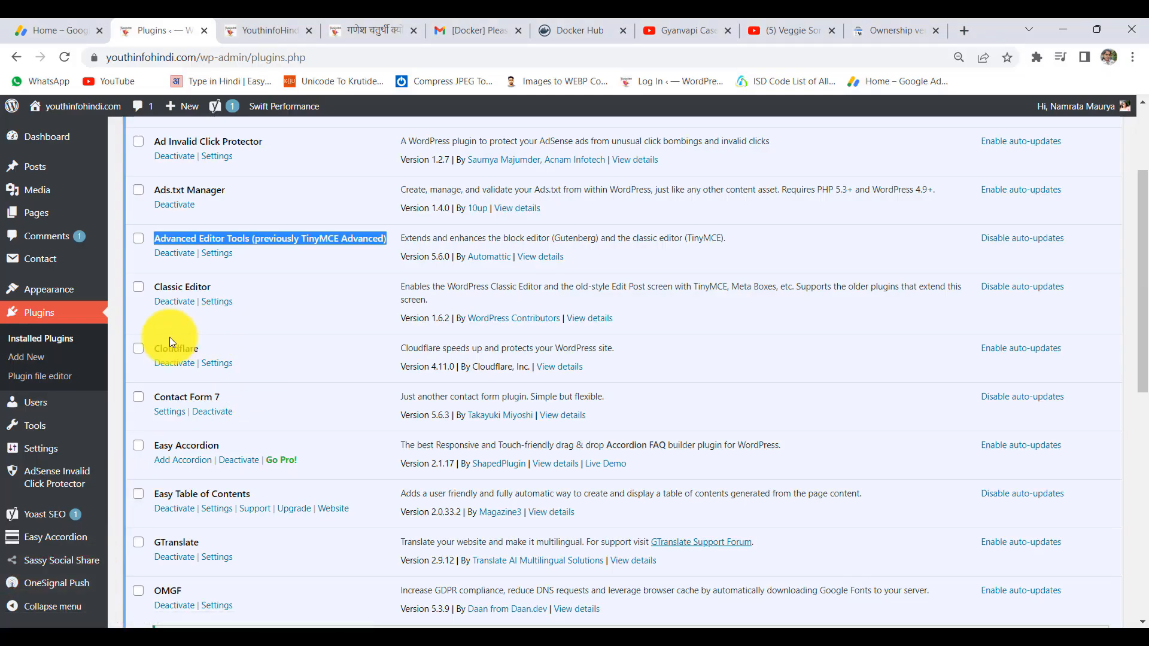
{"action": "scroll", "coordinate": [229, 386], "scroll_direction": "up", "scroll_amount": 3}
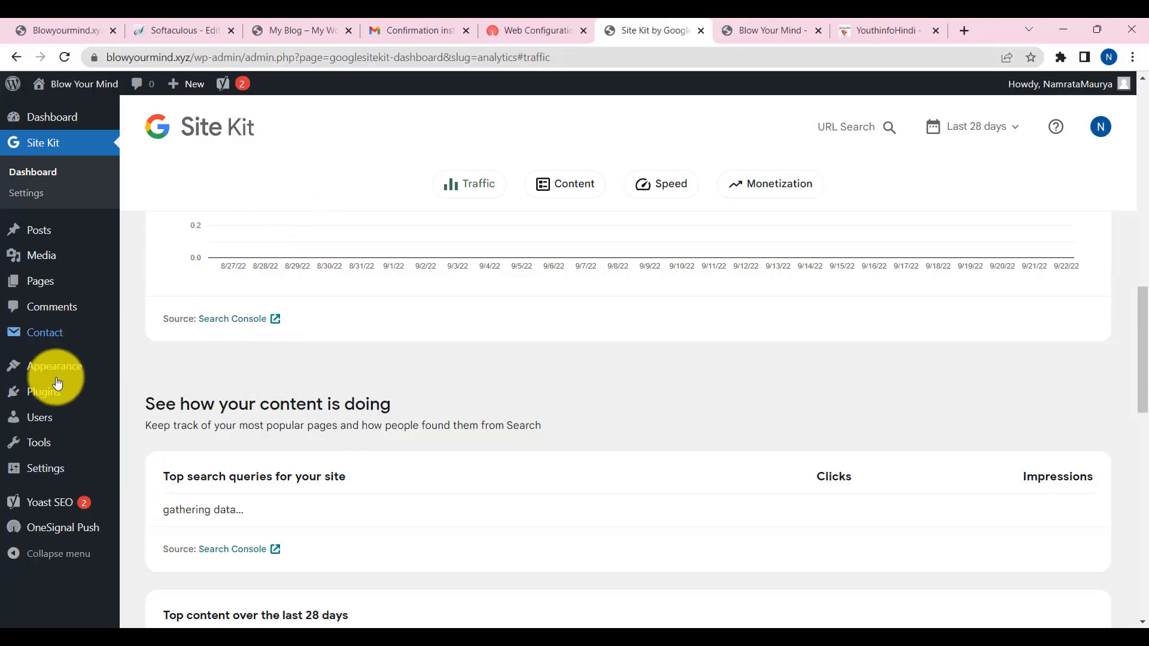
{"action": "mouse_move", "coordinate": [80, 470]}
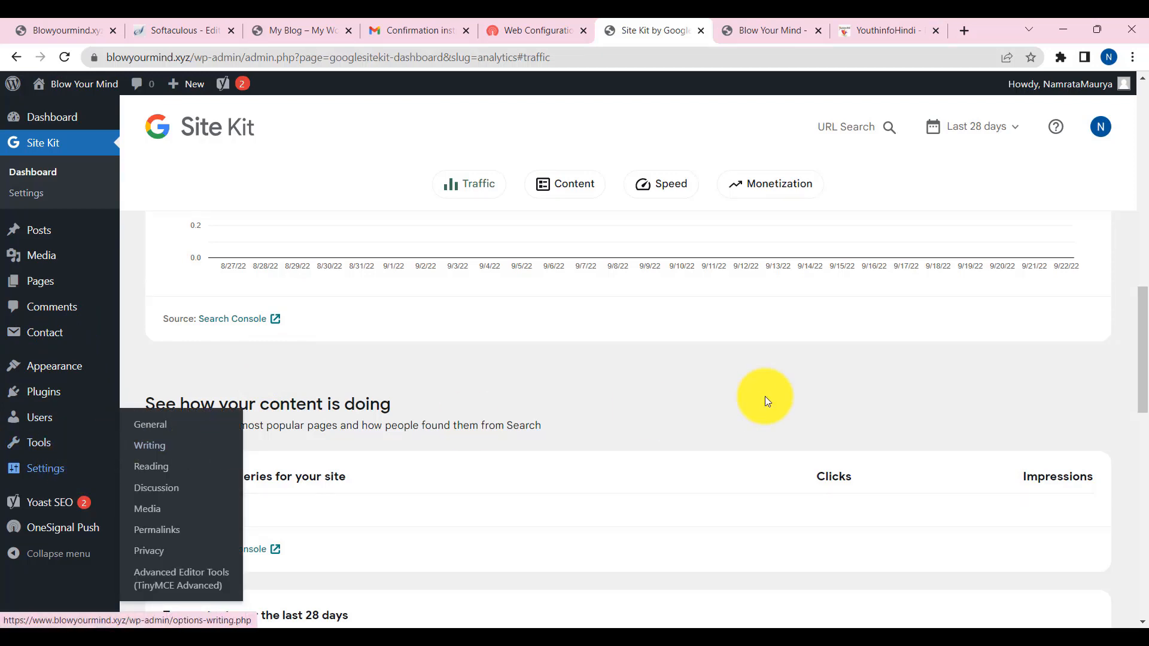
{"action": "scroll", "coordinate": [597, 396], "scroll_direction": "up", "scroll_amount": 10}
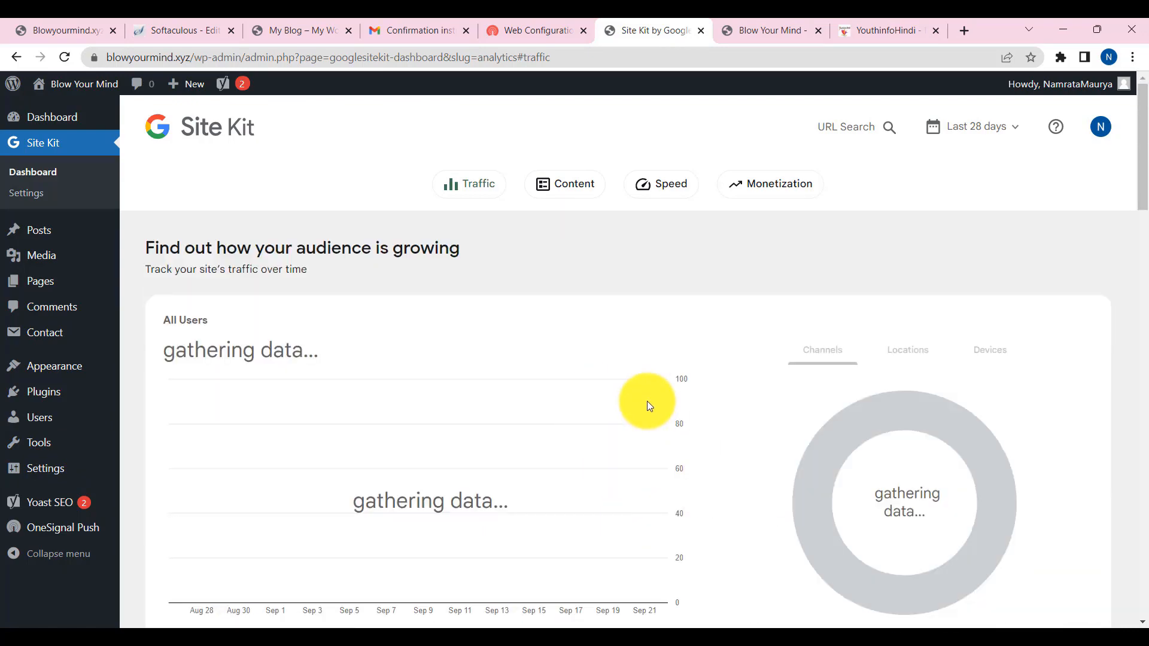
{"action": "mouse_move", "coordinate": [189, 637]}
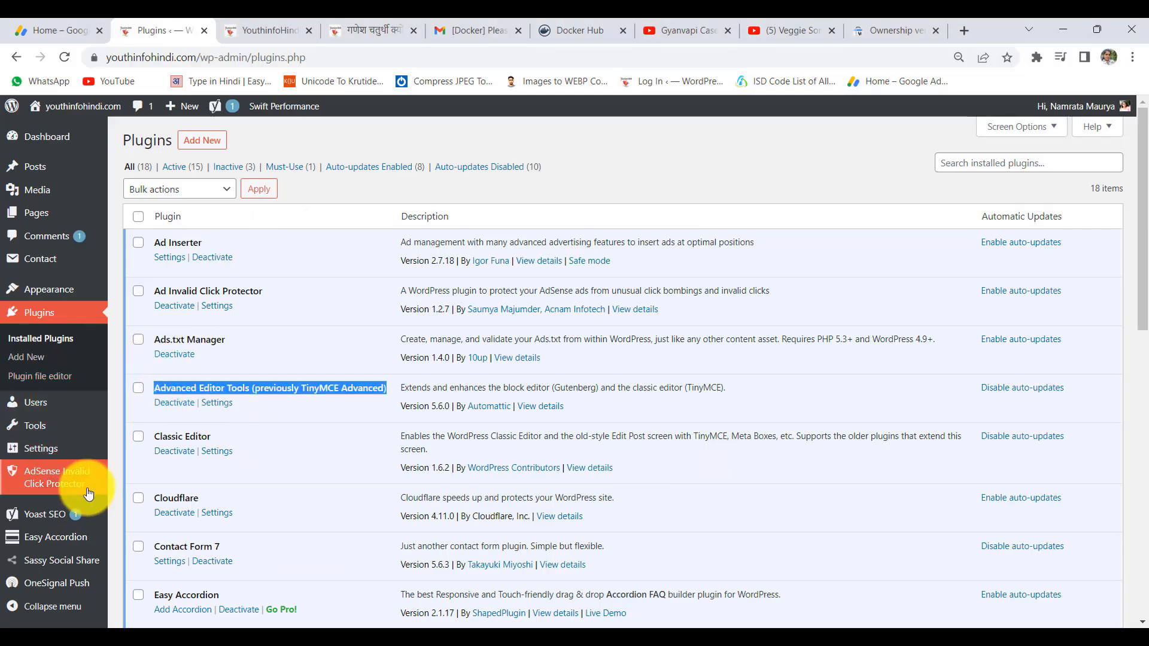
- In Ad Inserter, inspect Block 1's ad code and Block 2's responsive AdSense code, then open Ads.txt
{"action": "mouse_move", "coordinate": [43, 430]}
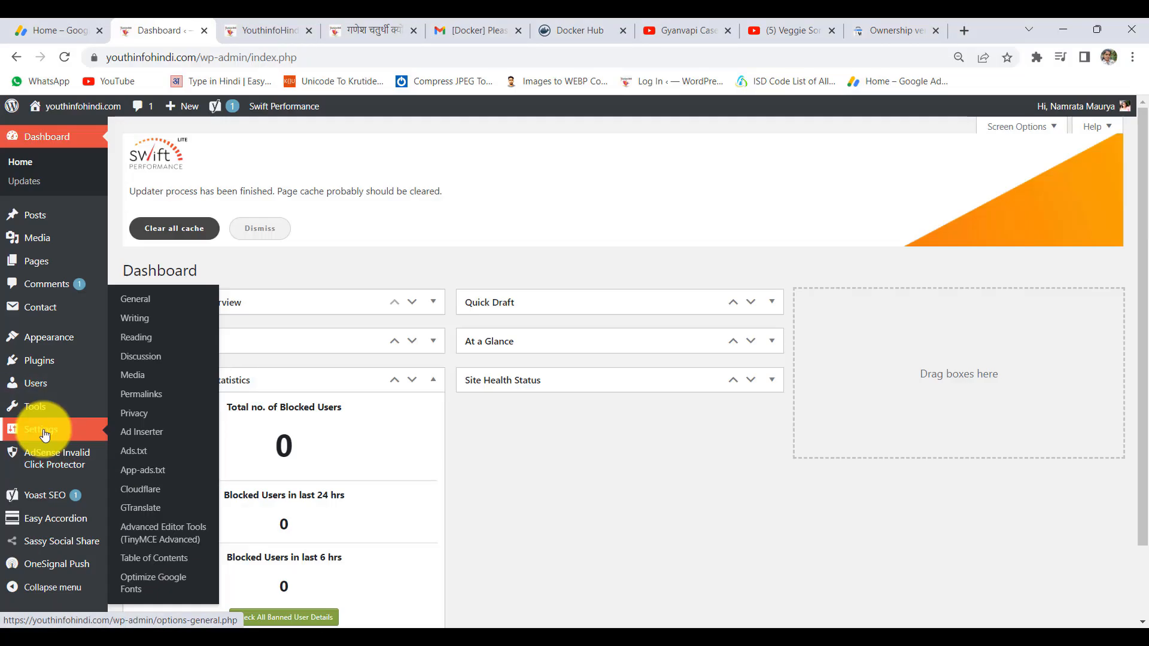
{"action": "left_click", "coordinate": [143, 436]}
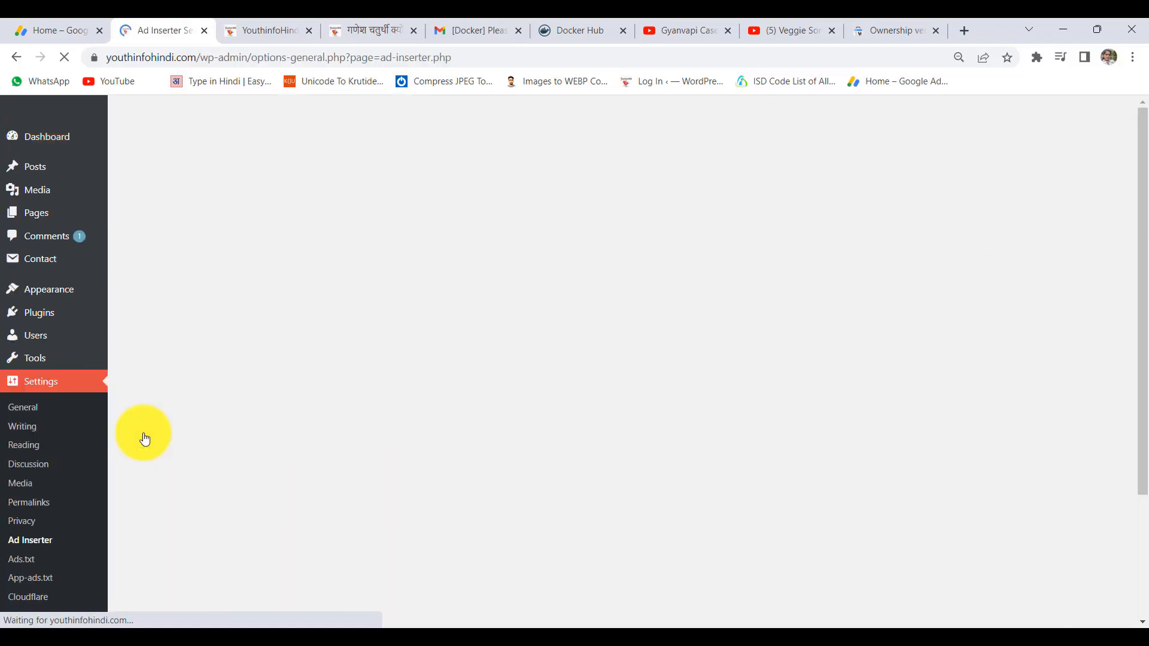
{"action": "scroll", "coordinate": [200, 389], "scroll_direction": "down", "scroll_amount": 5}
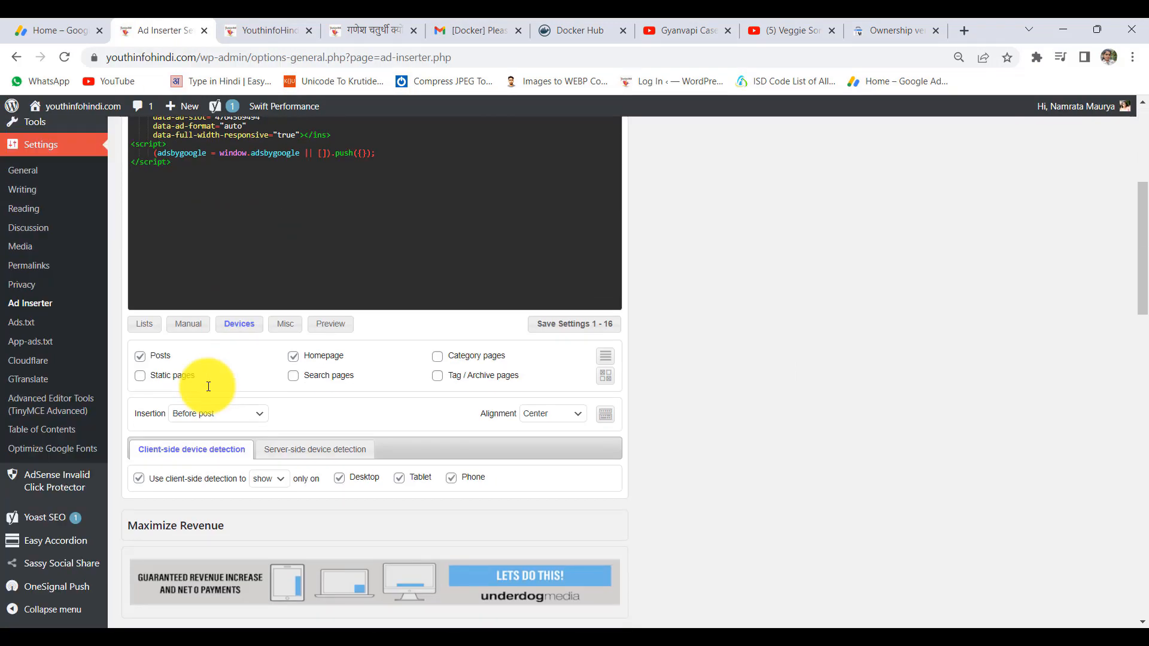
{"action": "scroll", "coordinate": [180, 347], "scroll_direction": "up", "scroll_amount": 3}
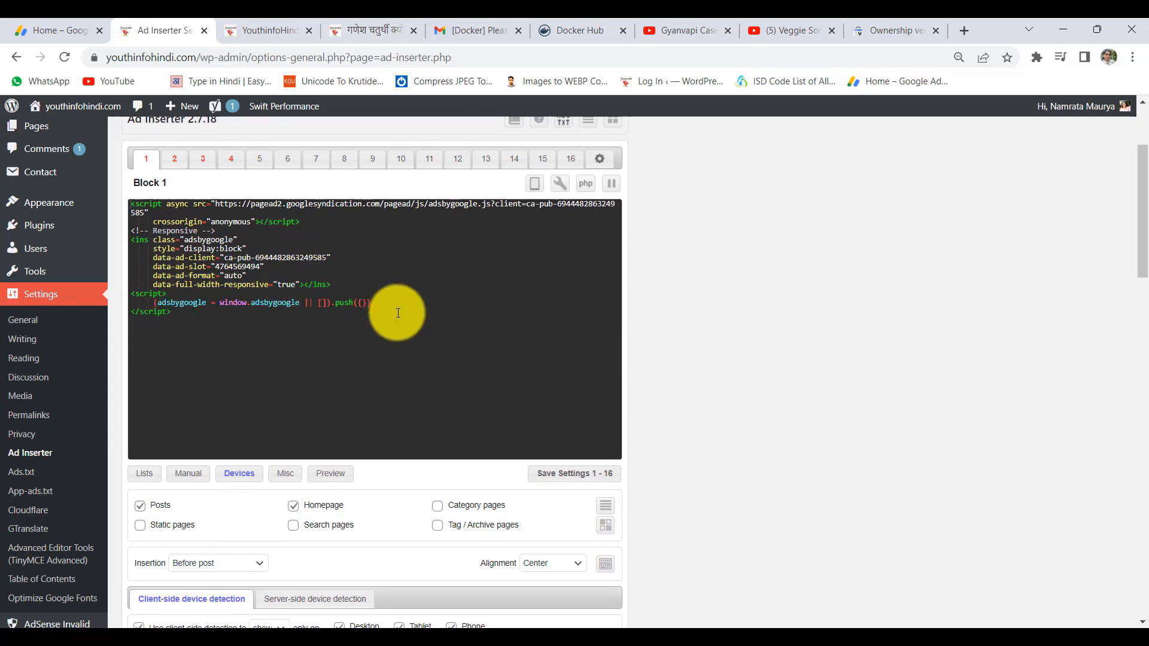
{"action": "left_click_drag", "start_coordinate": [397, 310], "coordinate": [90, 192]}
{"action": "left_click", "coordinate": [316, 358]}
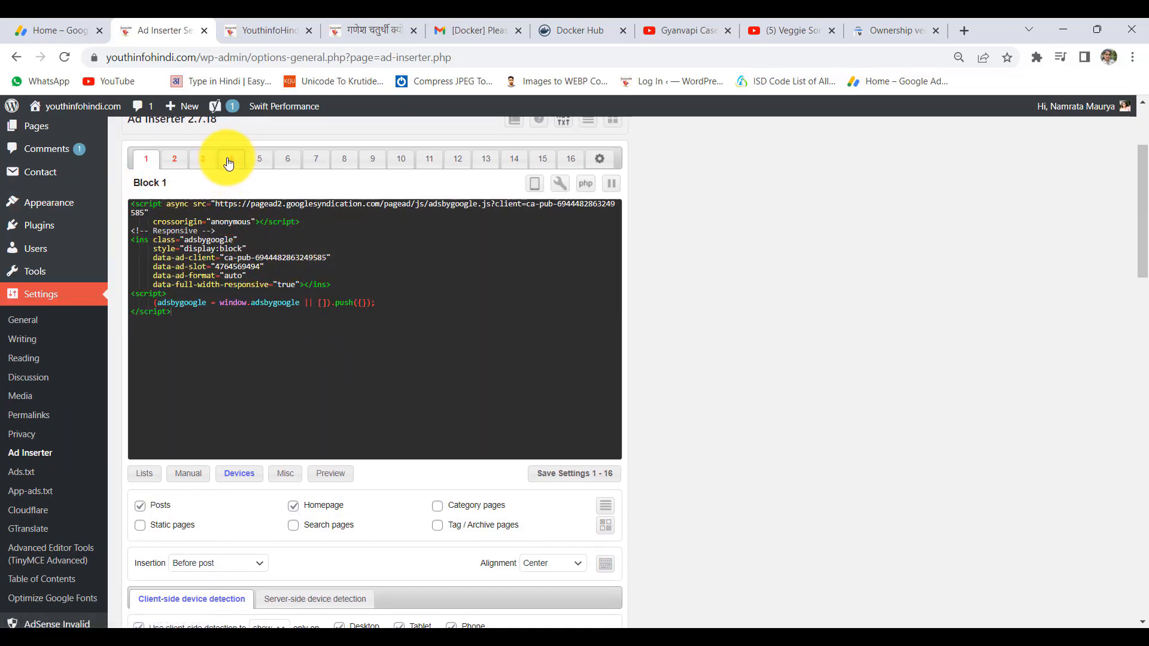
{"action": "left_click", "coordinate": [179, 159]}
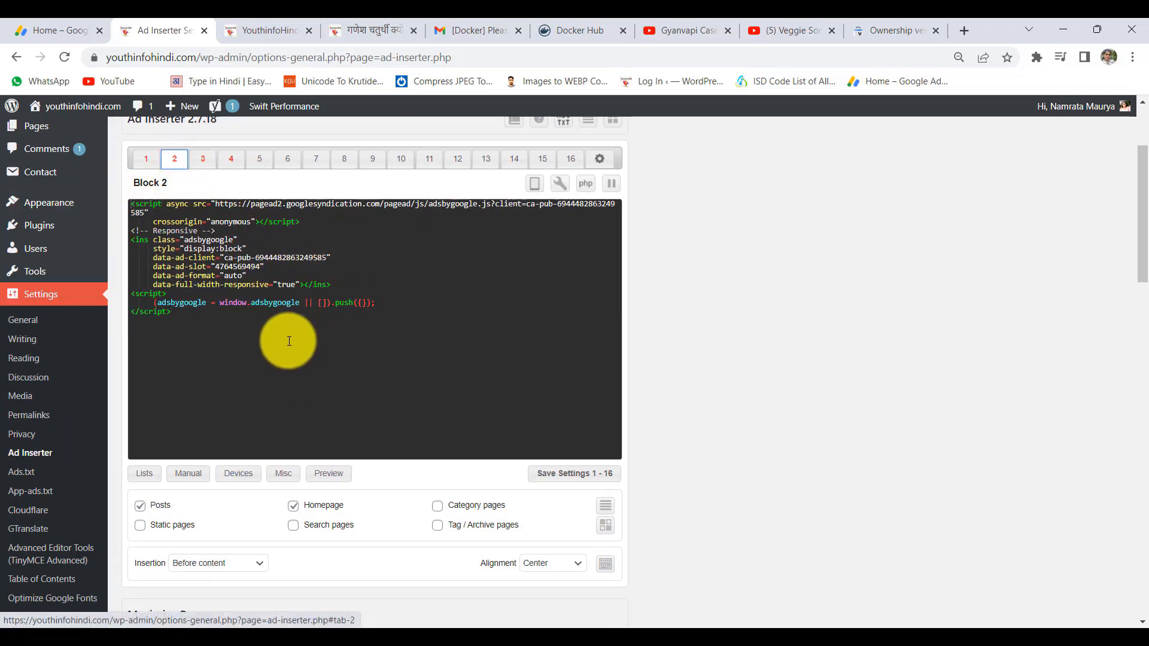
{"action": "left_click", "coordinate": [22, 475]}
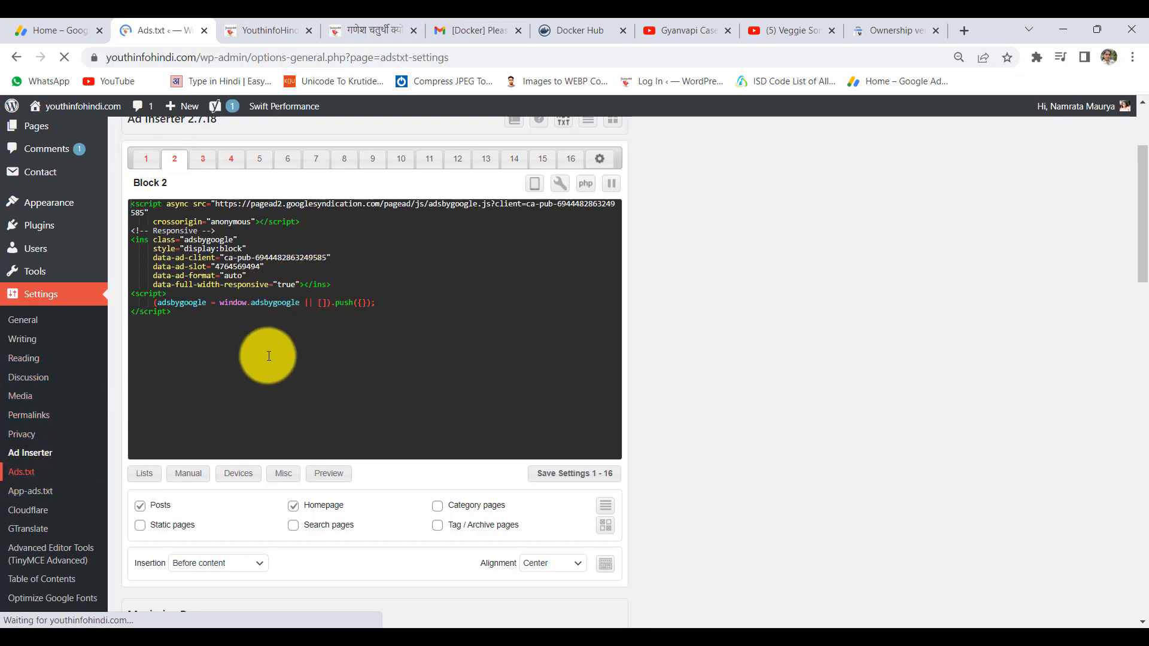